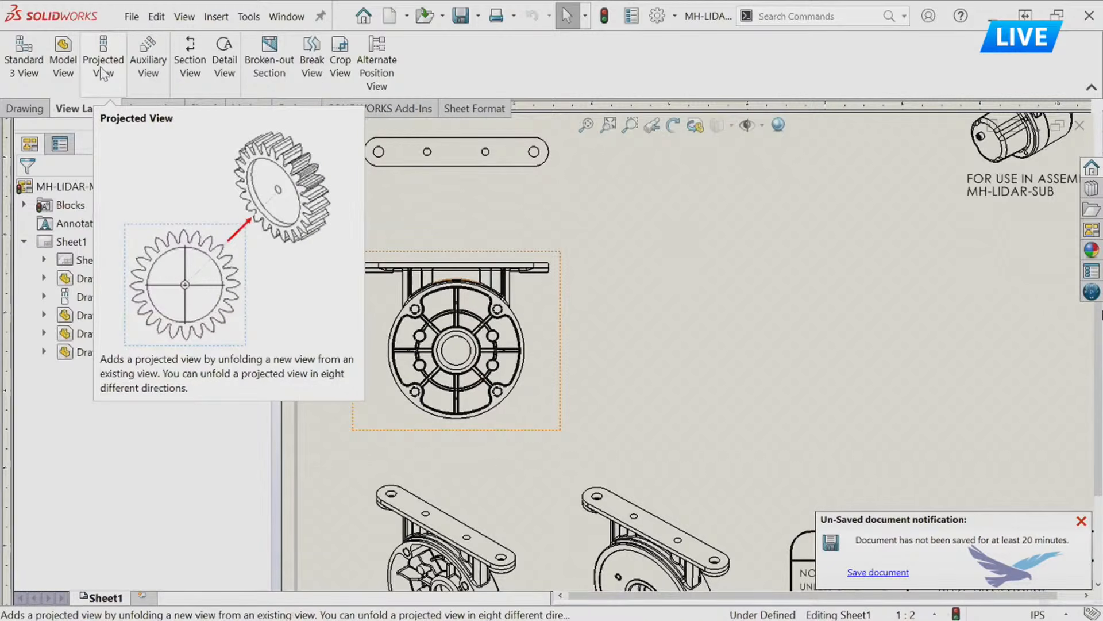
pyautogui.click(155, 108)
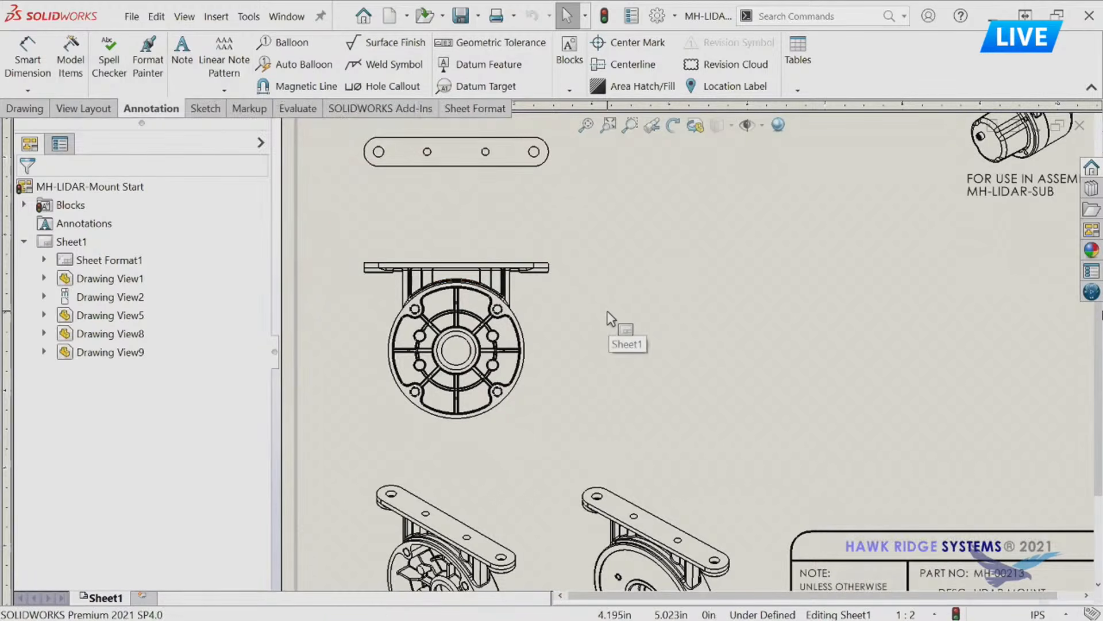
pyautogui.moveTo(658, 268)
pyautogui.mouseDown(button='right')
pyautogui.moveTo(687, 278)
pyautogui.moveTo(653, 308)
pyautogui.moveTo(646, 269)
pyautogui.moveTo(663, 250)
pyautogui.moveTo(678, 290)
pyautogui.moveTo(629, 287)
pyautogui.moveTo(661, 253)
pyautogui.moveTo(669, 259)
pyautogui.mouseUp(button='right')
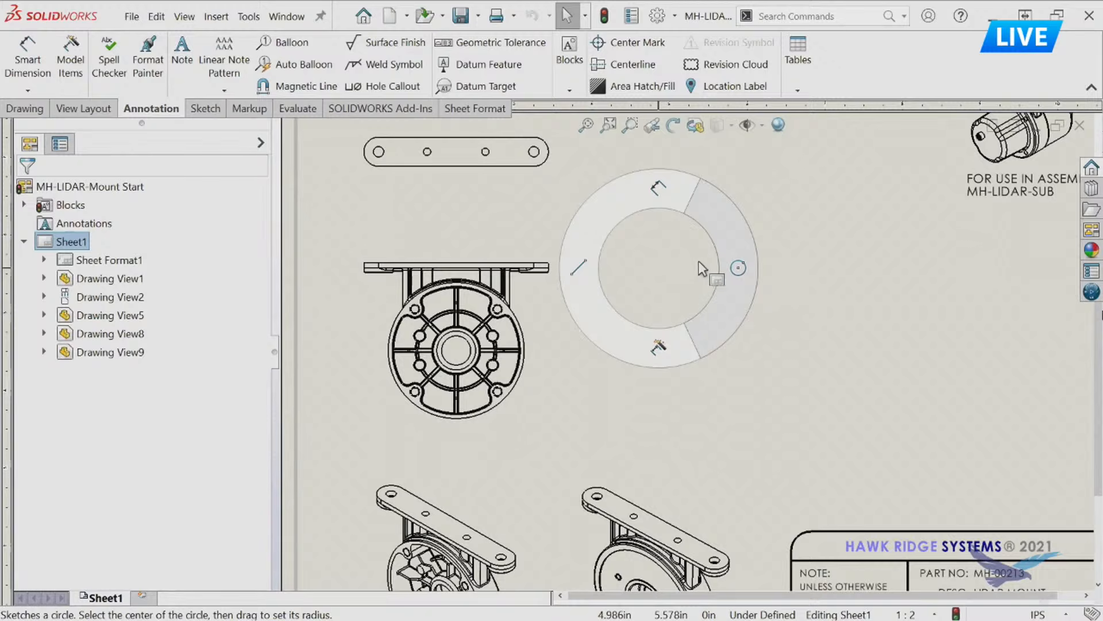
pyautogui.moveTo(702, 268); pyautogui.dragTo(696, 270, button='right')
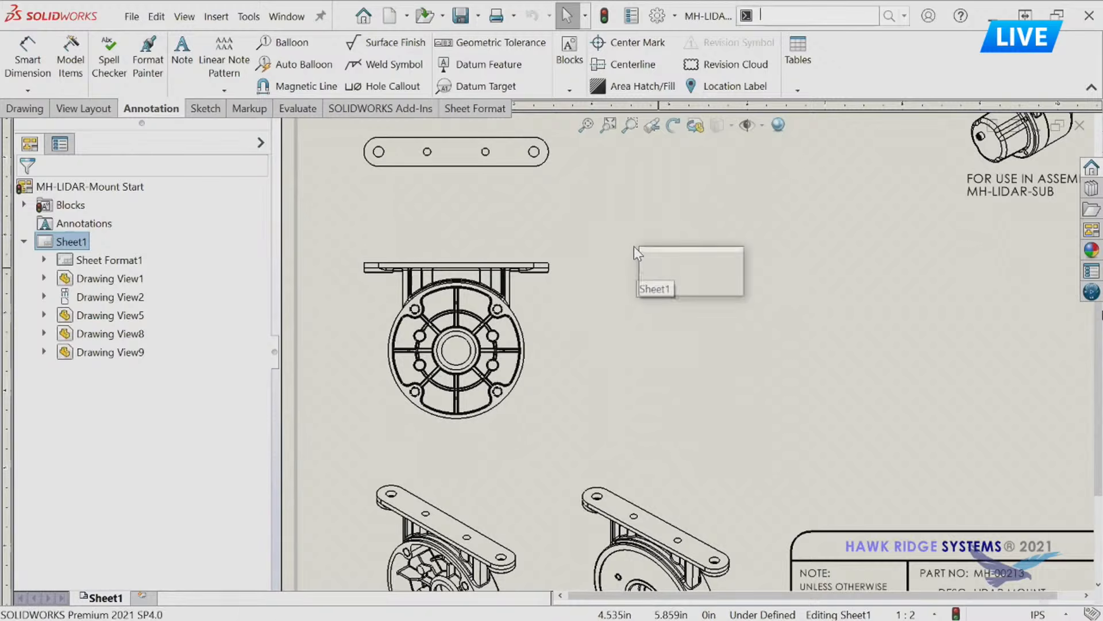
# Add a projected side view beside the ribbed face view of the mount.
pyautogui.click(634, 246)
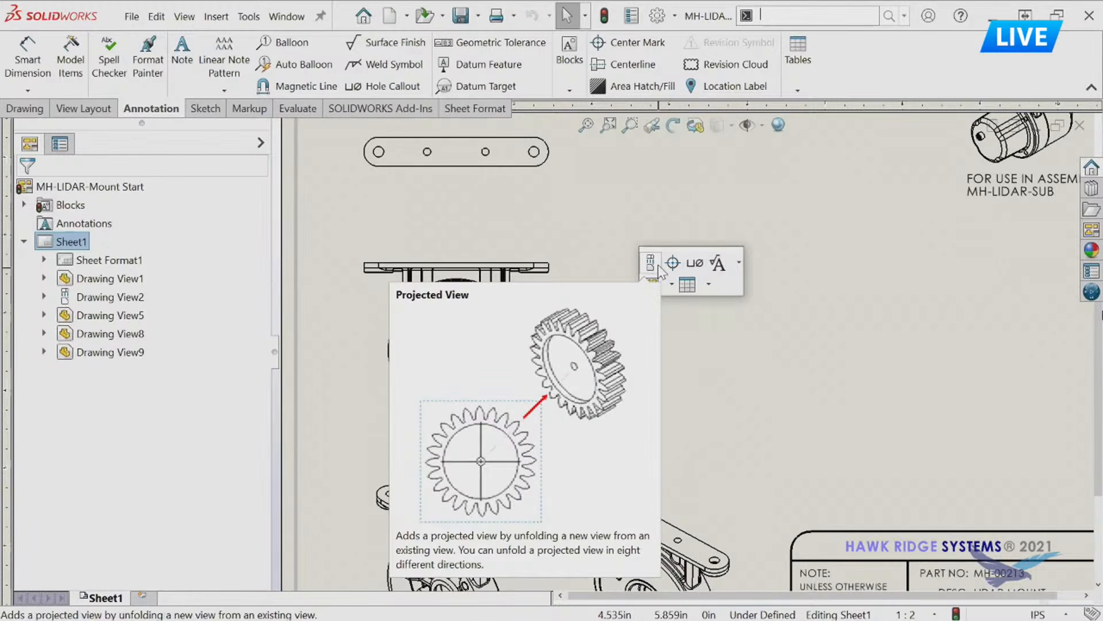
pyautogui.click(651, 263)
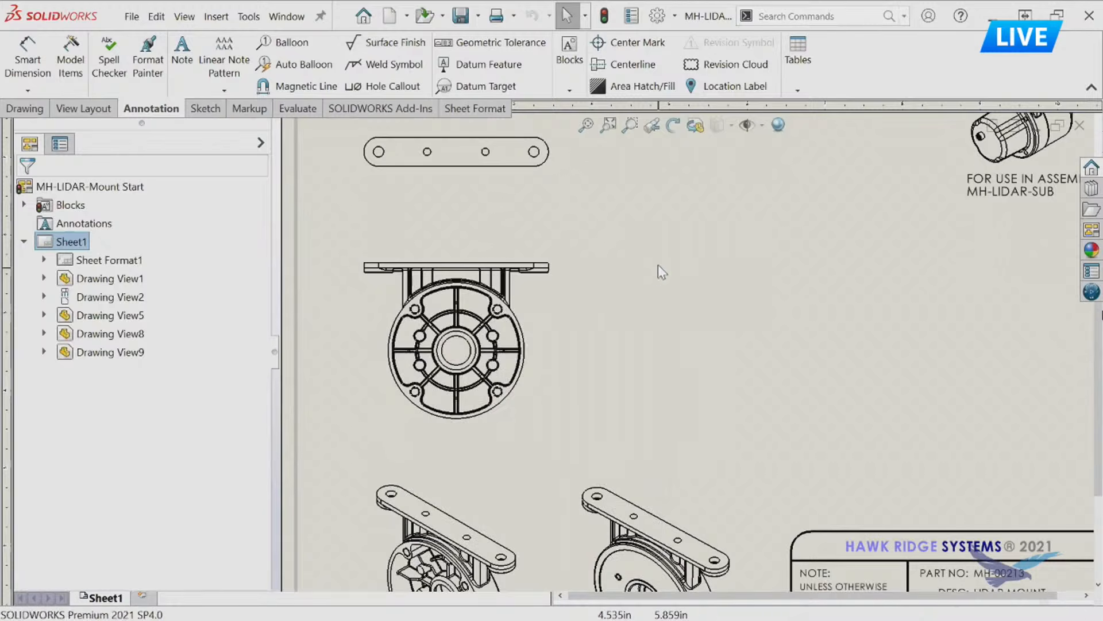
pyautogui.click(524, 313)
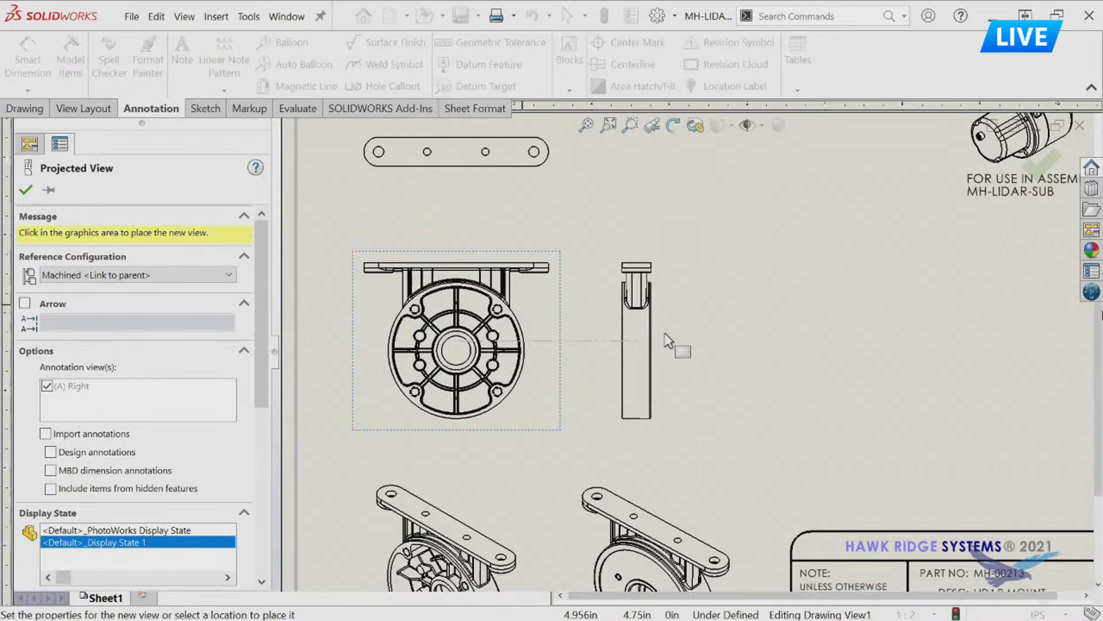
pyautogui.click(635, 333)
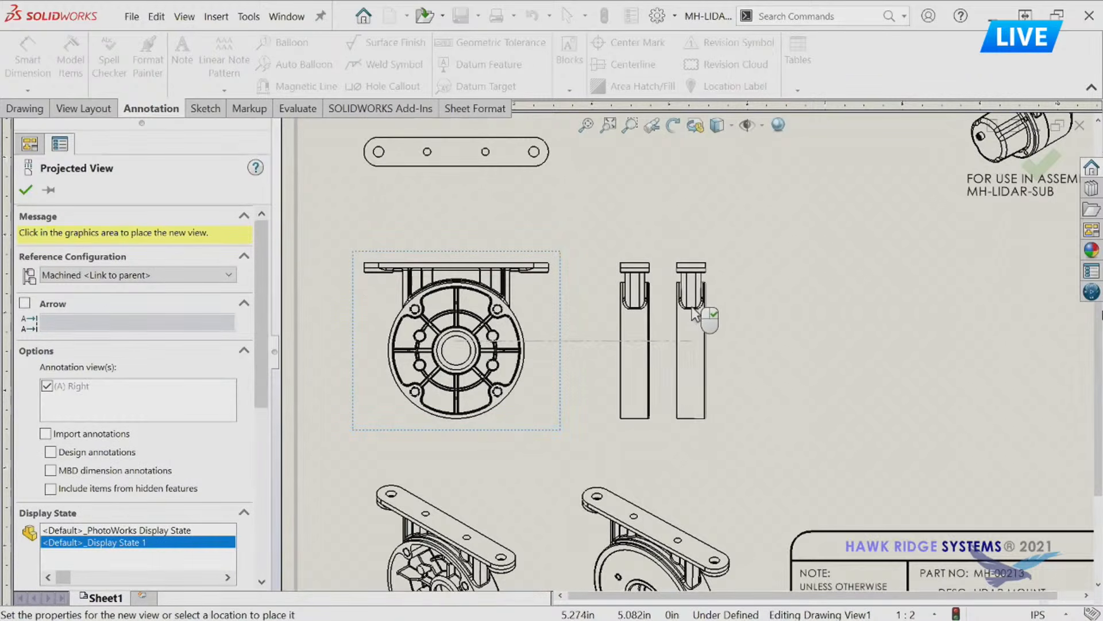
pyautogui.press('Escape')
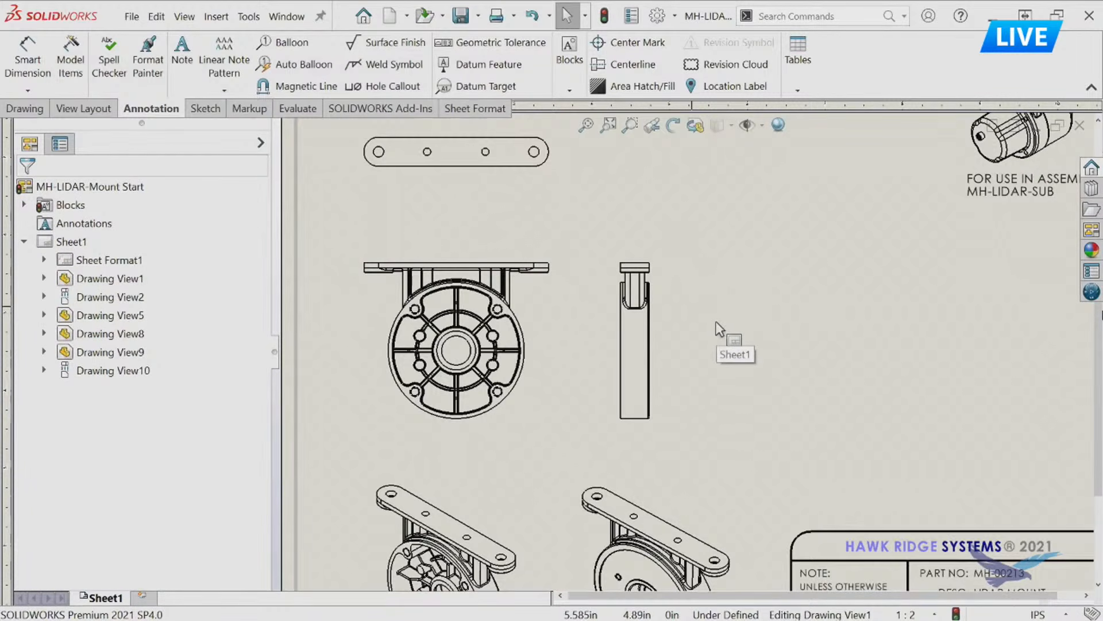
# Project the side view to create a rear view of the mount on the far side of it.
pyautogui.press('Return')
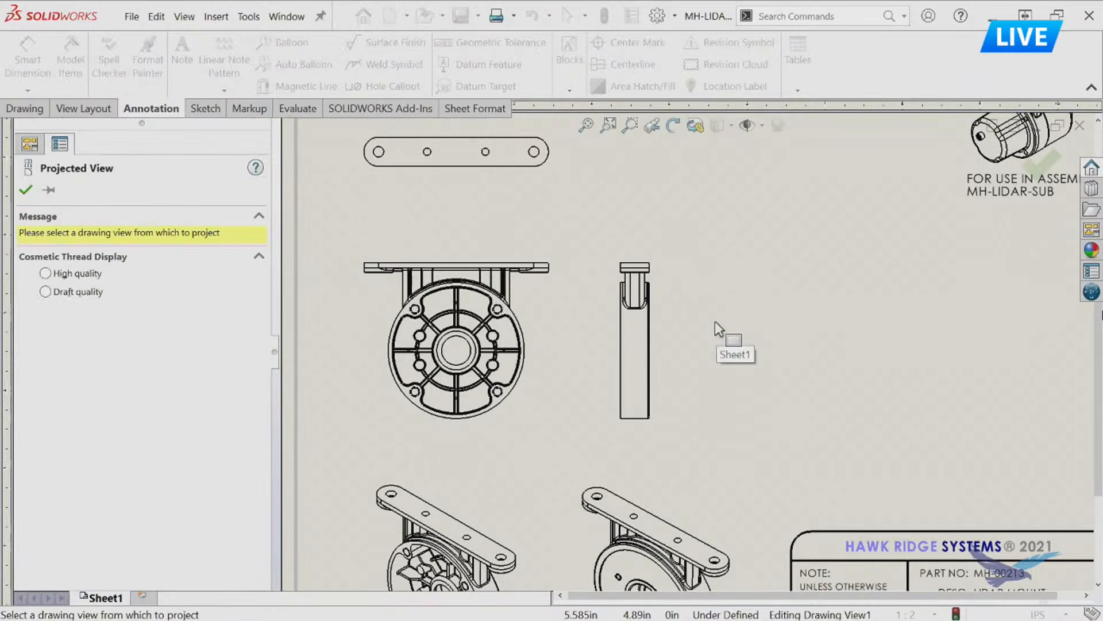
pyautogui.click(656, 314)
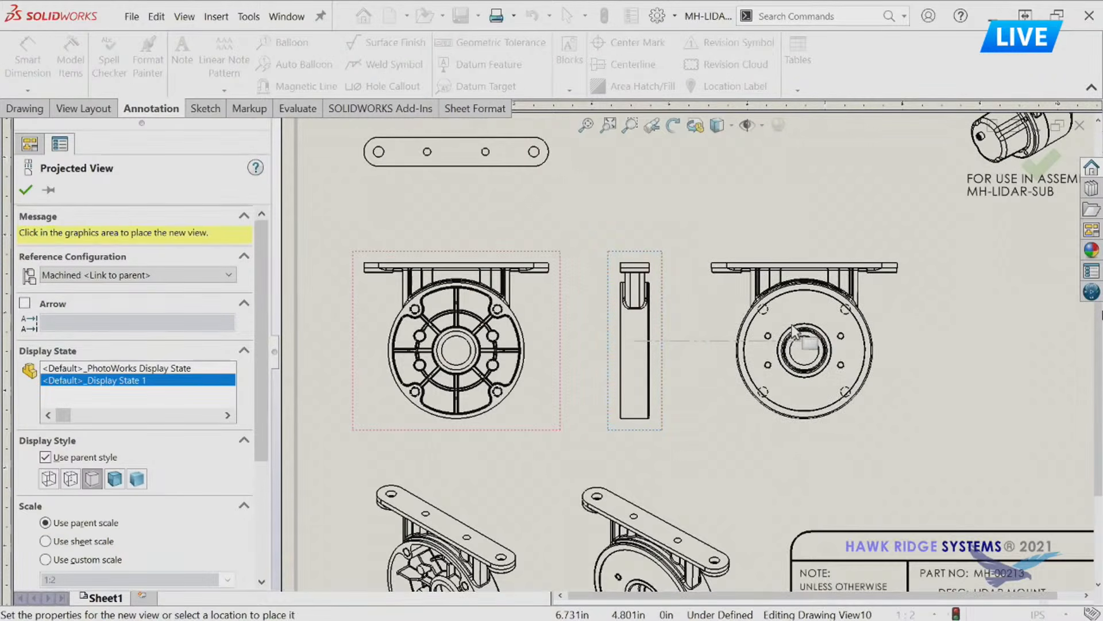
pyautogui.click(804, 339)
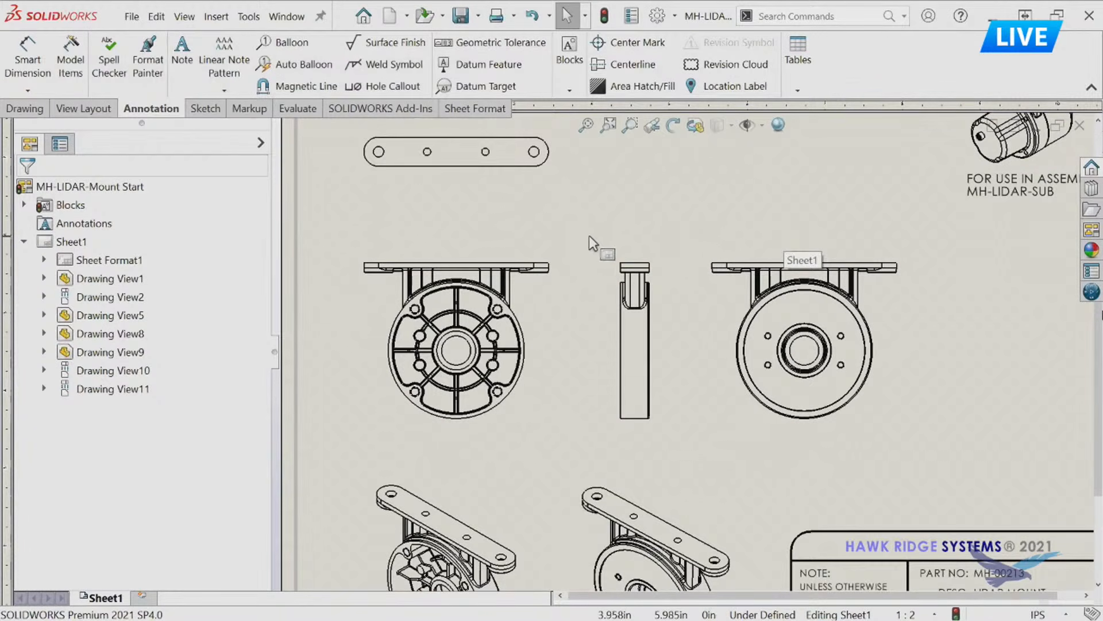
# Try automatic center marks for all holes in the ribbed face view, and undo them.
pyautogui.scroll(-3, 575, 183)
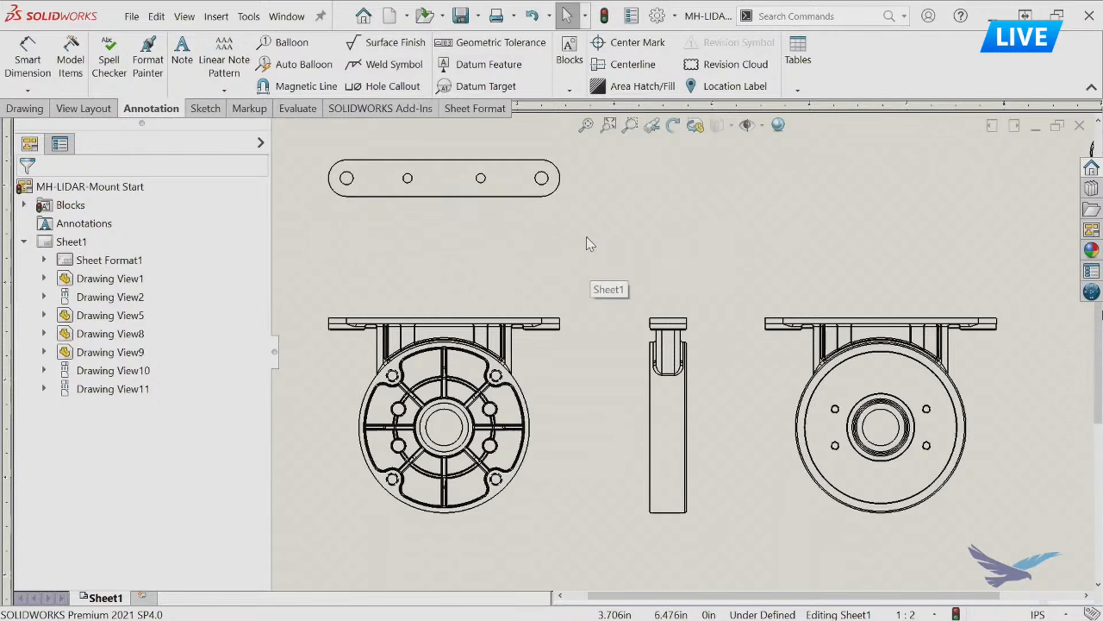
pyautogui.press('s')
pyautogui.click(626, 253)
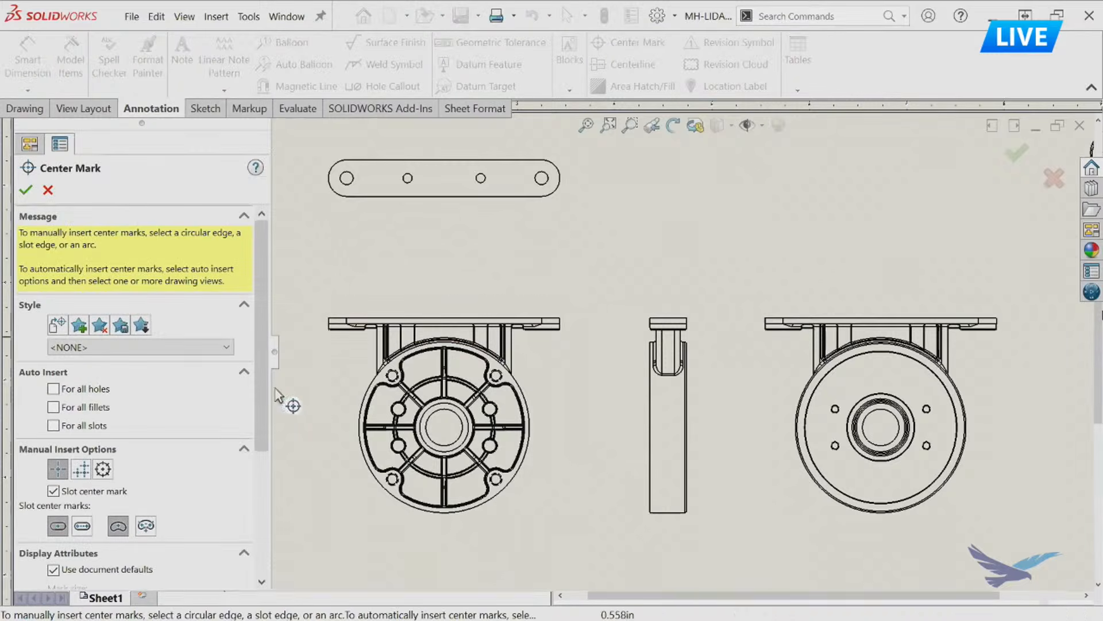
pyautogui.click(64, 389)
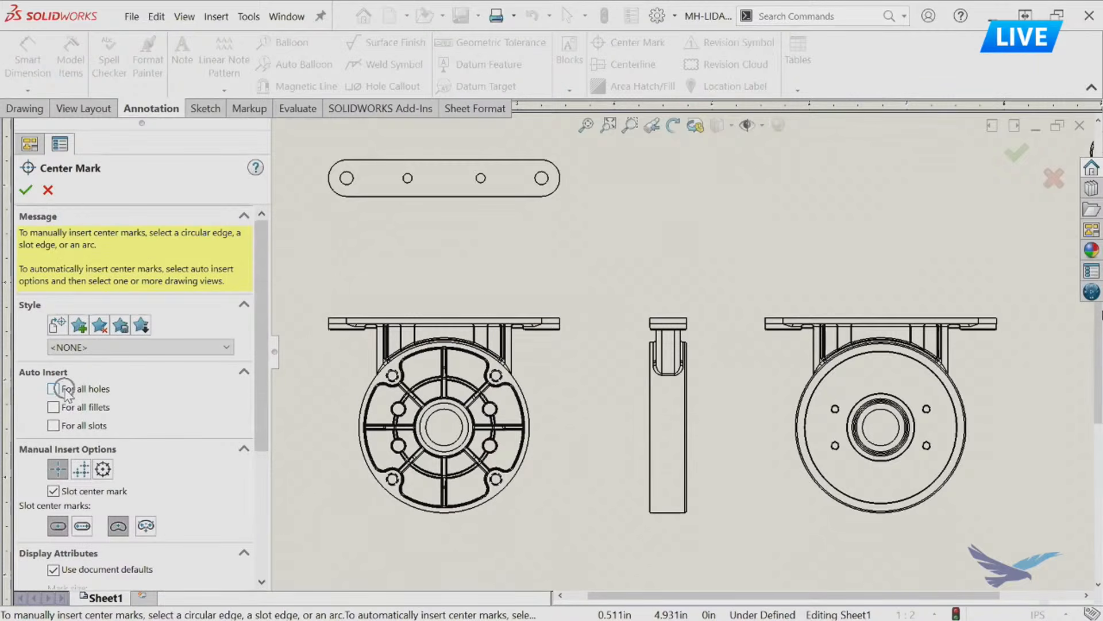
pyautogui.click(54, 389)
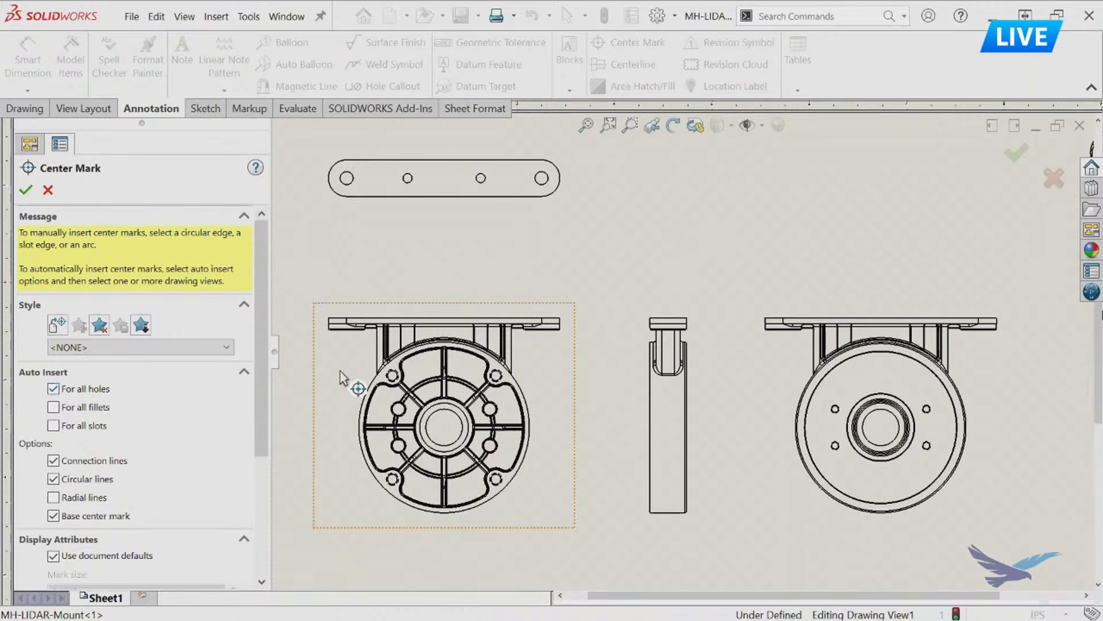
pyautogui.click(422, 435)
pyautogui.scroll(-3, 421, 432)
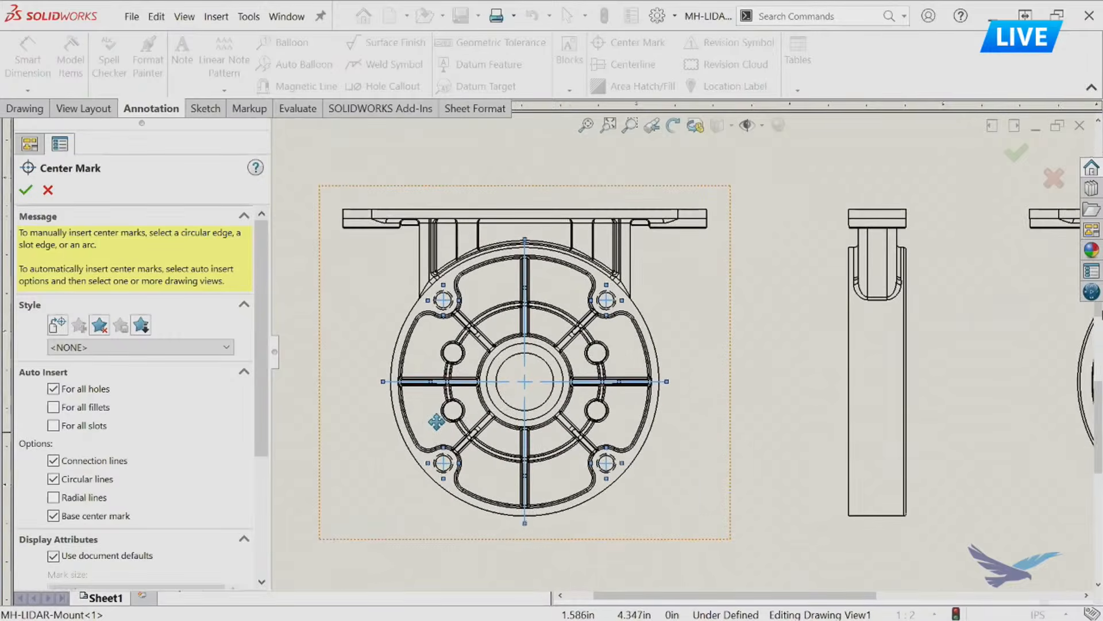
pyautogui.click(26, 190)
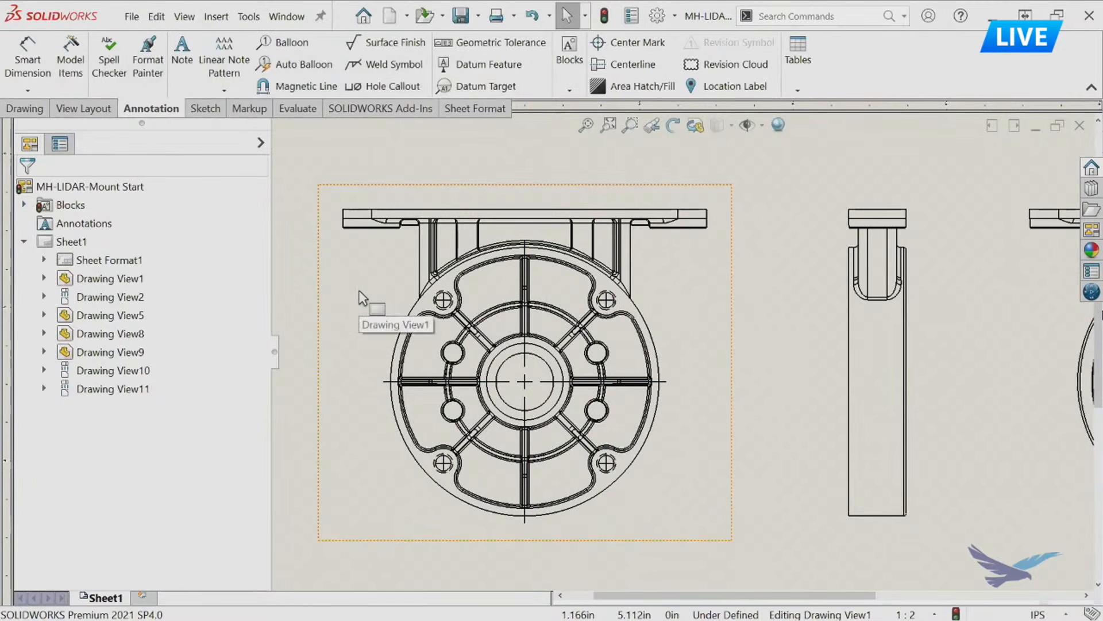
pyautogui.hotkey('ctrl', 'z')
# Insert a circular center mark pattern through the four outer holes of the ribbed face view, with circular lines and base center mark.
pyautogui.click(365, 290)
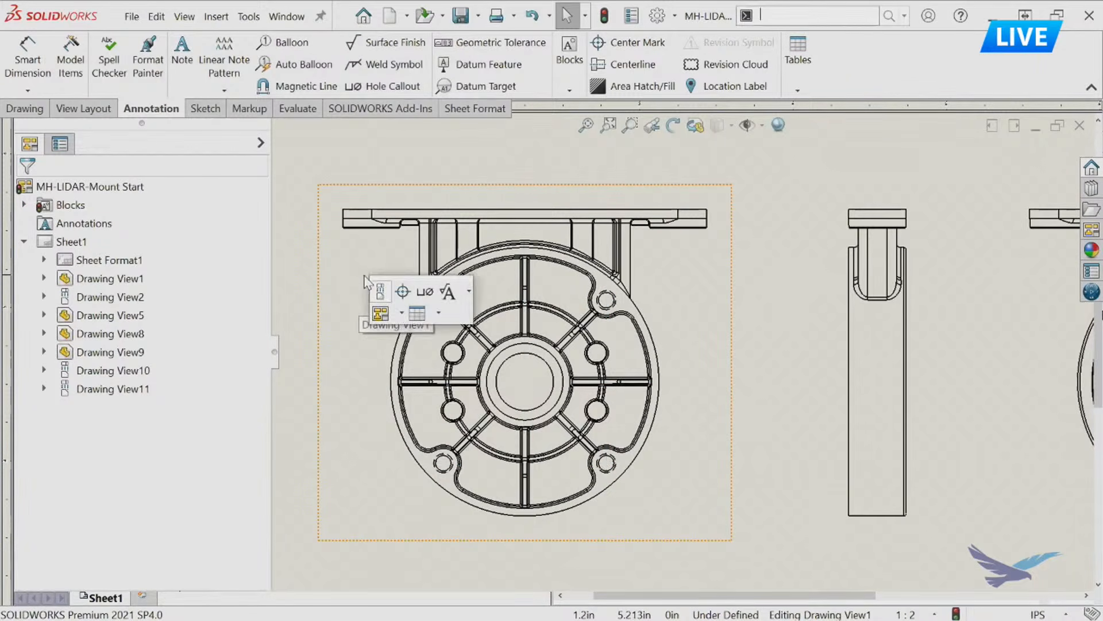
pyautogui.click(402, 293)
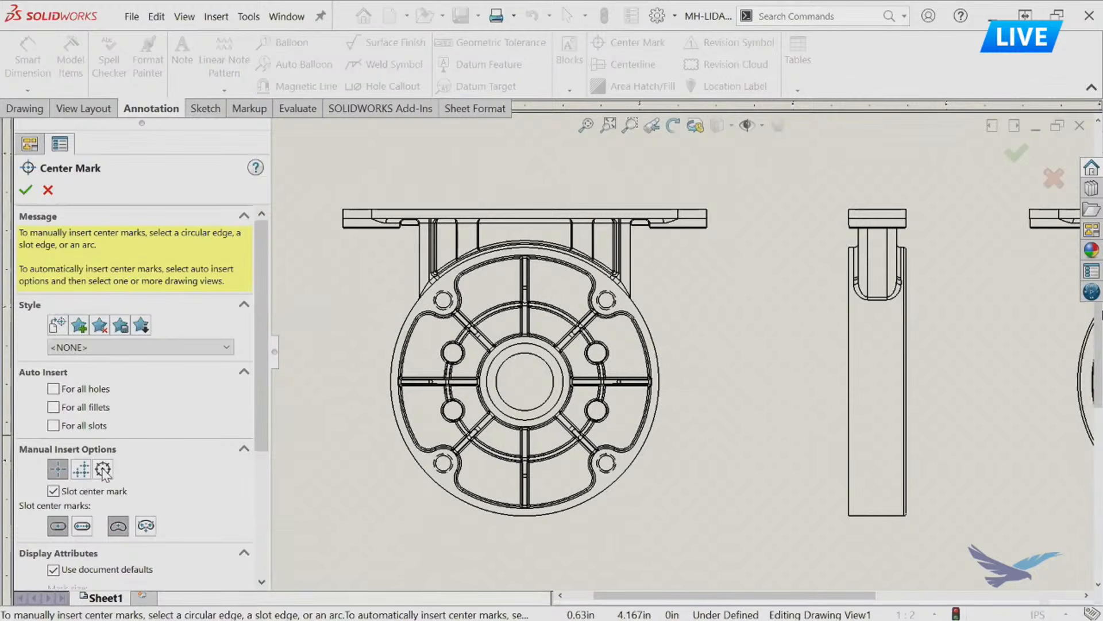
pyautogui.click(104, 470)
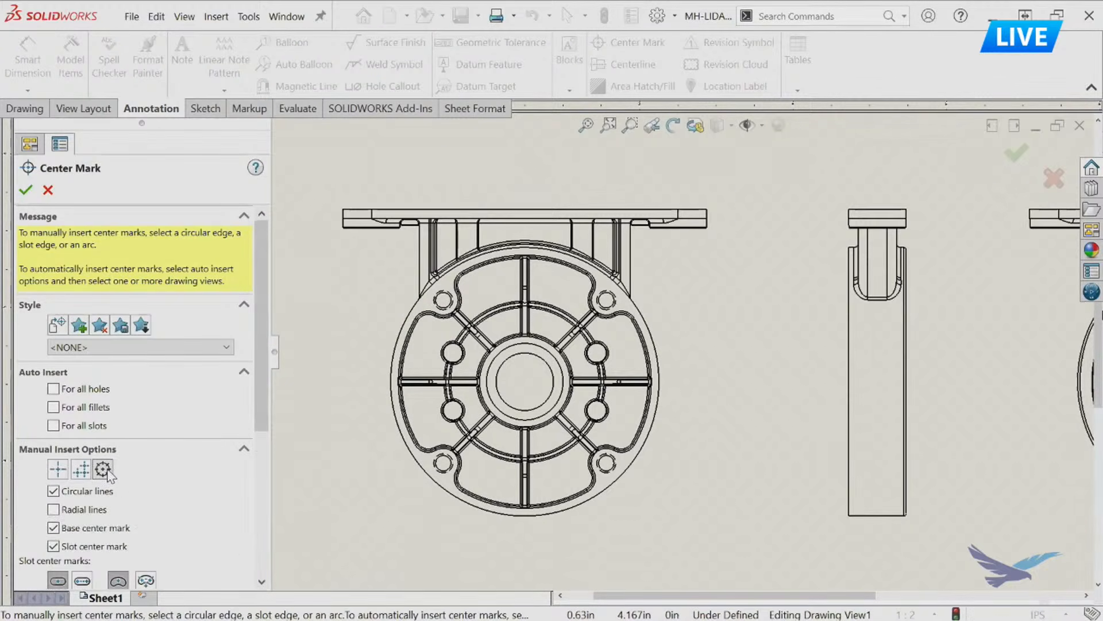
pyautogui.click(466, 309)
pyautogui.click(621, 313)
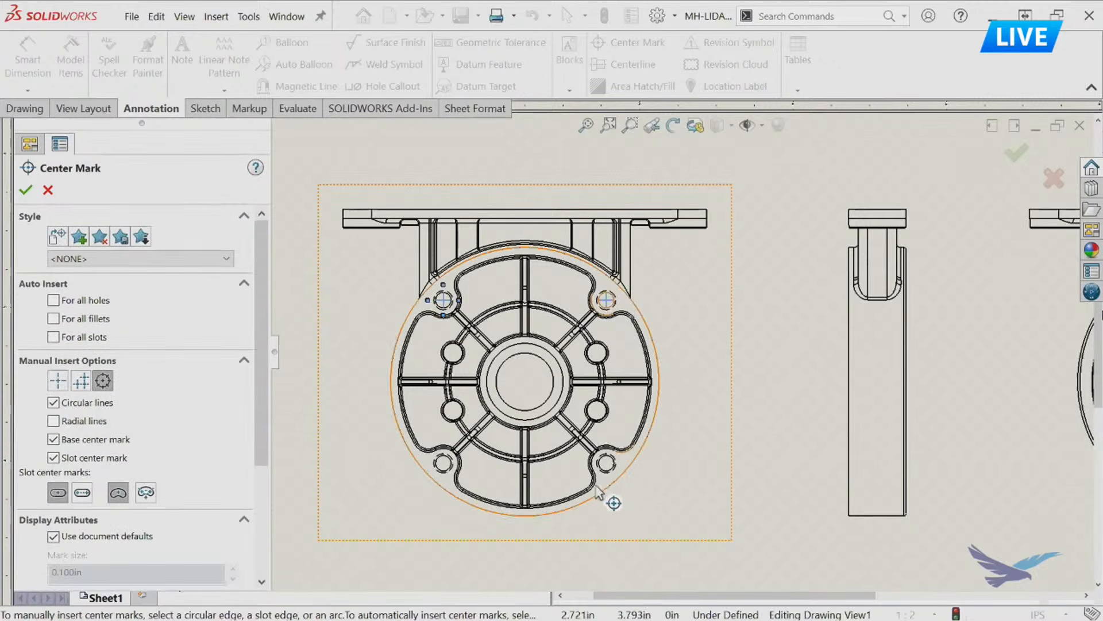
pyautogui.click(608, 472)
pyautogui.click(444, 470)
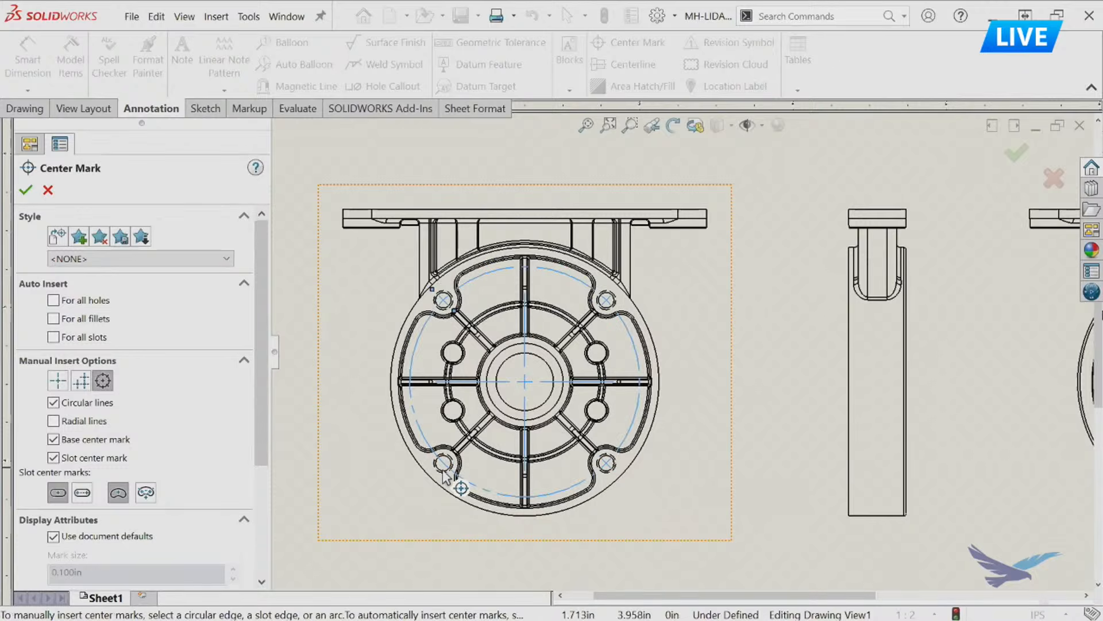
pyautogui.press('Escape')
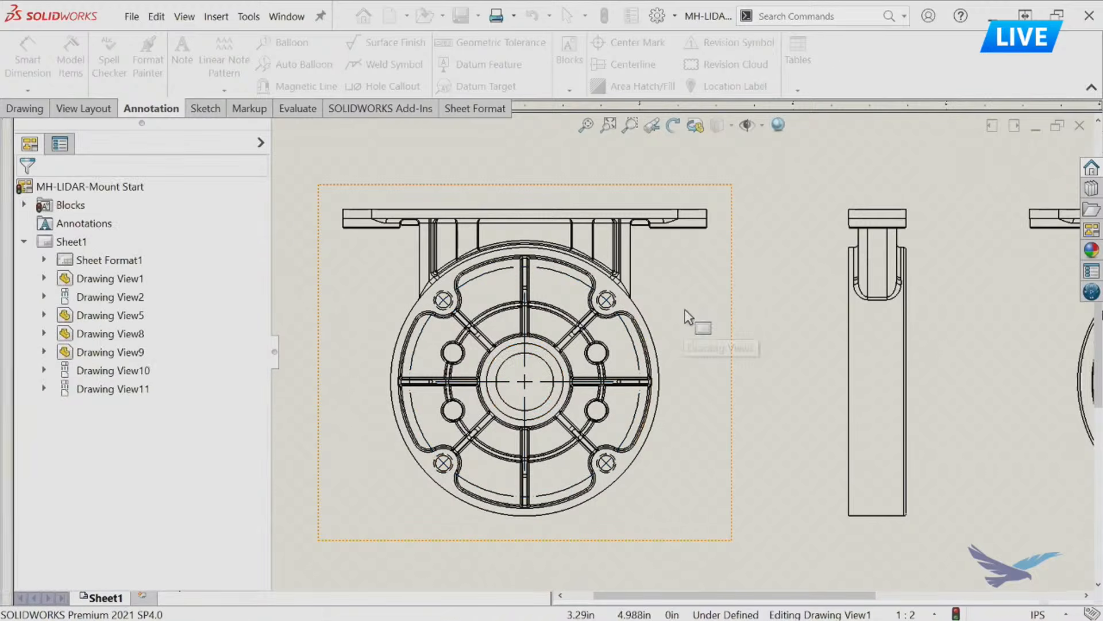
# Insert linear center marks with connection lines on the four small holes around the bore in the rear view.
pyautogui.moveTo(788, 362)
pyautogui.mouseDown(button='middle')
pyautogui.moveTo(496, 336)
pyautogui.moveTo(394, 339)
pyautogui.mouseUp(button='middle')
pyautogui.click(568, 347)
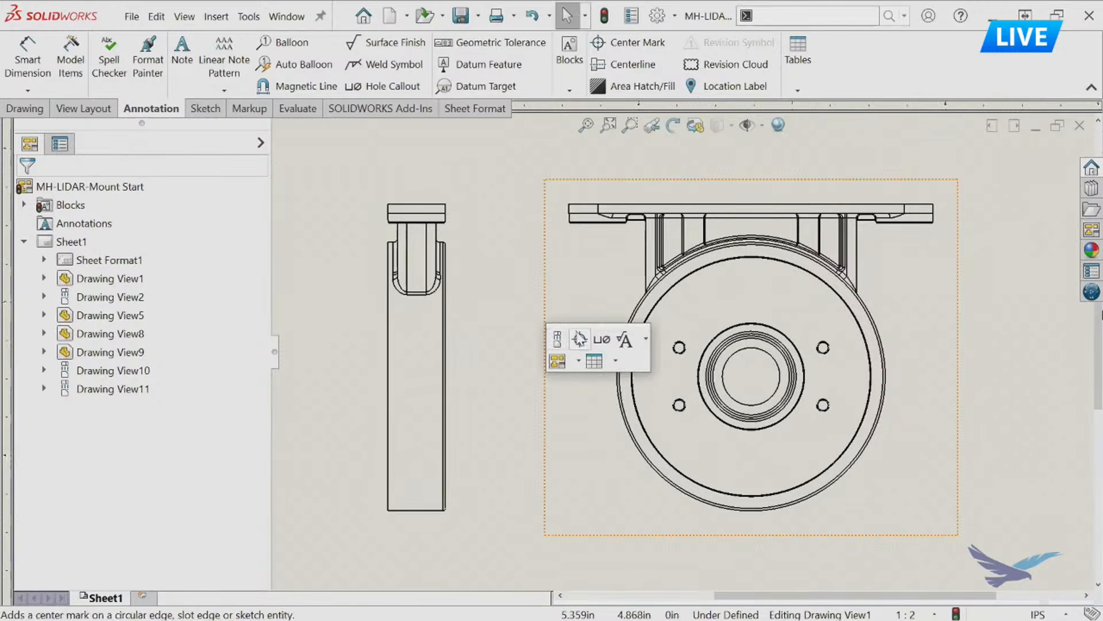
pyautogui.click(579, 339)
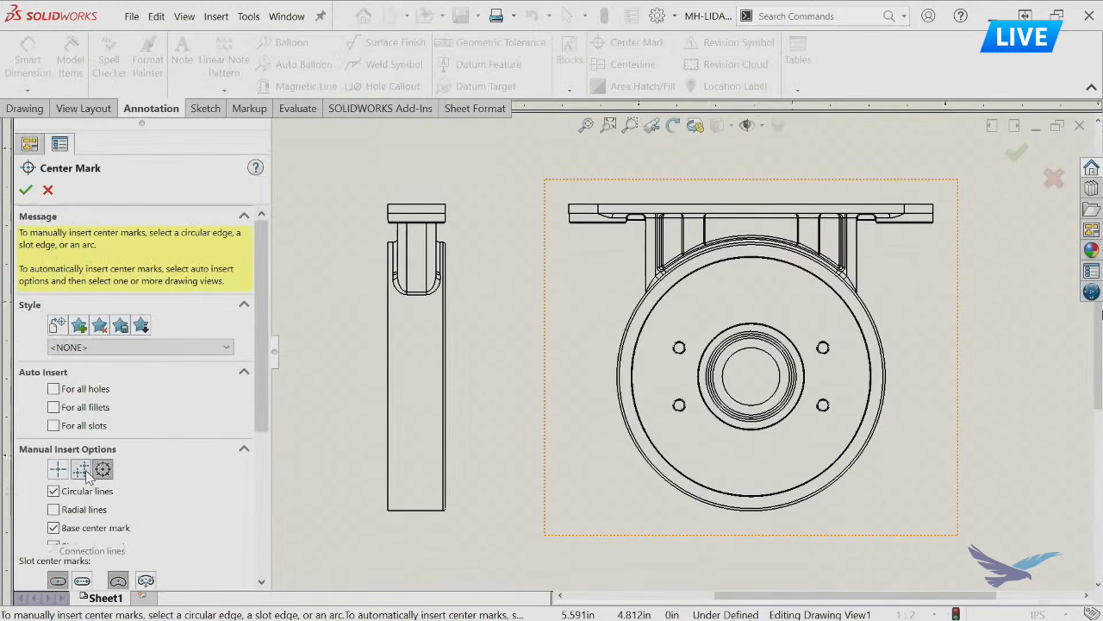
pyautogui.click(87, 472)
pyautogui.click(683, 351)
pyautogui.click(823, 348)
pyautogui.click(823, 405)
pyautogui.click(678, 406)
pyautogui.press('Return')
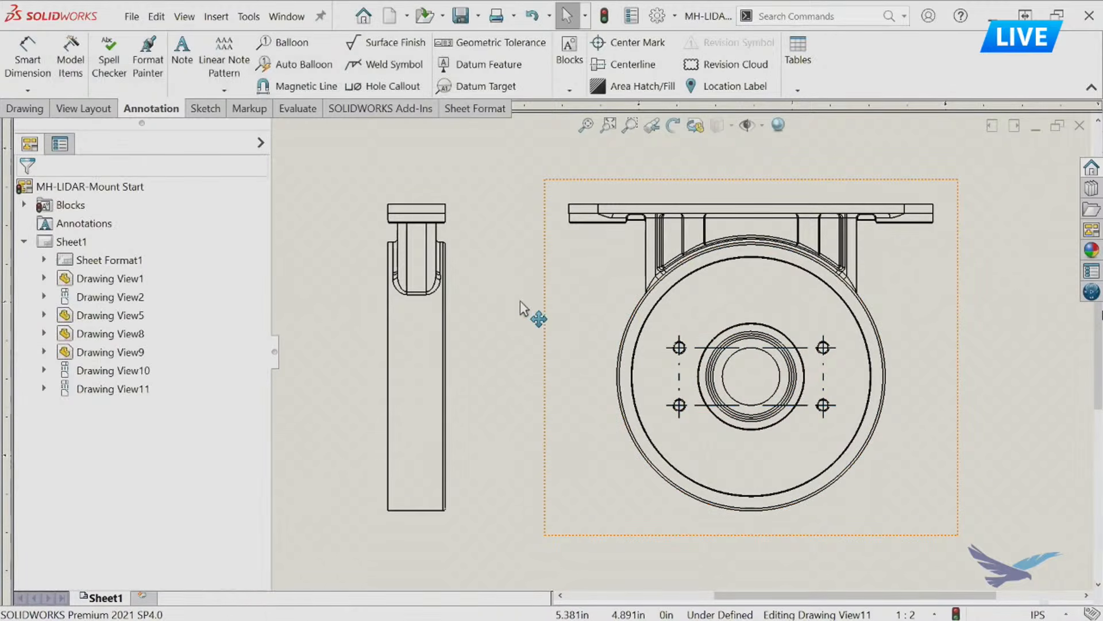
# Insert linear center marks with connection lines on the four holes in the top view of the mounting plate.
pyautogui.moveTo(298, 262)
pyautogui.mouseDown(button='middle')
pyautogui.moveTo(640, 301)
pyautogui.moveTo(678, 338)
pyautogui.mouseUp(button='middle')
pyautogui.moveTo(447, 245)
pyautogui.mouseDown(button='middle')
pyautogui.moveTo(583, 424)
pyautogui.moveTo(624, 570)
pyautogui.mouseUp(button='middle')
pyautogui.click(514, 341)
pyautogui.click(546, 357)
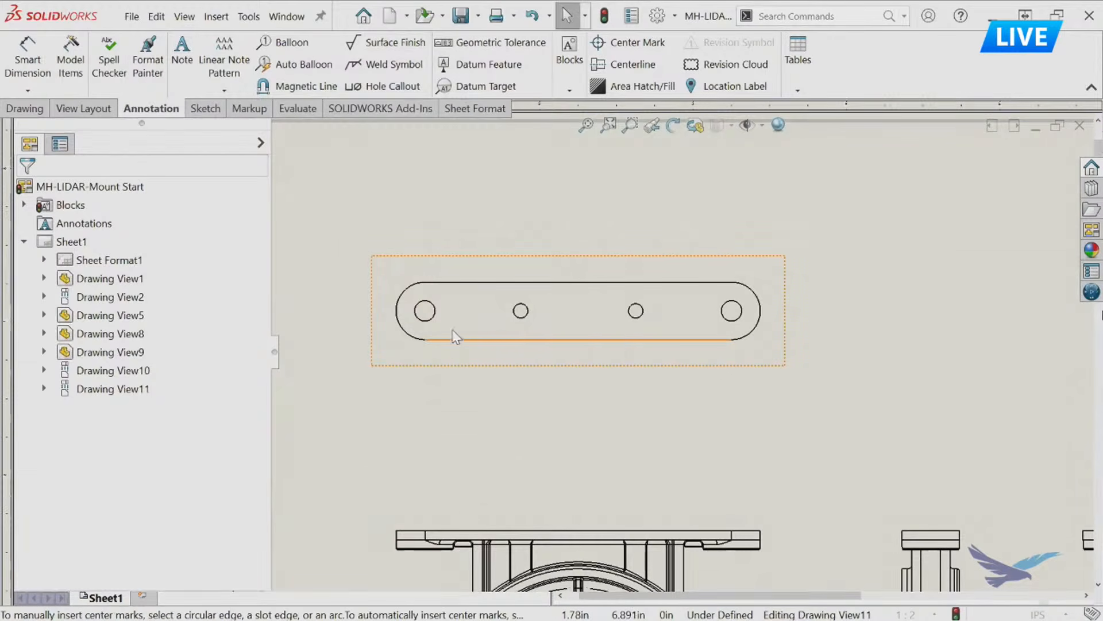
pyautogui.click(432, 319)
pyautogui.click(519, 317)
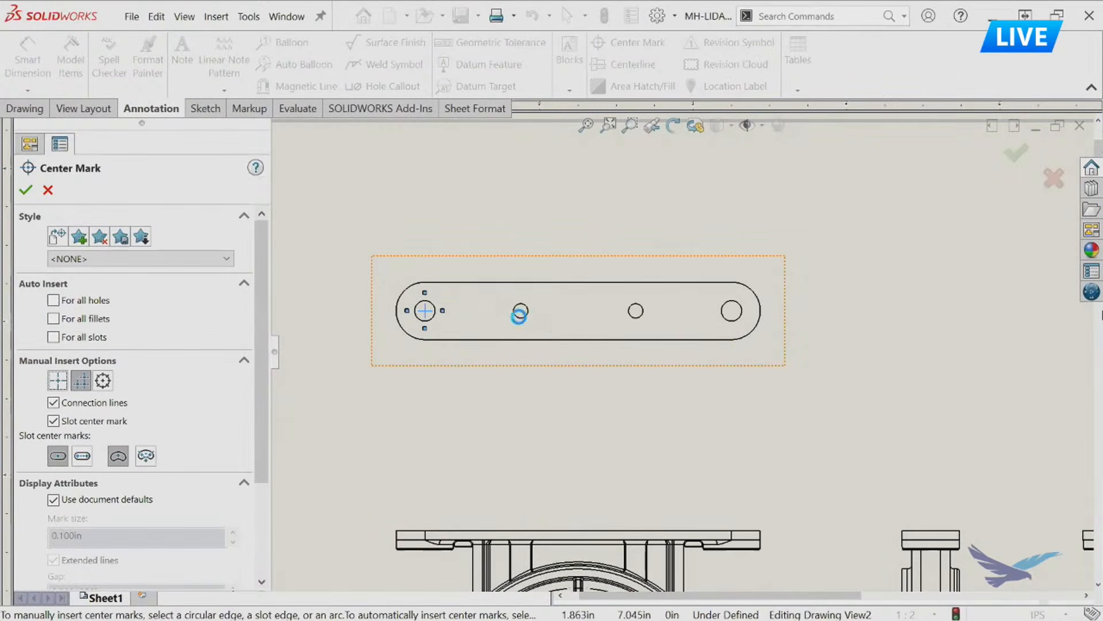
pyautogui.click(641, 317)
pyautogui.click(741, 320)
pyautogui.click(26, 190)
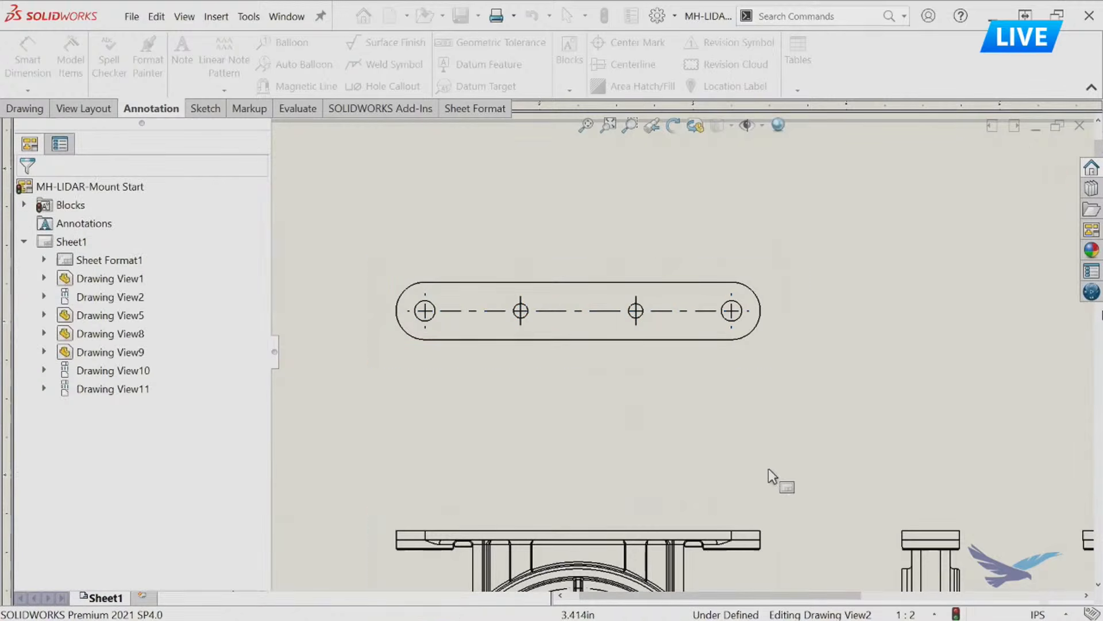
# Dimension the radius of the circular center line through the four outer holes in the ribbed face view, placing it outside the part.
pyautogui.moveTo(756, 394)
pyautogui.mouseDown(button='middle')
pyautogui.moveTo(780, 259)
pyautogui.moveTo(820, 451)
pyautogui.moveTo(803, 421)
pyautogui.mouseUp(button='middle')
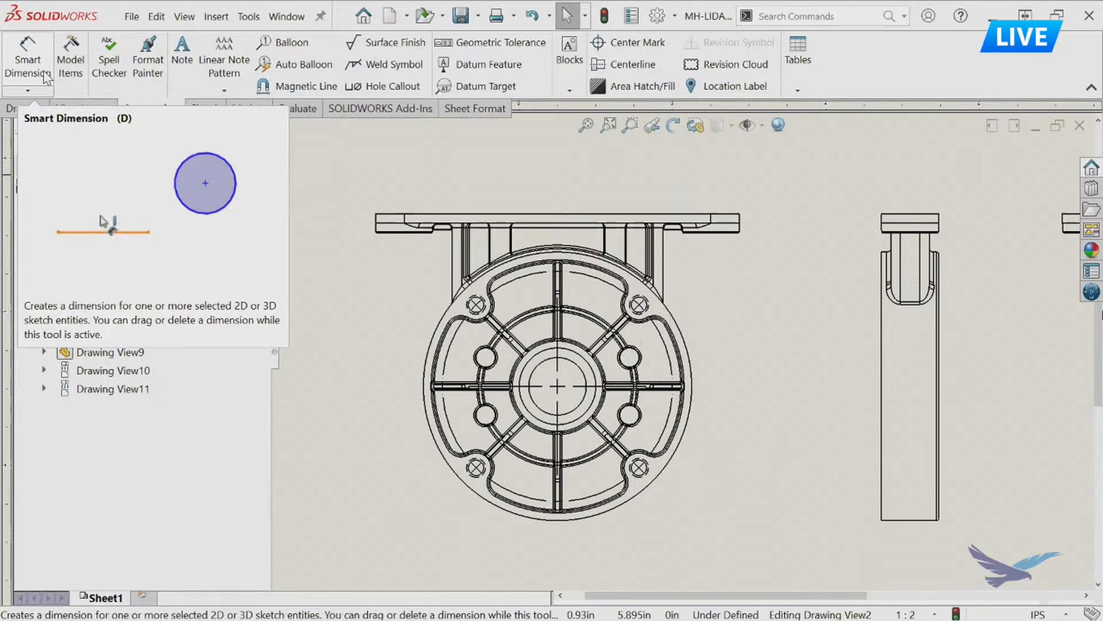
pyautogui.click(799, 268)
pyautogui.press('d')
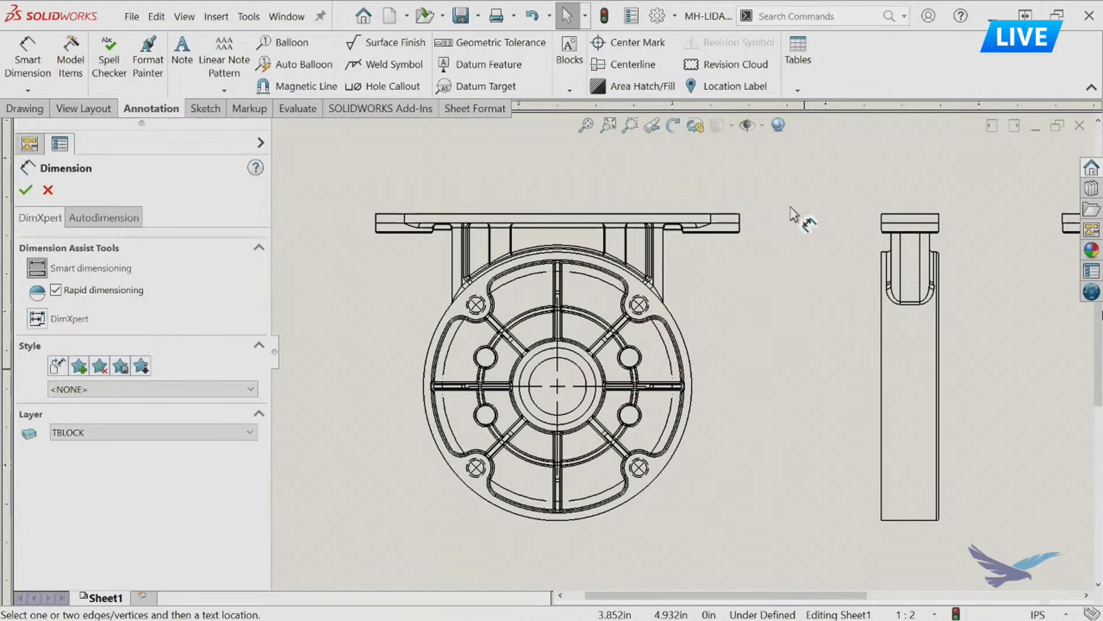
pyautogui.click(662, 339)
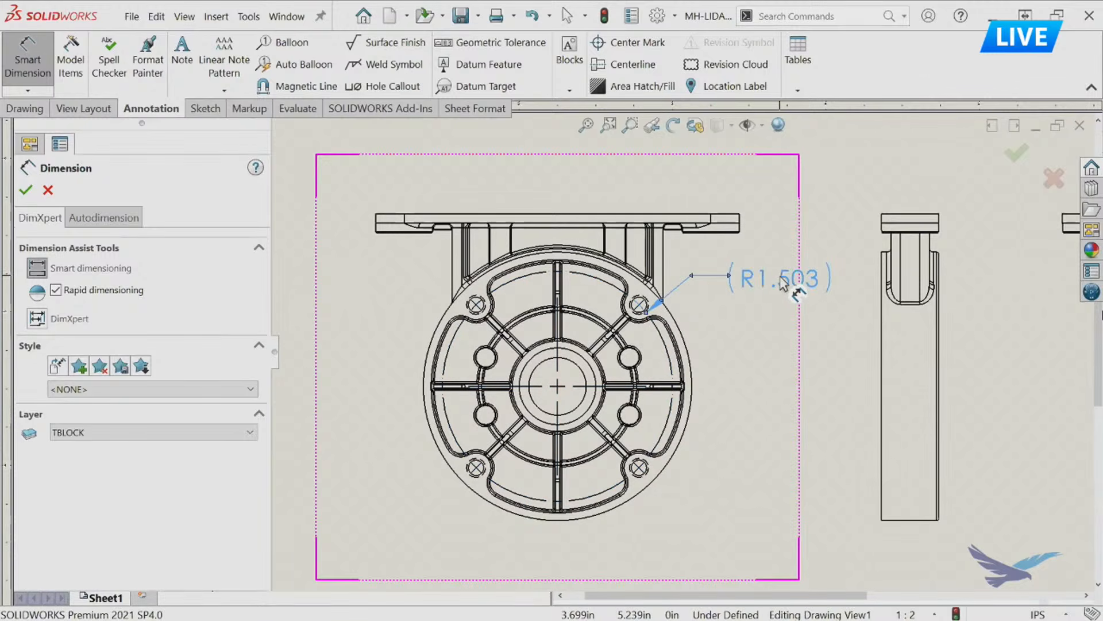
pyautogui.click(783, 282)
pyautogui.click(773, 305)
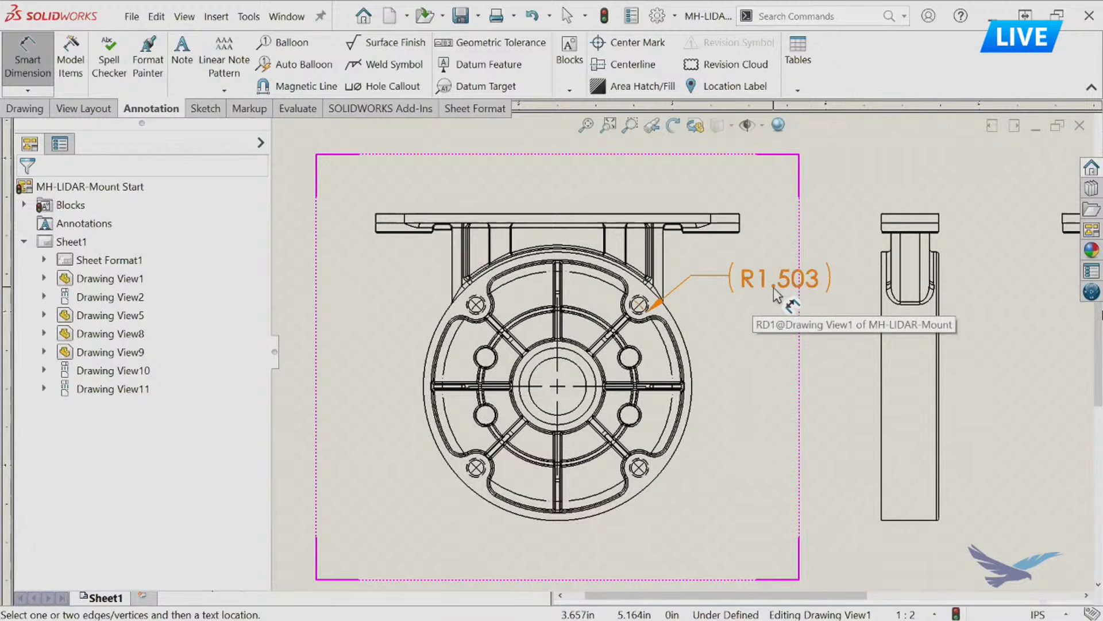
pyautogui.click(775, 292)
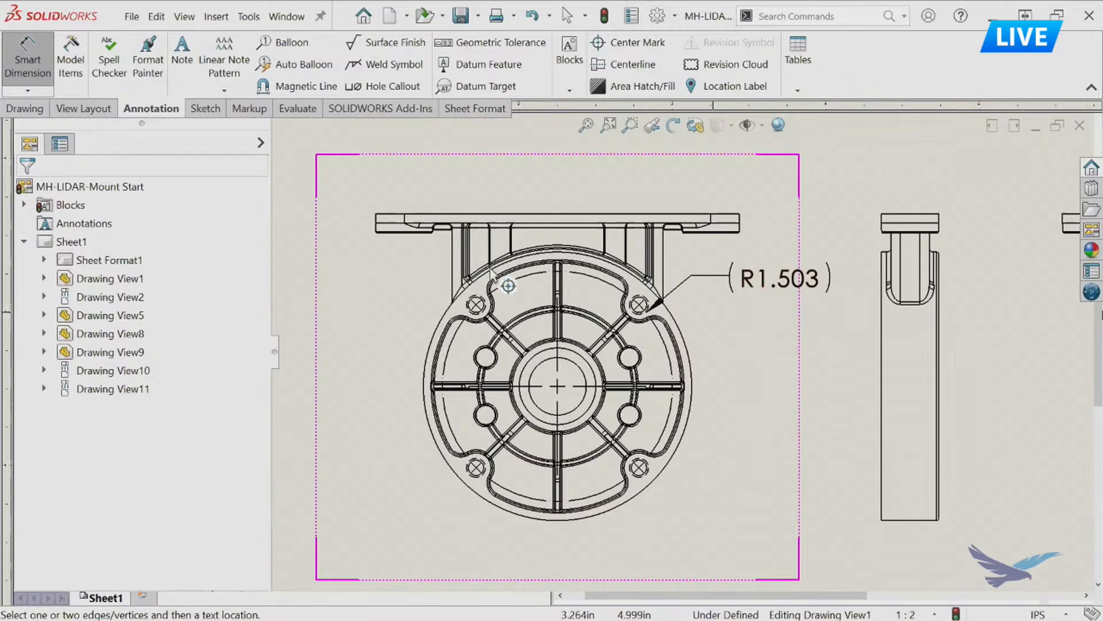
pyautogui.press('Escape')
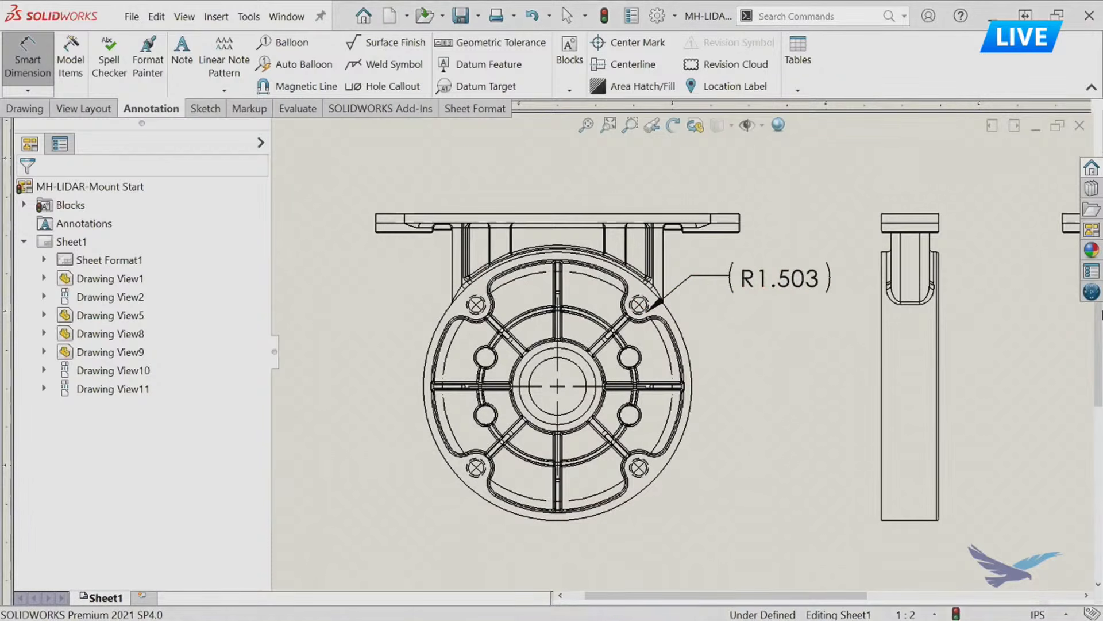
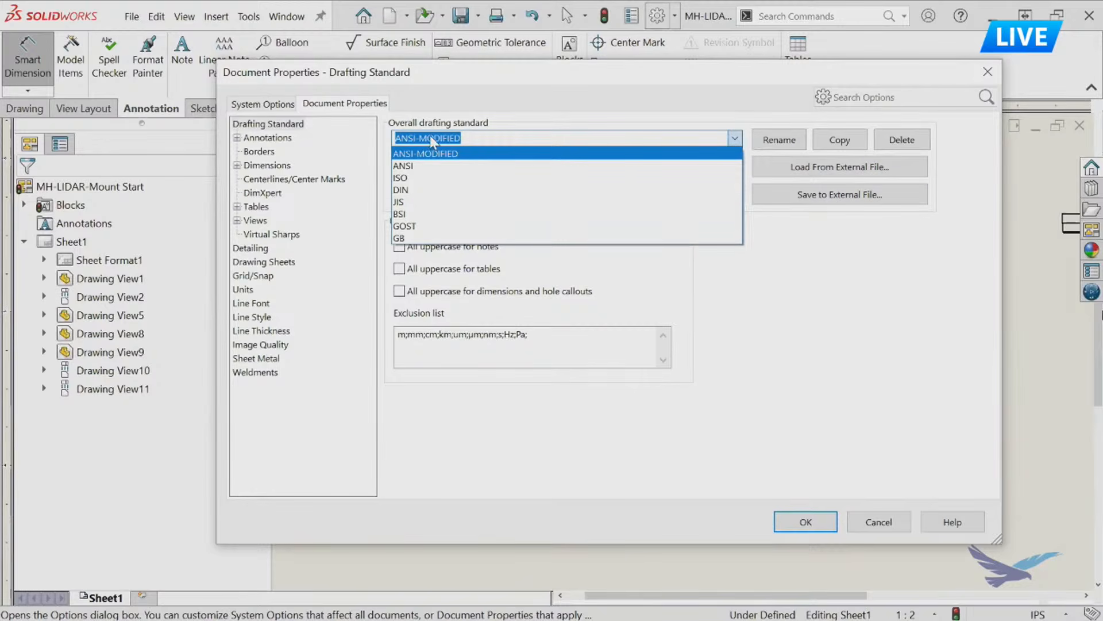
# Turn off adding parentheses by default in the document's dimension settings.
pyautogui.click(268, 167)
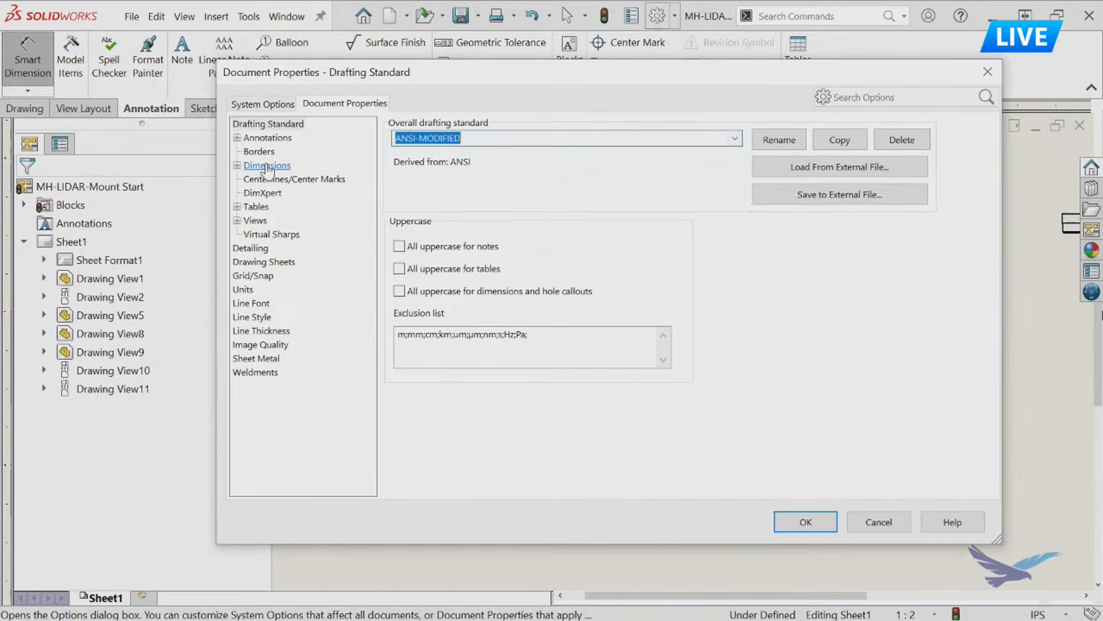
pyautogui.click(267, 167)
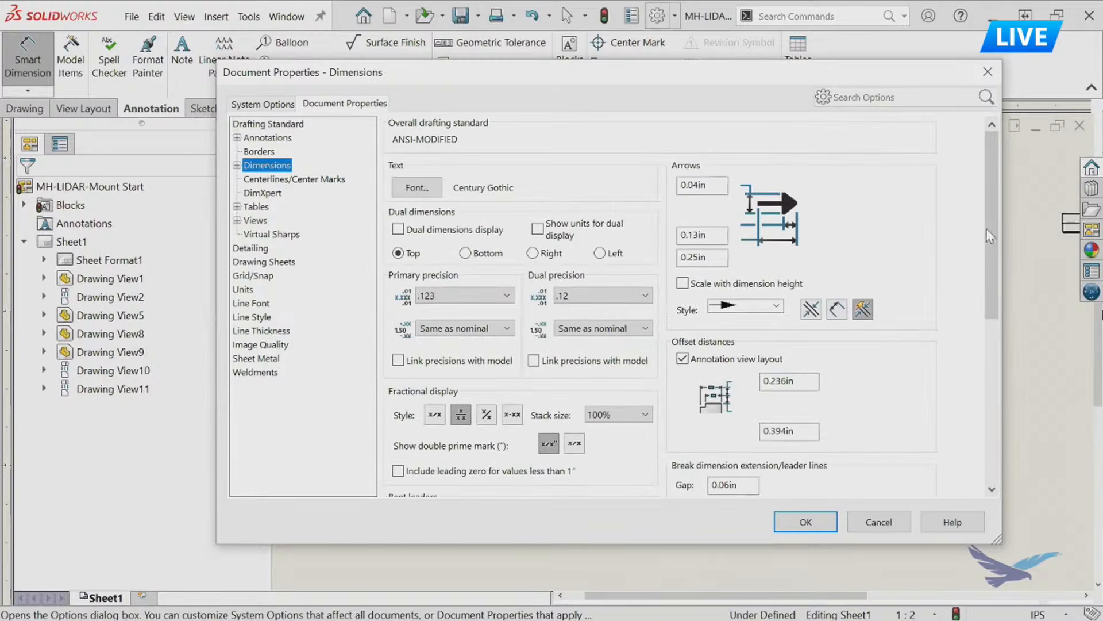
pyautogui.moveTo(997, 230); pyautogui.dragTo(1001, 382)
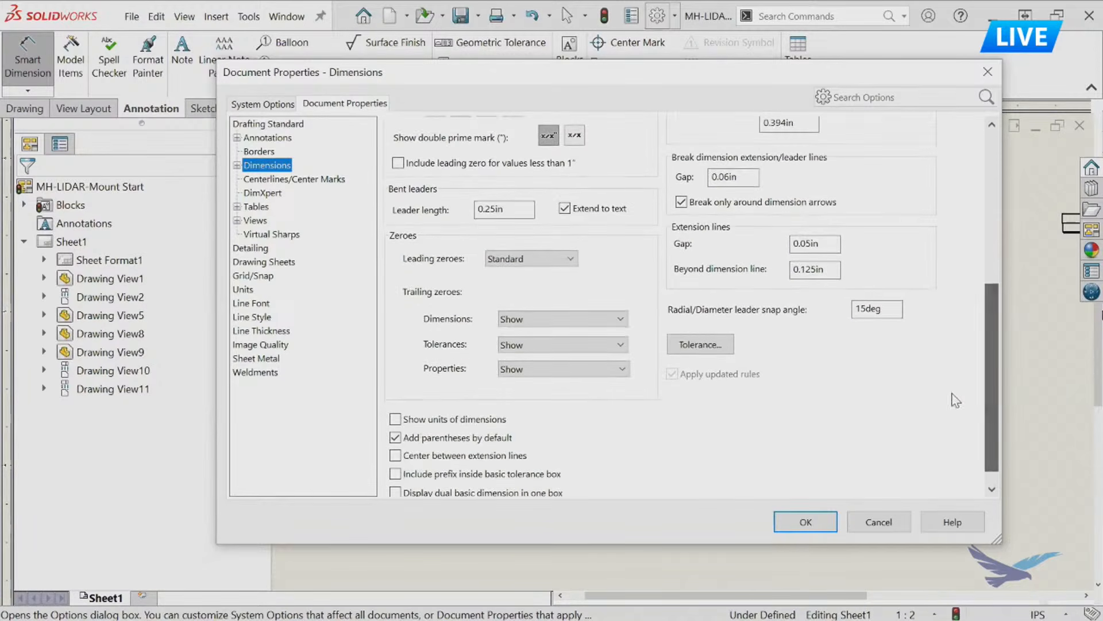
pyautogui.click(440, 438)
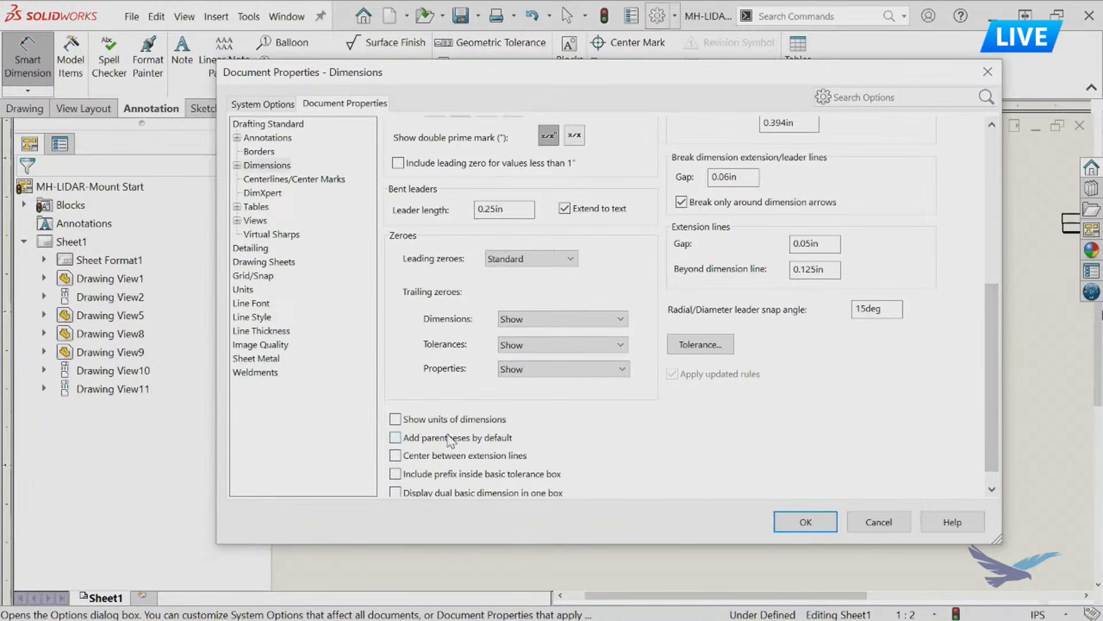
pyautogui.moveTo(991, 378); pyautogui.dragTo(997, 238)
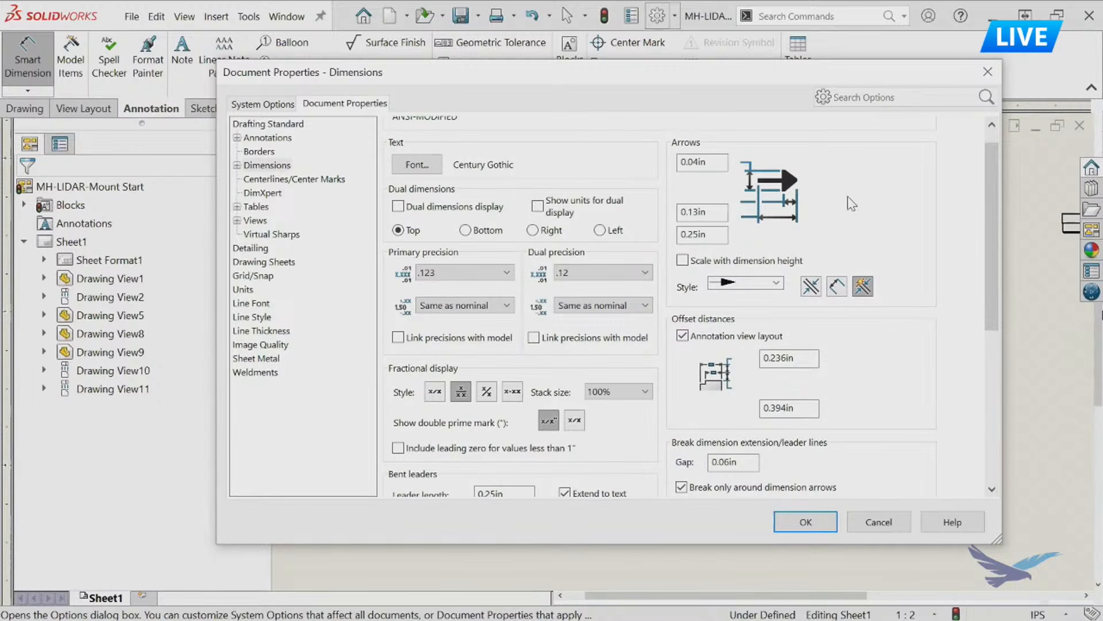
# Review the center mark and Detailing auto-insert settings, search the options for "center", and apply the document properties.
pyautogui.click(290, 180)
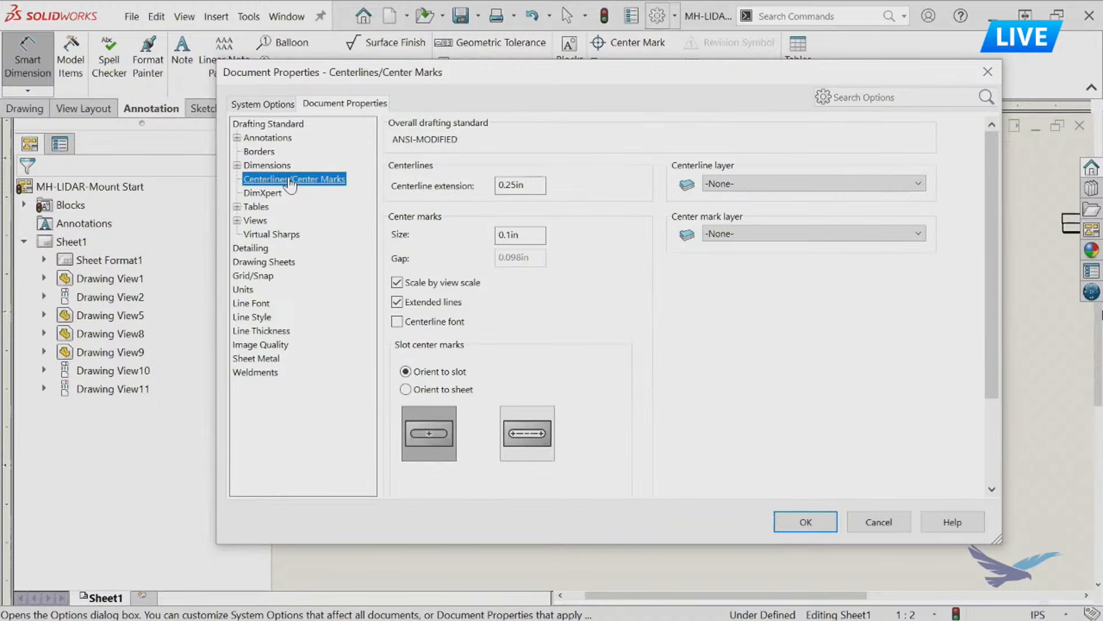
pyautogui.click(251, 248)
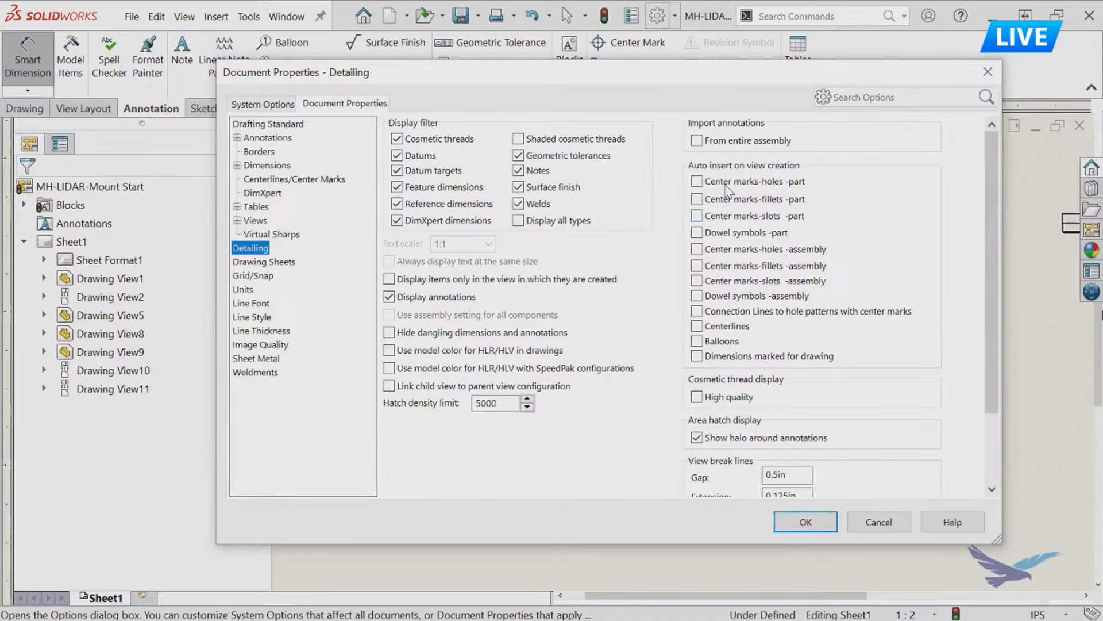
pyautogui.click(859, 96)
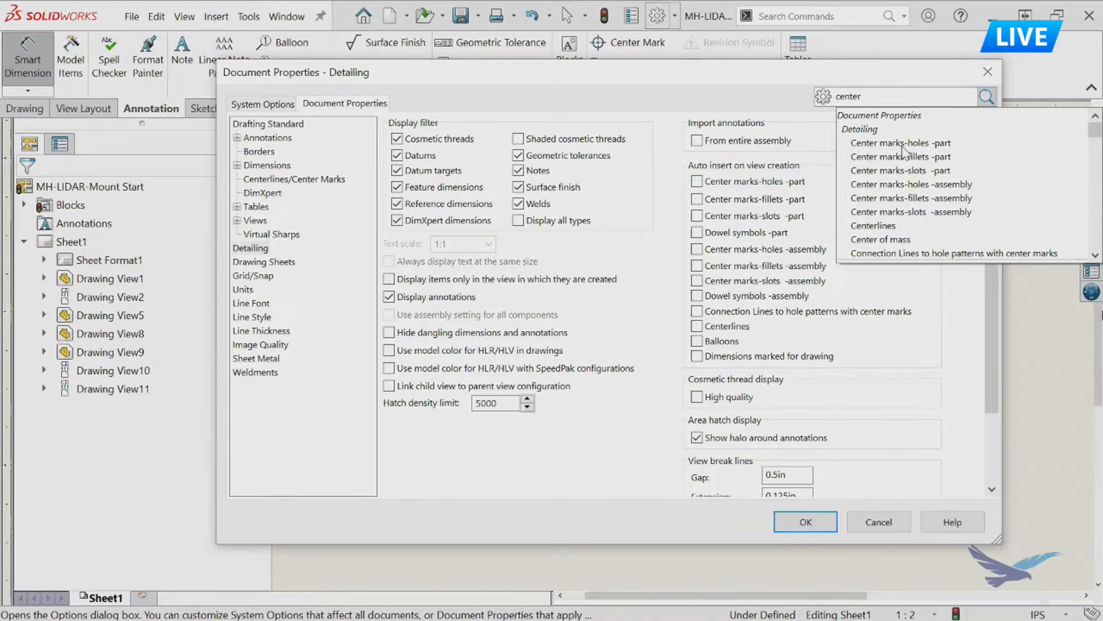
pyautogui.click(757, 78)
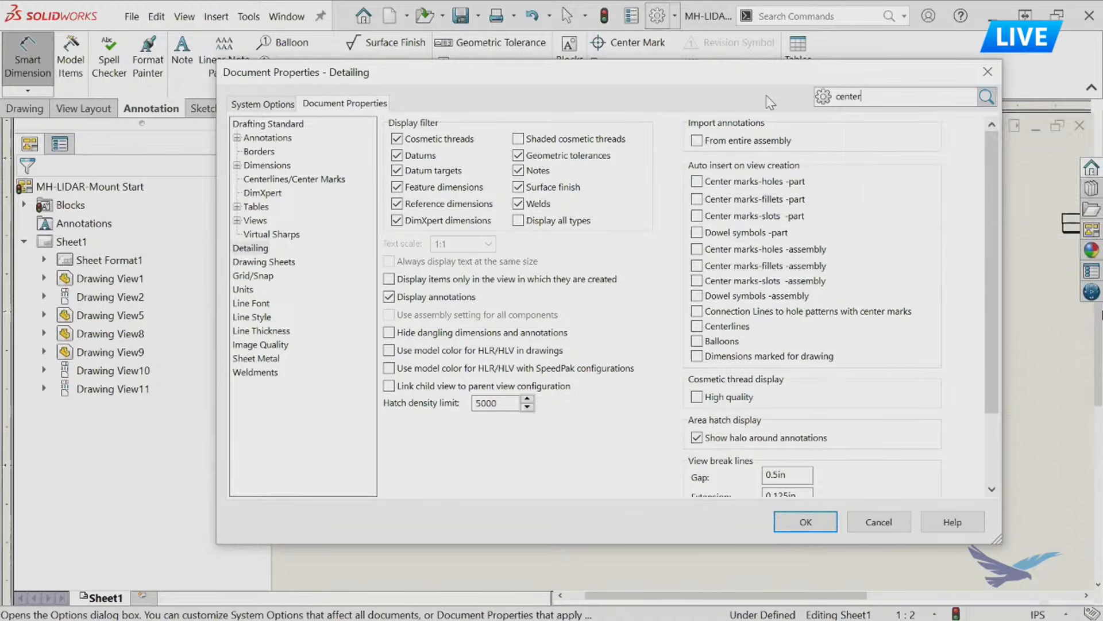
pyautogui.click(807, 522)
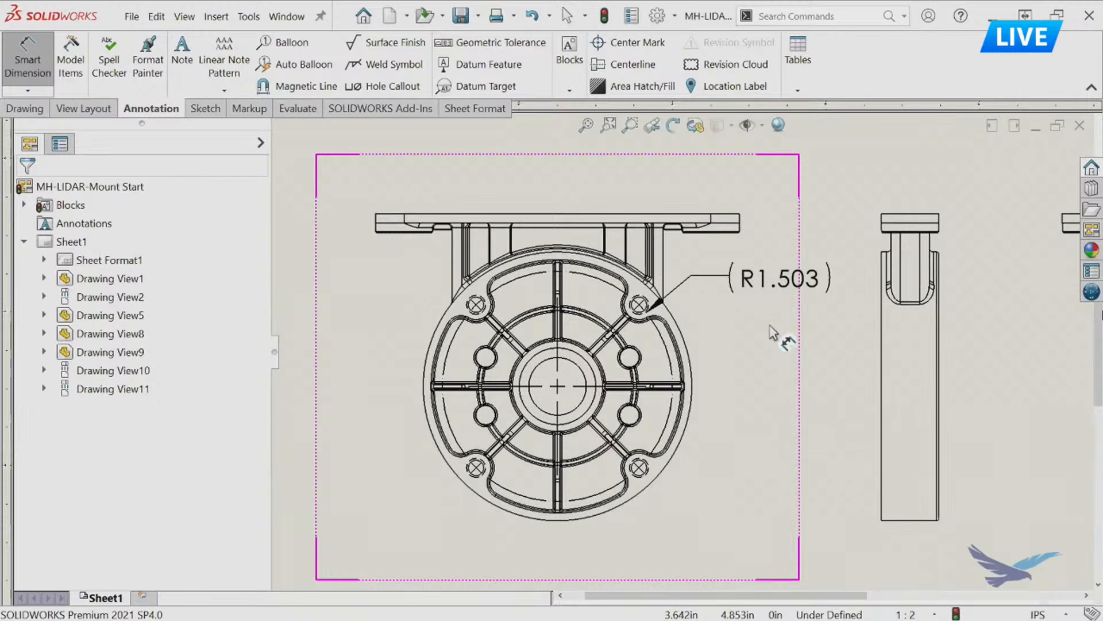
# Try to toggle off the parentheses of the radius dimension in the ribbed face view through its dimension text properties.
pyautogui.click(773, 286)
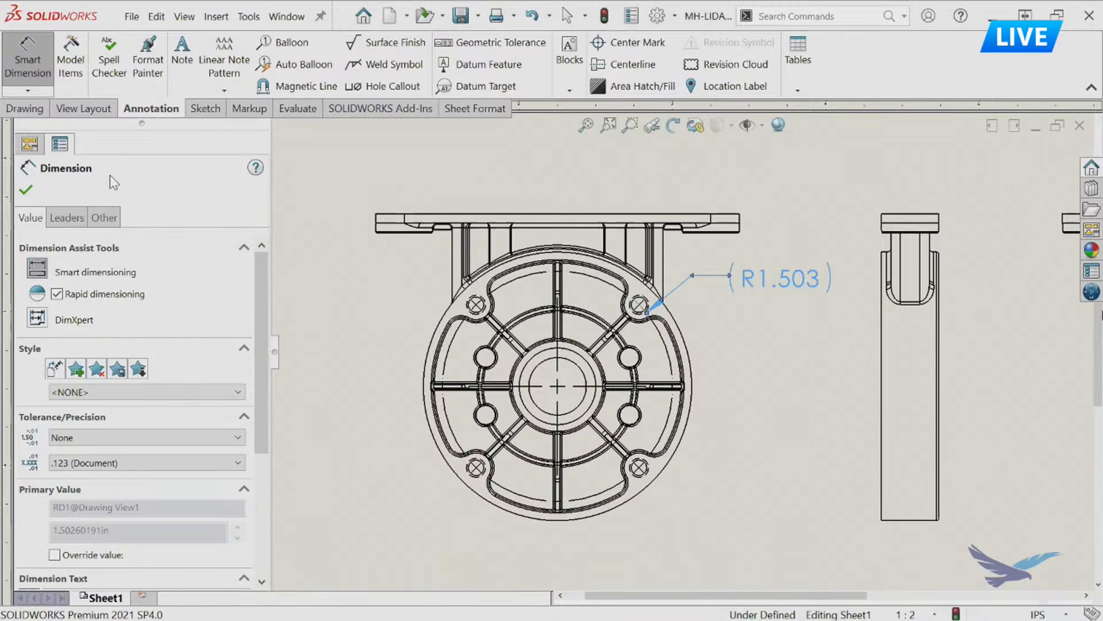
pyautogui.moveTo(260, 341); pyautogui.dragTo(259, 465)
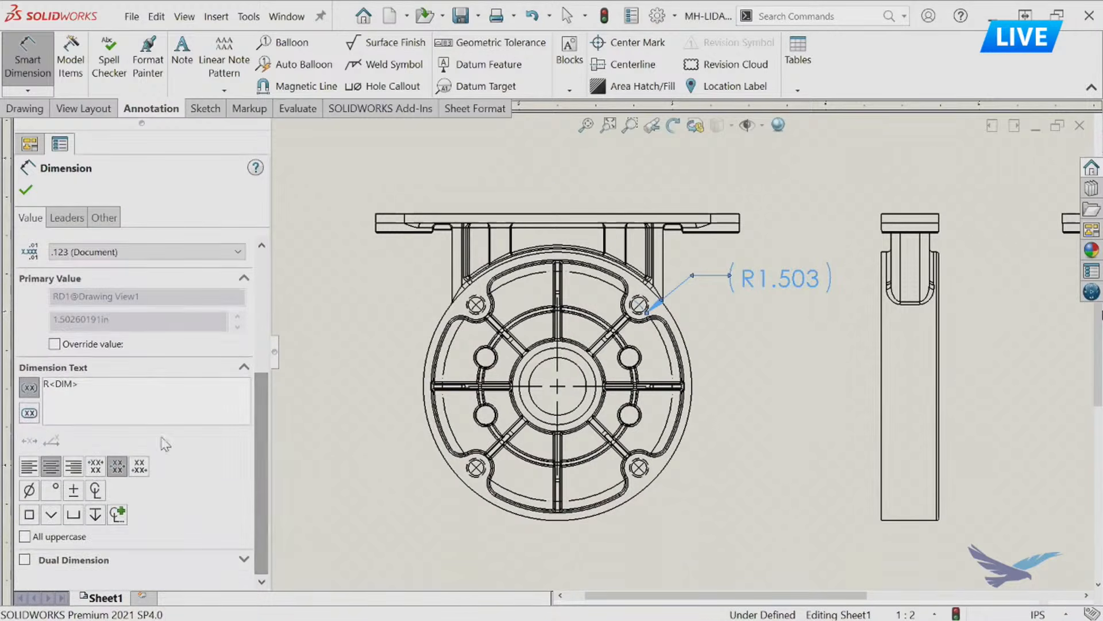
pyautogui.click(31, 389)
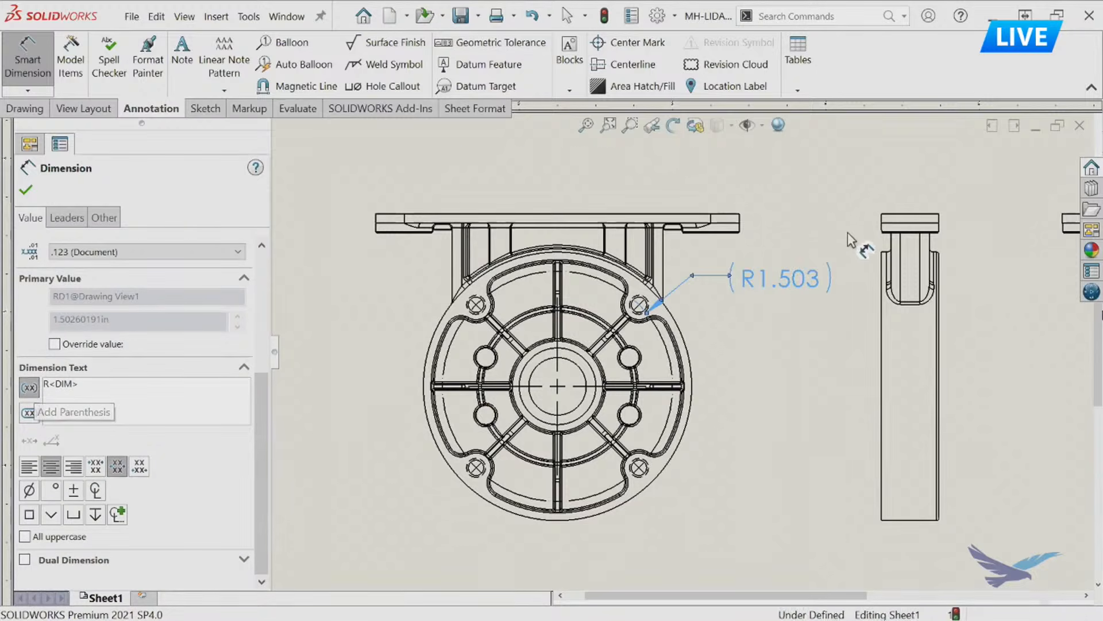
pyautogui.click(822, 170)
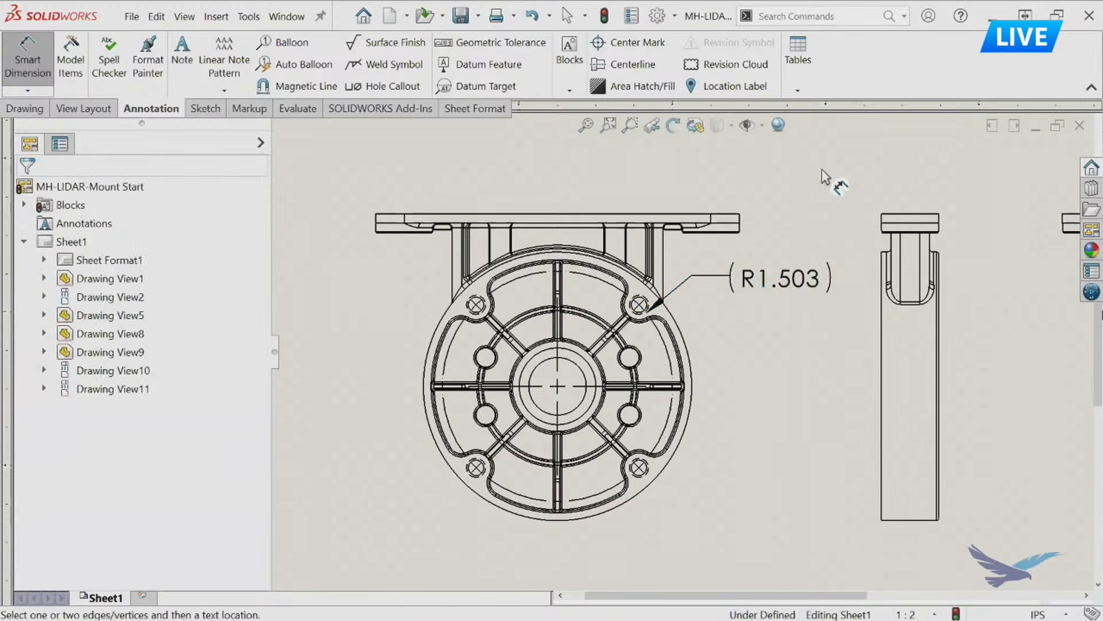
# Examine the quick formatting options for tolerance, precision and parentheses on the radius dimension in the ribbed face view.
pyautogui.click(778, 280)
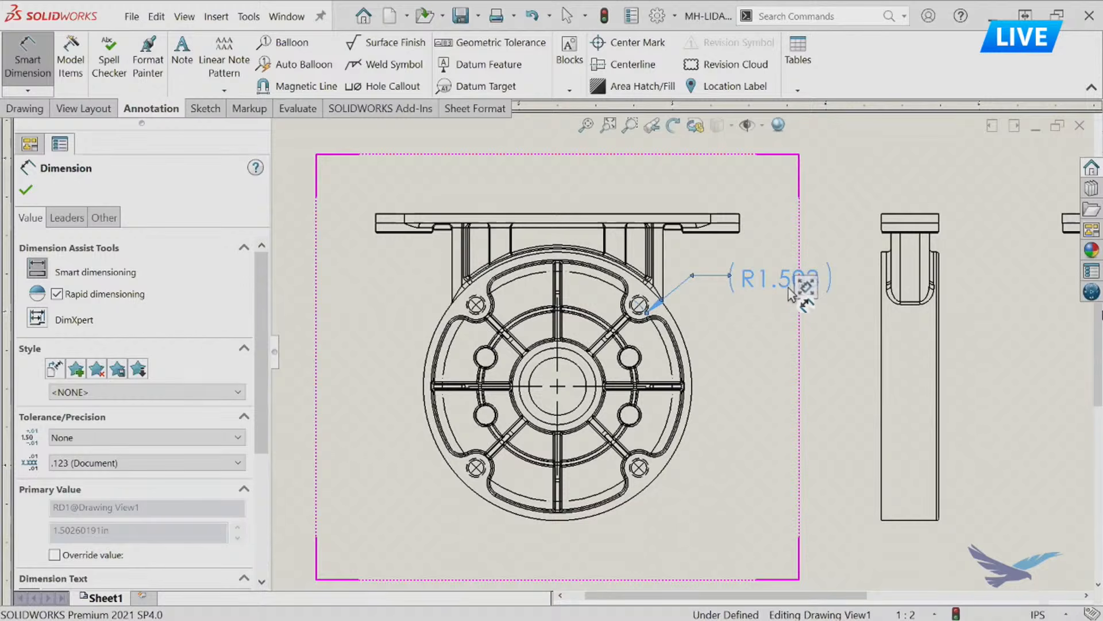
pyautogui.moveTo(805, 285)
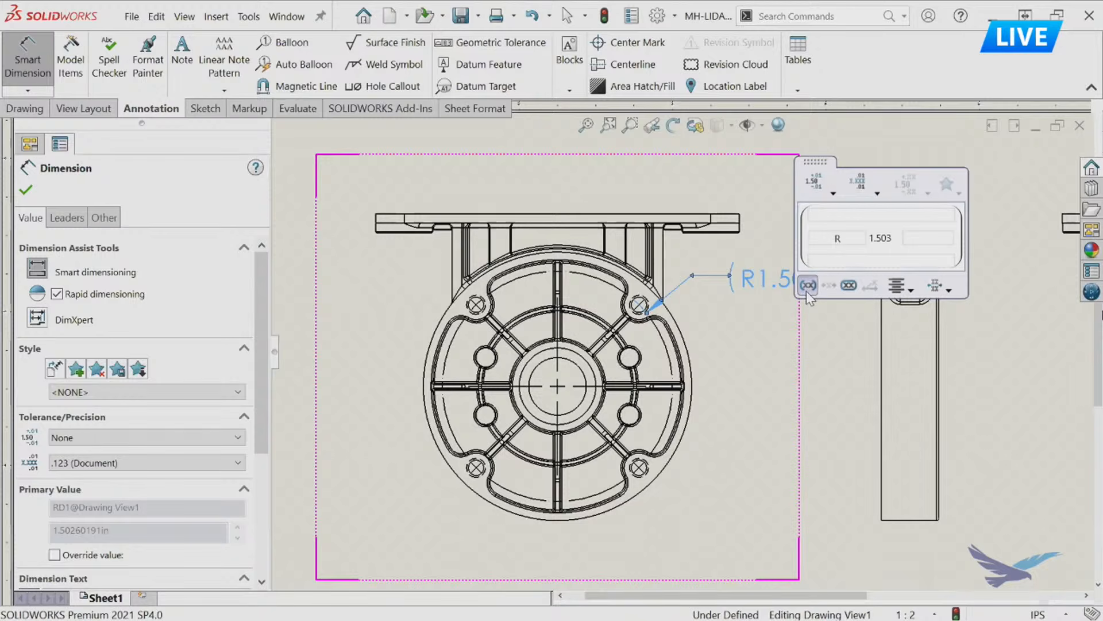
pyautogui.click(734, 336)
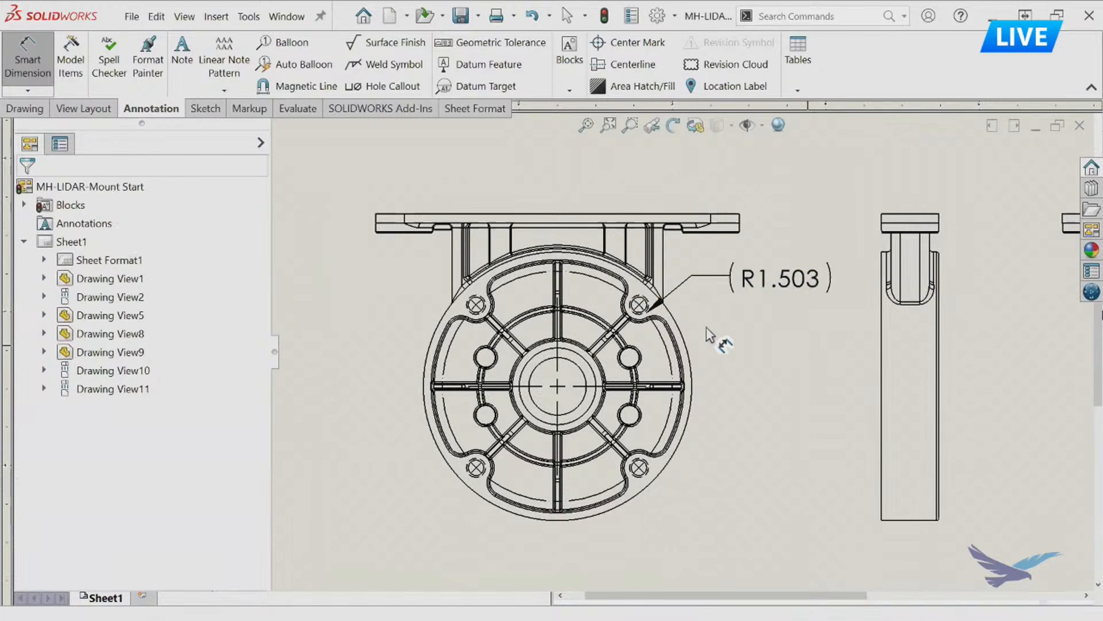
pyautogui.click(781, 279)
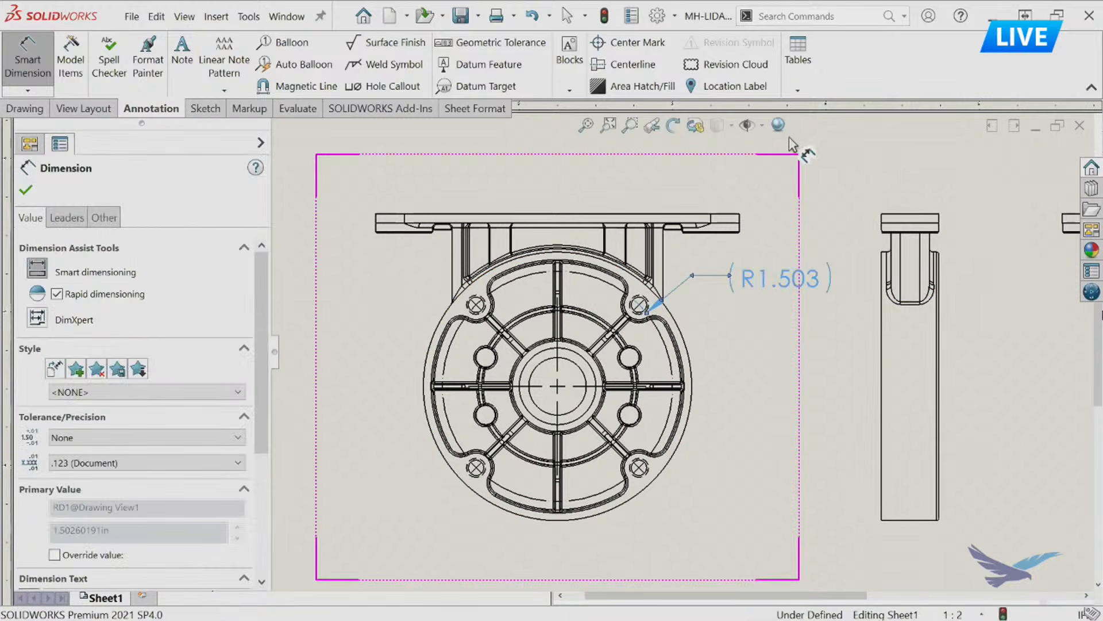
pyautogui.click(853, 140)
pyautogui.moveTo(822, 192); pyautogui.dragTo(727, 231, button='middle')
pyautogui.click(670, 316)
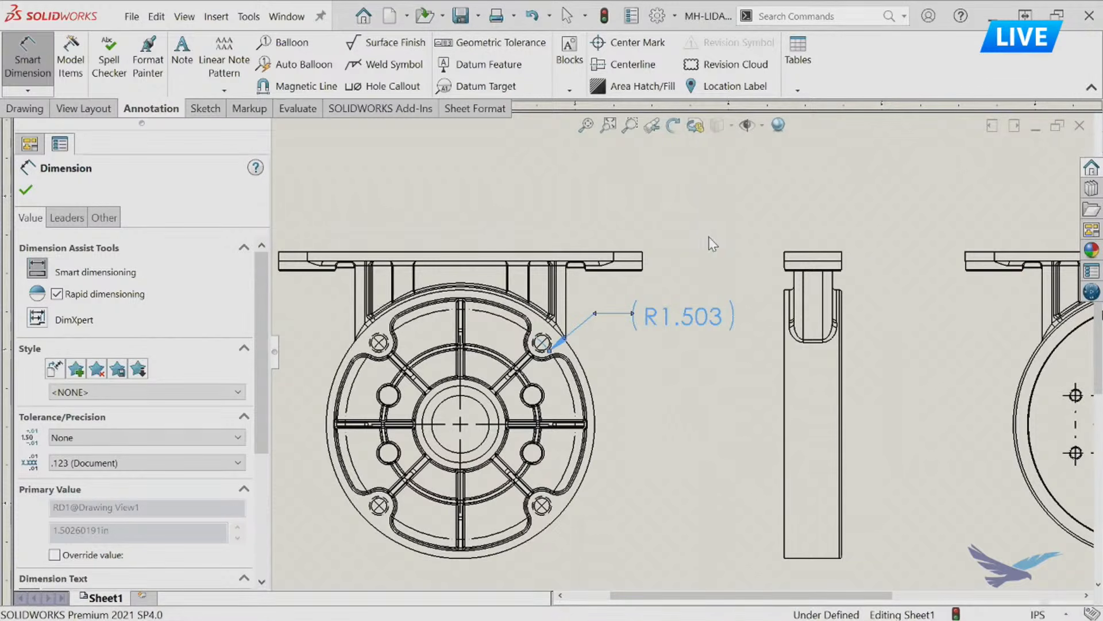
pyautogui.moveTo(714, 240)
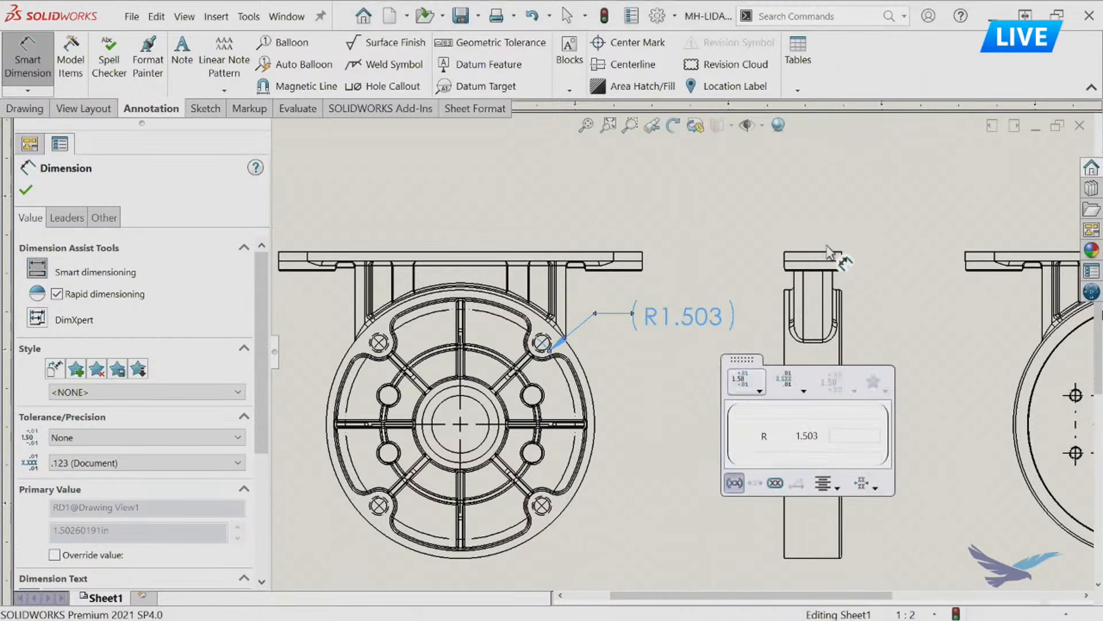
pyautogui.moveTo(923, 206)
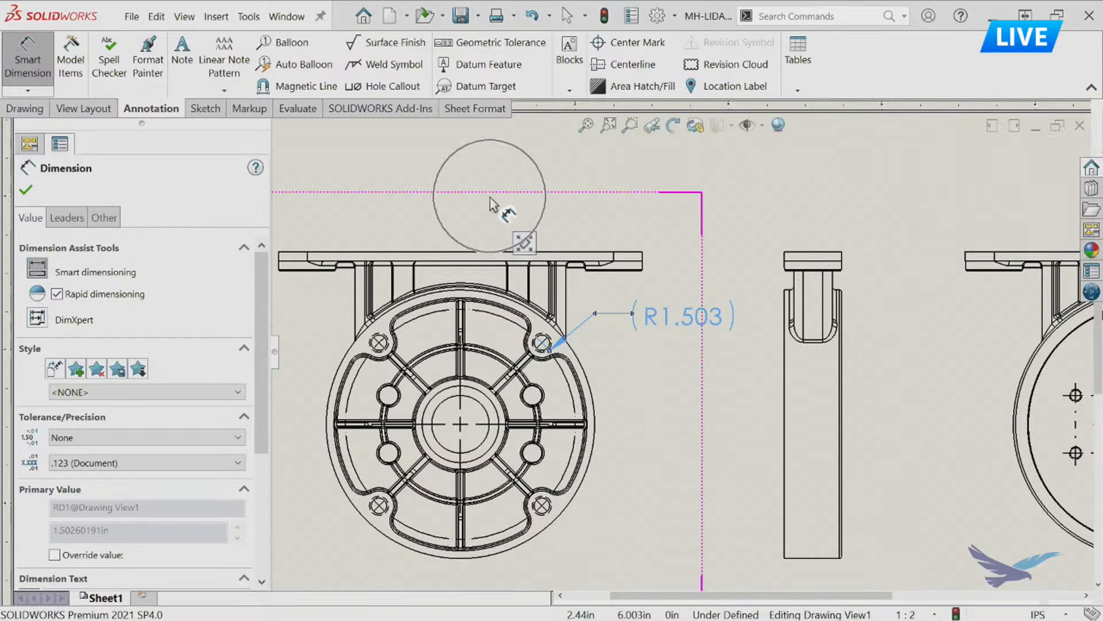
# Remove the parentheses from the radius dimension, apply a Limit tolerance with a lower deviation of -.003 in, and reposition it slightly.
pyautogui.moveTo(525, 240)
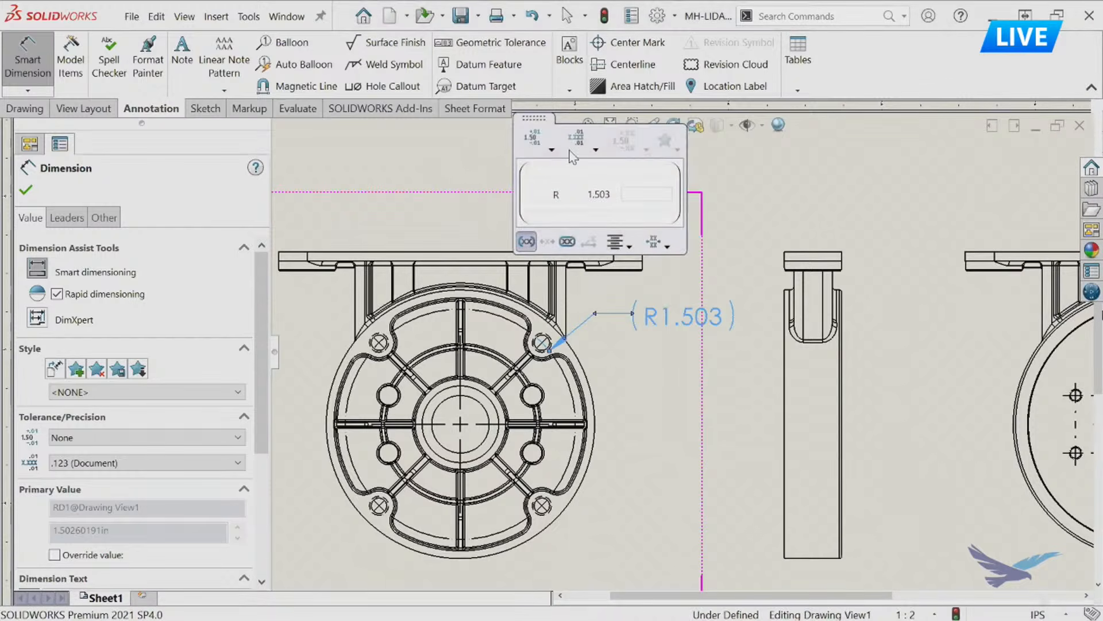
pyautogui.click(526, 242)
pyautogui.click(534, 143)
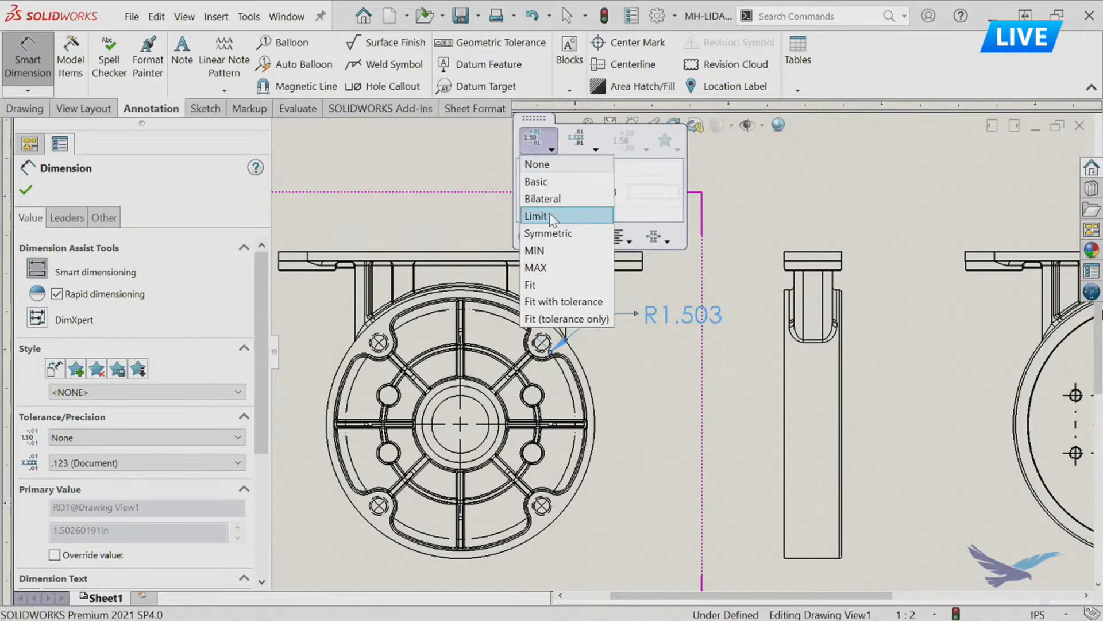
pyautogui.click(550, 217)
pyautogui.click(635, 199)
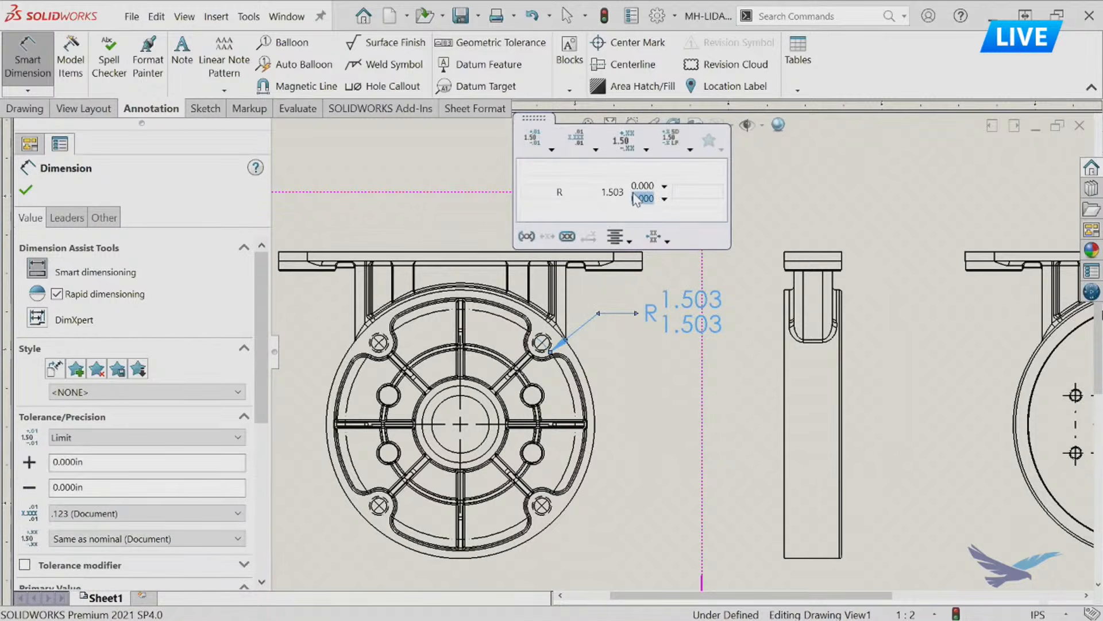
pyautogui.write('-.003')
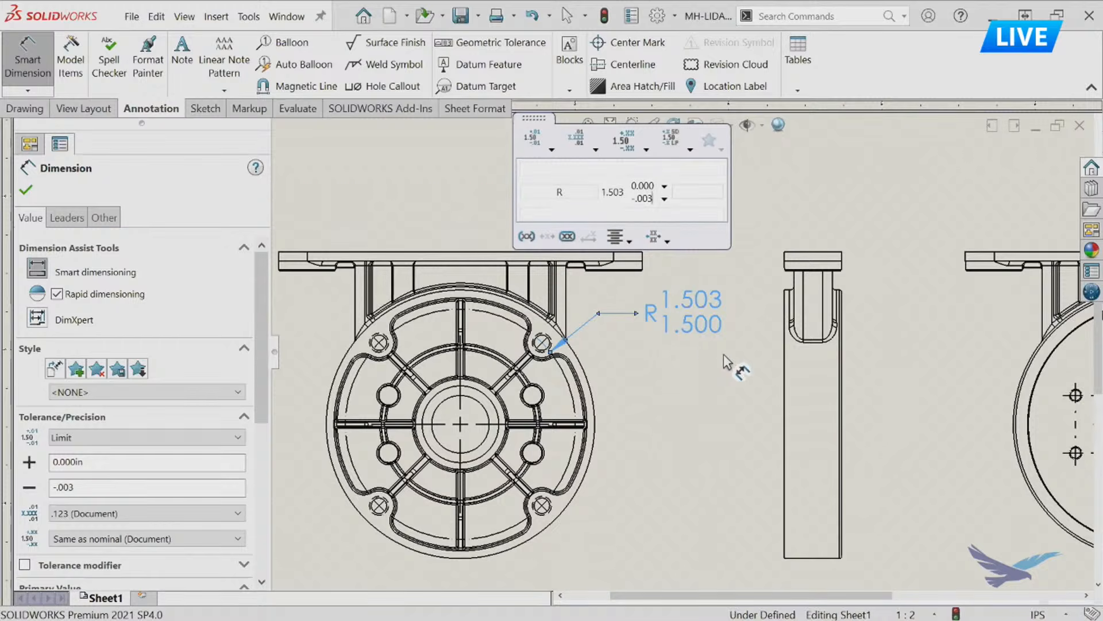
pyautogui.click(719, 287)
pyautogui.moveTo(720, 288); pyautogui.dragTo(655, 319)
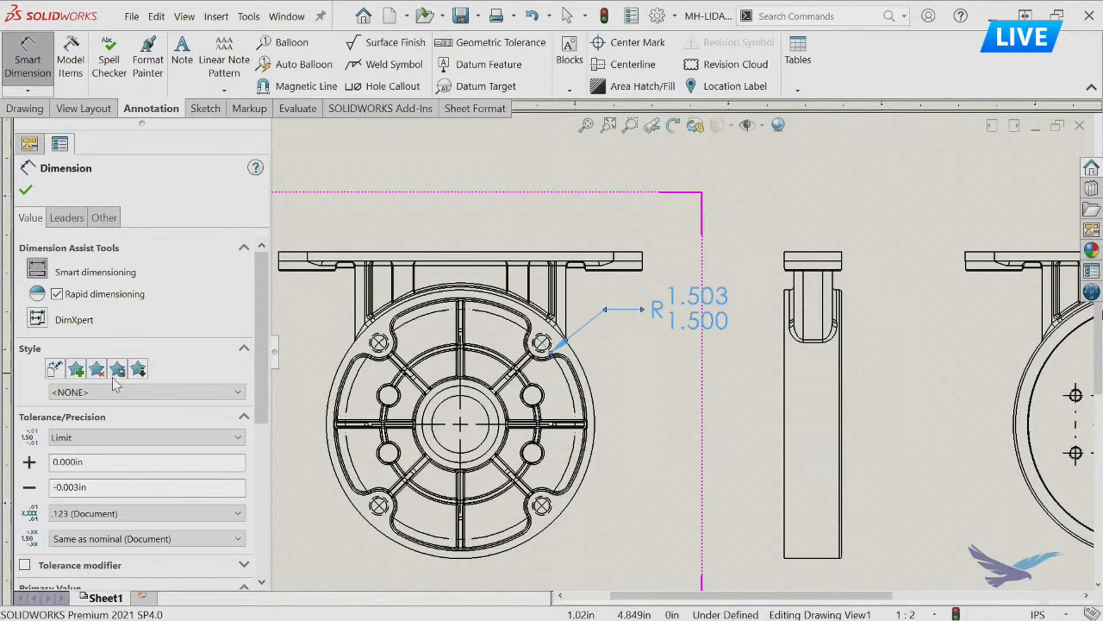
# Save the radius dimension's formatting as a new dimension style named LIMIT and check it in the style list.
pyautogui.click(77, 370)
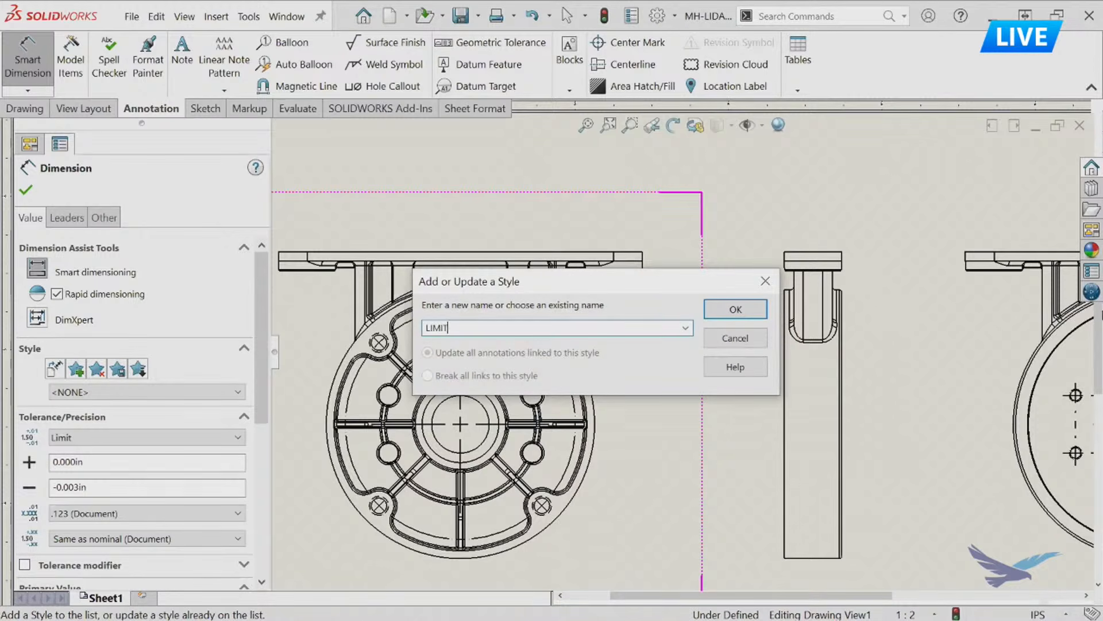
pyautogui.click(742, 309)
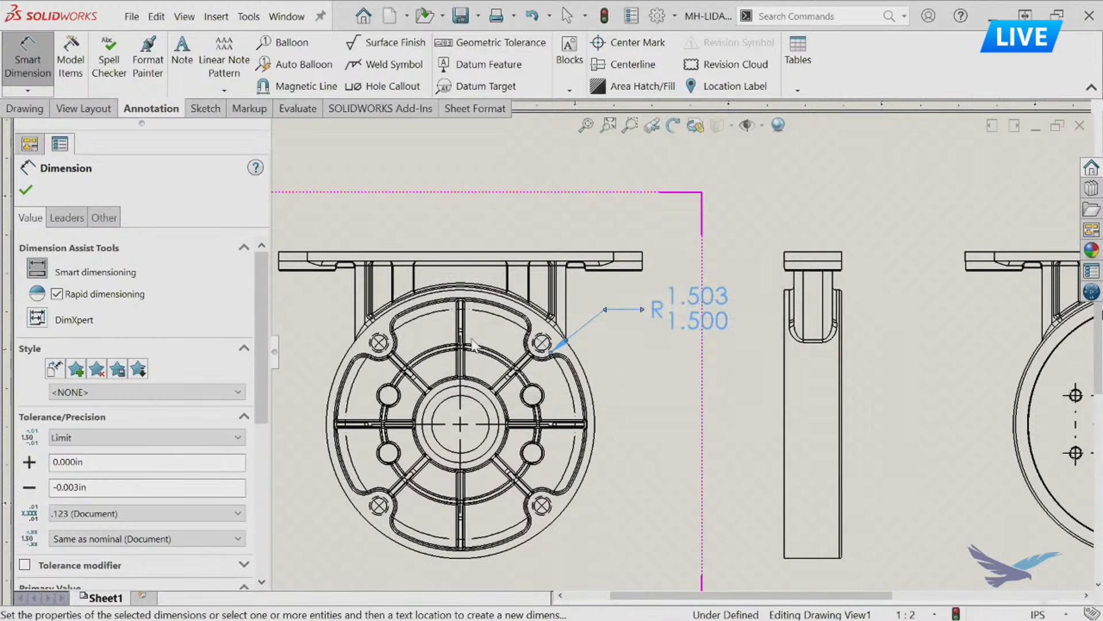
pyautogui.click(135, 397)
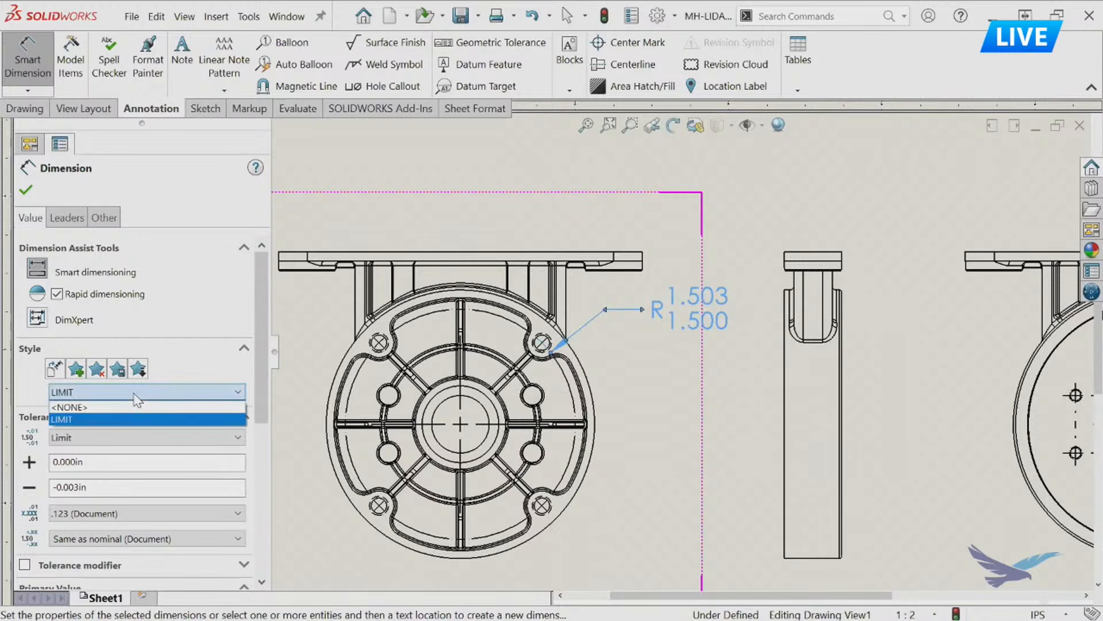
pyautogui.click(136, 396)
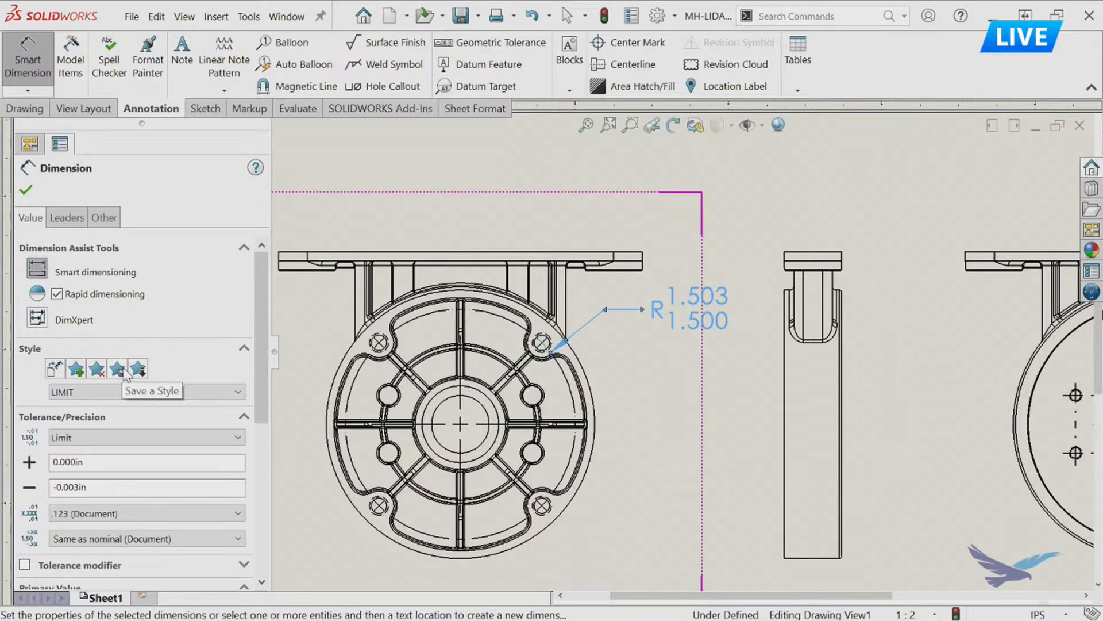
# Dimension the vertical and horizontal spacing of the four small holes around the bore in the rear view, placing both dimensions outside the part.
pyautogui.moveTo(807, 414)
pyautogui.mouseDown(button='middle')
pyautogui.moveTo(615, 348)
pyautogui.moveTo(341, 348)
pyautogui.mouseUp(button='middle')
pyautogui.press('Escape')
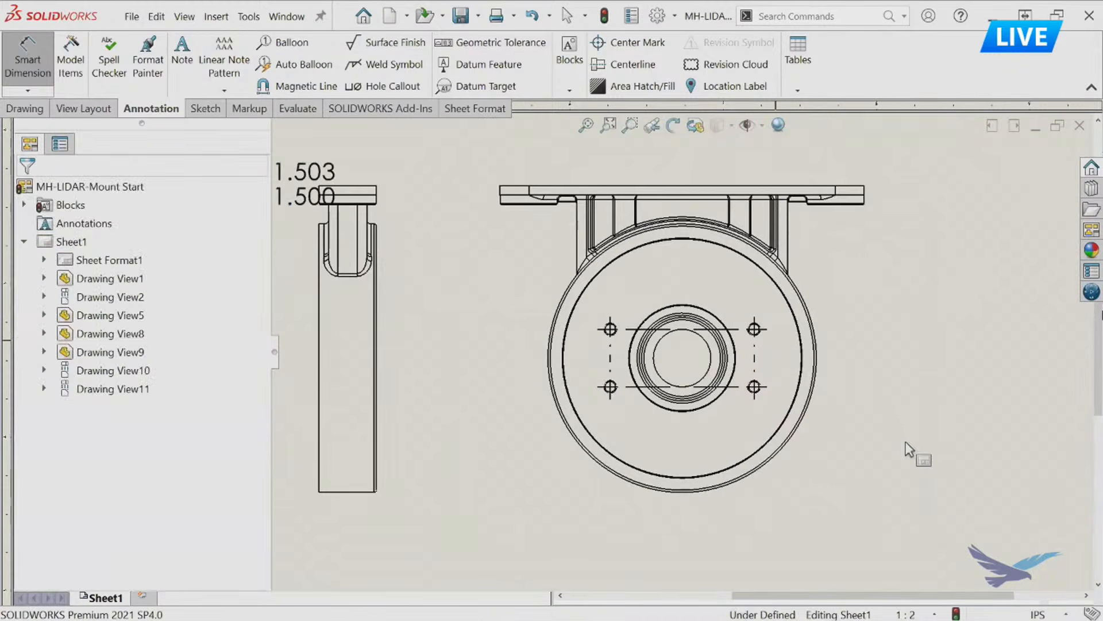
pyautogui.press('Return')
pyautogui.click(756, 329)
pyautogui.click(759, 387)
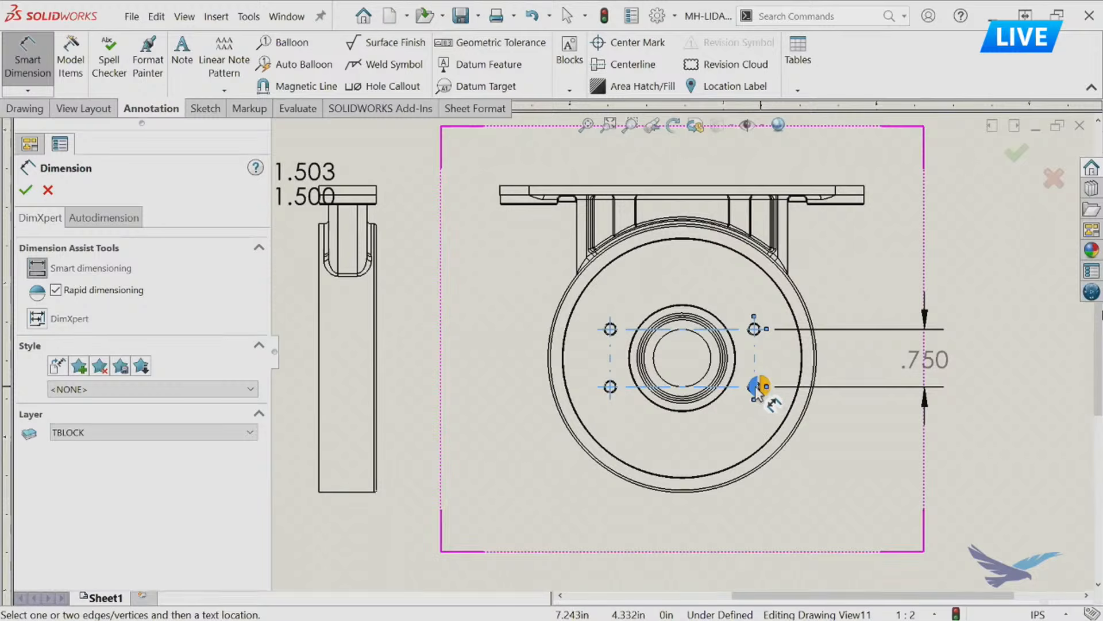
pyautogui.click(762, 395)
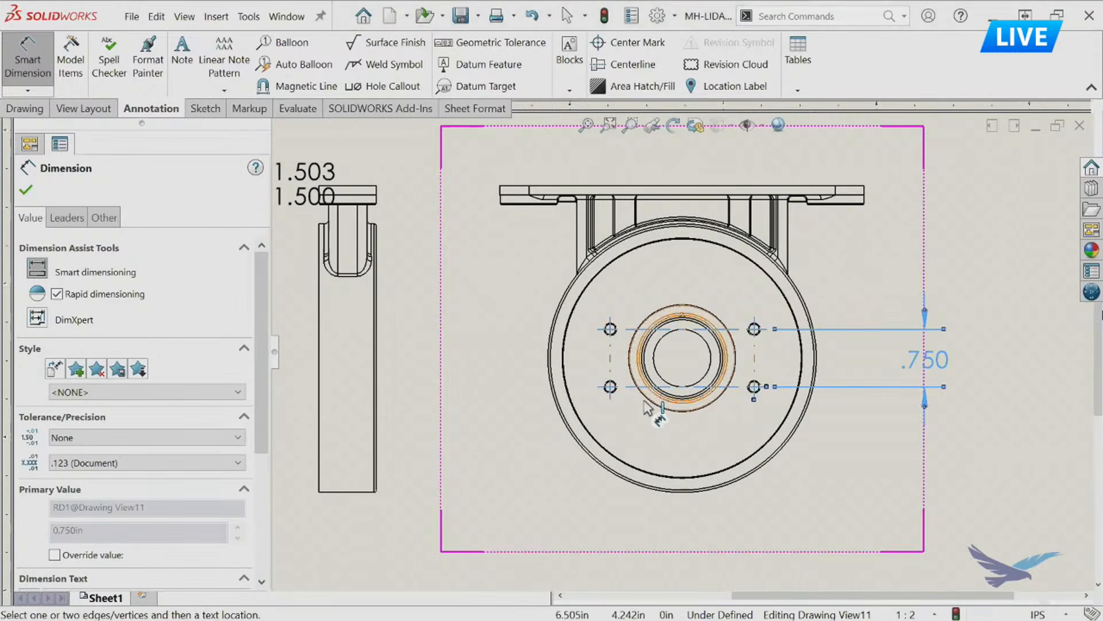
pyautogui.click(611, 402)
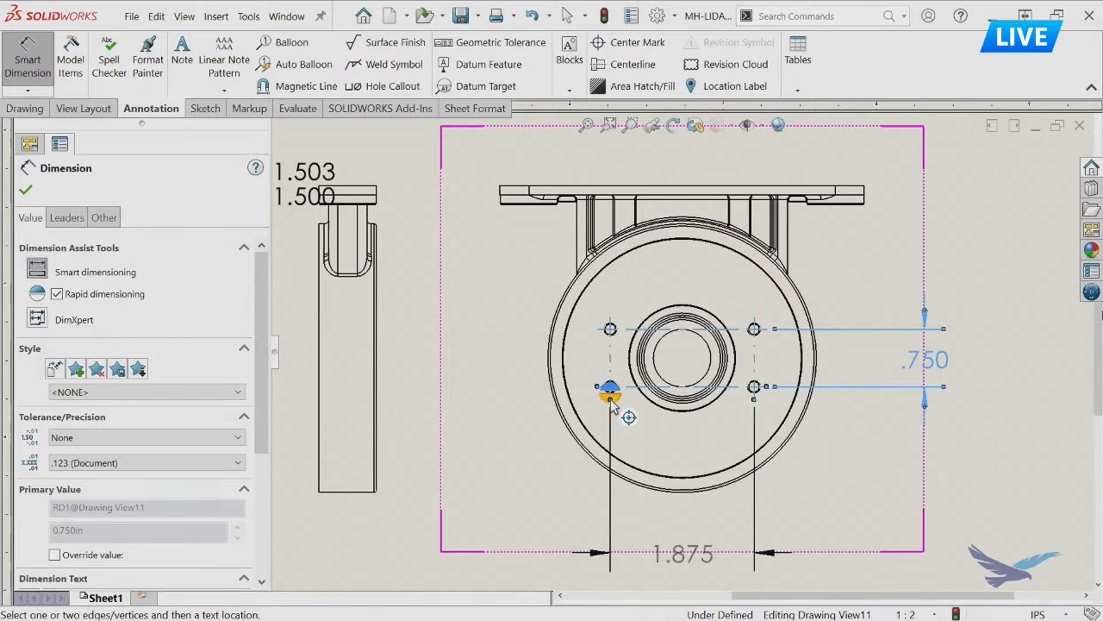
pyautogui.click(611, 398)
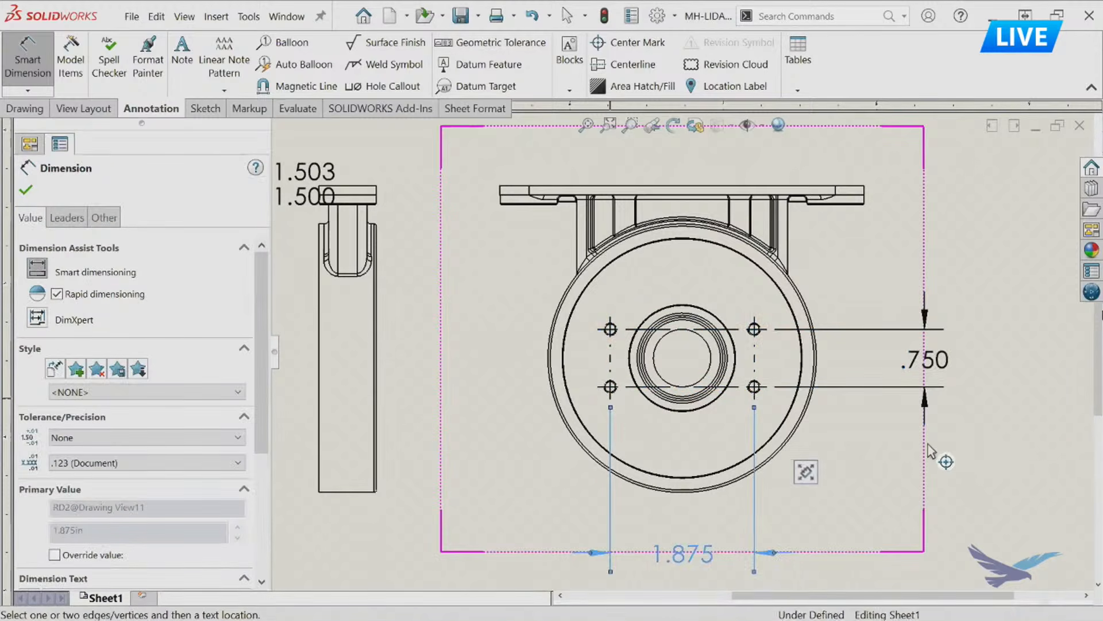
# Apply a Symmetric tolerance of .002 in to the vertical hole-spacing dimension in the rear view.
pyautogui.moveTo(856, 400); pyautogui.dragTo(776, 352, button='middle')
pyautogui.moveTo(901, 421); pyautogui.dragTo(871, 442, button='middle')
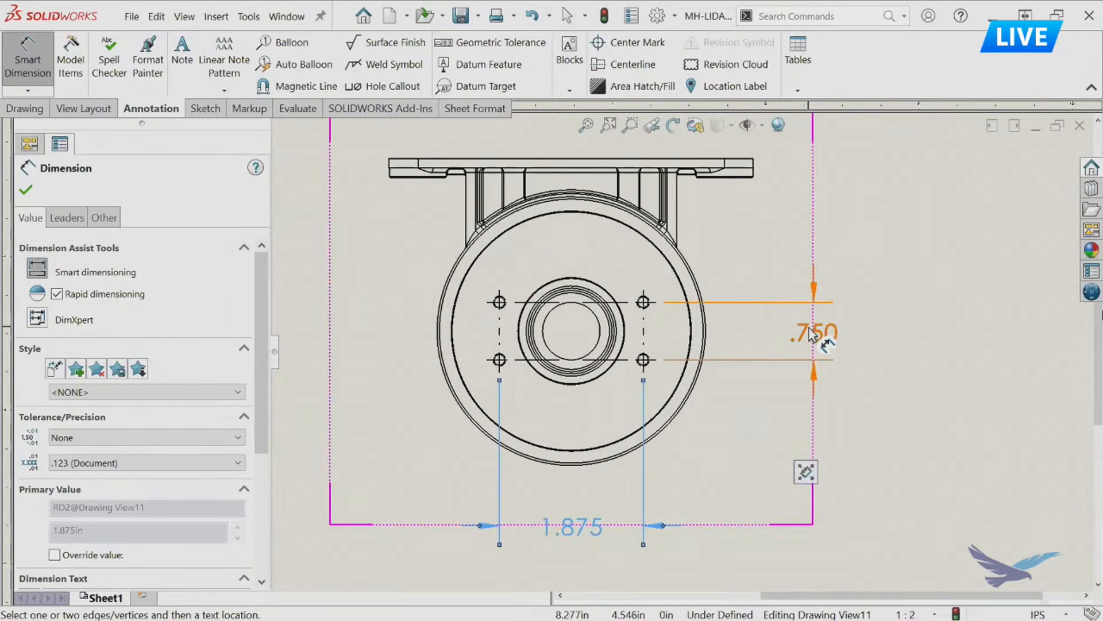
pyautogui.click(825, 340)
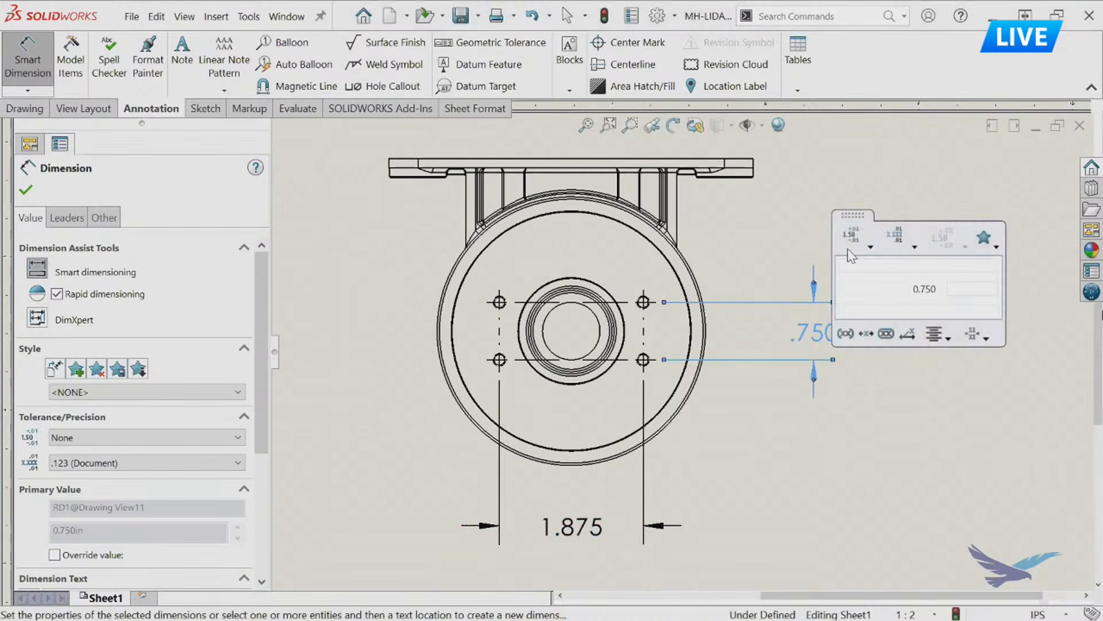
pyautogui.click(858, 236)
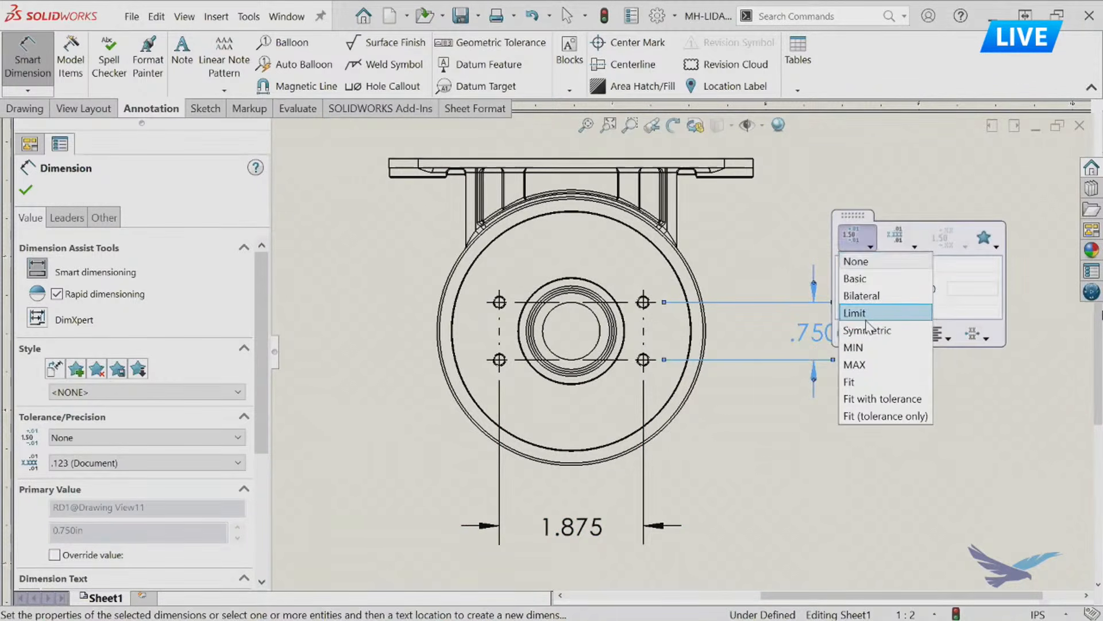
pyautogui.click(897, 331)
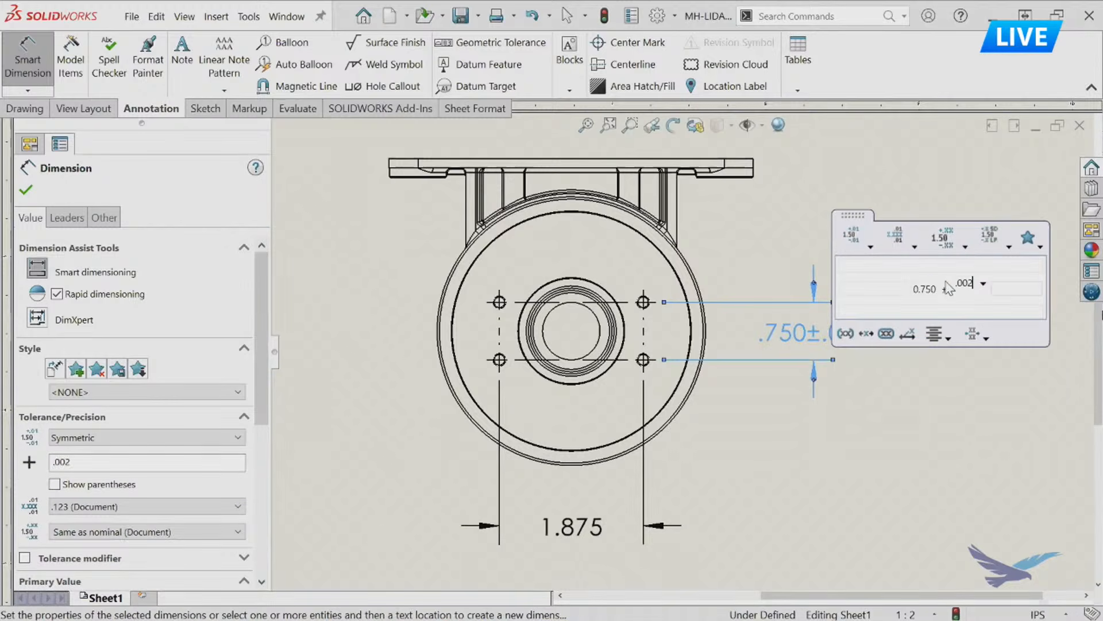
pyautogui.click(929, 441)
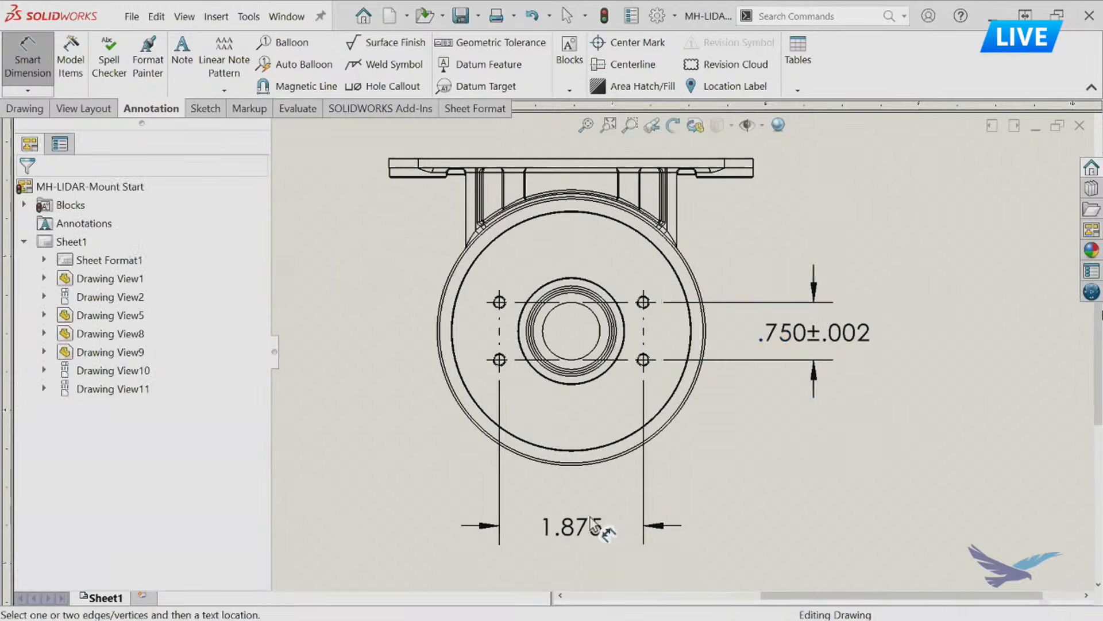
# Apply the recently used ±.002 tolerance style to the horizontal hole-spacing dimension in the rear view.
pyautogui.click(598, 528)
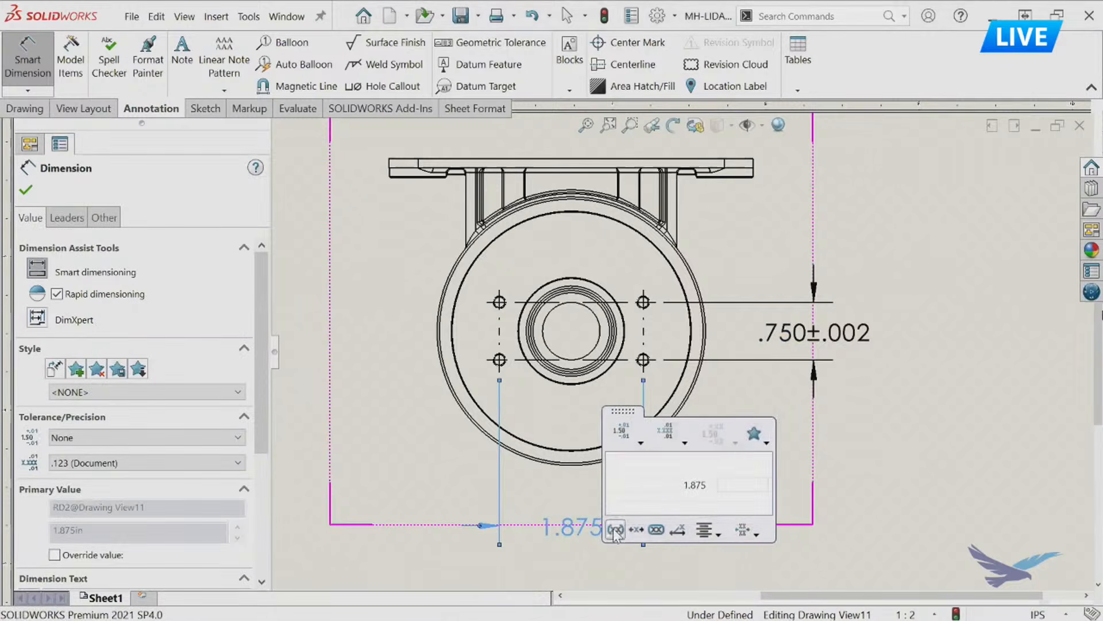
pyautogui.click(754, 435)
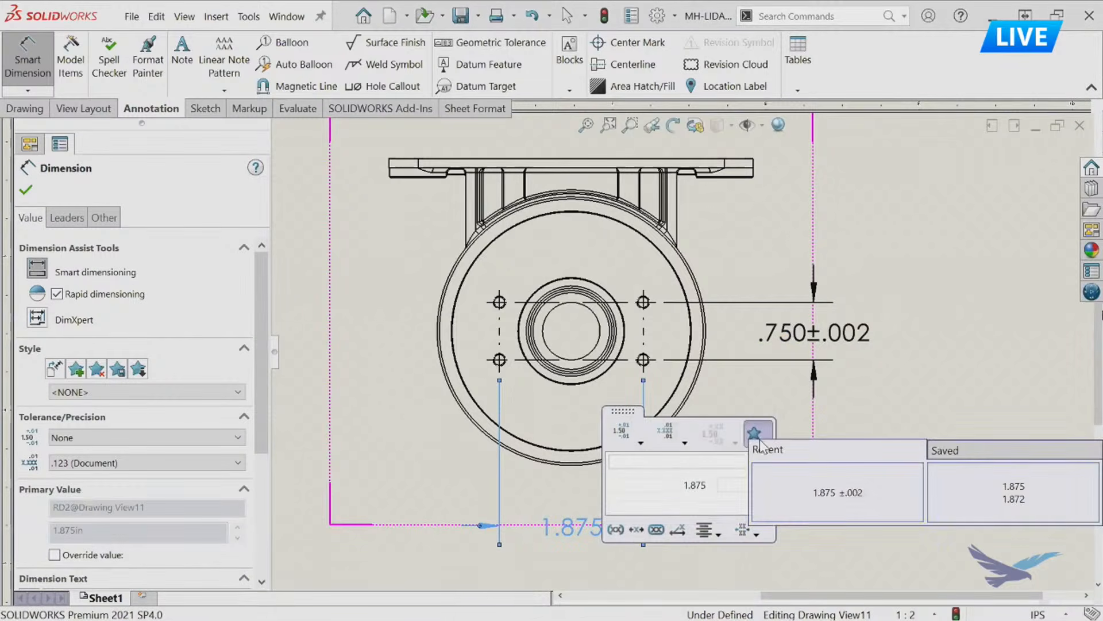
pyautogui.click(830, 494)
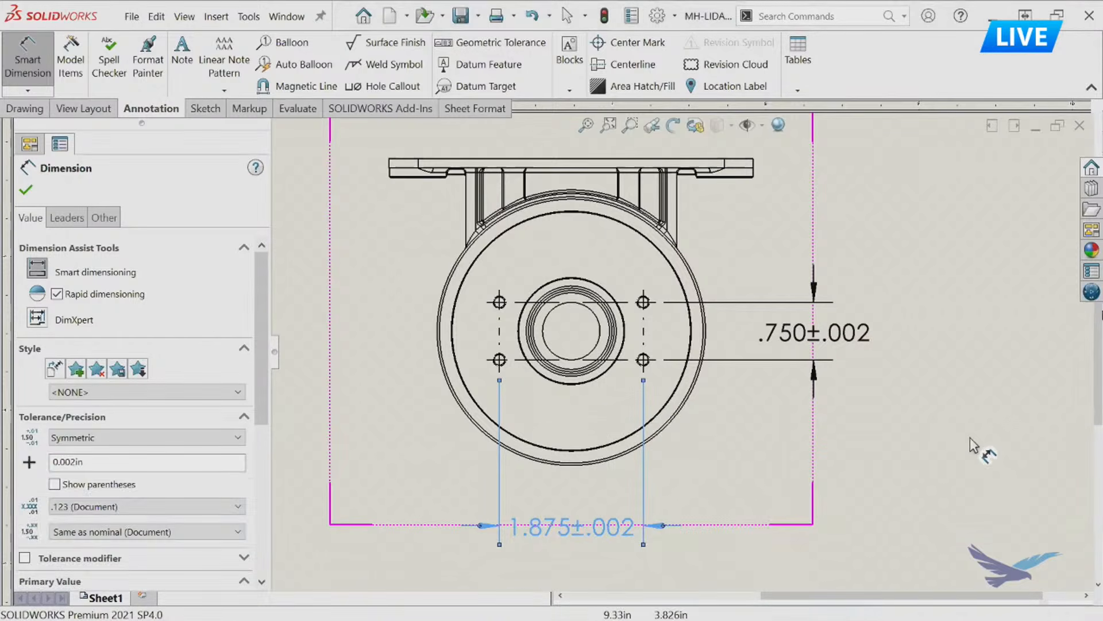
pyautogui.click(947, 449)
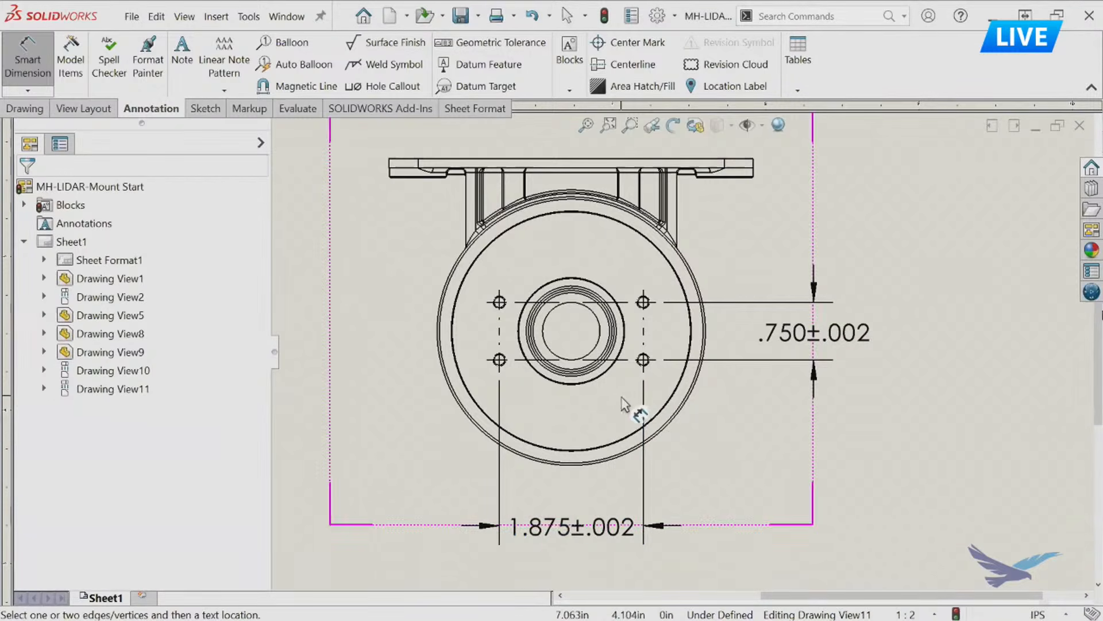
pyautogui.scroll(-4, 626, 402)
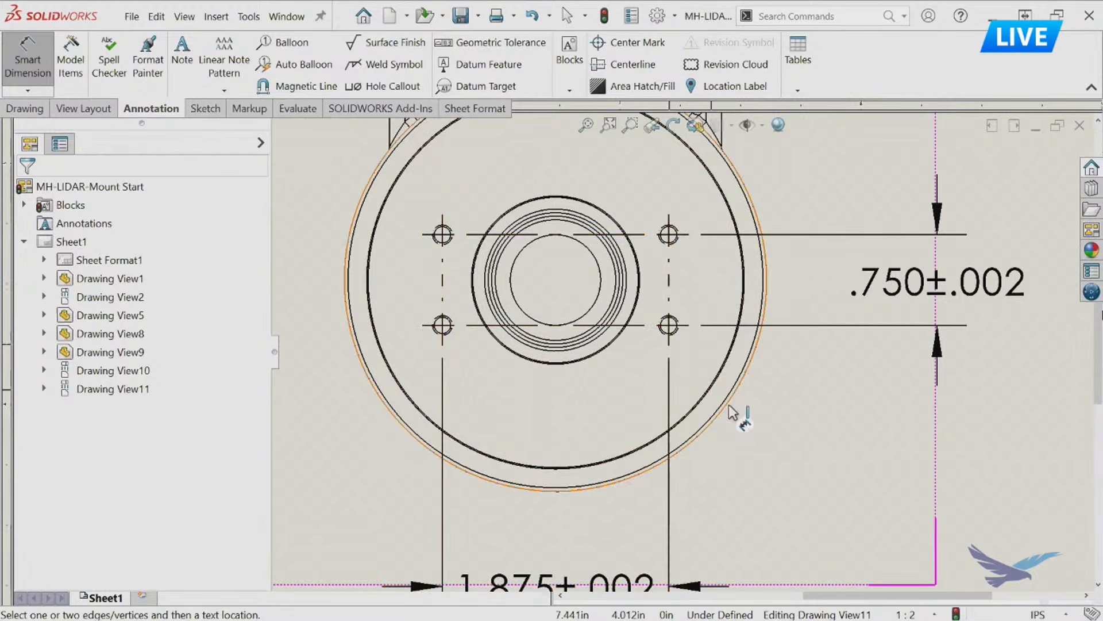
pyautogui.scroll(1, 987, 423)
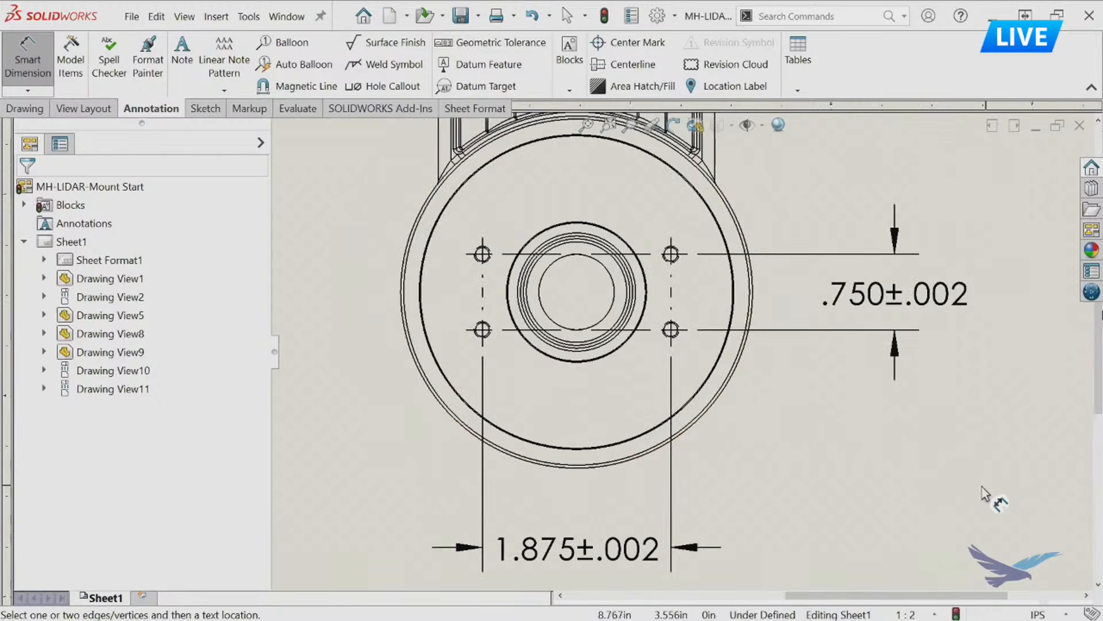
pyautogui.click(482, 336)
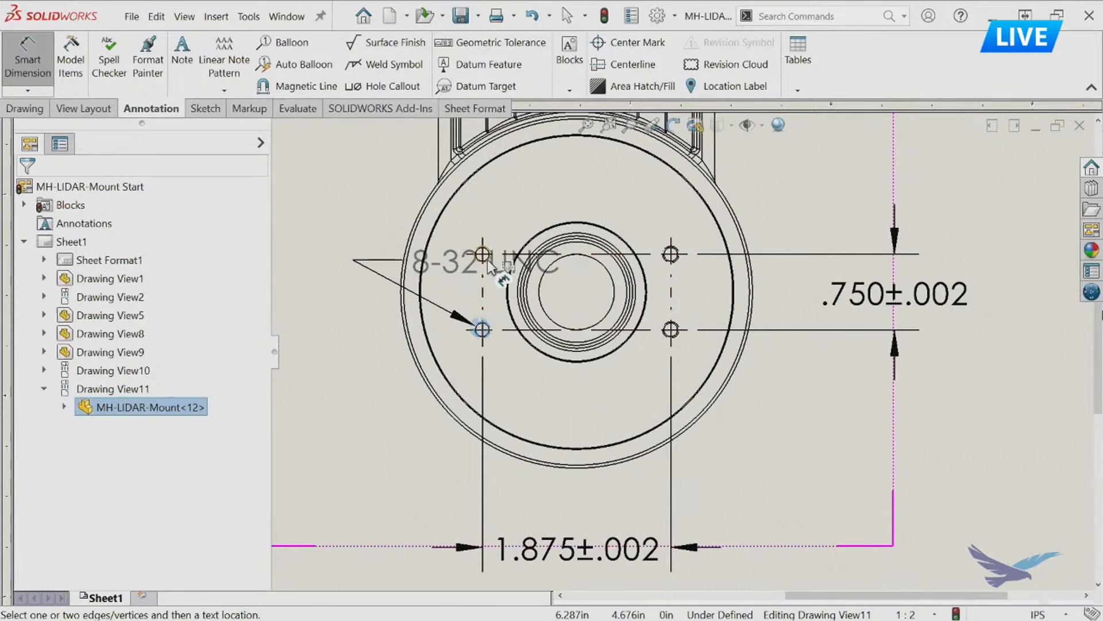
pyautogui.click(487, 262)
pyautogui.click(487, 262)
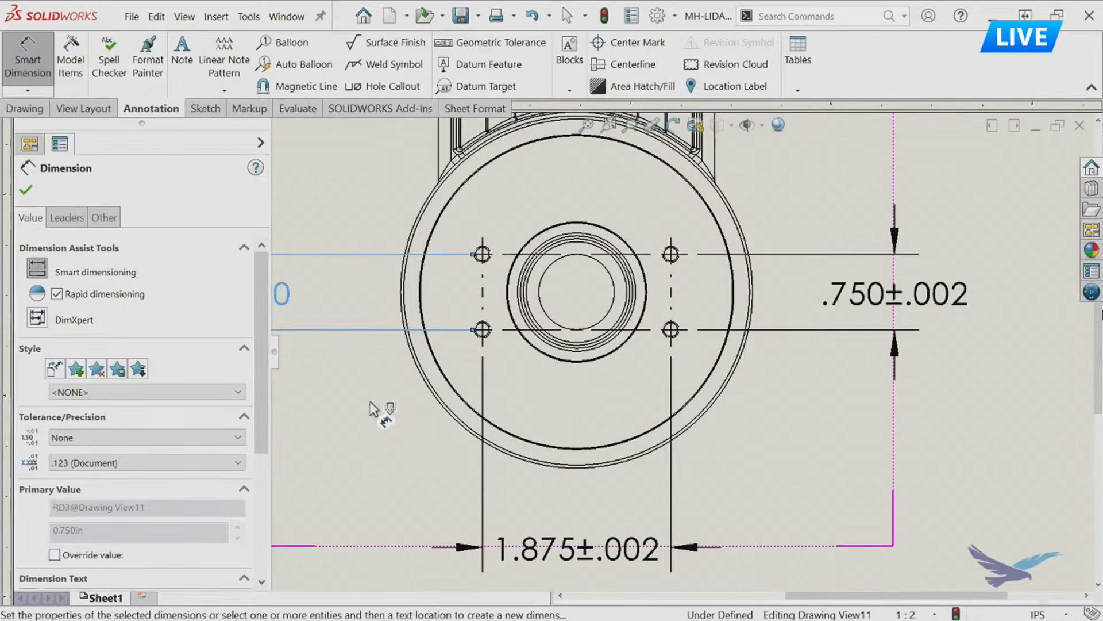
pyautogui.click(368, 401)
pyautogui.scroll(-3, 514, 290)
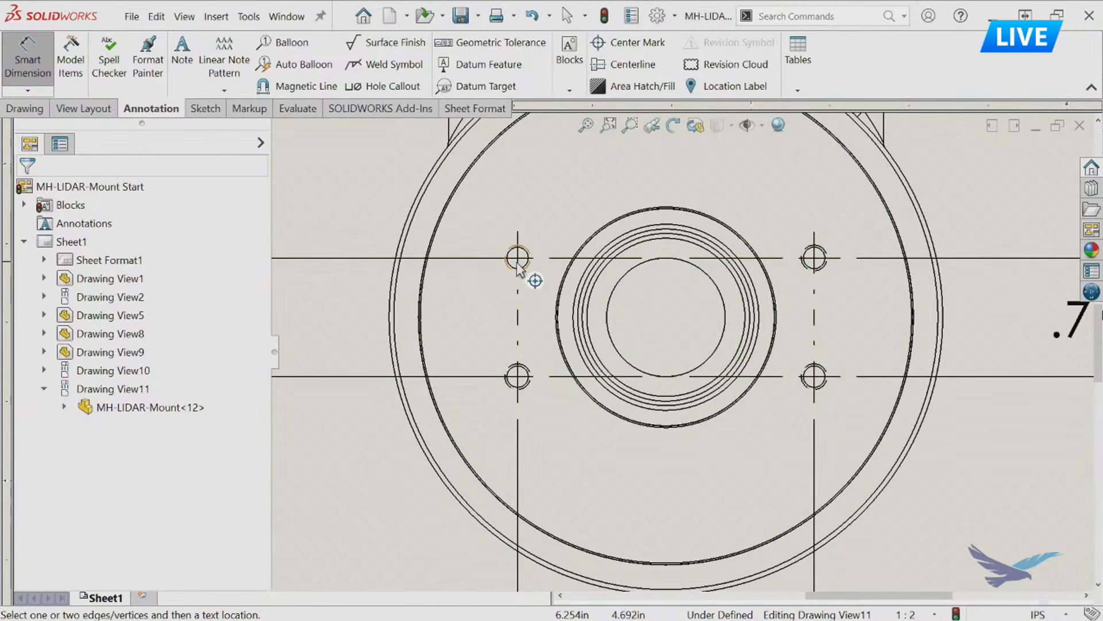
pyautogui.scroll(3, 605, 398)
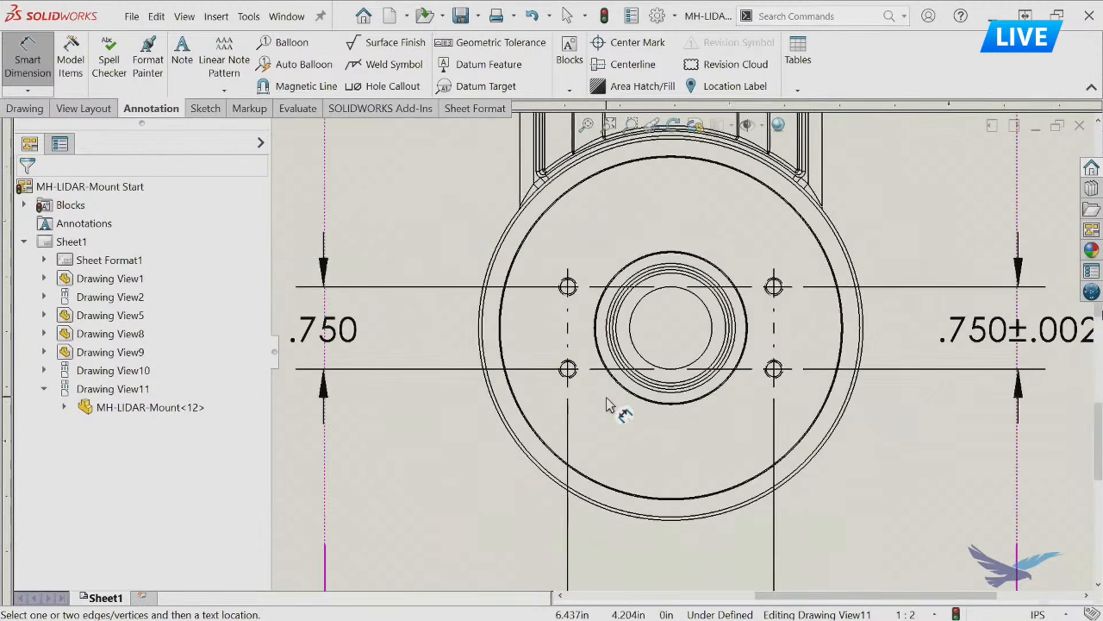
pyautogui.click(388, 339)
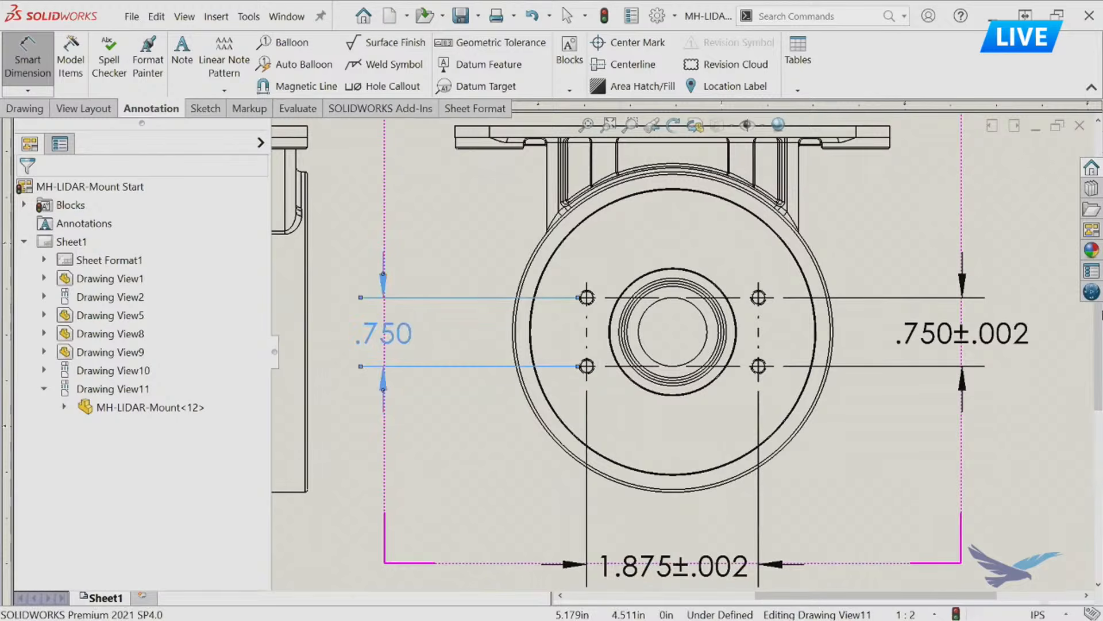
pyautogui.press('Delete')
# Reposition the limit-toleranced radius dimension closer to the ribbed face view, leaving space before the side view.
pyautogui.moveTo(870, 460)
pyautogui.mouseDown(button='middle')
pyautogui.moveTo(848, 427)
pyautogui.moveTo(826, 440)
pyautogui.mouseUp(button='middle')
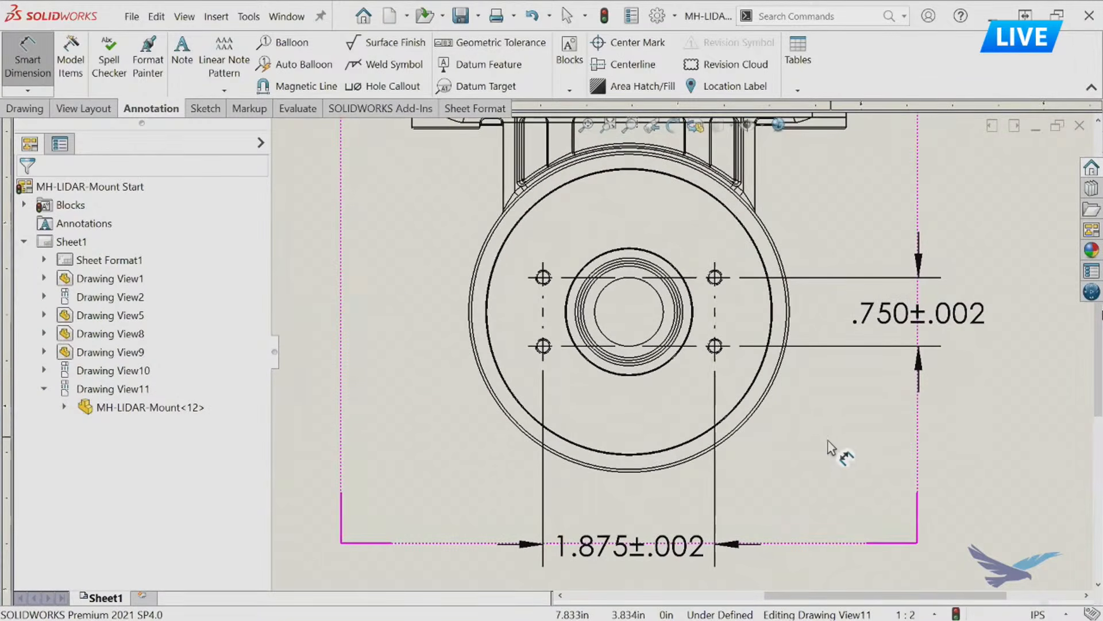
pyautogui.scroll(2, 794, 427)
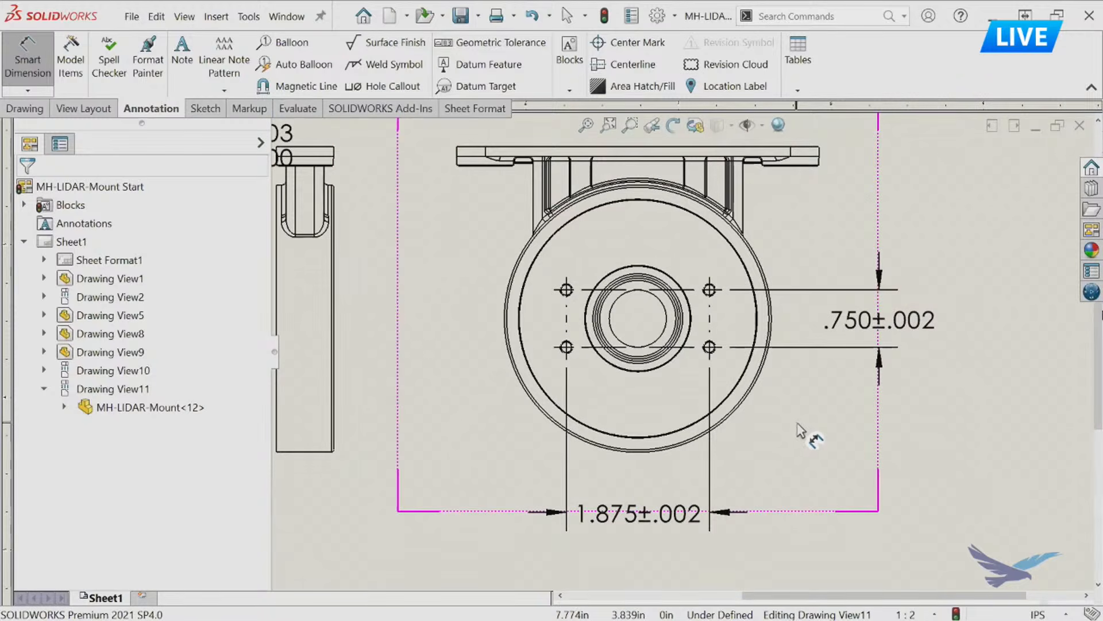
pyautogui.scroll(1, 794, 424)
pyautogui.scroll(1, 534, 291)
pyautogui.moveTo(538, 292)
pyautogui.mouseDown(button='middle')
pyautogui.moveTo(826, 411)
pyautogui.moveTo(822, 399)
pyautogui.mouseUp(button='middle')
pyautogui.moveTo(670, 317); pyautogui.dragTo(632, 372)
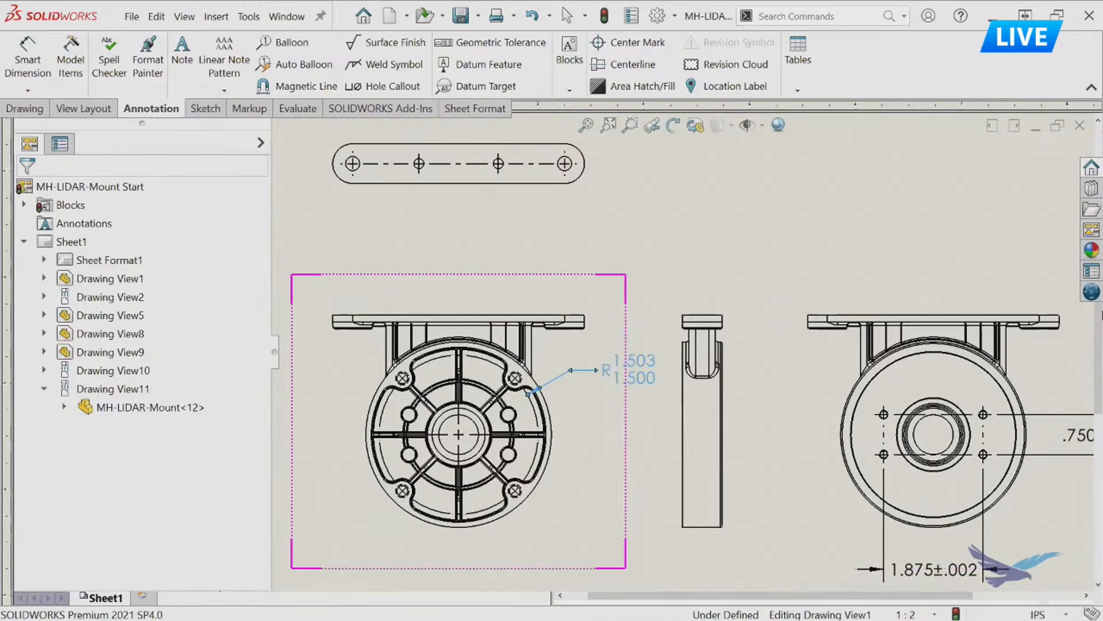
pyautogui.click(641, 255)
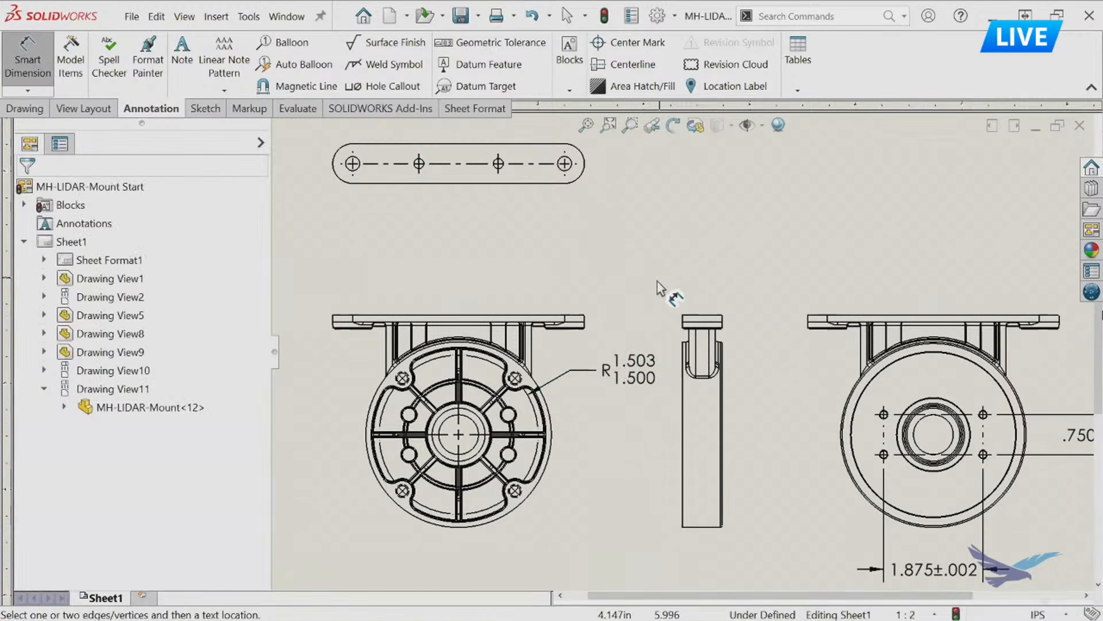
# Add a hole callout to the upper-right tapped hole of the ribbed face view, placing it above and to the right of the part.
pyautogui.scroll(-1, 502, 409)
pyautogui.moveTo(534, 411); pyautogui.dragTo(581, 368, button='middle')
pyautogui.scroll(-1, 581, 367)
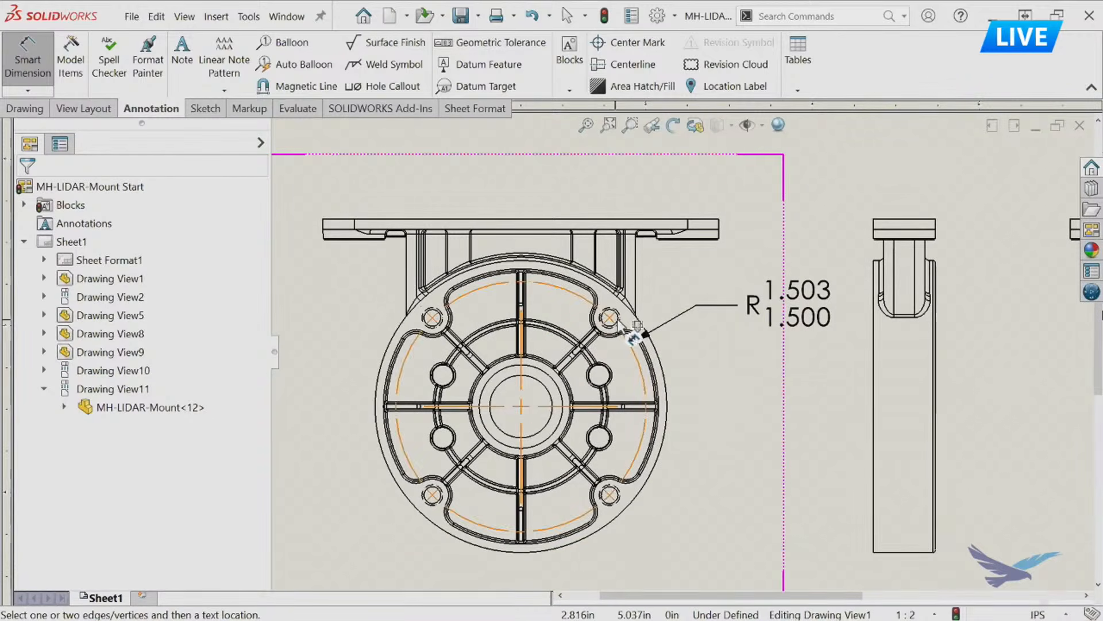
pyautogui.press('s')
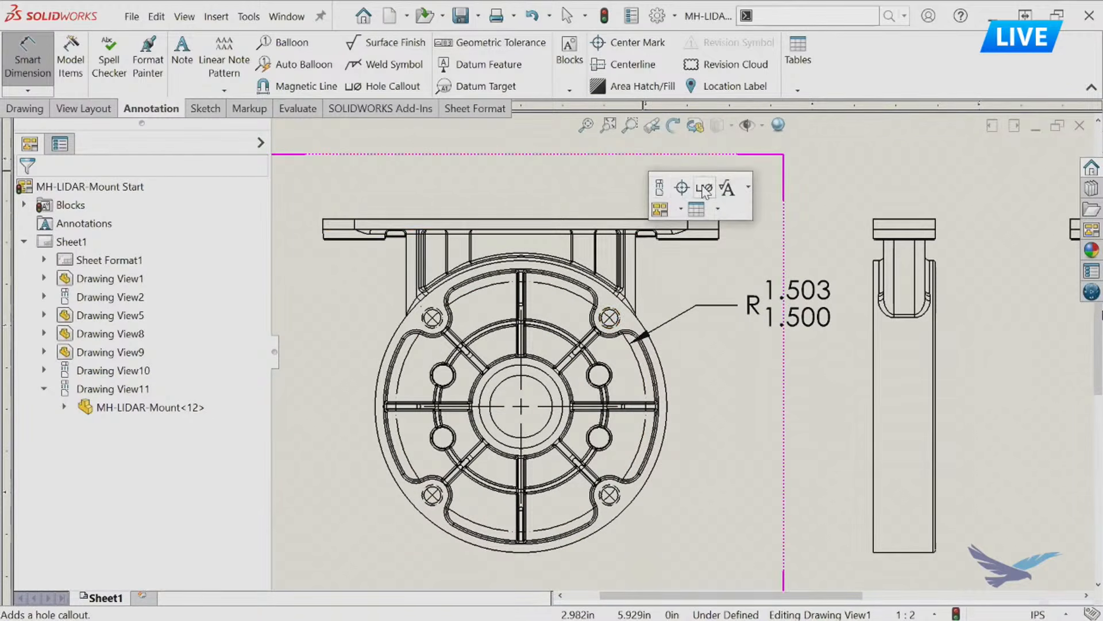
pyautogui.click(705, 189)
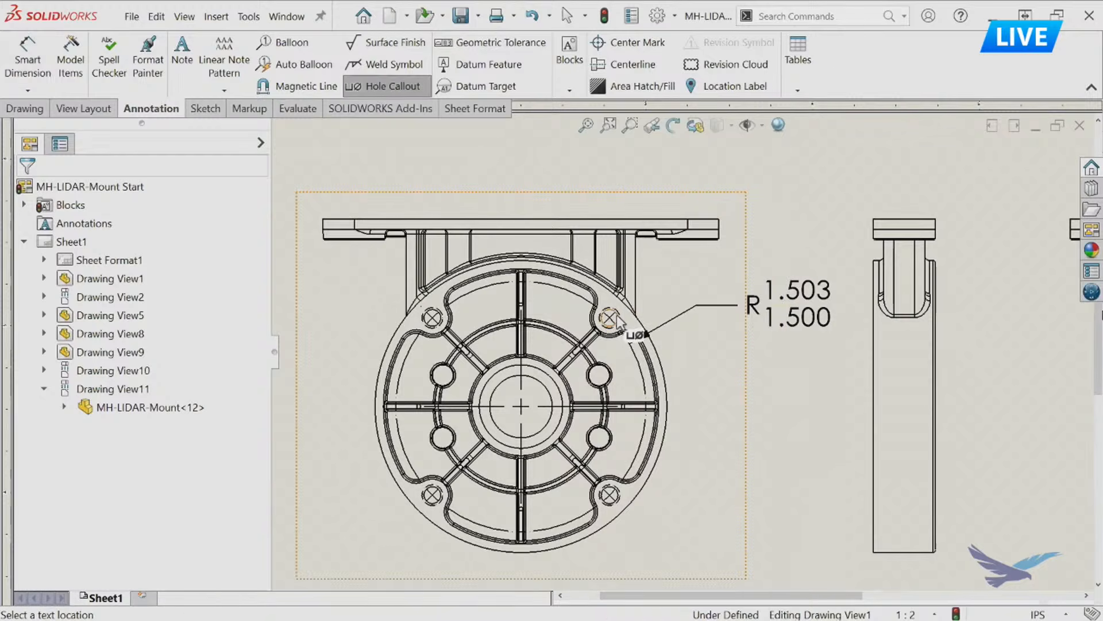
pyautogui.click(611, 317)
pyautogui.click(828, 173)
# Add a hole callout to the counterbored hole at the right end of the top view and select its dimension text.
pyautogui.scroll(3, 743, 397)
pyautogui.click(695, 195)
pyautogui.click(827, 172)
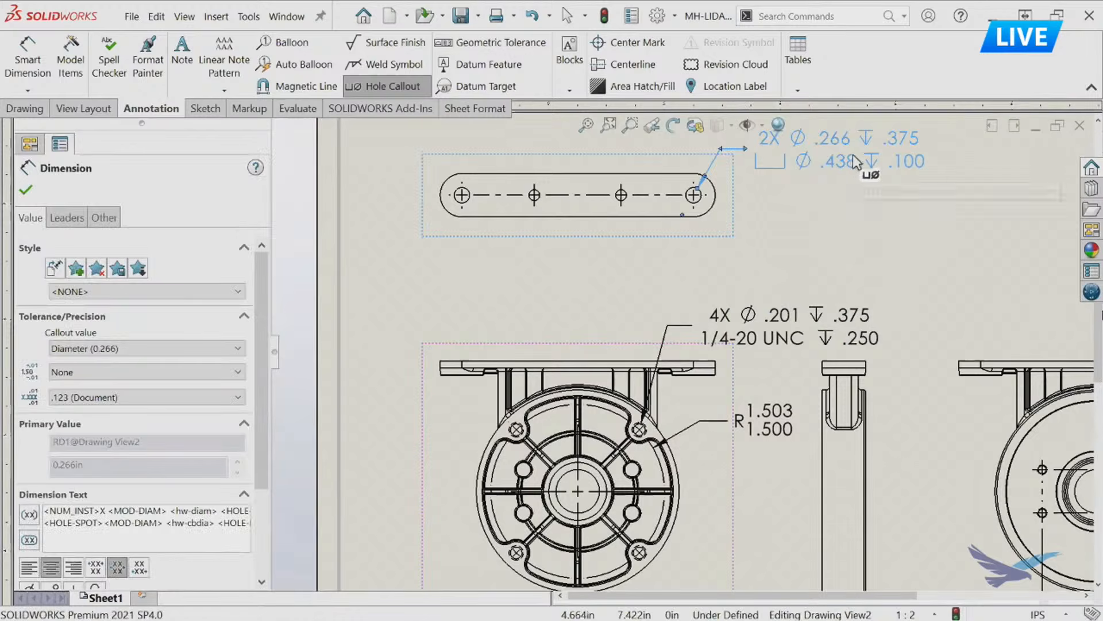
pyautogui.moveTo(71, 510); pyautogui.dragTo(258, 522)
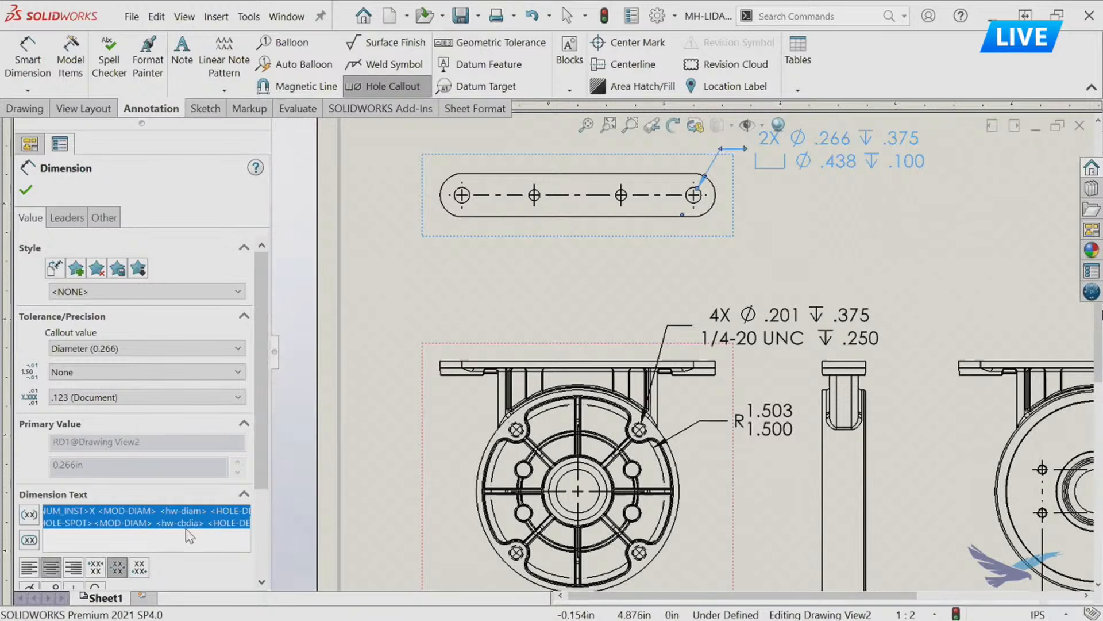
# Add a hole callout to the left small inner hole of the top view and reposition it above the plate.
pyautogui.click(529, 197)
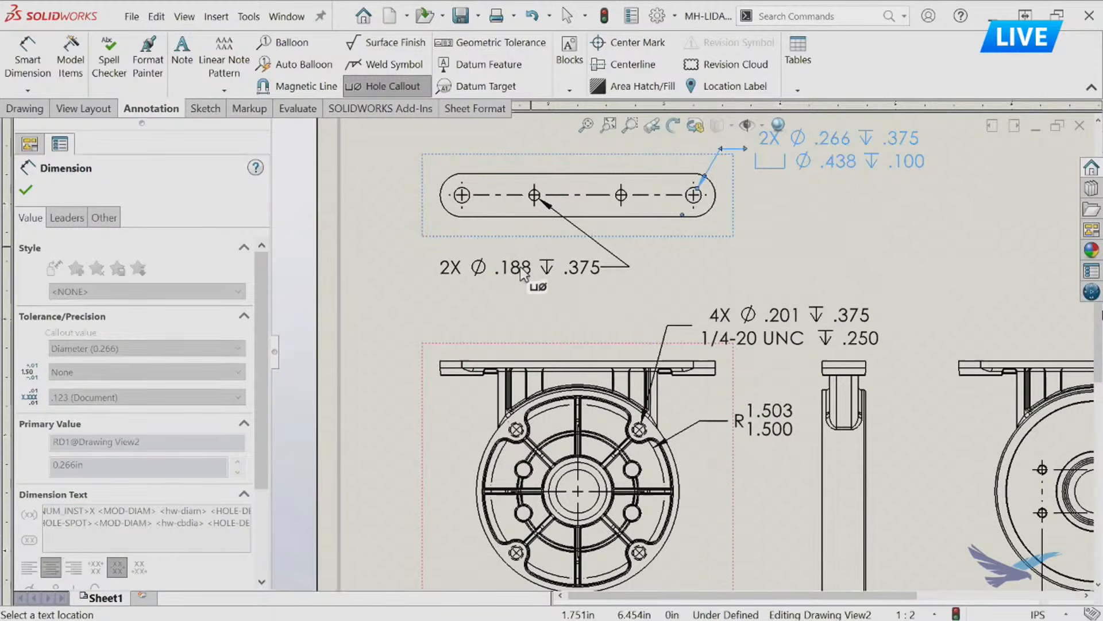
pyautogui.click(520, 286)
pyautogui.moveTo(719, 258); pyautogui.dragTo(718, 337, button='middle')
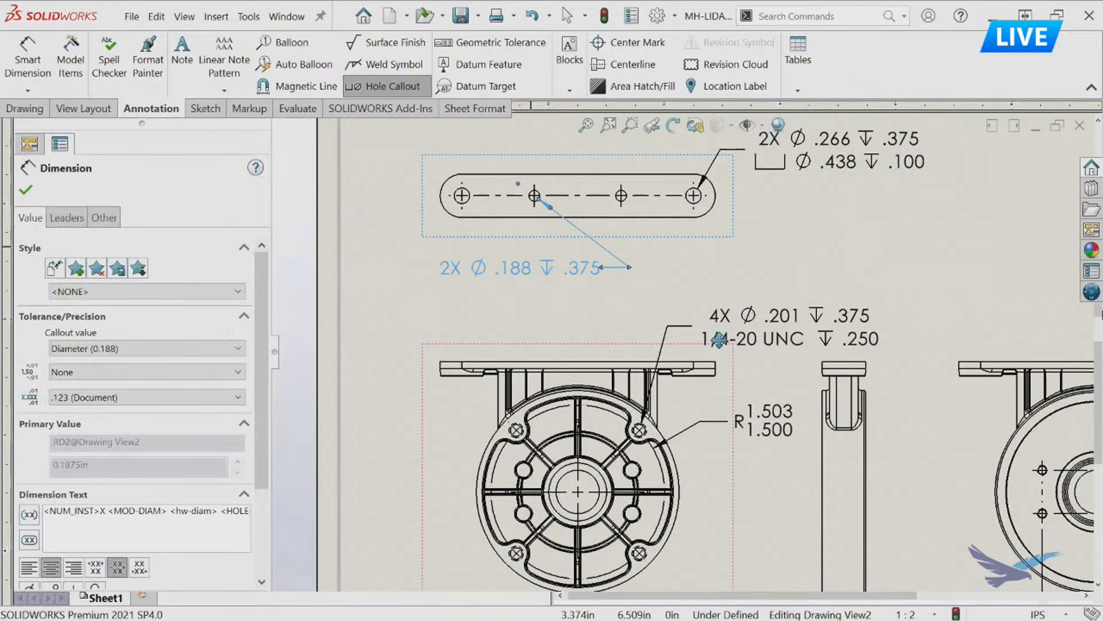
pyautogui.moveTo(510, 351); pyautogui.dragTo(649, 182)
pyautogui.press('Escape')
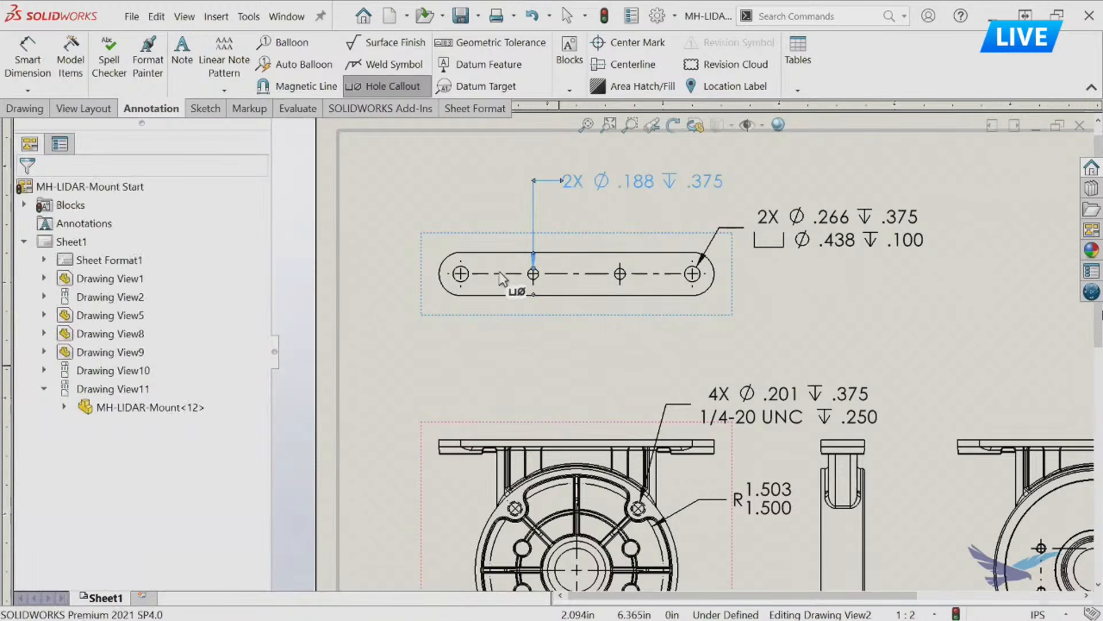
# Dimension the spacing of the two outer holes and of the two inner holes in the top view, stacking both dimensions below the plate.
pyautogui.press('d')
pyautogui.click(466, 279)
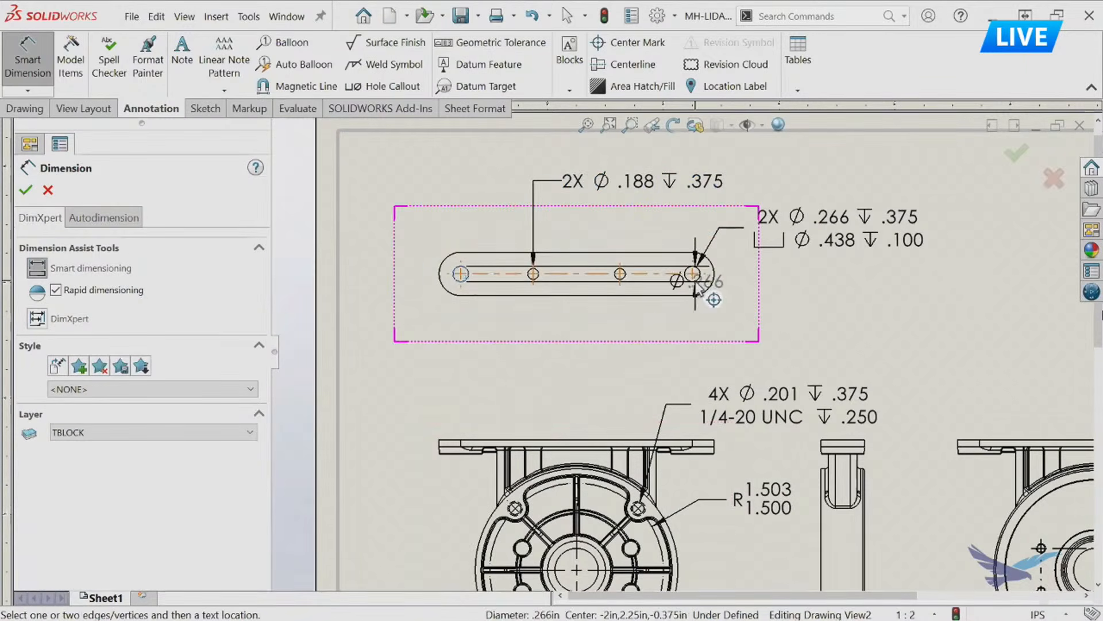
pyautogui.click(693, 275)
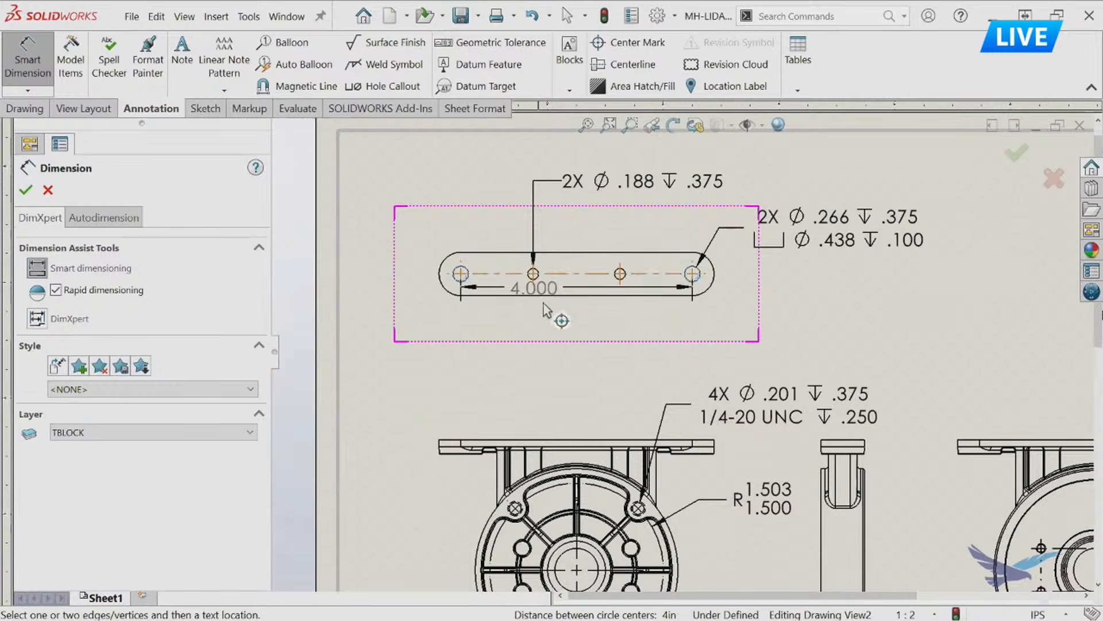
pyautogui.click(579, 375)
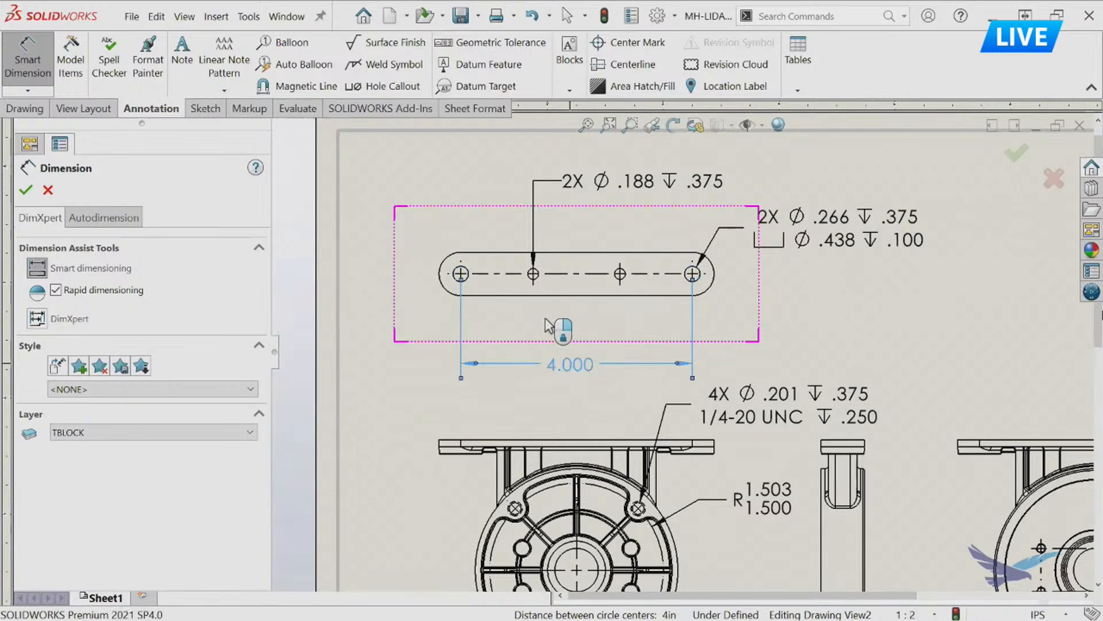
pyautogui.click(535, 289)
pyautogui.click(622, 288)
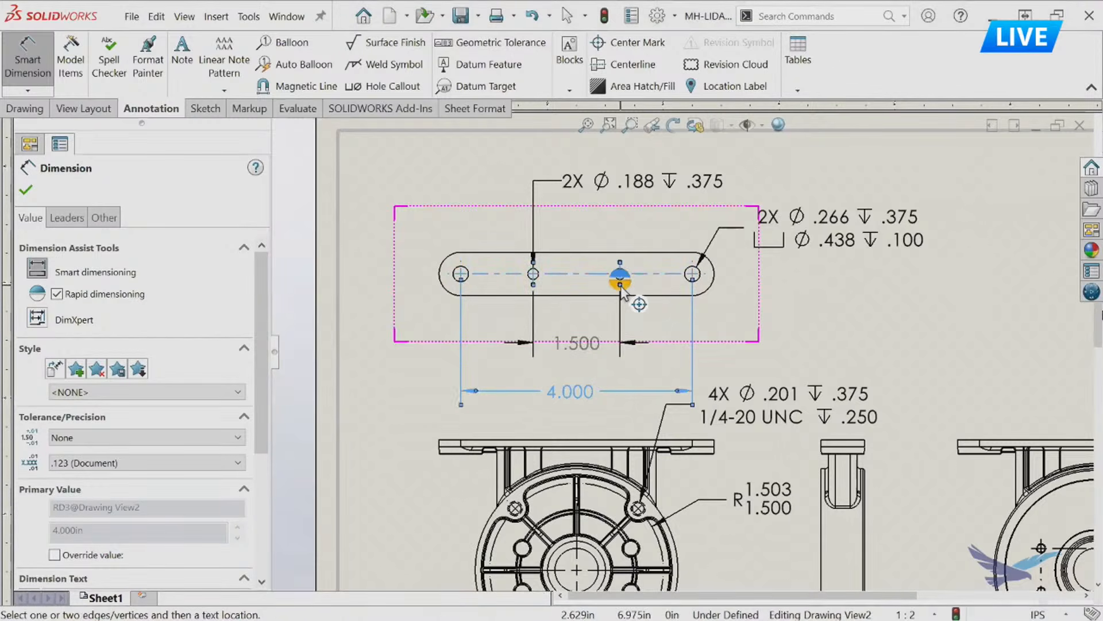
pyautogui.click(622, 289)
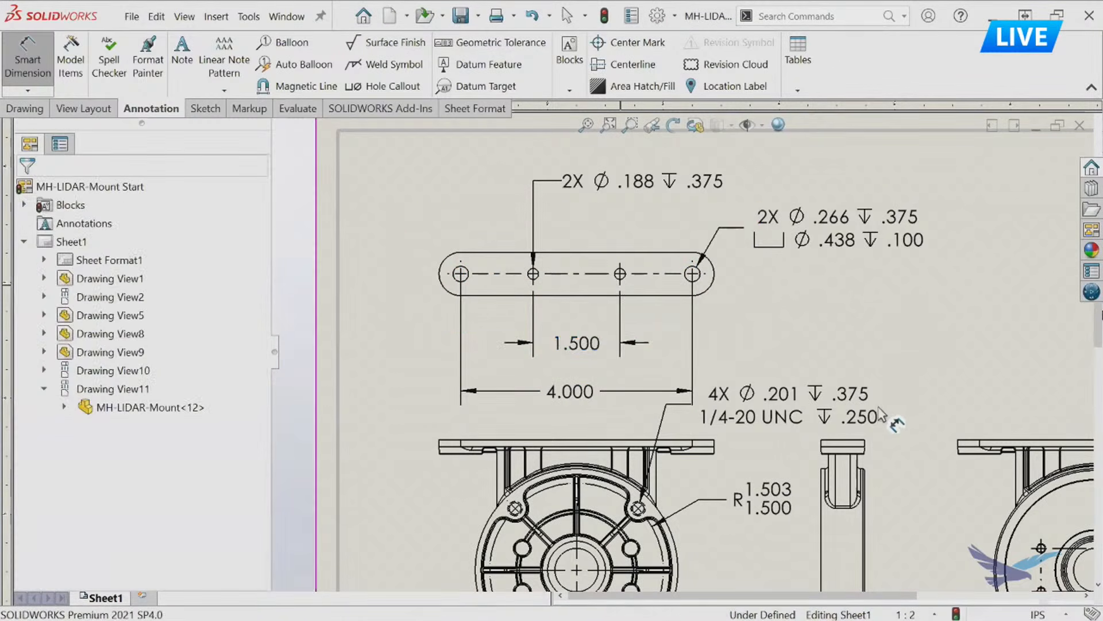
pyautogui.scroll(5, 878, 409)
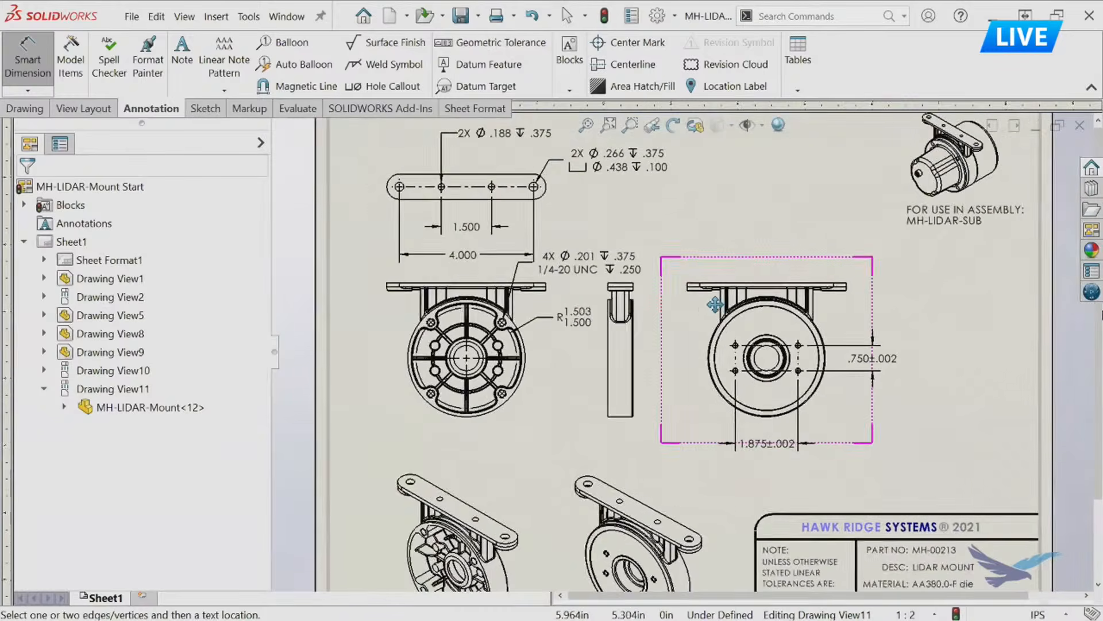
pyautogui.moveTo(716, 306); pyautogui.dragTo(699, 290, button='middle')
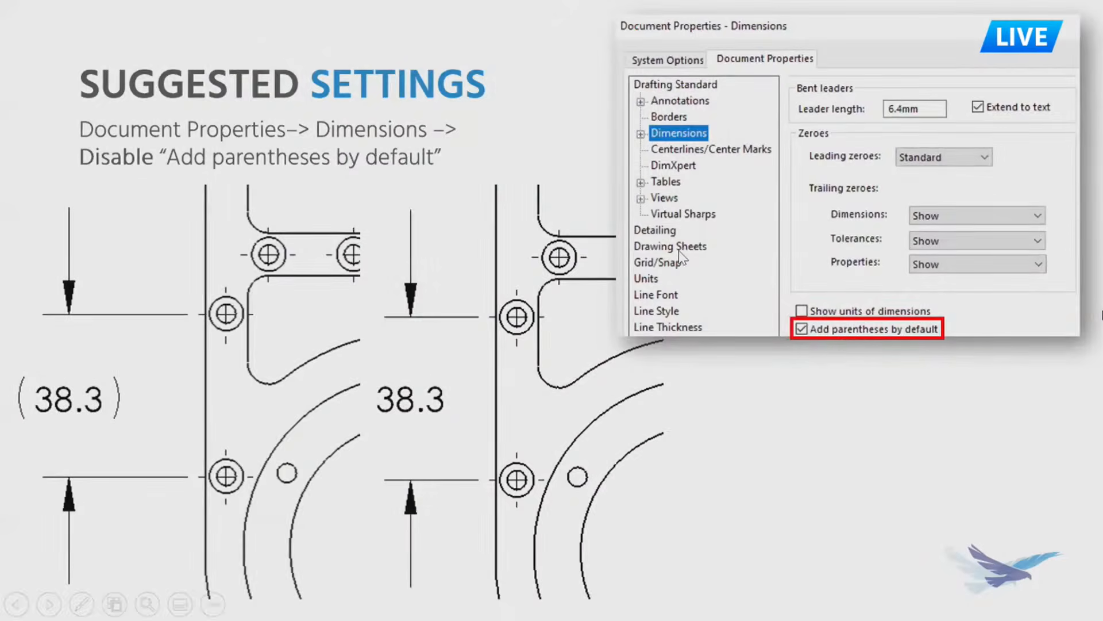
pyautogui.click(679, 251)
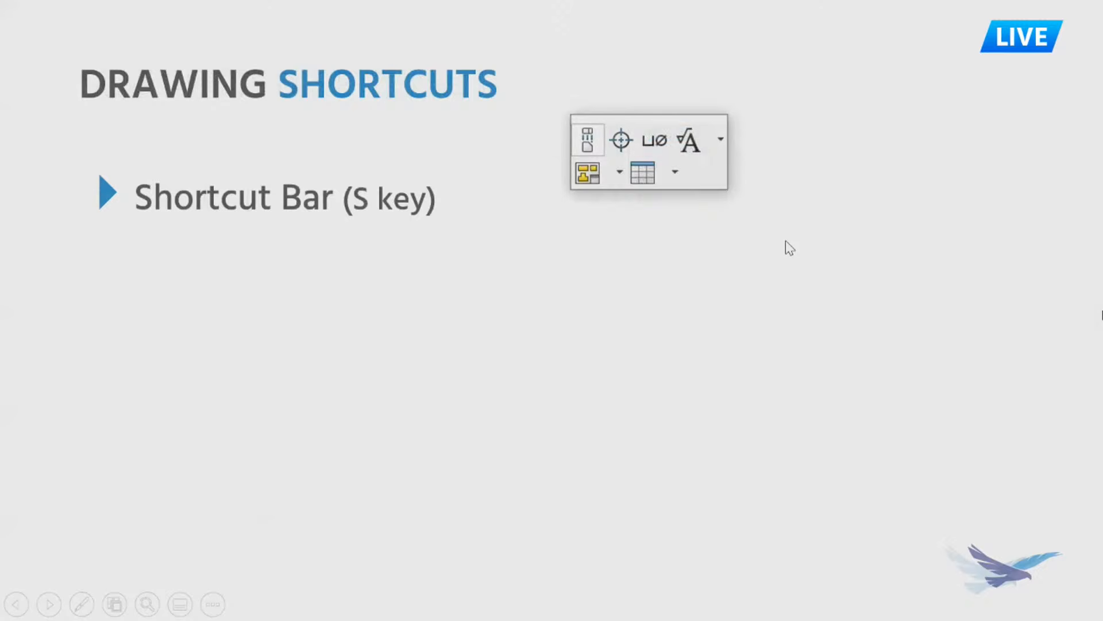
pyautogui.click(1102, 315)
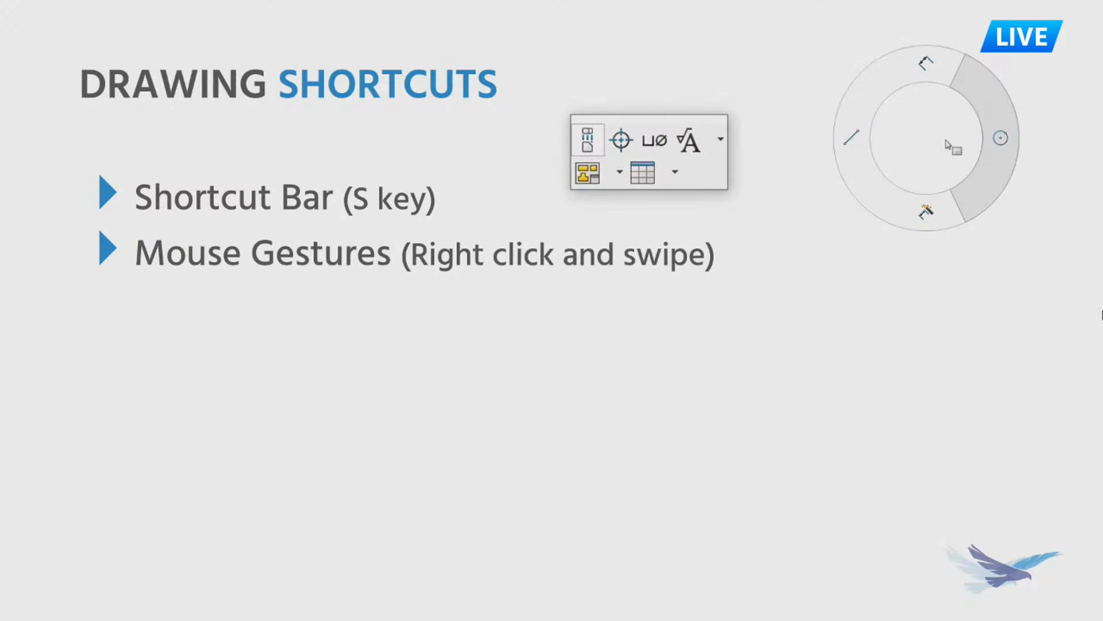
pyautogui.click(1102, 315)
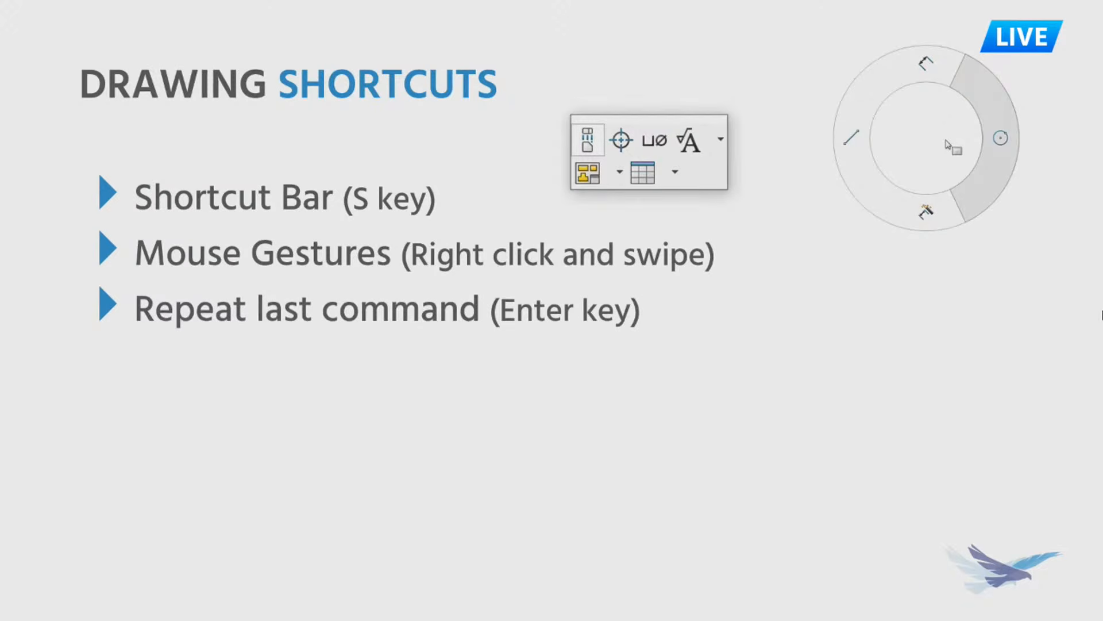
pyautogui.click(1102, 315)
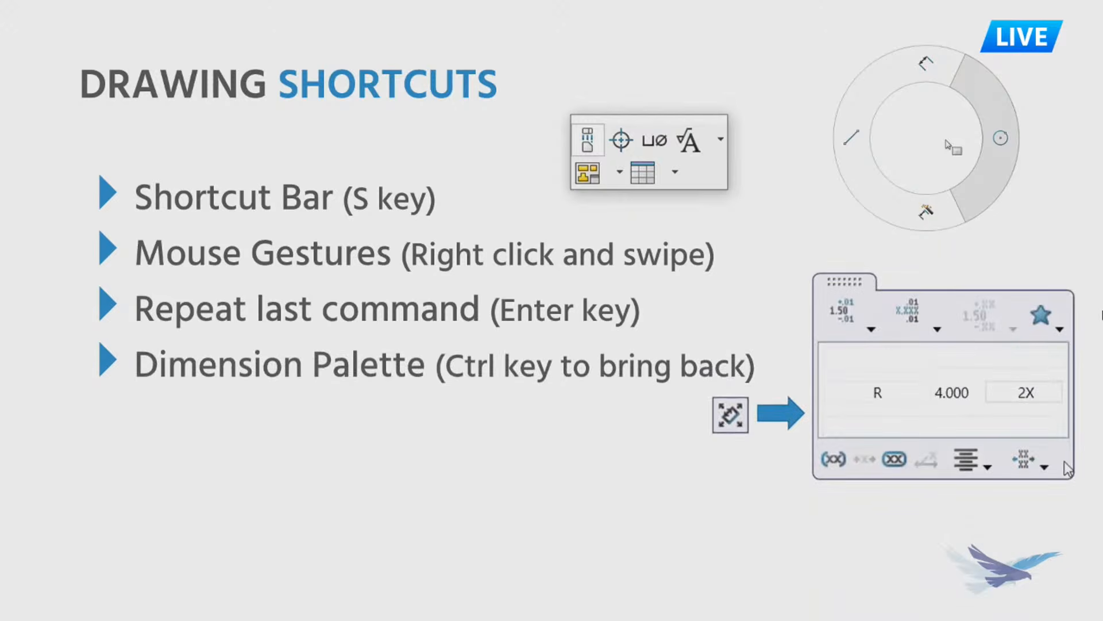
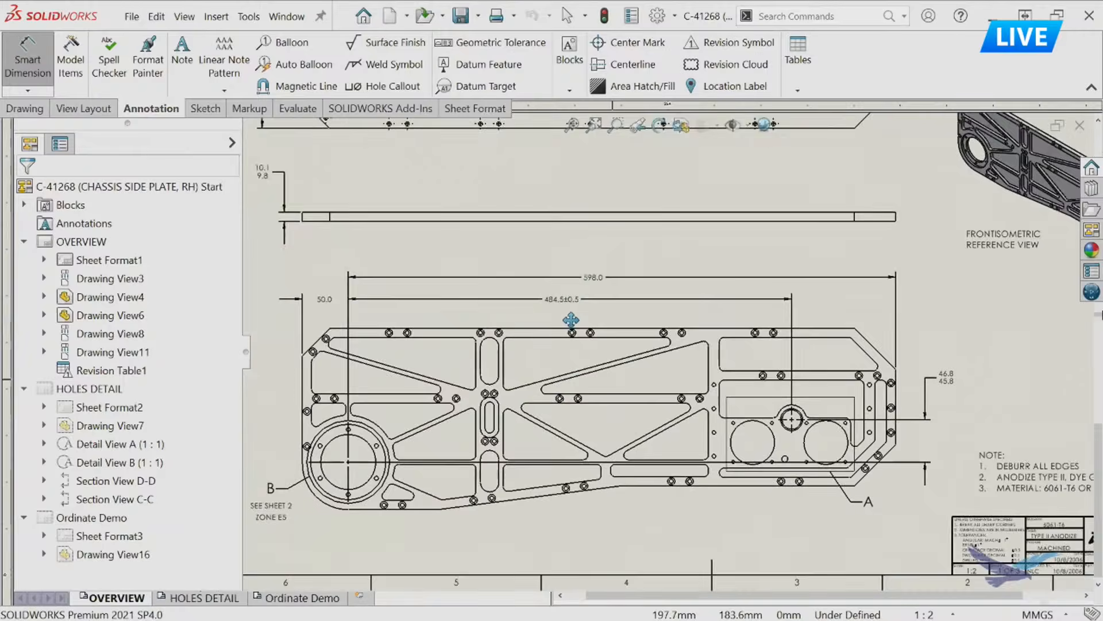
# Examine the dimensioned side plate views and the detail A and B callouts on the OVERVIEW sheet.
pyautogui.moveTo(626, 330); pyautogui.dragTo(562, 374, button='middle')
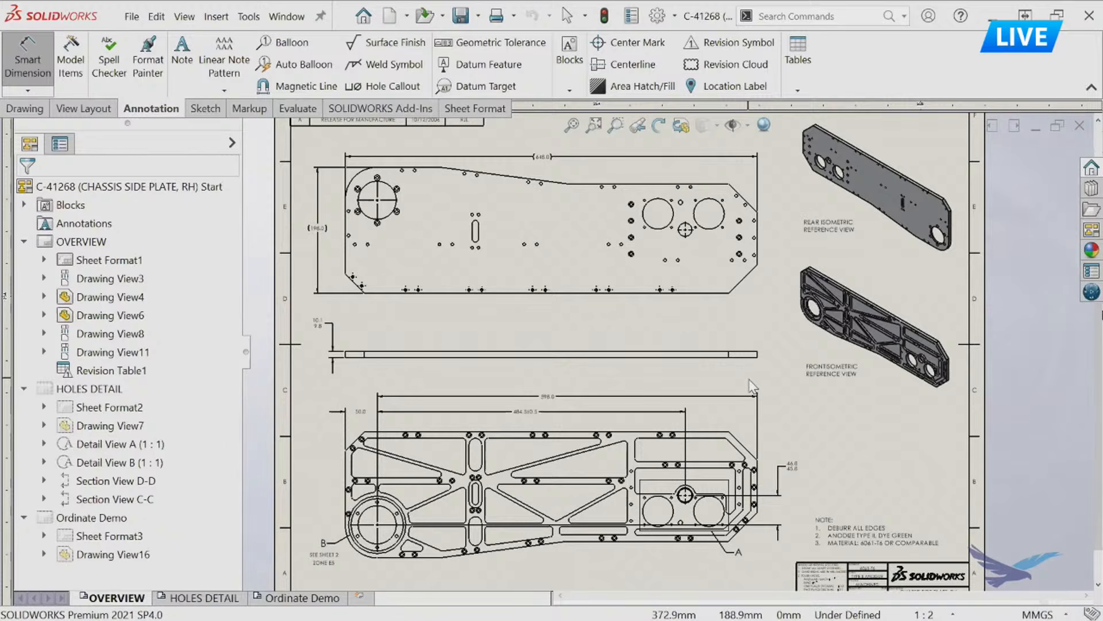
pyautogui.moveTo(551, 272)
pyautogui.mouseDown(button='middle')
pyautogui.moveTo(569, 311)
pyautogui.moveTo(561, 302)
pyautogui.mouseUp(button='middle')
pyautogui.scroll(-4, 549, 252)
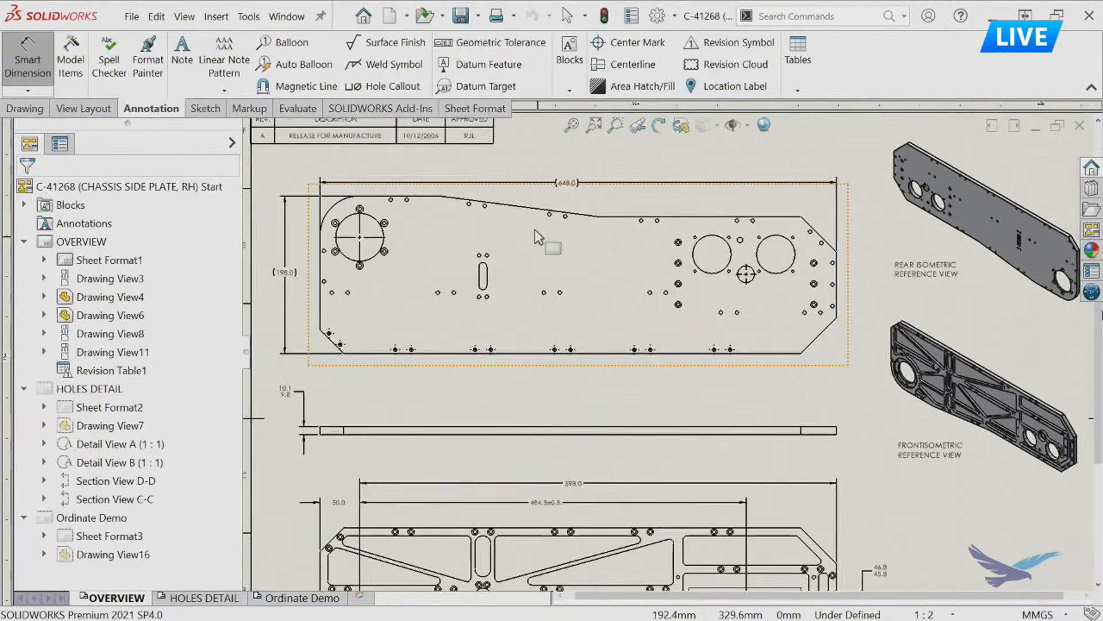
pyautogui.moveTo(331, 263)
pyautogui.mouseDown(button='middle')
pyautogui.moveTo(377, 258)
pyautogui.moveTo(366, 260)
pyautogui.mouseUp(button='middle')
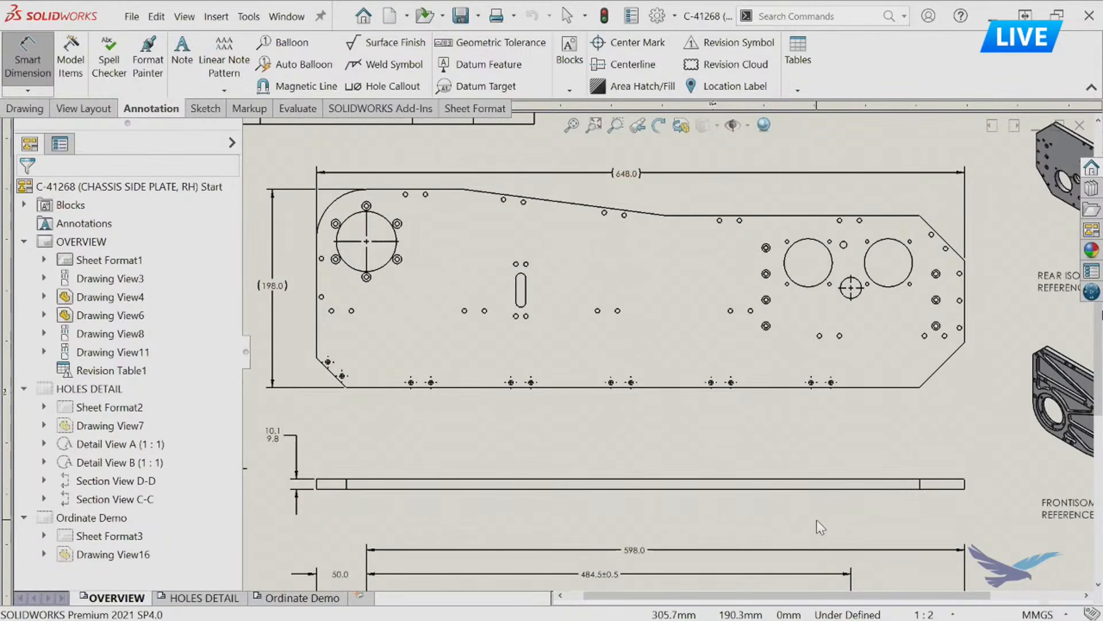
pyautogui.press('Escape')
pyautogui.moveTo(707, 530); pyautogui.dragTo(732, 226, button='middle')
pyautogui.press('d')
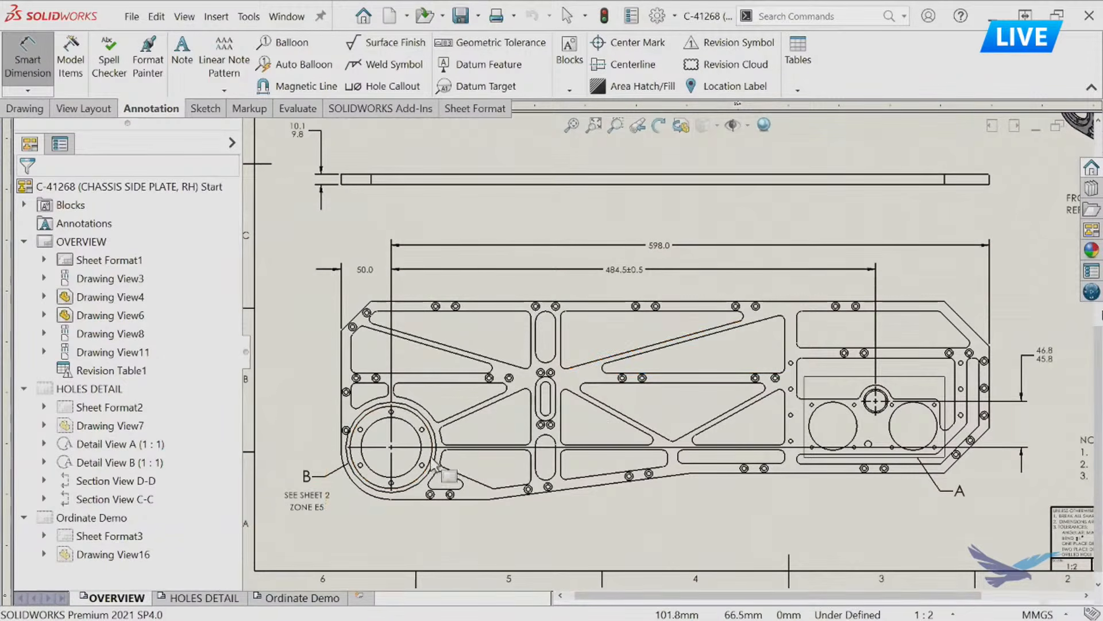
pyautogui.press('Escape')
pyautogui.moveTo(792, 528); pyautogui.dragTo(779, 507, button='middle')
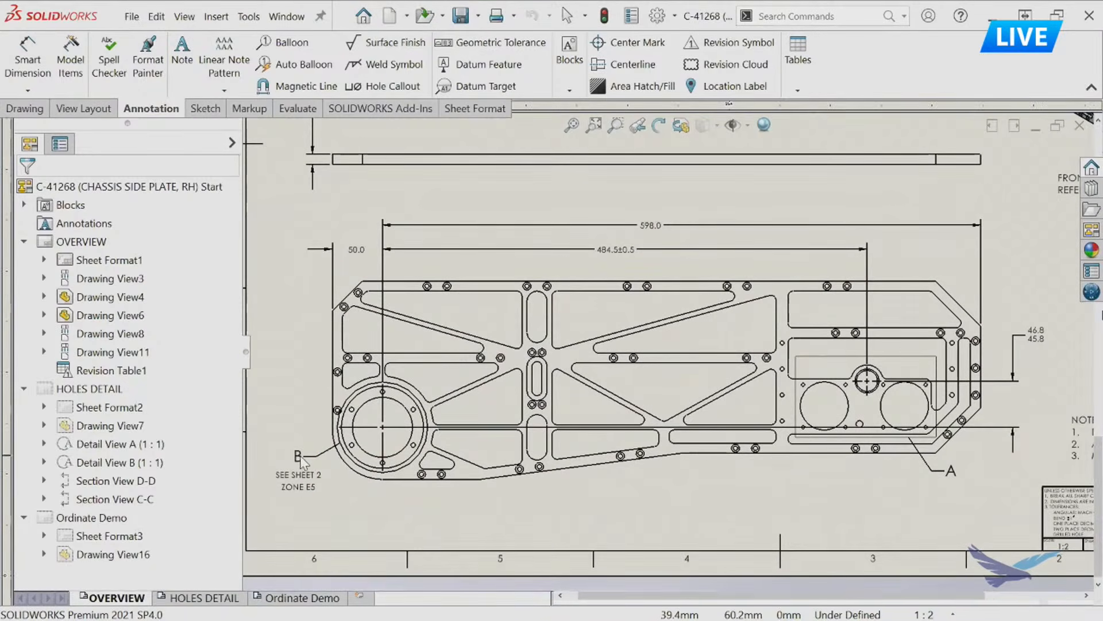
pyautogui.press('d')
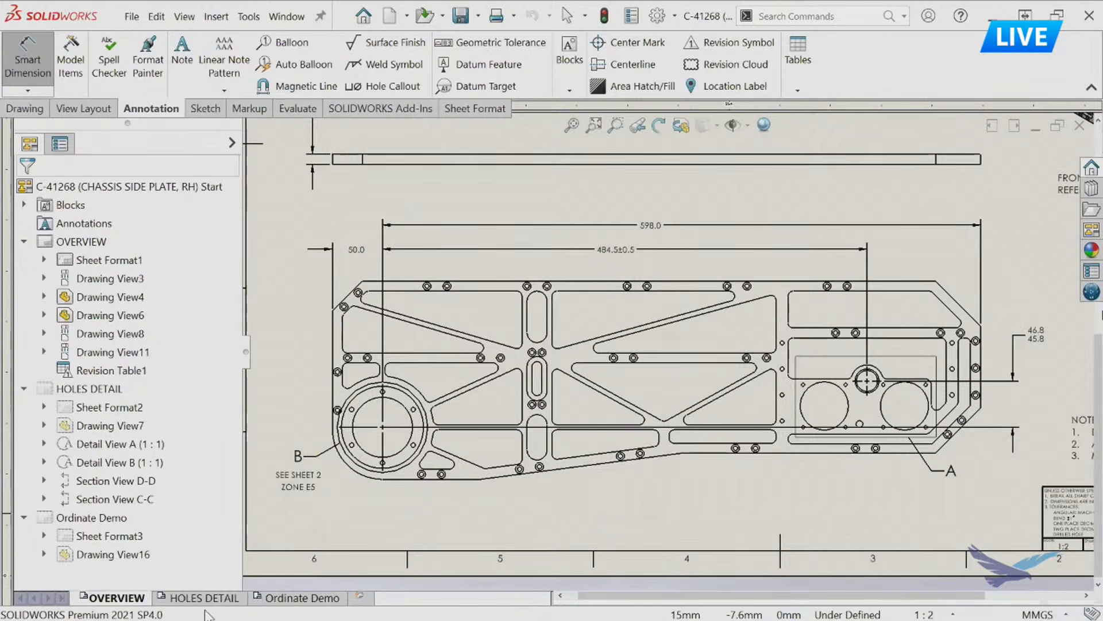
# Review the detail views on the HOLES DETAIL sheet and compare the detail B and A callouts on the OVERVIEW sheet.
pyautogui.click(207, 601)
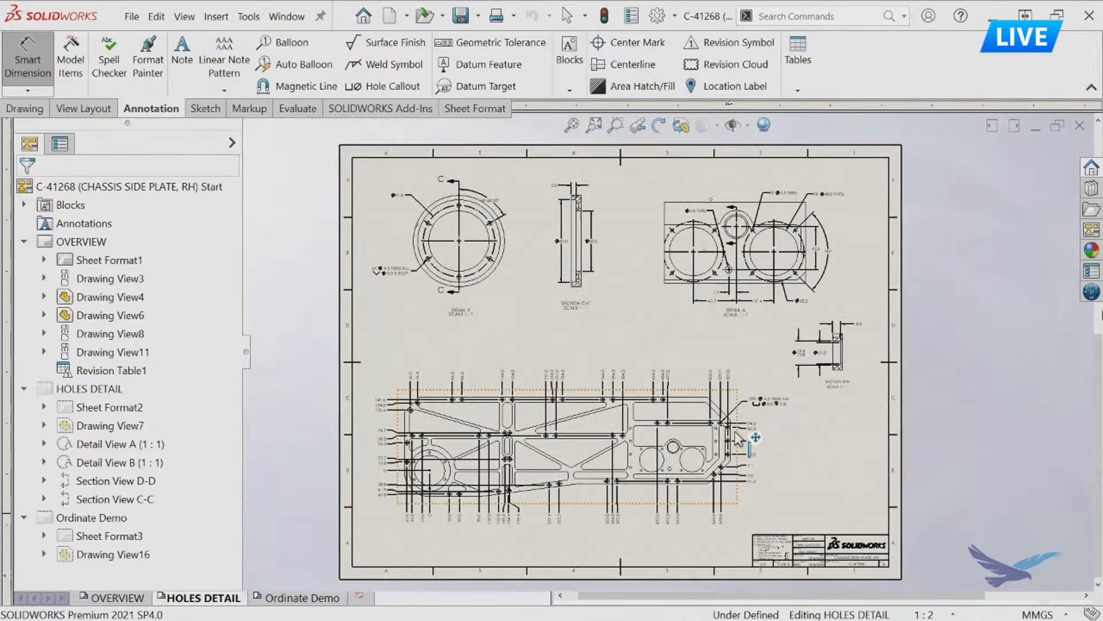
pyautogui.scroll(-3, 616, 336)
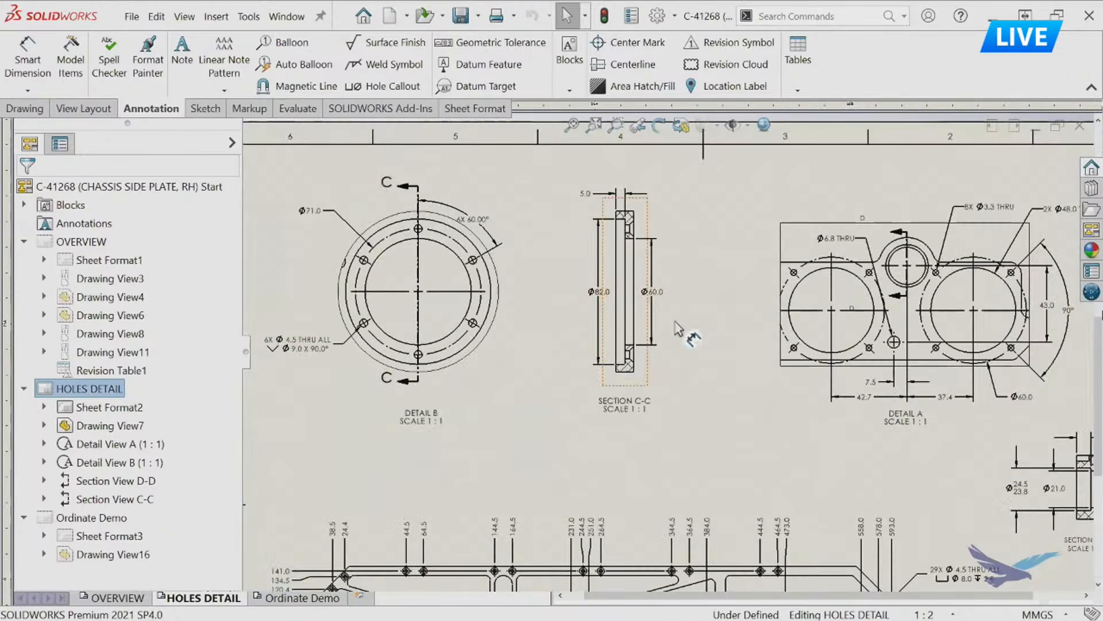
pyautogui.moveTo(712, 375)
pyautogui.mouseDown(button='middle')
pyautogui.moveTo(749, 329)
pyautogui.moveTo(741, 319)
pyautogui.moveTo(692, 300)
pyautogui.moveTo(596, 295)
pyautogui.moveTo(618, 285)
pyautogui.moveTo(676, 195)
pyautogui.mouseUp(button='middle')
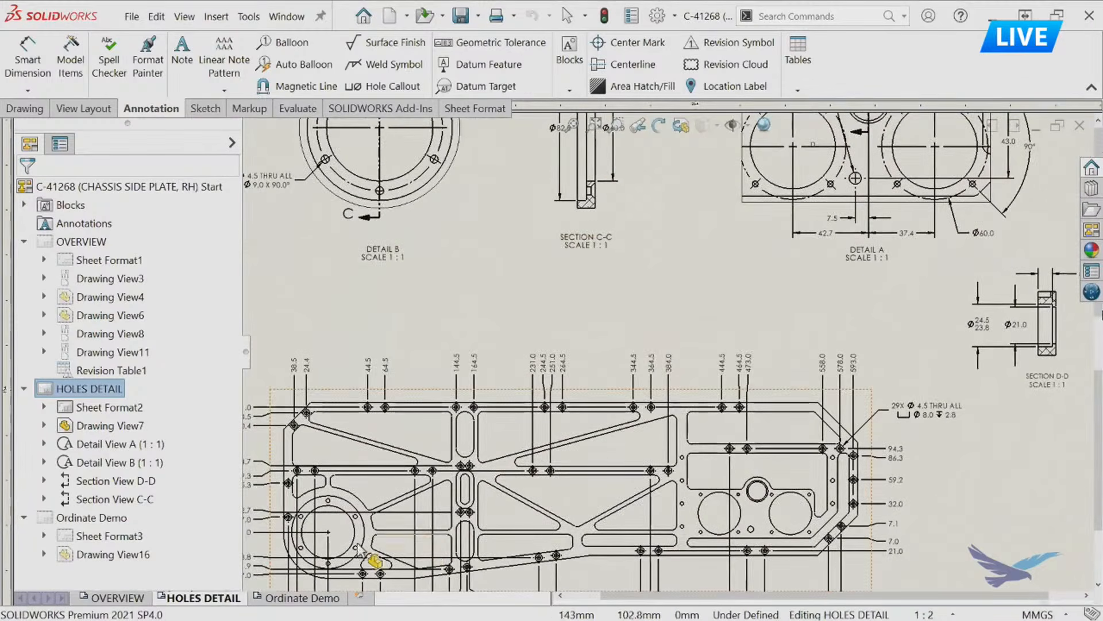
pyautogui.click(123, 598)
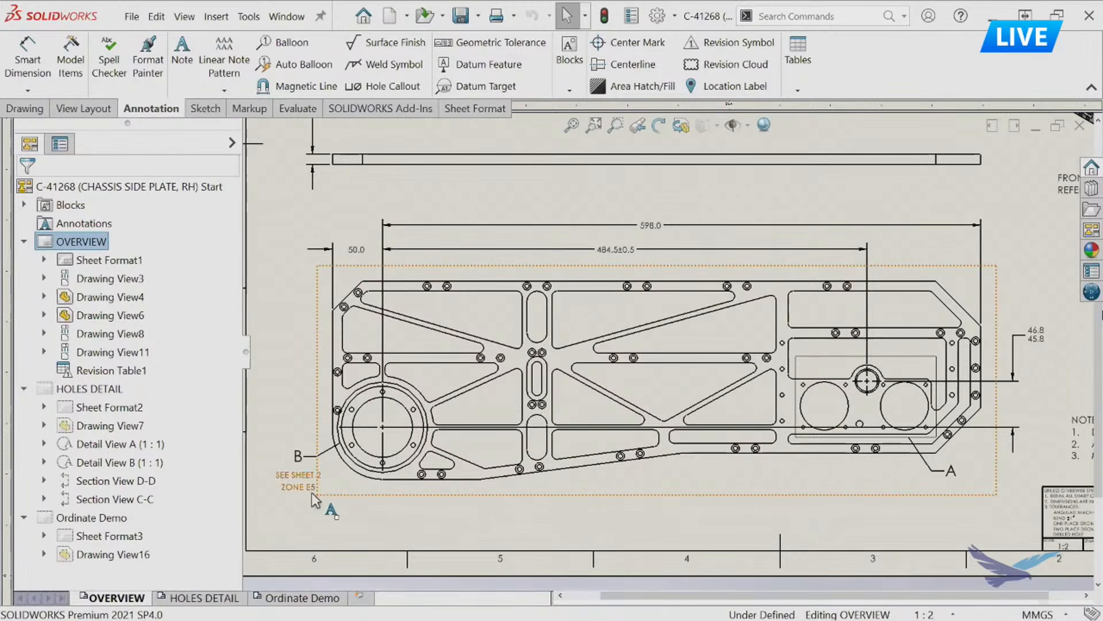
pyautogui.scroll(-1, 325, 481)
pyautogui.scroll(-1, 325, 480)
pyautogui.scroll(-1, 345, 467)
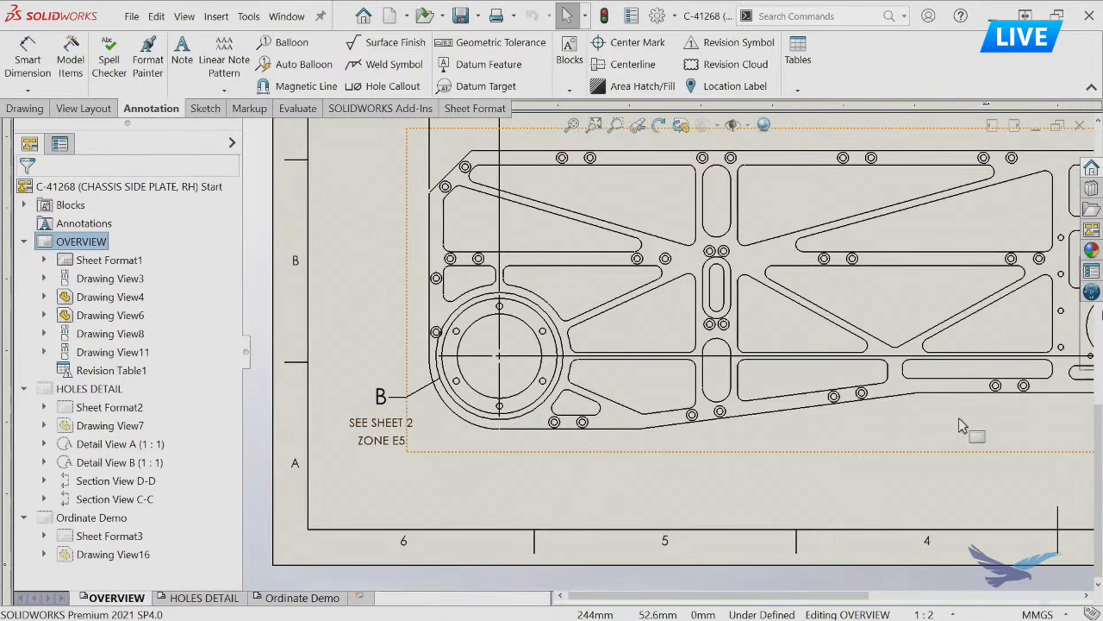
pyautogui.moveTo(860, 414)
pyautogui.mouseDown(button='middle')
pyautogui.moveTo(726, 404)
pyautogui.moveTo(321, 417)
pyautogui.mouseUp(button='middle')
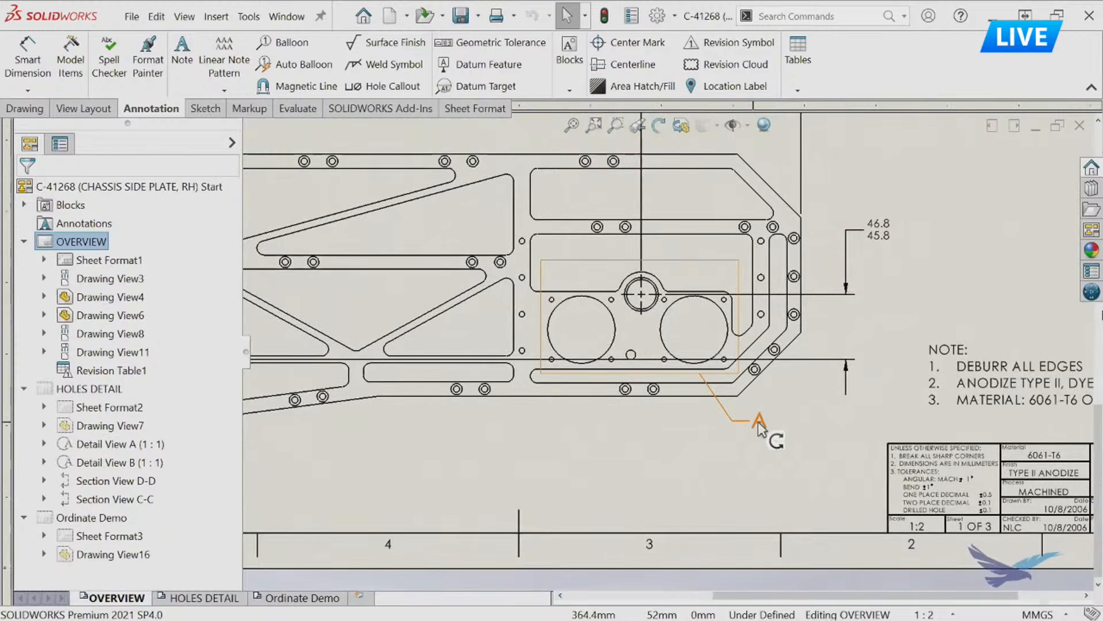
# Find the Location Label command and attach a location label to the detail A callout on the OVERVIEW sheet.
pyautogui.scroll(1, 669, 352)
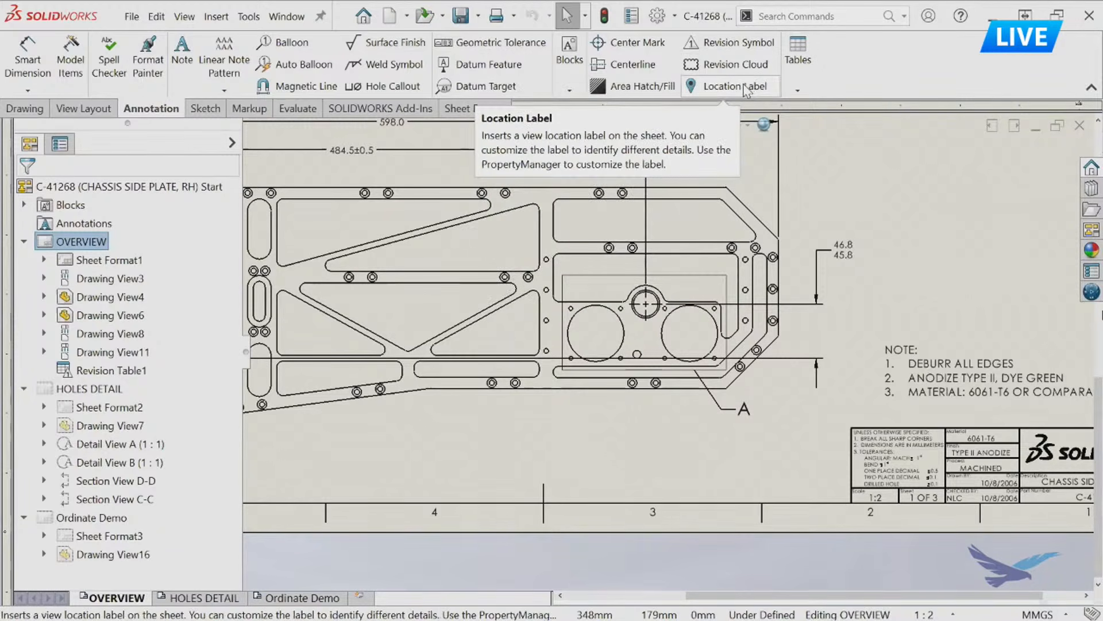
pyautogui.click(790, 19)
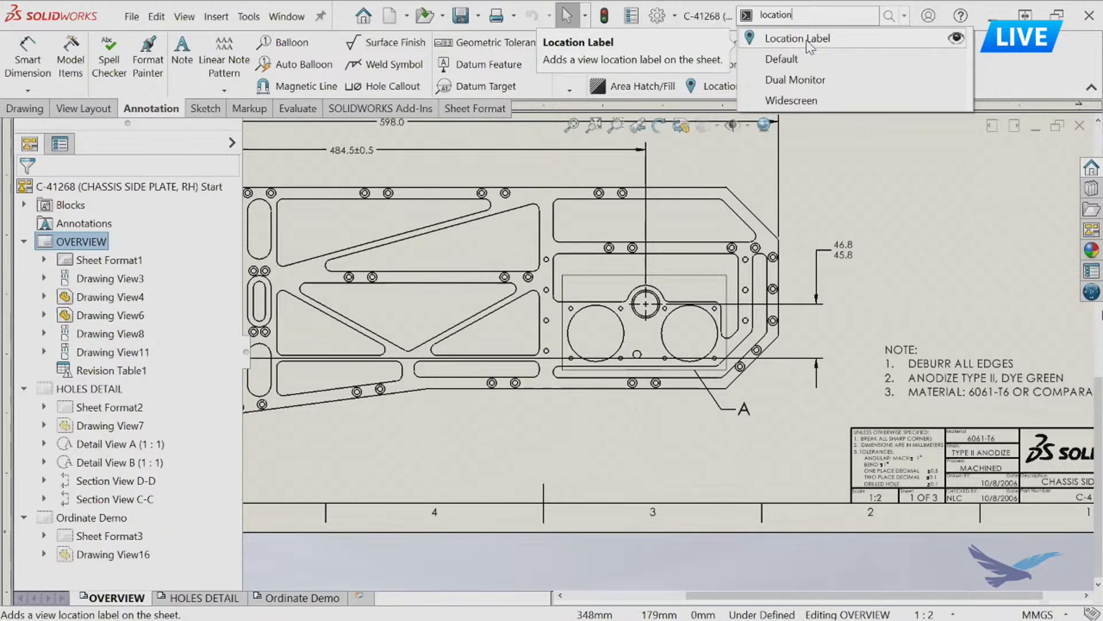
pyautogui.click(722, 86)
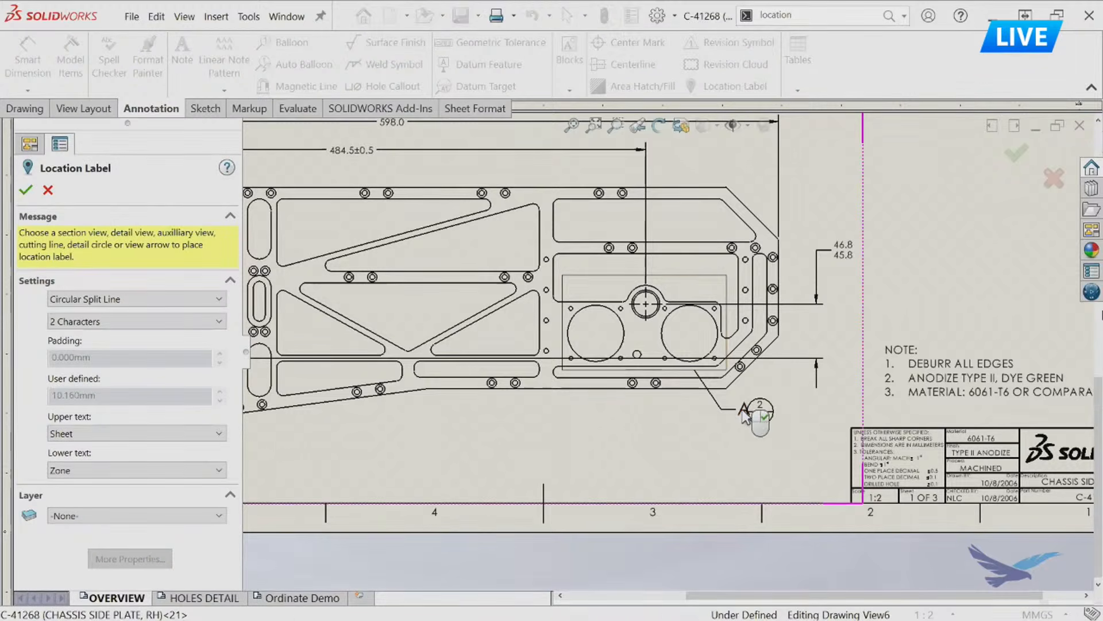
pyautogui.click(758, 423)
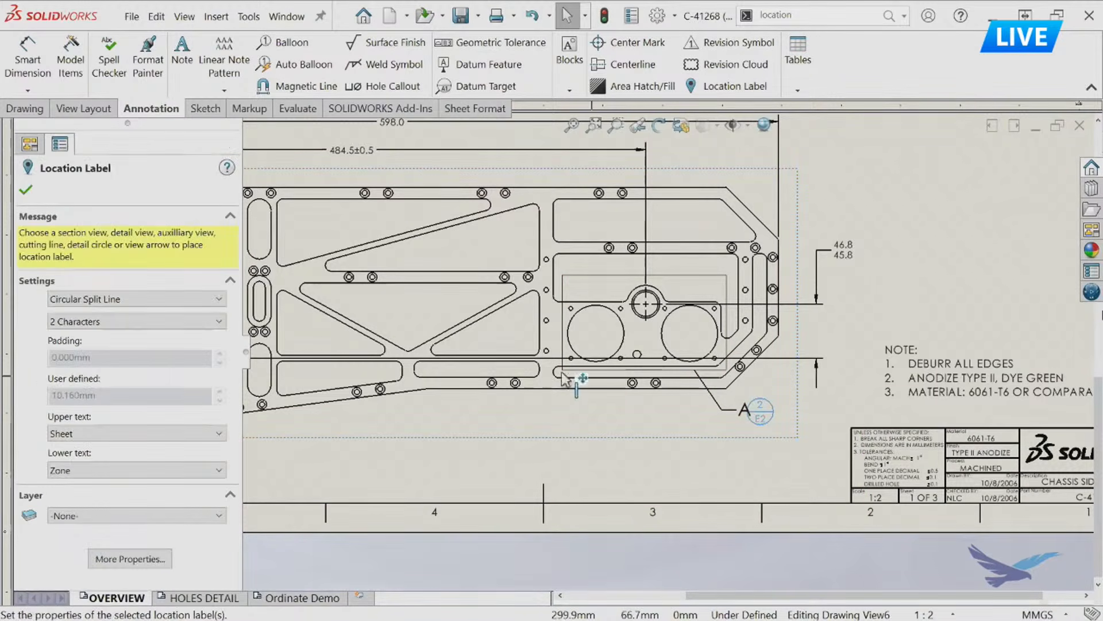
# Change the detail A location label to the Verbose style and place it just below the letter A.
pyautogui.click(174, 300)
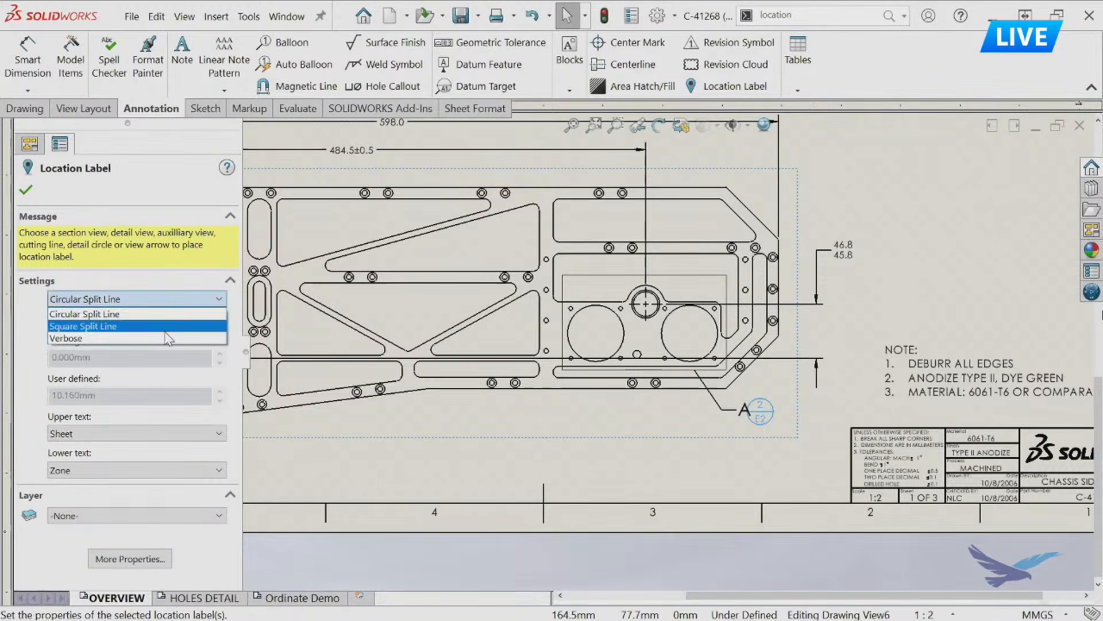
pyautogui.click(165, 338)
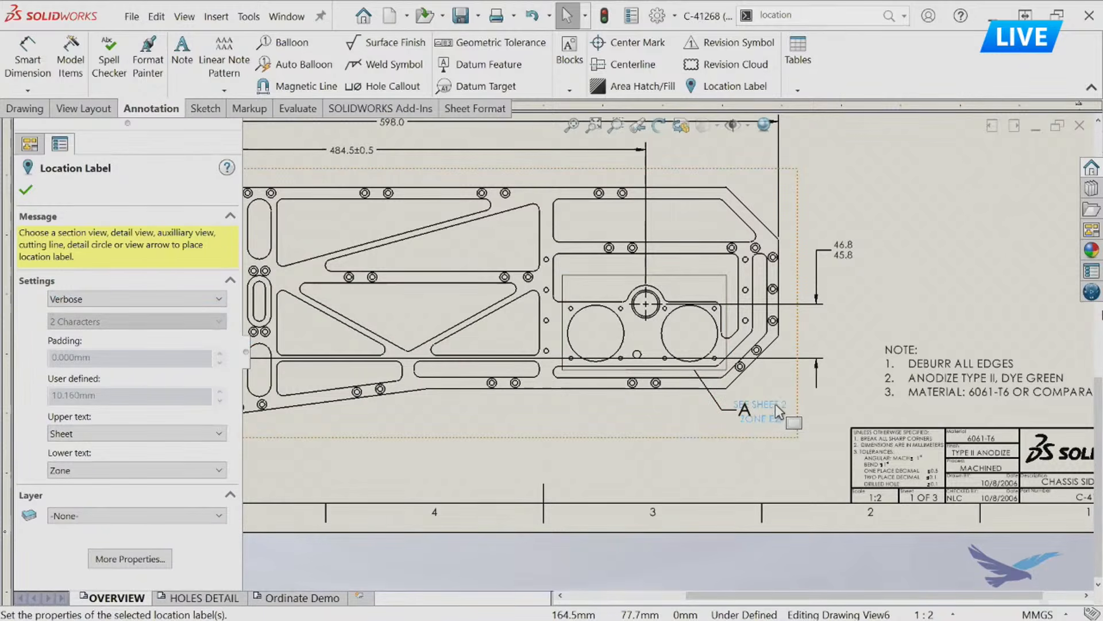
pyautogui.click(781, 427)
pyautogui.click(771, 419)
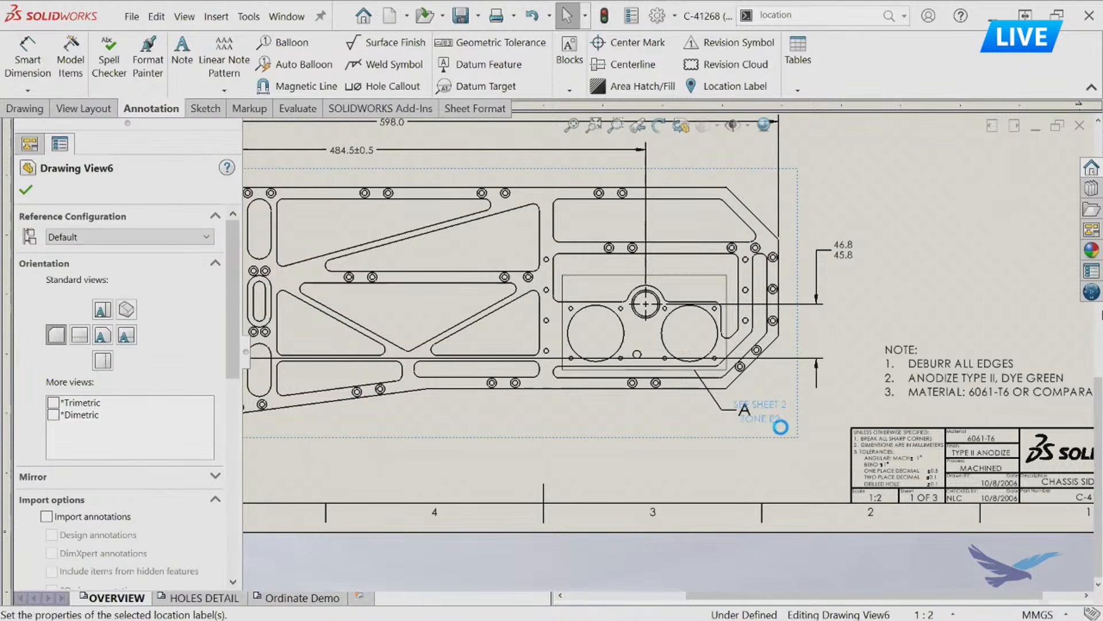
pyautogui.moveTo(762, 443); pyautogui.dragTo(753, 444)
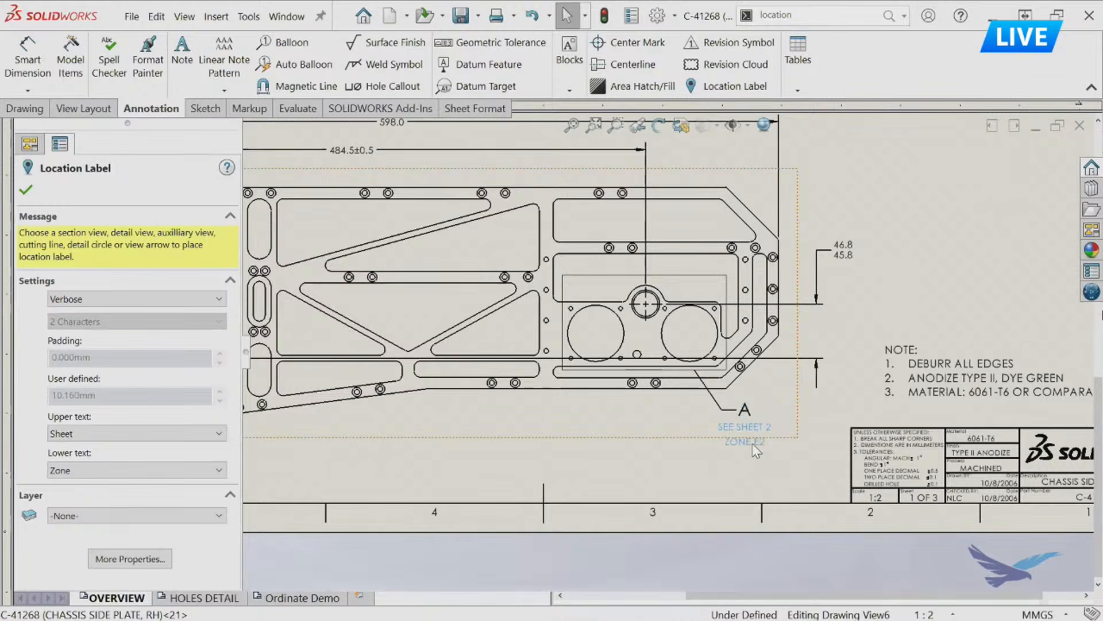
pyautogui.click(778, 472)
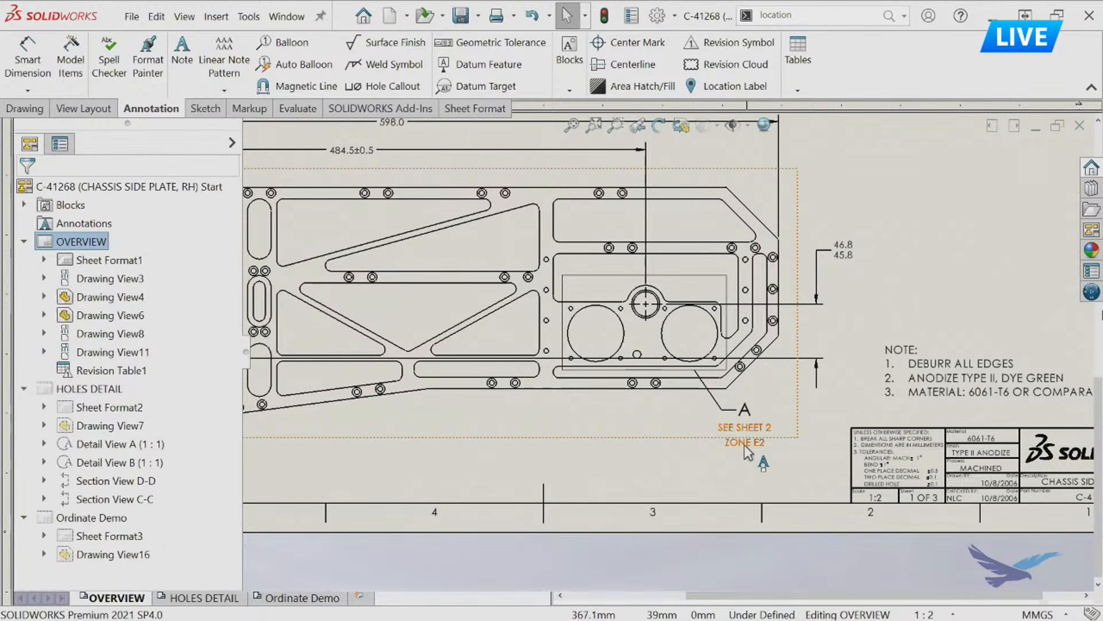
# Examine Detail A, the nearby section views and the ordinate-dimensioned plate view on the HOLES DETAIL sheet.
pyautogui.click(210, 598)
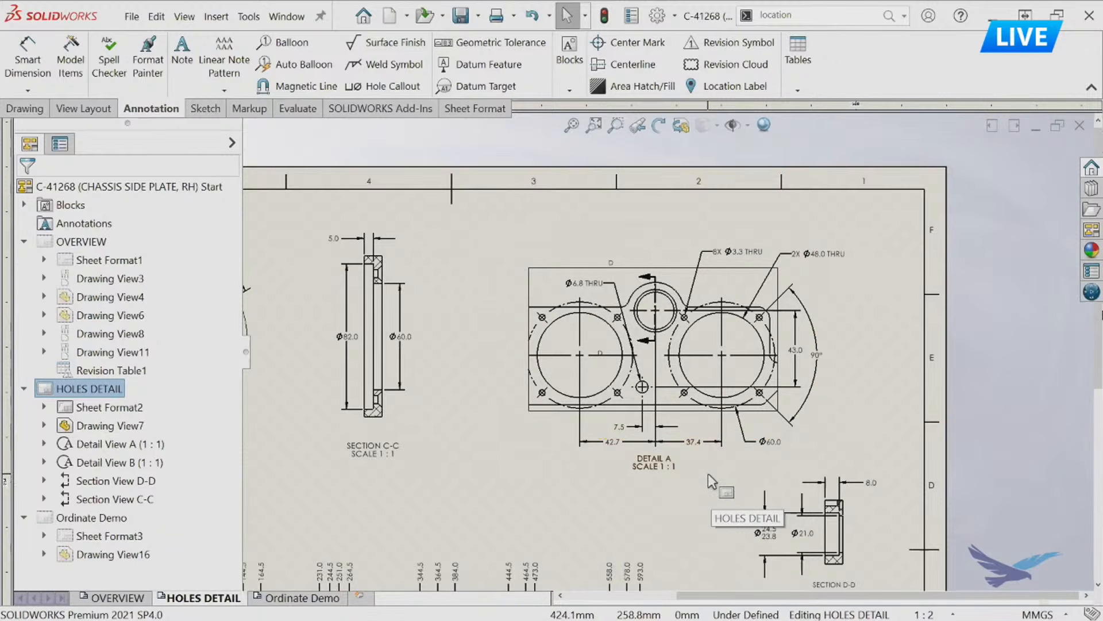
pyautogui.scroll(-2, 684, 366)
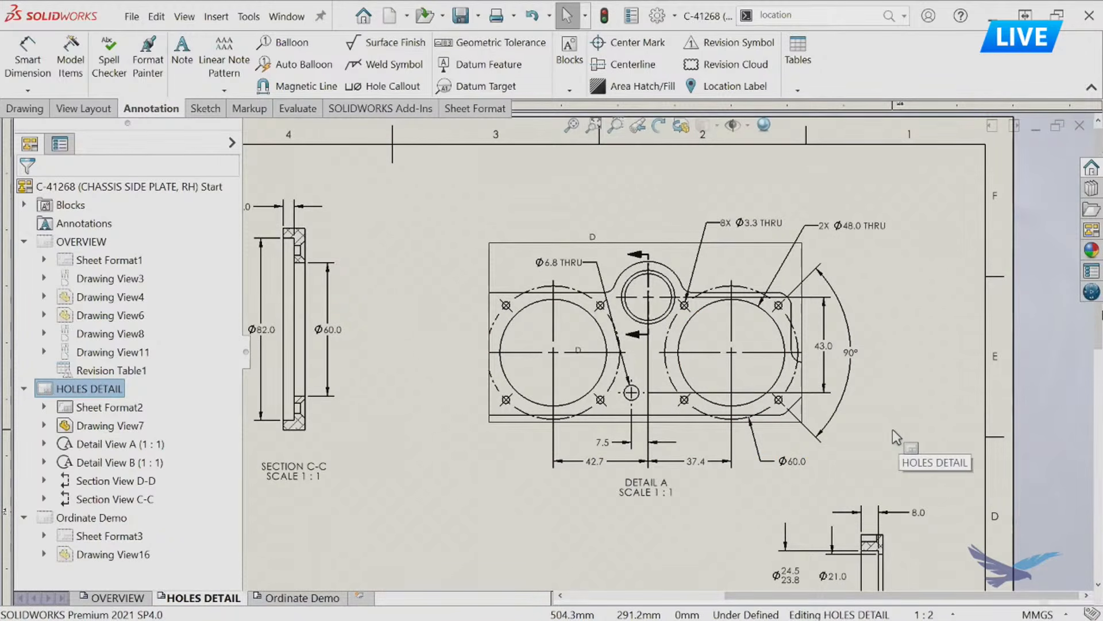
pyautogui.scroll(2, 667, 346)
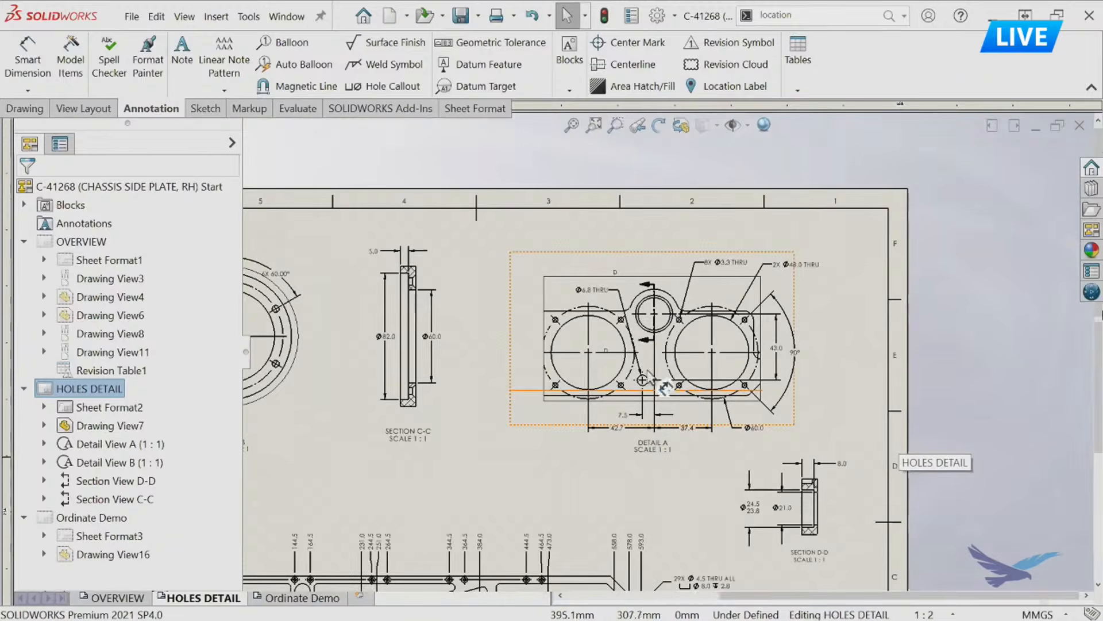
pyautogui.scroll(-2, 662, 386)
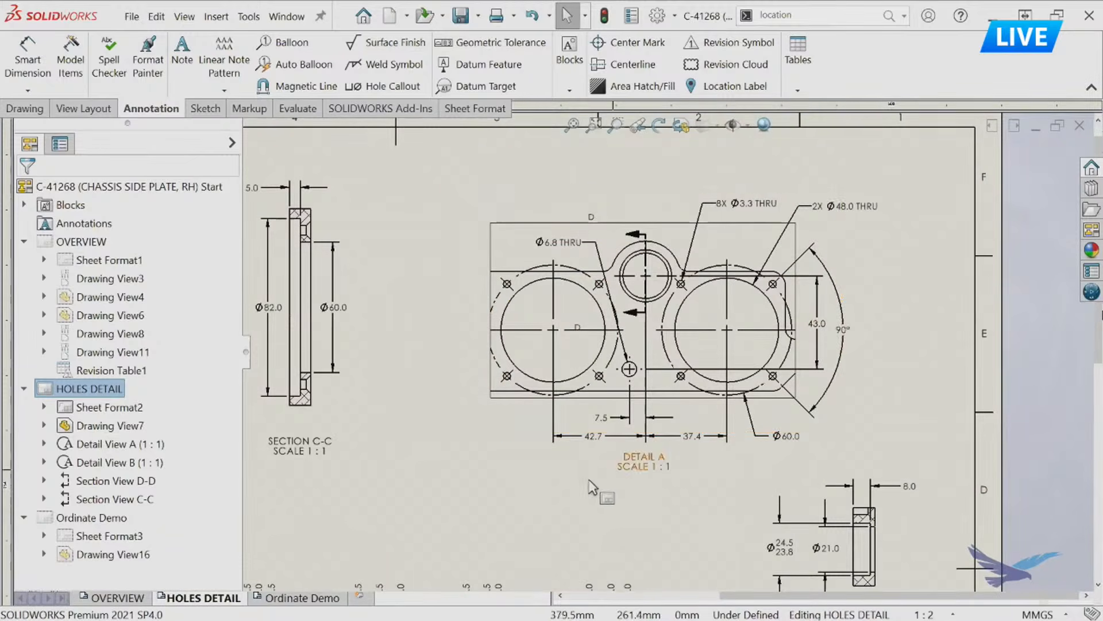
pyautogui.moveTo(571, 473)
pyautogui.mouseDown(button='middle')
pyautogui.moveTo(657, 409)
pyautogui.moveTo(724, 327)
pyautogui.mouseUp(button='middle')
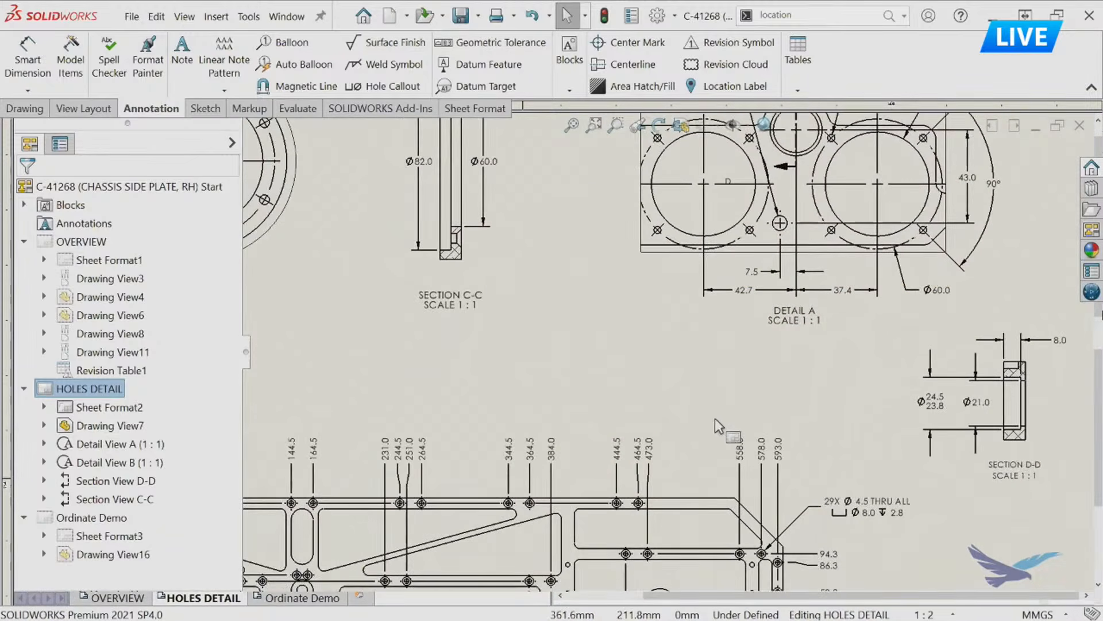
pyautogui.scroll(1, 717, 421)
pyautogui.moveTo(721, 421); pyautogui.dragTo(681, 307, button='middle')
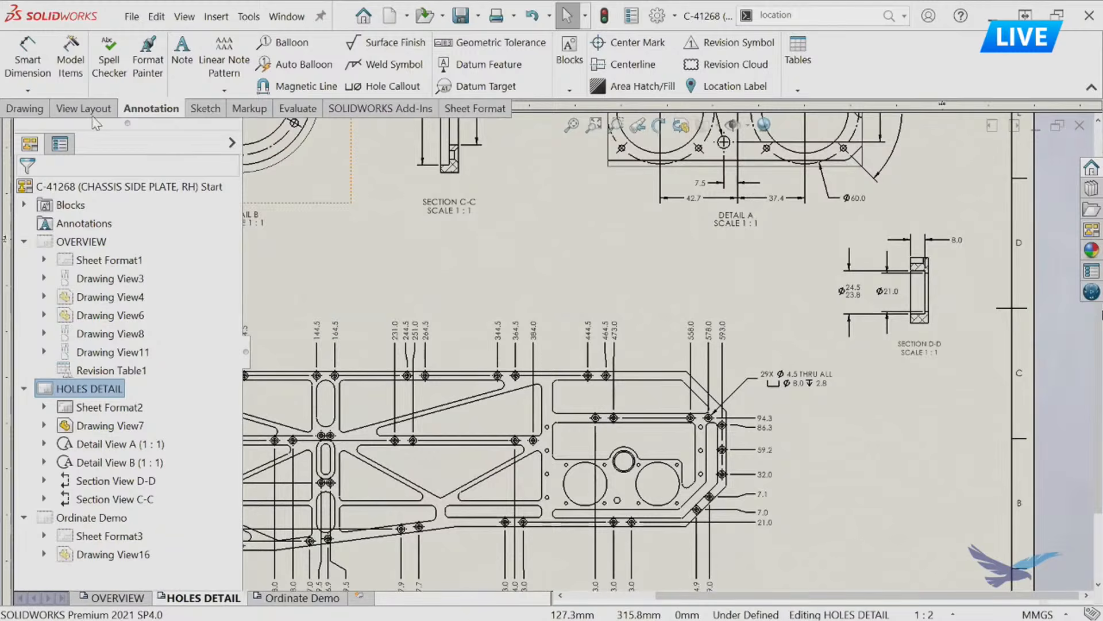
# Try a detail view with a circular profile over the plate's upper edge near its right end, and undo it.
pyautogui.click(90, 111)
pyautogui.click(224, 58)
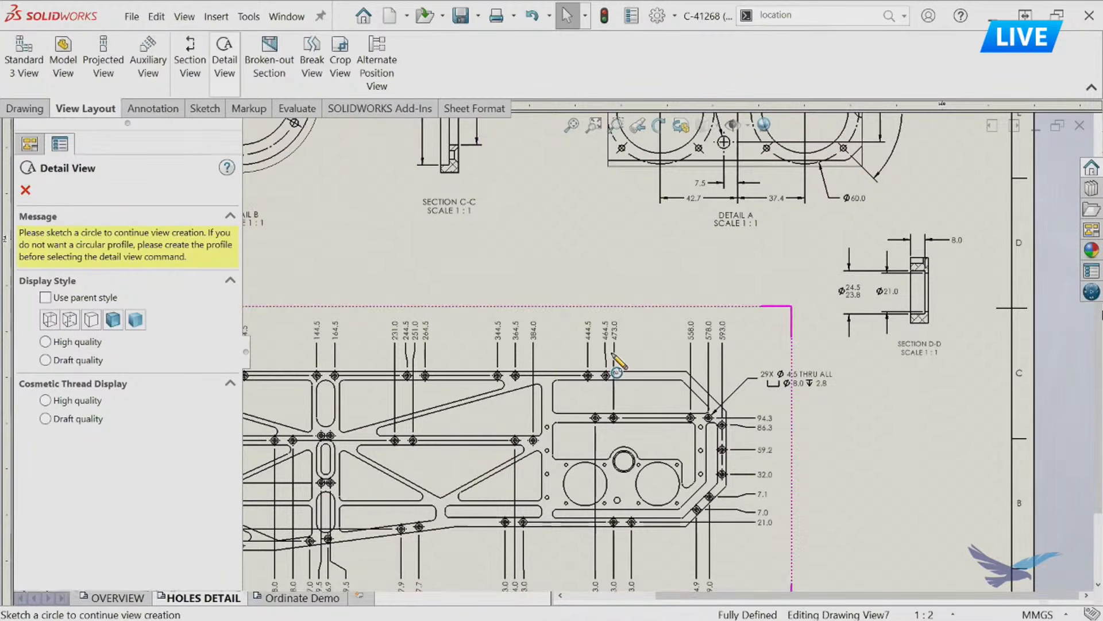
pyautogui.click(639, 359)
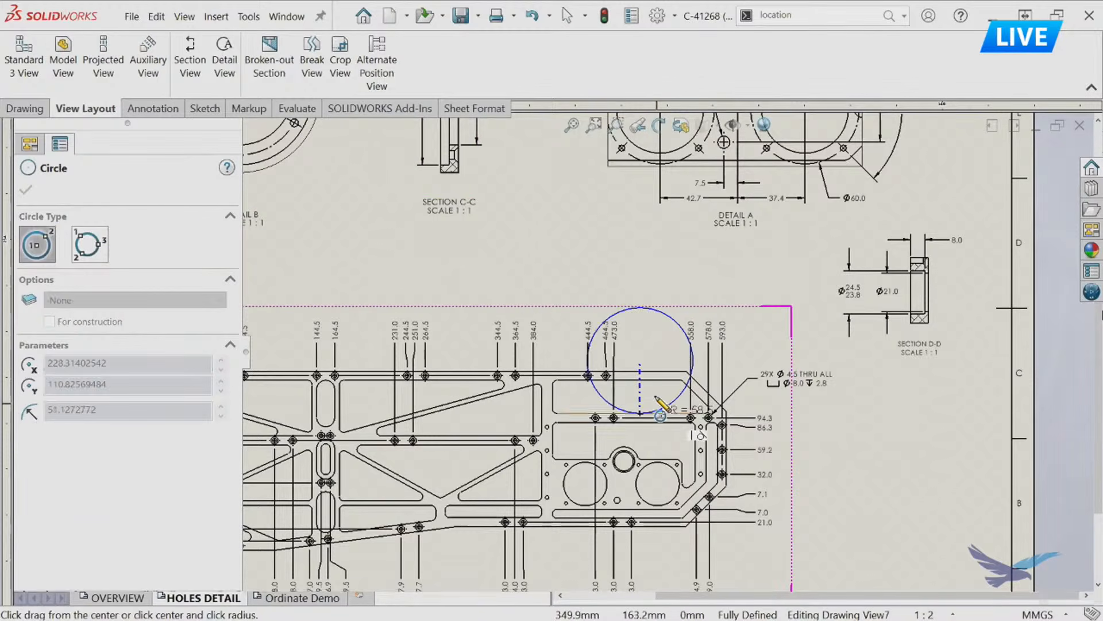
pyautogui.click(656, 404)
pyautogui.hotkey('ctrl', 'z')
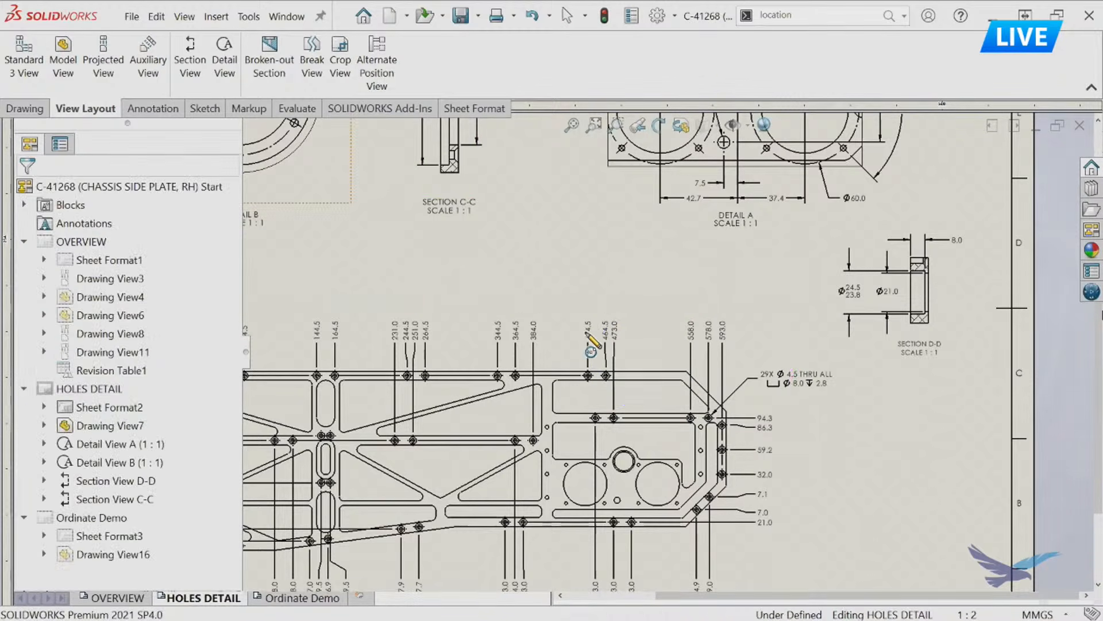
pyautogui.click(221, 62)
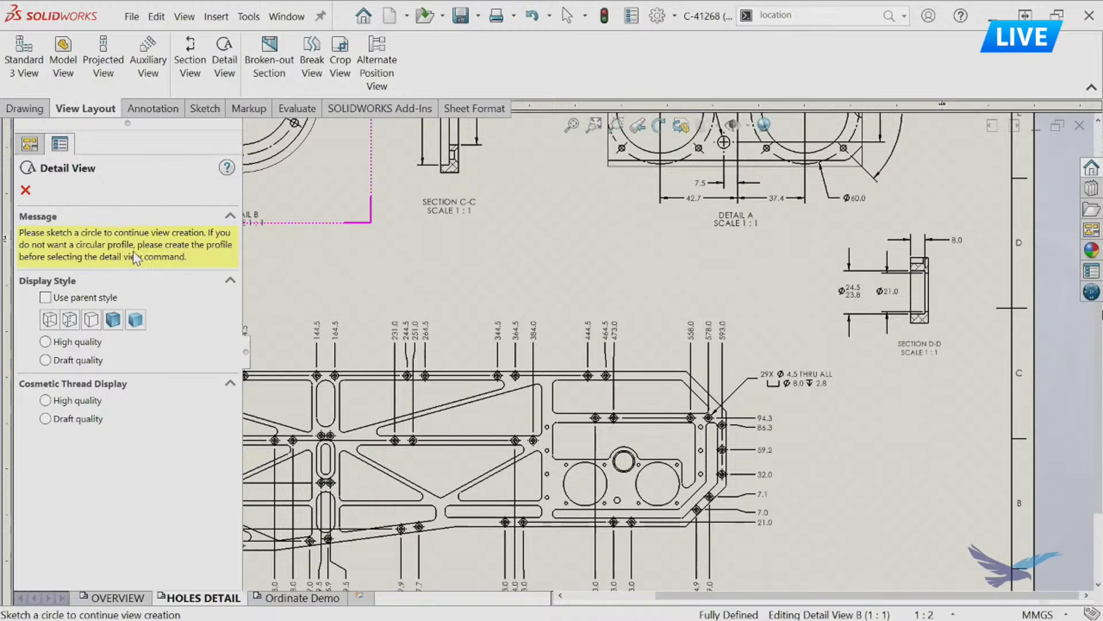
pyautogui.click(27, 191)
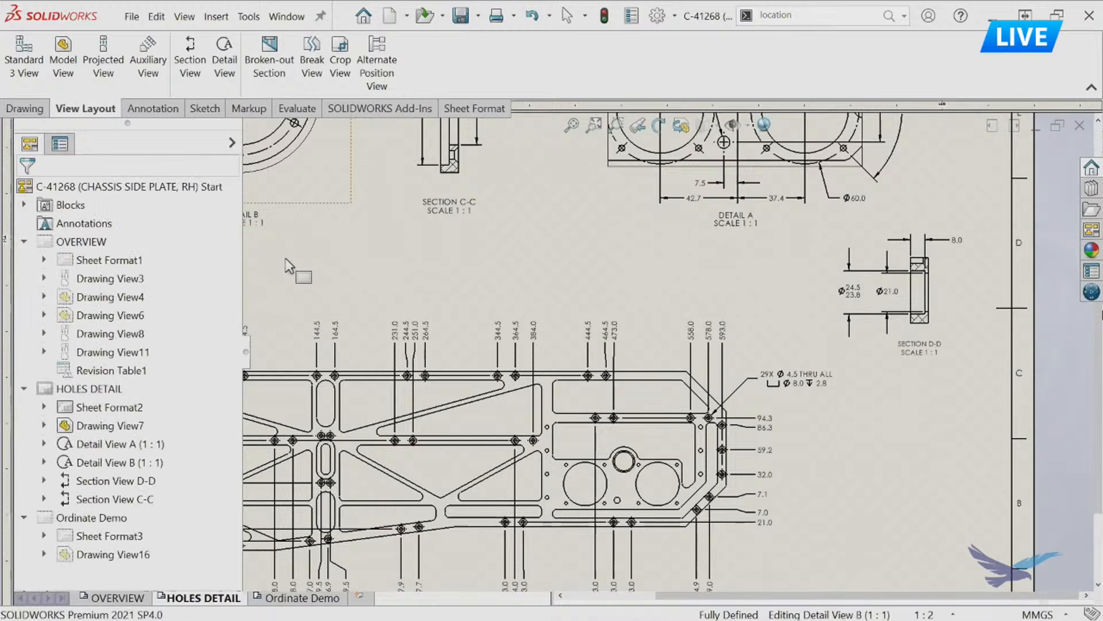
# Sketch a corner rectangle around the chamfered upper-right corner of the ordinate-dimensioned plate view.
pyautogui.click(211, 114)
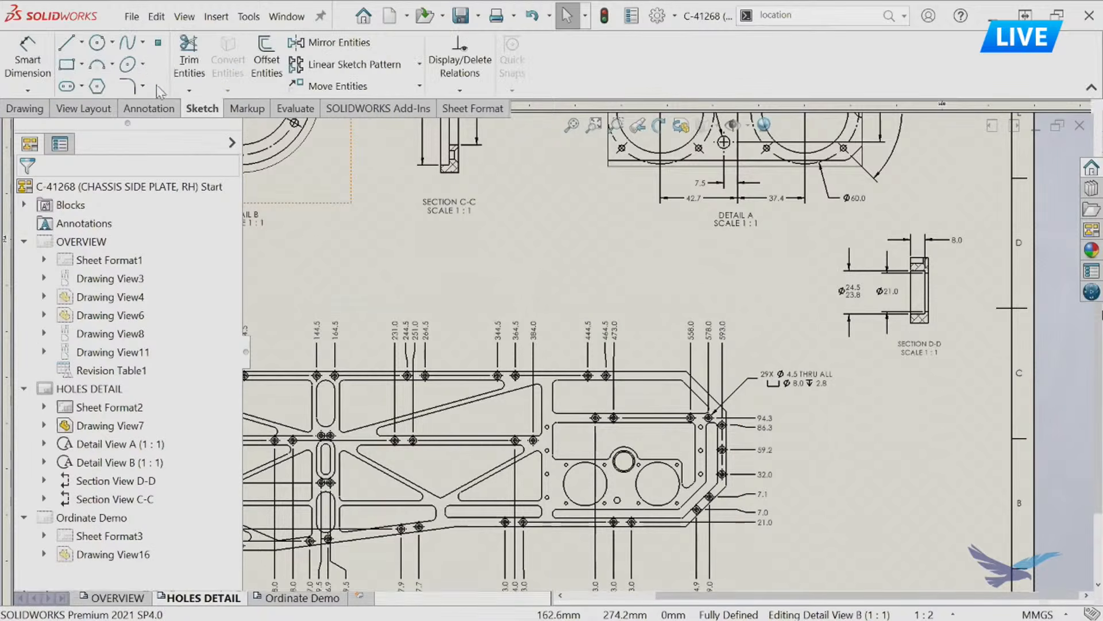
pyautogui.click(69, 66)
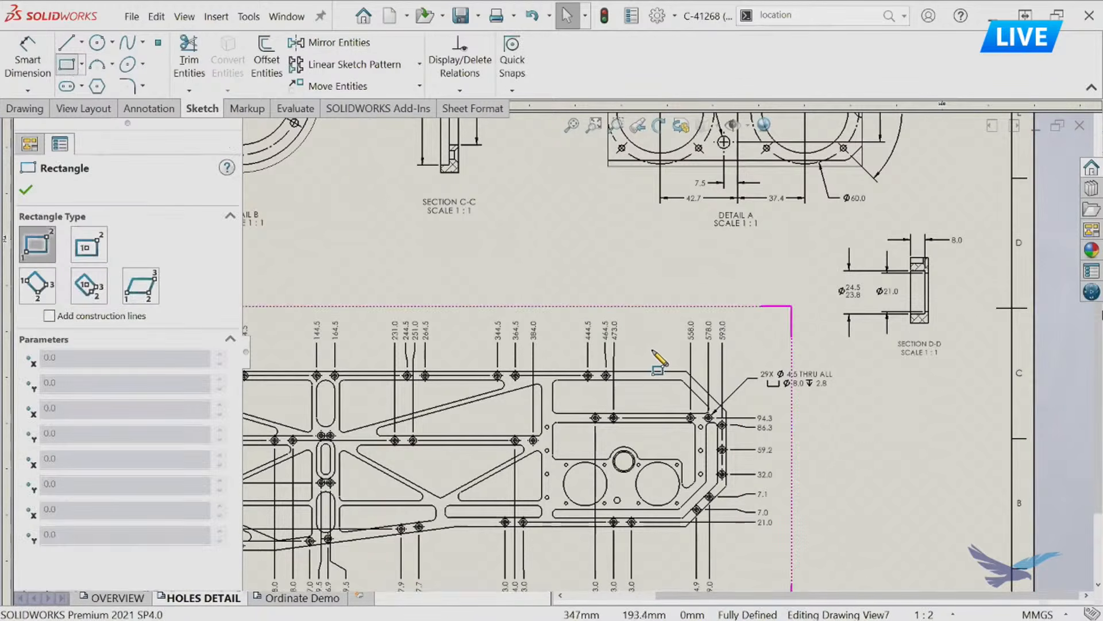
pyautogui.moveTo(639, 354); pyautogui.dragTo(746, 421)
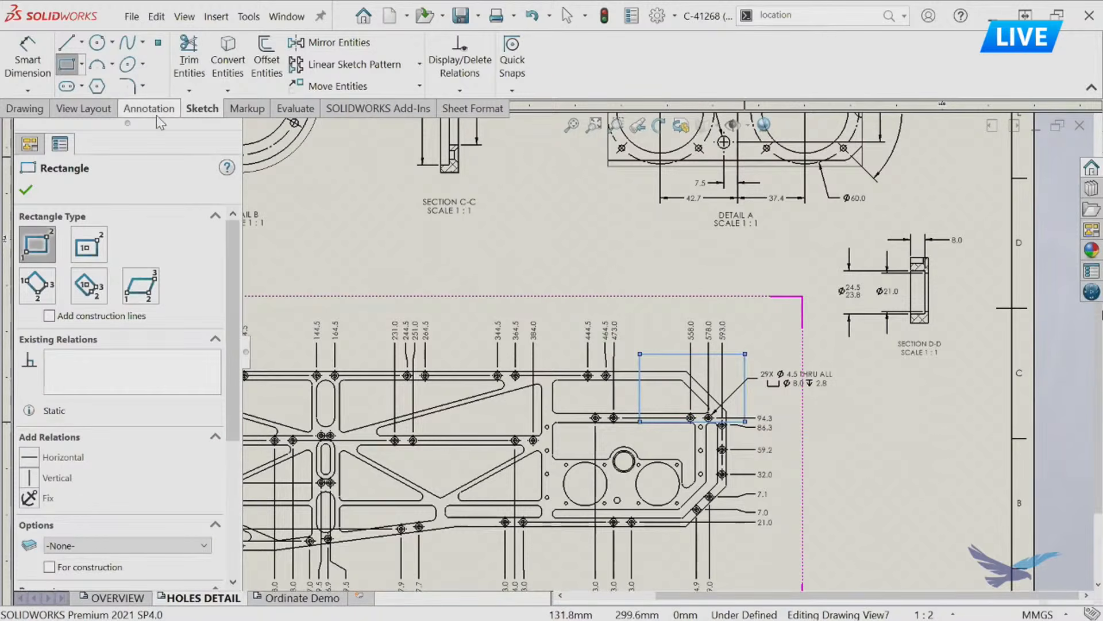
# Create a detail view from the sketched rectangle and place it to the right of the ordinate-dimensioned plate view, below Section D-D.
pyautogui.click(85, 108)
pyautogui.click(224, 65)
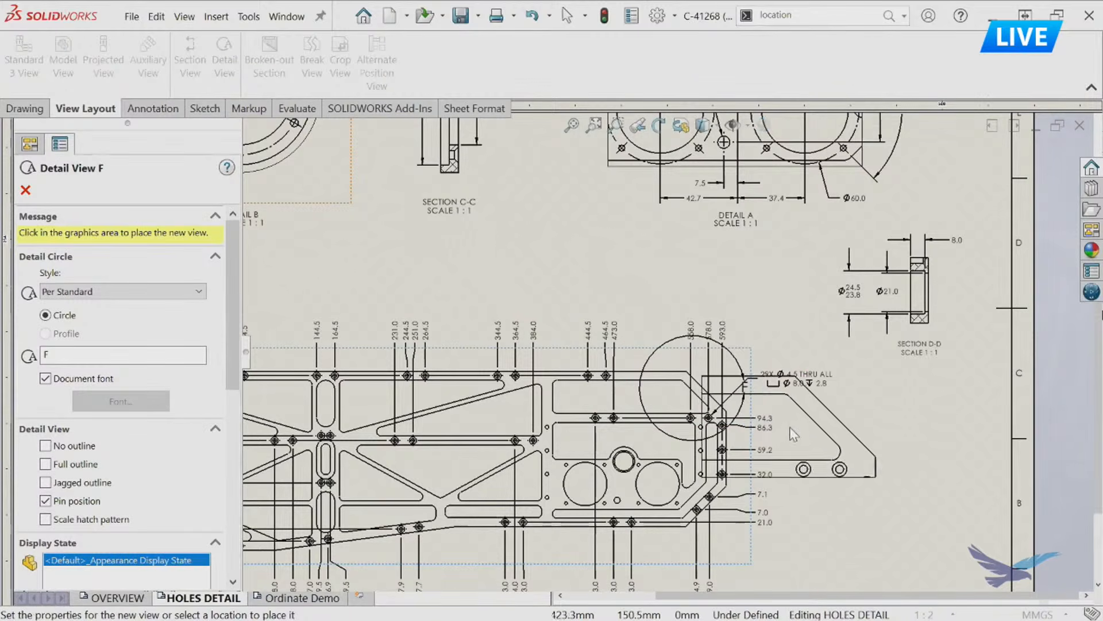
pyautogui.click(899, 465)
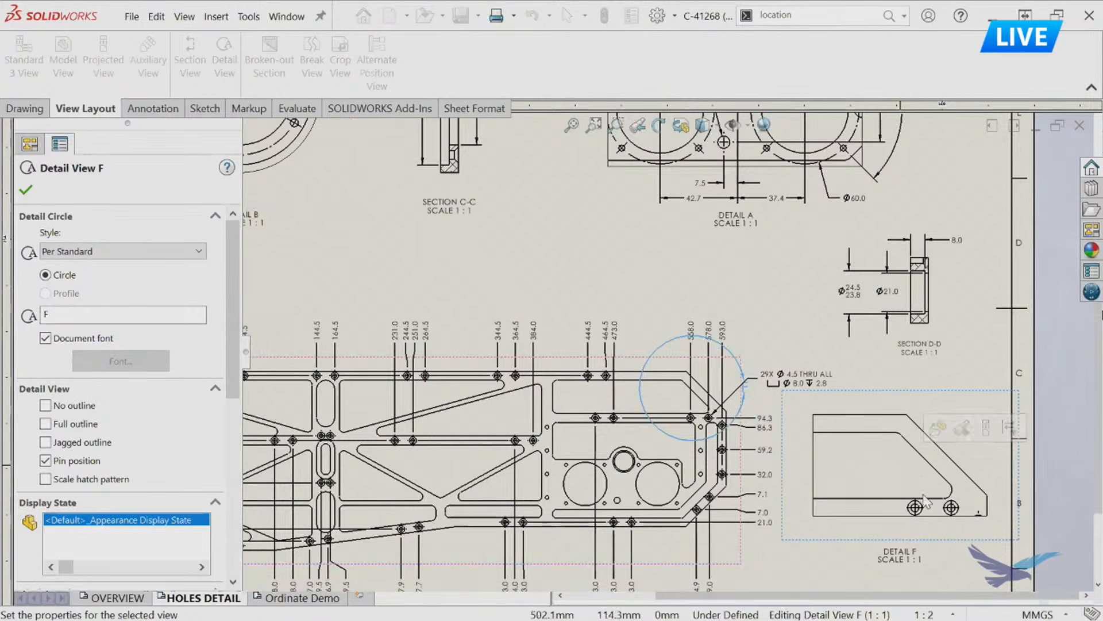
pyautogui.scroll(-2, 905, 480)
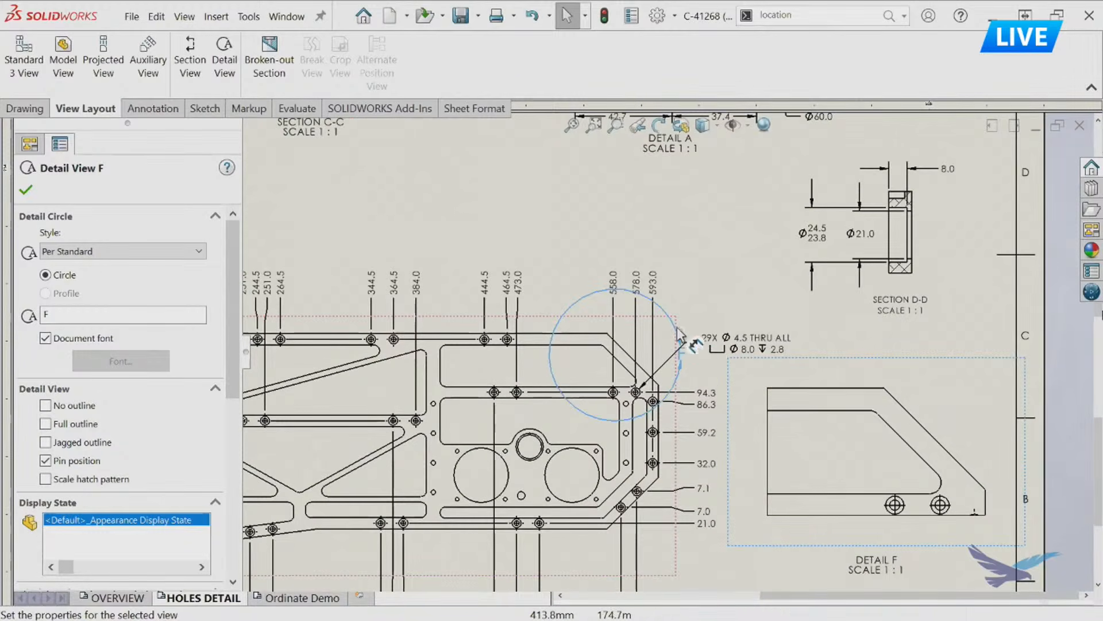
pyautogui.scroll(-1, 674, 335)
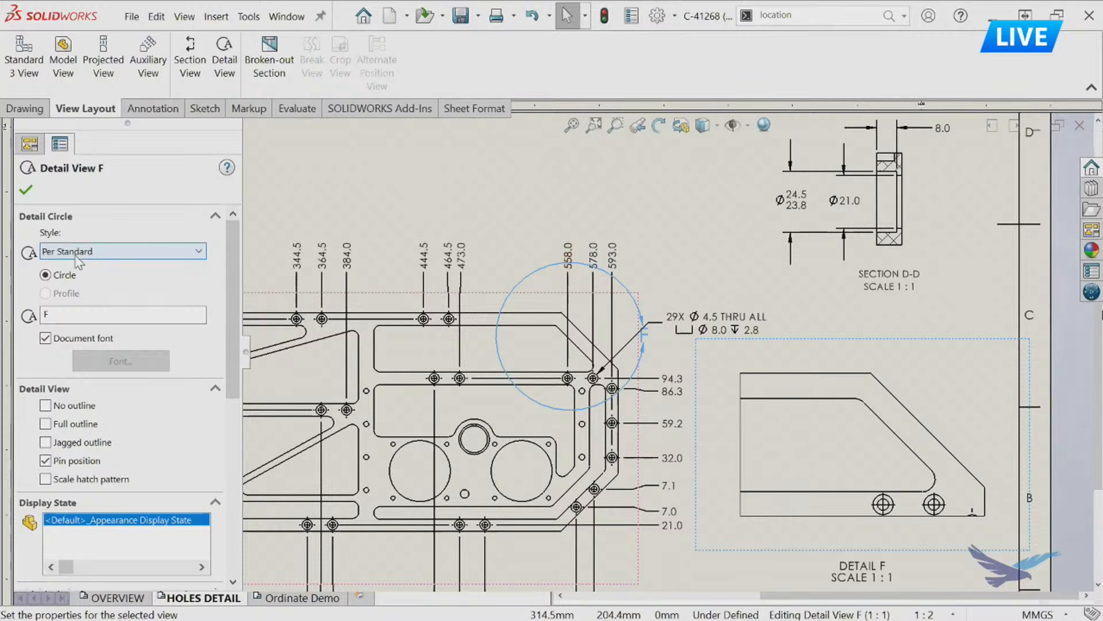
# Set detail F's outline to the With Leader style with Profile shape, and move its letter just outside the rectangle's upper-right corner.
pyautogui.click(79, 262)
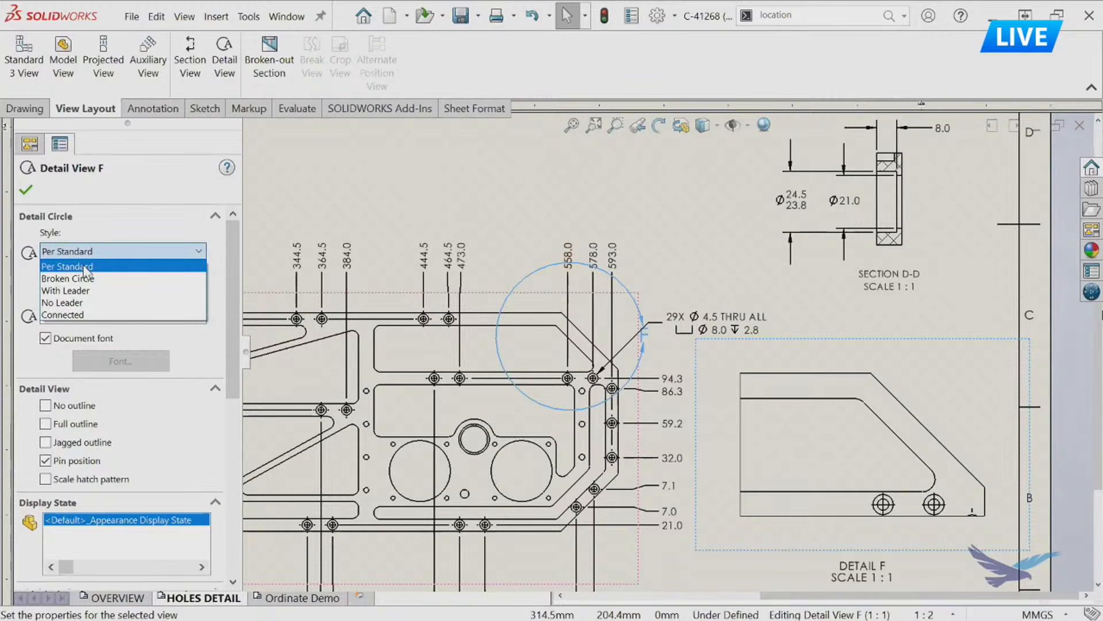
pyautogui.click(86, 290)
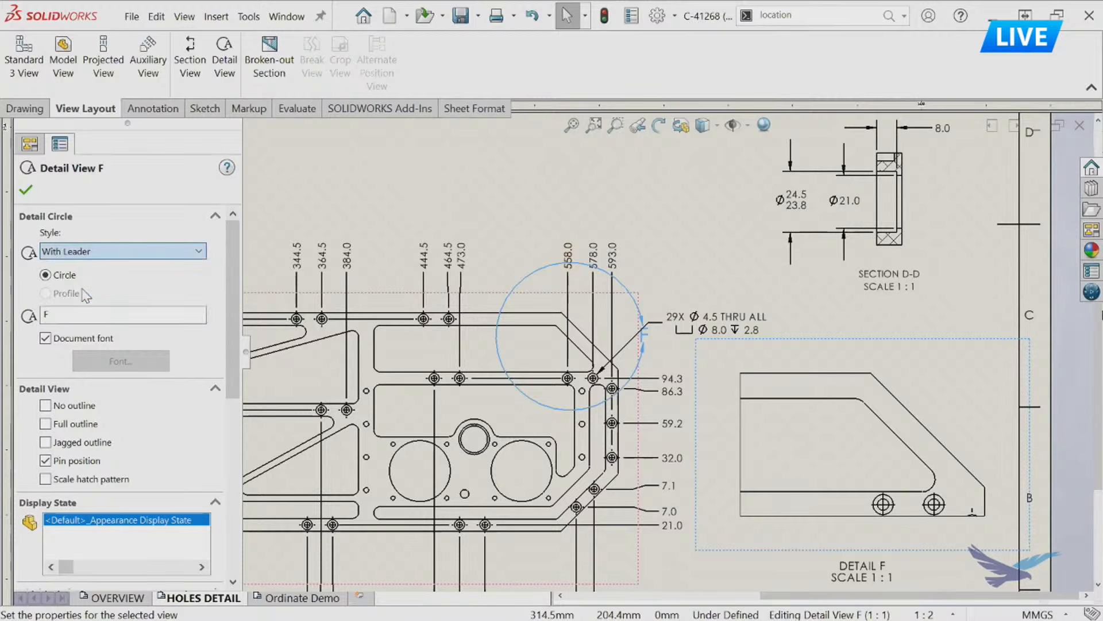
pyautogui.click(66, 294)
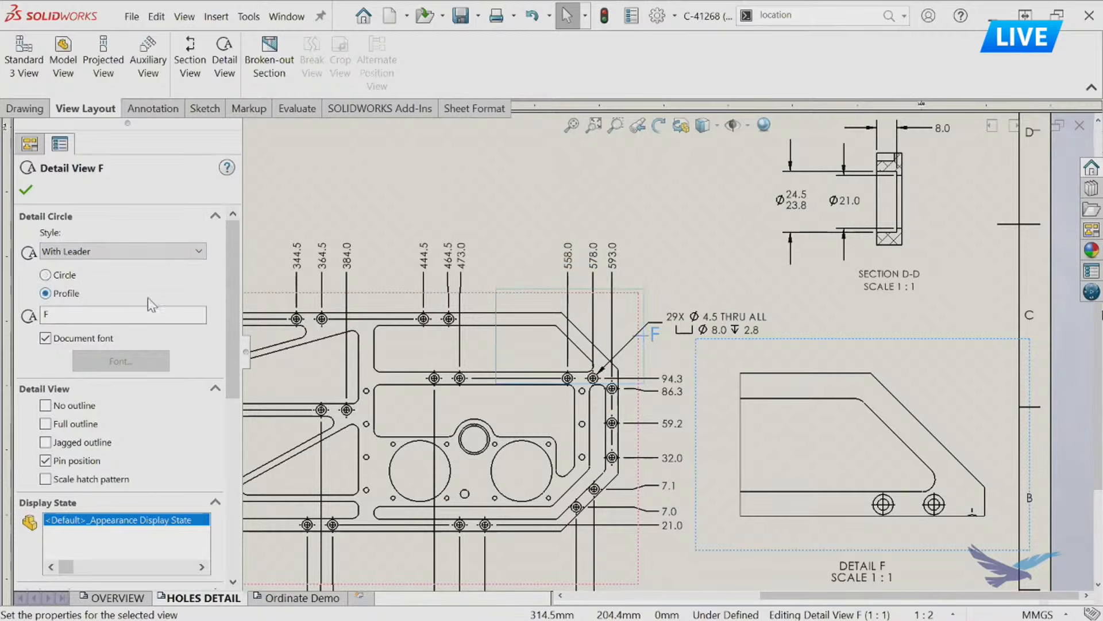
pyautogui.click(26, 188)
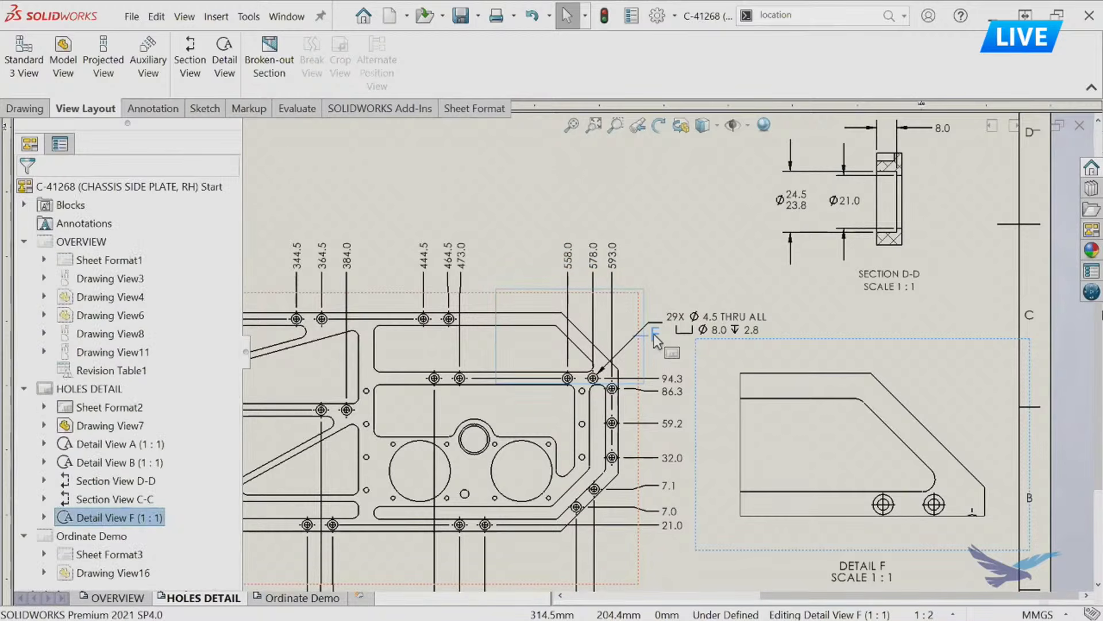
pyautogui.moveTo(675, 285); pyautogui.dragTo(675, 282)
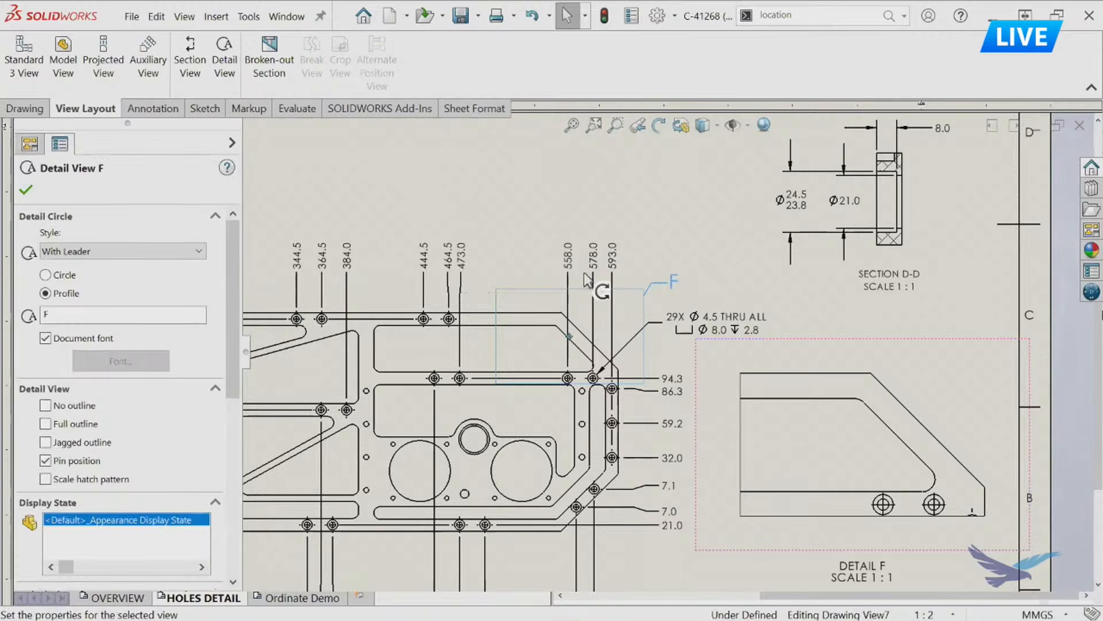
pyautogui.click(594, 197)
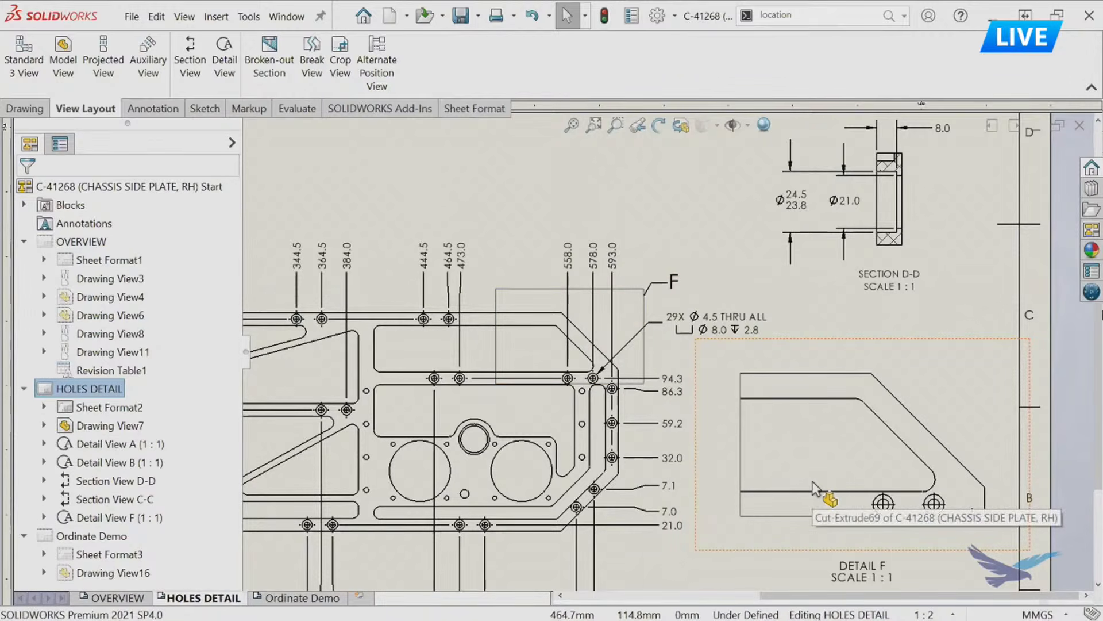
# Delete detail view F together with its detail sketch.
pyautogui.click(839, 345)
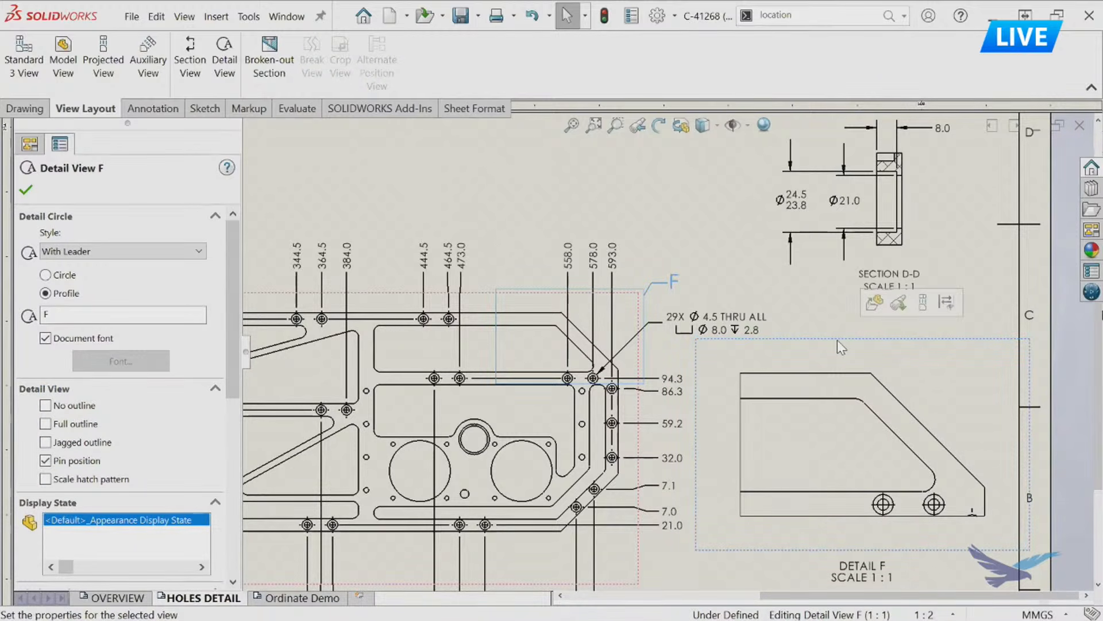
pyautogui.press('Delete')
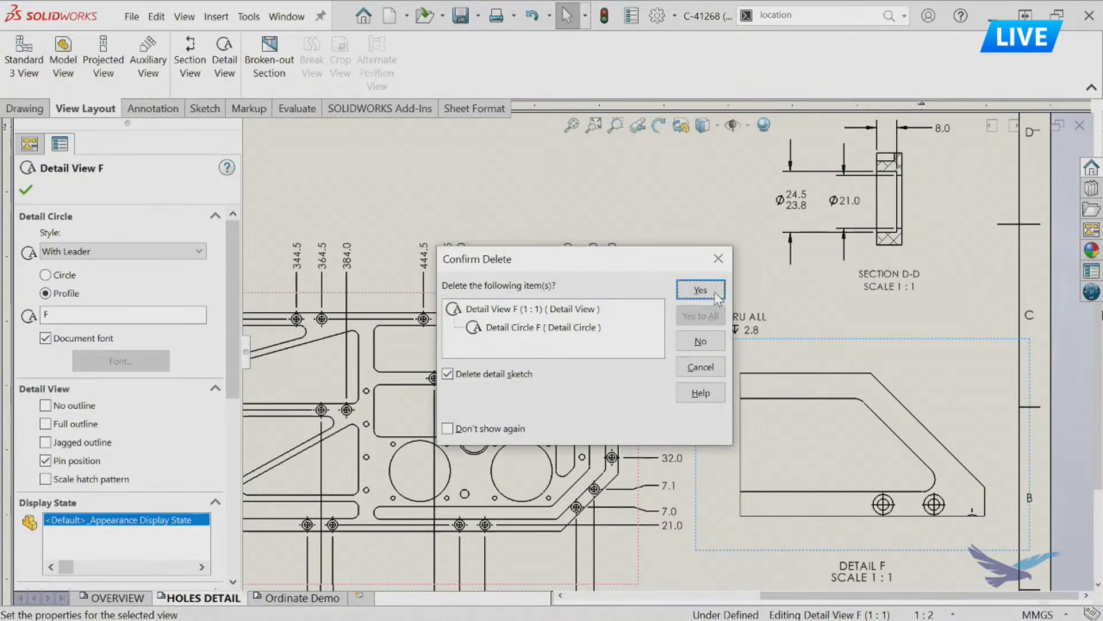
pyautogui.click(715, 295)
# Examine the ordinate dimensions of the full plate view, including the 39.0 dimension below its lower edge.
pyautogui.scroll(3, 666, 345)
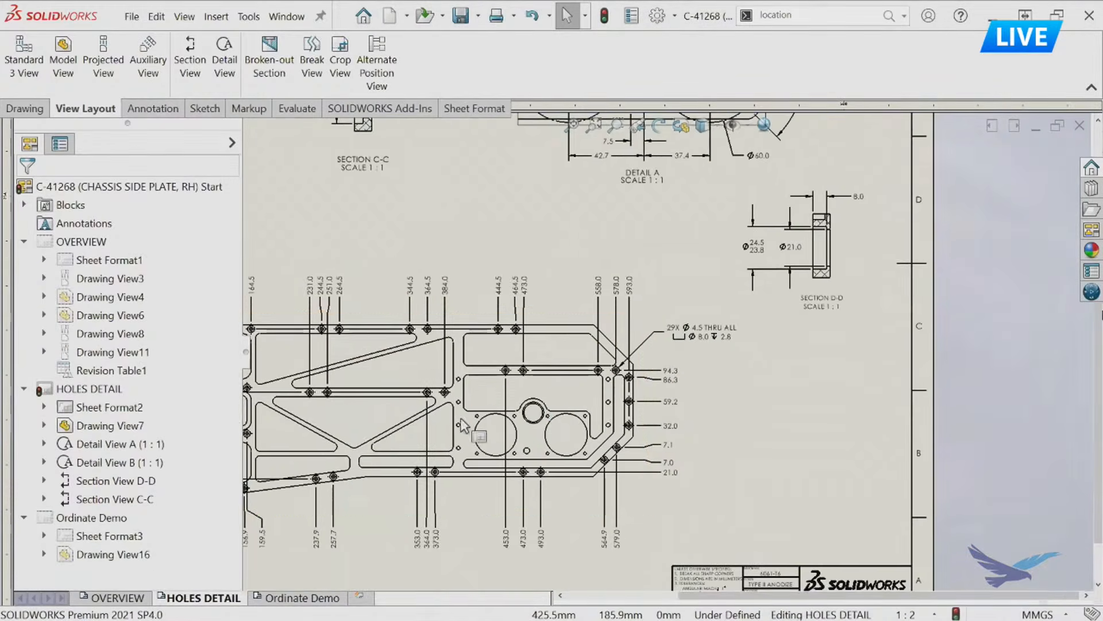
pyautogui.moveTo(527, 406); pyautogui.dragTo(781, 386, button='middle')
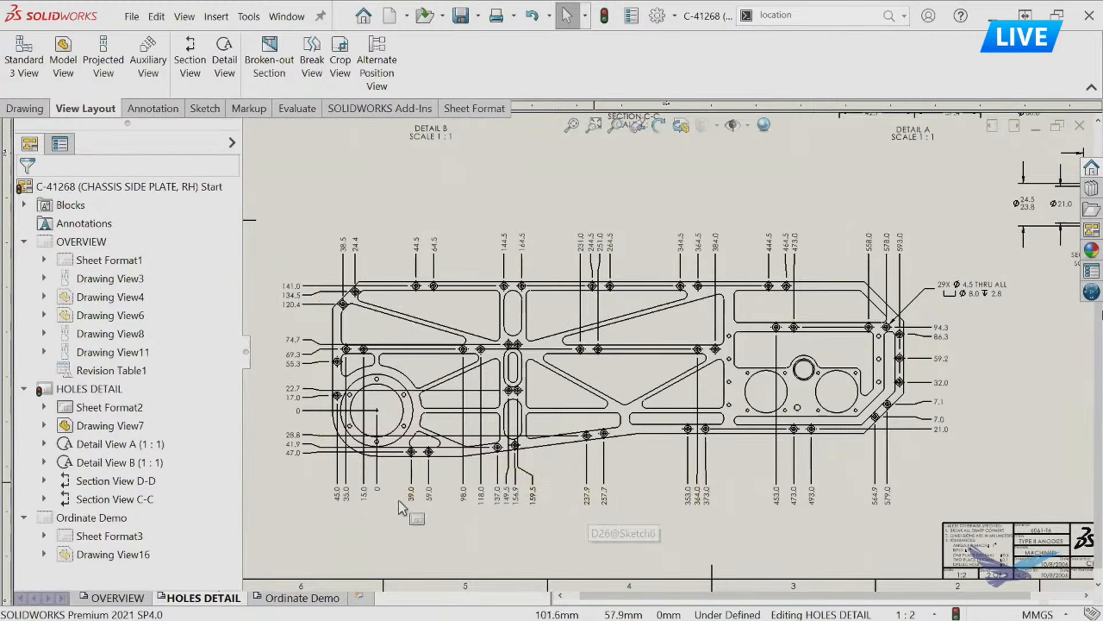
pyautogui.click(413, 494)
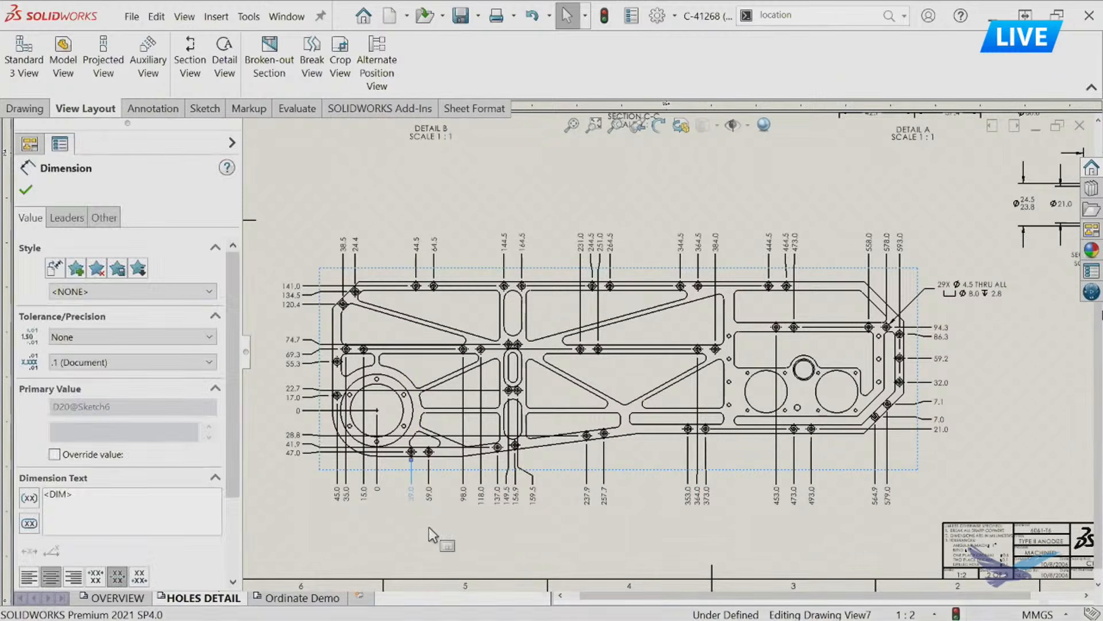
pyautogui.click(428, 528)
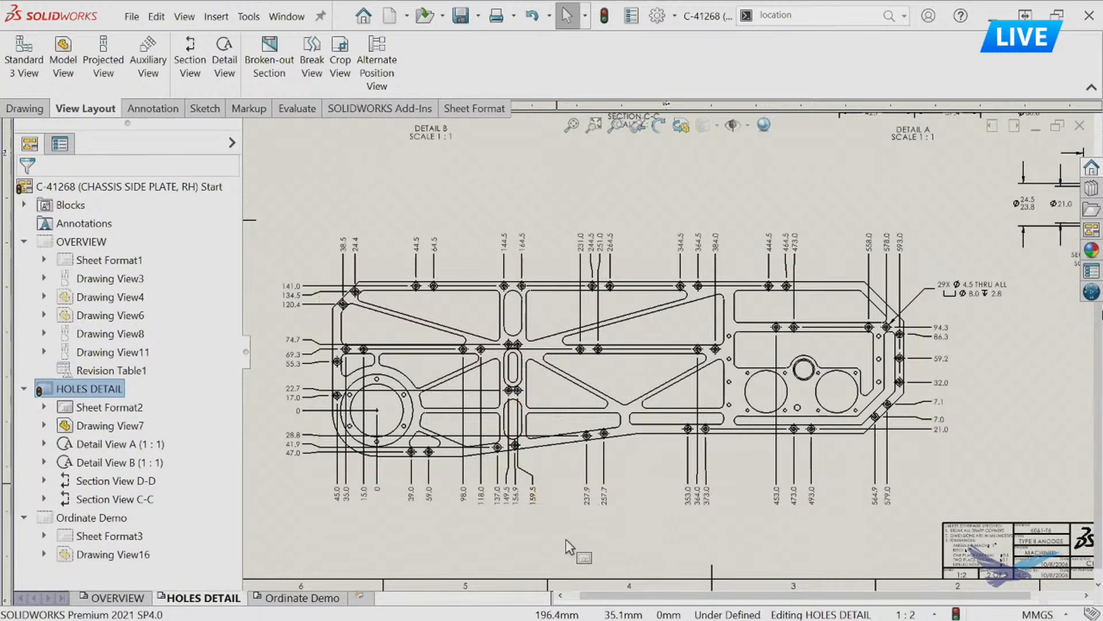
# On the Ordinate Demo sheet, start a horizontal ordinate dimension set with its zero at the large circle's center mark, placed below the plate.
pyautogui.click(297, 599)
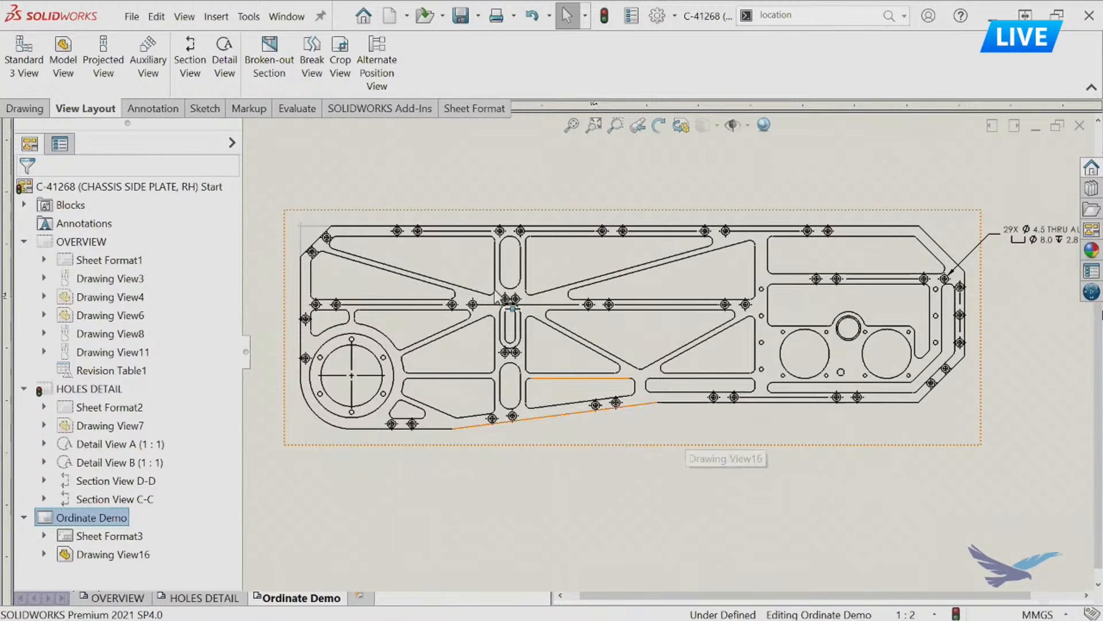
pyautogui.click(153, 109)
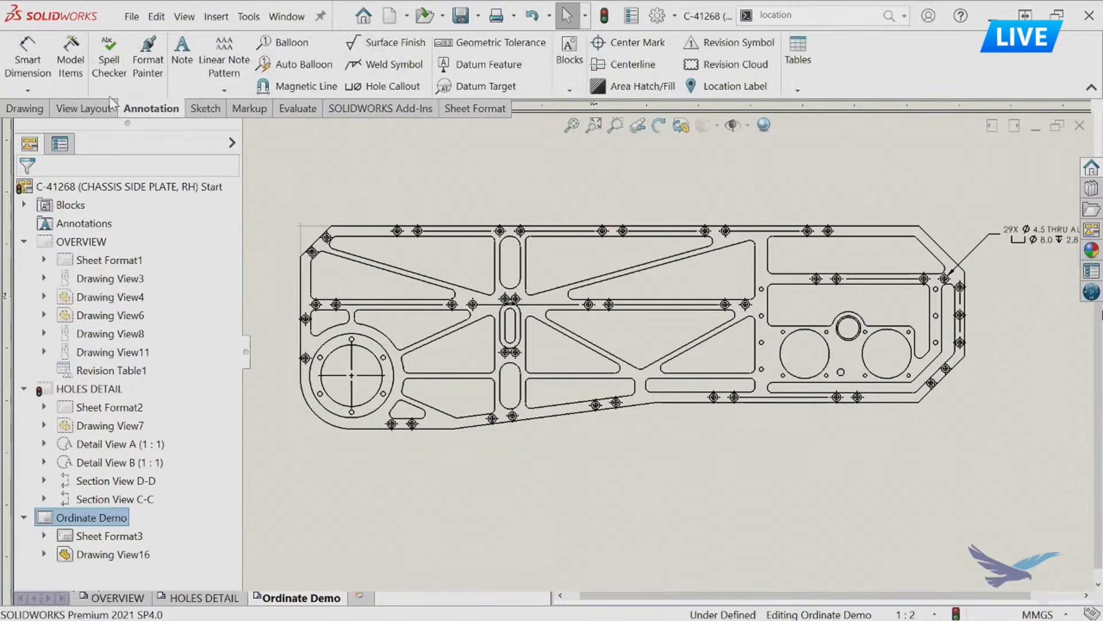
pyautogui.click(27, 92)
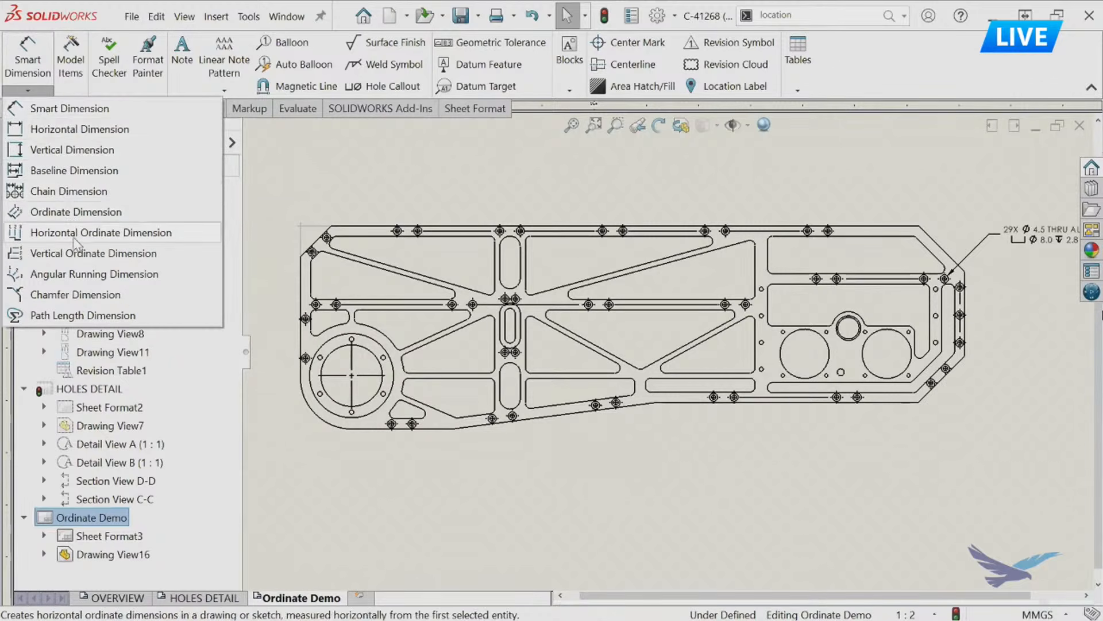
pyautogui.click(81, 233)
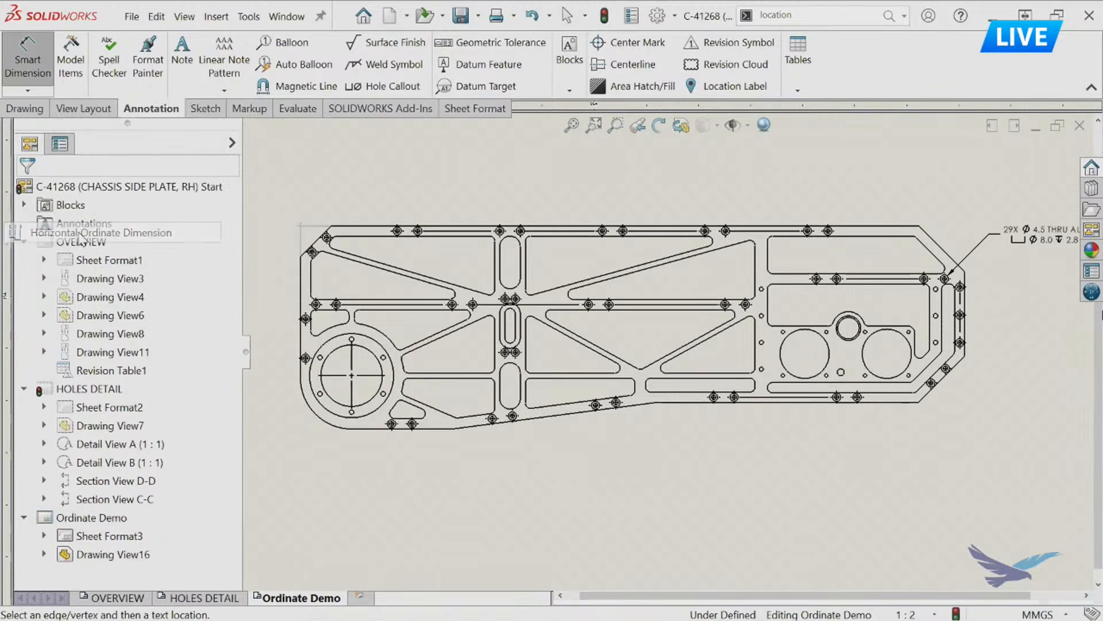
pyautogui.click(351, 411)
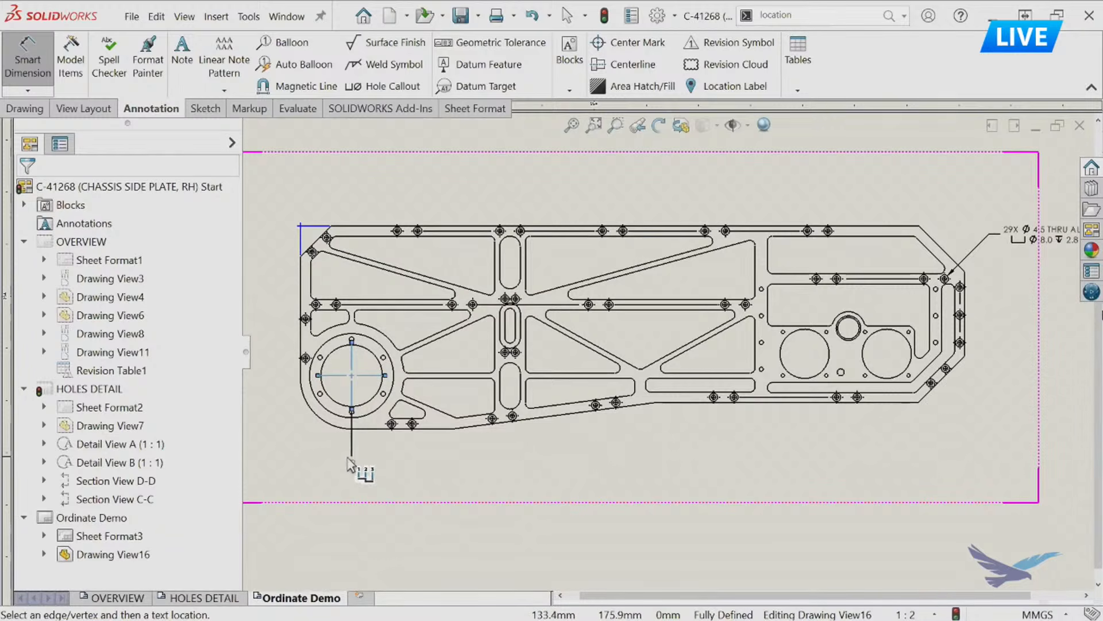
pyautogui.click(356, 460)
# Add horizontal ordinate dimensions to the two lower-edge holes beside the large circle and the two middle-rib holes left of the central slots.
pyautogui.scroll(3, 368, 454)
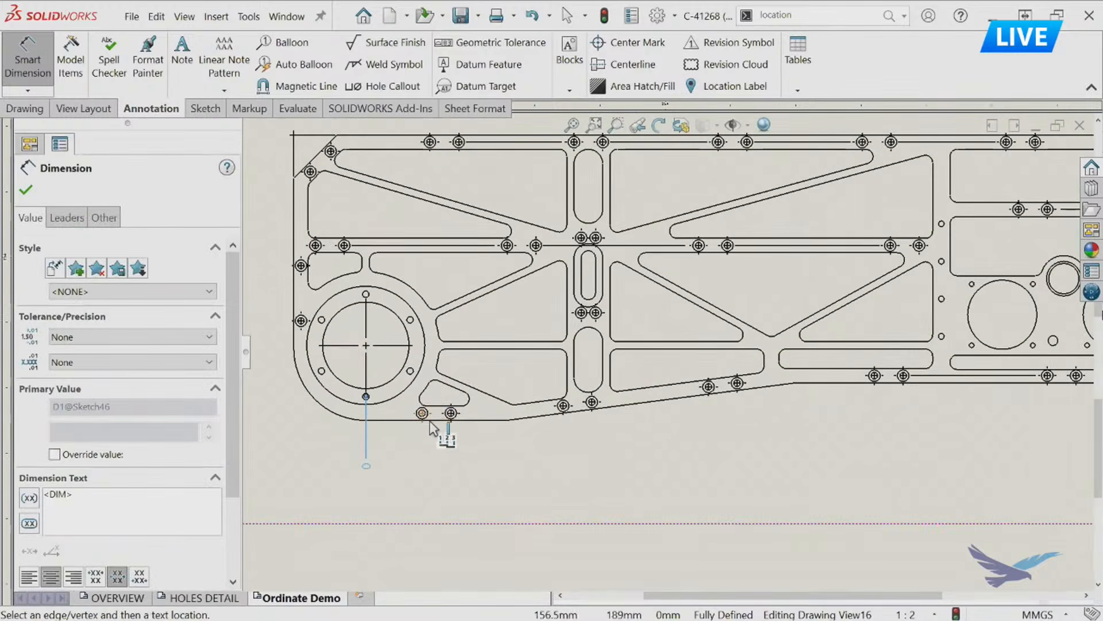
pyautogui.click(434, 413)
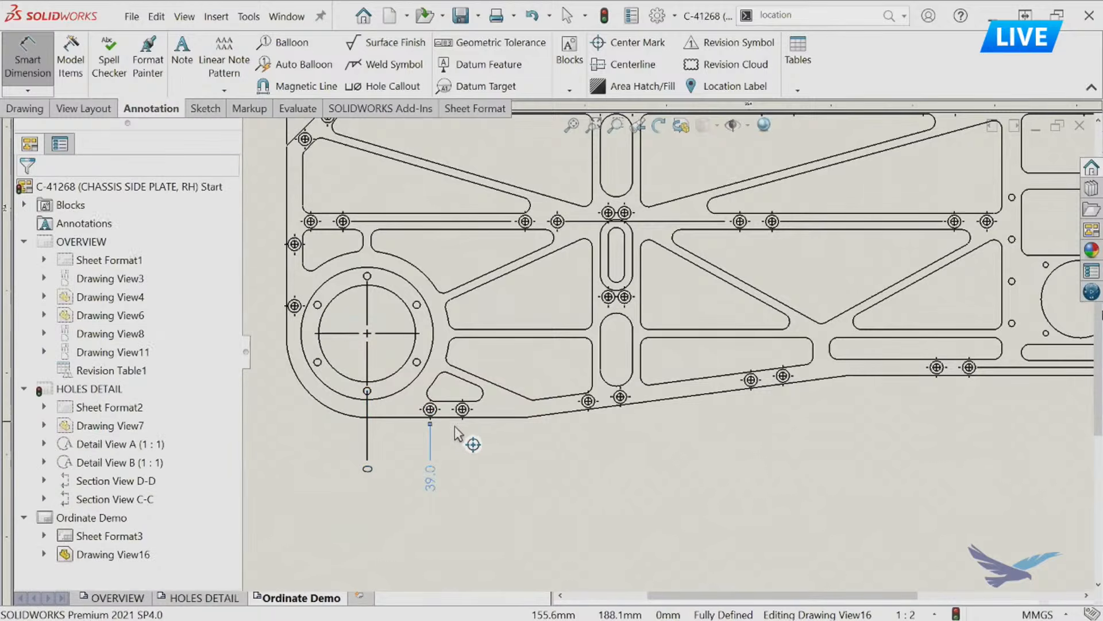
pyautogui.click(461, 424)
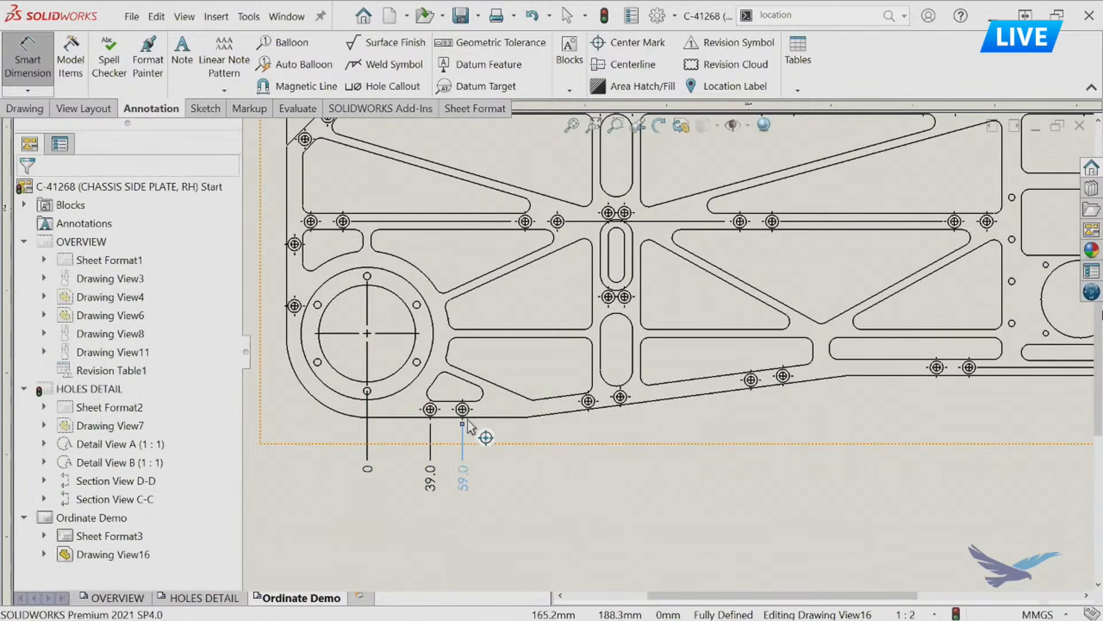
pyautogui.click(524, 233)
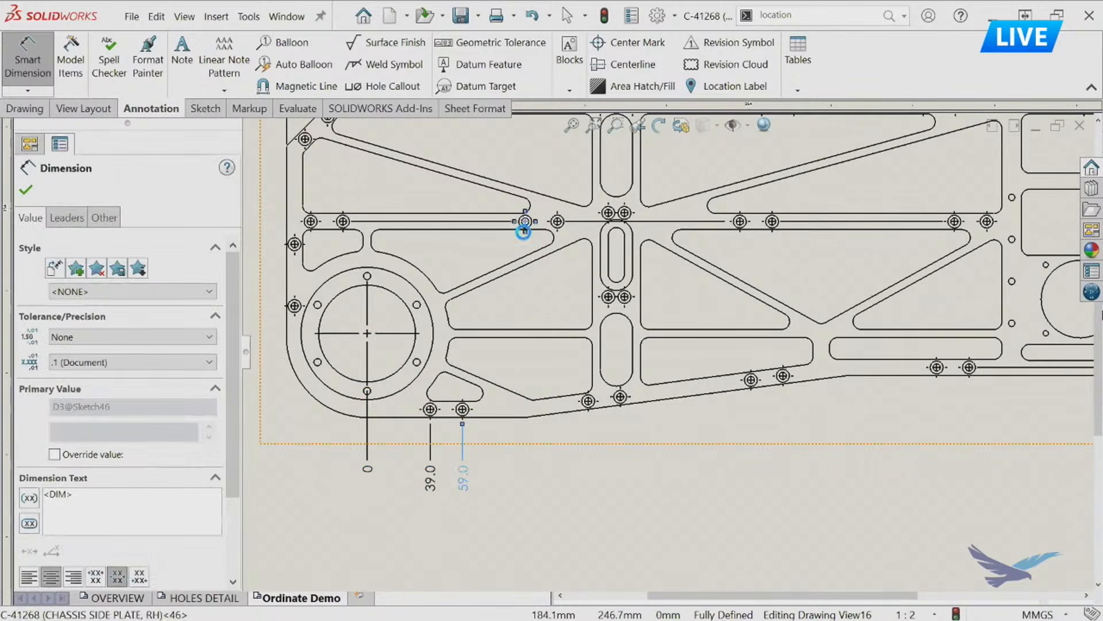
pyautogui.click(559, 235)
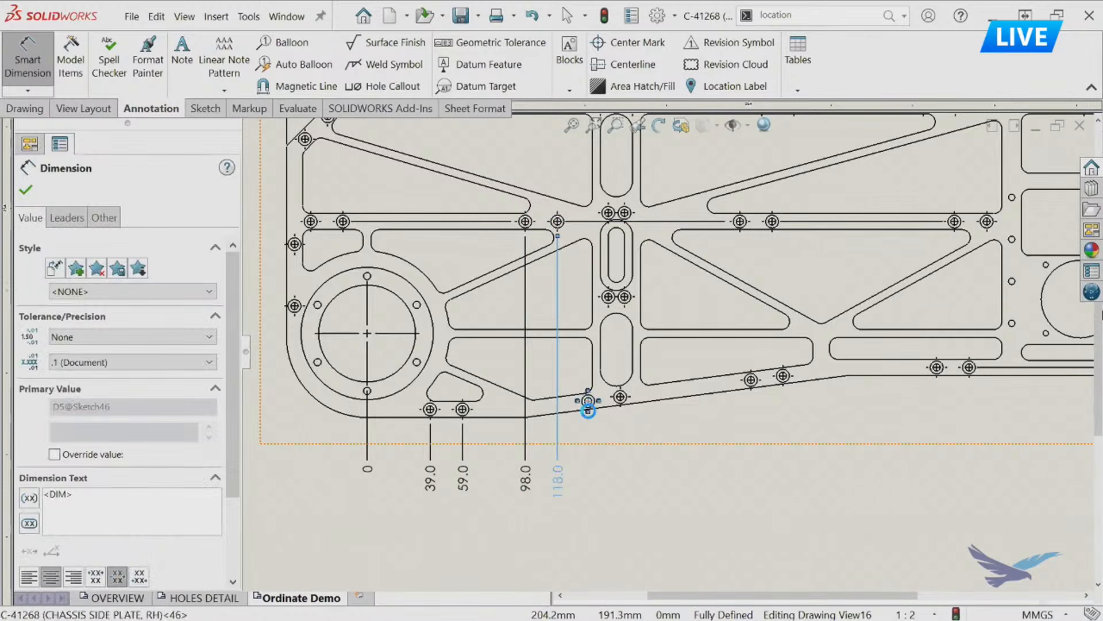
# Add horizontal ordinate dimensions to the two lower-edge holes at the central vertical rib and the two holes between its slots.
pyautogui.click(587, 409)
pyautogui.click(622, 409)
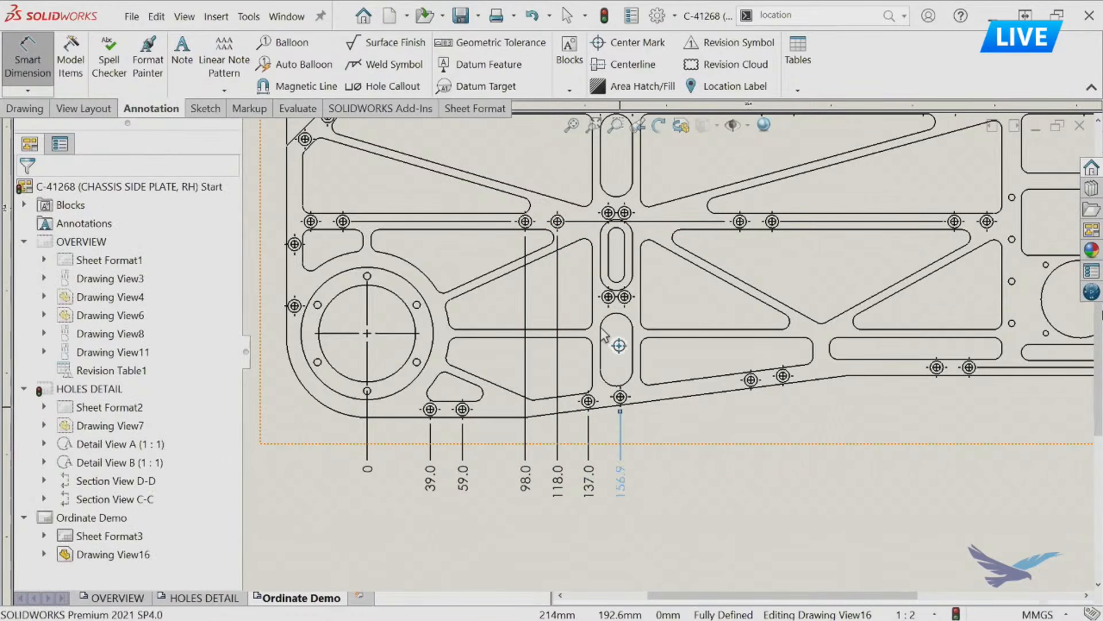
pyautogui.click(609, 310)
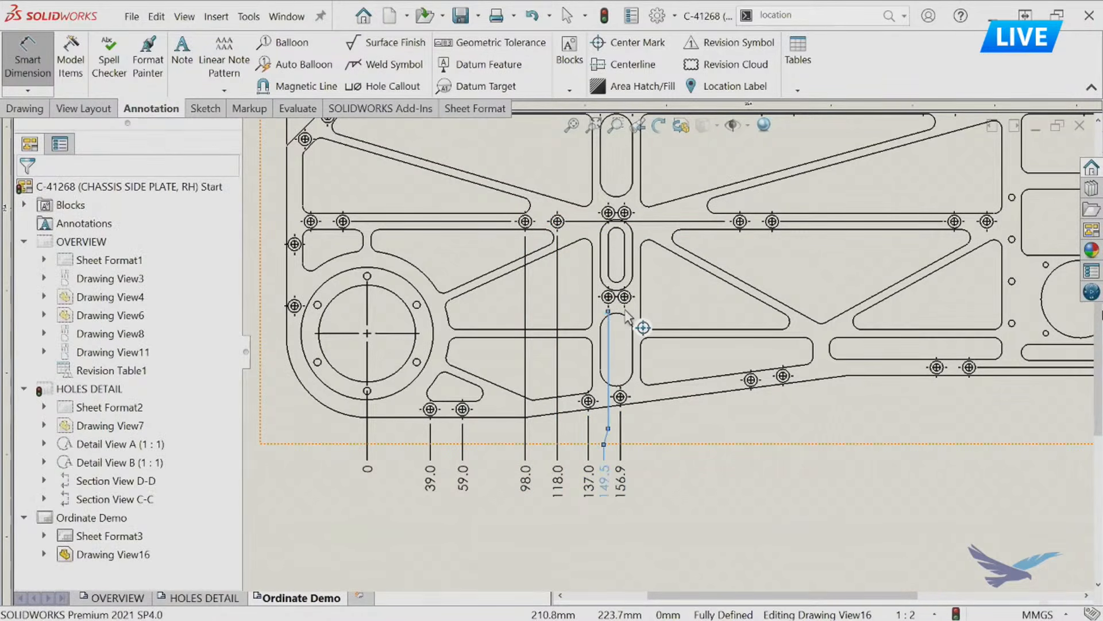
pyautogui.click(624, 311)
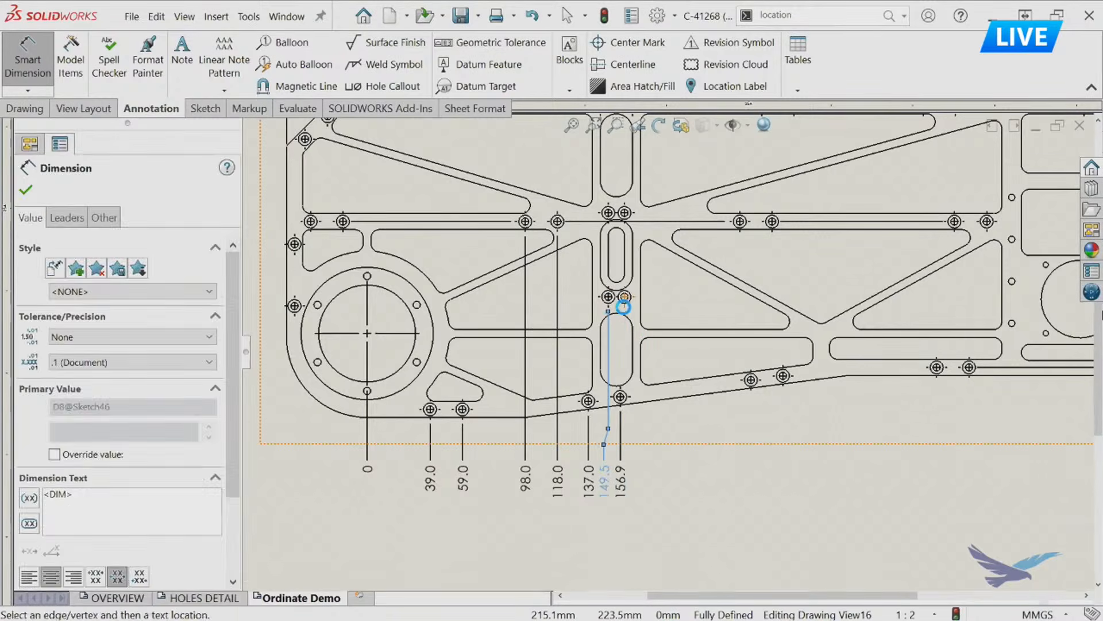
# Extend the horizontal ordinate dimensions to the next four lower-edge holes right of the central rib, and end the dimensioning.
pyautogui.click(750, 386)
pyautogui.click(784, 388)
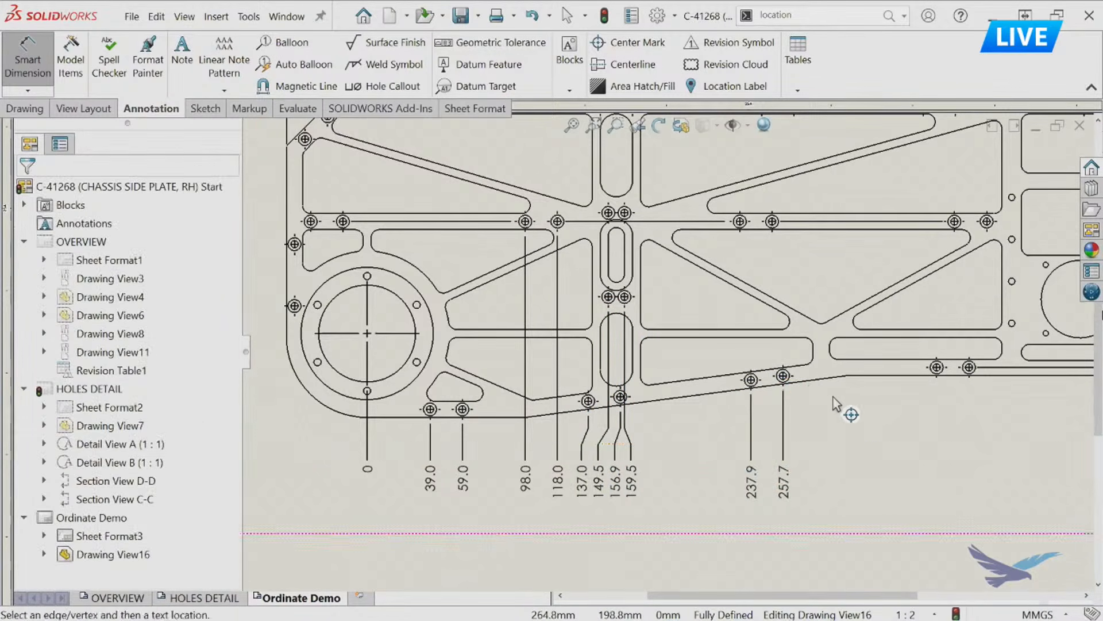
pyautogui.moveTo(852, 407); pyautogui.dragTo(782, 414, button='middle')
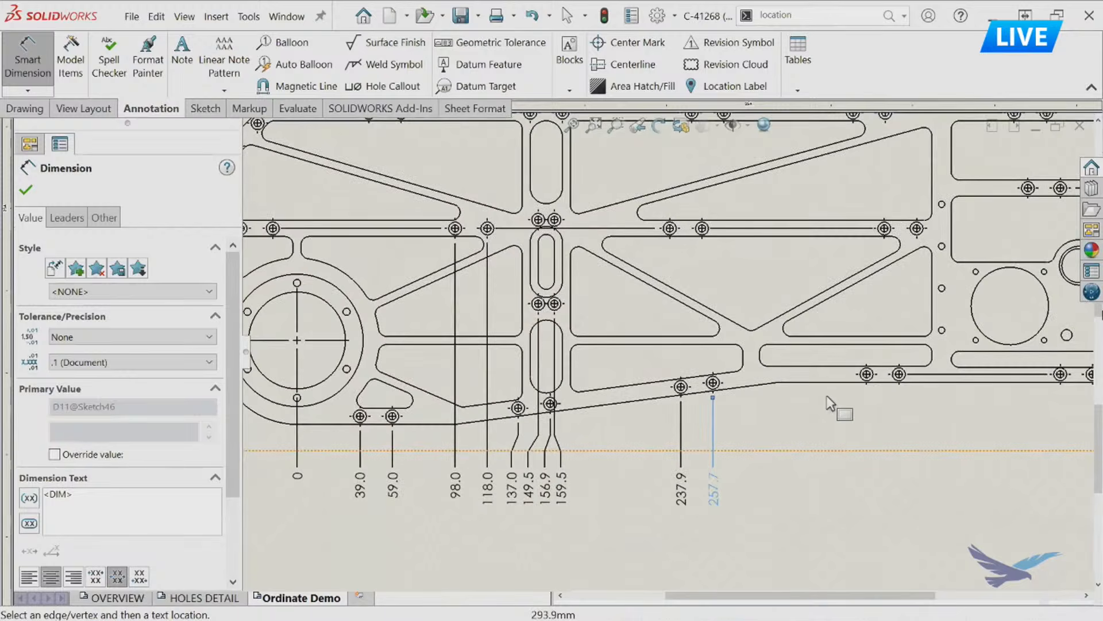
pyautogui.click(865, 386)
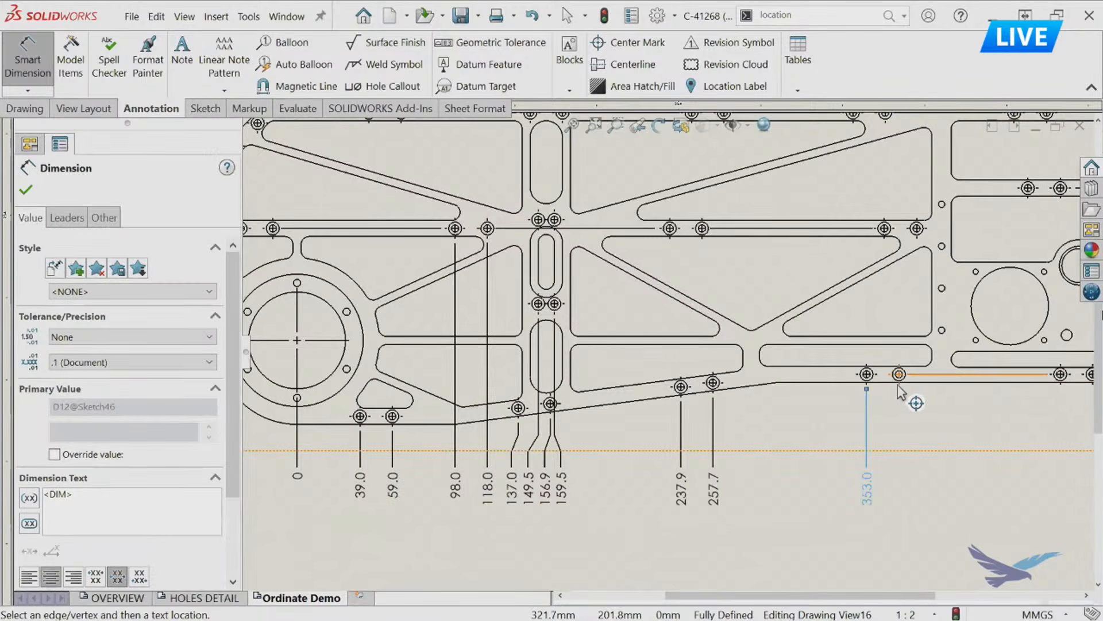
pyautogui.click(900, 388)
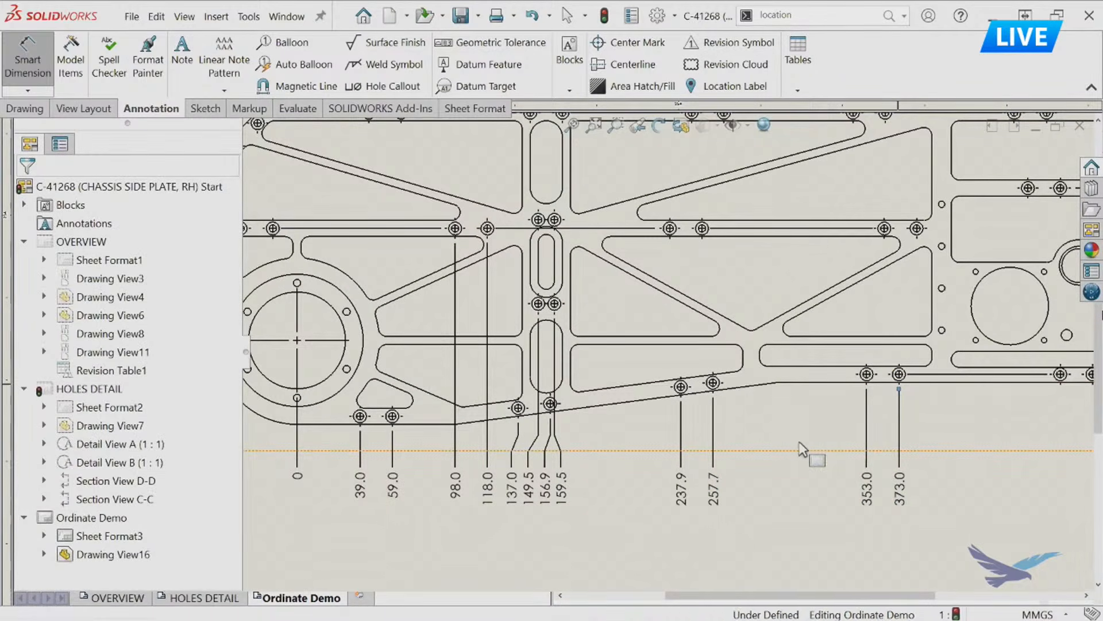
pyautogui.press('Escape')
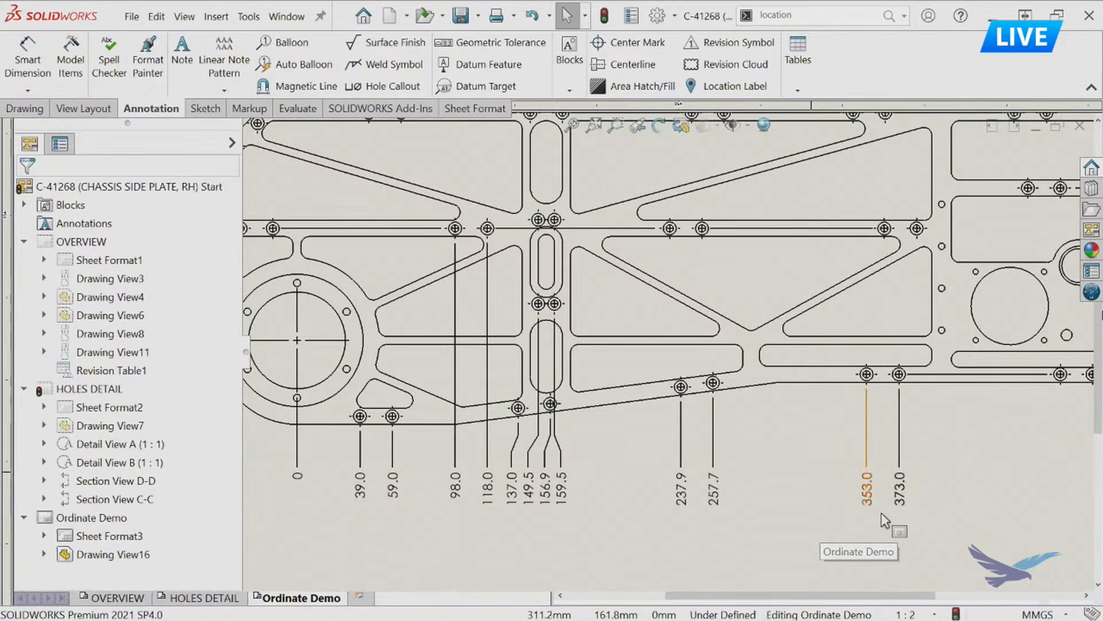
# Add to the existing horizontal ordinate set the next two lower-edge holes, the two middle-rib holes above the 373.0 dimension, and the upper-edge hole right of the central slot.
pyautogui.click(38, 91)
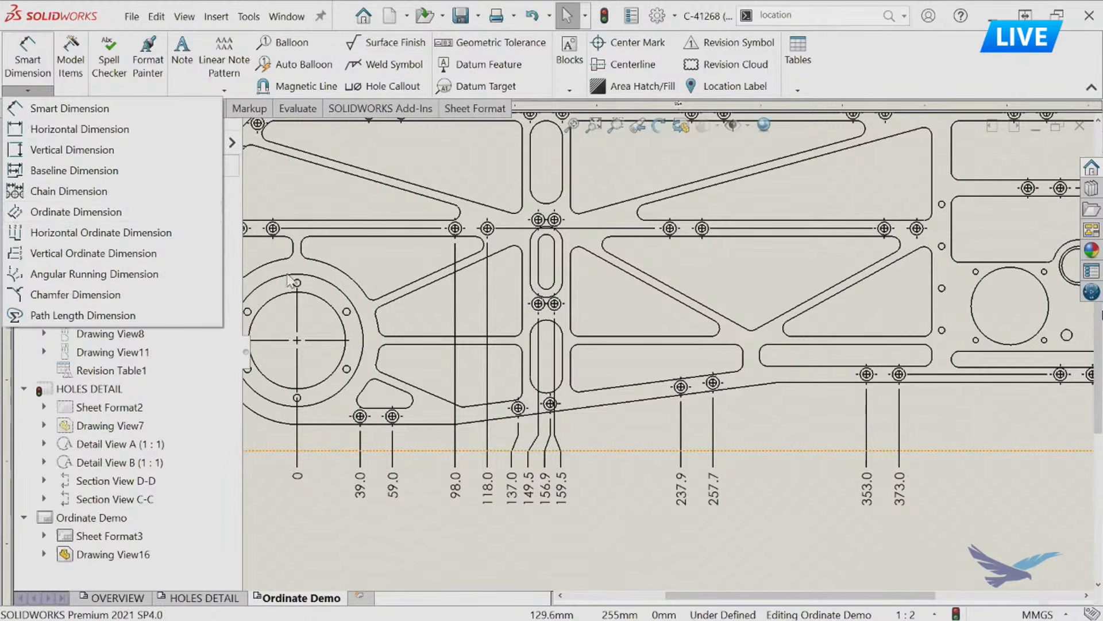
pyautogui.click(992, 550)
pyautogui.scroll(3, 919, 506)
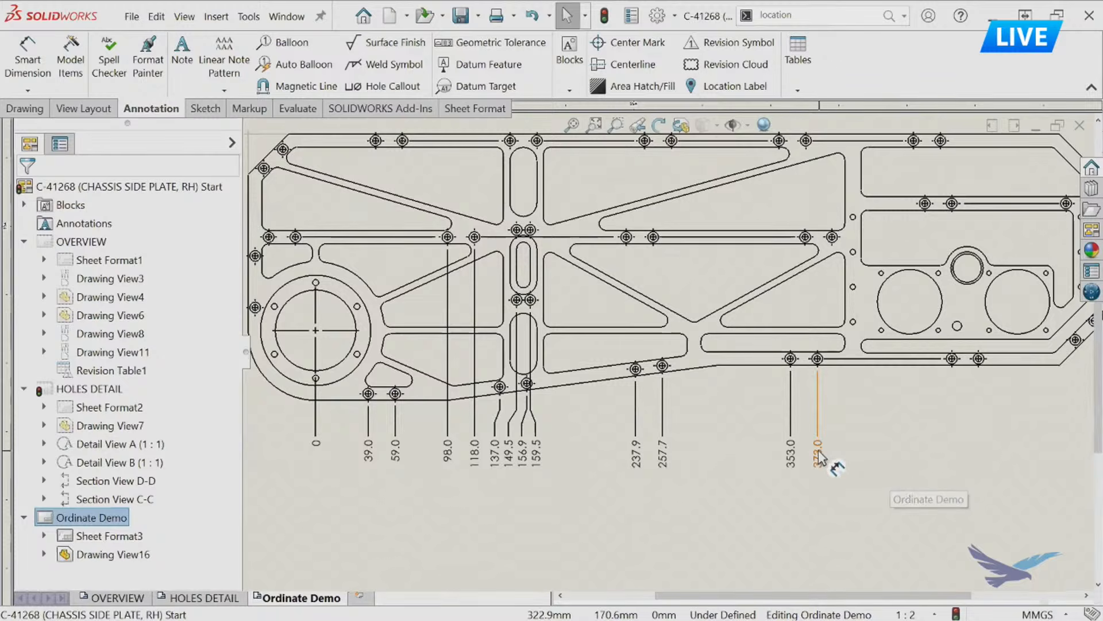
pyautogui.click(819, 454)
pyautogui.rightClick(819, 450)
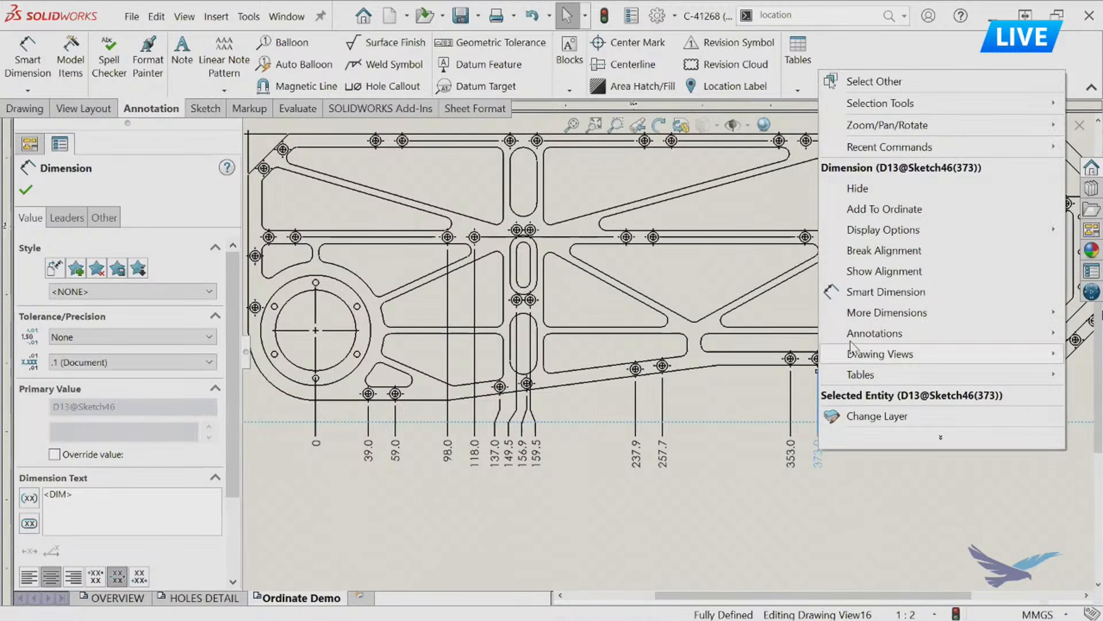
pyautogui.click(885, 210)
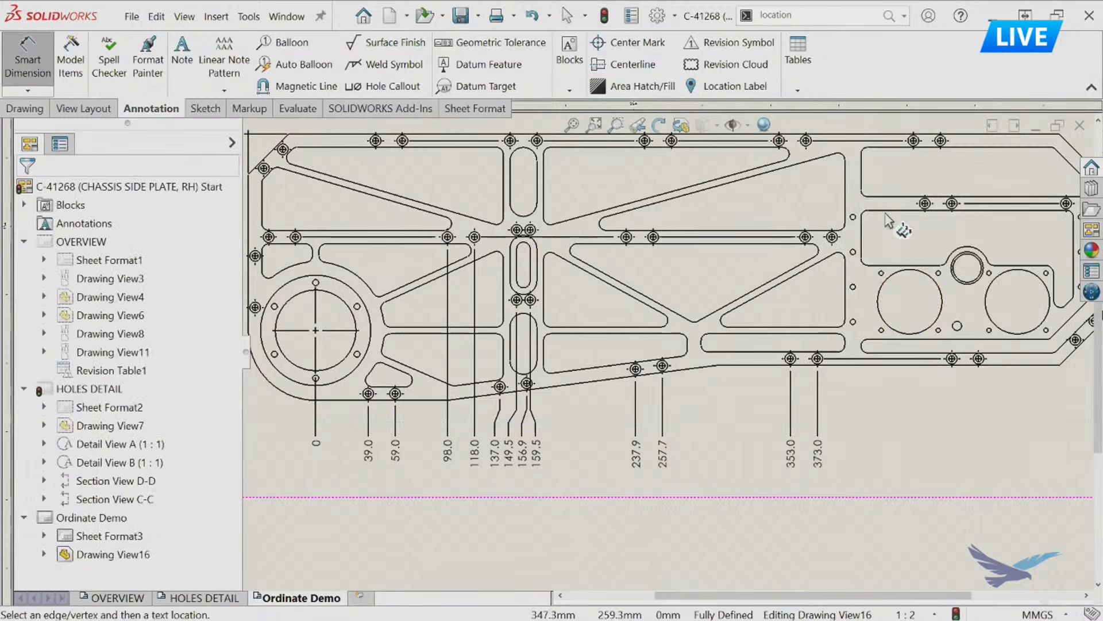
pyautogui.click(952, 358)
pyautogui.click(979, 361)
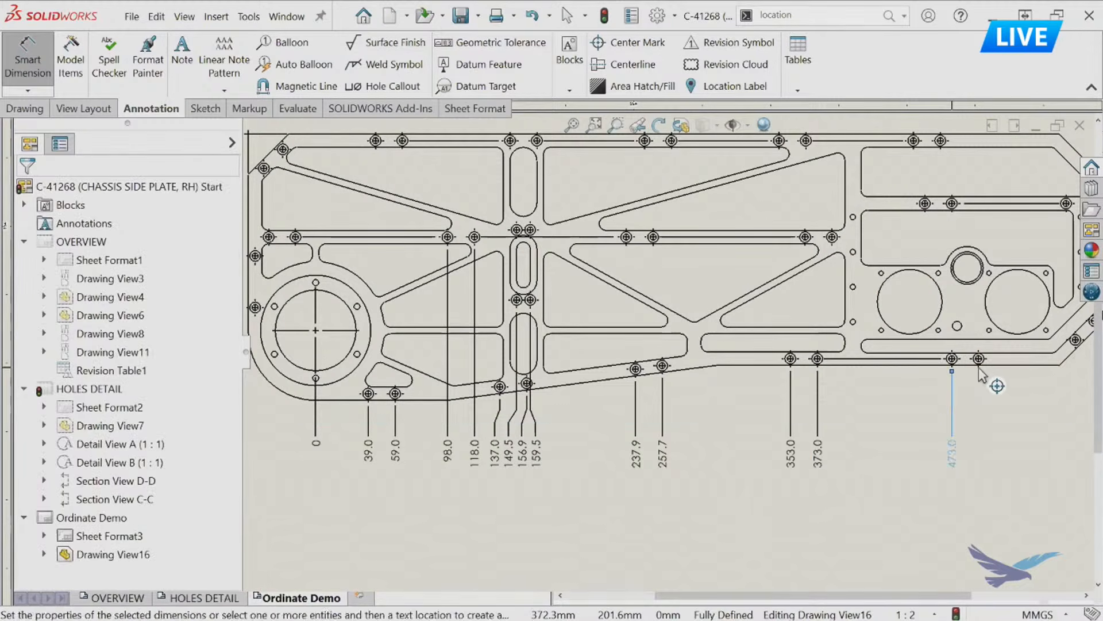
pyautogui.click(832, 238)
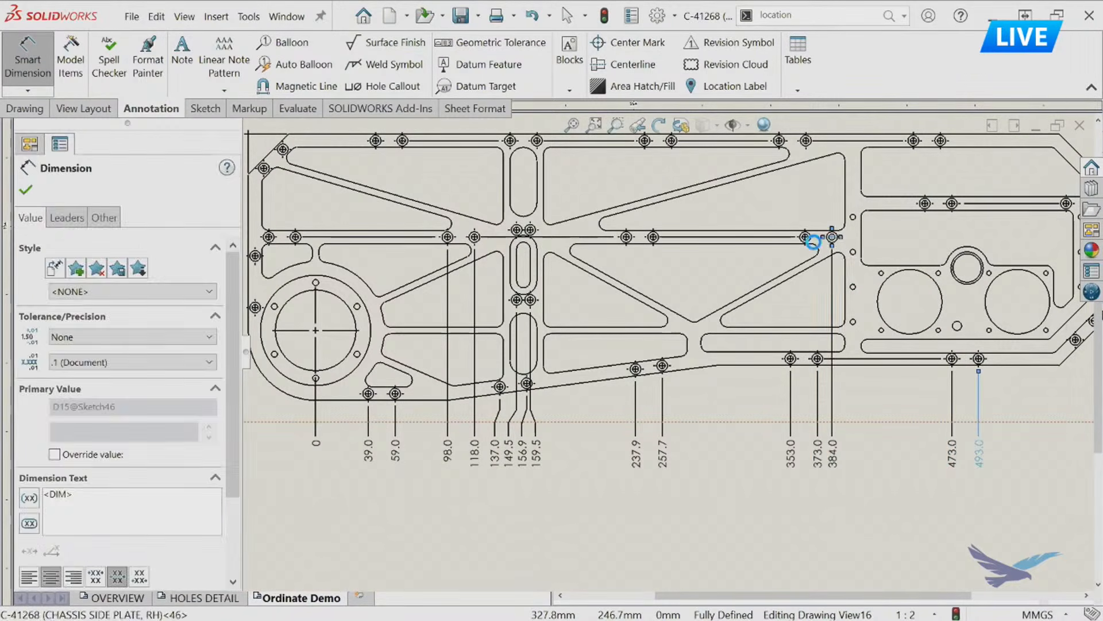
pyautogui.click(805, 238)
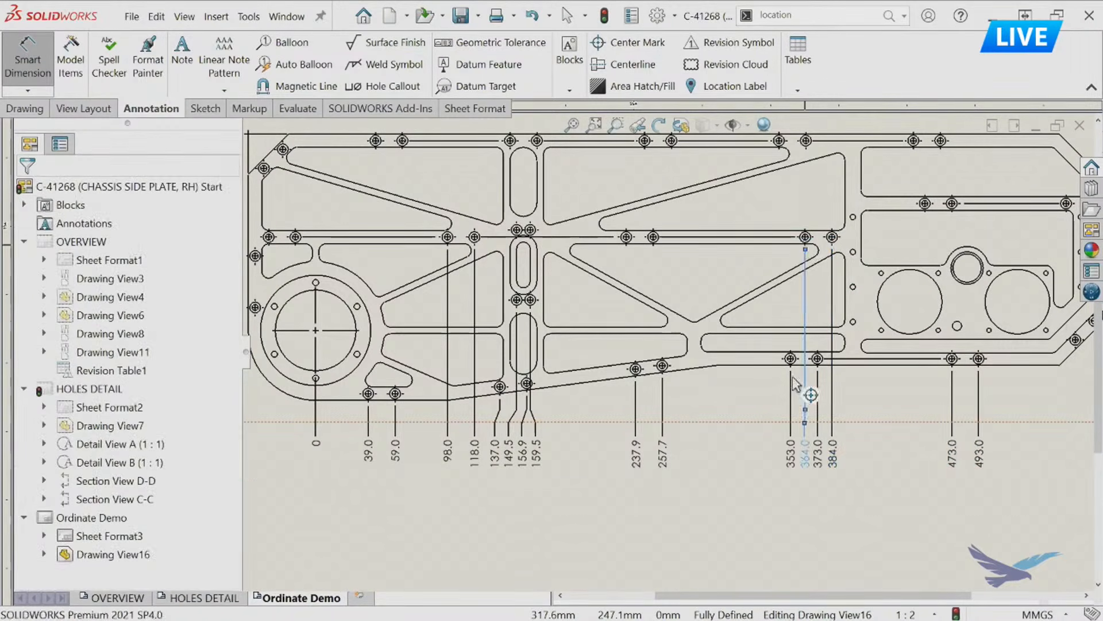
pyautogui.click(538, 149)
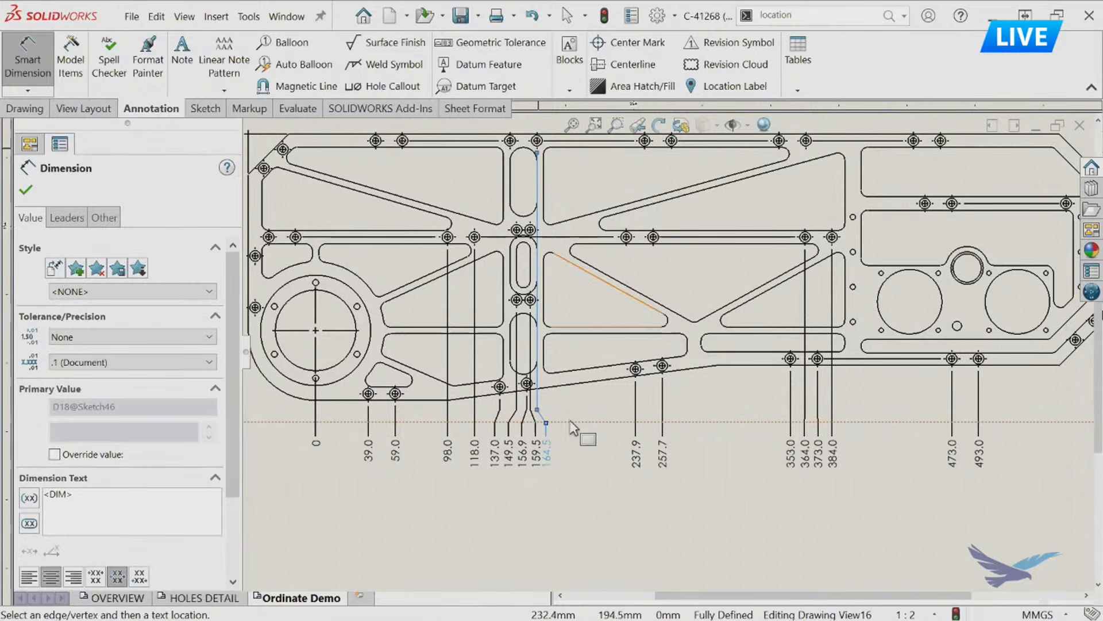
pyautogui.press('Escape')
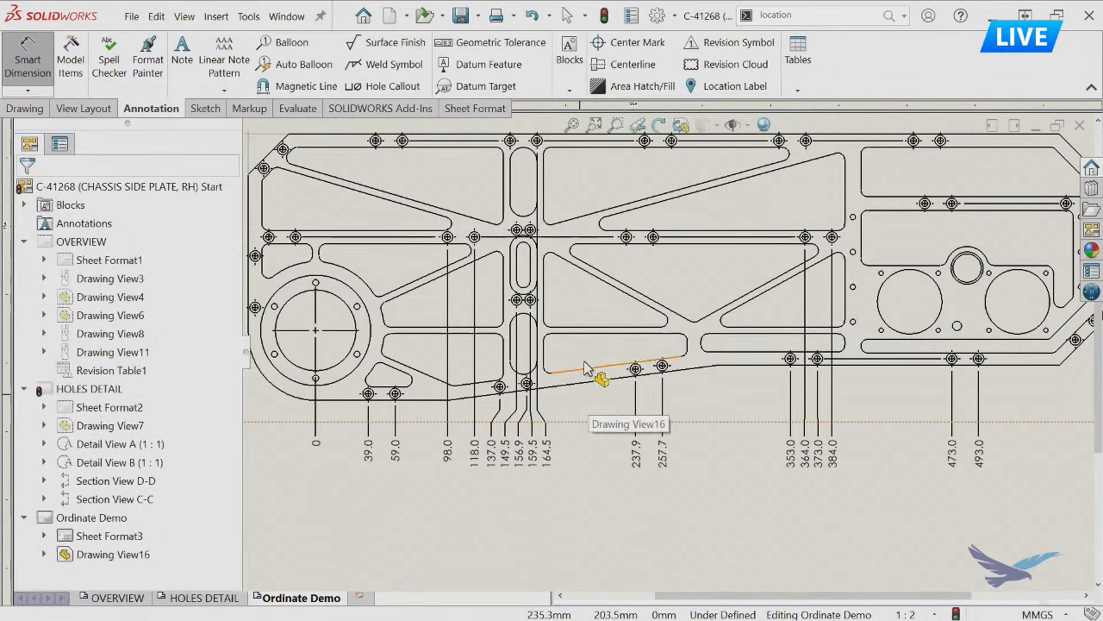
# Break the alignment of the 164.5 ordinate dimension and move it above the plate, next to its upper-edge hole.
pyautogui.moveTo(591, 370); pyautogui.dragTo(647, 416, button='middle')
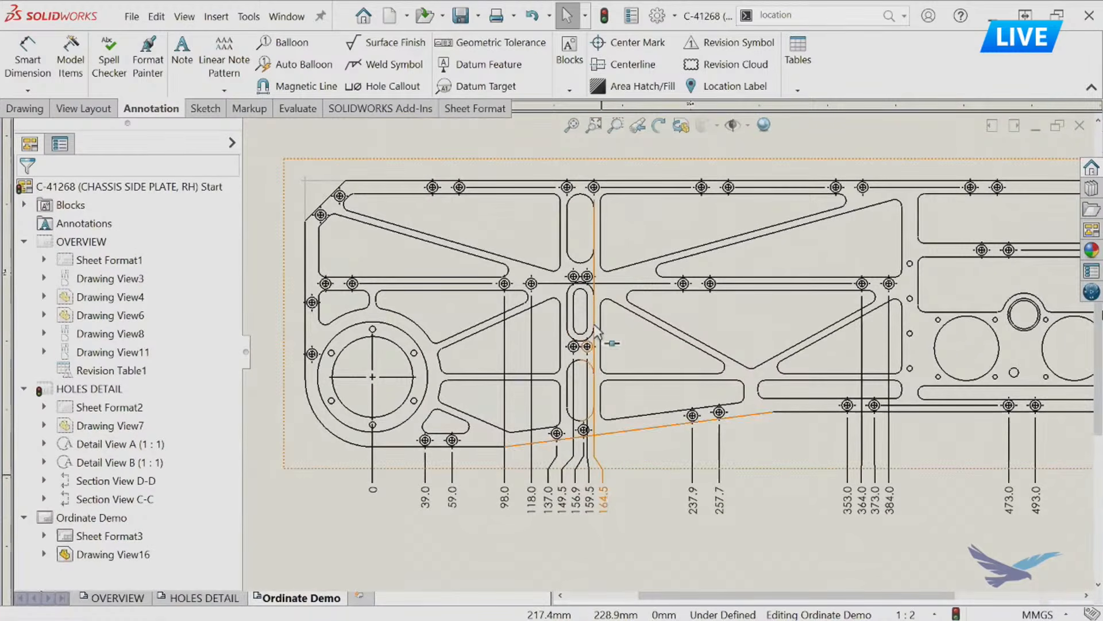
pyautogui.click(603, 499)
pyautogui.rightClick(606, 505)
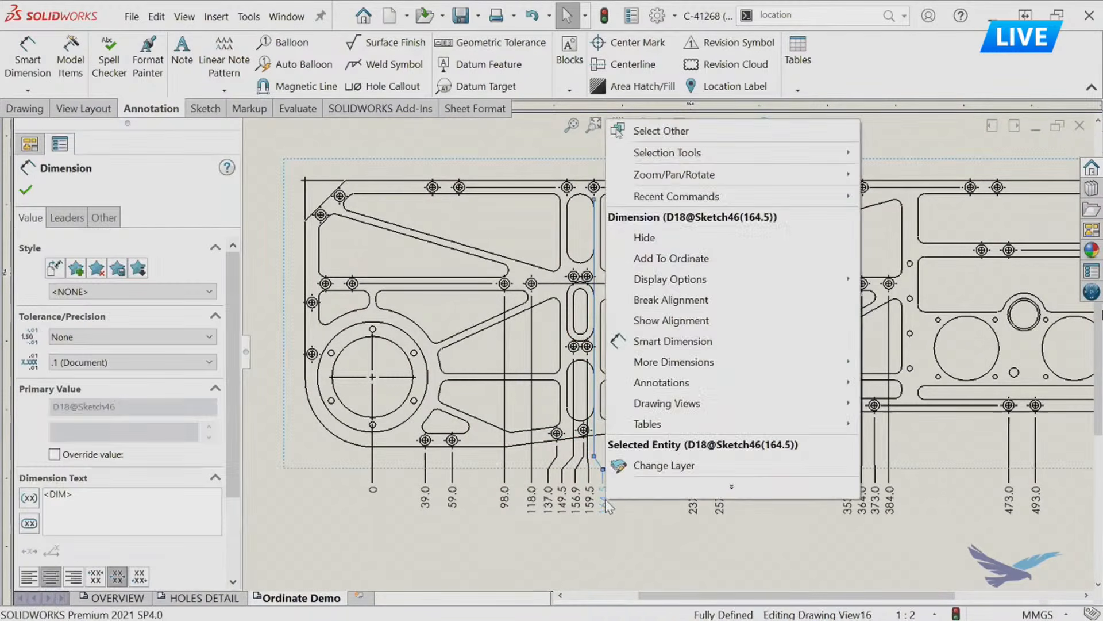
pyautogui.click(665, 299)
pyautogui.moveTo(607, 506); pyautogui.dragTo(599, 153)
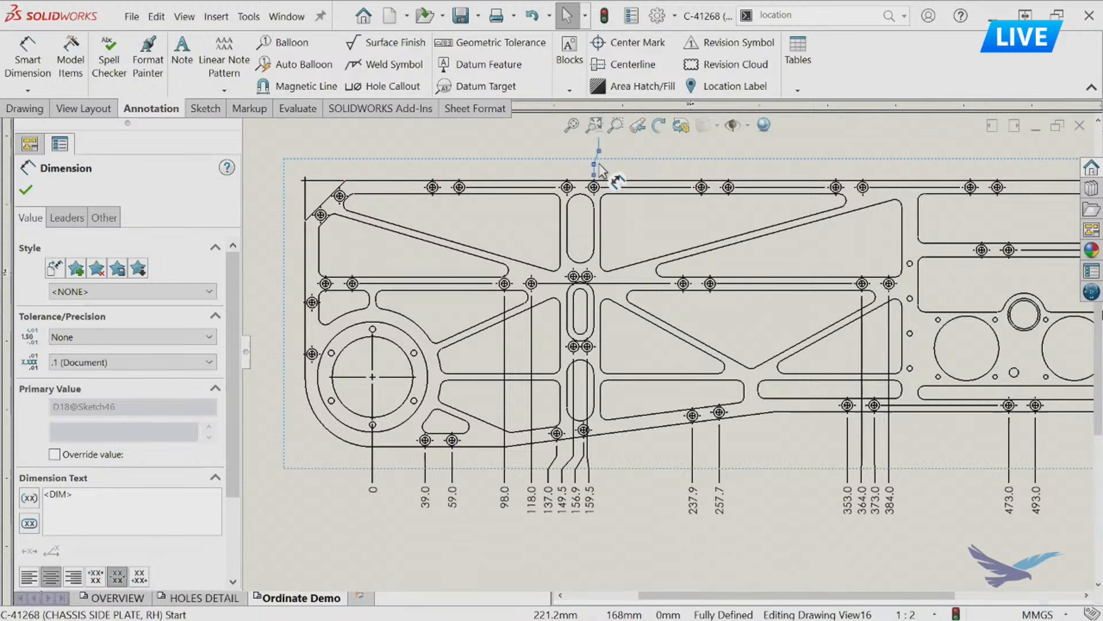
pyautogui.click(631, 526)
pyautogui.moveTo(626, 470); pyautogui.dragTo(630, 498, button='middle')
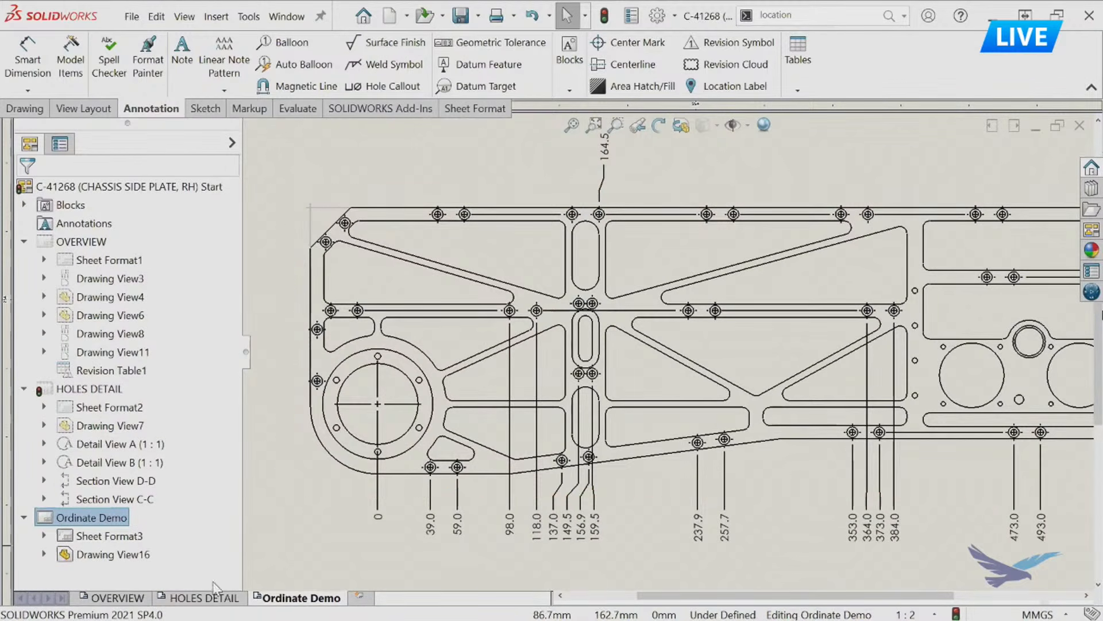
# On the HOLES DETAIL sheet, examine the ordinate dimensions arranged above and below the plate.
pyautogui.click(213, 599)
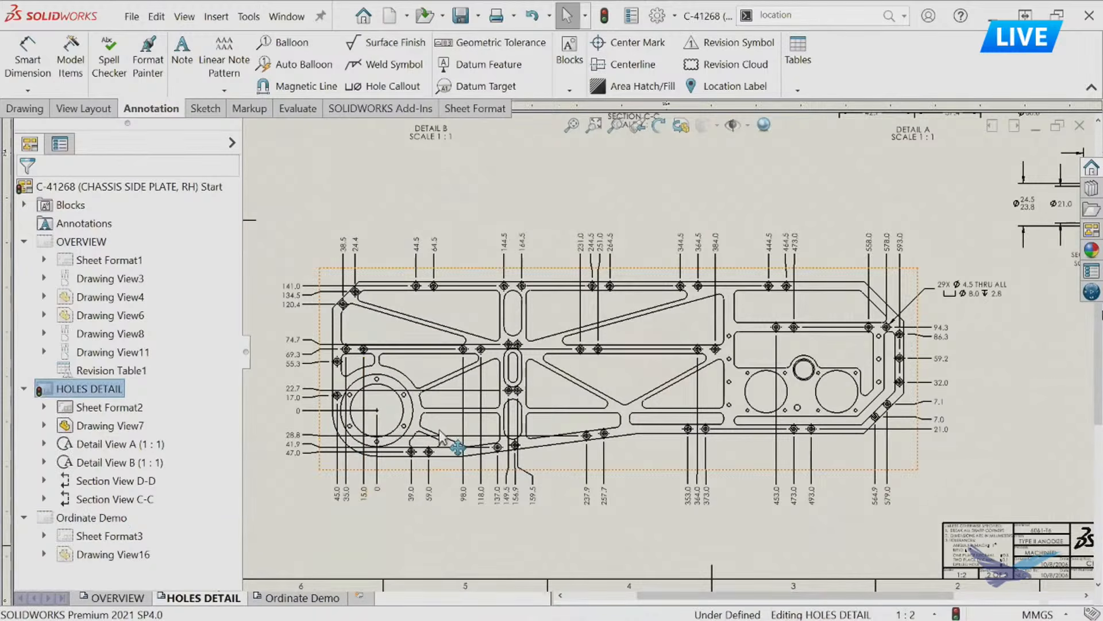
pyautogui.scroll(-1, 445, 430)
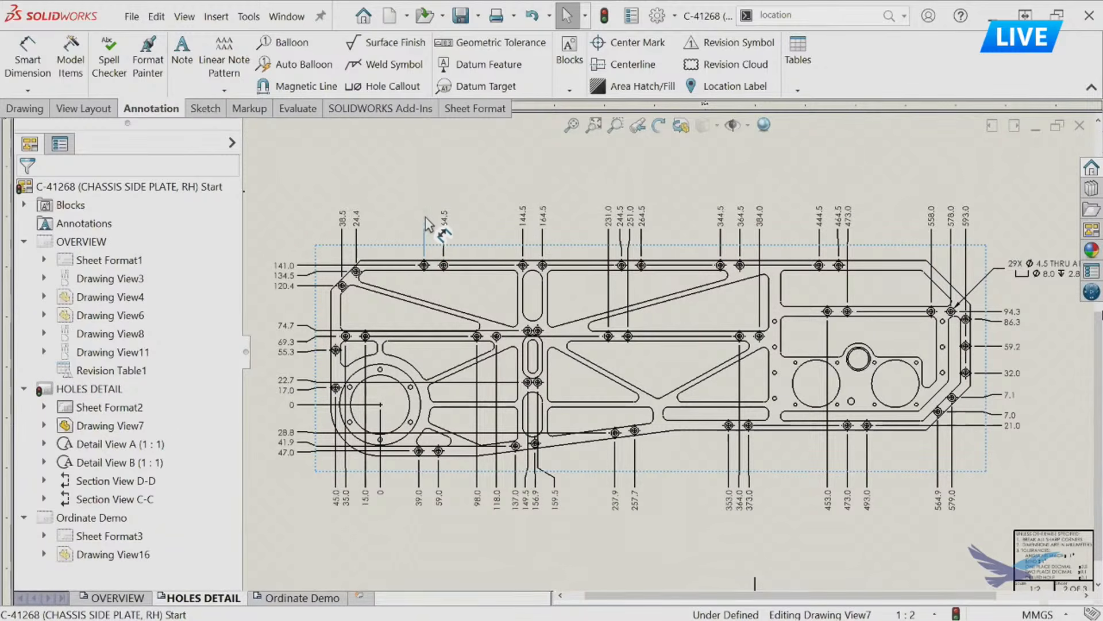
pyautogui.click(425, 216)
pyautogui.moveTo(419, 498)
pyautogui.mouseDown()
pyautogui.moveTo(421, 526)
pyautogui.moveTo(422, 510)
pyautogui.mouseUp()
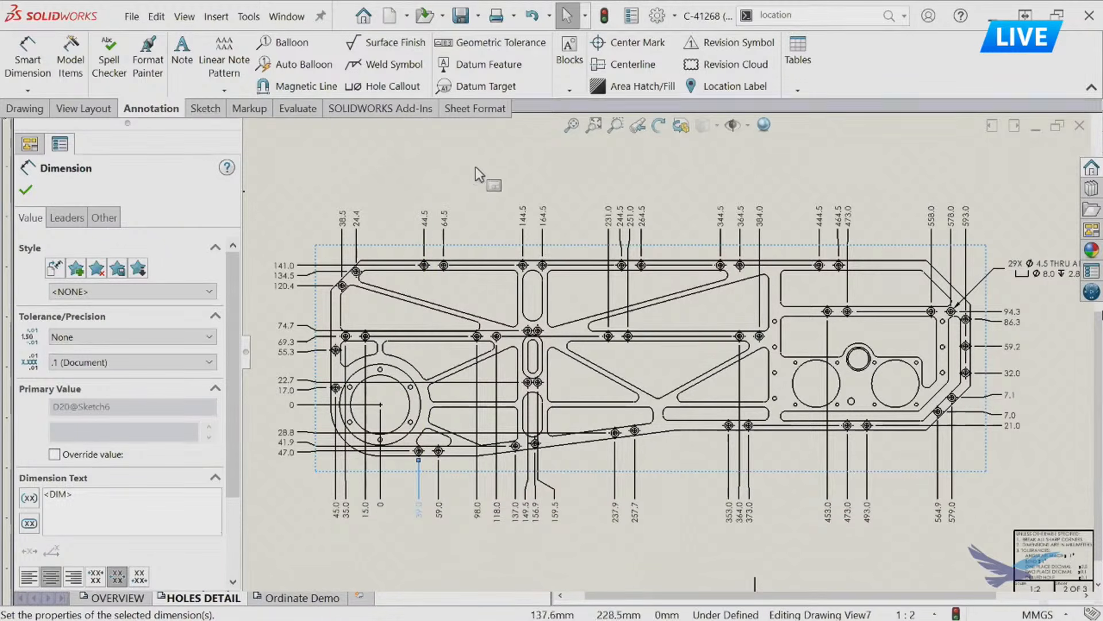
pyautogui.click(483, 191)
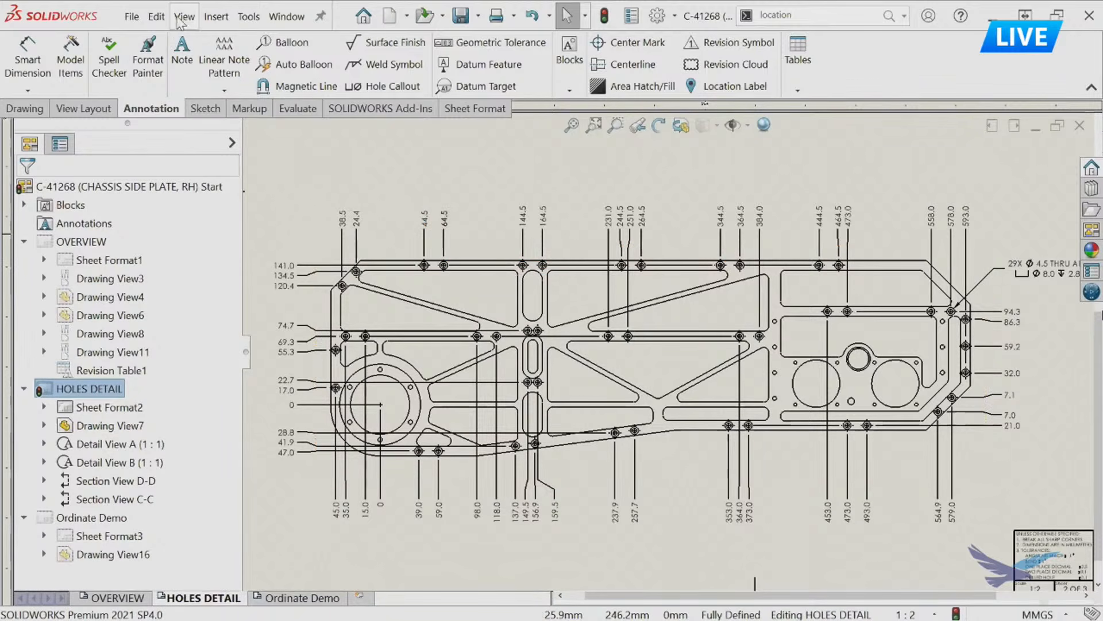
# Use the annotation visibility mode to hide and restore the 44.5 ordinate dimension, and return to the Ordinate Demo sheet.
pyautogui.click(184, 19)
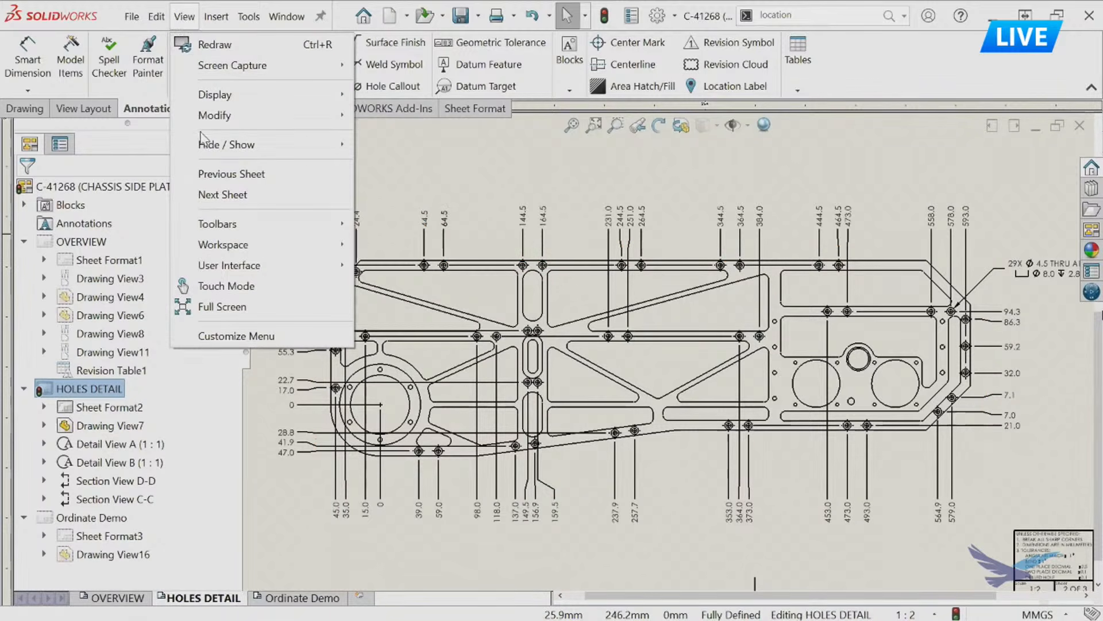
pyautogui.moveTo(208, 148)
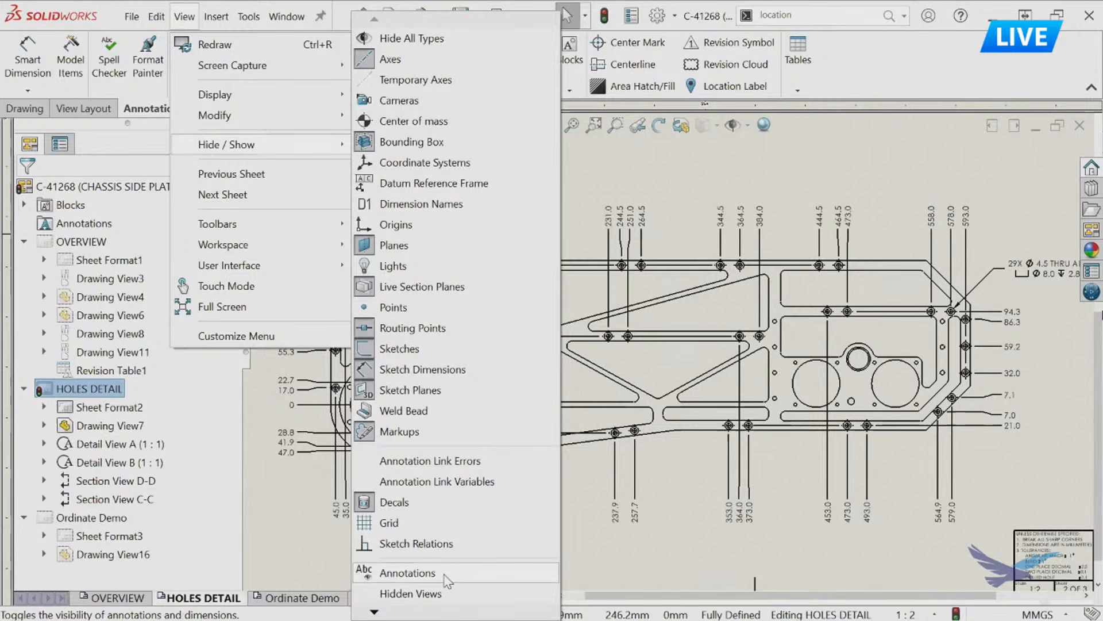
pyautogui.click(609, 558)
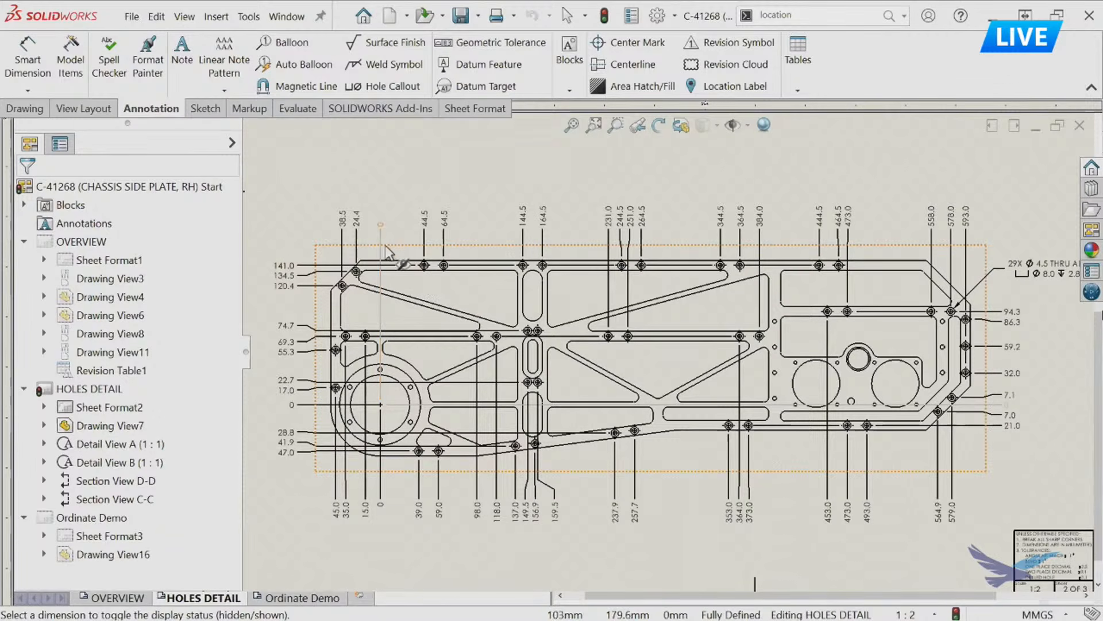
pyautogui.click(425, 235)
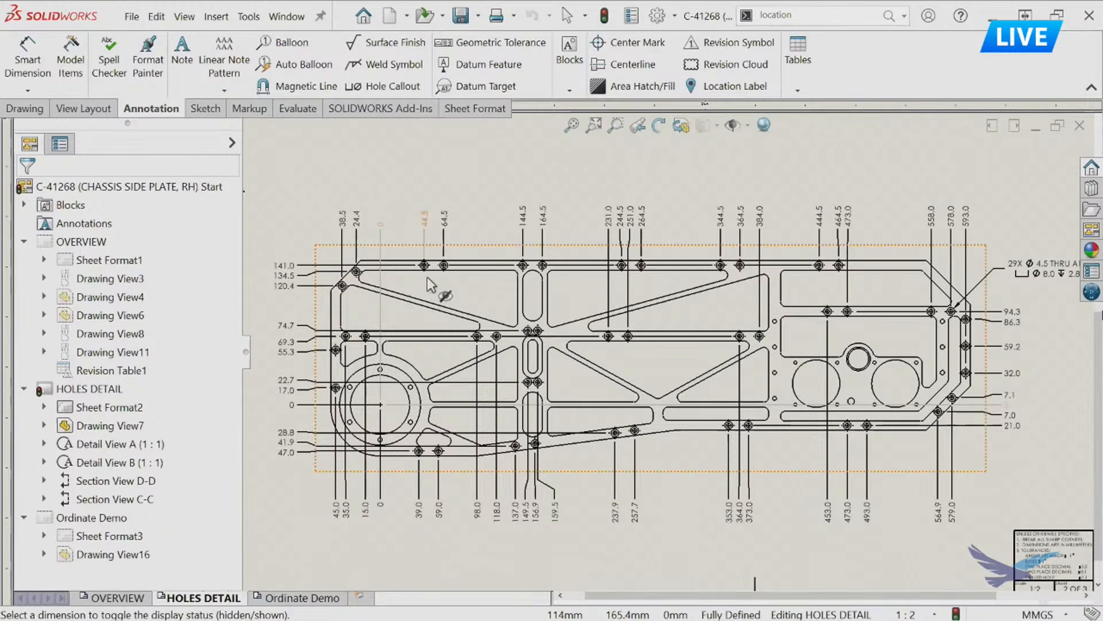
pyautogui.click(424, 232)
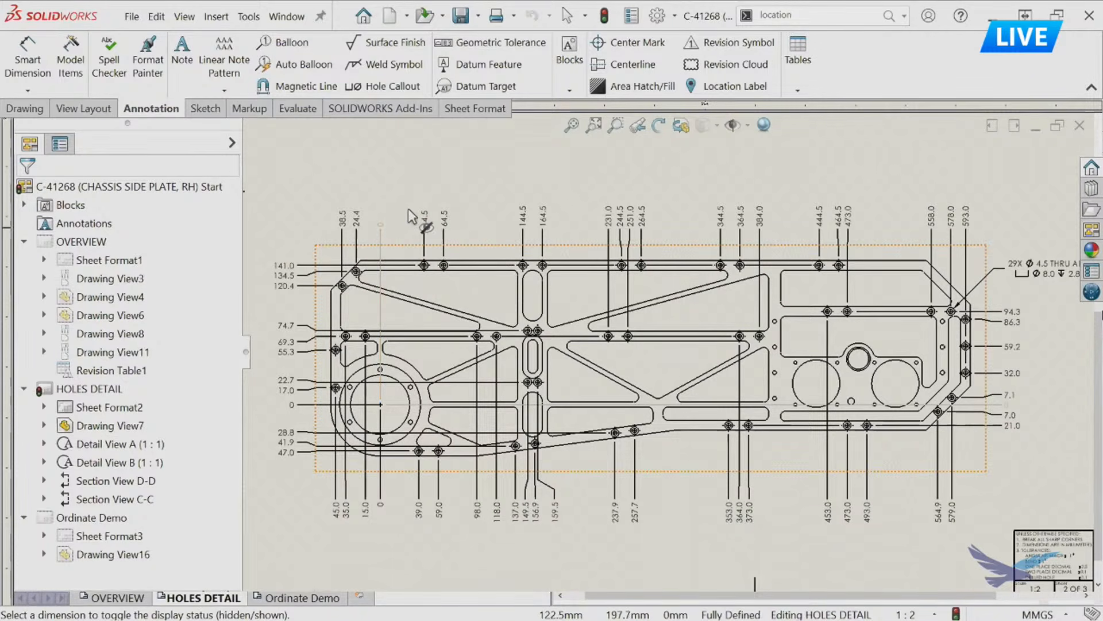
pyautogui.press('Escape')
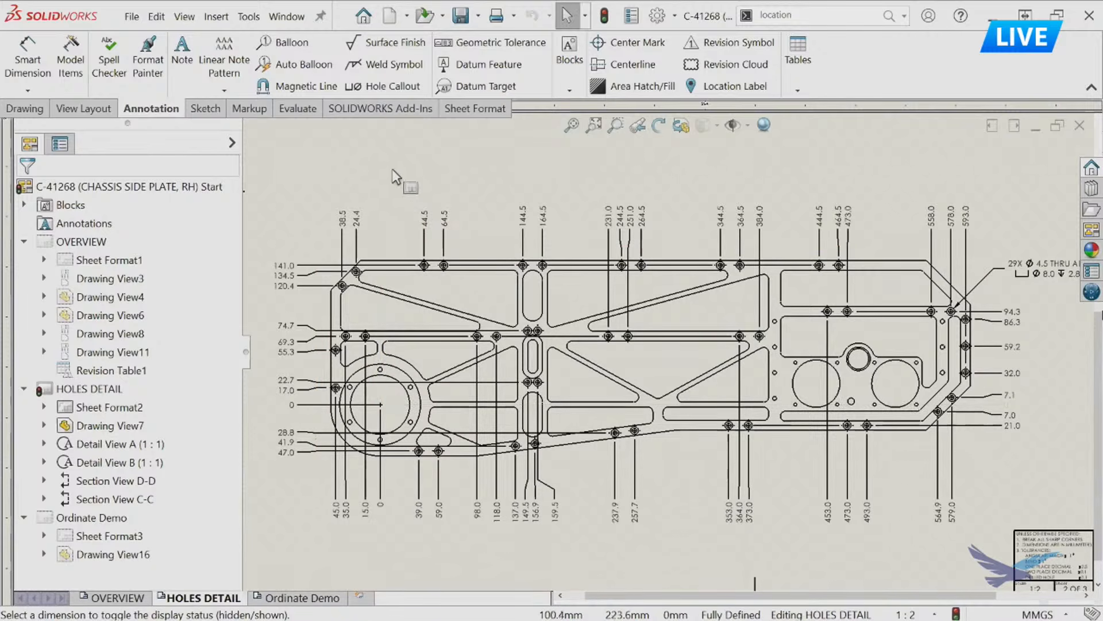
pyautogui.click(184, 16)
pyautogui.moveTo(241, 145)
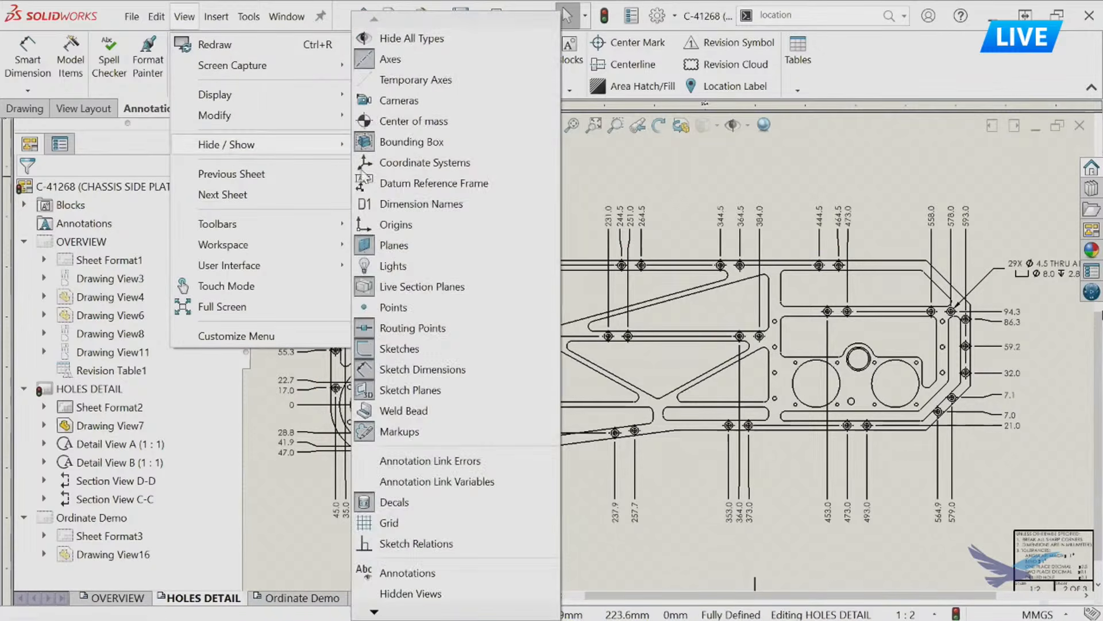
pyautogui.click(426, 573)
pyautogui.click(319, 598)
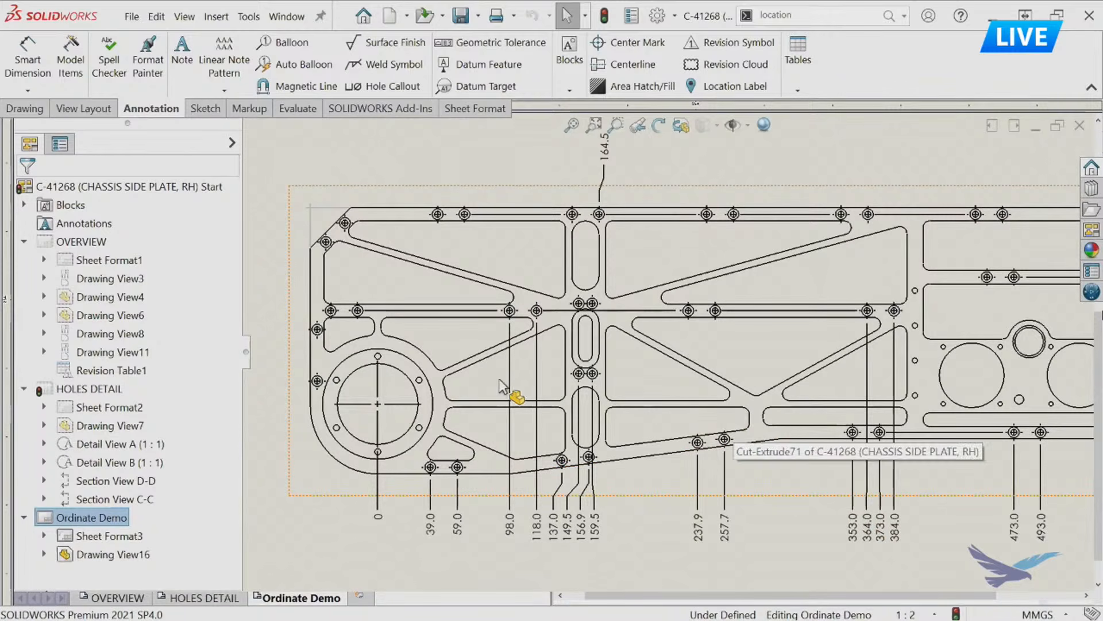
# Within Smart Dimension, use Find Intersection on the plate's straight left and bottom edges to mark the virtual sharp at the rounded corner.
pyautogui.moveTo(412, 303); pyautogui.dragTo(488, 315, button='middle')
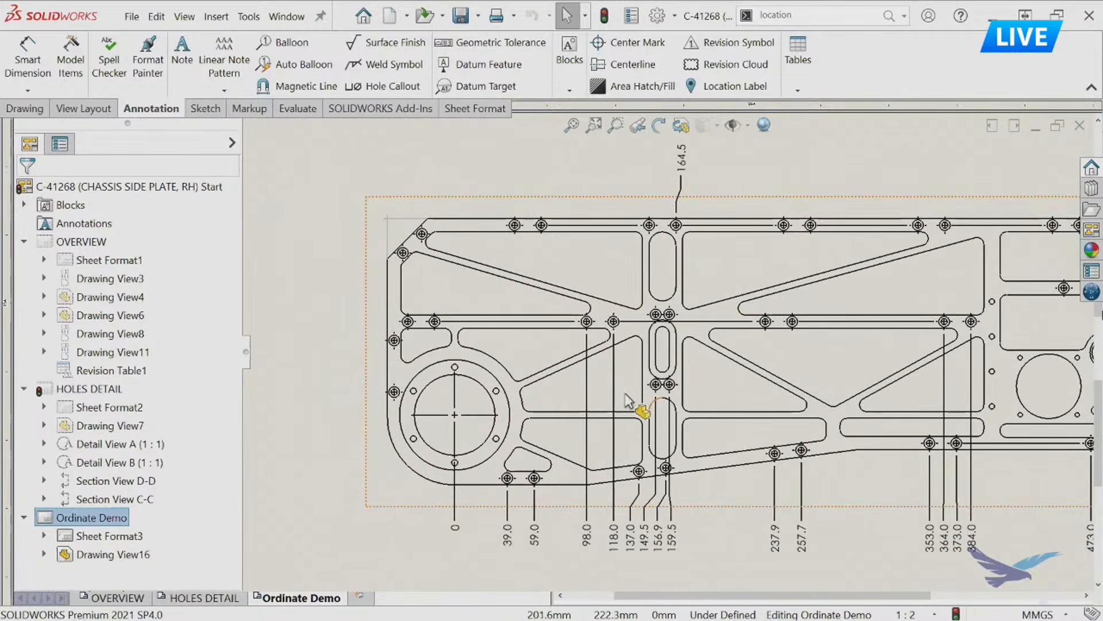
pyautogui.scroll(-2, 438, 270)
pyautogui.scroll(-2, 436, 230)
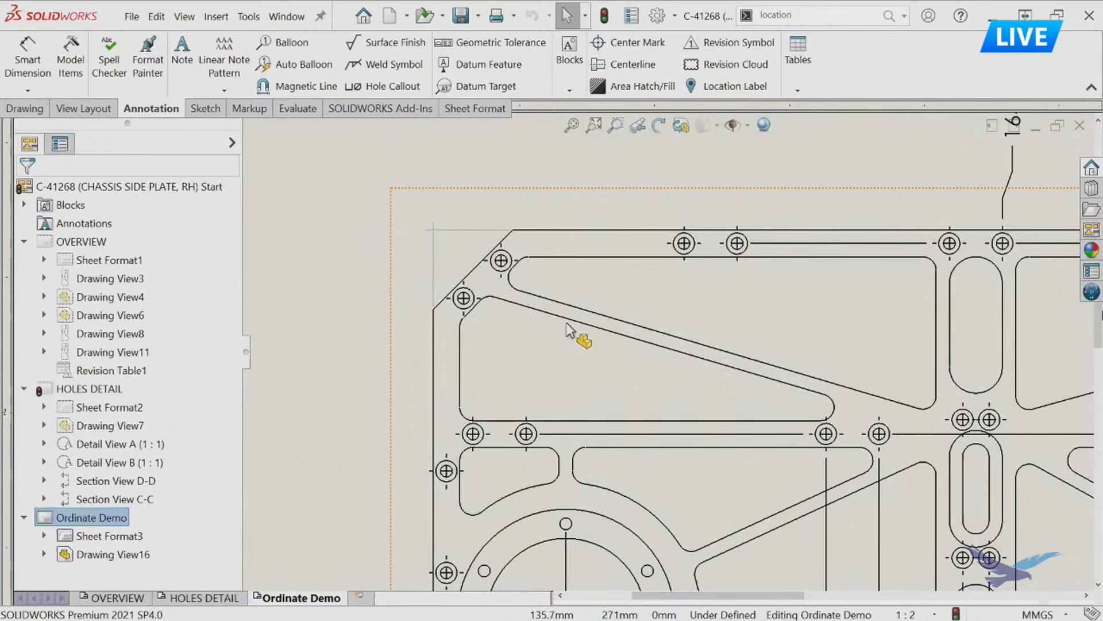
pyautogui.moveTo(558, 380); pyautogui.dragTo(532, 120, button='middle')
pyautogui.moveTo(508, 434); pyautogui.dragTo(521, 416, button='middle')
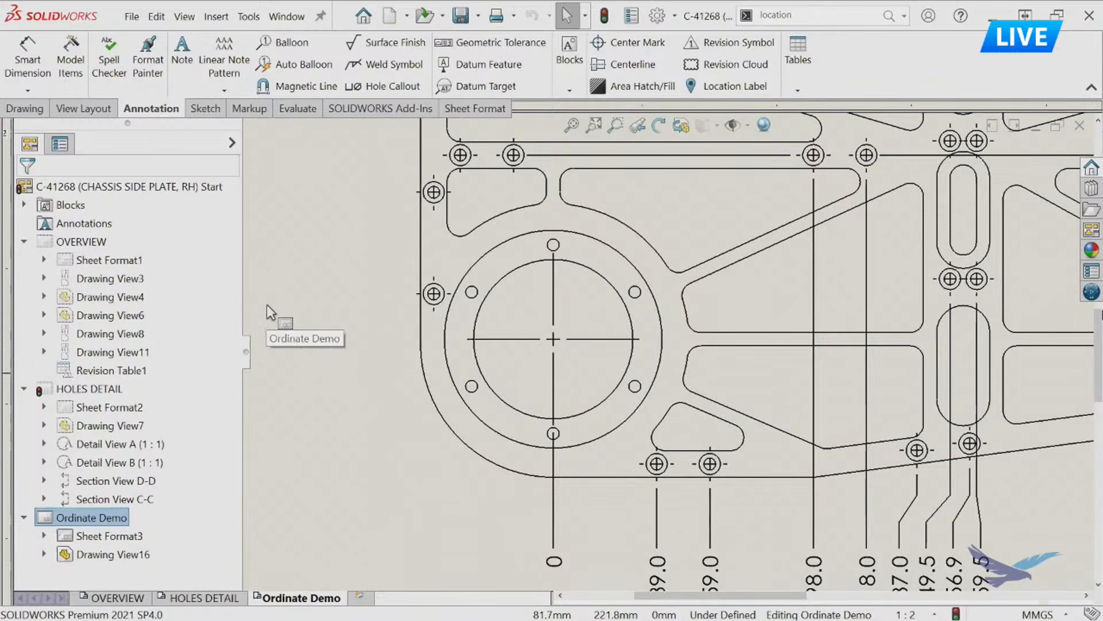
pyautogui.click(34, 52)
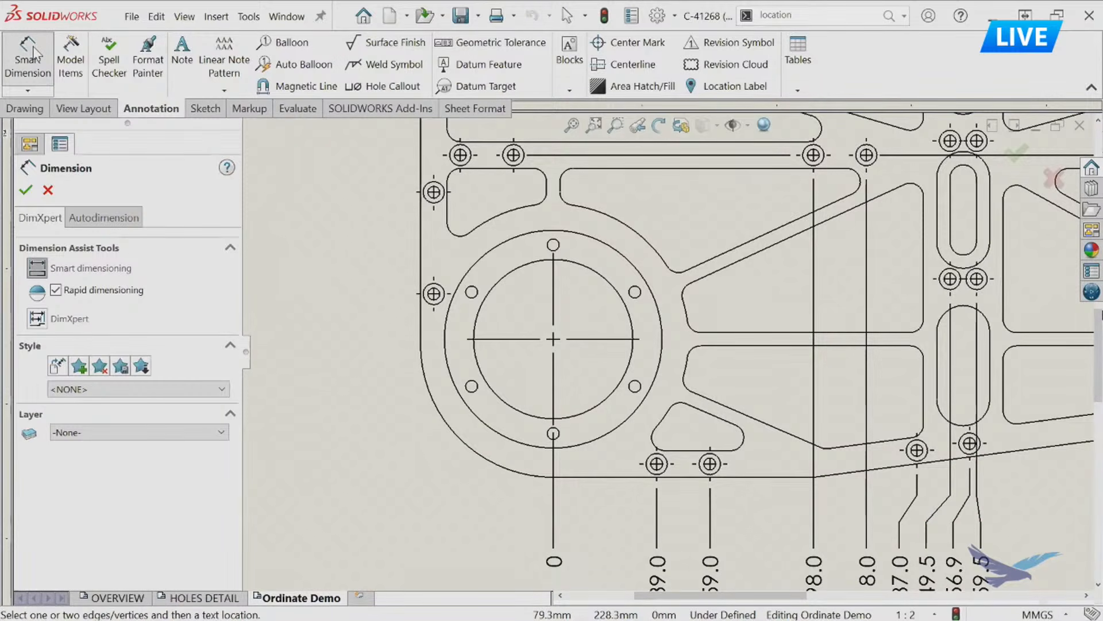
pyautogui.rightClick(422, 323)
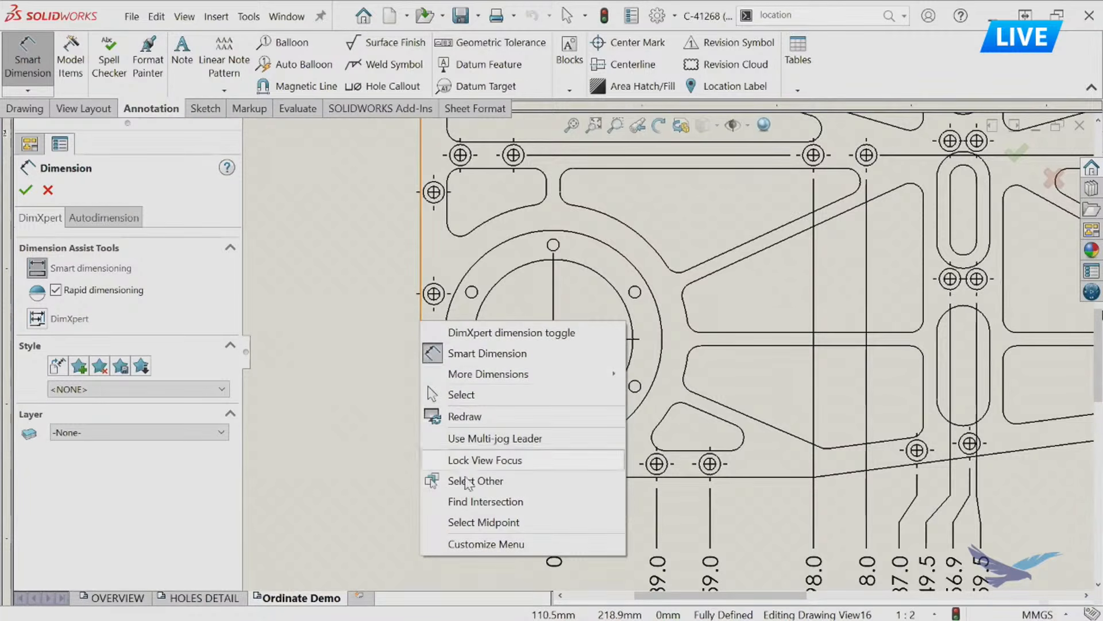
pyautogui.click(469, 501)
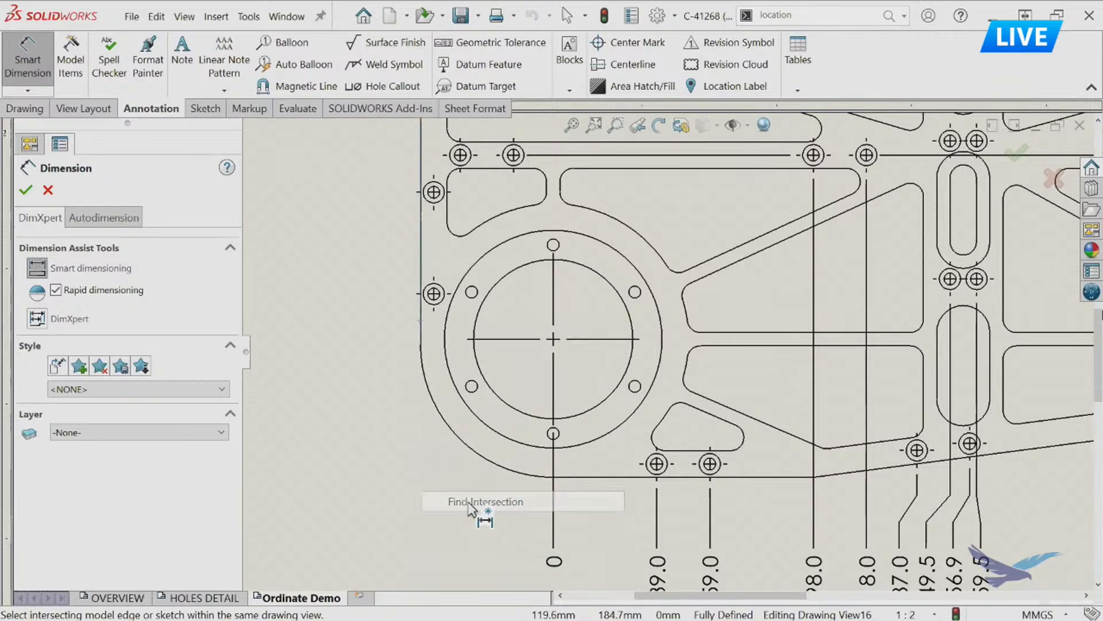
pyautogui.click(588, 478)
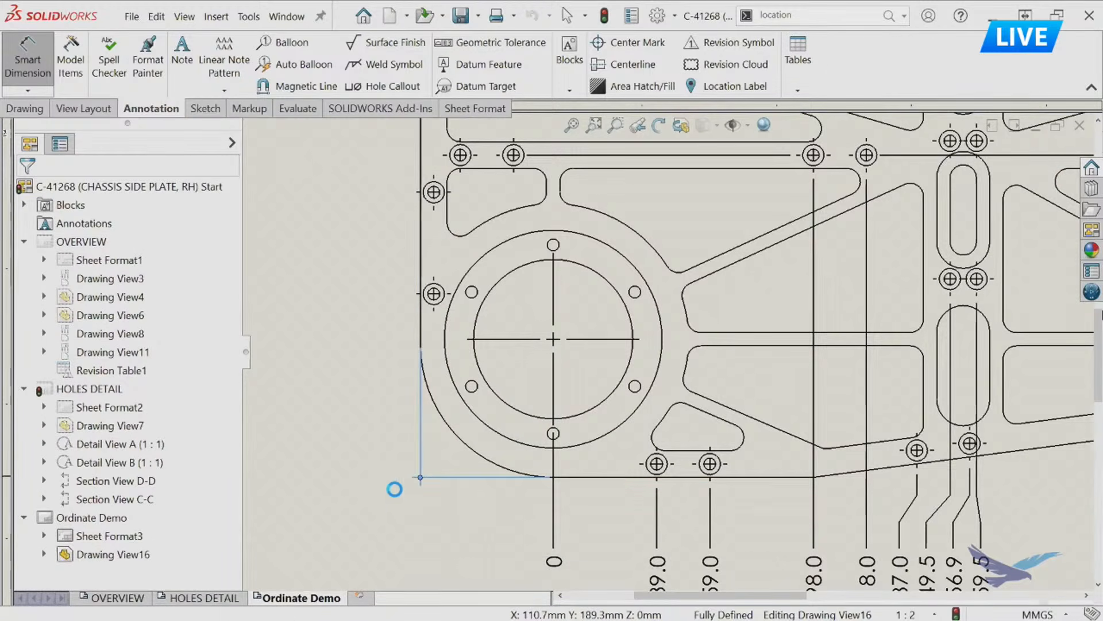
pyautogui.press('Escape')
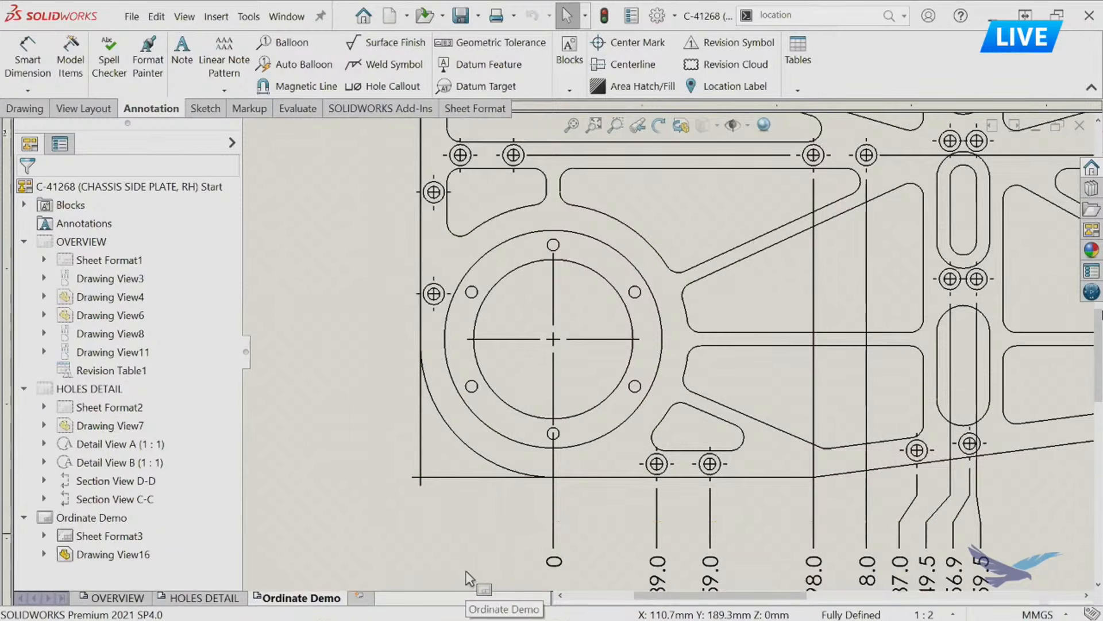
# Delete the rounded corner's virtual sharp and recreate it from the plate's left and bottom edges with the sketch Point tool.
pyautogui.click(420, 477)
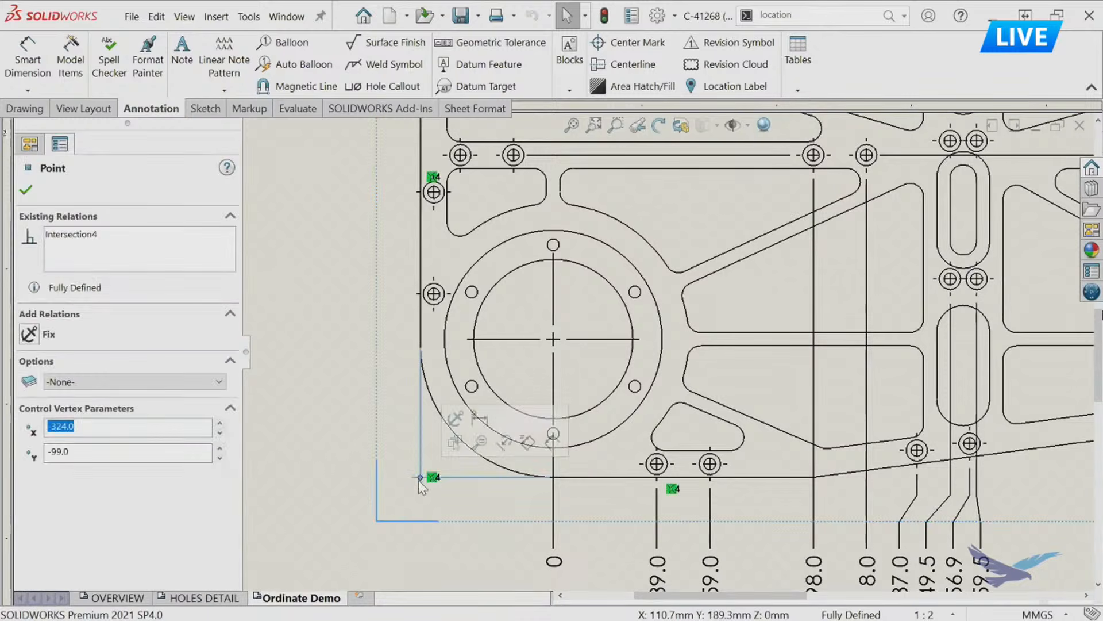
pyautogui.press('Delete')
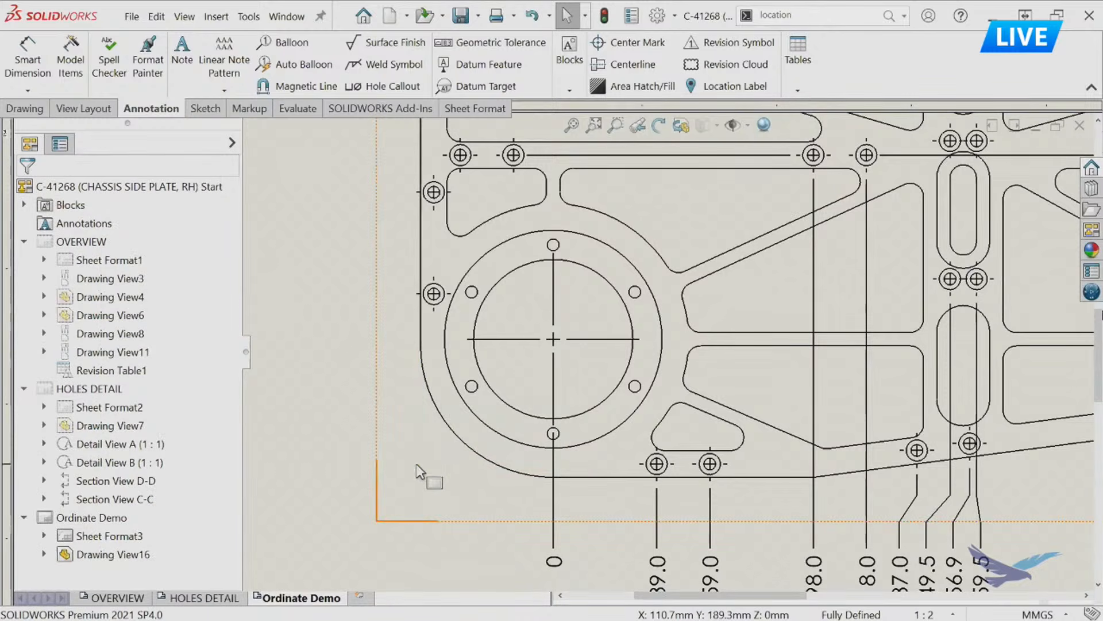
pyautogui.click(421, 325)
pyautogui.keyDown('ctrl'); pyautogui.click(582, 477); pyautogui.keyUp('ctrl')
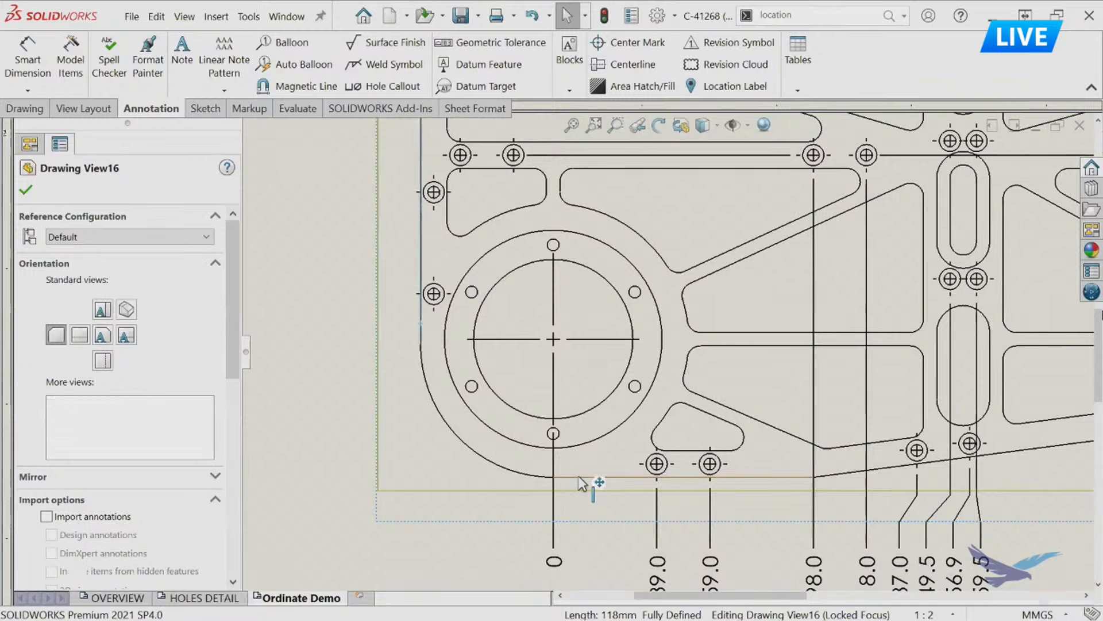
pyautogui.click(207, 110)
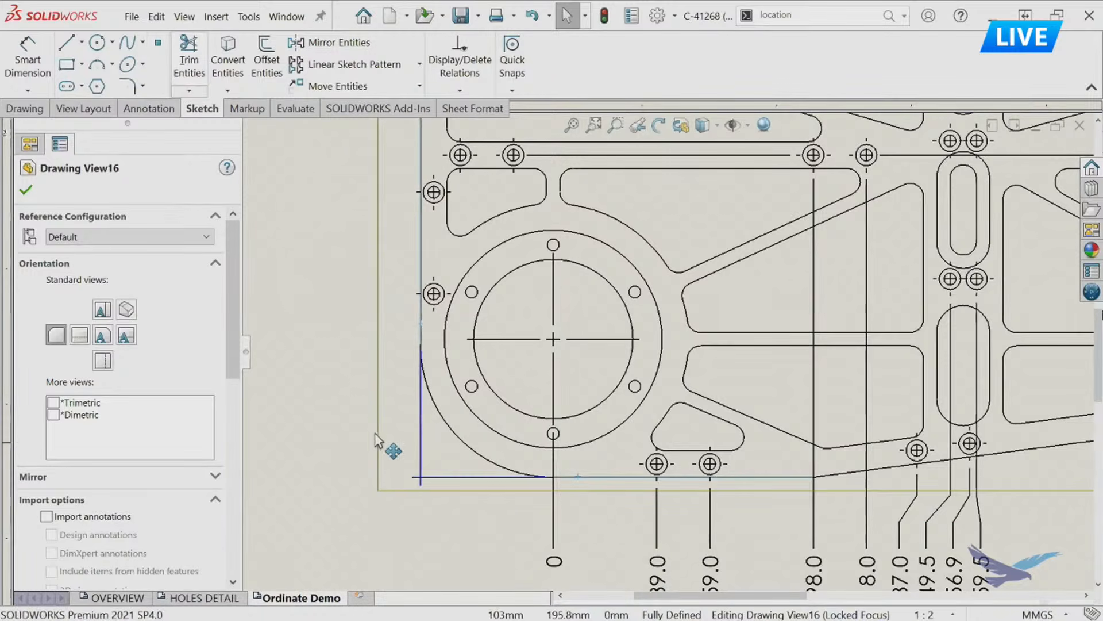
pyautogui.click(345, 397)
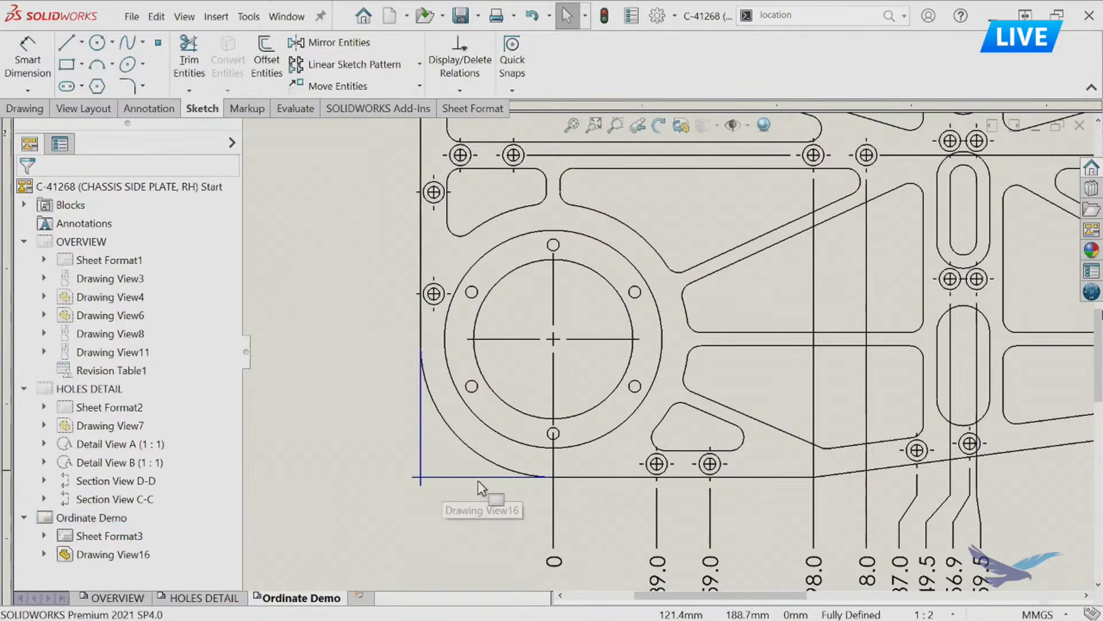
pyautogui.click(486, 565)
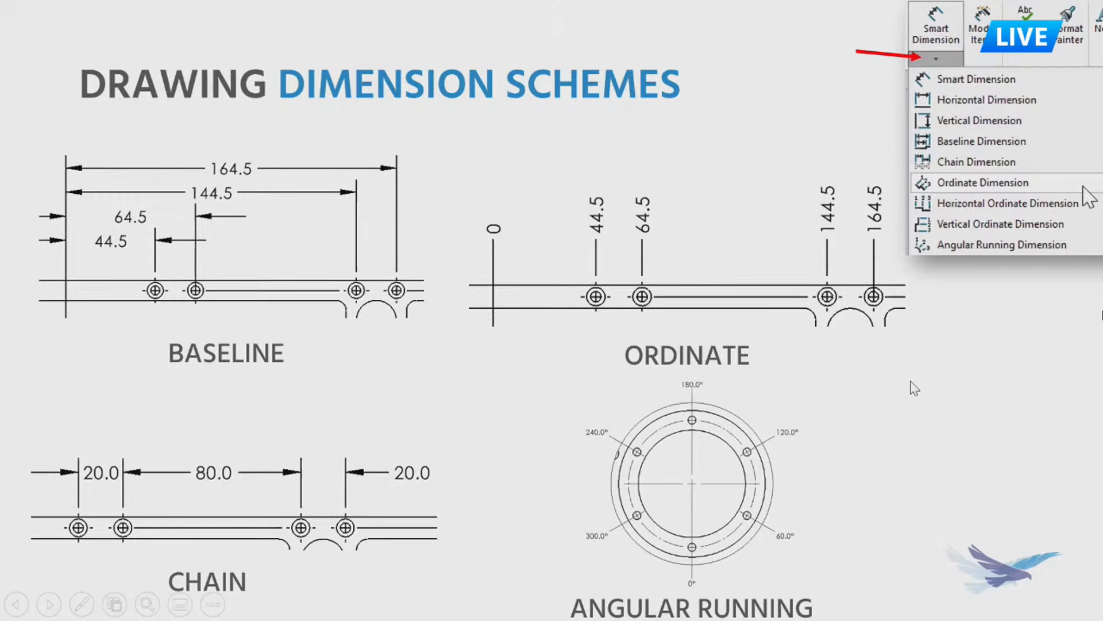
pyautogui.click(890, 377)
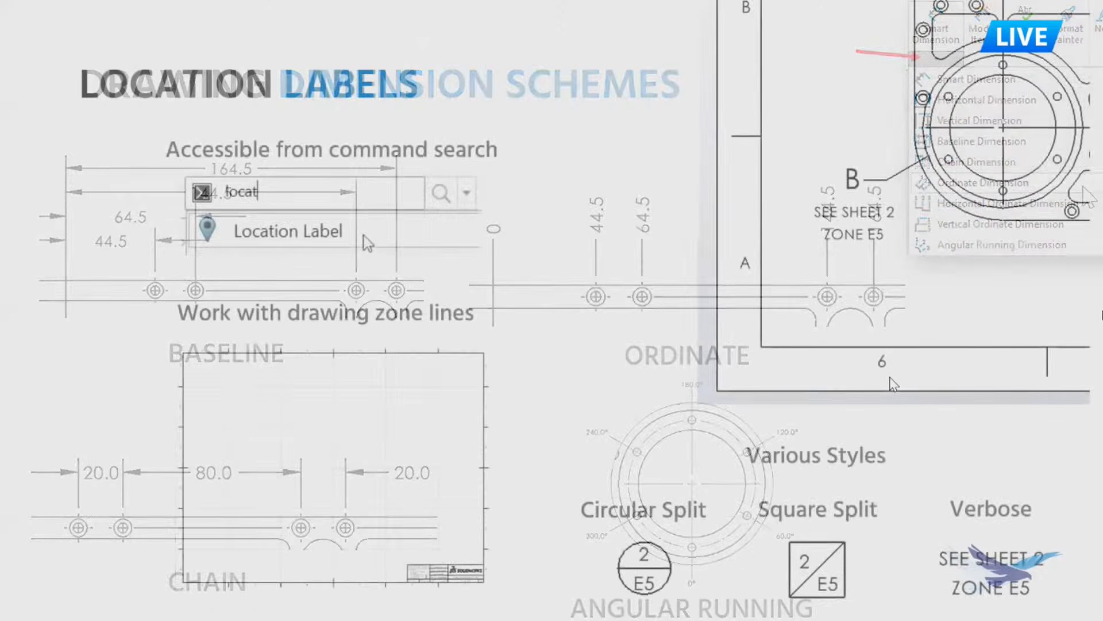
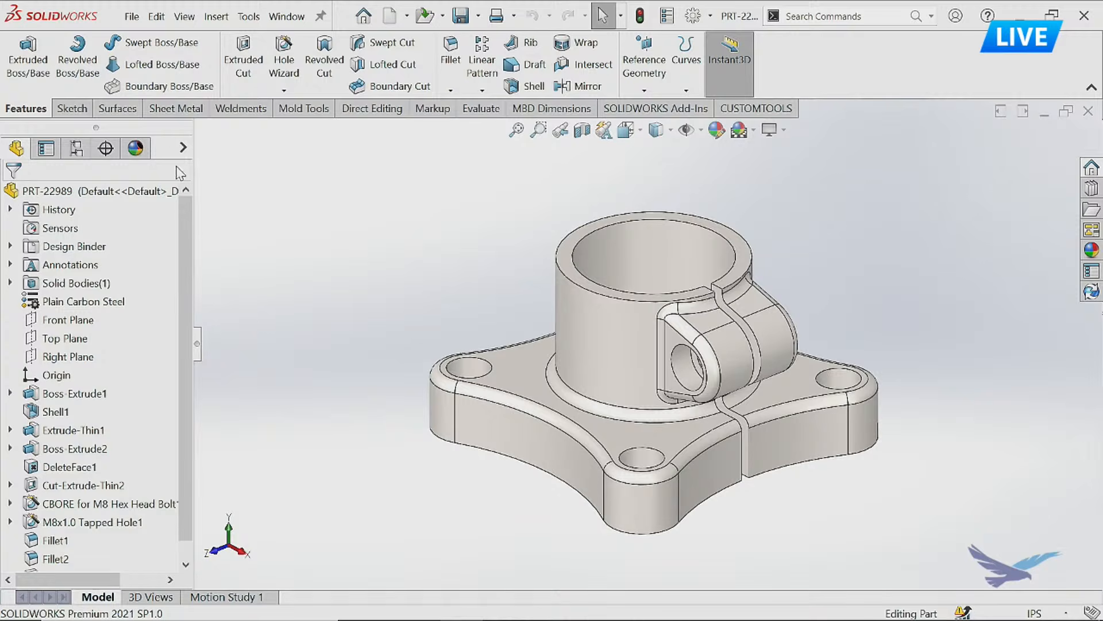
# Make a new drawing from the open bracket part using the Drawing template.
pyautogui.click(406, 16)
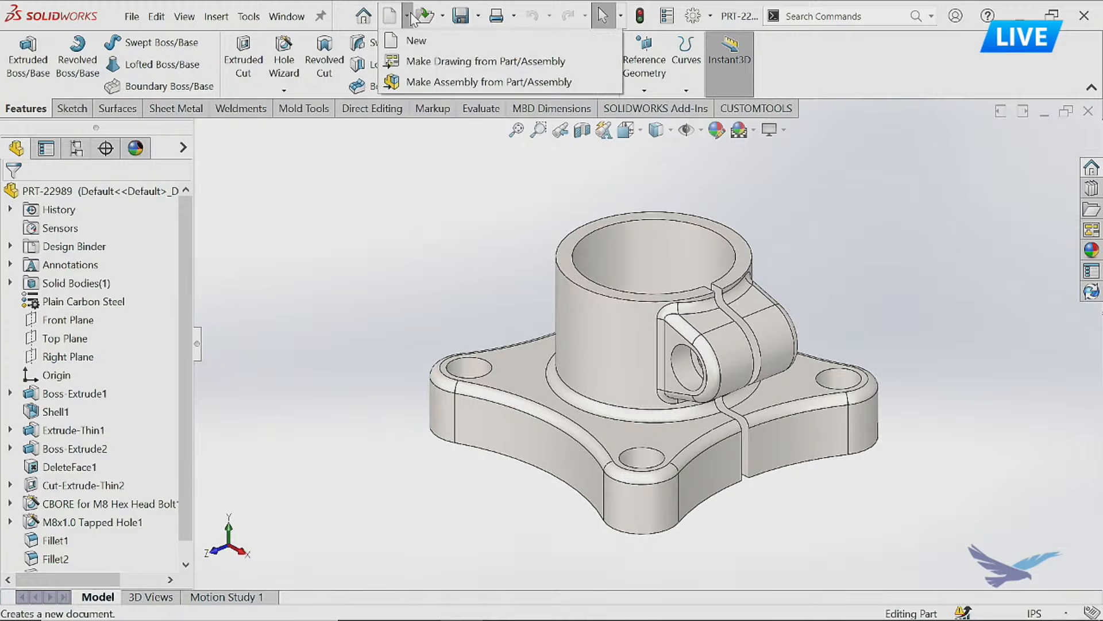
pyautogui.click(479, 64)
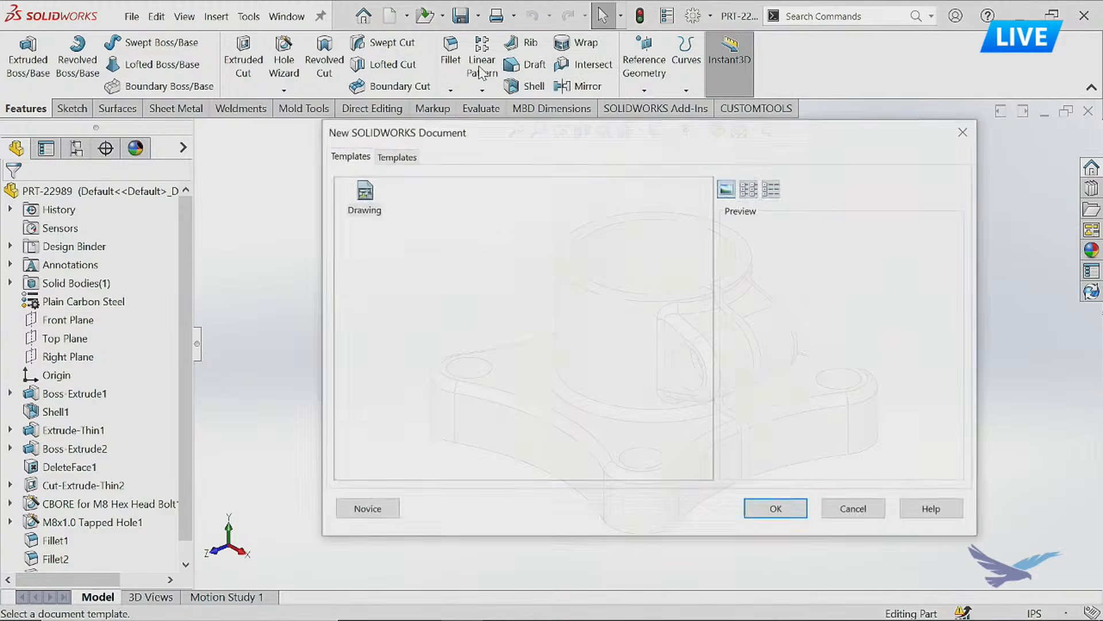
pyautogui.click(365, 198)
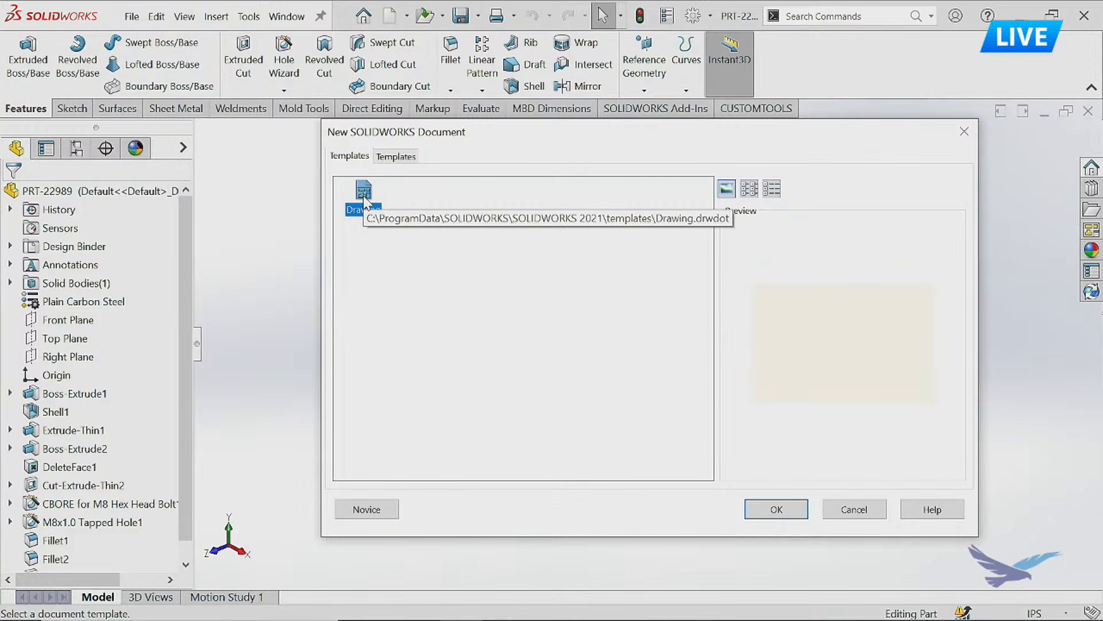
pyautogui.doubleClick(366, 198)
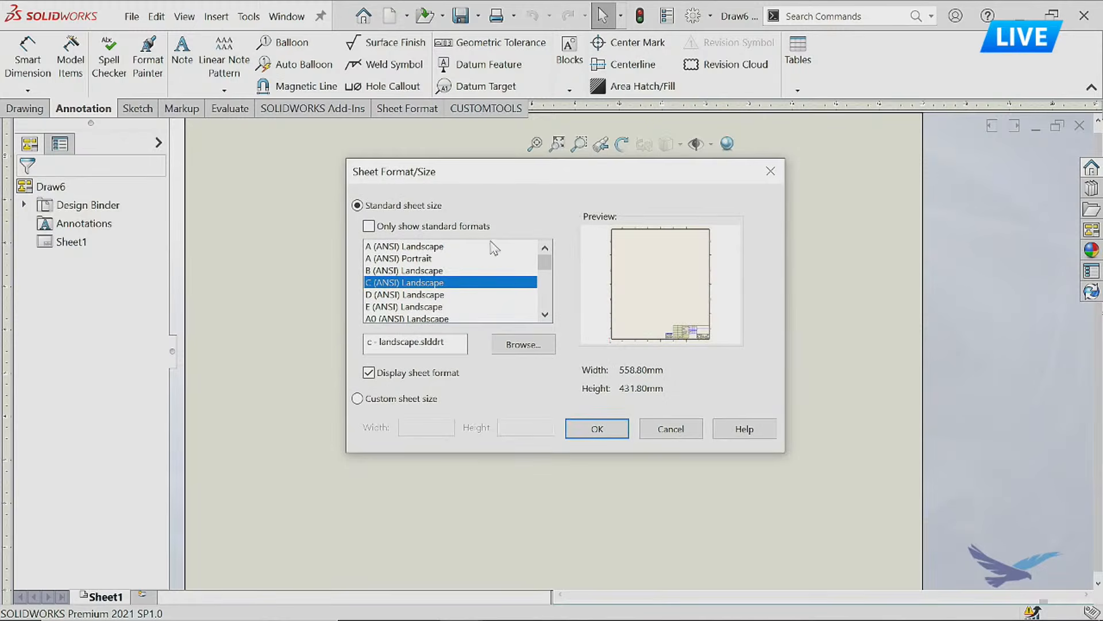
# Compare the available sheet sizes and create the sheet as C (ANSI) Landscape with its sheet format displayed.
pyautogui.click(411, 248)
pyautogui.click(411, 259)
pyautogui.click(415, 282)
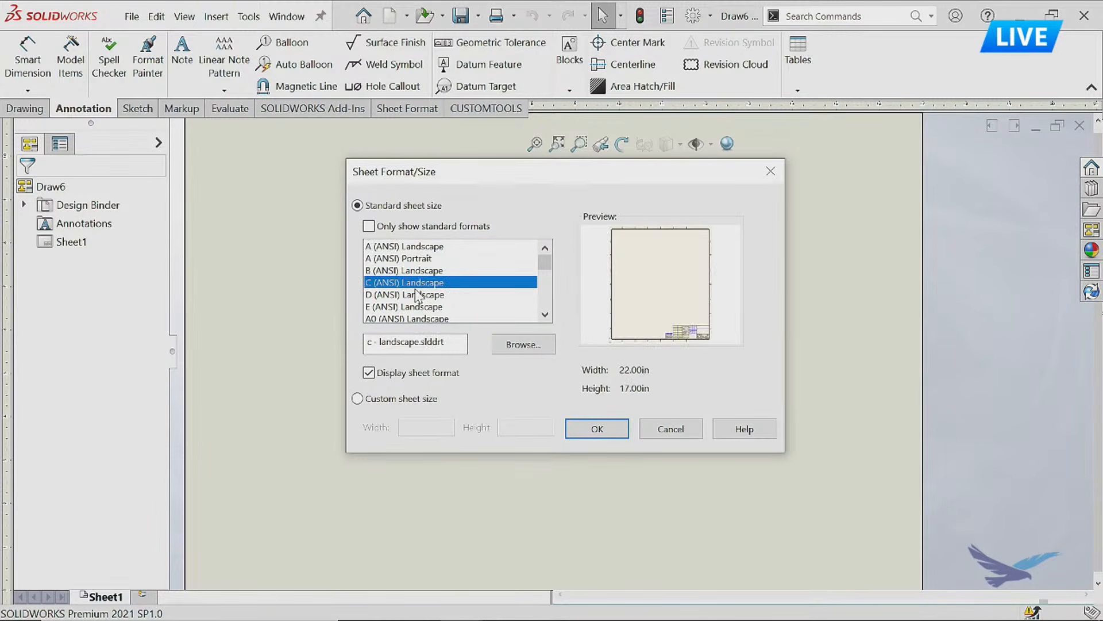
pyautogui.click(417, 296)
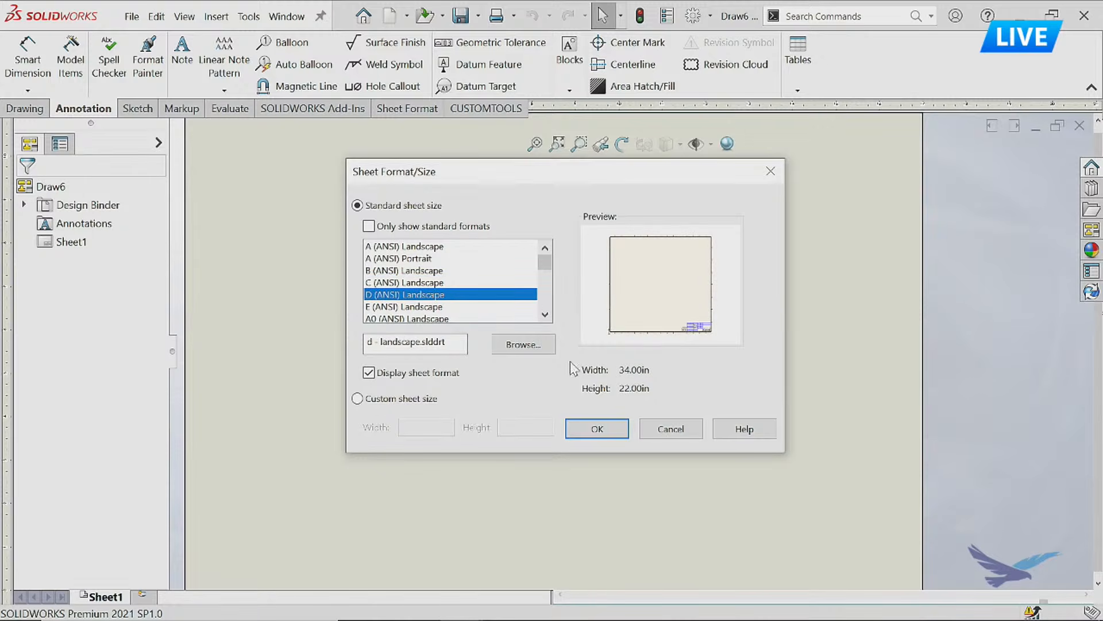
pyautogui.click(422, 283)
pyautogui.click(396, 399)
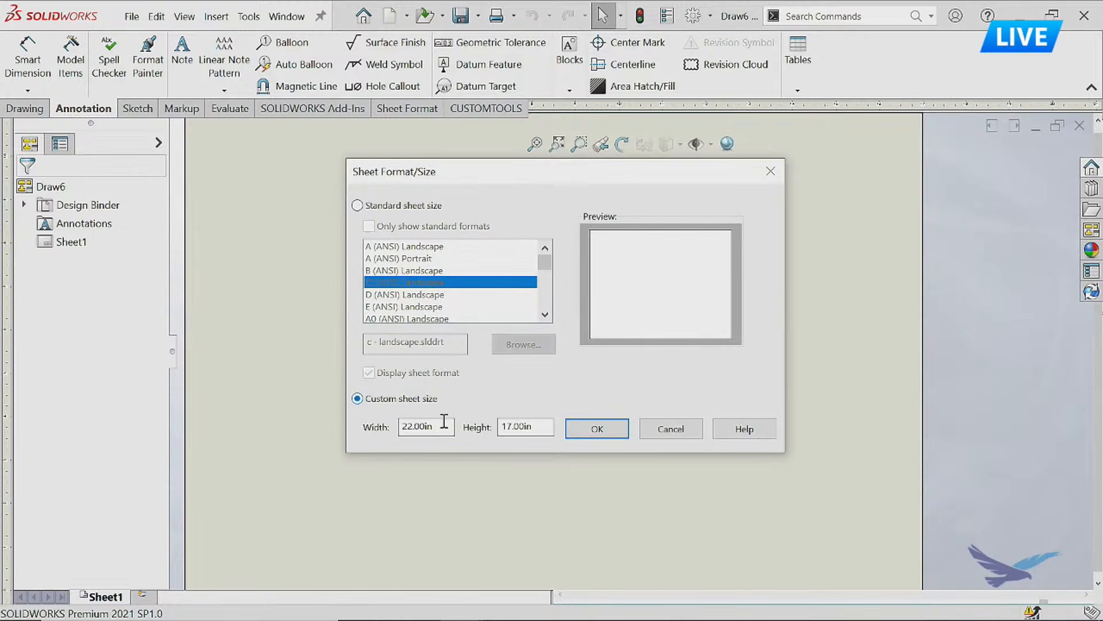
pyautogui.click(403, 207)
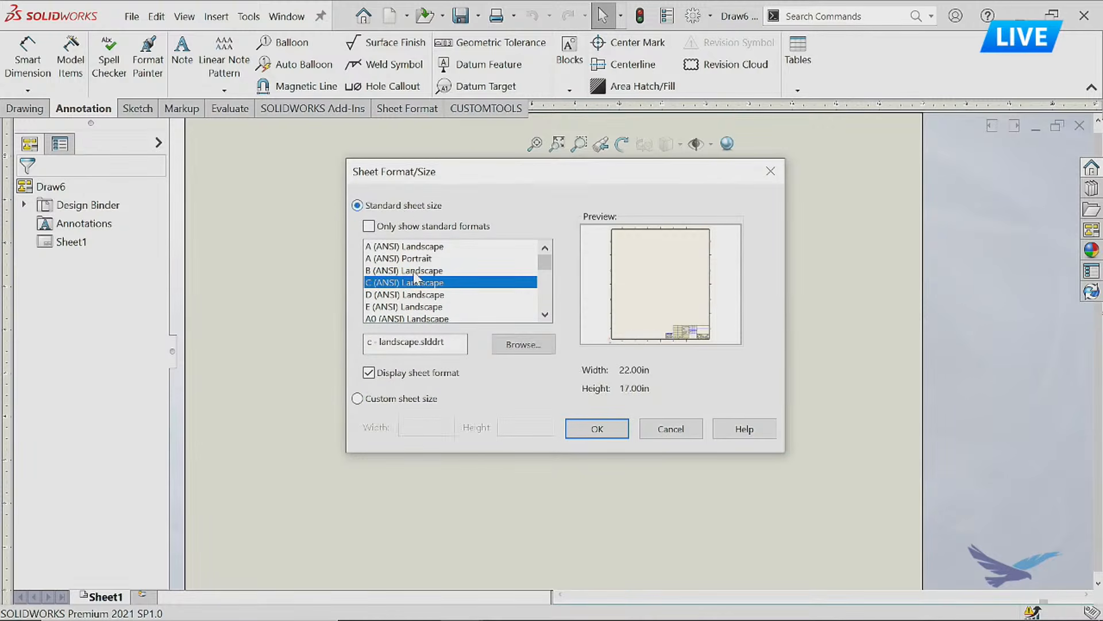
pyautogui.click(598, 430)
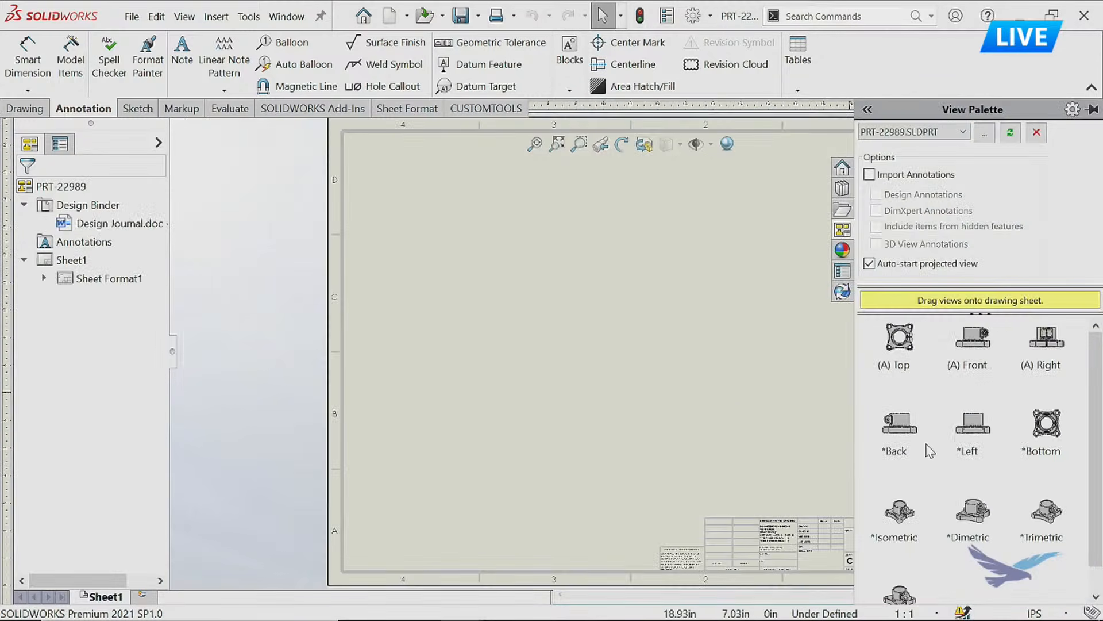
# Place the part's isometric view above the title block and open the sheet format for editing.
pyautogui.moveTo(902, 524)
pyautogui.mouseDown()
pyautogui.moveTo(750, 422)
pyautogui.moveTo(766, 414)
pyautogui.mouseUp()
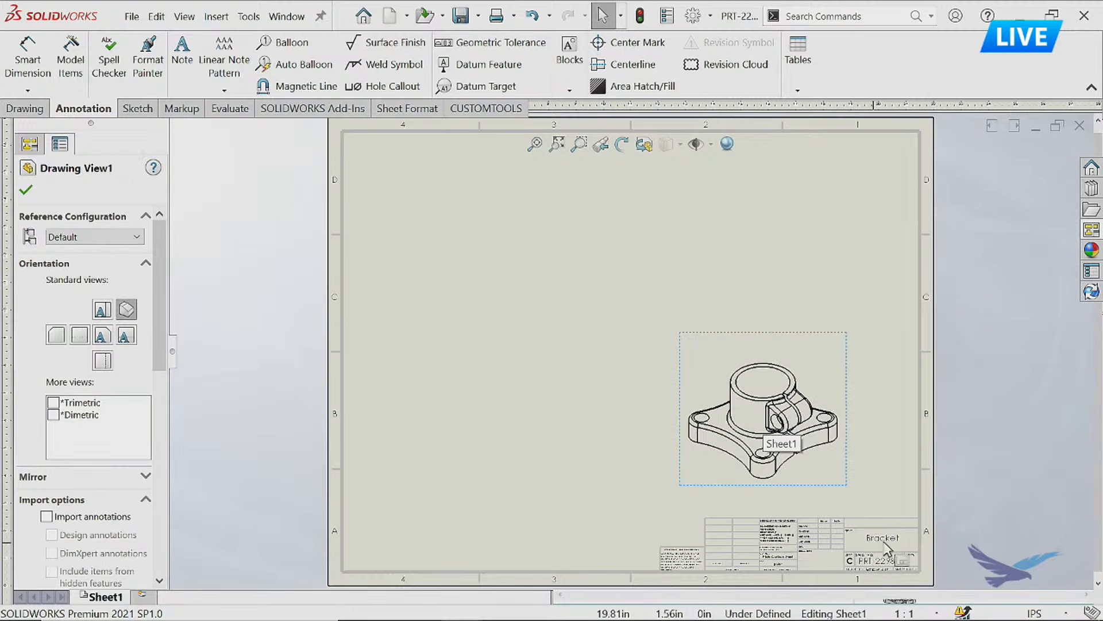
pyautogui.scroll(-5, 785, 425)
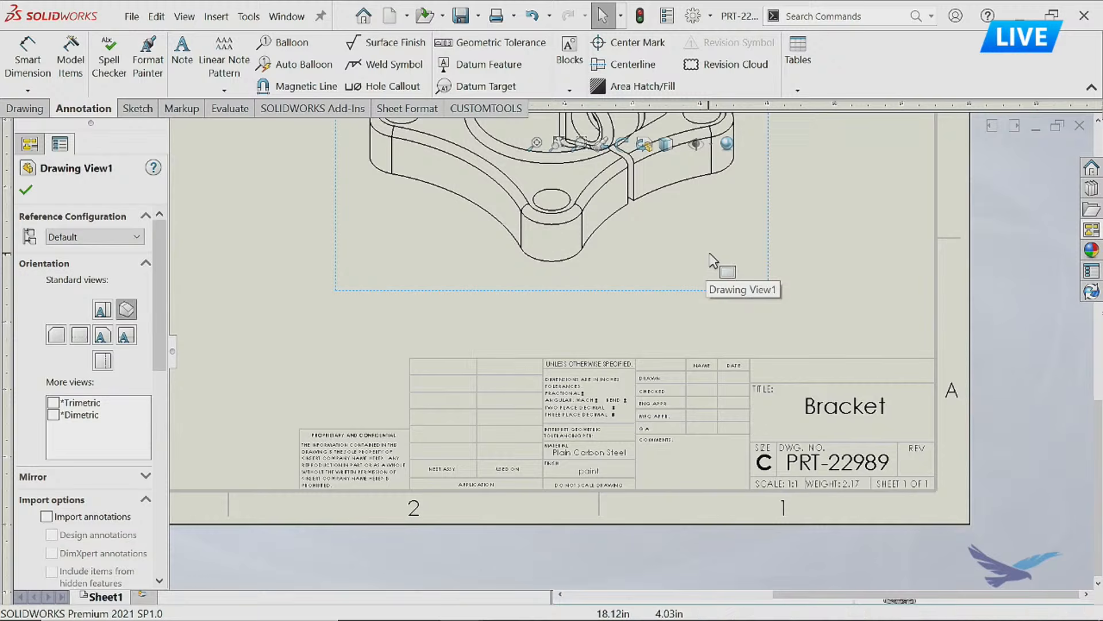
pyautogui.rightClick(824, 293)
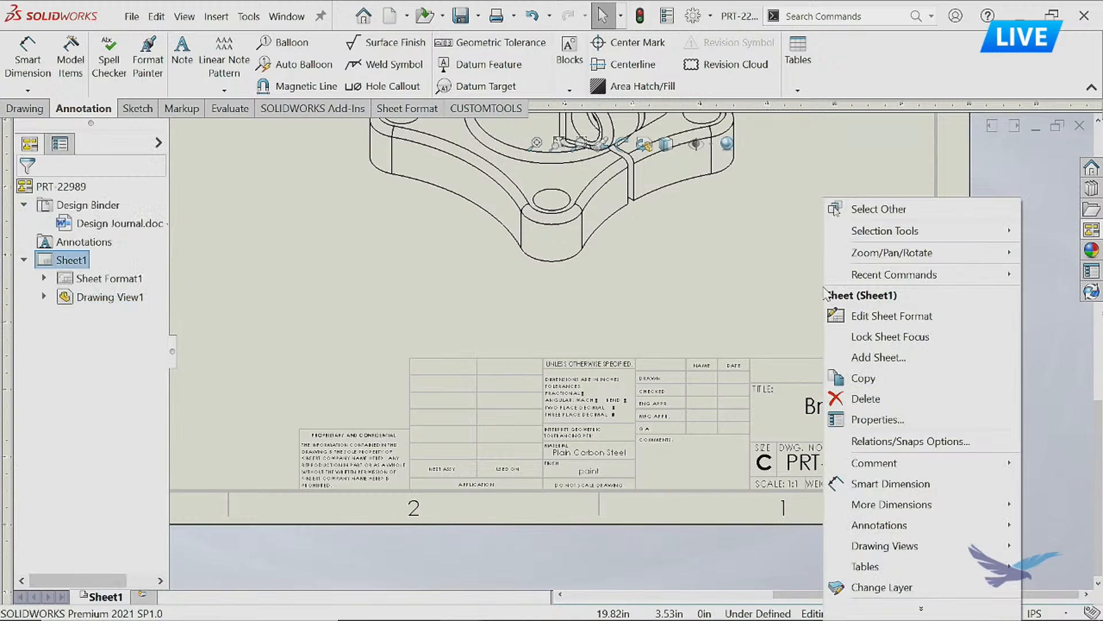
pyautogui.click(883, 319)
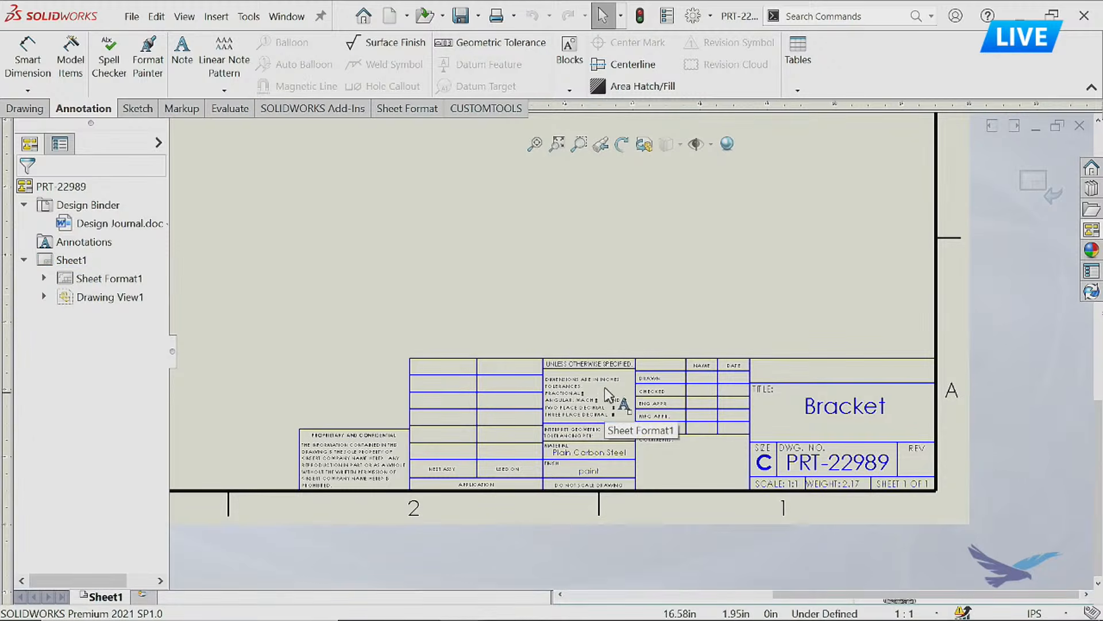
# Sketch a corner rectangle about 2.8 in wide on top of the title cell and trim away the shared line to enlarge the empty cell.
pyautogui.click(137, 108)
pyautogui.click(68, 66)
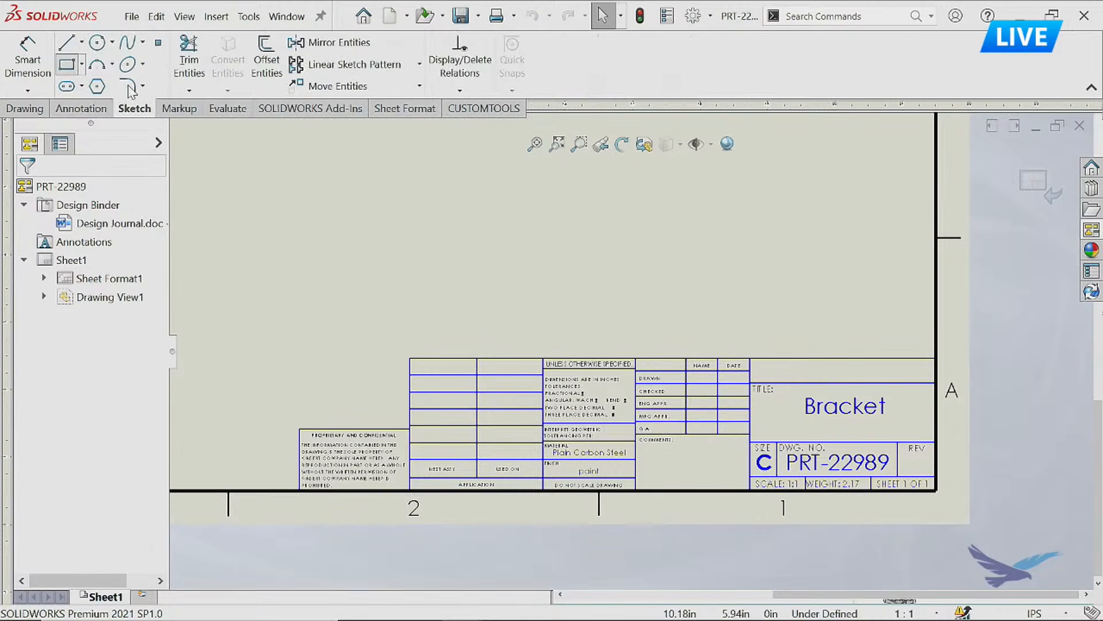
pyautogui.click(750, 358)
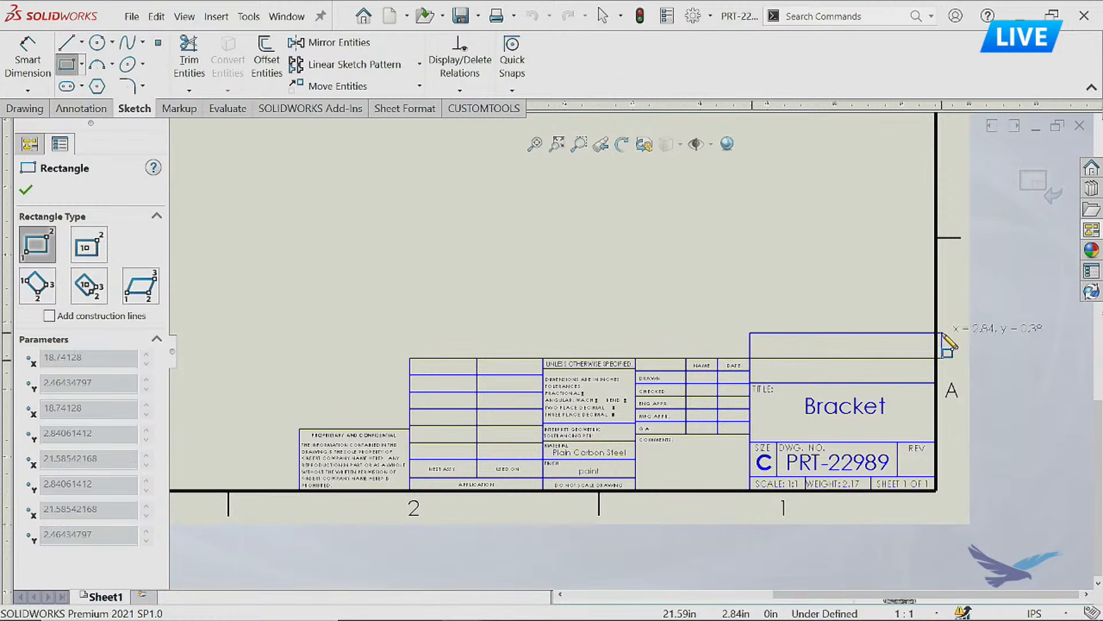
pyautogui.click(934, 332)
pyautogui.click(190, 68)
pyautogui.moveTo(854, 351)
pyautogui.mouseDown()
pyautogui.moveTo(852, 365)
pyautogui.moveTo(838, 327)
pyautogui.mouseUp()
pyautogui.press('Escape')
pyautogui.click(849, 298)
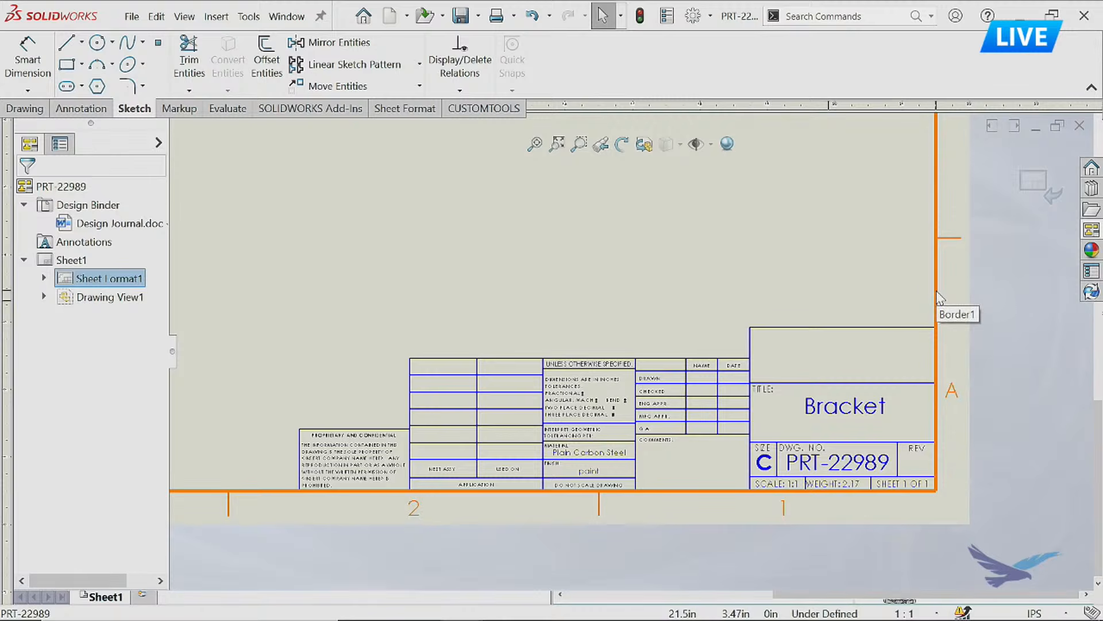
# Use Automatic Border to set the evenly sized zones to 6 rows and 6 columns.
pyautogui.click(396, 109)
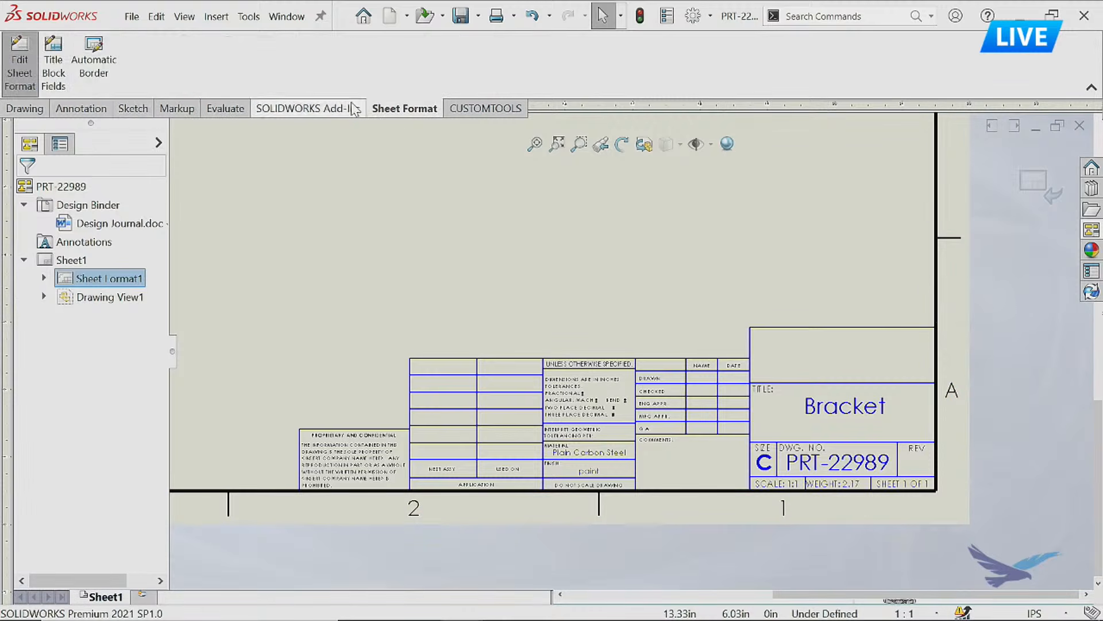
pyautogui.click(94, 73)
pyautogui.scroll(3, 579, 376)
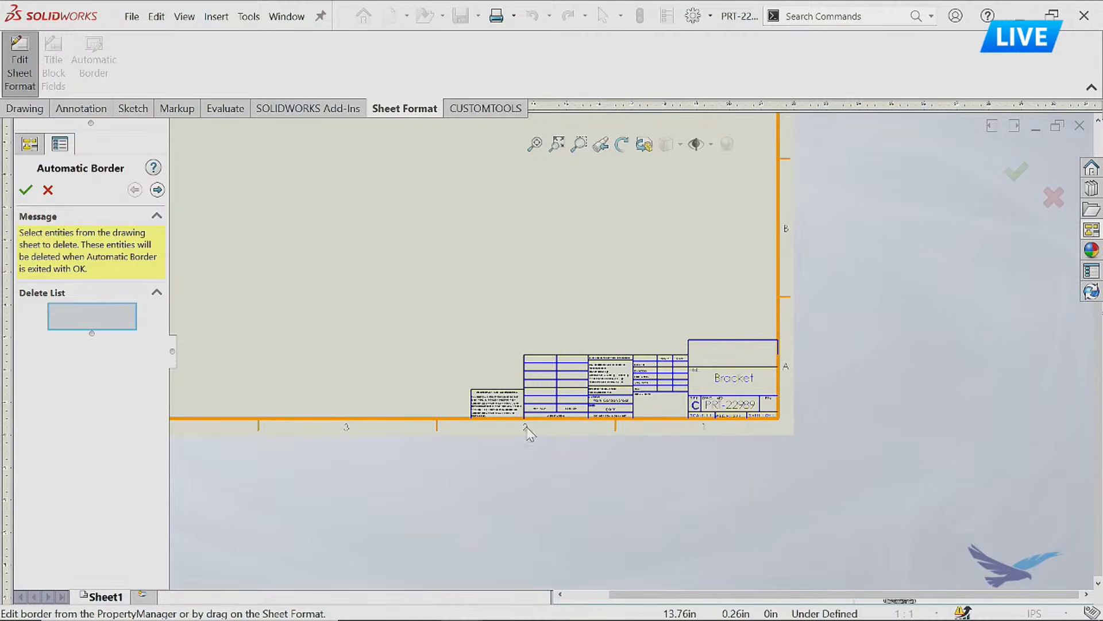
pyautogui.moveTo(593, 305)
pyautogui.mouseDown(button='middle')
pyautogui.moveTo(654, 395)
pyautogui.moveTo(676, 398)
pyautogui.mouseUp(button='middle')
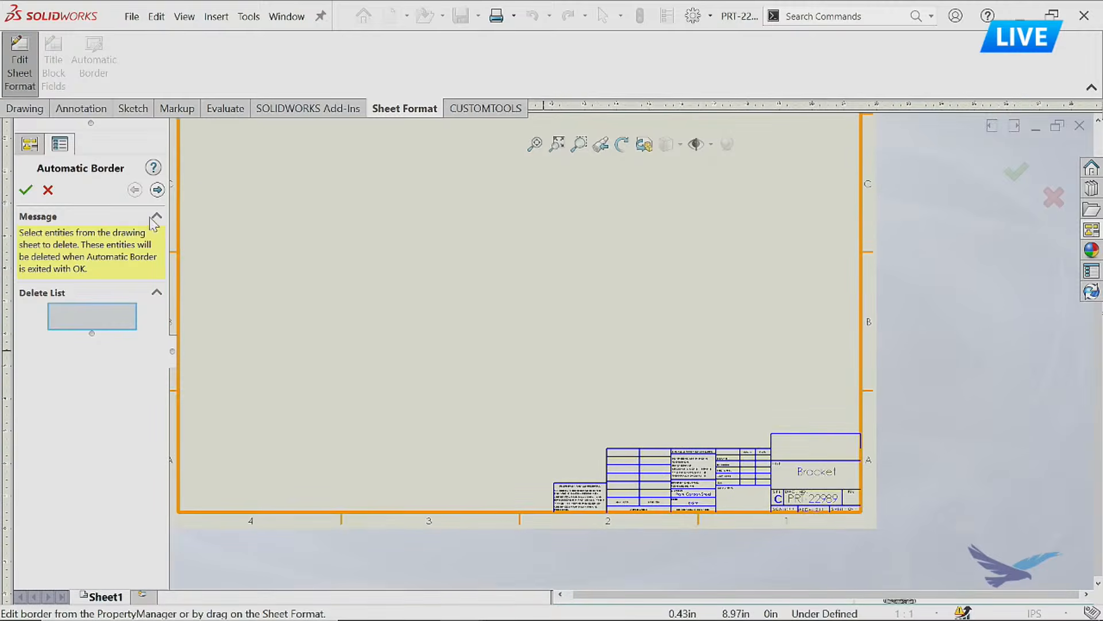
pyautogui.click(158, 189)
pyautogui.click(68, 408)
pyautogui.click(68, 408)
pyautogui.click(134, 408)
pyautogui.click(134, 408)
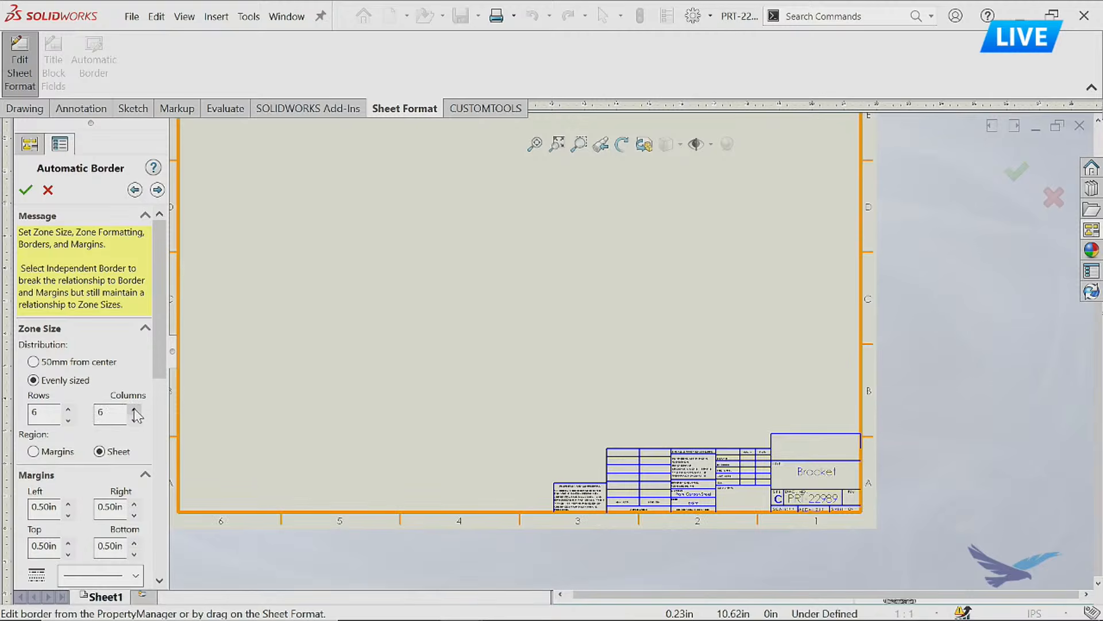
pyautogui.click(25, 191)
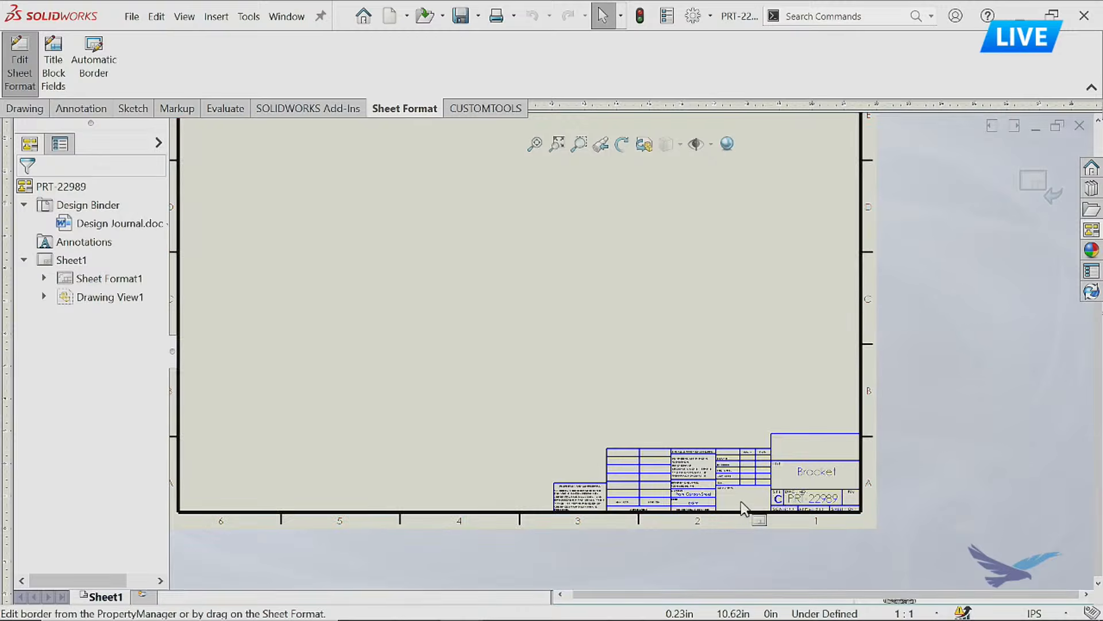
# Delete the title block's default tolerance note and insert the Block tol annotation from the Design Library in its place.
pyautogui.scroll(1, 747, 506)
pyautogui.scroll(3, 660, 420)
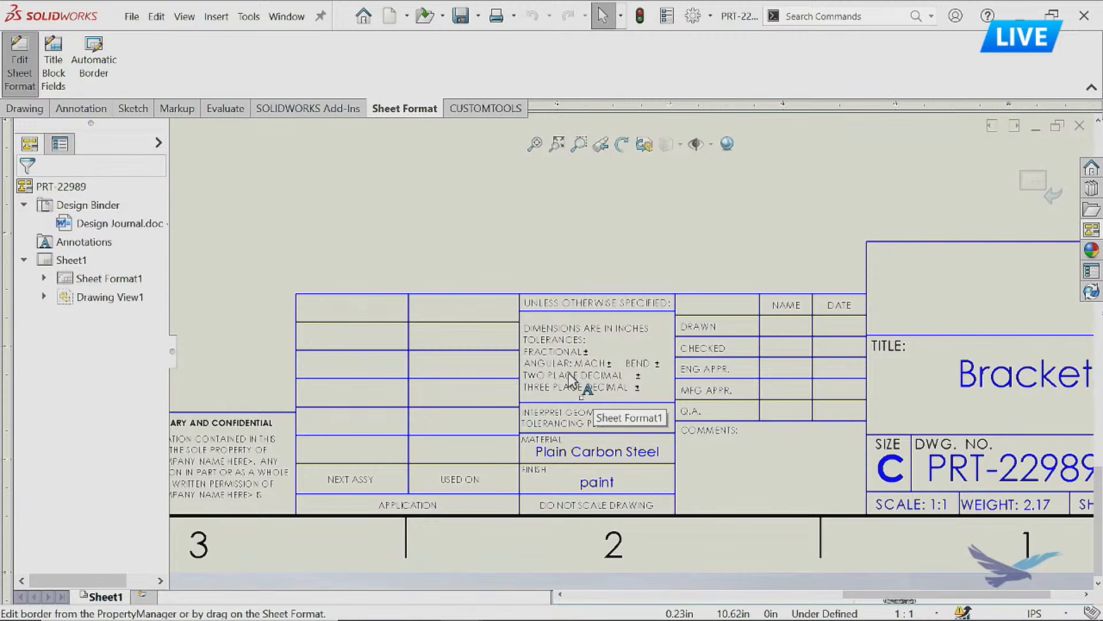
pyautogui.click(571, 381)
pyautogui.press('Delete')
pyautogui.click(1091, 188)
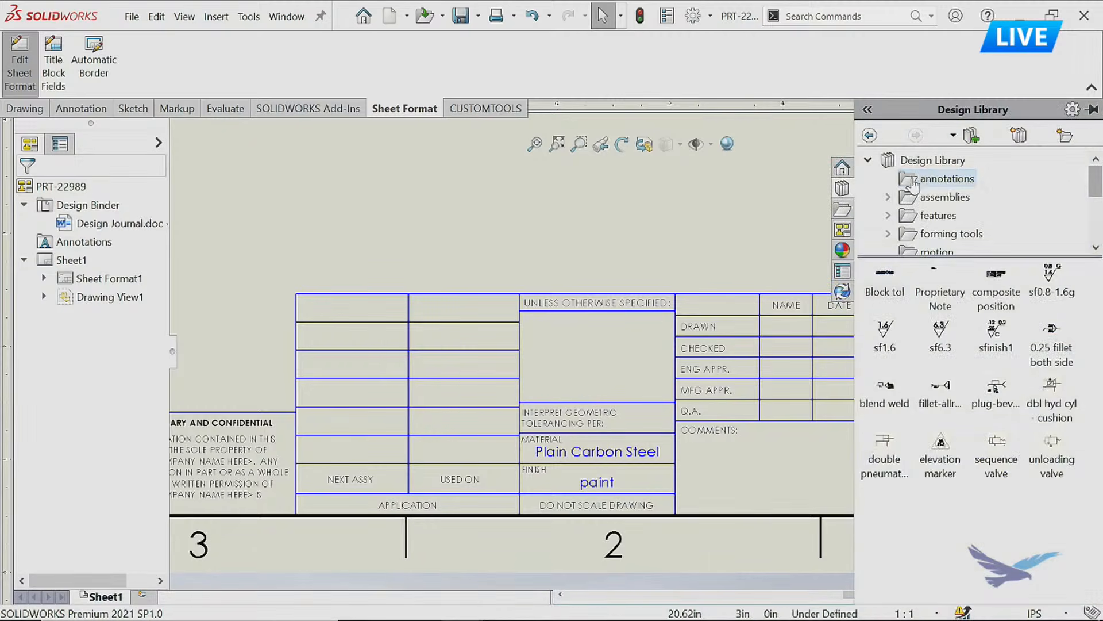
pyautogui.moveTo(885, 275)
pyautogui.mouseDown()
pyautogui.moveTo(747, 281)
pyautogui.moveTo(582, 344)
pyautogui.moveTo(584, 326)
pyautogui.mouseUp()
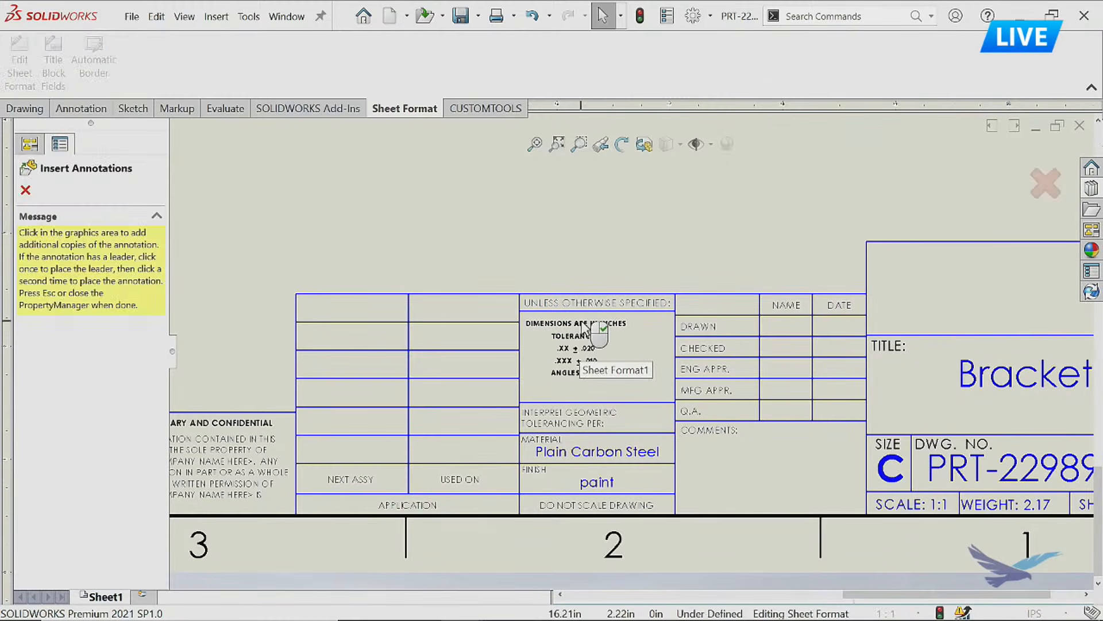
pyautogui.press('Escape')
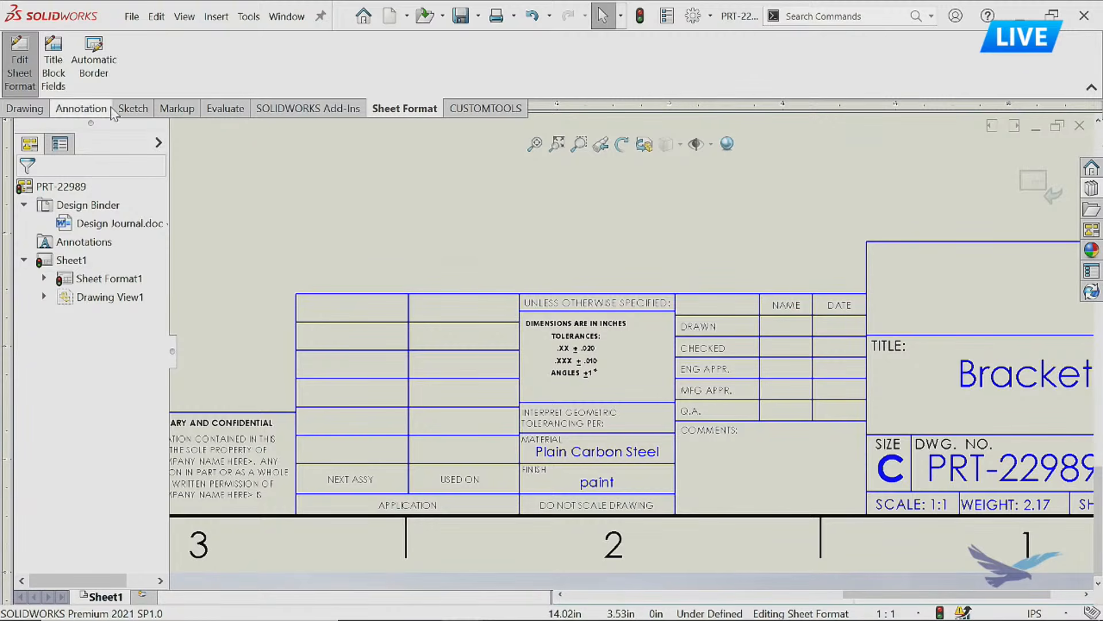
# Copy the new tolerance note's formatting to the UNLESS OTHERWISE SPECIFIED heading with Format Painter.
pyautogui.click(81, 108)
pyautogui.scroll(-2, 588, 357)
pyautogui.scroll(-1, 587, 357)
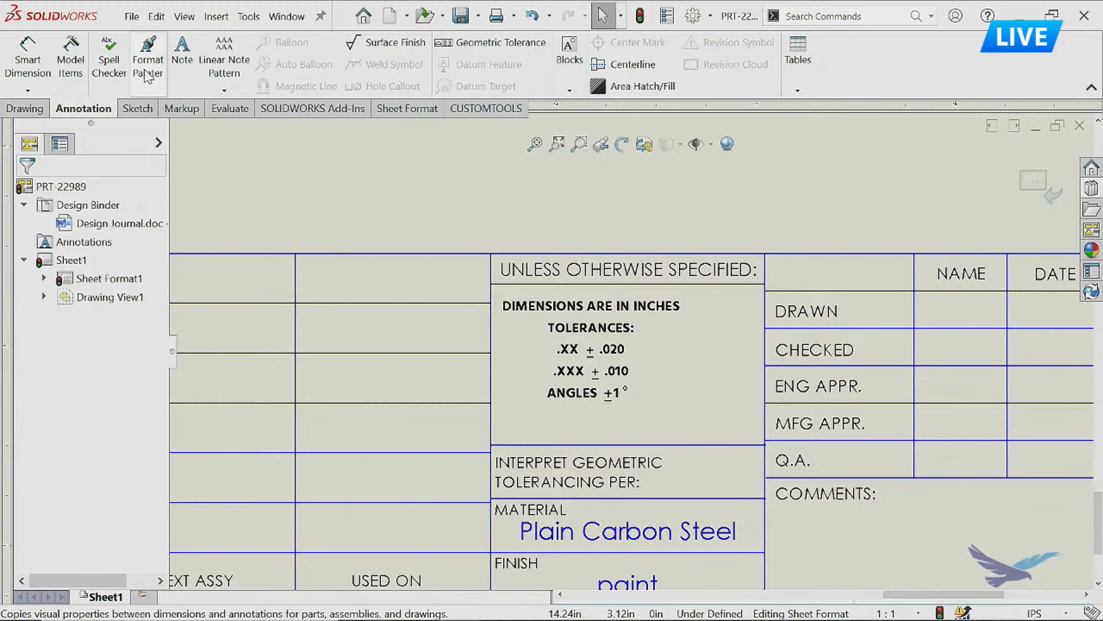
pyautogui.click(140, 75)
pyautogui.click(604, 306)
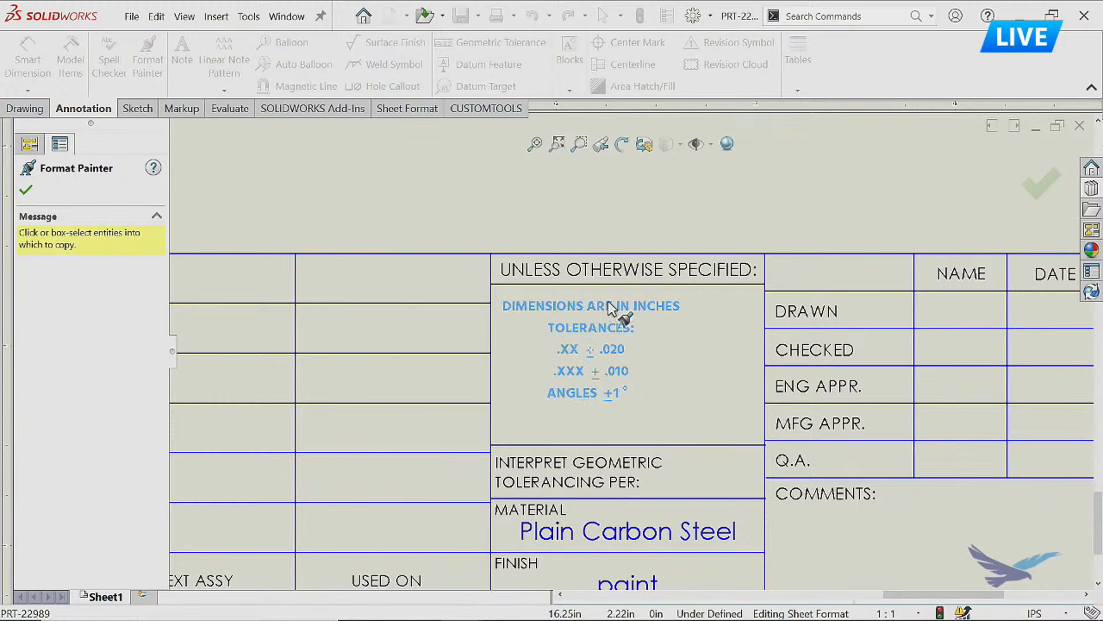
pyautogui.click(605, 268)
pyautogui.press('Escape')
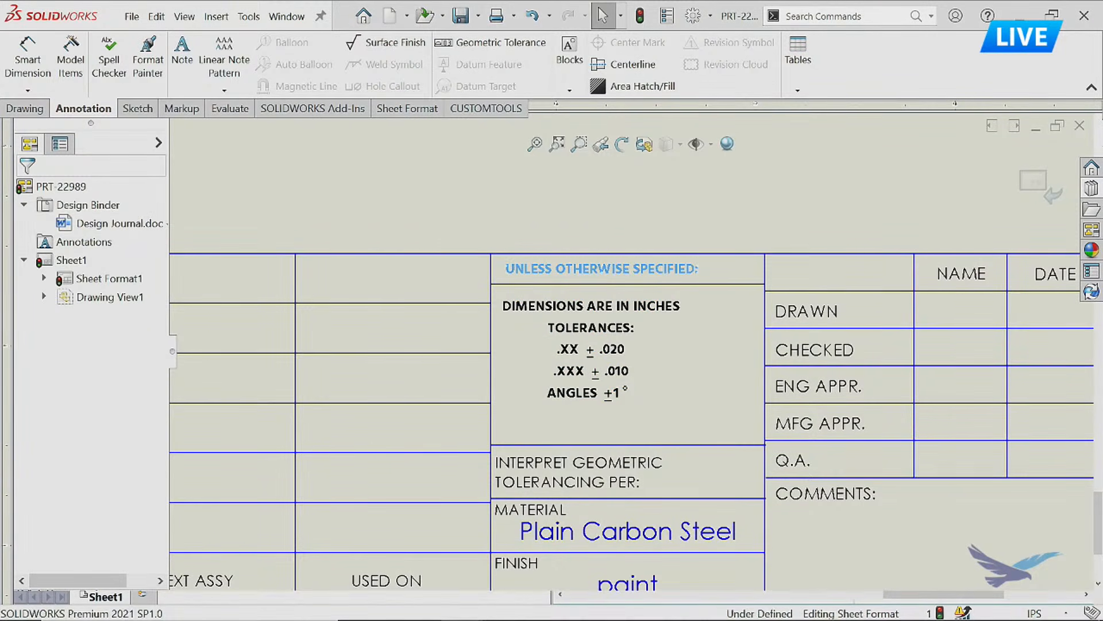
pyautogui.click(425, 342)
# Restrict selection to notes and balloons, try a window selection over the title block, and select every note in the sheet format.
pyautogui.scroll(3, 425, 343)
pyautogui.moveTo(509, 374)
pyautogui.mouseDown(button='middle')
pyautogui.moveTo(641, 333)
pyautogui.moveTo(614, 338)
pyautogui.mouseUp(button='middle')
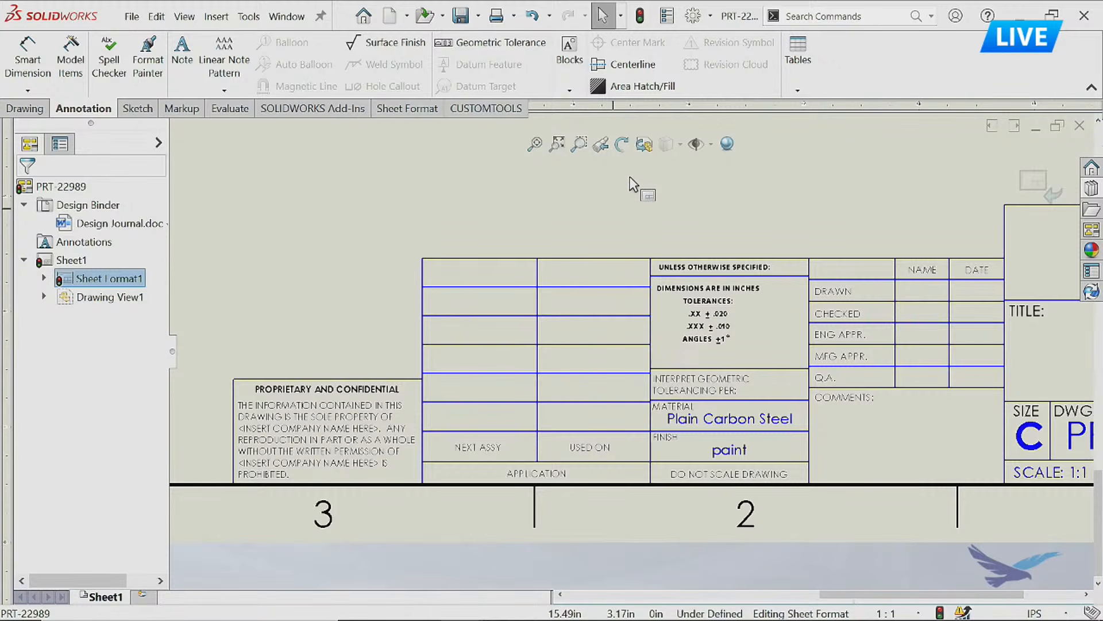
pyautogui.press('F5')
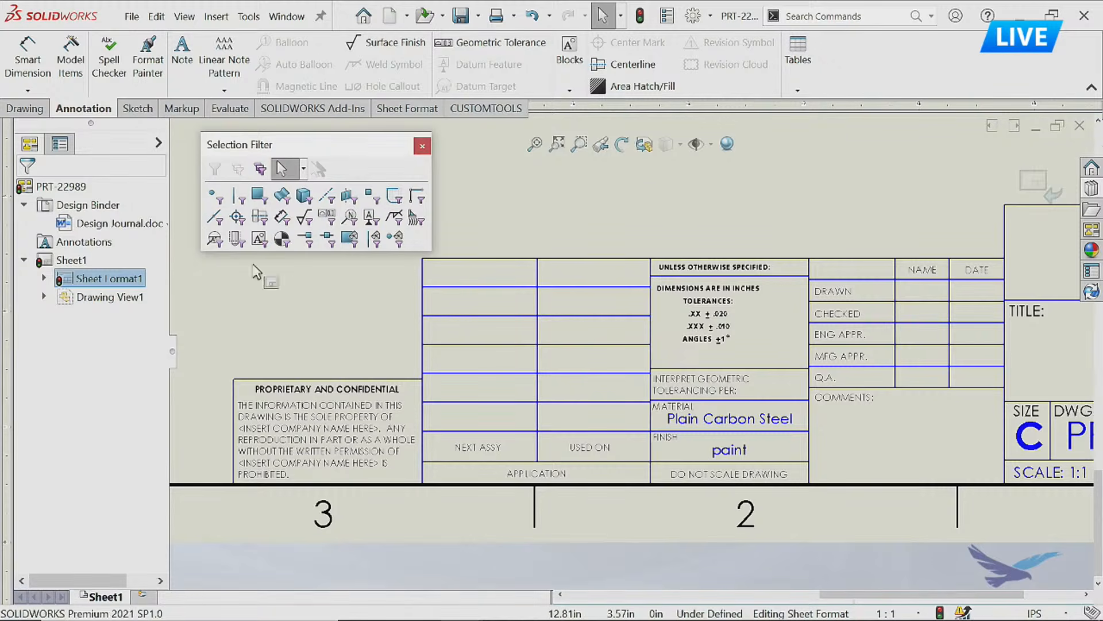
pyautogui.click(350, 224)
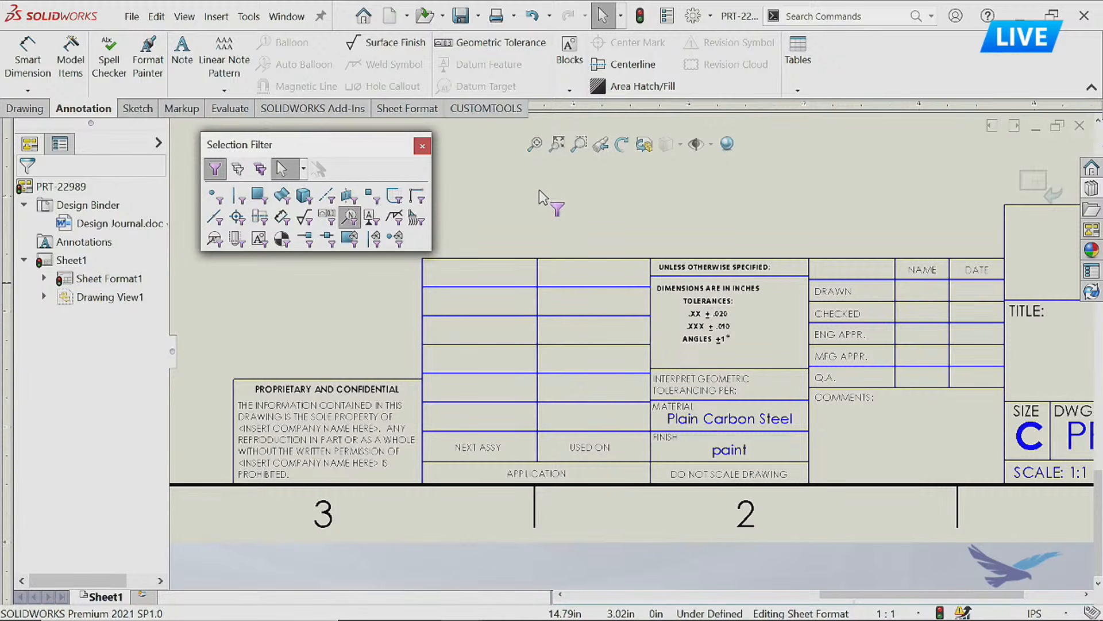
pyautogui.moveTo(333, 139); pyautogui.dragTo(959, 454)
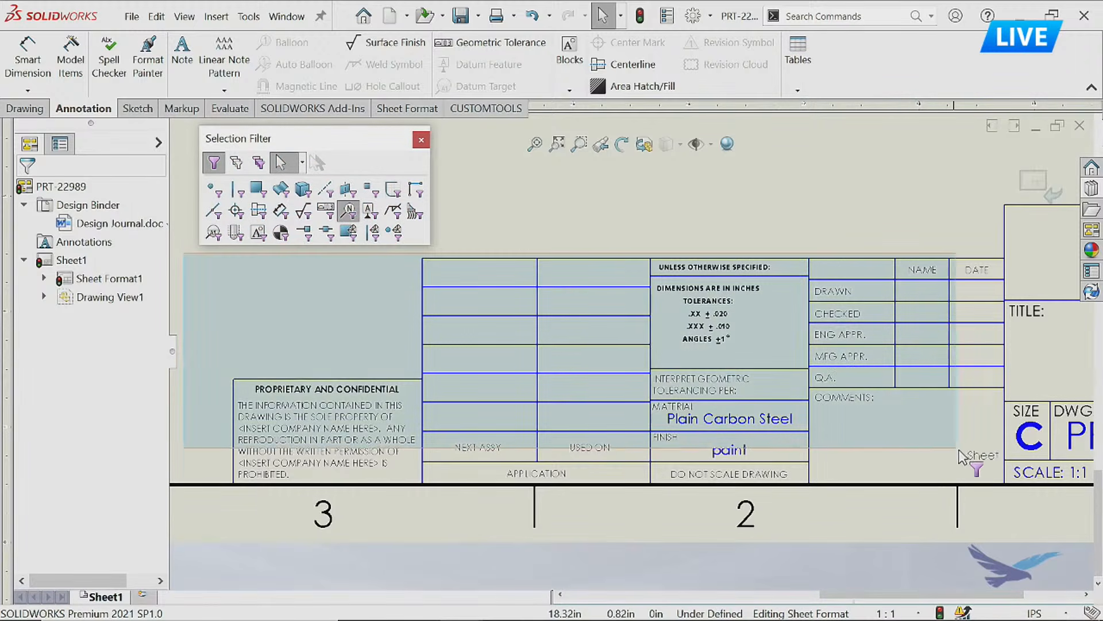
pyautogui.click(996, 481)
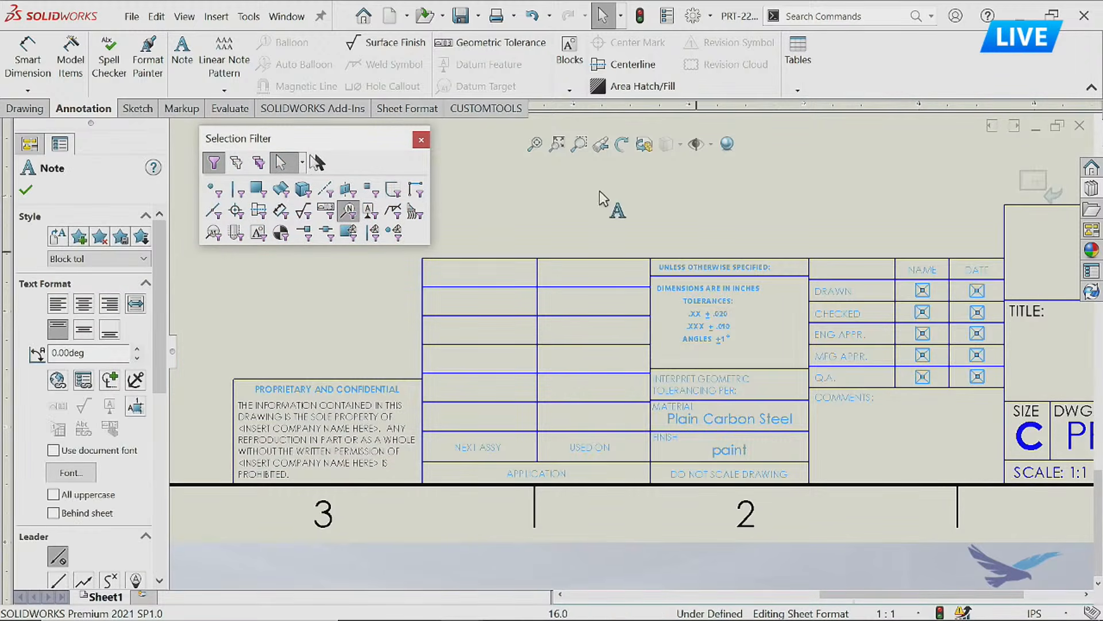
pyautogui.press('Escape')
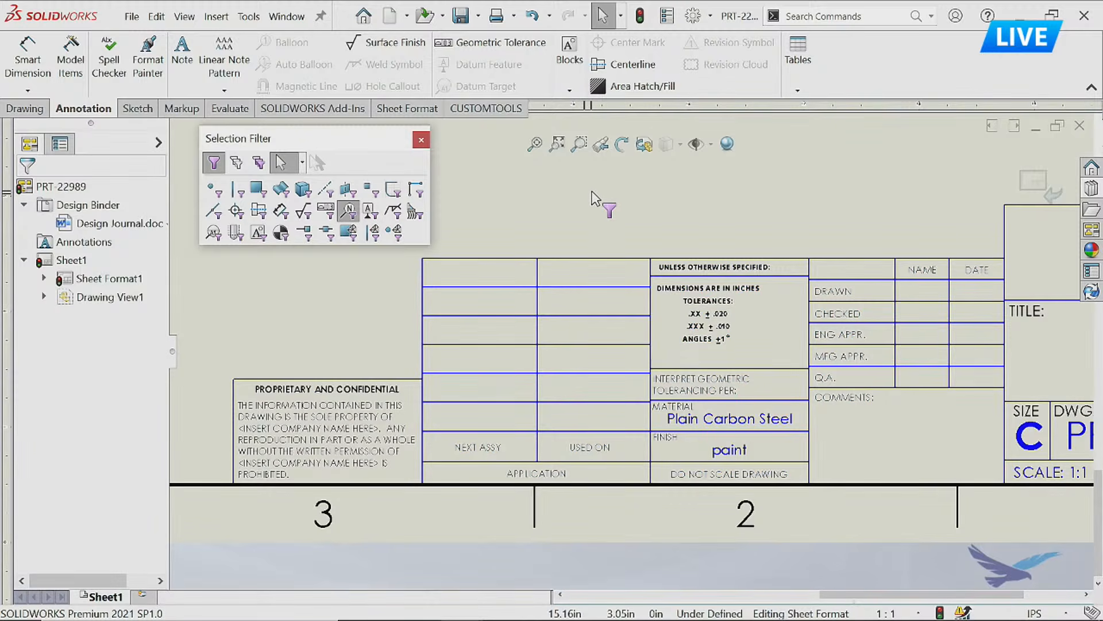
pyautogui.hotkey('ctrl', 'a')
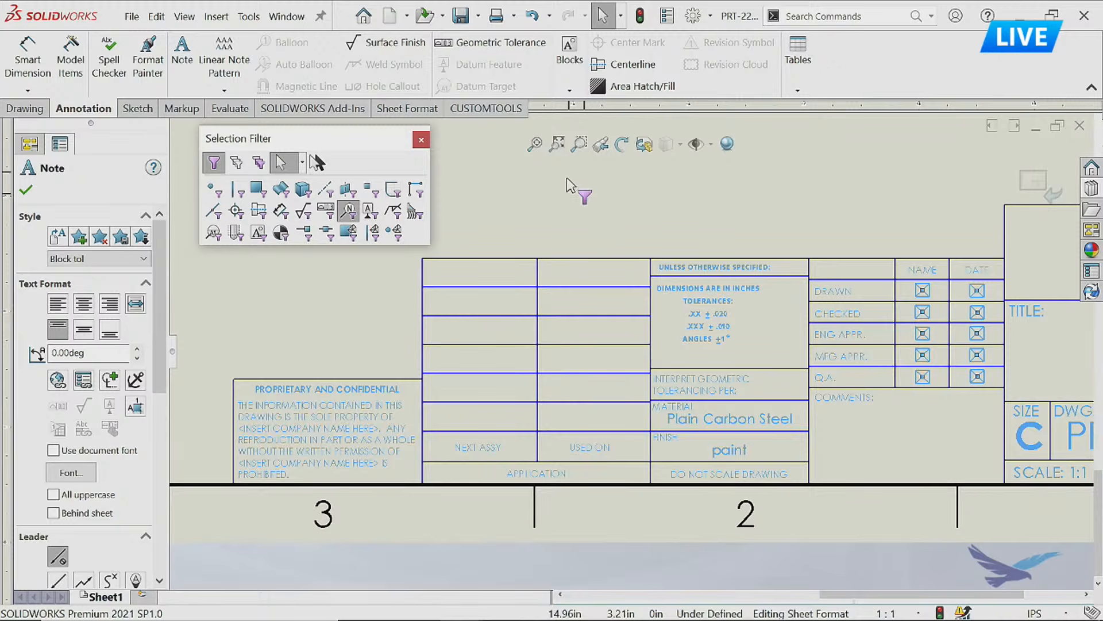
# Select the title block notes outside the title area with a window and set their font to Hind Bold at 8 points.
pyautogui.press('Escape')
pyautogui.moveTo(184, 252); pyautogui.dragTo(1004, 493)
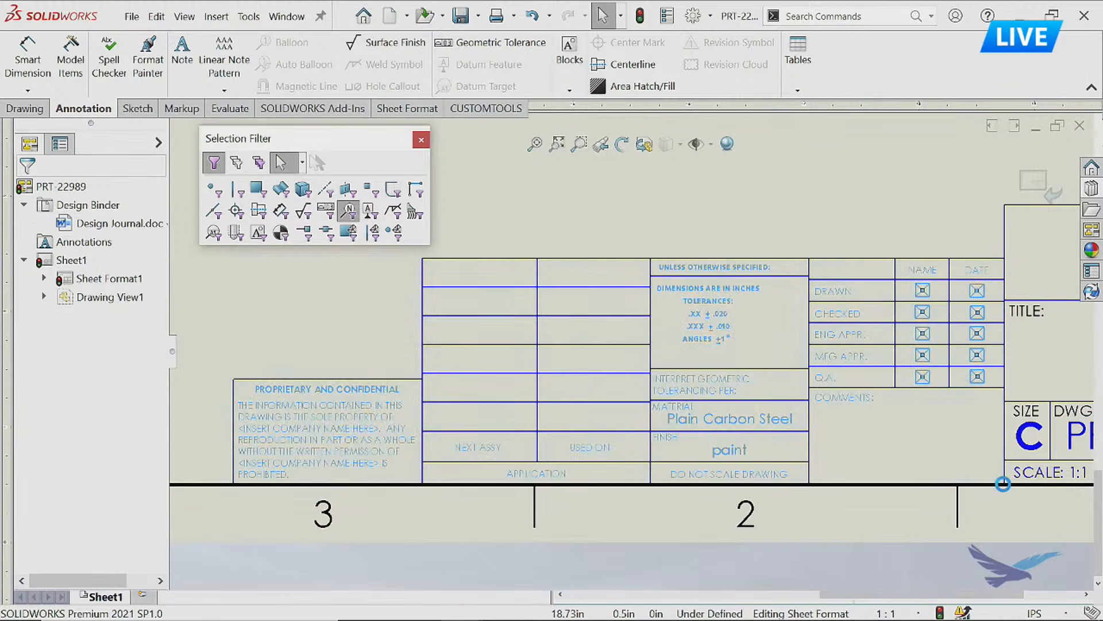
pyautogui.click(74, 477)
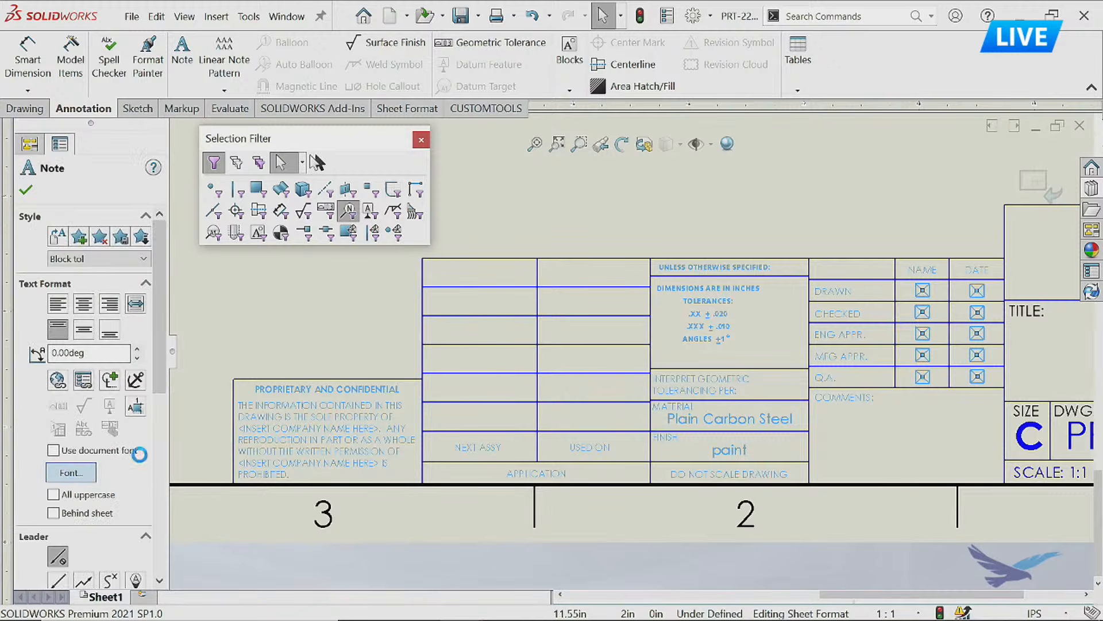
pyautogui.tripleClick(439, 237)
pyautogui.write('Hind')
pyautogui.moveTo(646, 252); pyautogui.dragTo(617, 251)
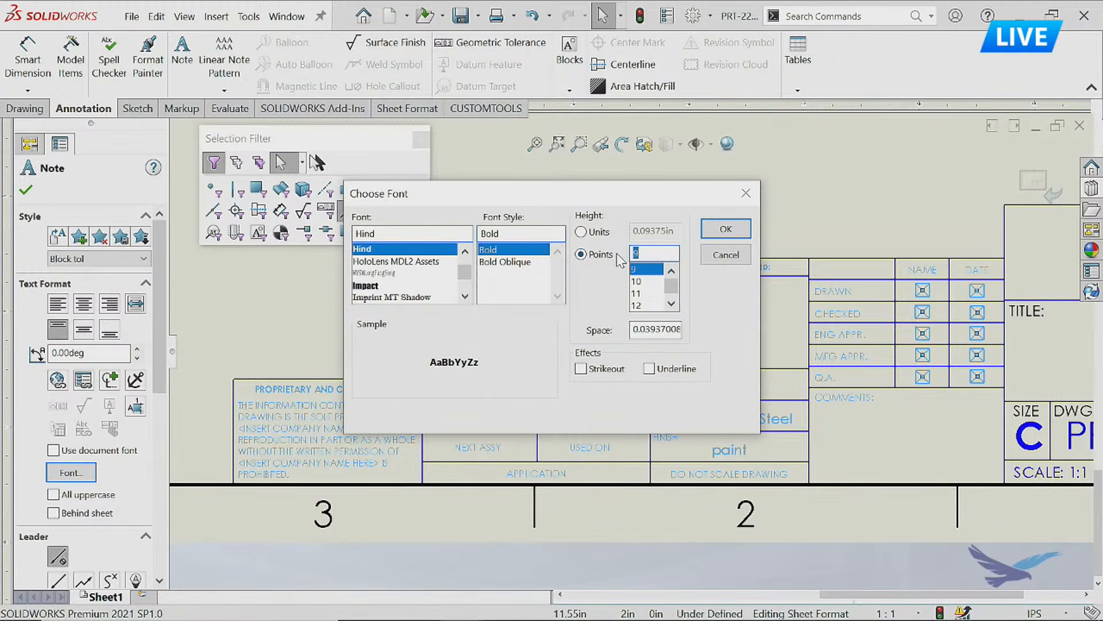
pyautogui.write('8')
pyautogui.click(726, 228)
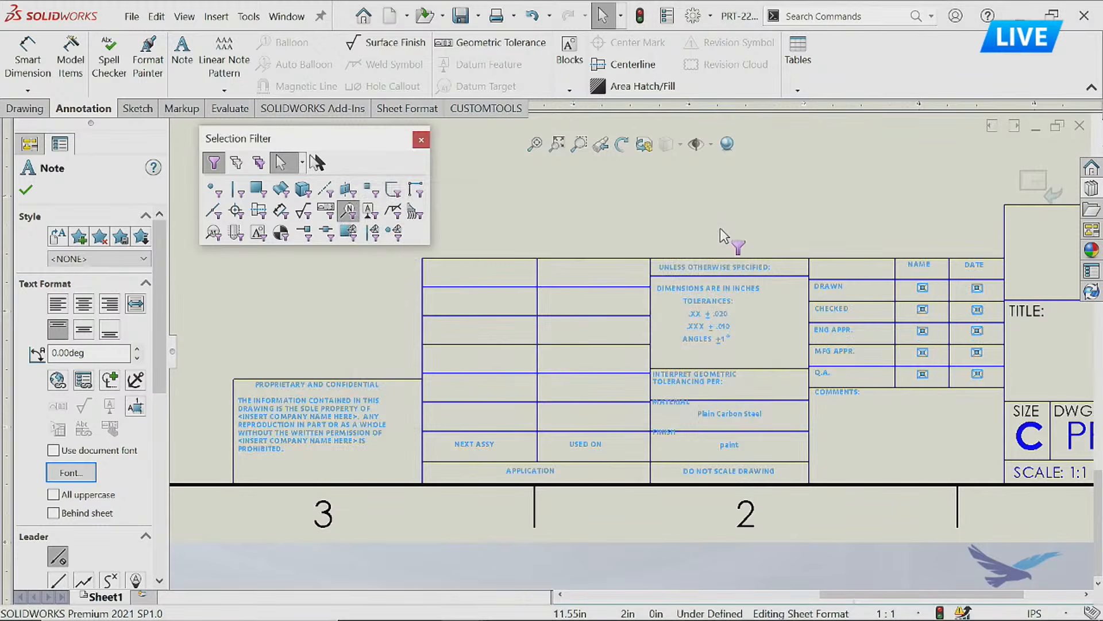
pyautogui.click(725, 226)
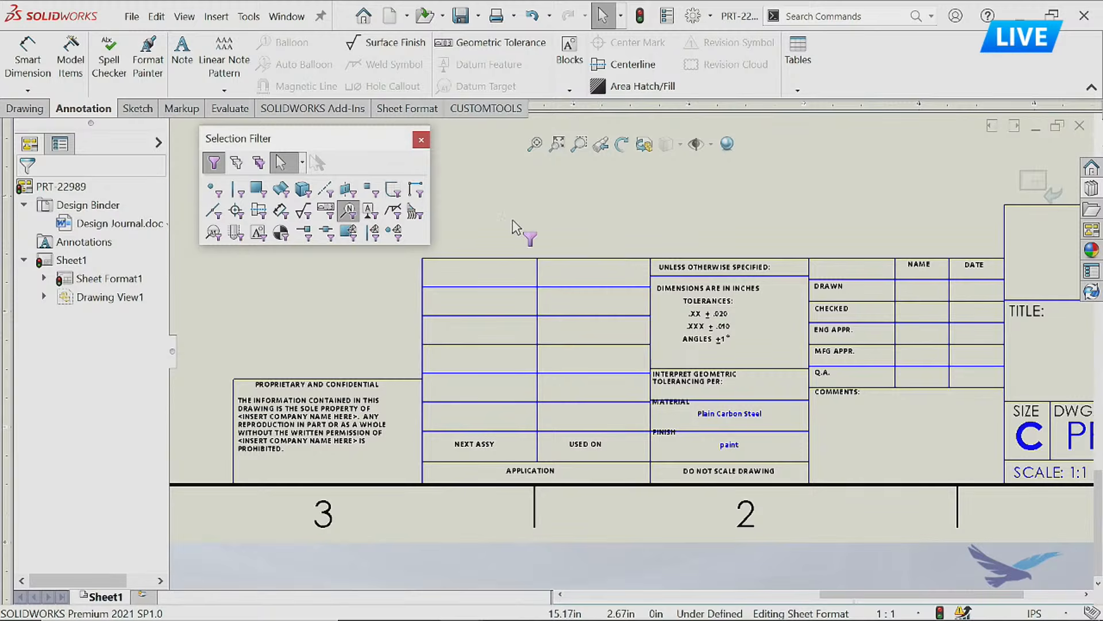
# Clear all selection filters and hide the selection filter toolbar.
pyautogui.press('F6')
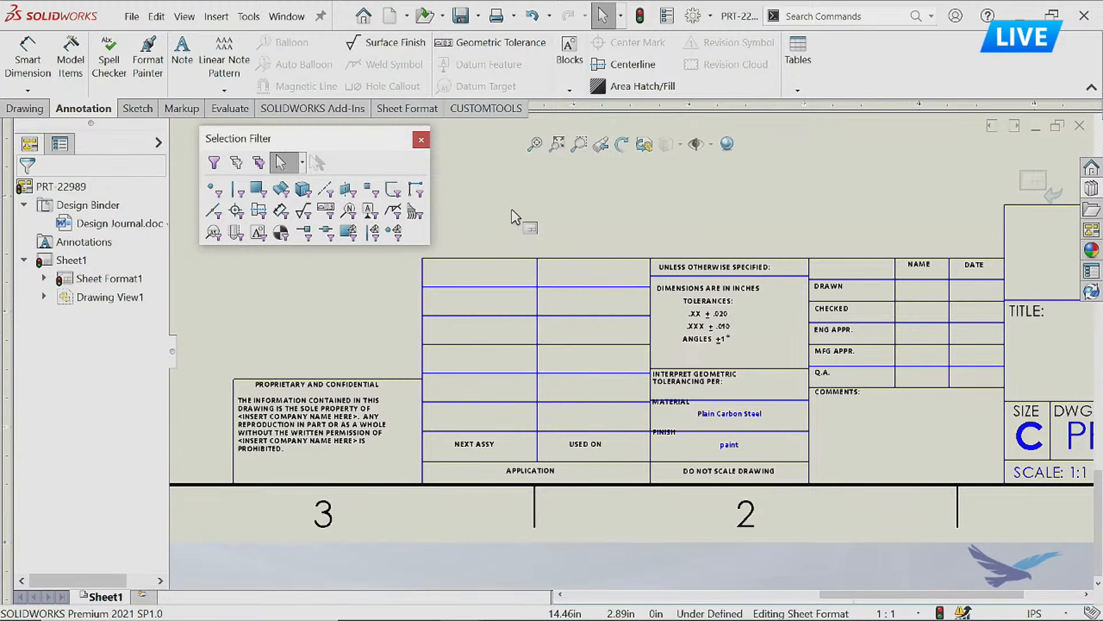
pyautogui.press('F5')
pyautogui.click(513, 210)
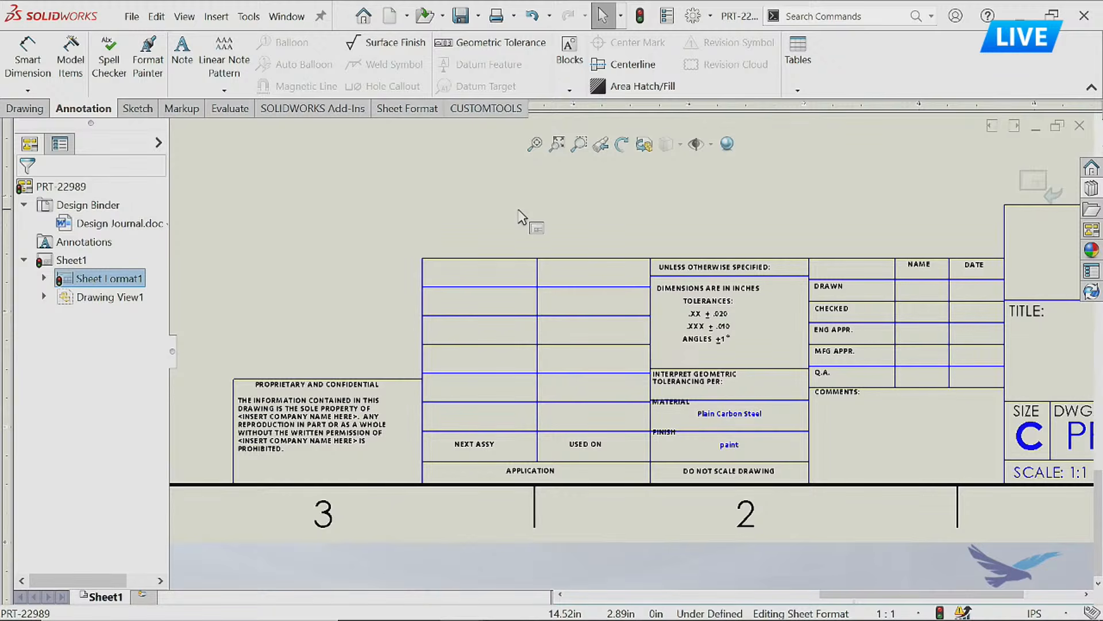
pyautogui.hotkey('alt', 'Tab')
pyautogui.click(1088, 270)
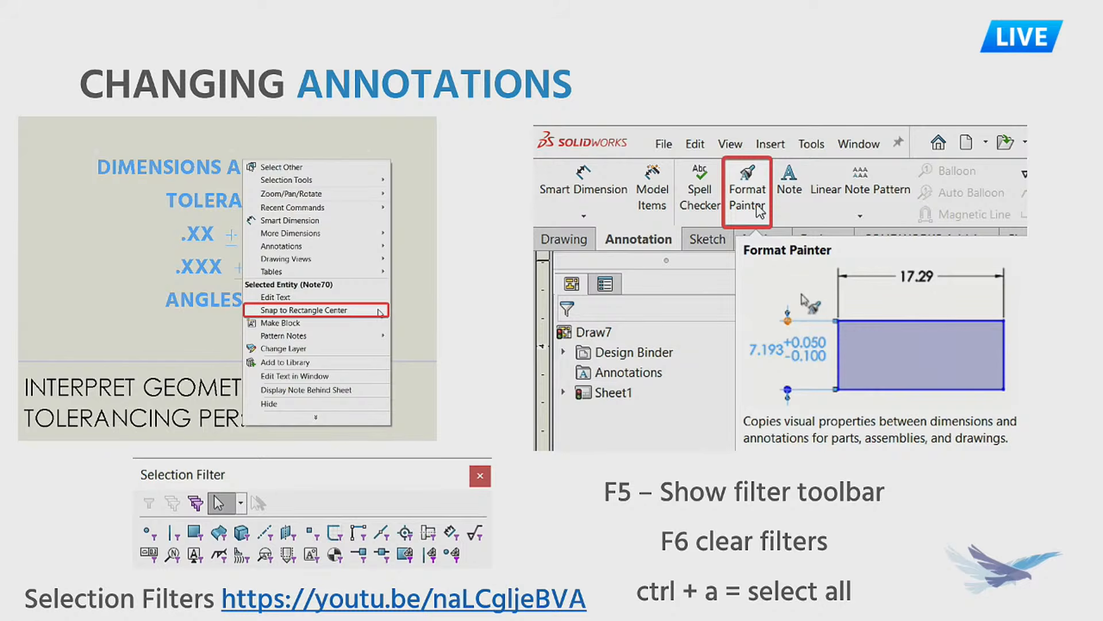
pyautogui.hotkey('alt', 'Tab')
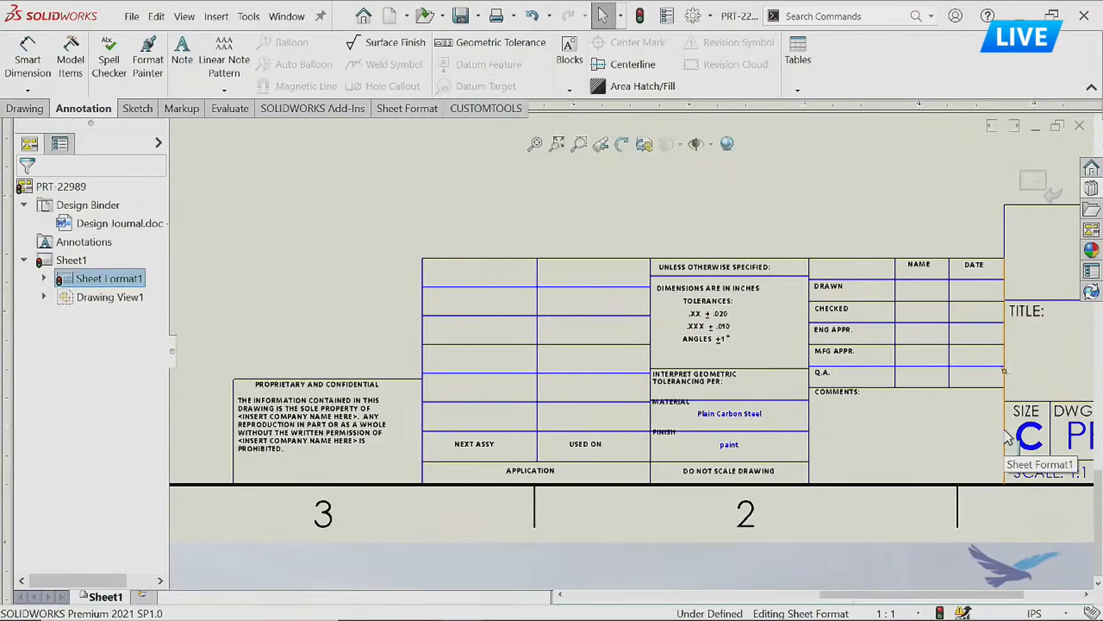
# Move the MATERIAL and FINISH labels down so each sits inside its title block cell, clear of the line above.
pyautogui.scroll(-3, 730, 443)
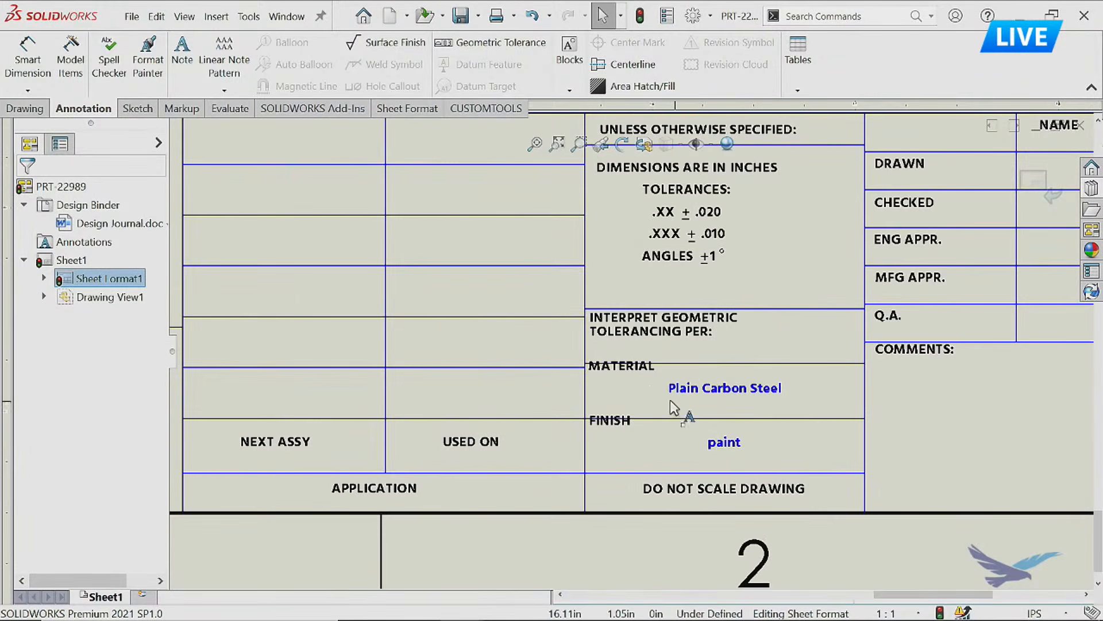
pyautogui.moveTo(631, 374); pyautogui.dragTo(631, 382)
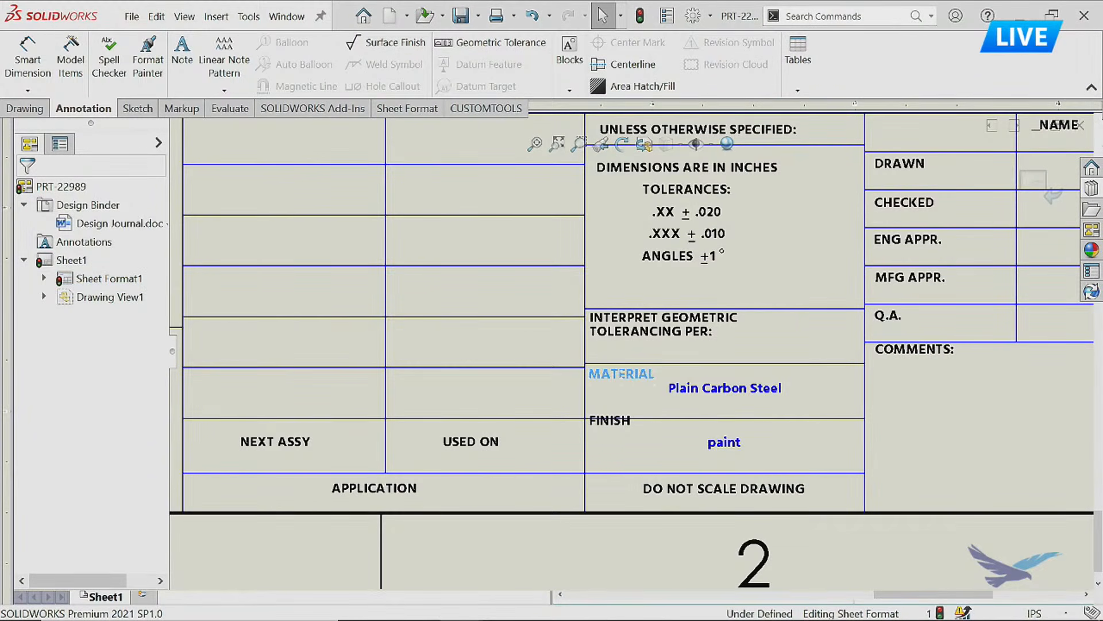
pyautogui.moveTo(607, 424); pyautogui.dragTo(606, 432)
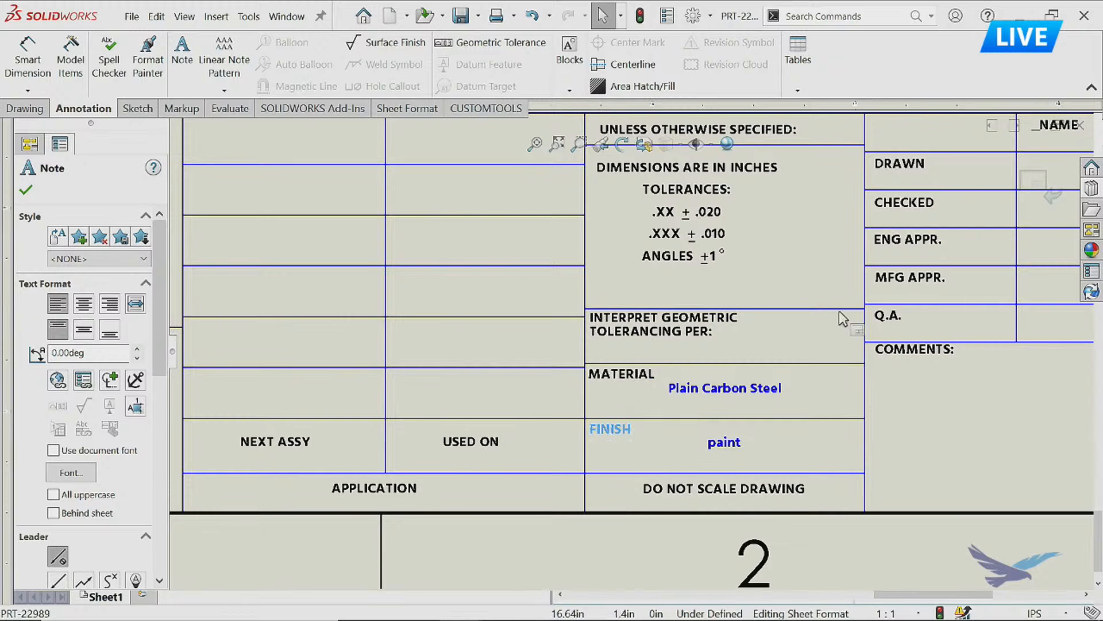
pyautogui.moveTo(814, 351); pyautogui.dragTo(754, 457, button='middle')
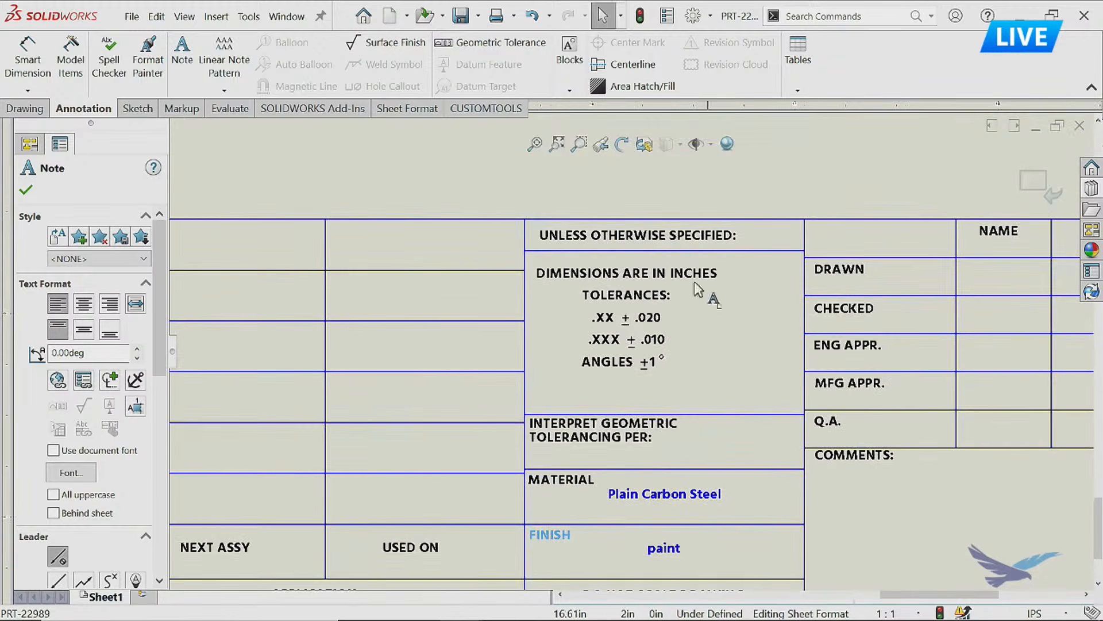
pyautogui.click(611, 197)
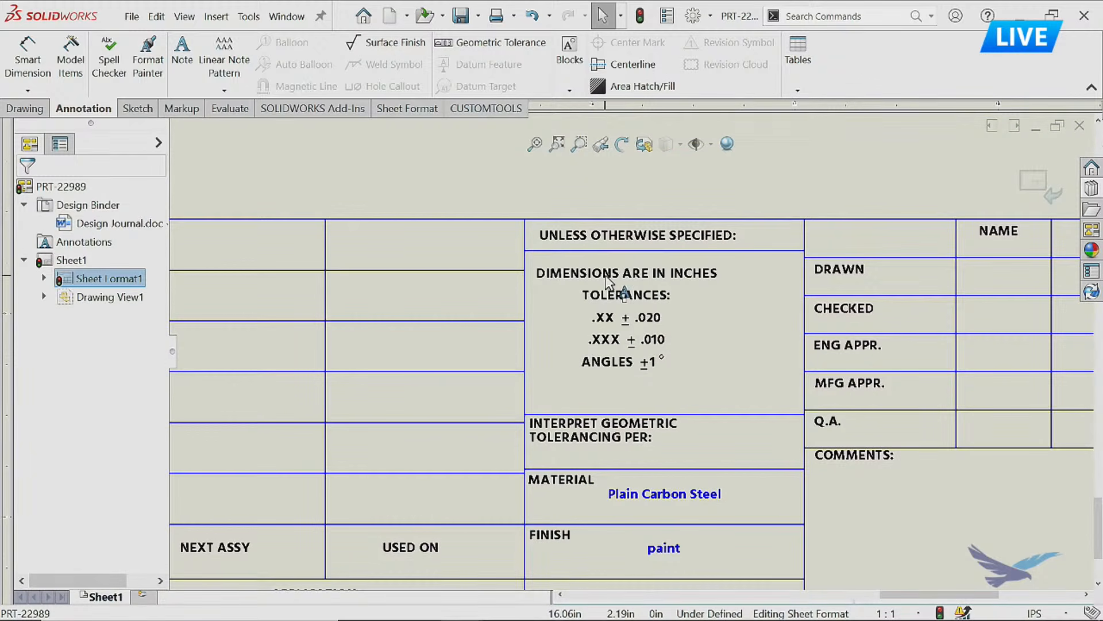
# Centre the DIMENSIONS ARE IN INCHES tolerance note in its cell with Snap to Rectangle Center, using the cell's four border lines.
pyautogui.rightClick(608, 280)
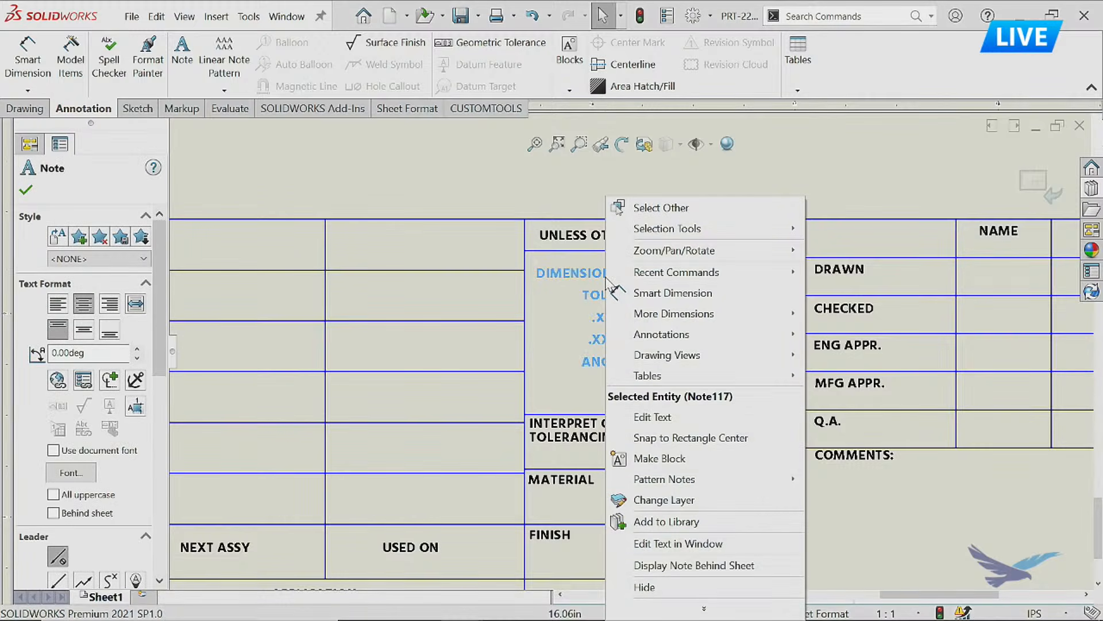
pyautogui.click(684, 438)
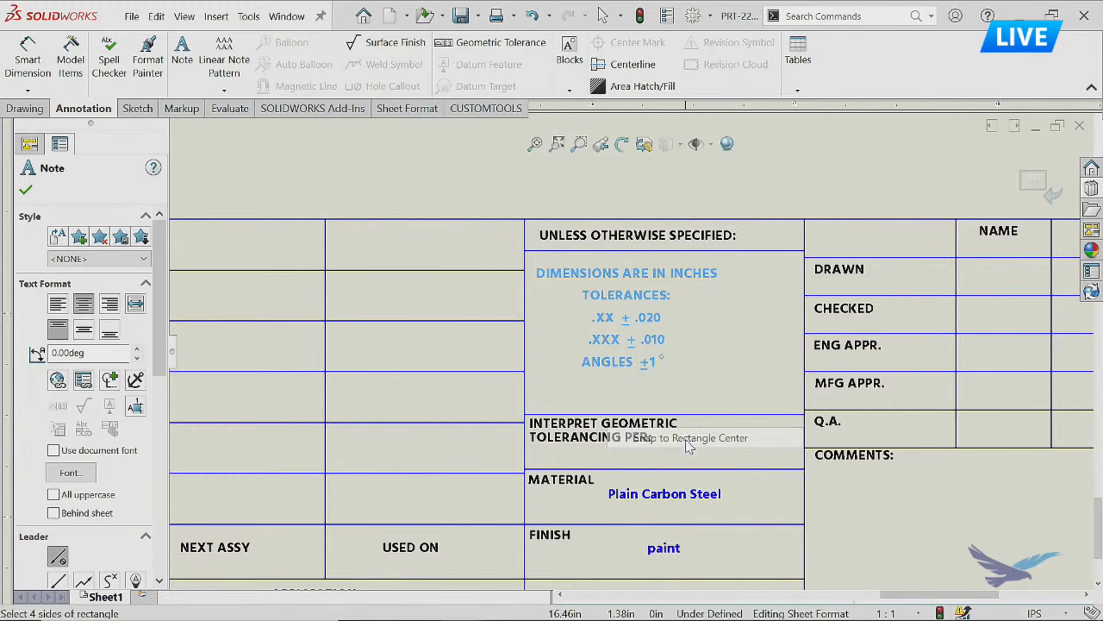
pyautogui.click(761, 251)
pyautogui.click(805, 287)
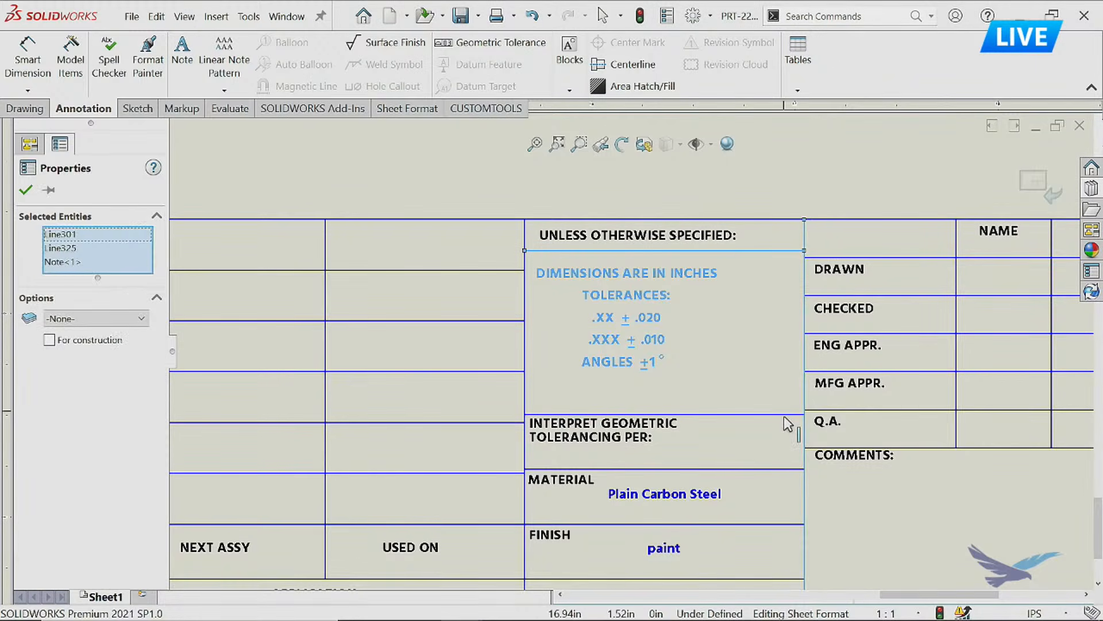
pyautogui.click(787, 414)
pyautogui.click(525, 402)
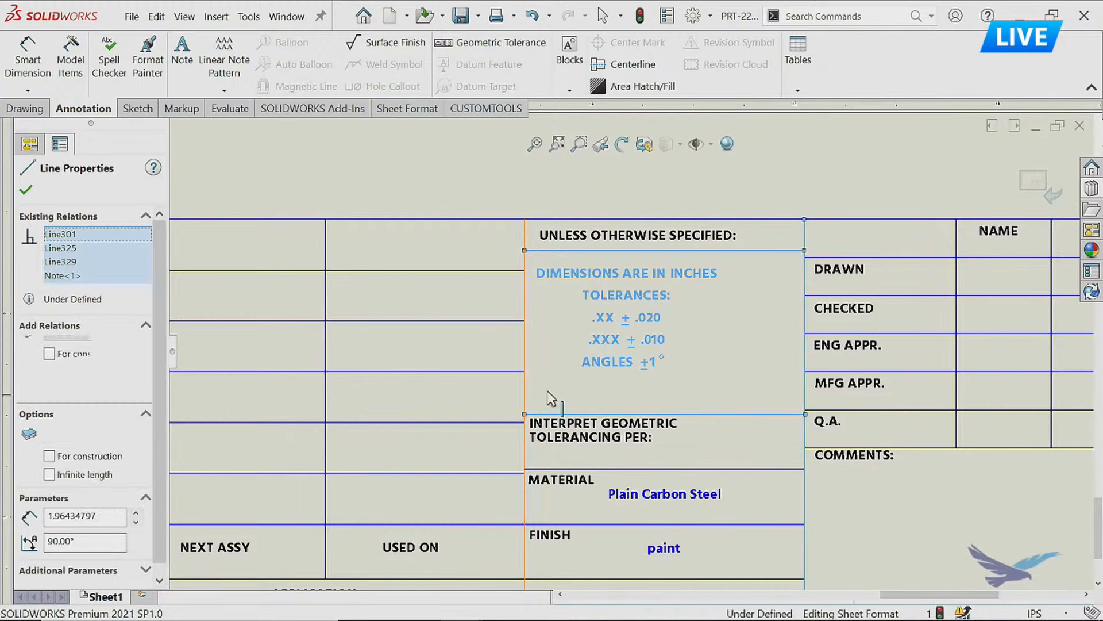
pyautogui.click(661, 333)
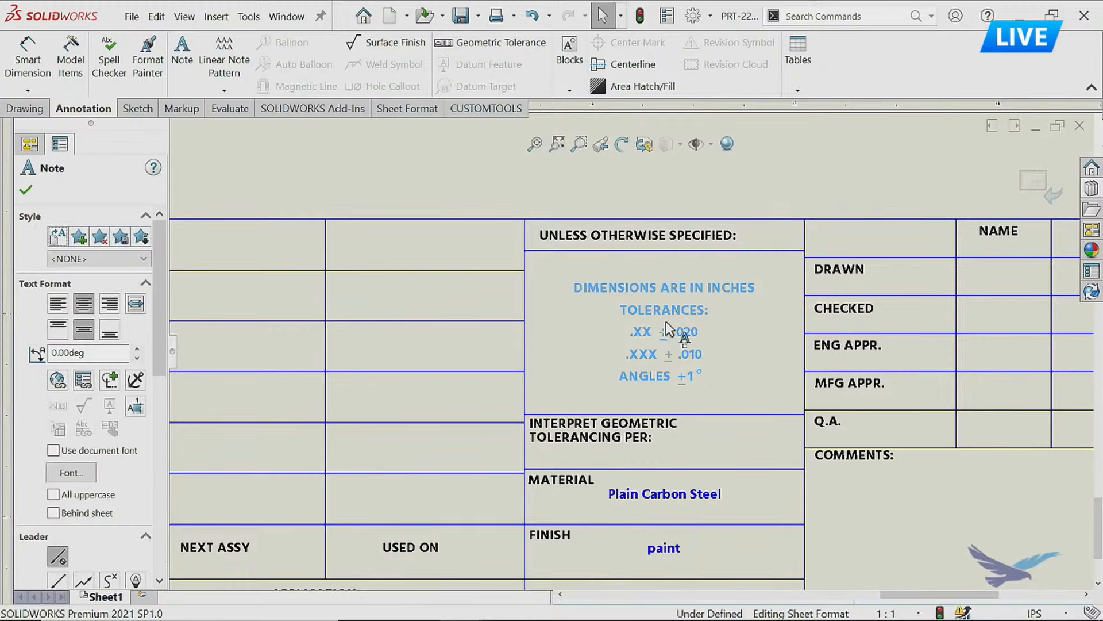
# Centre the INTERPRET GEOMETRIC TOLERANCING PER note in its cell with Snap to Rectangle Center, using the four surrounding lines.
pyautogui.click(598, 441)
pyautogui.rightClick(599, 440)
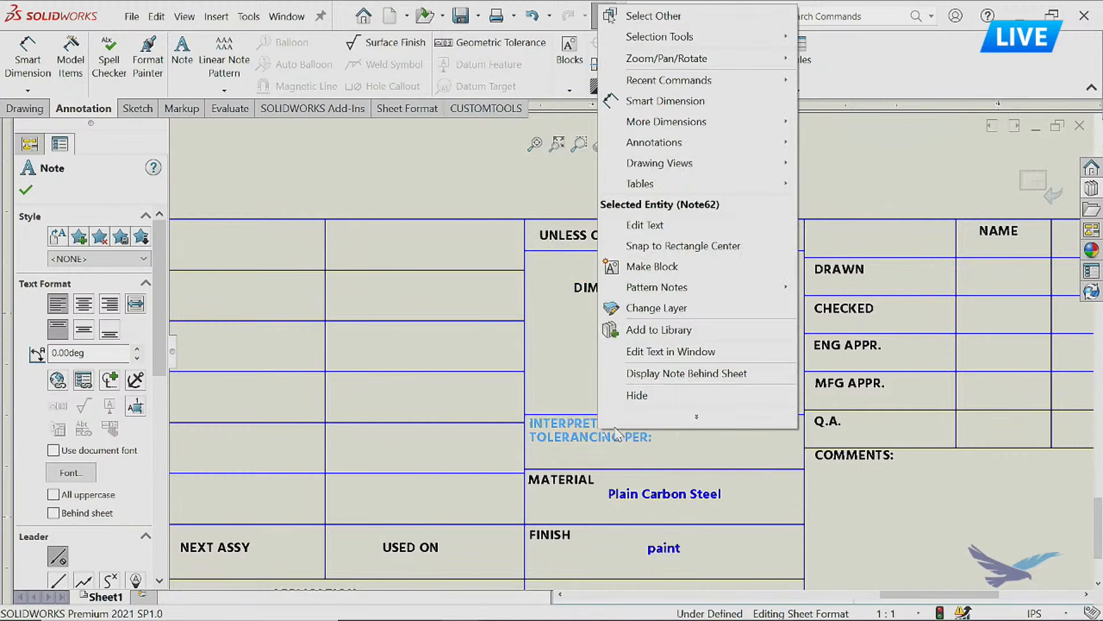
pyautogui.click(680, 257)
pyautogui.click(727, 414)
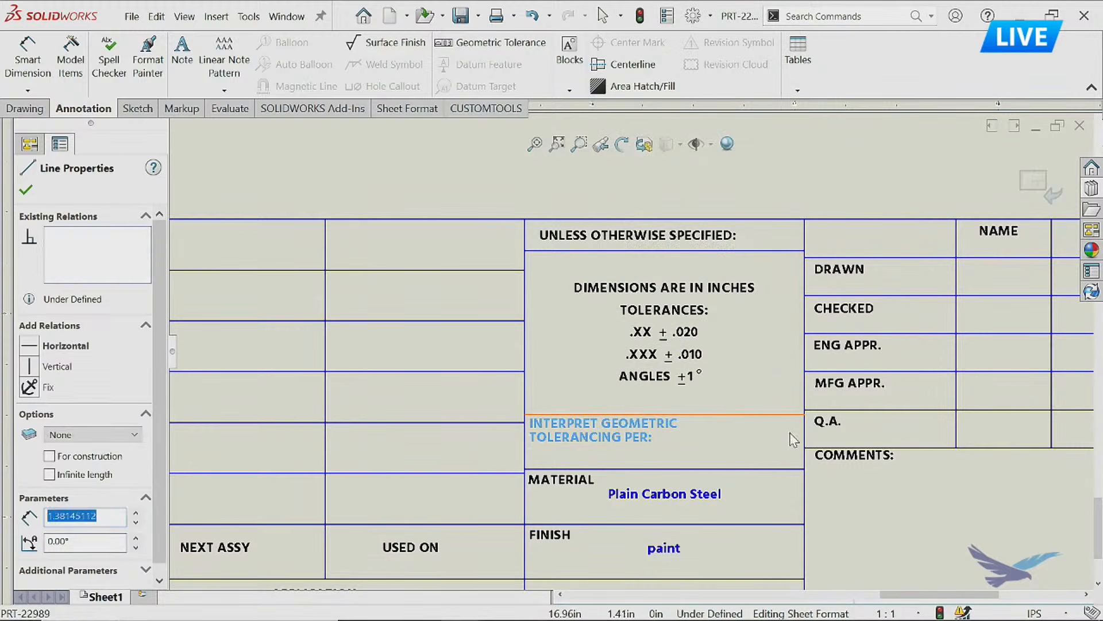
pyautogui.click(805, 438)
pyautogui.click(760, 469)
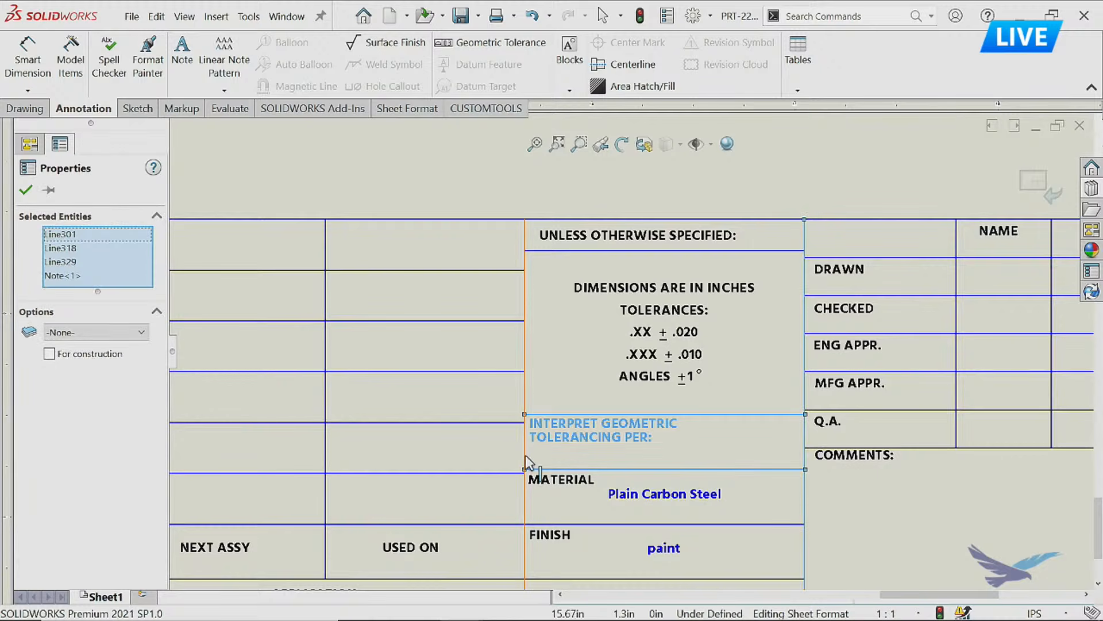
pyautogui.click(524, 457)
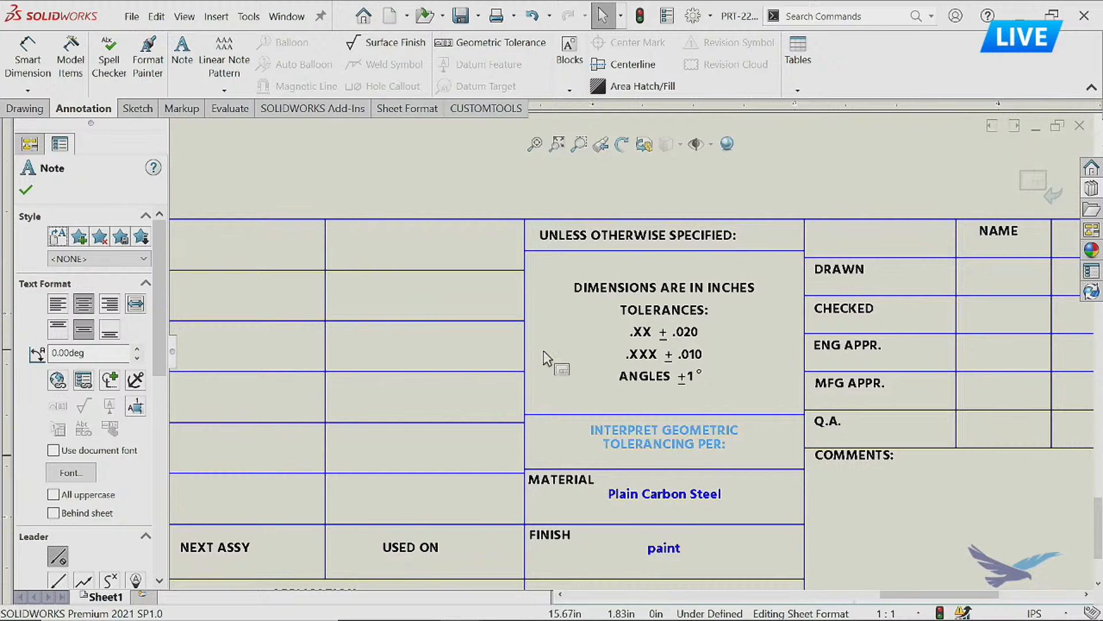
pyautogui.press('Escape')
# Place a placeholder note containing a single dash below the COMMENTS label in the title block.
pyautogui.moveTo(896, 523)
pyautogui.keyDown('ctrl'); pyautogui.mouseDown(button='middle')
pyautogui.moveTo(776, 488)
pyautogui.moveTo(581, 485)
pyautogui.mouseUp(button='middle'); pyautogui.keyUp('ctrl')
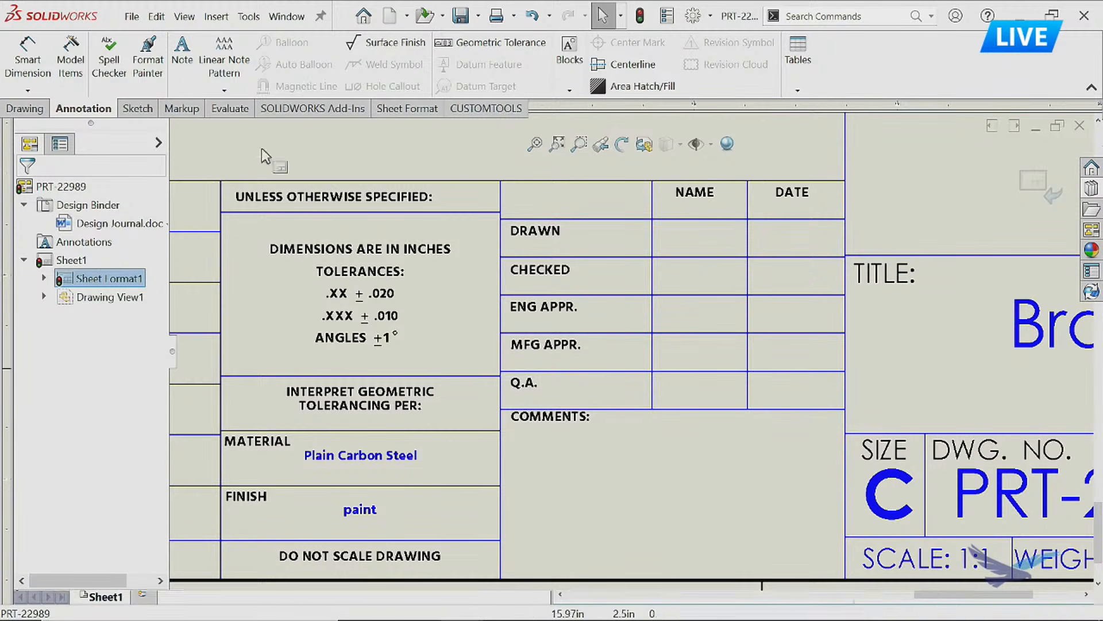
pyautogui.click(185, 65)
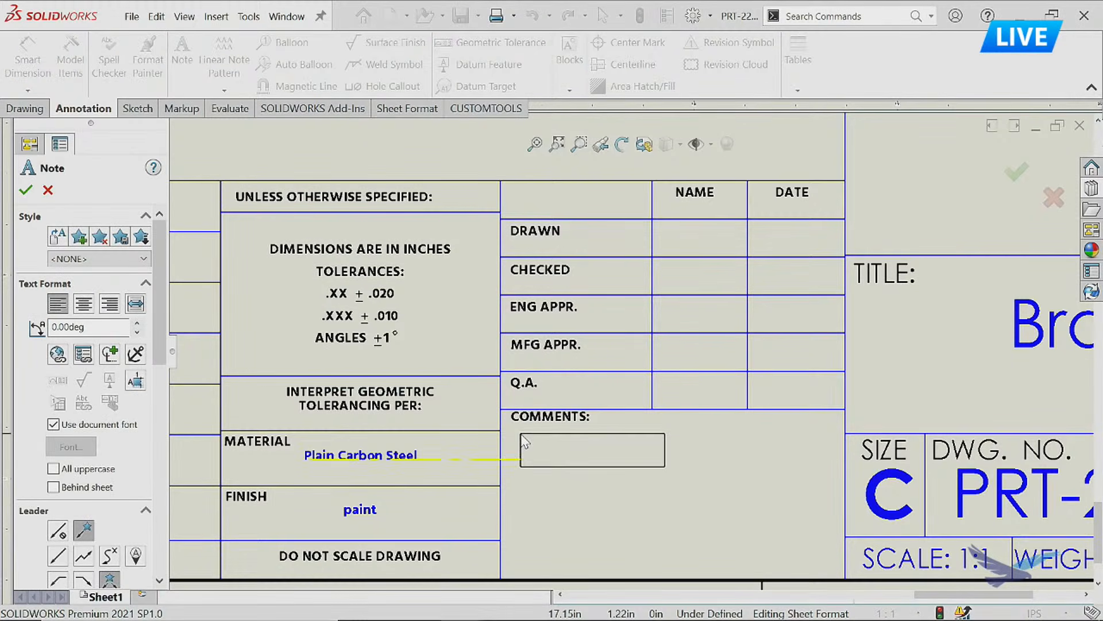
pyautogui.click(523, 444)
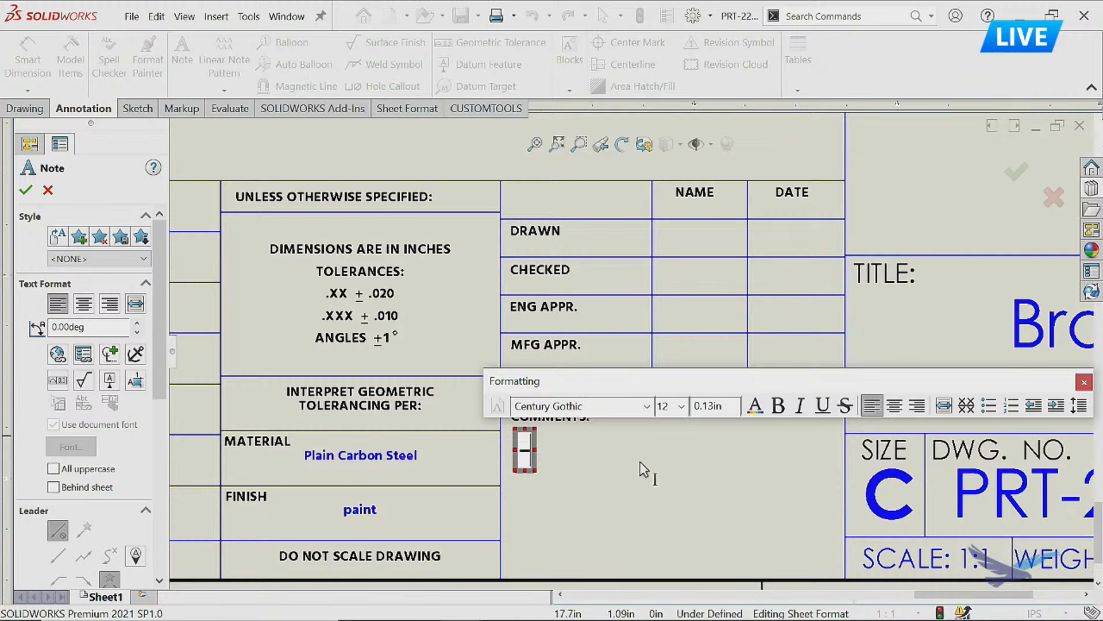
pyautogui.click(597, 465)
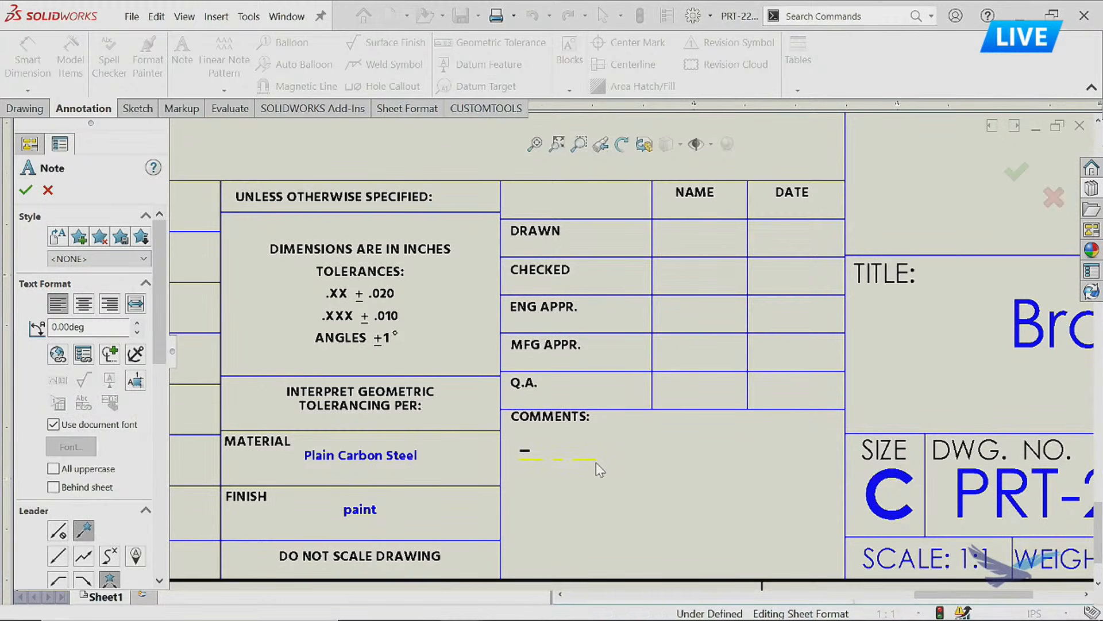
pyautogui.press('Escape')
# Define title block fields with the boundary fitted around the title block, adding the dash note as an editable field with tooltip Comment.
pyautogui.click(405, 109)
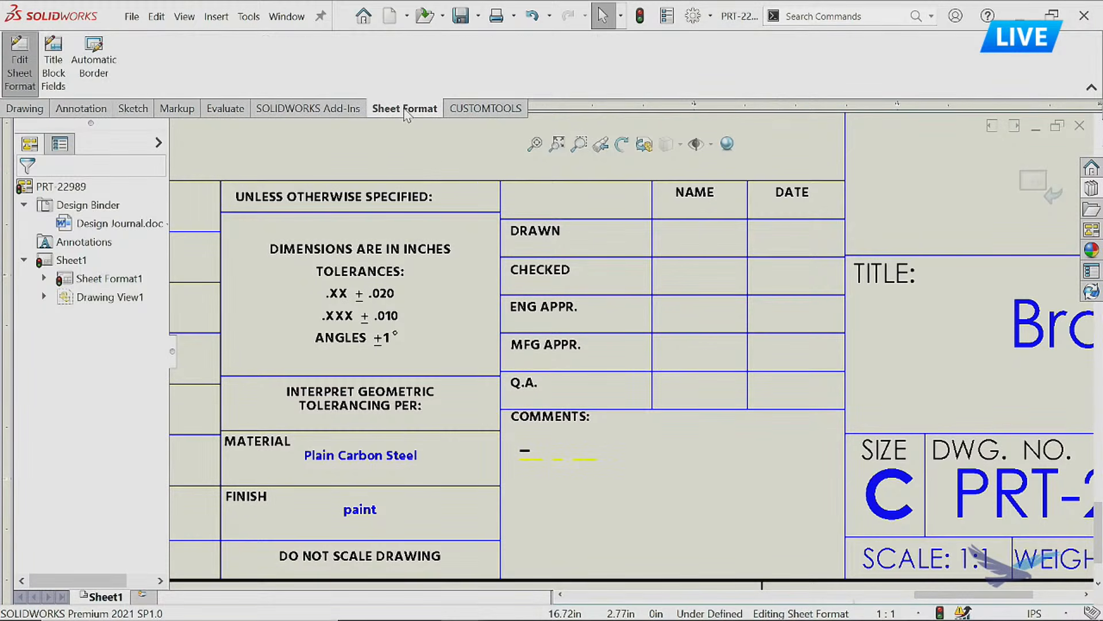
pyautogui.click(54, 69)
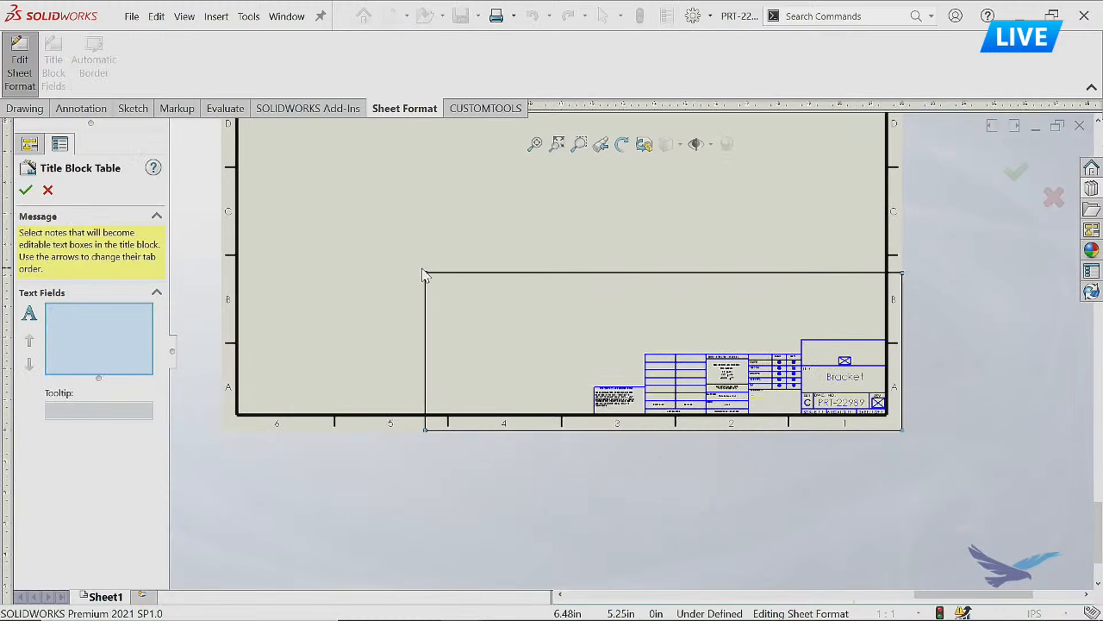
pyautogui.moveTo(425, 275); pyautogui.dragTo(595, 340)
pyautogui.scroll(-5, 804, 417)
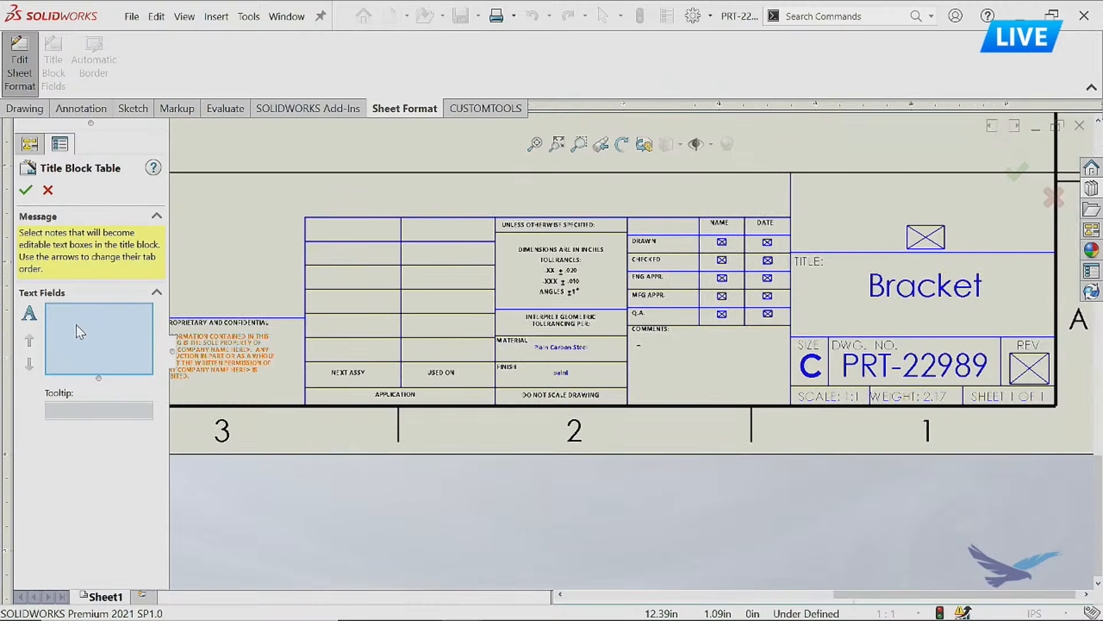
pyautogui.click(639, 345)
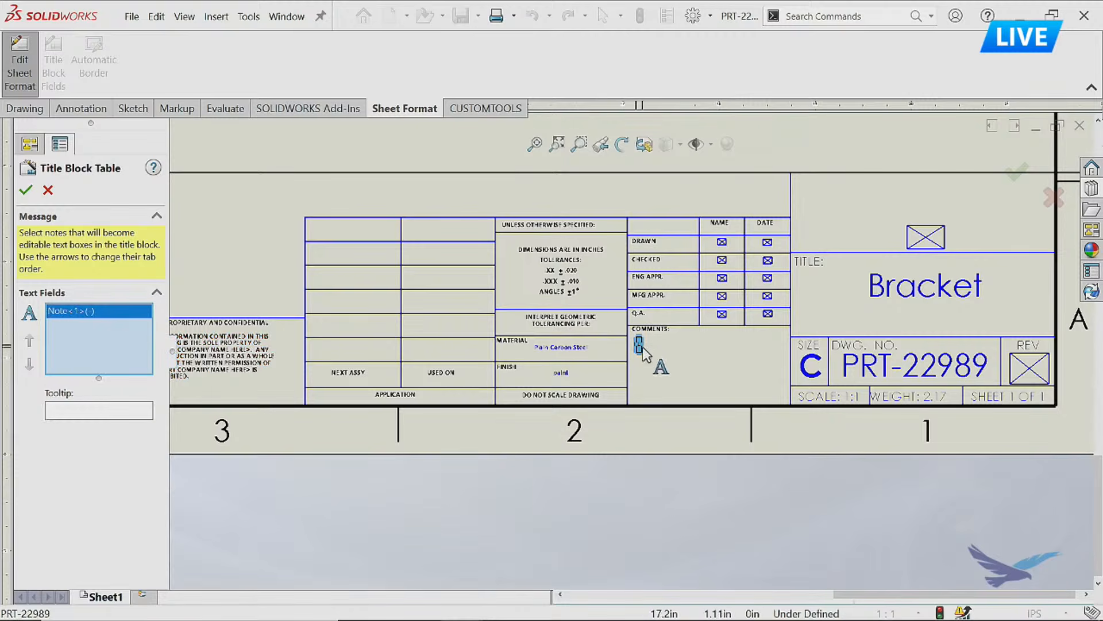
pyautogui.click(133, 410)
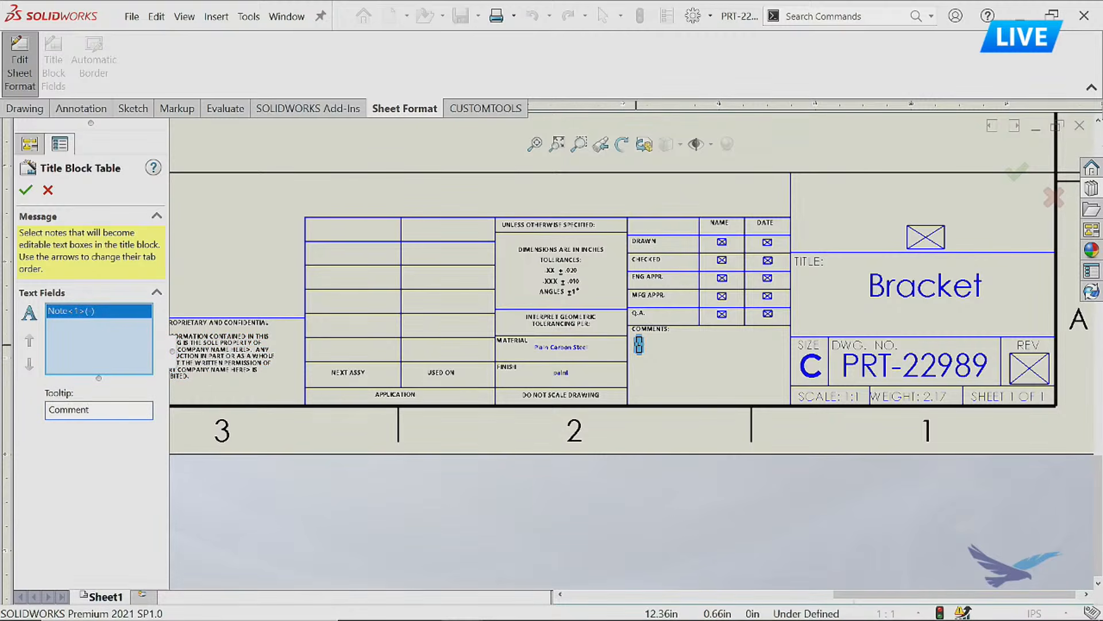
pyautogui.click(25, 189)
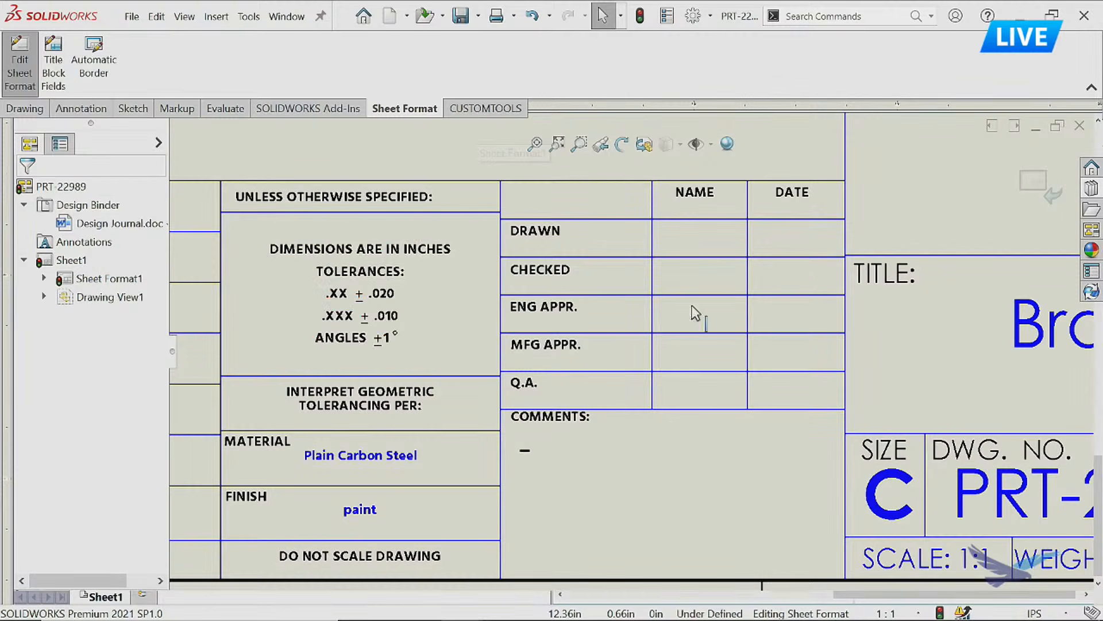
# Leave the sheet format and return to editing the drawing sheet.
pyautogui.scroll(5, 611, 397)
pyautogui.scroll(4, 632, 351)
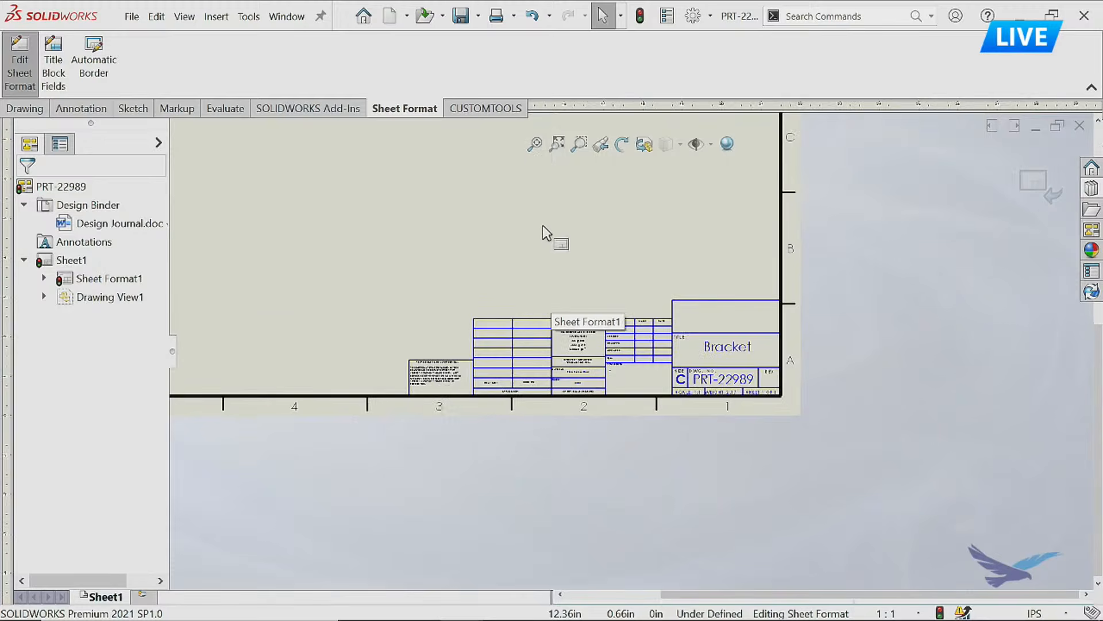
pyautogui.rightClick(523, 236)
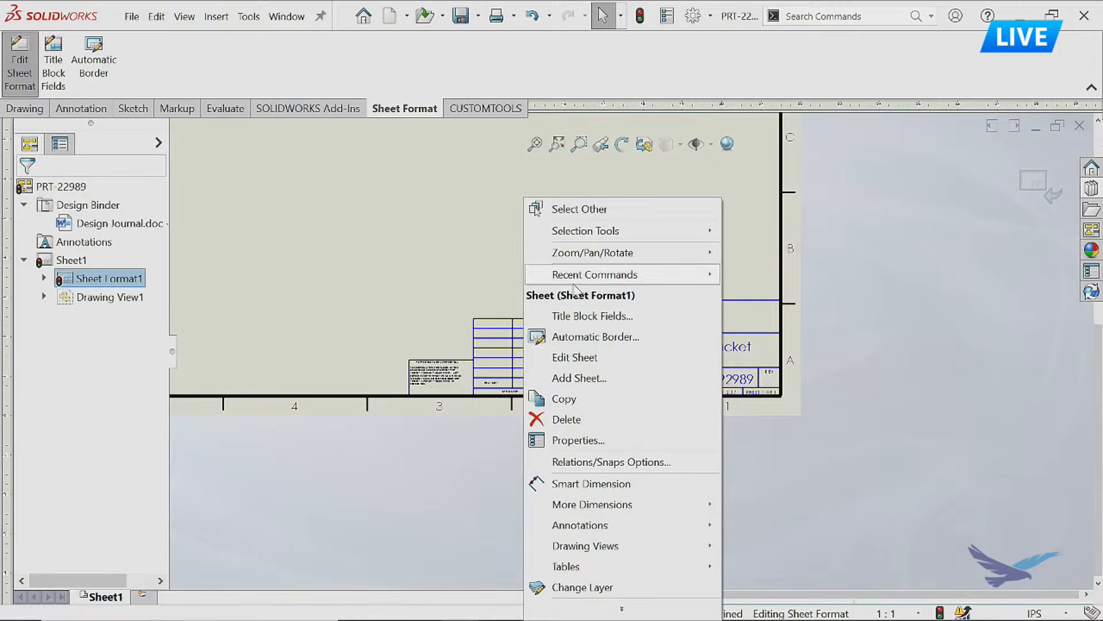
pyautogui.click(575, 357)
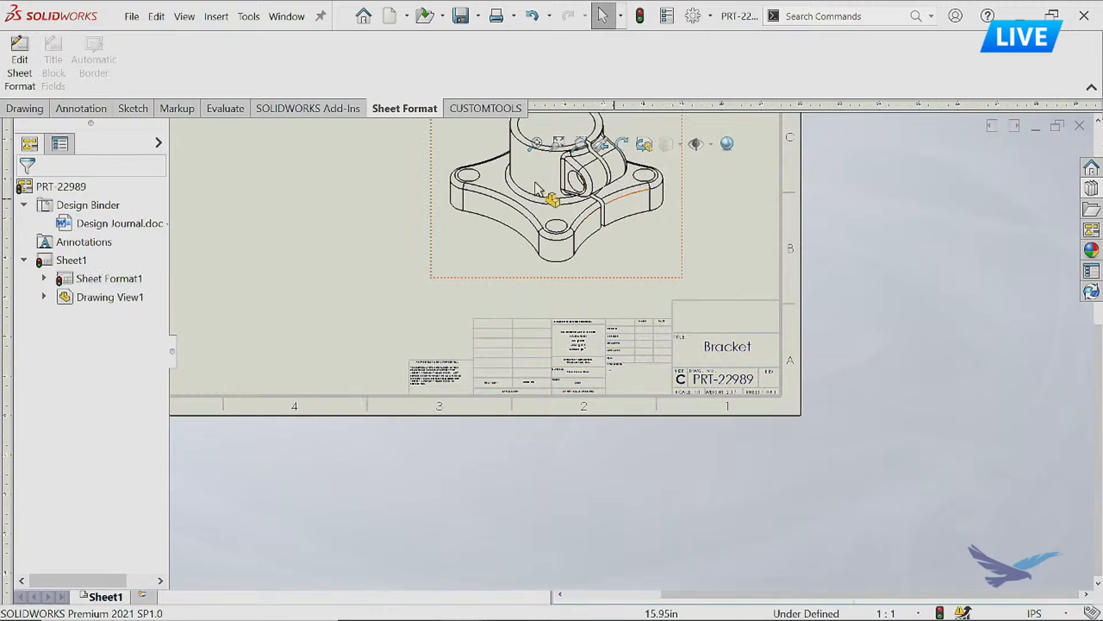
# Open the title block data entry, try the text TYPE in the COMMENTS field, erase it and close the entry mode.
pyautogui.click(522, 363)
pyautogui.doubleClick(523, 363)
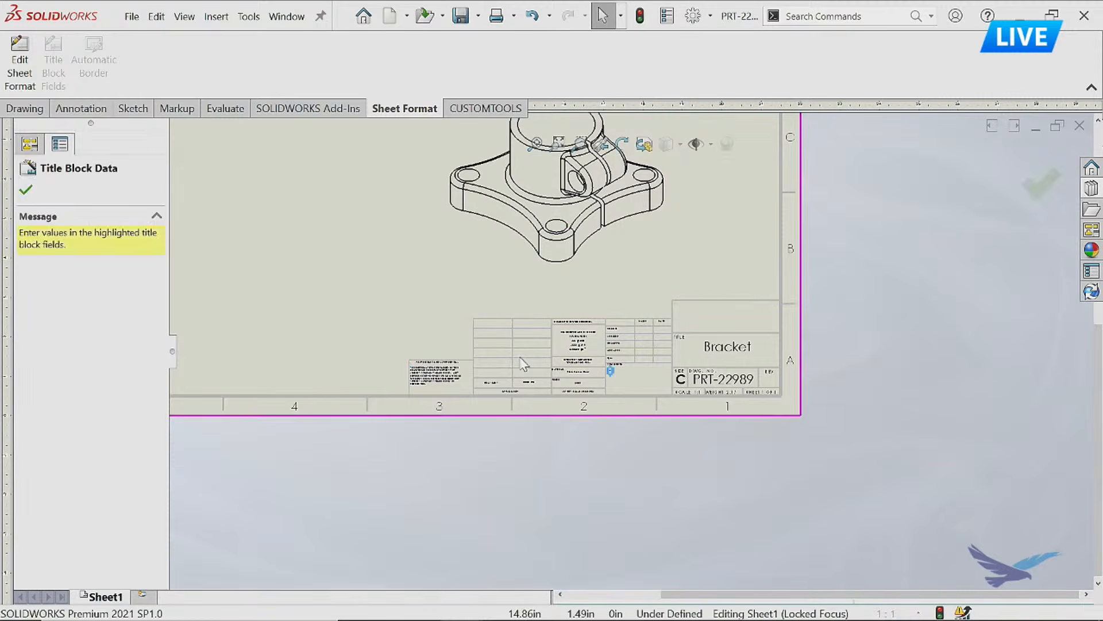
pyautogui.scroll(-3, 631, 384)
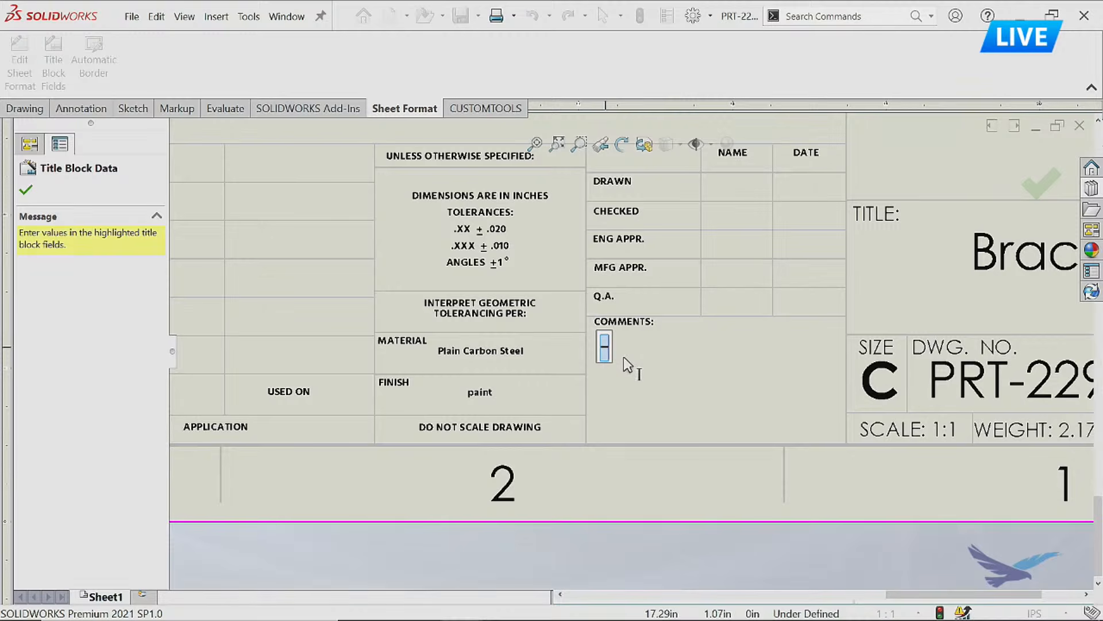
pyautogui.write('TYPE')
pyautogui.press('BackSpace')
pyautogui.press('BackSpace')
pyautogui.press('BackSpace')
pyautogui.press('BackSpace')
pyautogui.click(1033, 181)
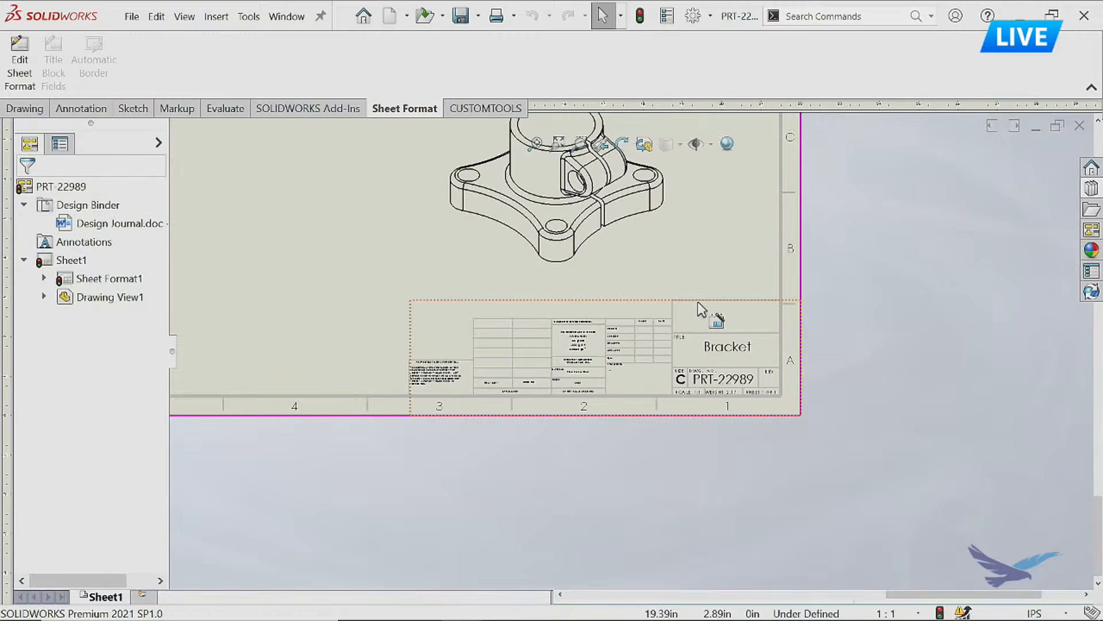
# Edit the sheet format again and box-select the hidden notes in the NAME and DATE columns of the approval table.
pyautogui.rightClick(354, 273)
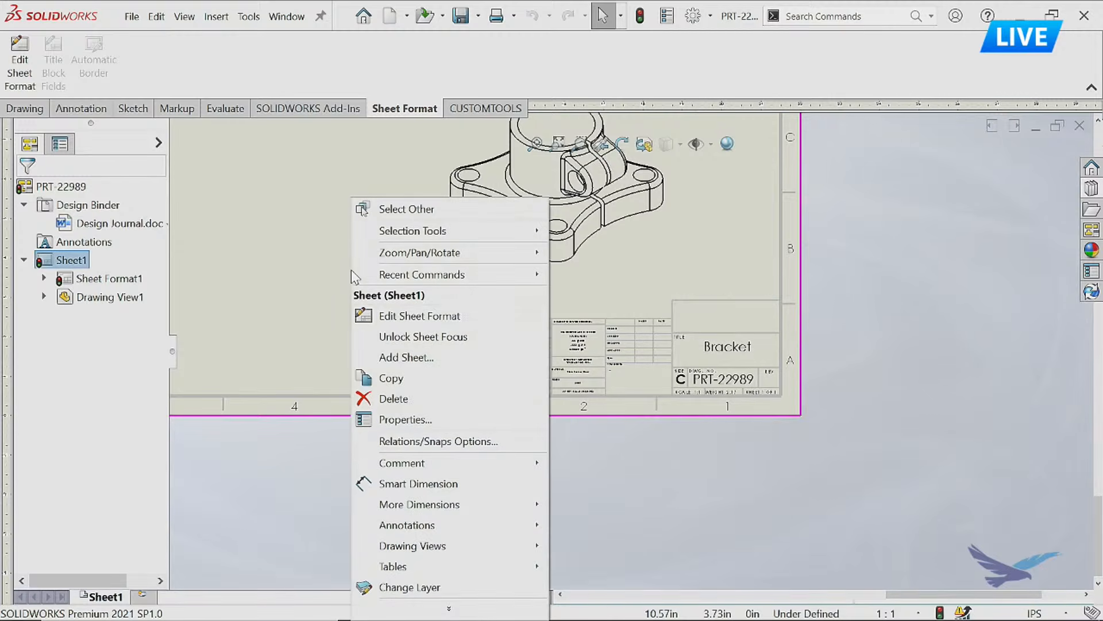
pyautogui.click(390, 320)
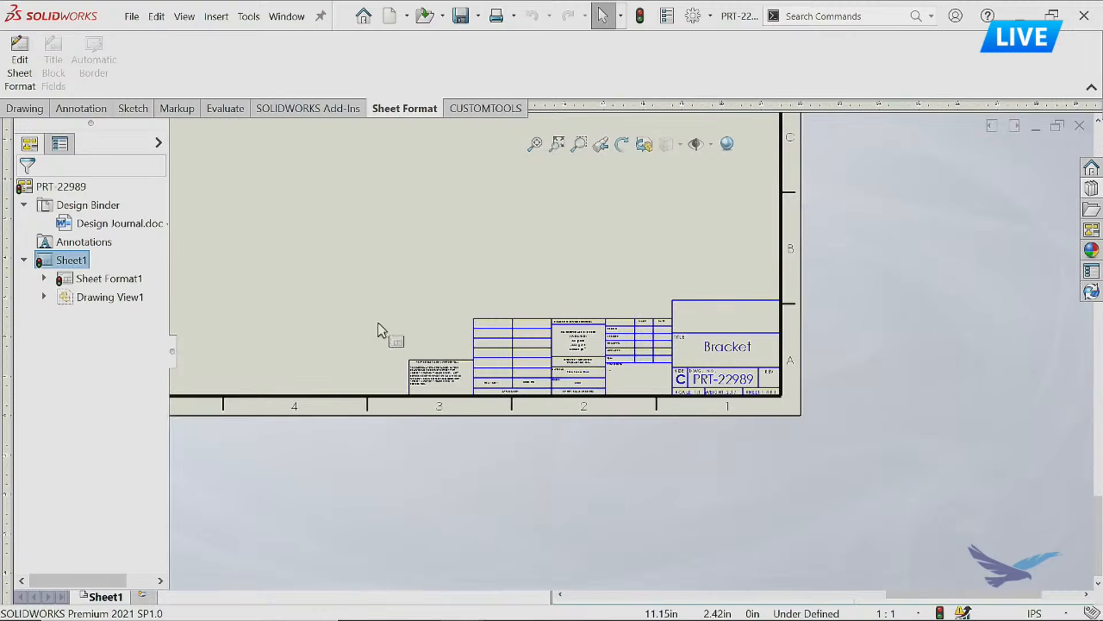
pyautogui.scroll(-3, 645, 374)
pyautogui.scroll(-2, 645, 374)
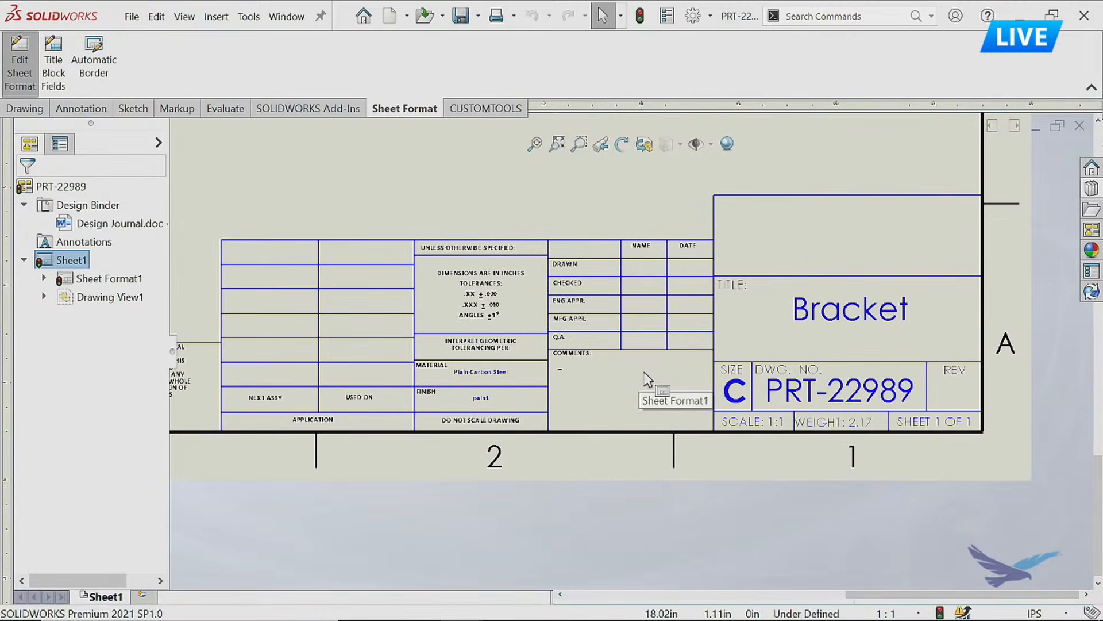
pyautogui.moveTo(591, 196); pyautogui.dragTo(753, 378)
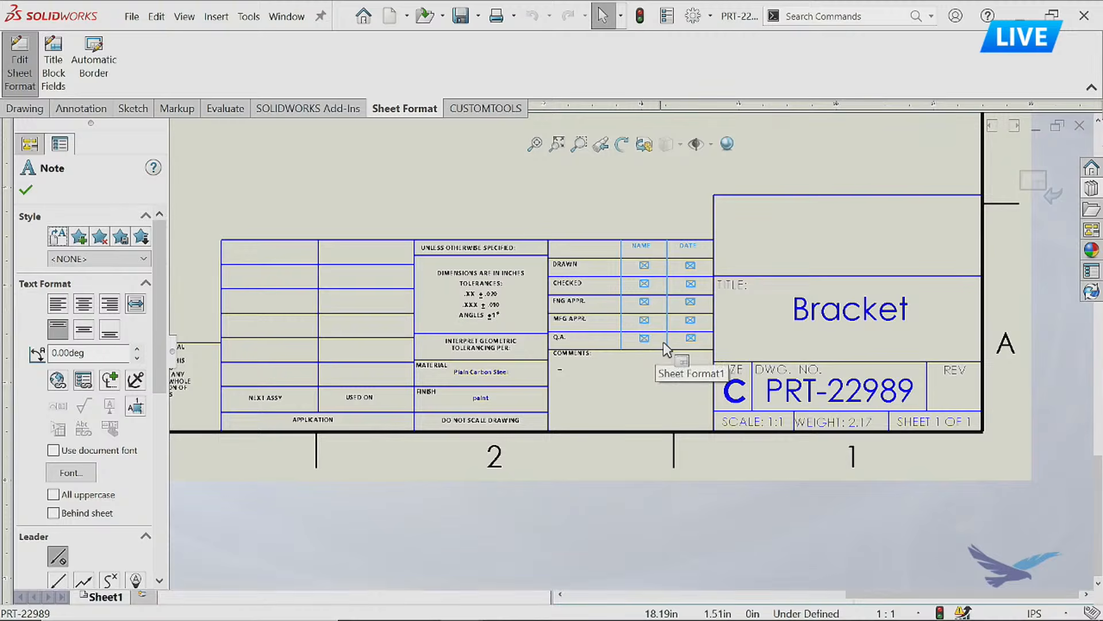
pyautogui.press('Delete')
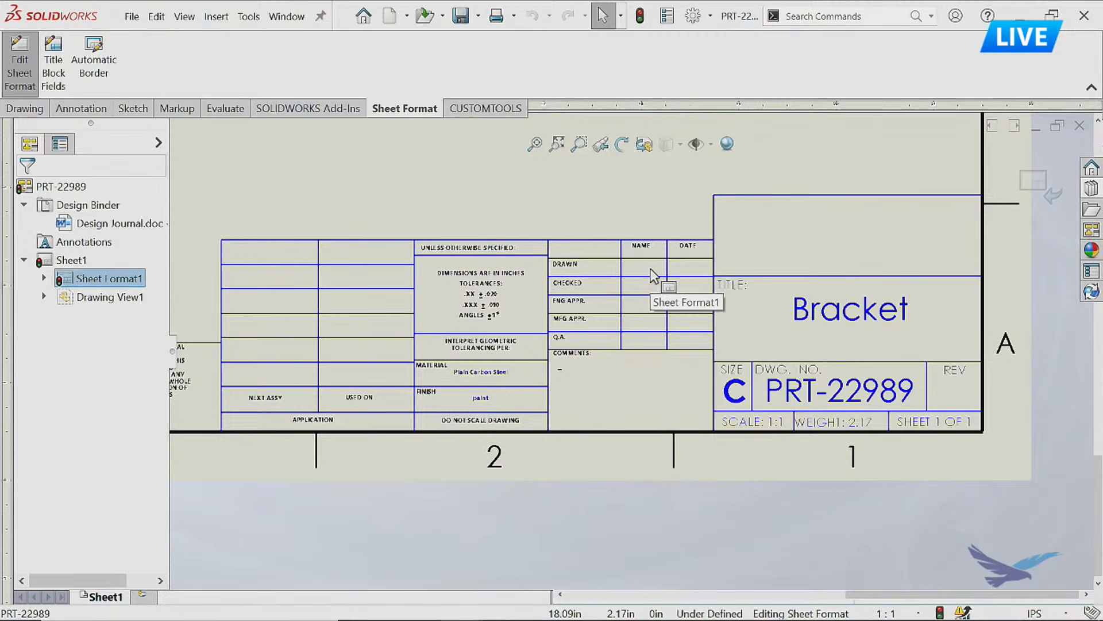
# Turn on the display of Annotation Link Errors and Annotation Link Variables.
pyautogui.click(183, 17)
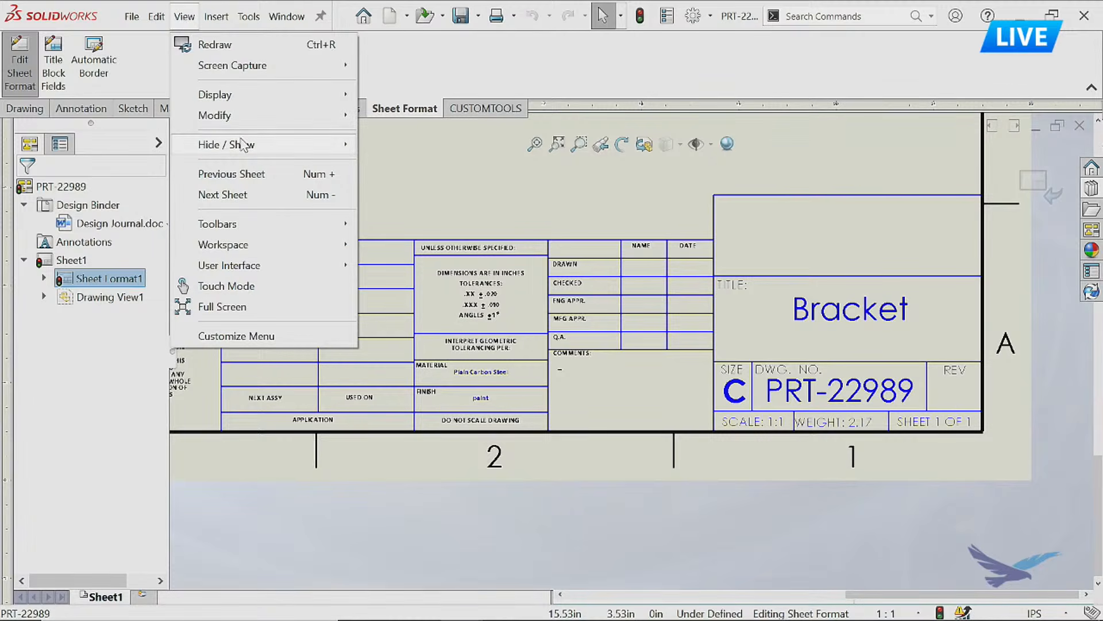
pyautogui.moveTo(246, 145)
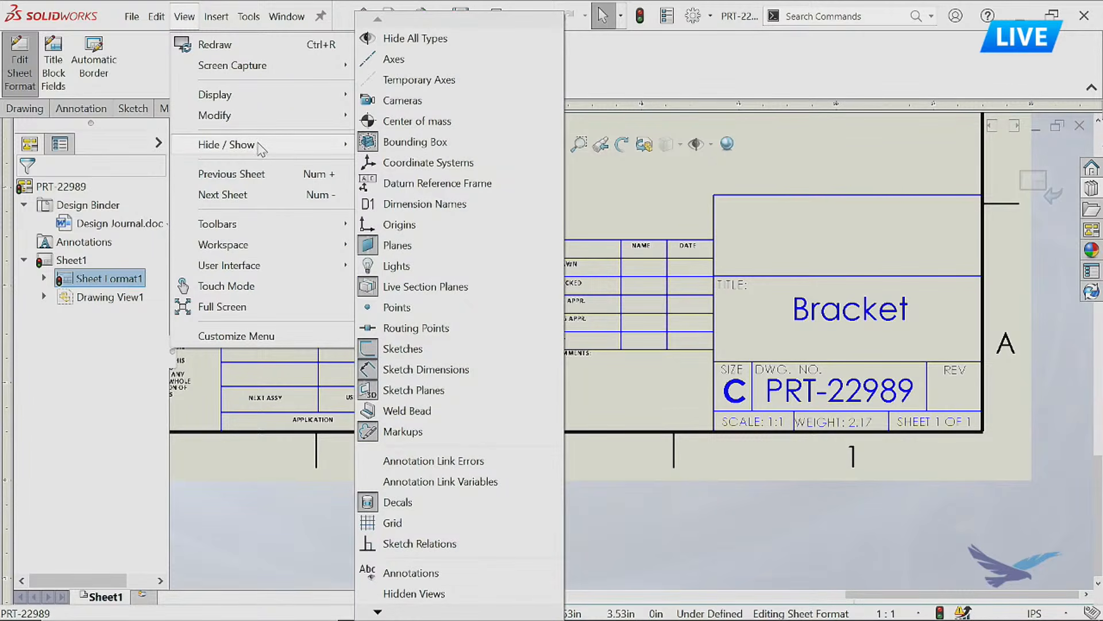
pyautogui.click(452, 463)
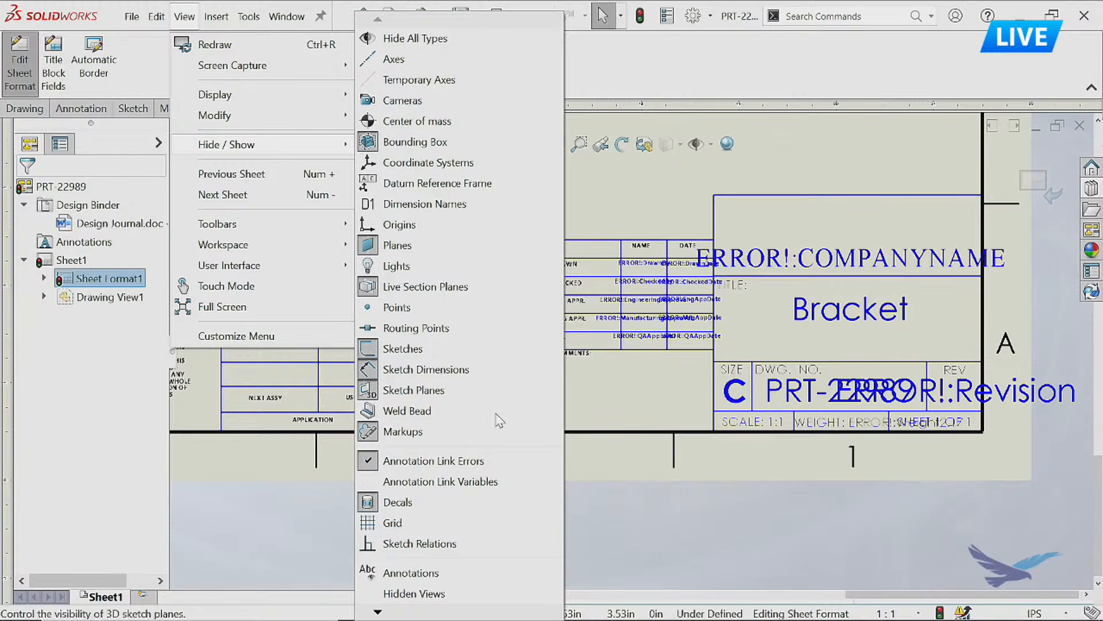
pyautogui.click(467, 482)
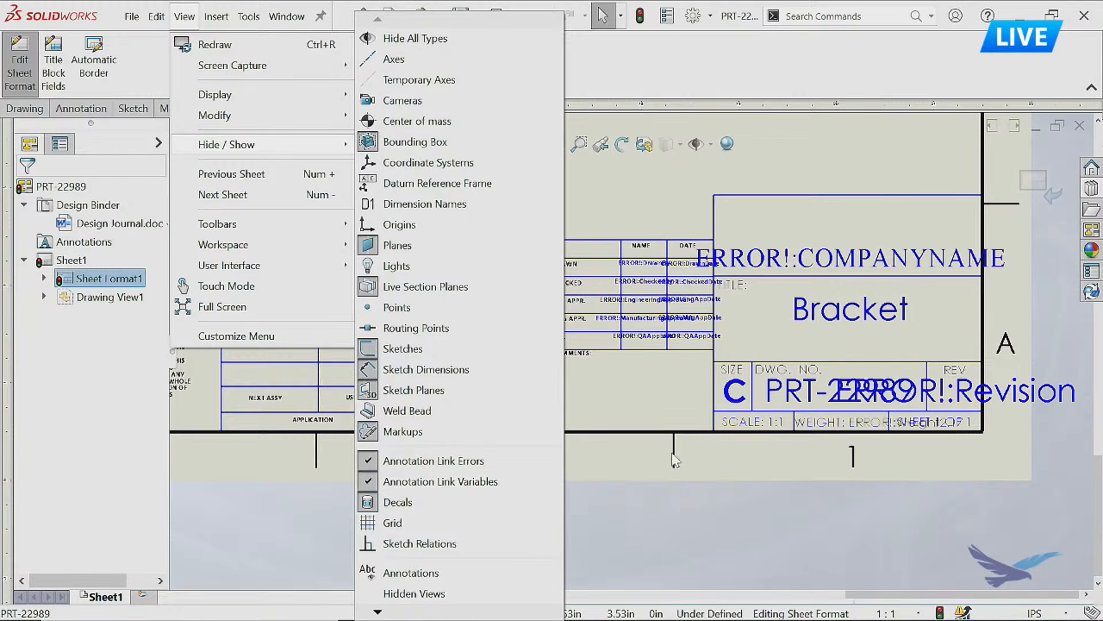
# Inspect the property links behind the company name note and the Bracket title note in the title block.
pyautogui.scroll(-2, 785, 275)
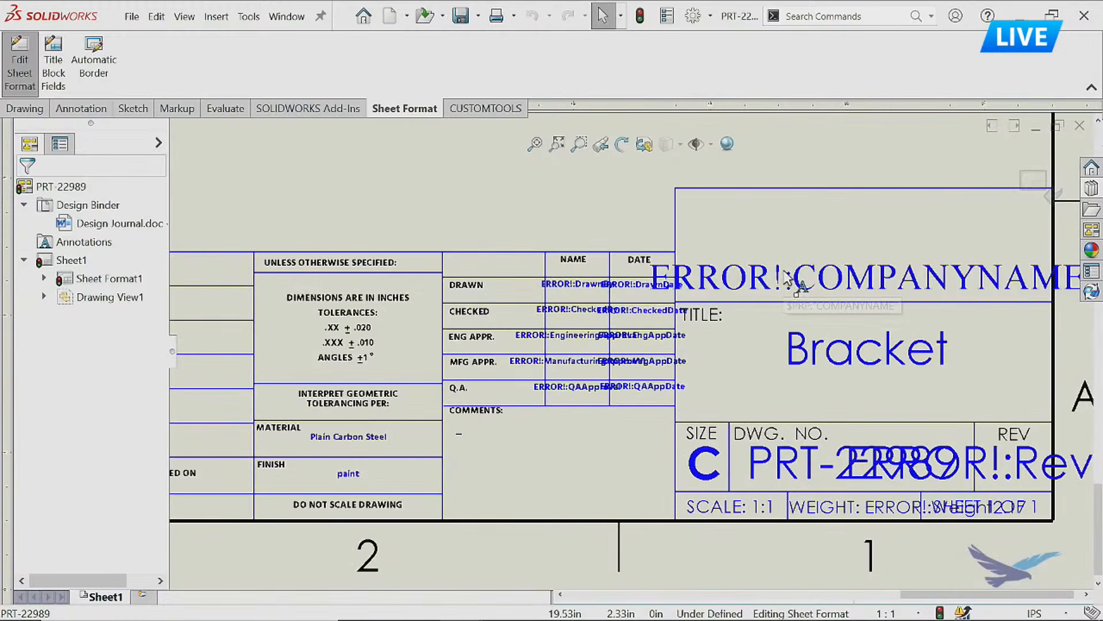
pyautogui.click(858, 280)
pyautogui.doubleClick(809, 274)
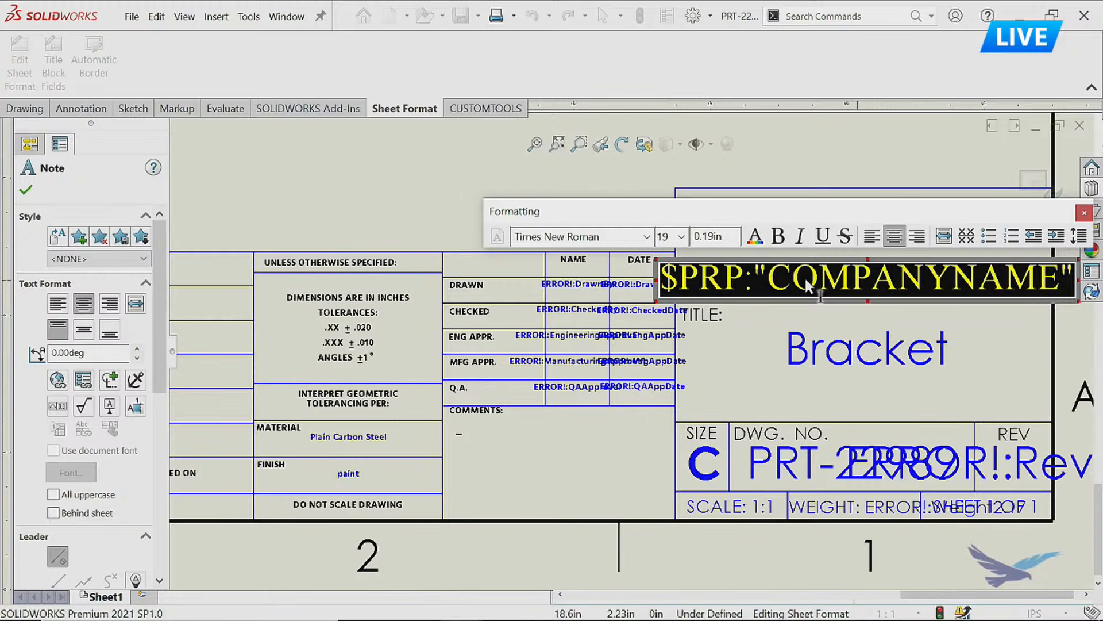
pyautogui.click(741, 348)
pyautogui.doubleClick(819, 354)
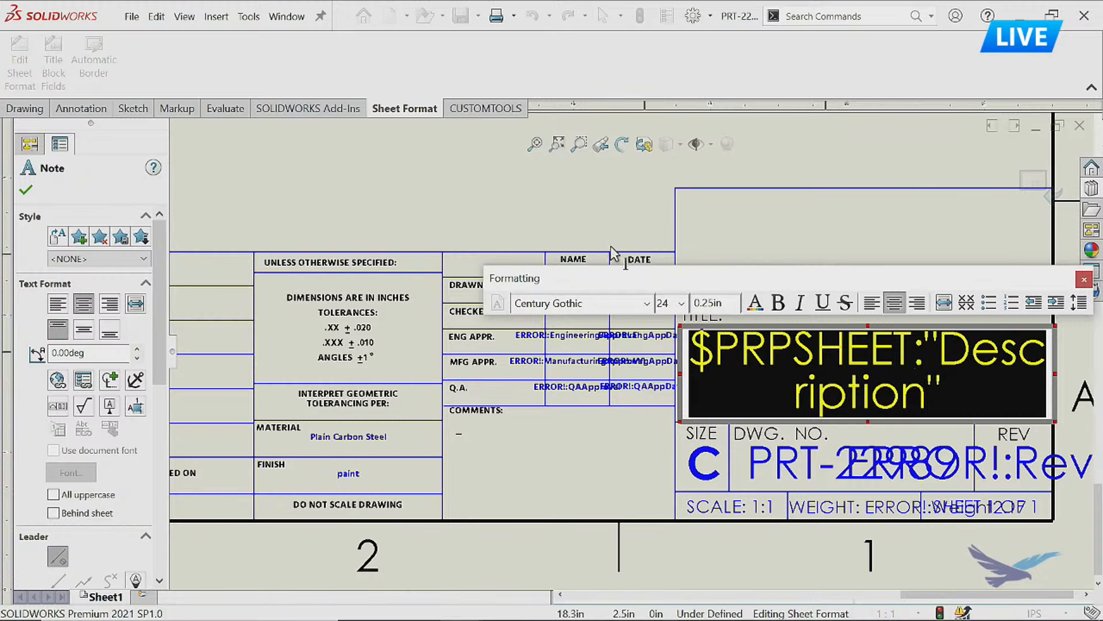
pyautogui.click(439, 204)
# Check in Sheet Properties which model view supplies the custom property values, and close the dialog without applying anything.
pyautogui.rightClick(437, 204)
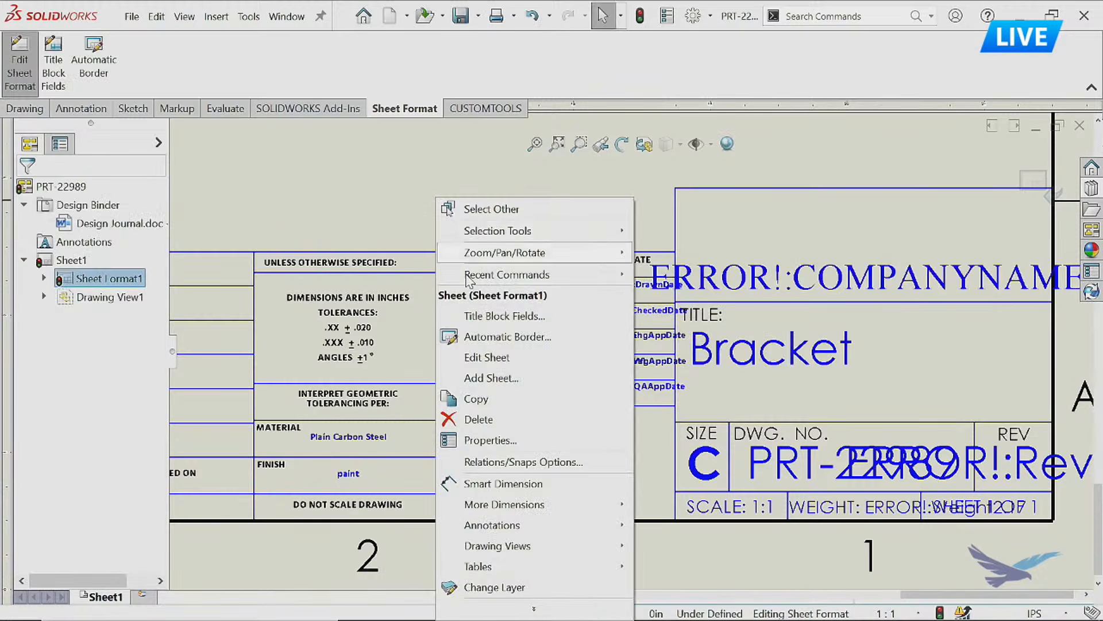
pyautogui.click(498, 442)
pyautogui.click(265, 435)
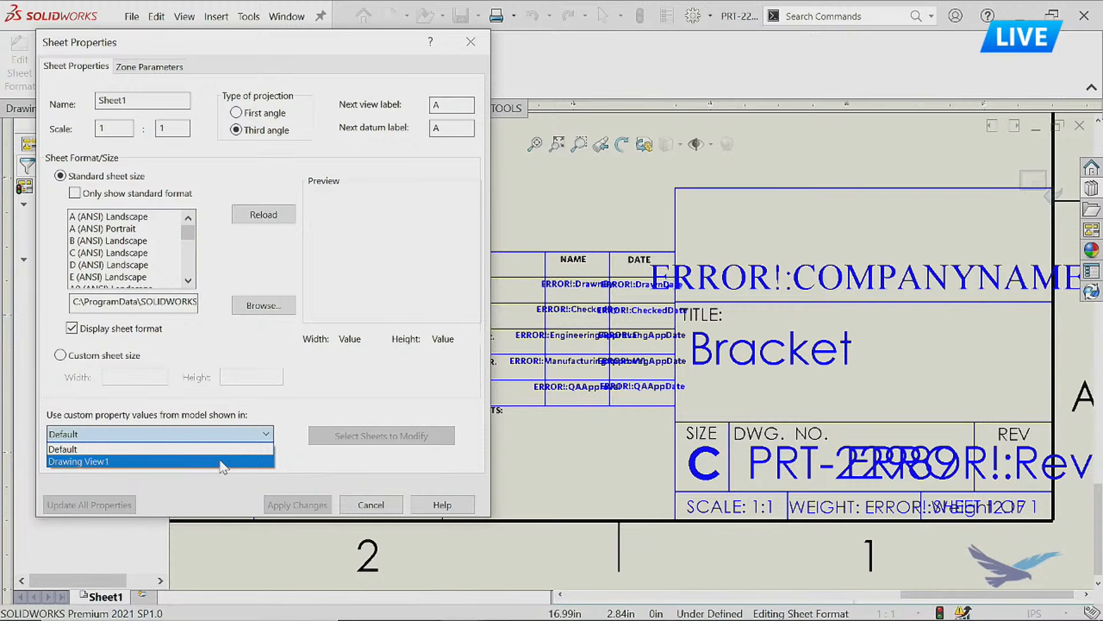
pyautogui.press('Escape')
pyautogui.press('Escape')
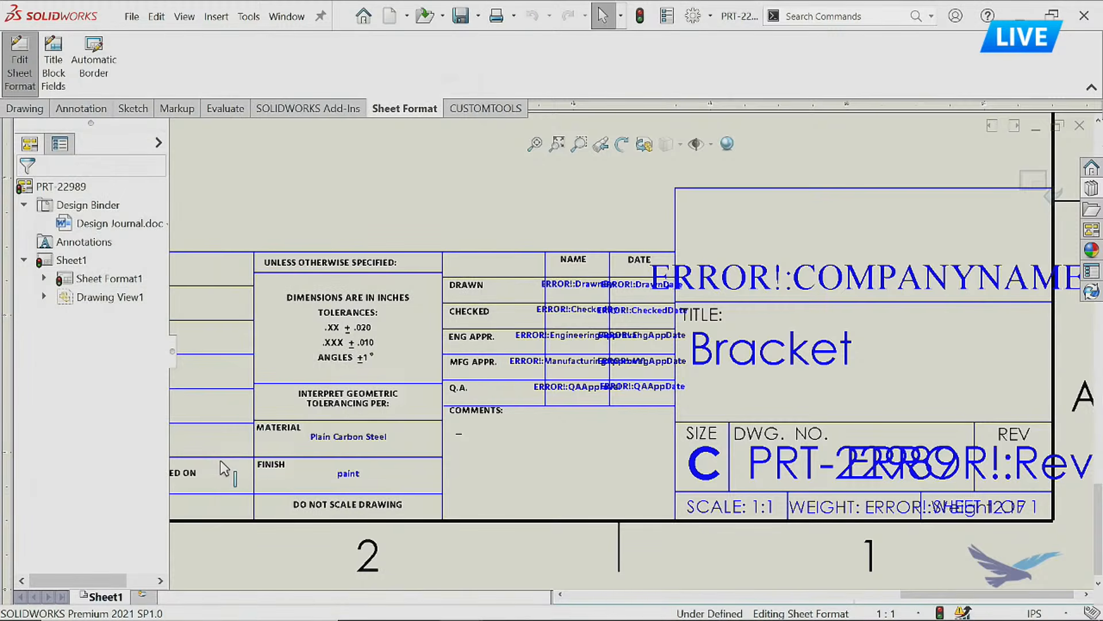
# Delete the company name link note and the Bracket title note from the title block.
pyautogui.doubleClick(738, 284)
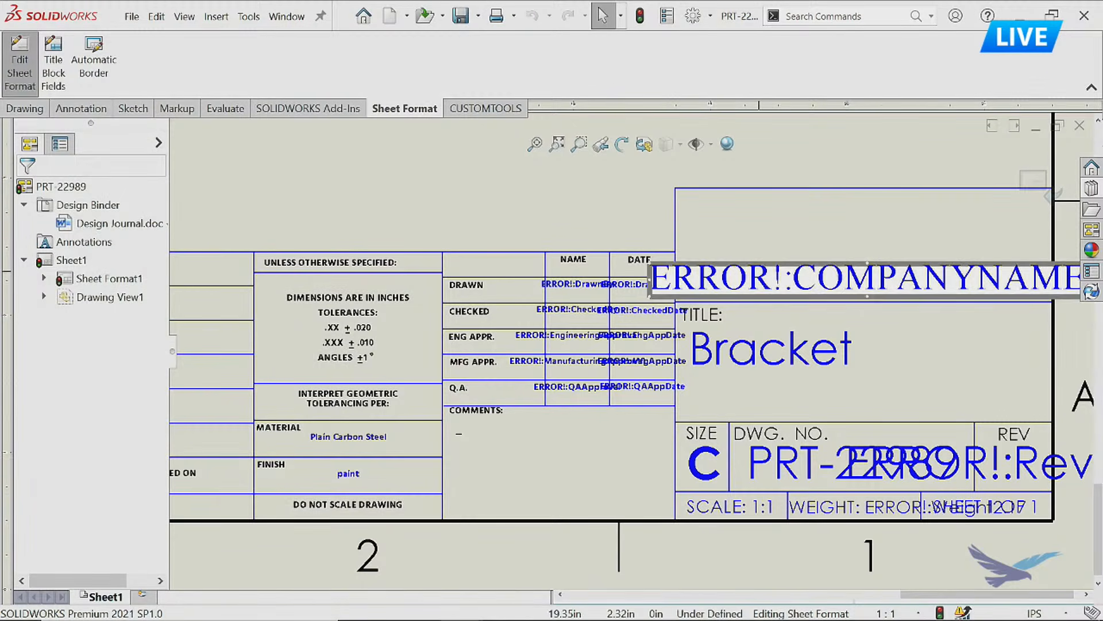
pyautogui.press('Delete')
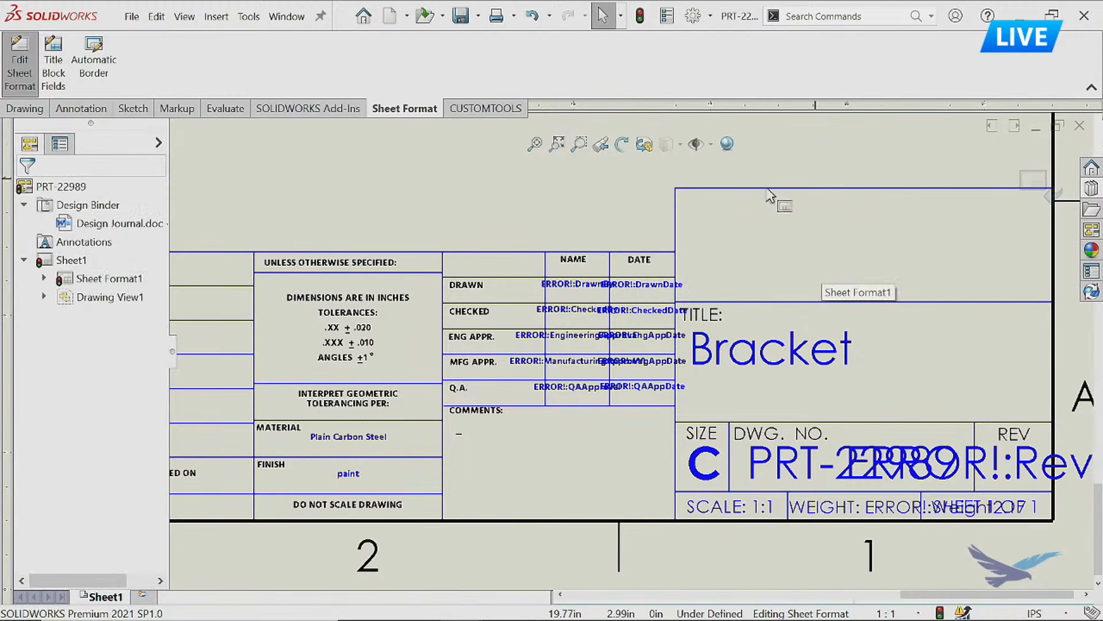
pyautogui.doubleClick(777, 366)
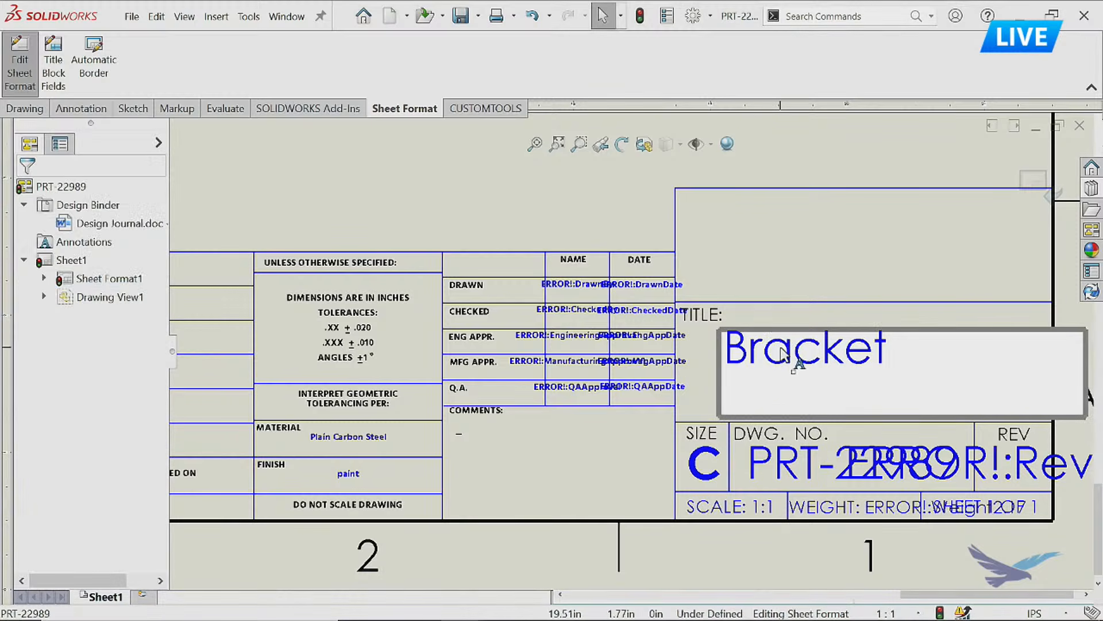
pyautogui.click(721, 394)
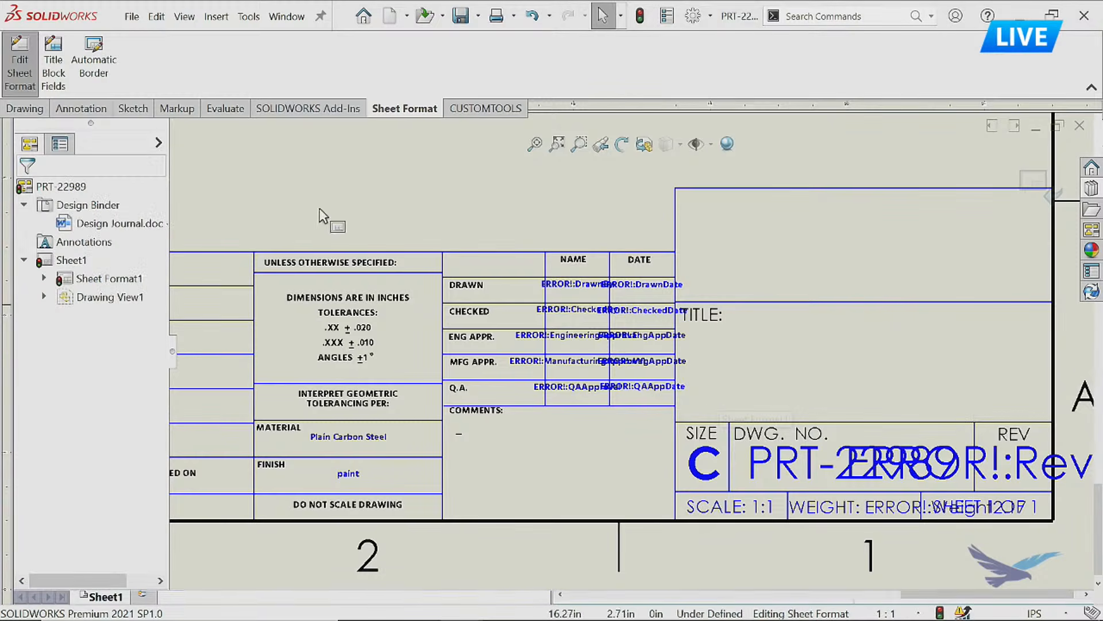
# Place a new note in the TITLE cell and set its font to Hind, size 22.
pyautogui.click(81, 109)
pyautogui.click(182, 51)
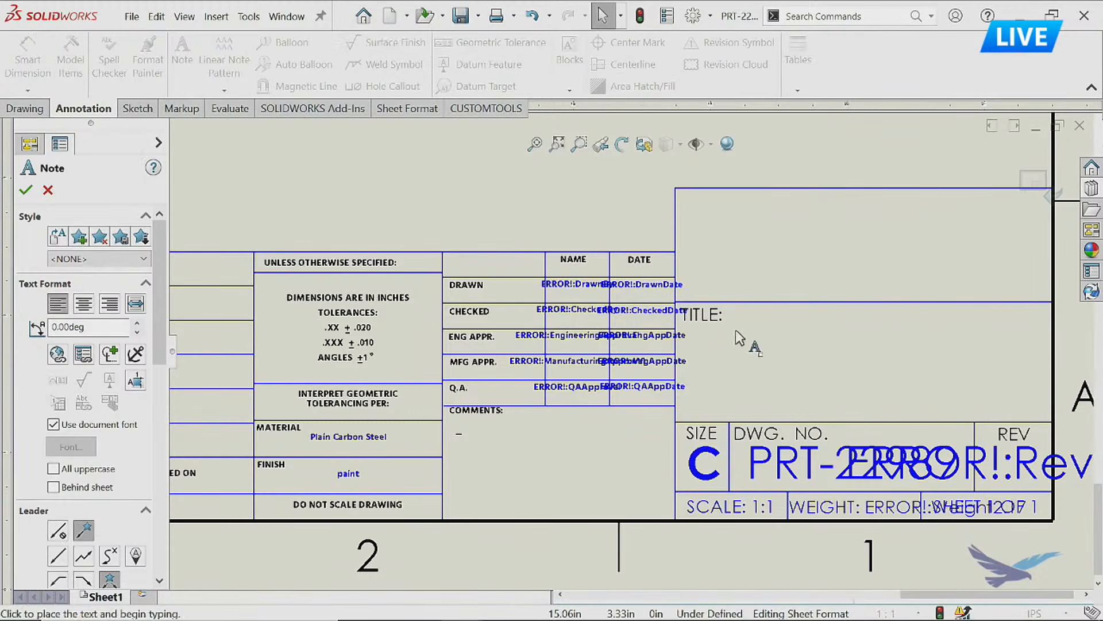
pyautogui.click(766, 347)
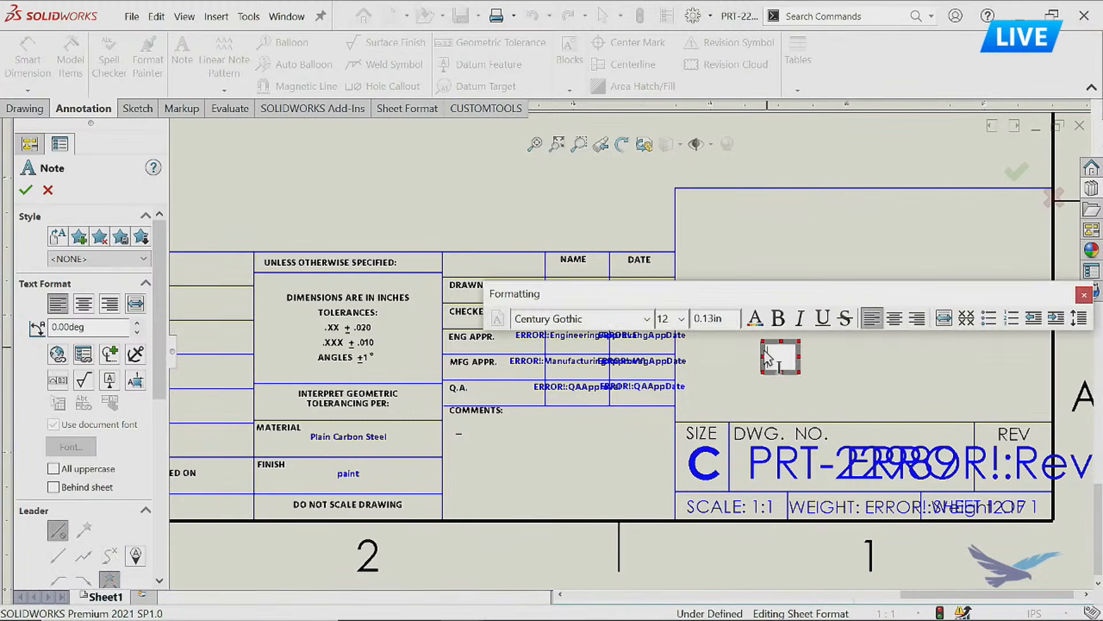
pyautogui.click(646, 320)
pyautogui.scroll(-15, 649, 323)
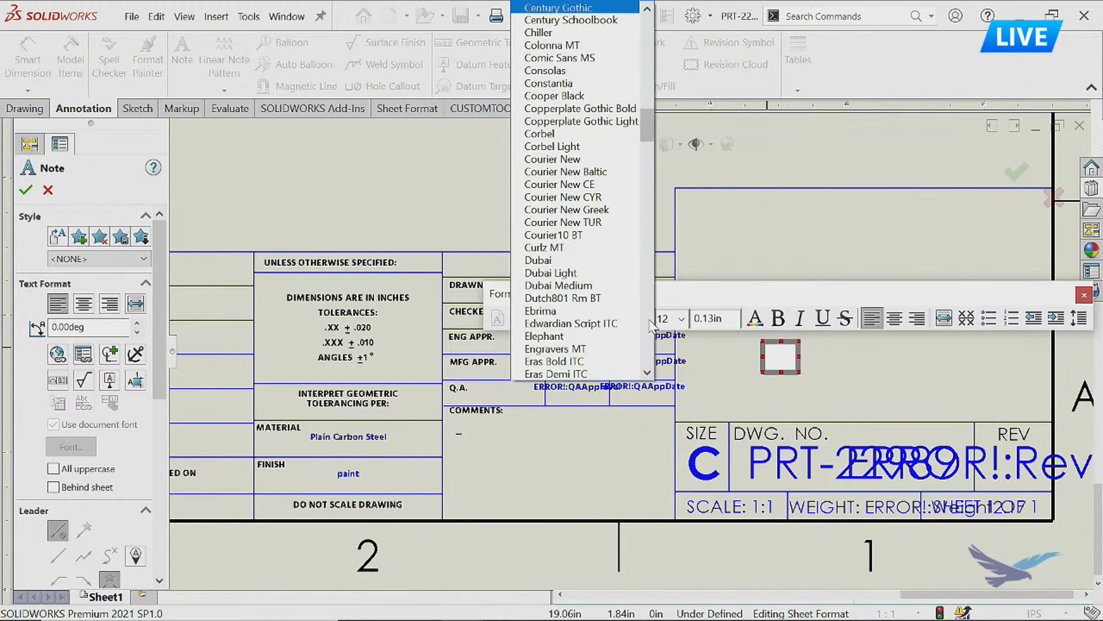
pyautogui.scroll(-1, 575, 298)
pyautogui.scroll(2, 575, 172)
pyautogui.click(569, 46)
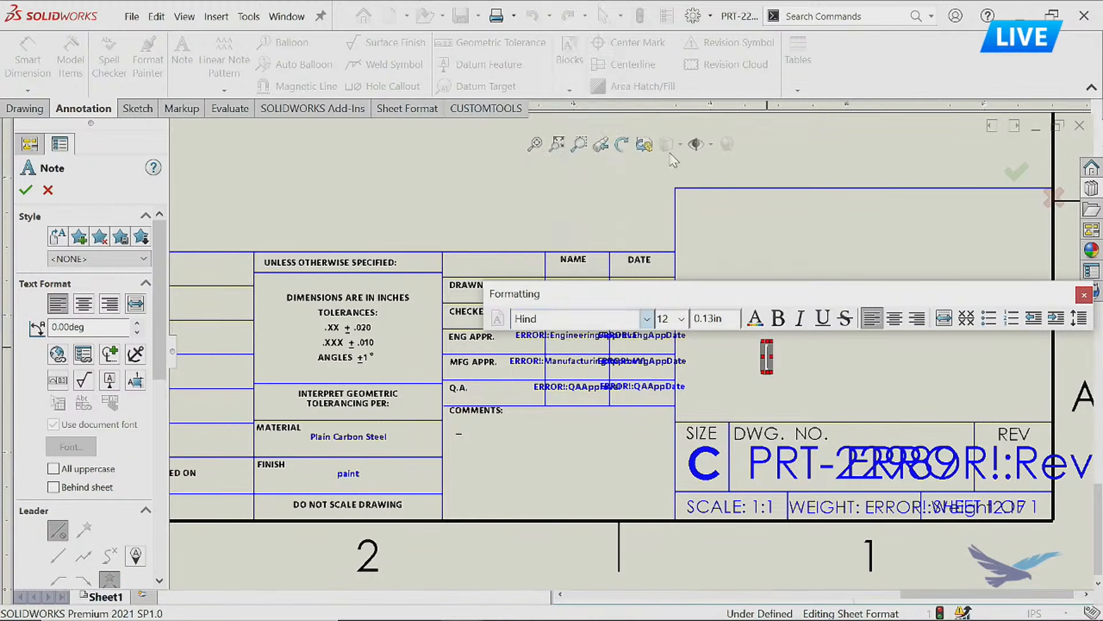
pyautogui.click(681, 319)
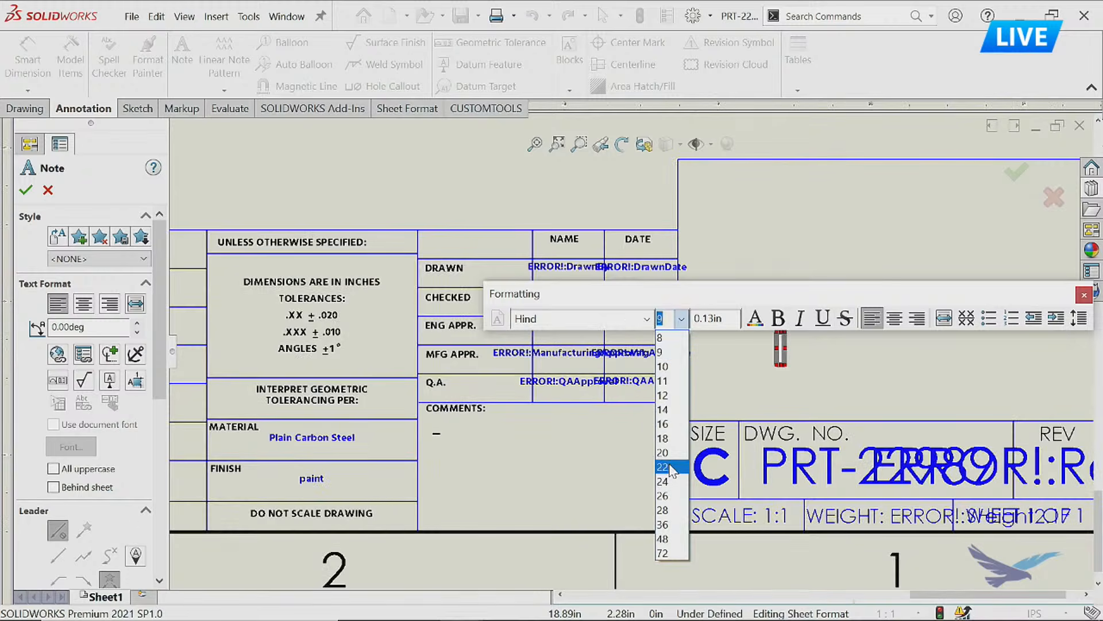
pyautogui.click(664, 467)
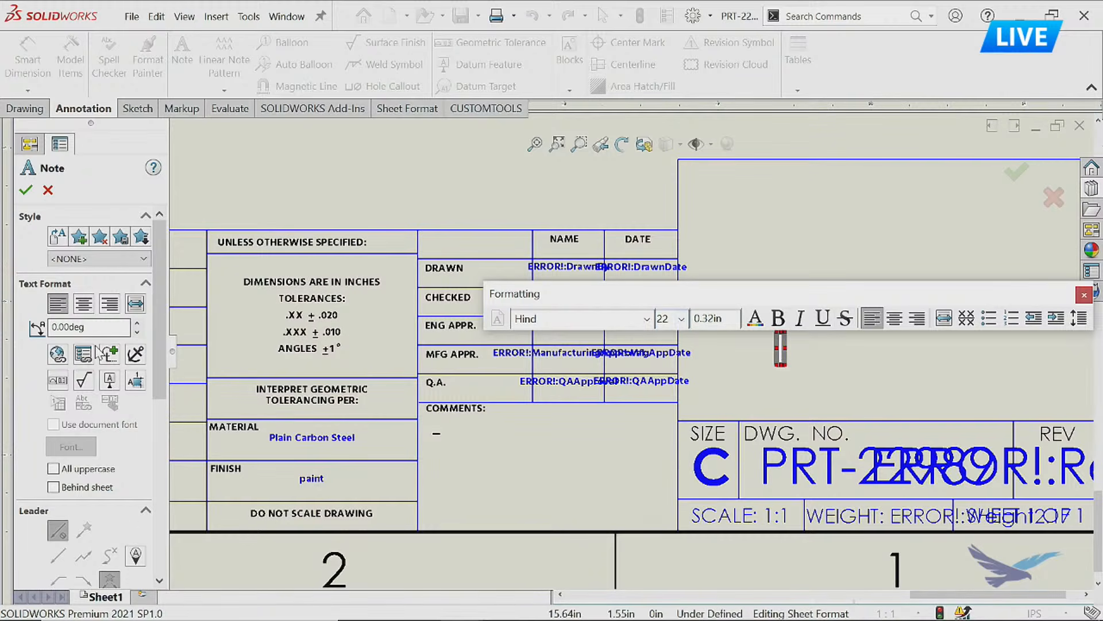
# Link the TITLE note to the Description property of the model in the drawing view specified in Sheet Properties, and finish the note.
pyautogui.press('ctrl')
pyautogui.press('ctrl')
pyautogui.press('ctrl')
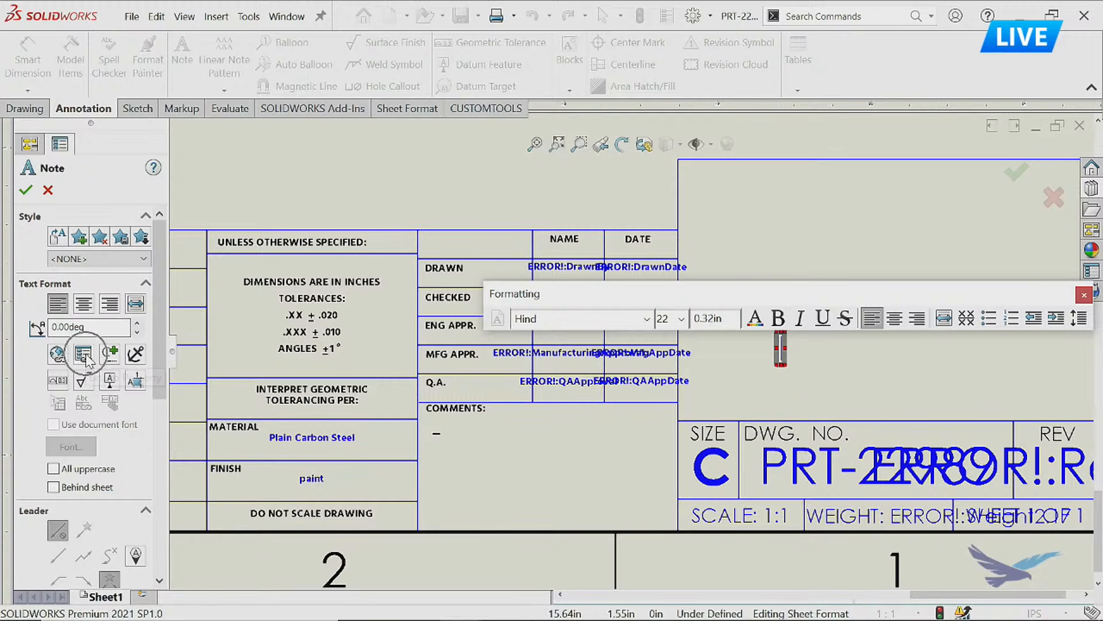
pyautogui.click(84, 355)
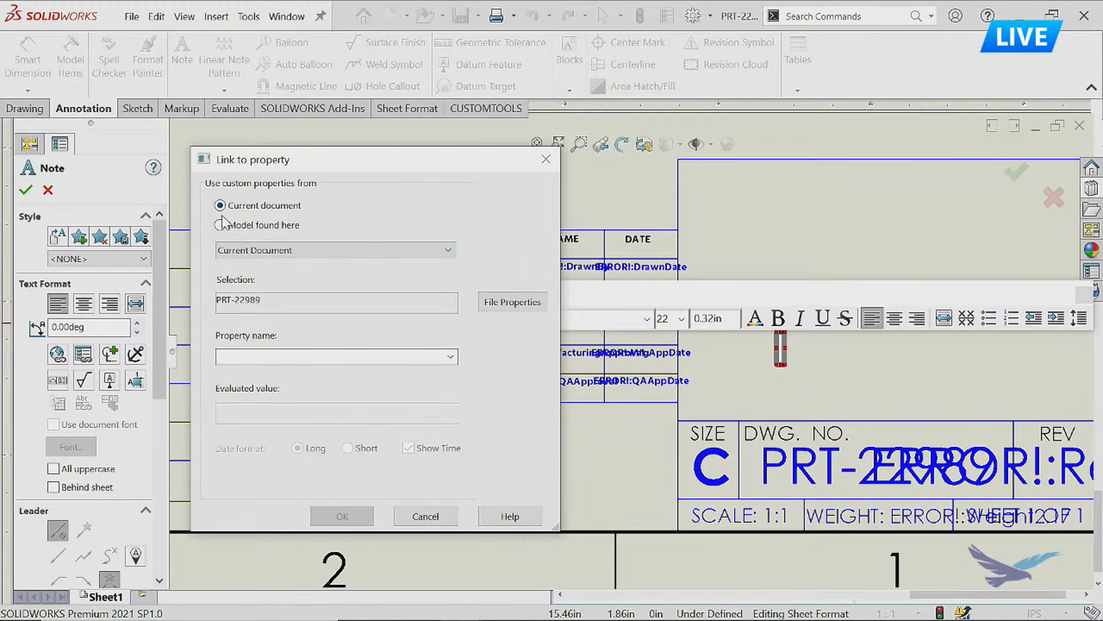
pyautogui.click(281, 229)
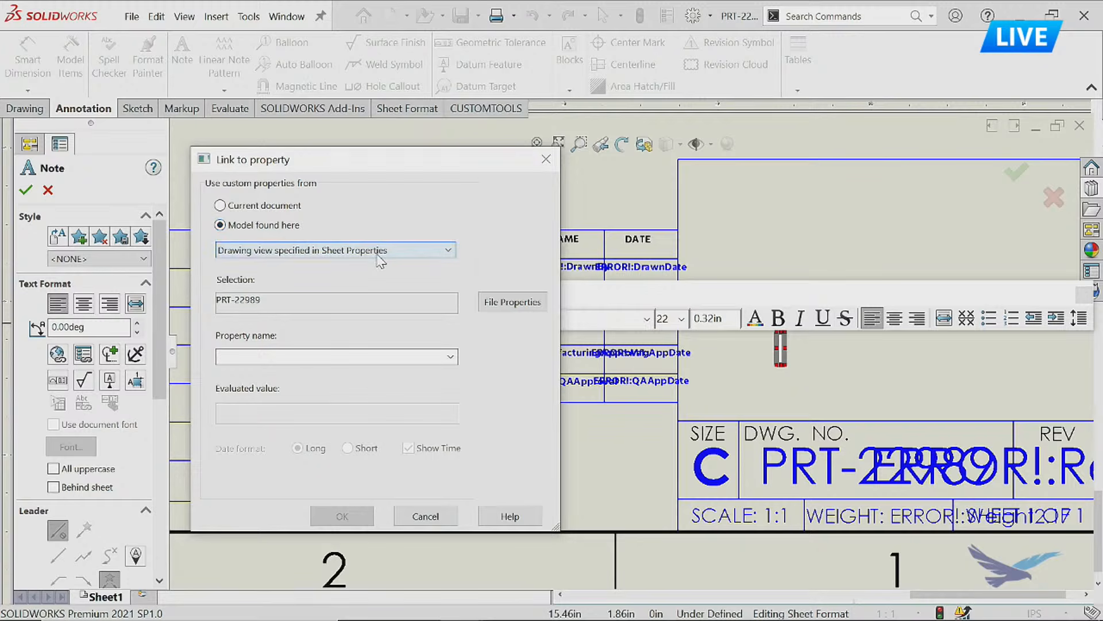
pyautogui.click(450, 356)
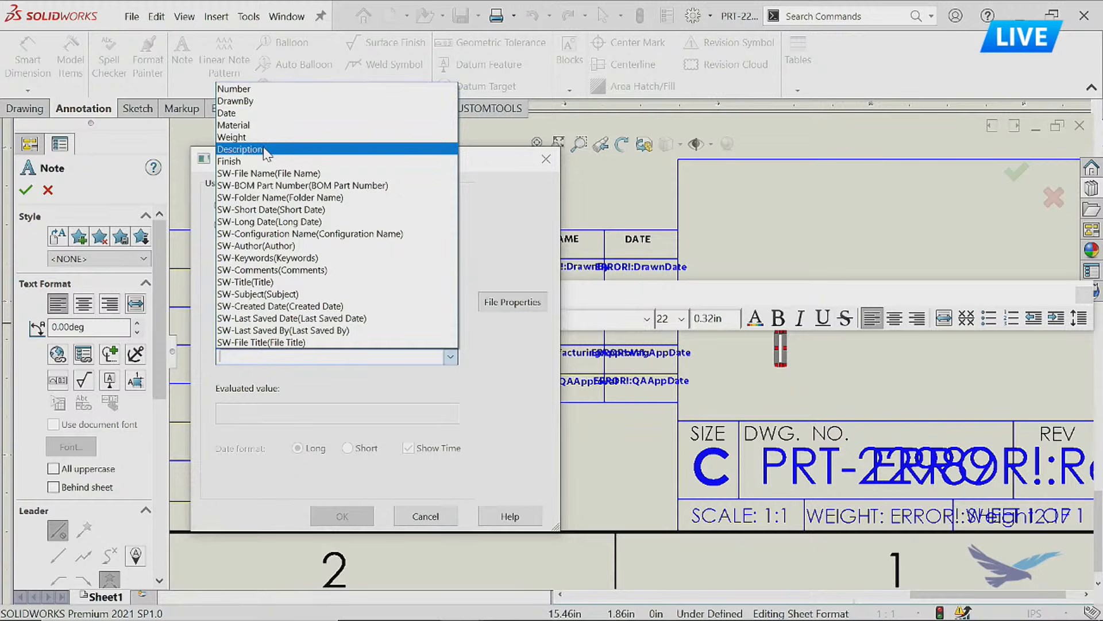
pyautogui.click(266, 151)
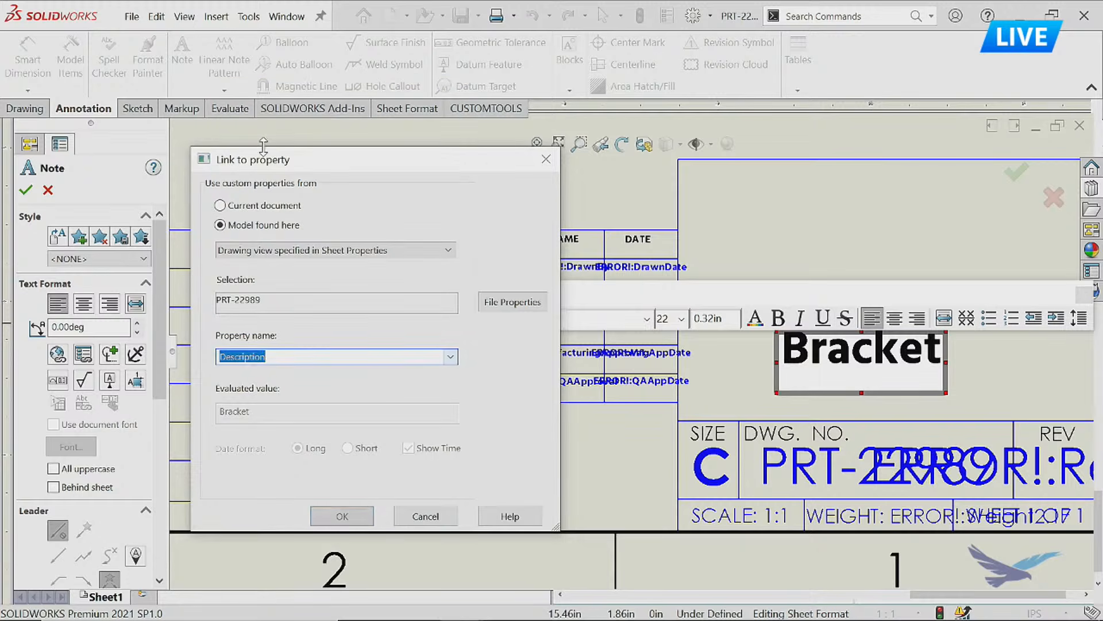
pyautogui.click(343, 516)
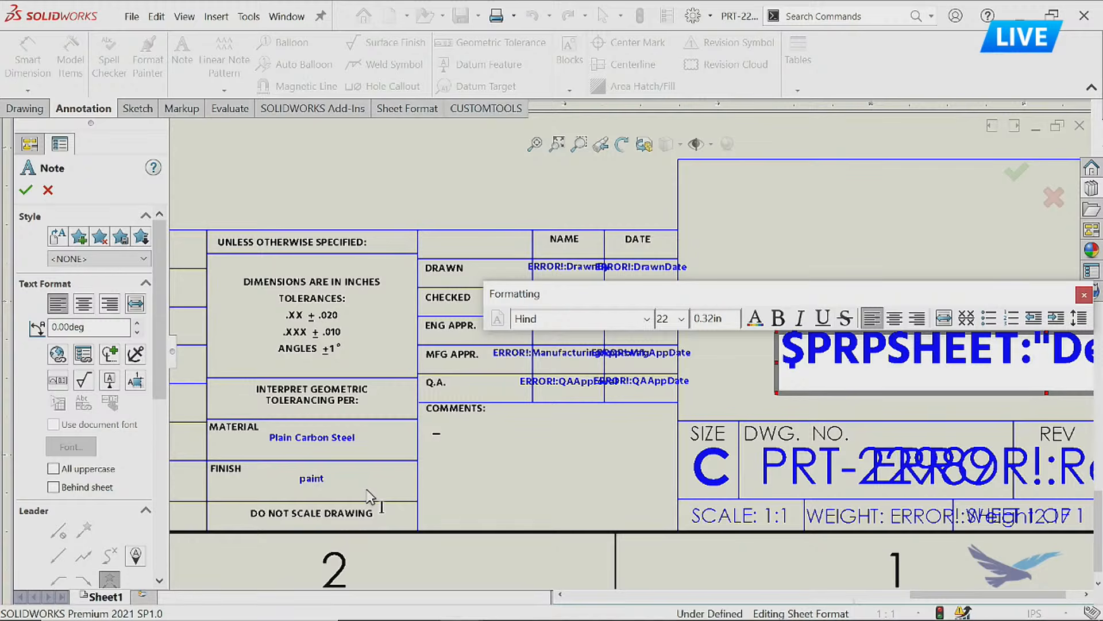
pyautogui.click(880, 218)
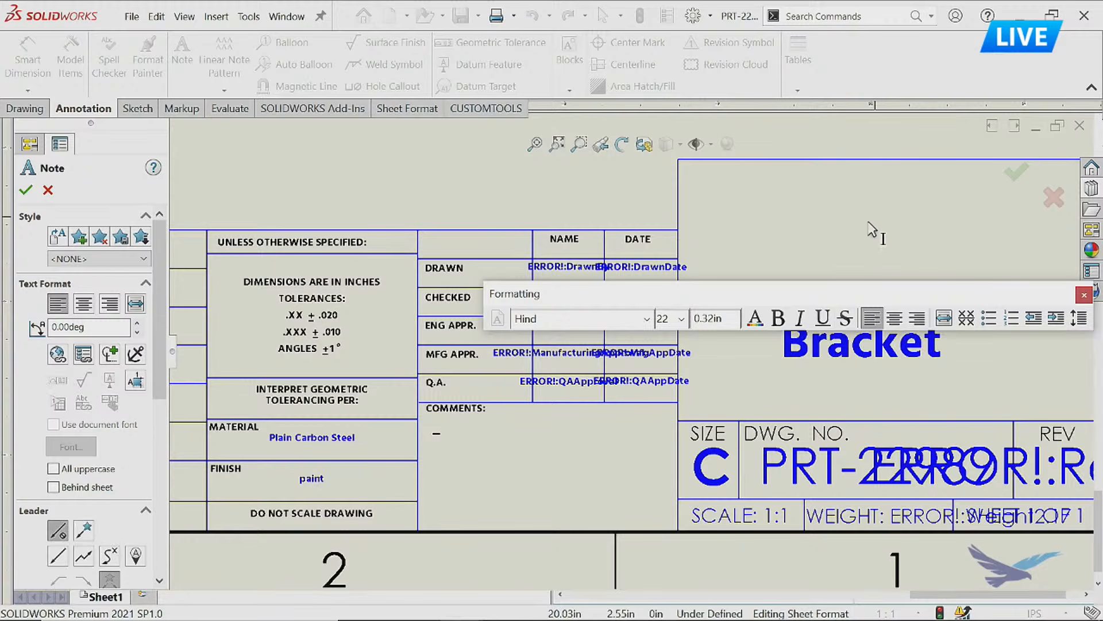
pyautogui.click(1014, 172)
# Hide annotation link errors and annotation link variables in the drawing.
pyautogui.moveTo(856, 253); pyautogui.dragTo(707, 301, button='middle')
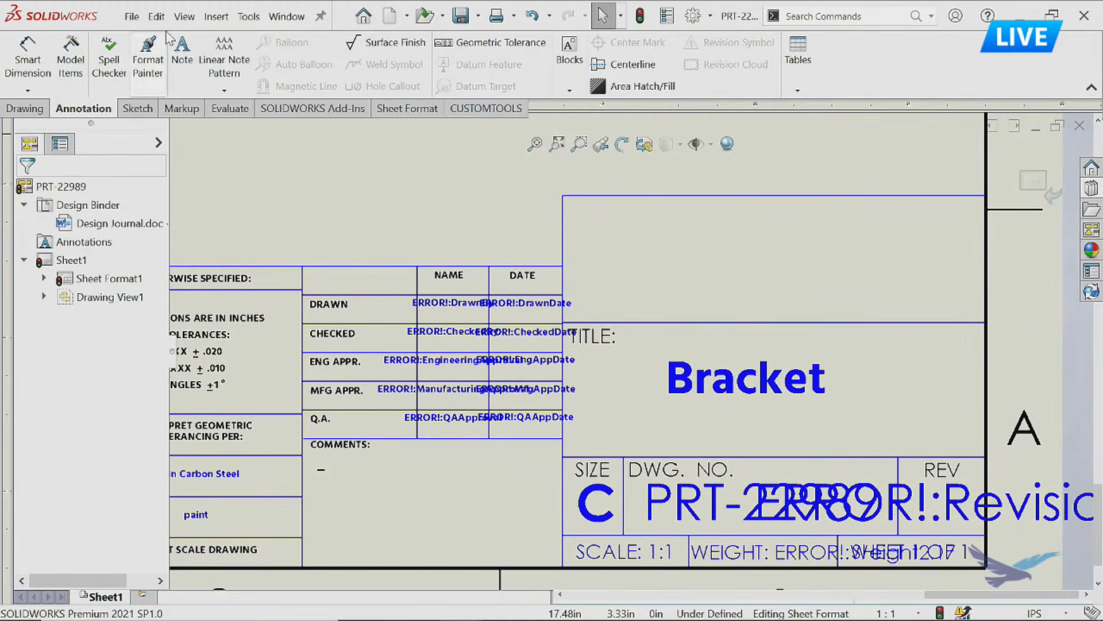
pyautogui.click(184, 16)
pyautogui.moveTo(322, 144)
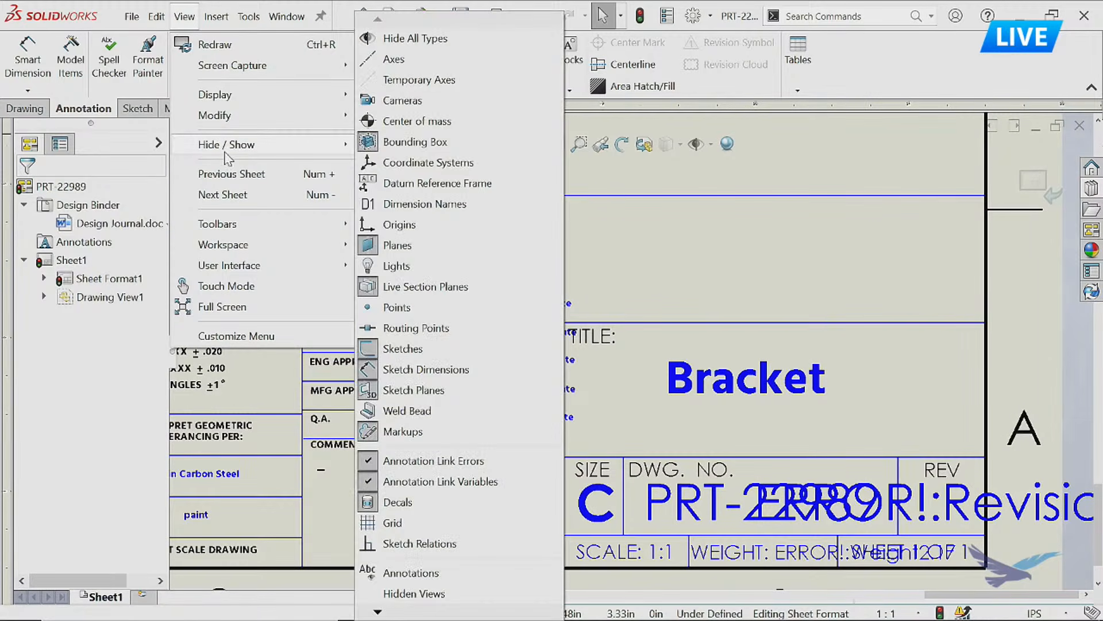
pyautogui.click(483, 462)
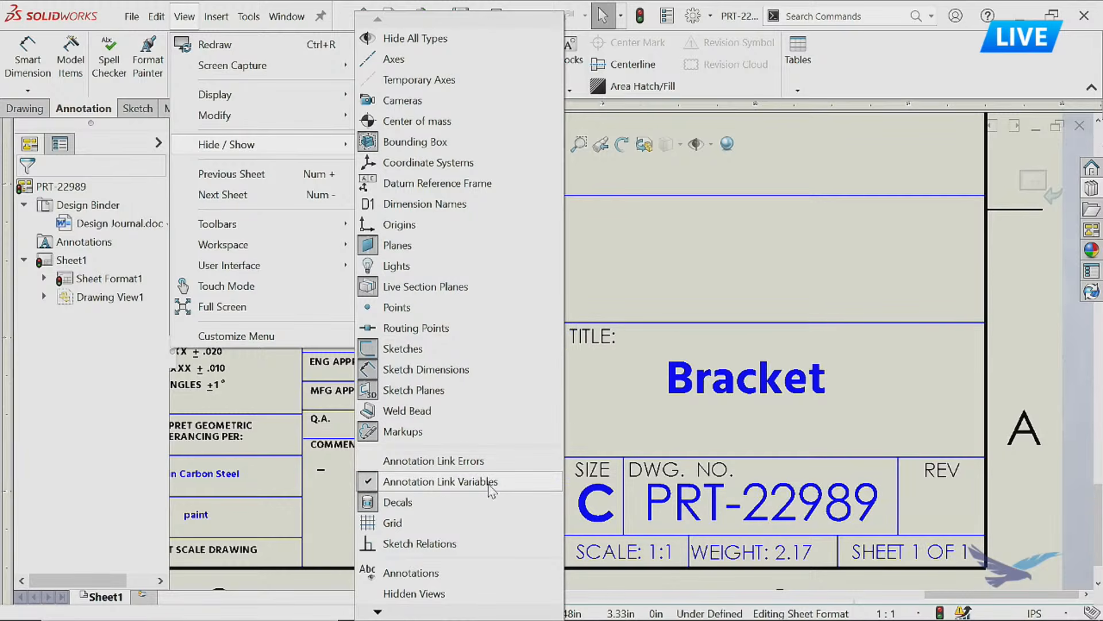
pyautogui.click(488, 483)
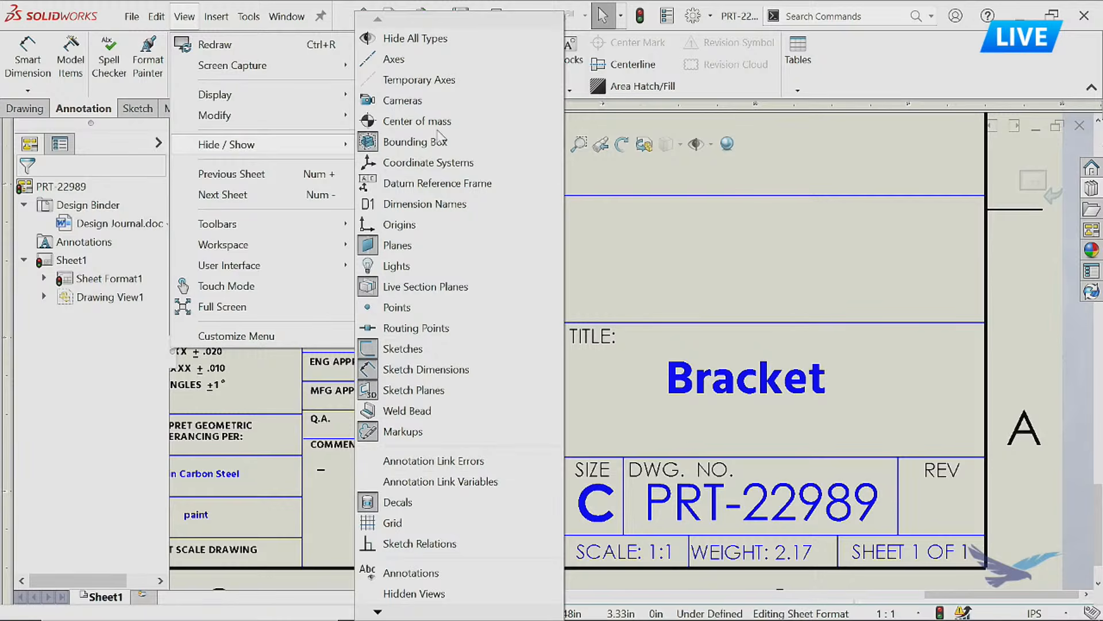
# Insert the picture HRS.png into the sheet format and place it in the open area above the title block.
pyautogui.click(216, 16)
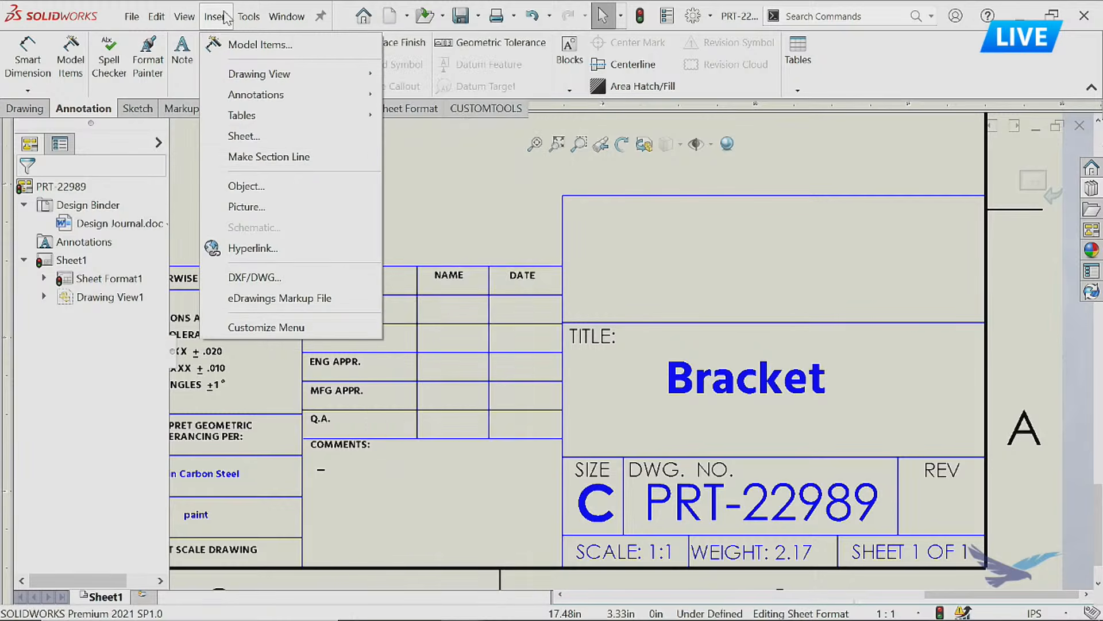
pyautogui.click(246, 207)
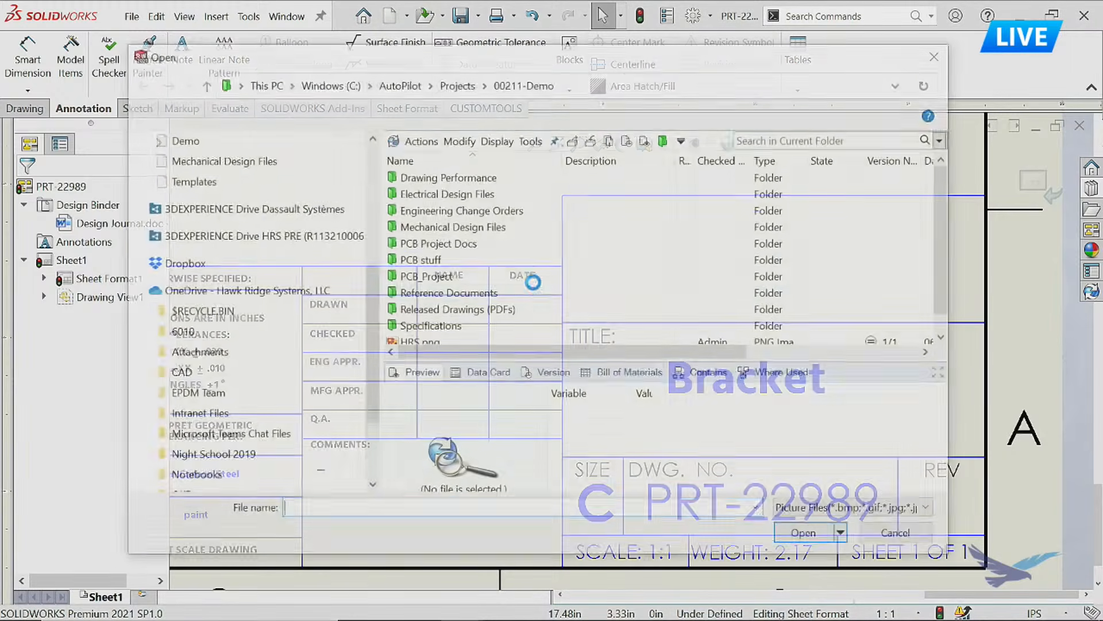
pyautogui.click(442, 341)
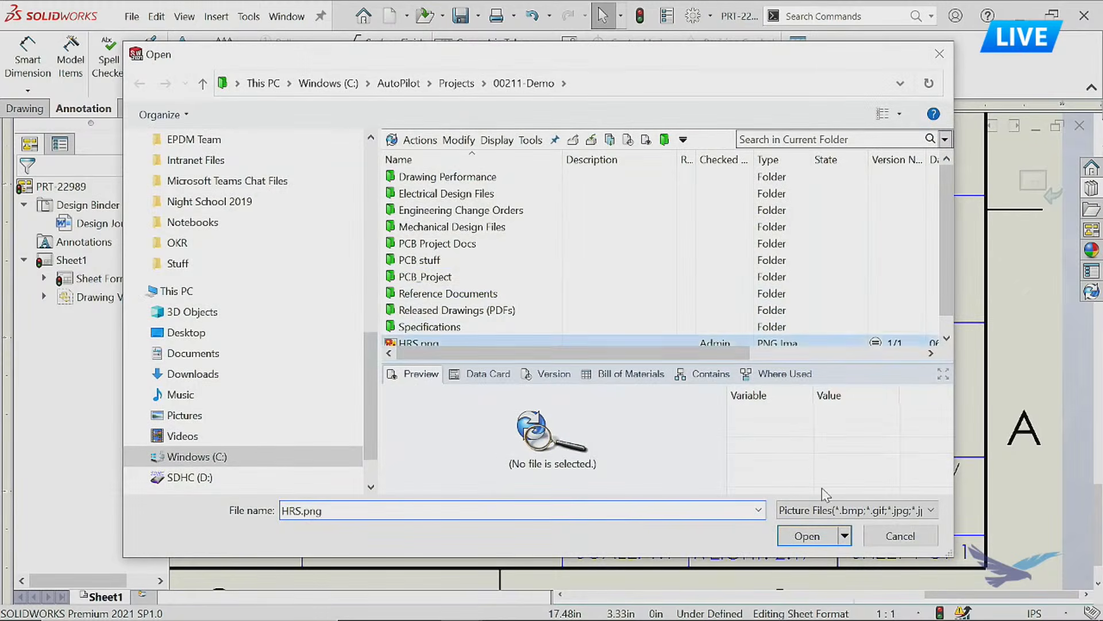
pyautogui.click(807, 535)
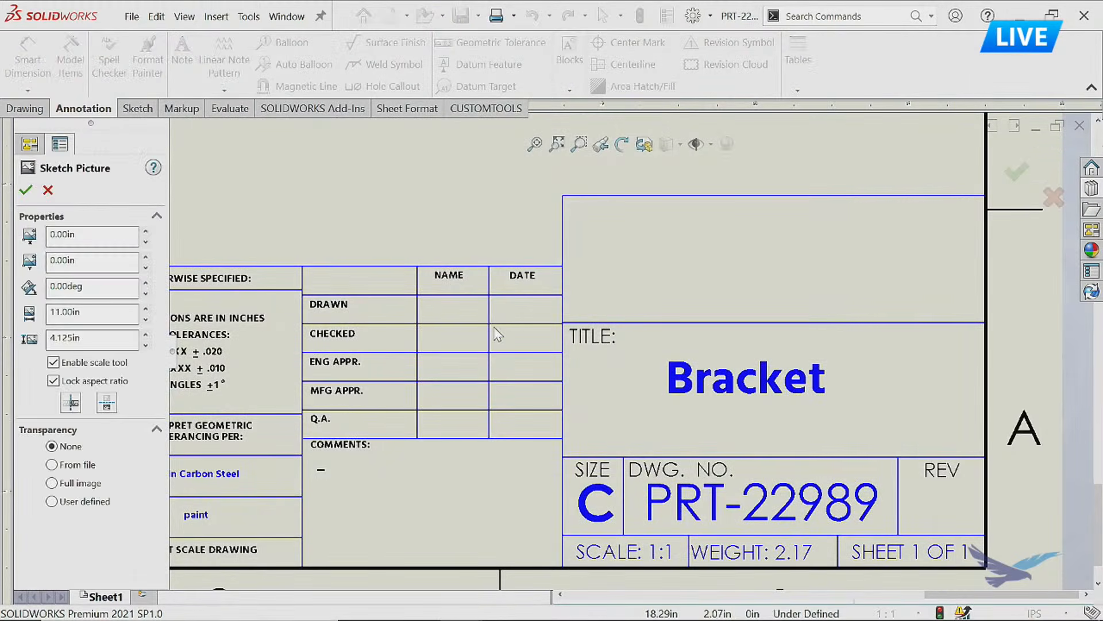
pyautogui.scroll(7, 498, 331)
pyautogui.moveTo(316, 317)
pyautogui.mouseDown()
pyautogui.moveTo(439, 276)
pyautogui.moveTo(612, 189)
pyautogui.moveTo(613, 203)
pyautogui.mouseUp()
pyautogui.scroll(-1, 421, 256)
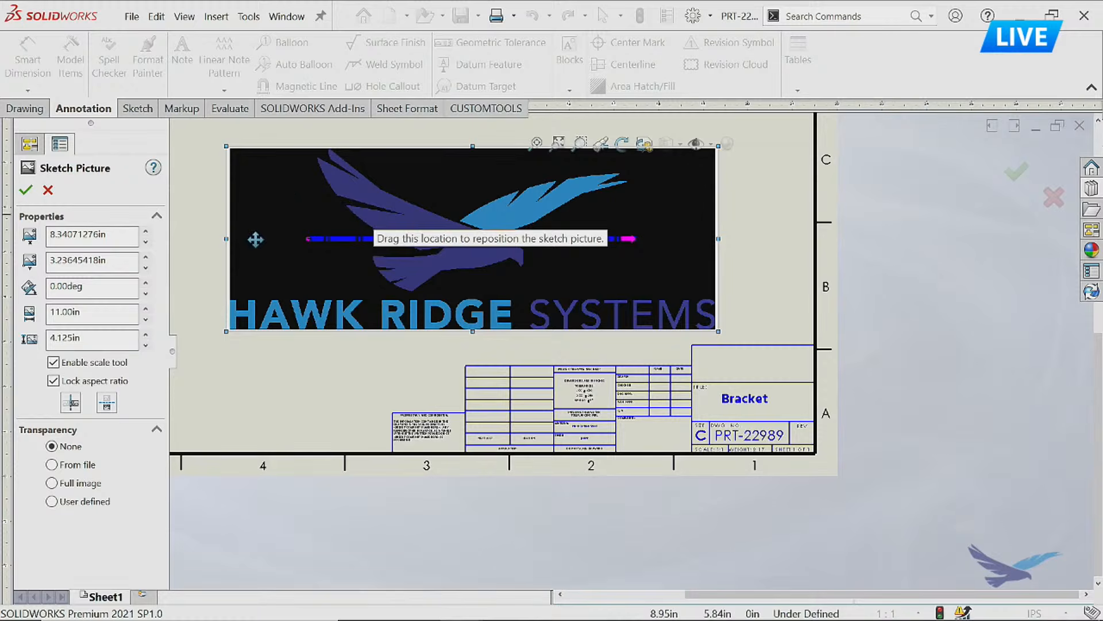
# Set the logo picture's transparency to From file, trying the User defined option as well.
pyautogui.click(52, 465)
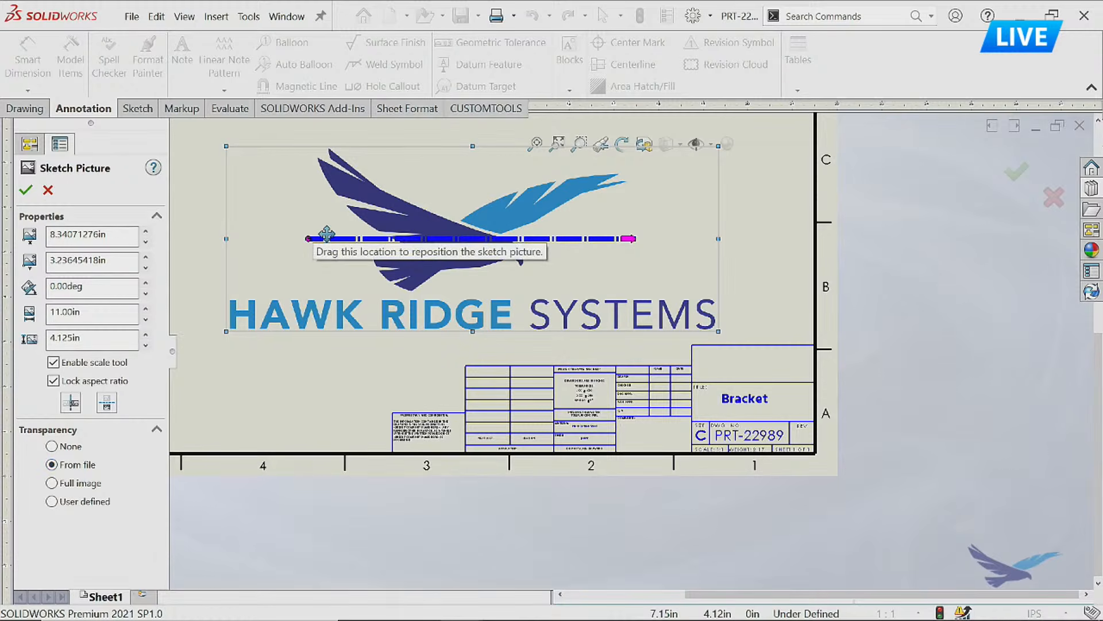
pyautogui.click(53, 501)
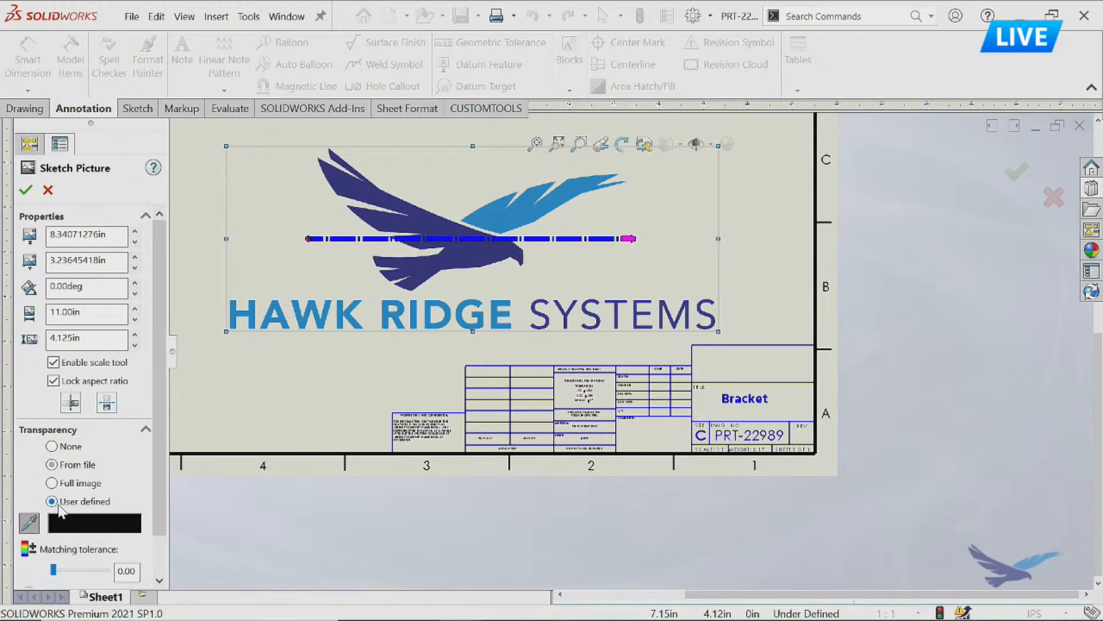
pyautogui.click(74, 466)
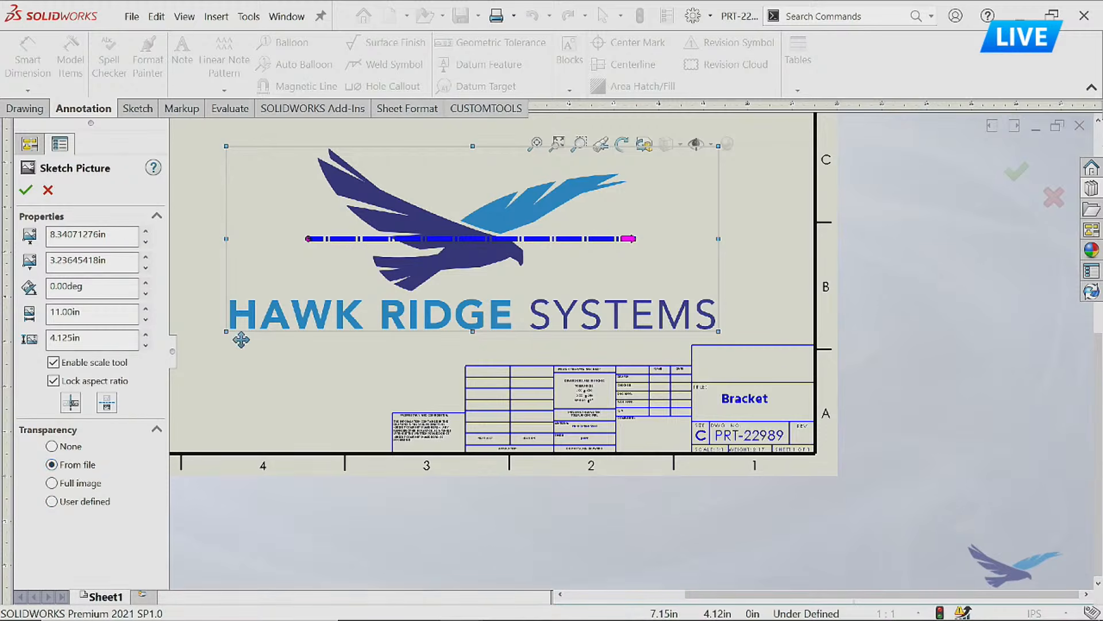
# Shrink the logo picture by fitting the scale line across its width and setting that length to 2.25 in.
pyautogui.moveTo(228, 332); pyautogui.dragTo(535, 214)
pyautogui.moveTo(647, 185); pyautogui.dragTo(674, 239)
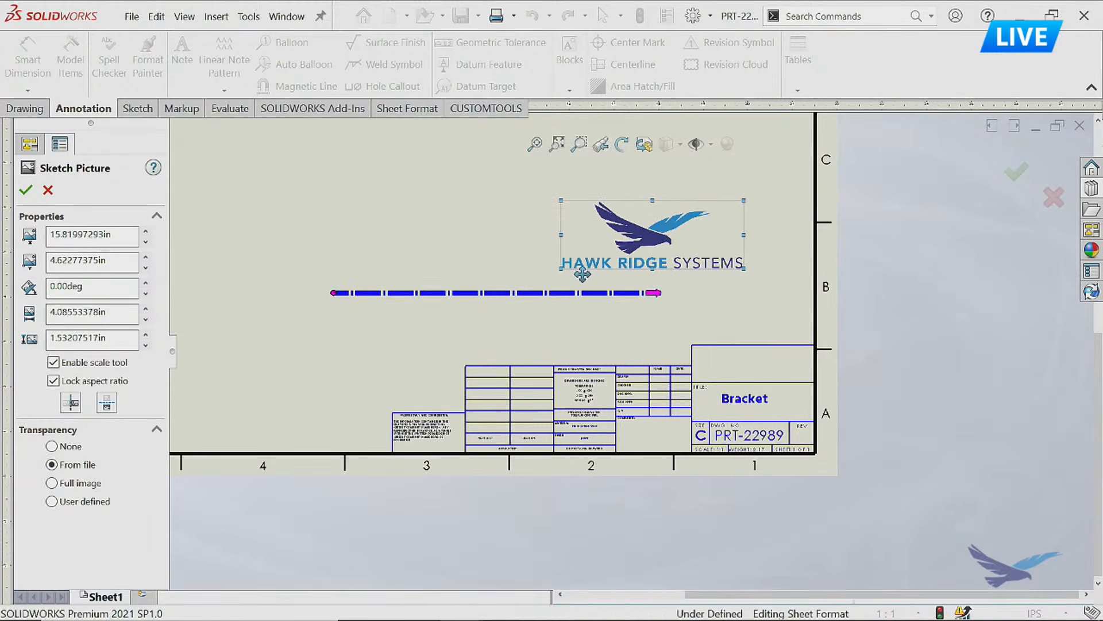
pyautogui.moveTo(335, 294); pyautogui.dragTo(564, 235)
pyautogui.moveTo(887, 236); pyautogui.dragTo(745, 236)
pyautogui.doubleClick(691, 237)
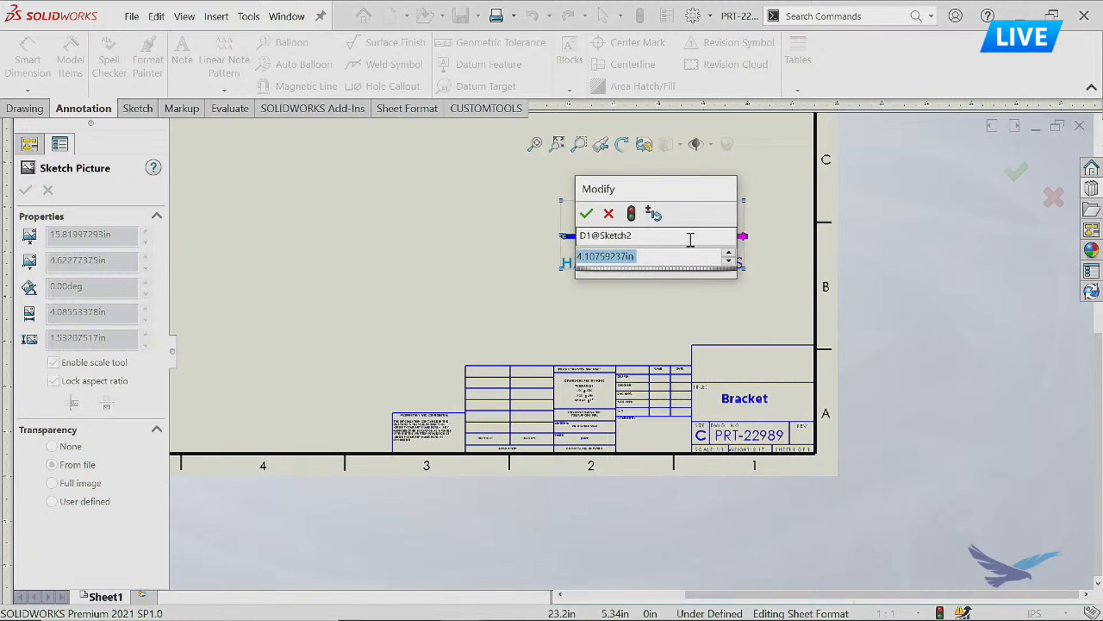
pyautogui.write('2.25')
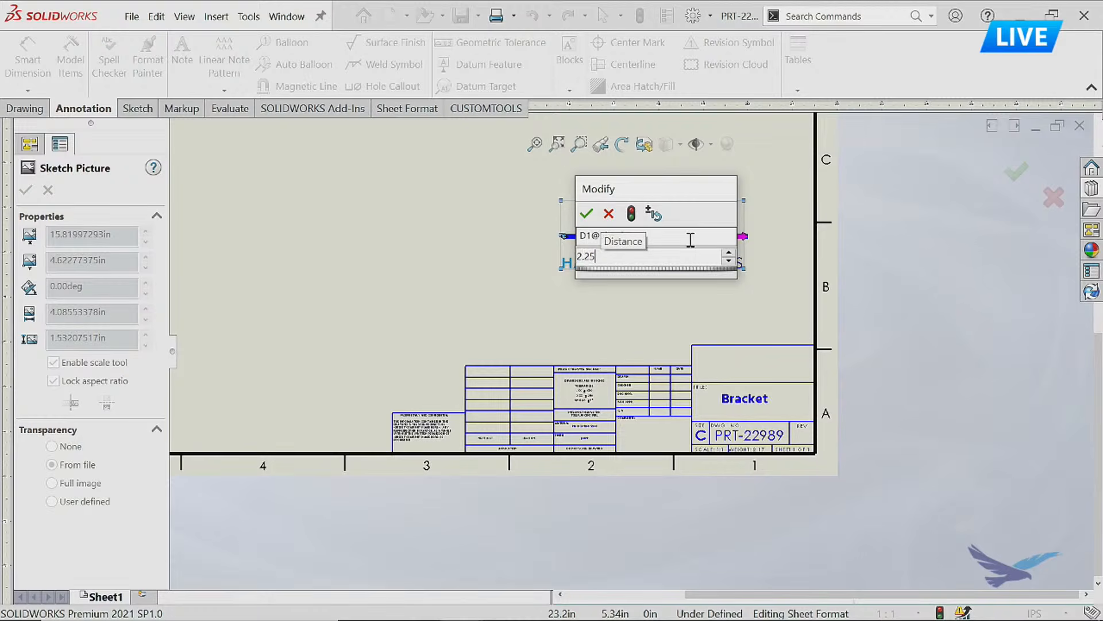
pyautogui.click(583, 218)
# Move the logo picture into the empty title block cell above TITLE and accept the picture.
pyautogui.scroll(6, 609, 229)
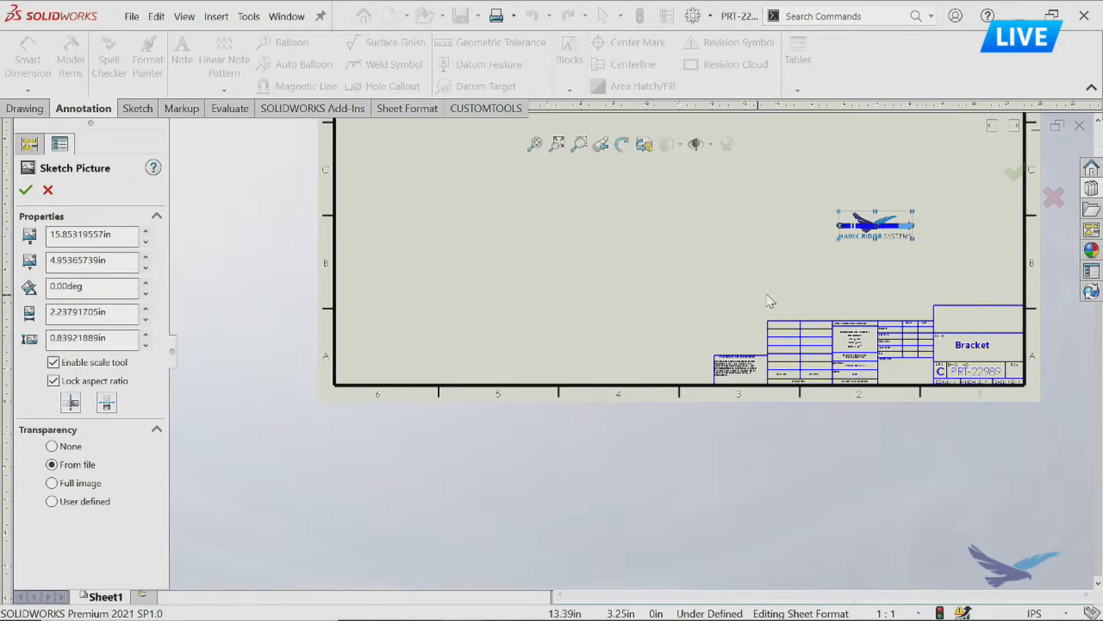
pyautogui.scroll(-1, 948, 256)
pyautogui.scroll(-3, 931, 288)
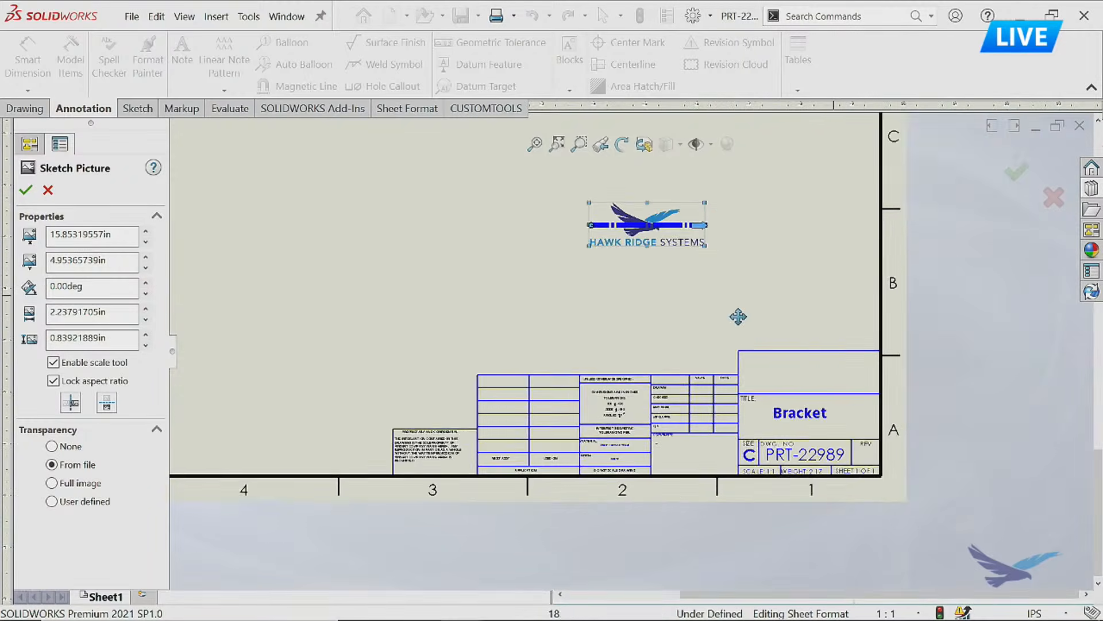
pyautogui.moveTo(669, 226); pyautogui.dragTo(816, 384)
pyautogui.scroll(-2, 828, 379)
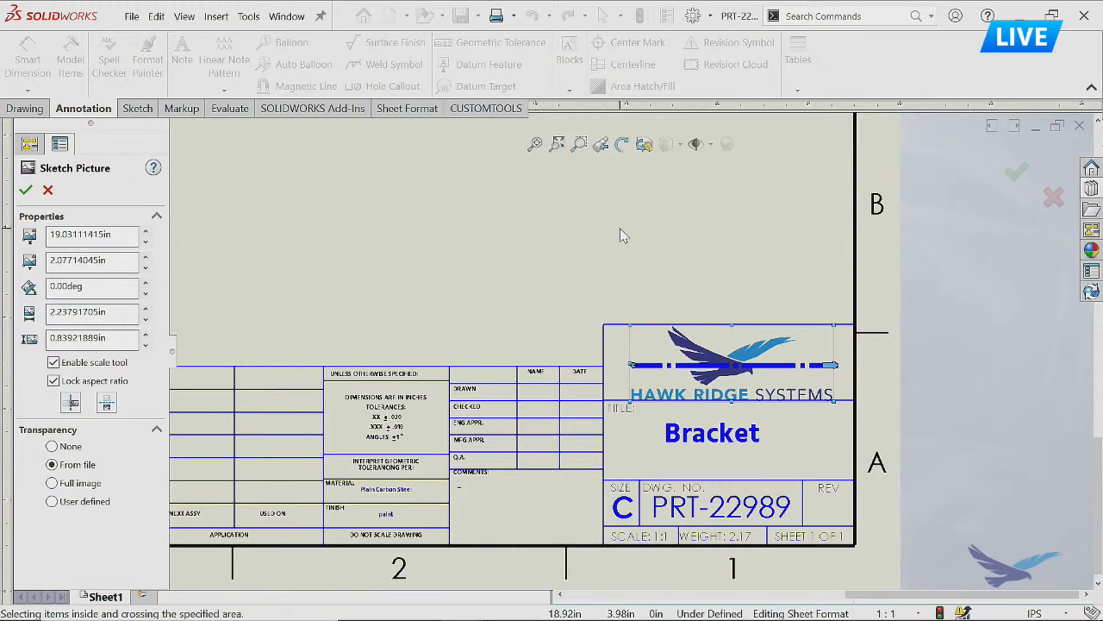
pyautogui.click(1018, 172)
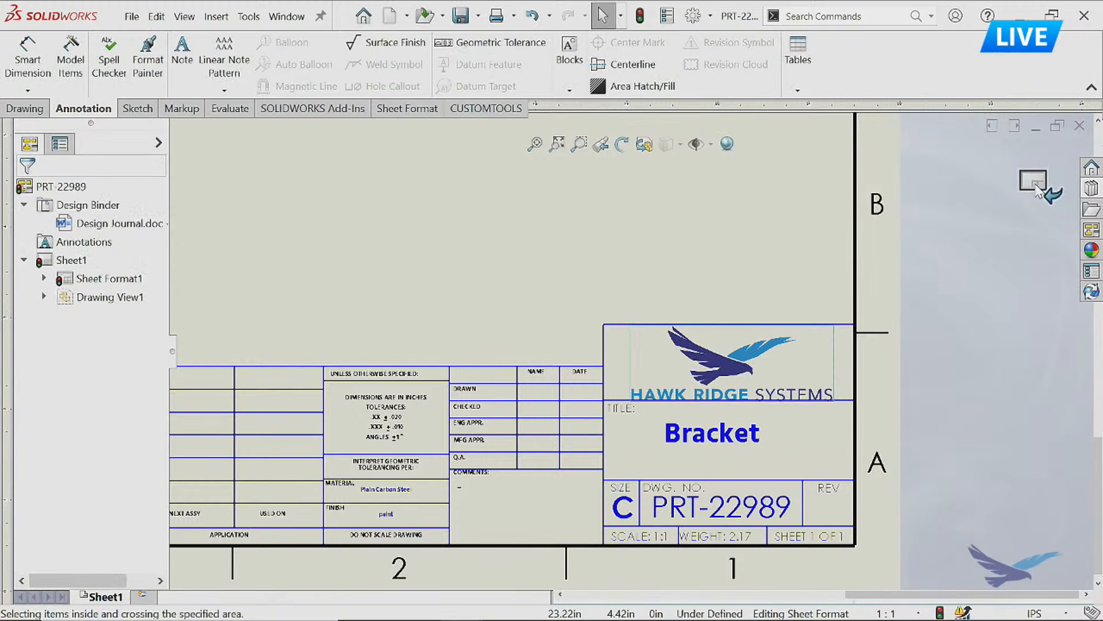
# Leave sheet format editing and return to editing the drawing sheet.
pyautogui.rightClick(535, 267)
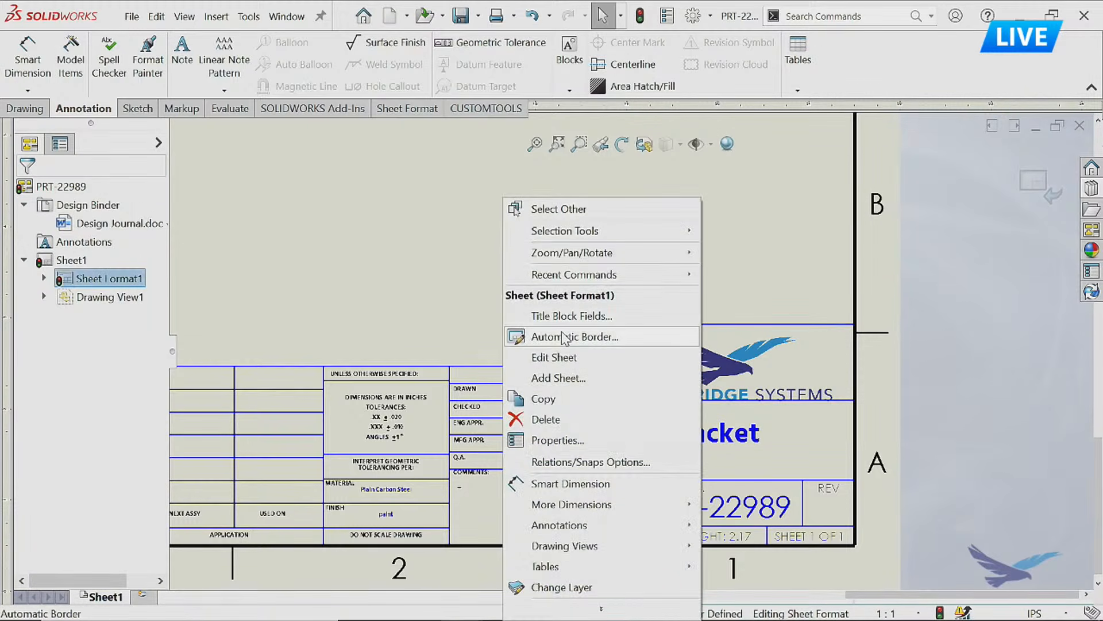
pyautogui.click(988, 268)
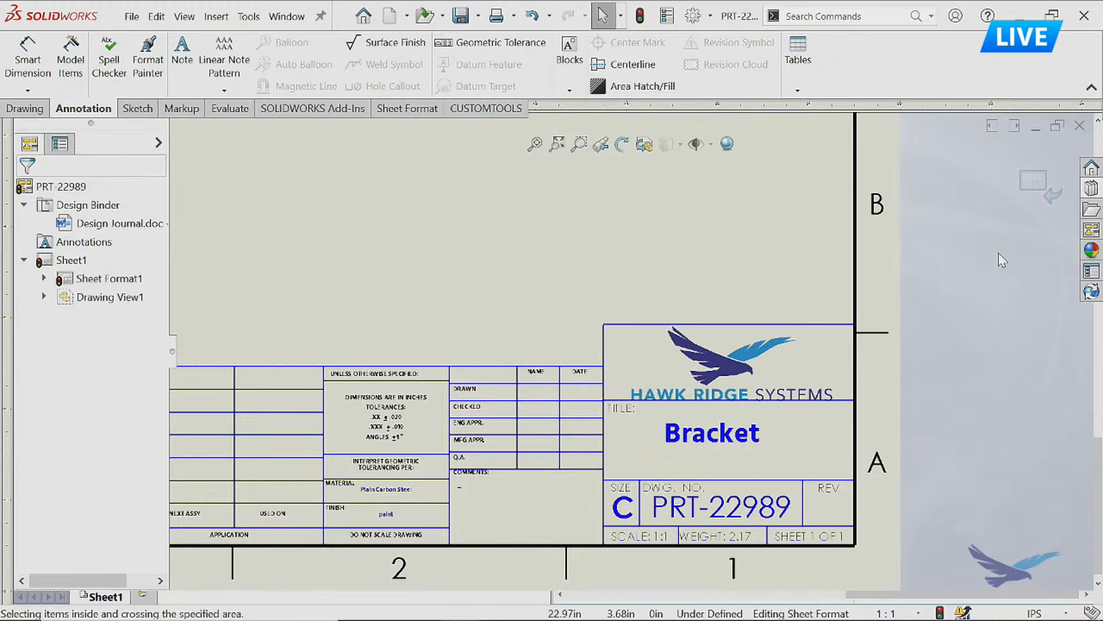
pyautogui.click(411, 108)
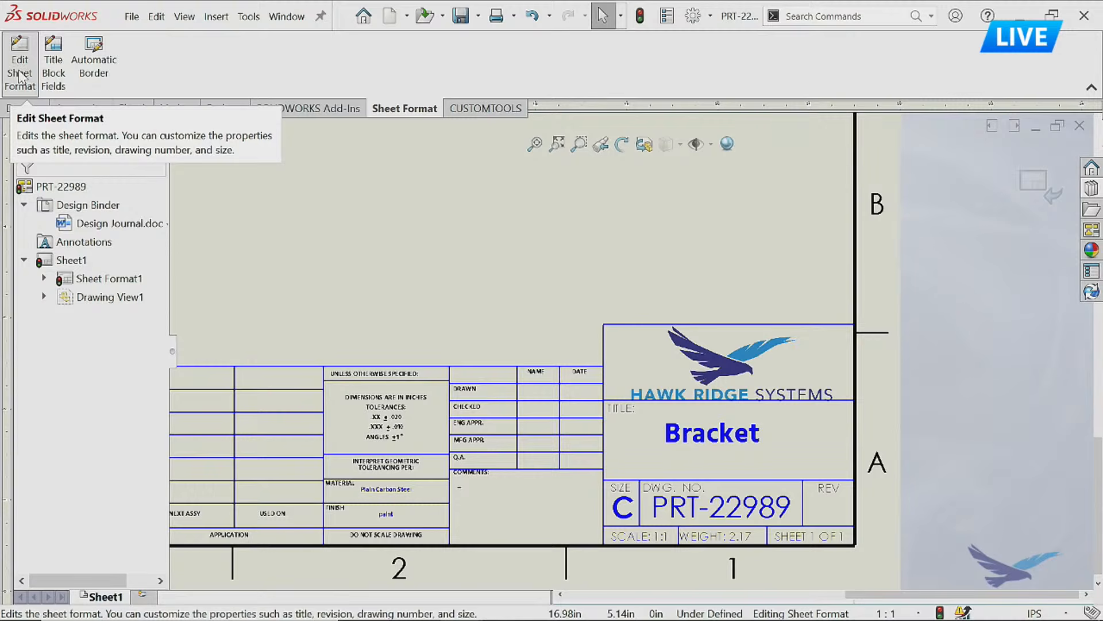
pyautogui.rightClick(333, 197)
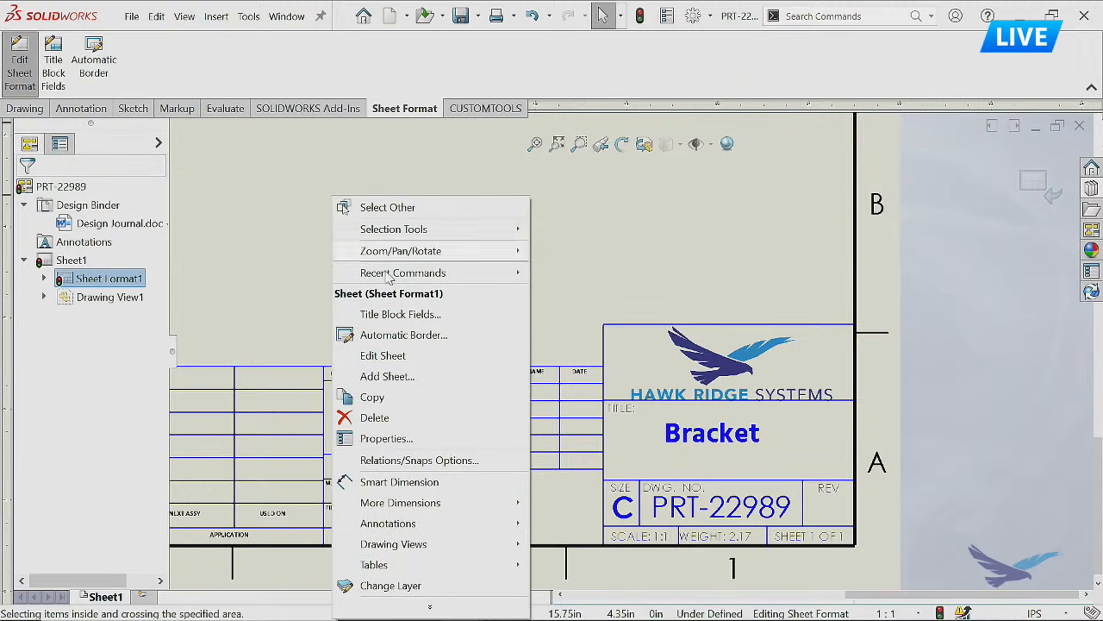
pyautogui.click(412, 360)
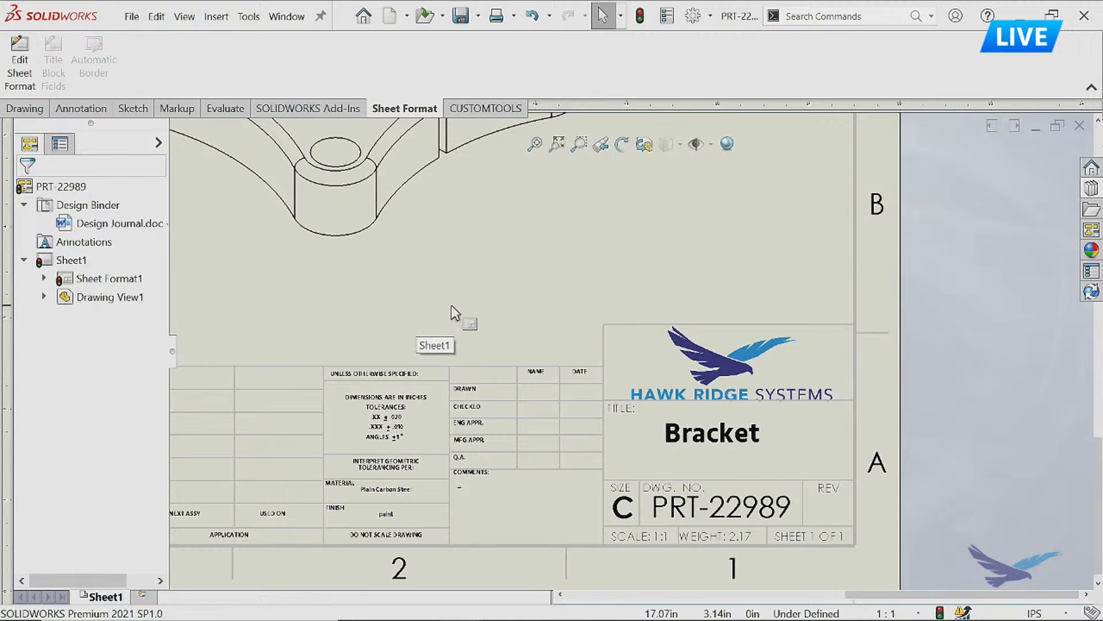
# Delete the isometric bracket view from the sheet and confirm the deletion.
pyautogui.scroll(3, 451, 307)
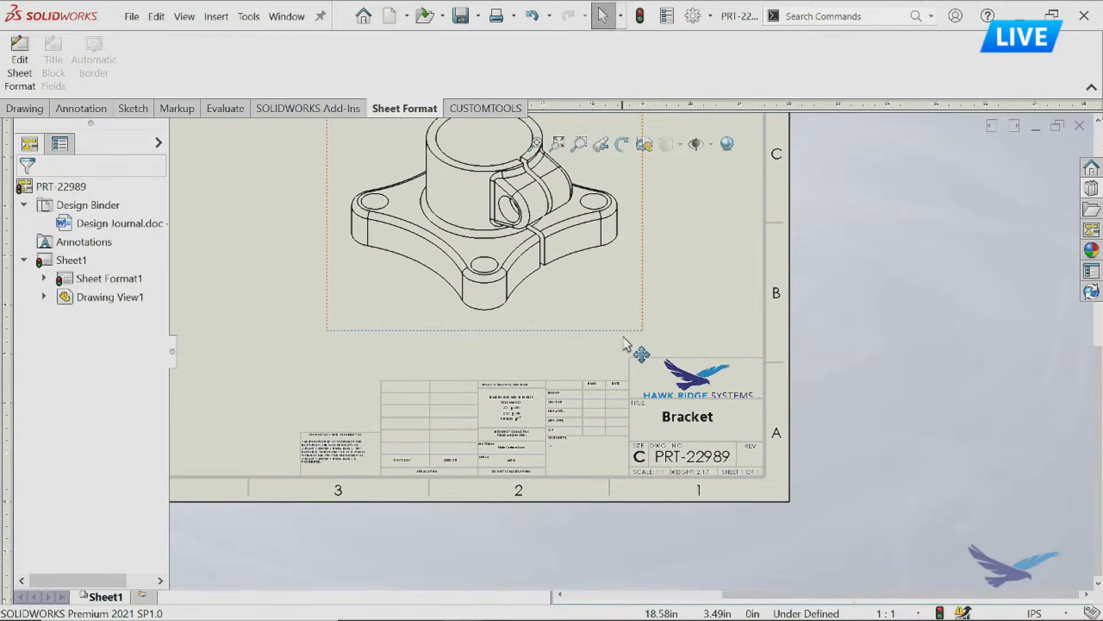
pyautogui.click(603, 321)
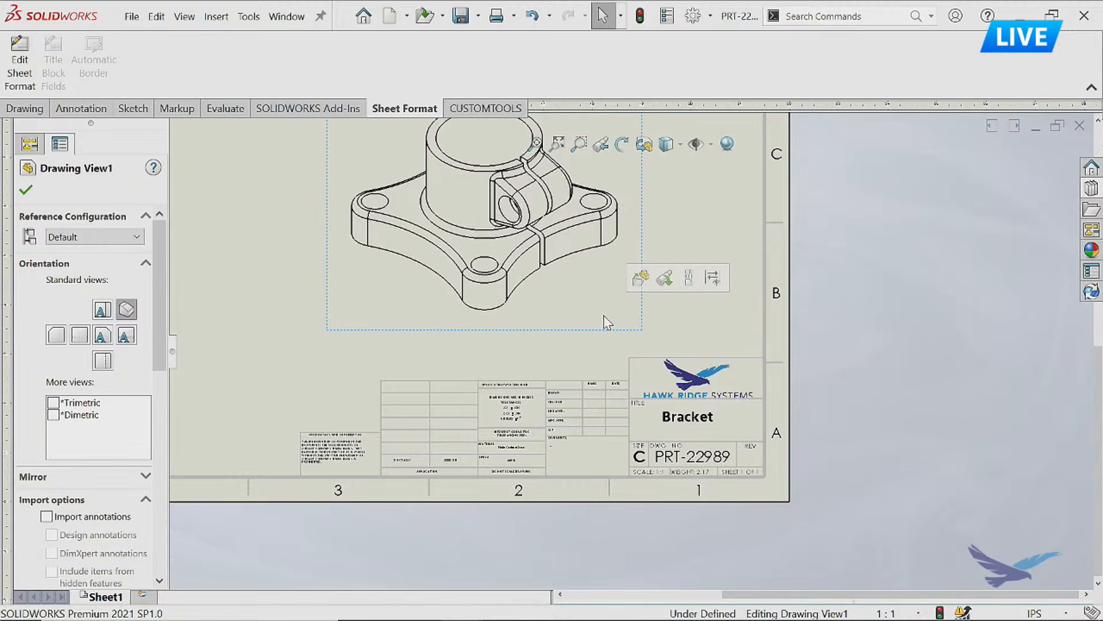
pyautogui.press('Delete')
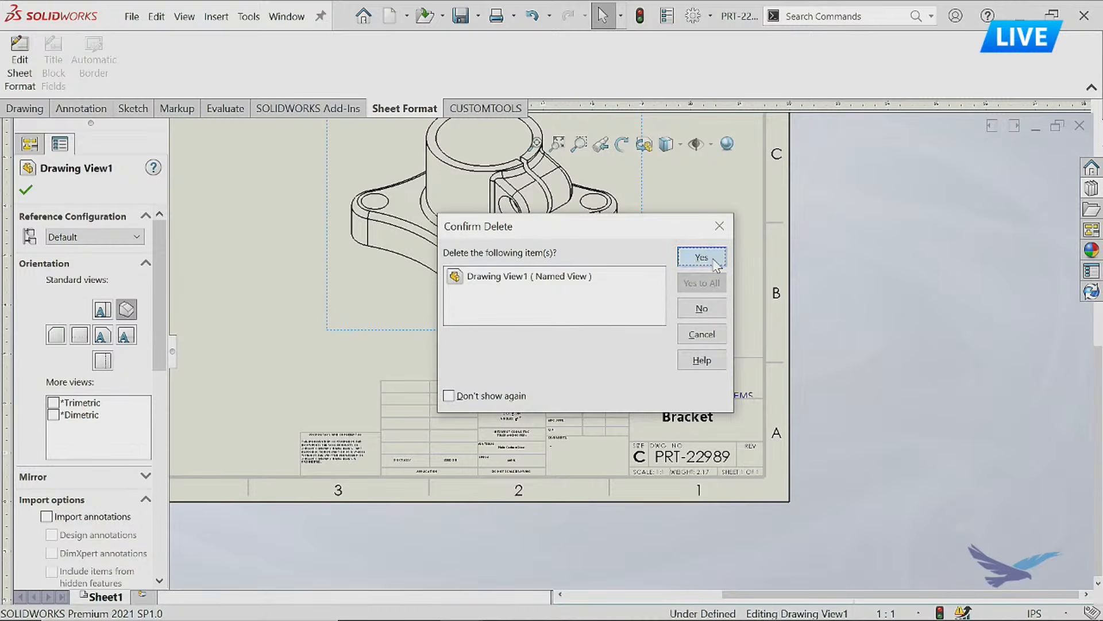
pyautogui.click(715, 264)
# Start saving the sheet format and set its destination to the AutoPilot vault's Shared > Templates folder.
pyautogui.press('f')
pyautogui.click(131, 21)
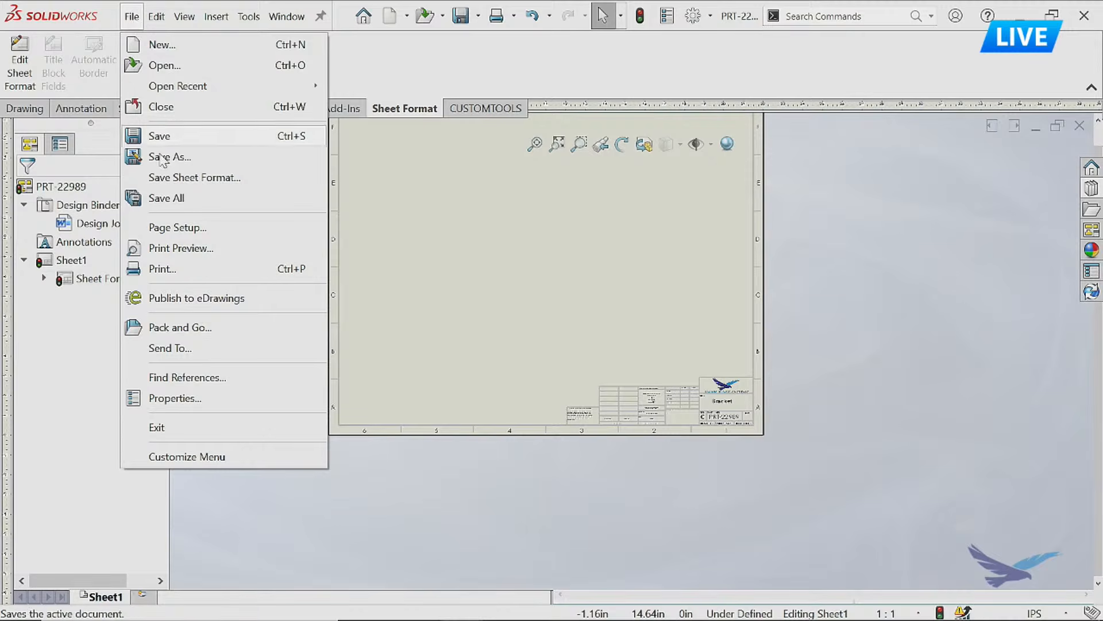
pyautogui.click(179, 179)
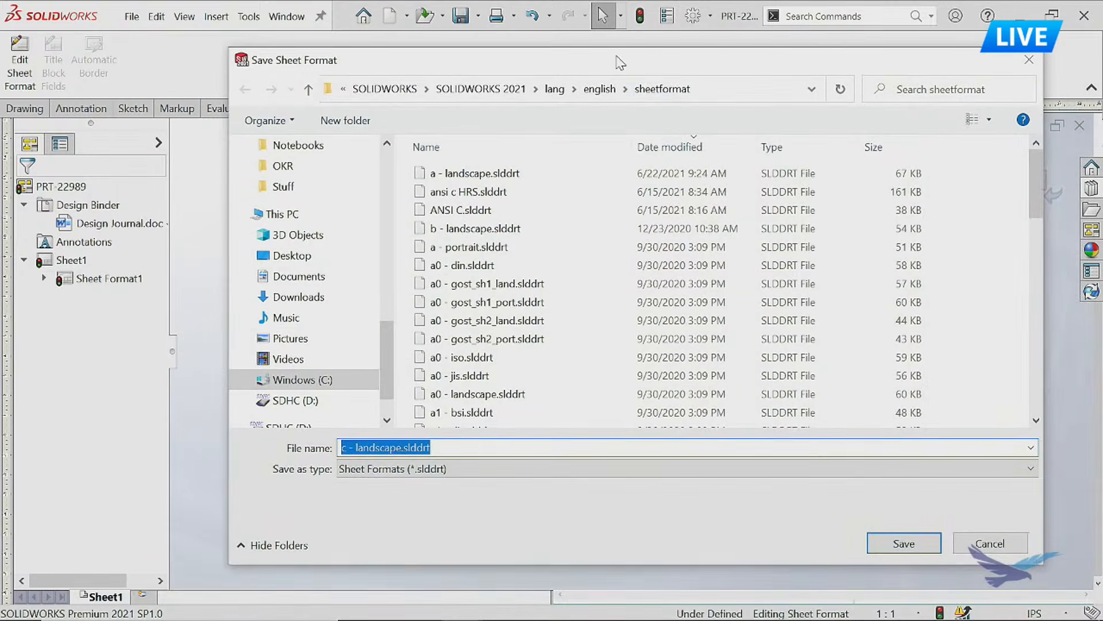
pyautogui.click(744, 90)
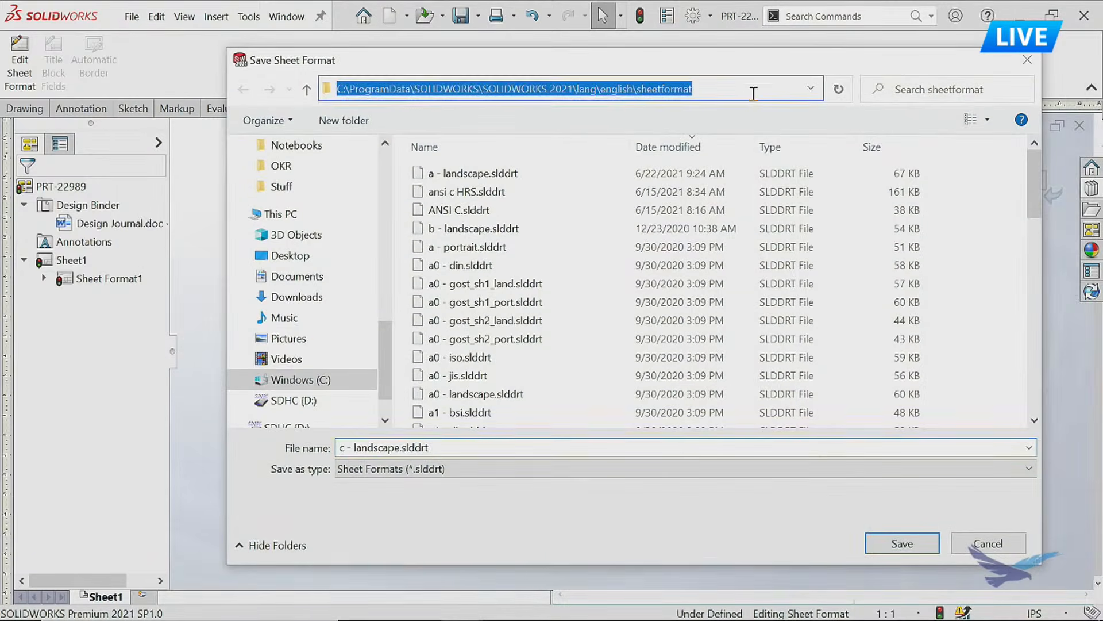
pyautogui.moveTo(345, 90); pyautogui.dragTo(706, 92)
pyautogui.click(724, 90)
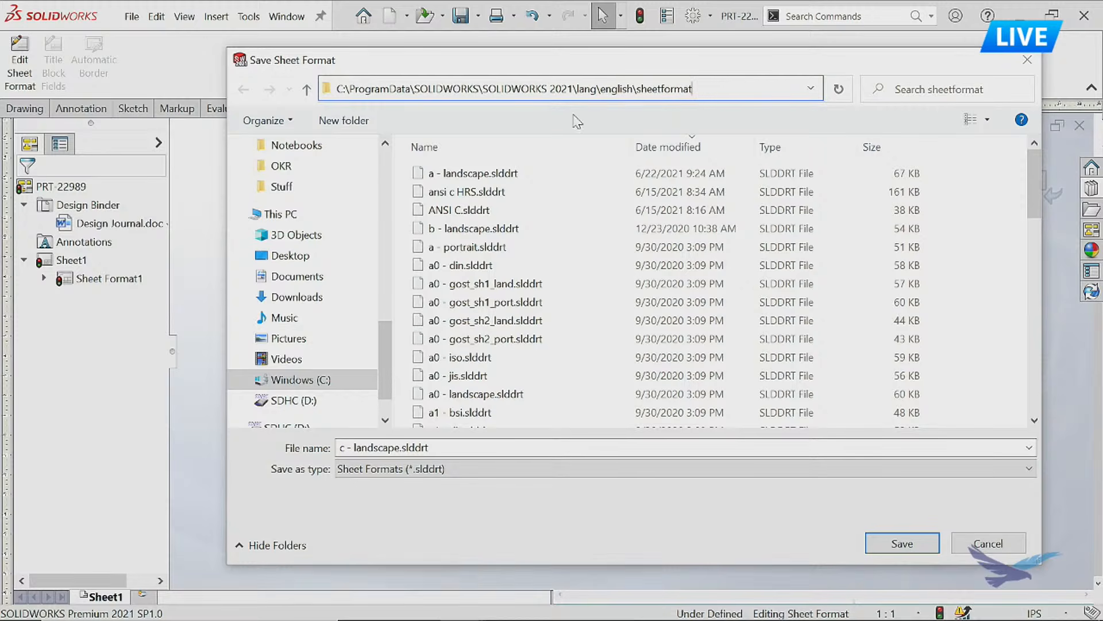
pyautogui.moveTo(381, 343); pyautogui.dragTo(374, 152)
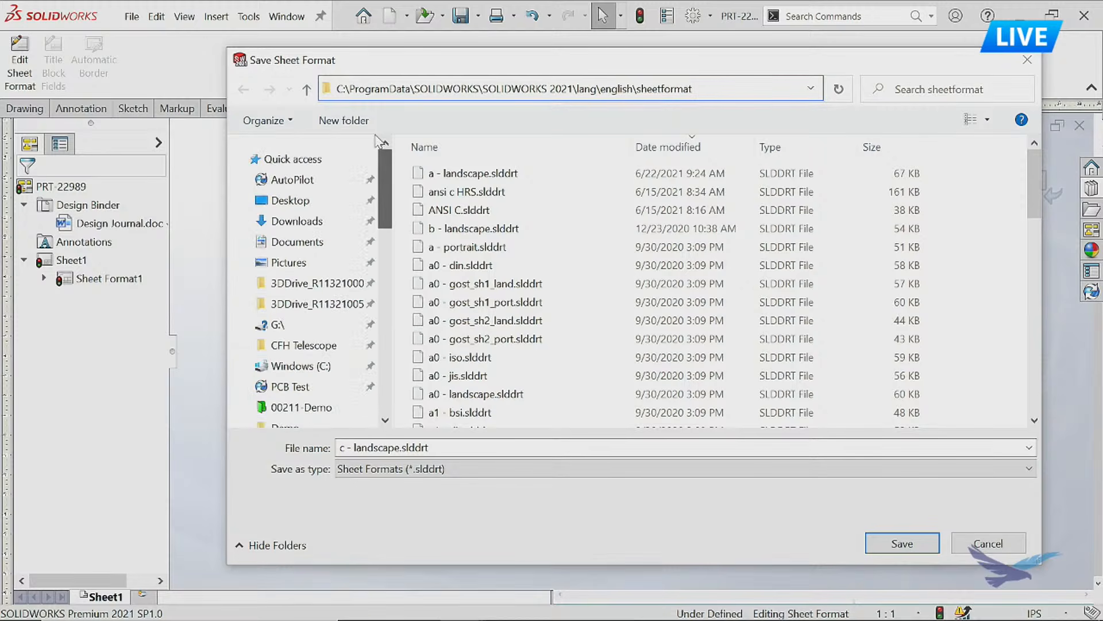
pyautogui.click(308, 182)
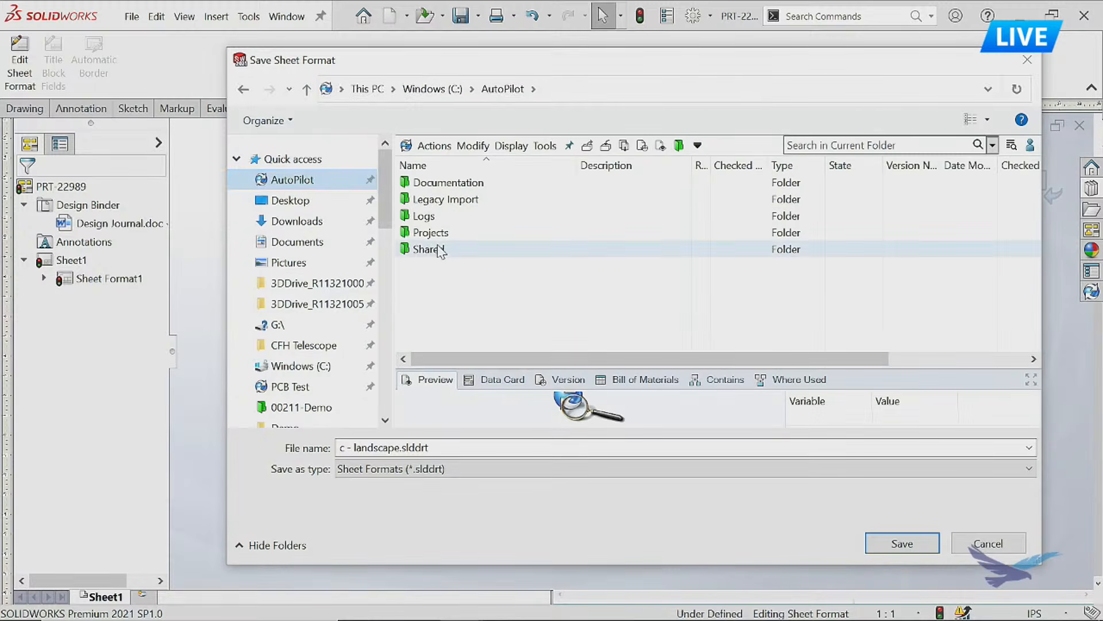
pyautogui.doubleClick(444, 250)
pyautogui.doubleClick(437, 216)
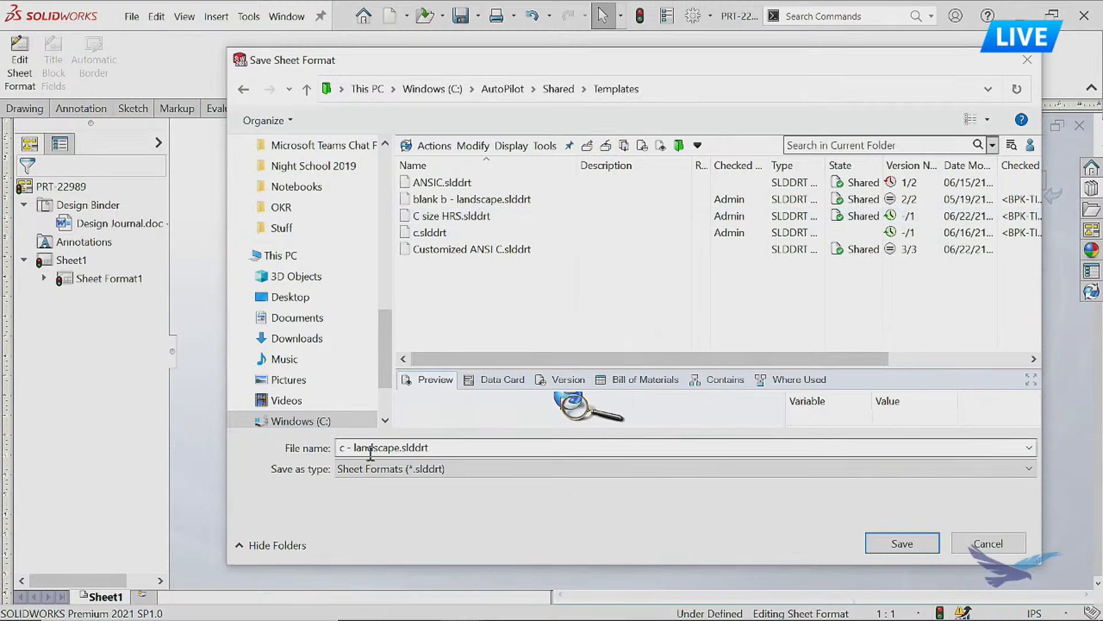
# Name the sheet format file c - livestream.slddrt and save it.
pyautogui.click(352, 447)
pyautogui.moveTo(362, 447); pyautogui.dragTo(404, 447)
pyautogui.press('BackSpace')
pyautogui.press('BackSpace')
pyautogui.write('ives')
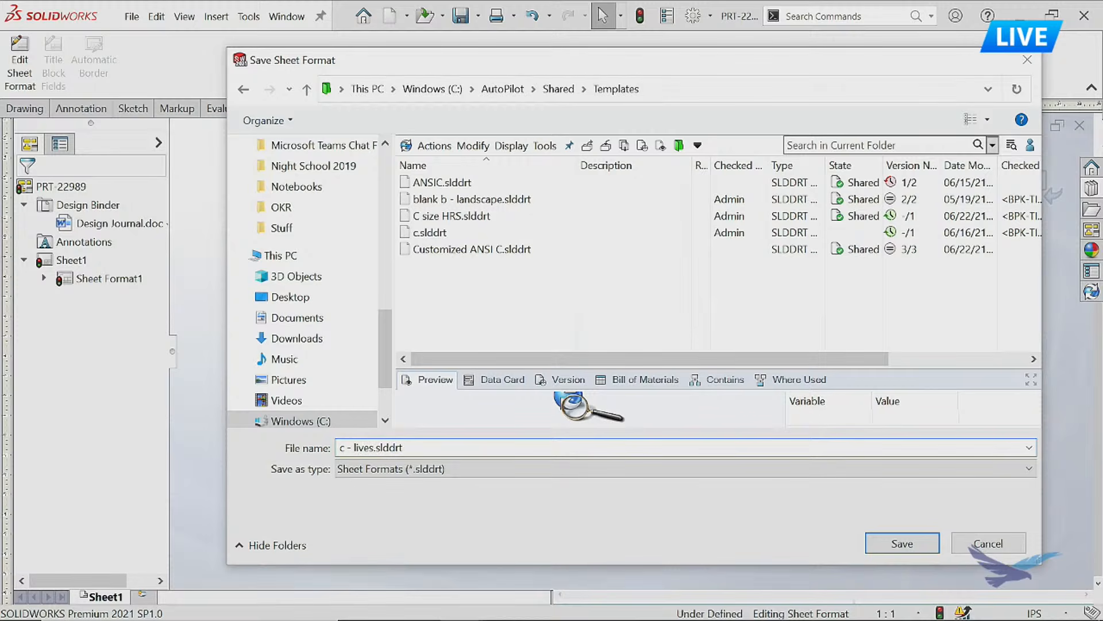
pyautogui.write('tream')
pyautogui.click(895, 543)
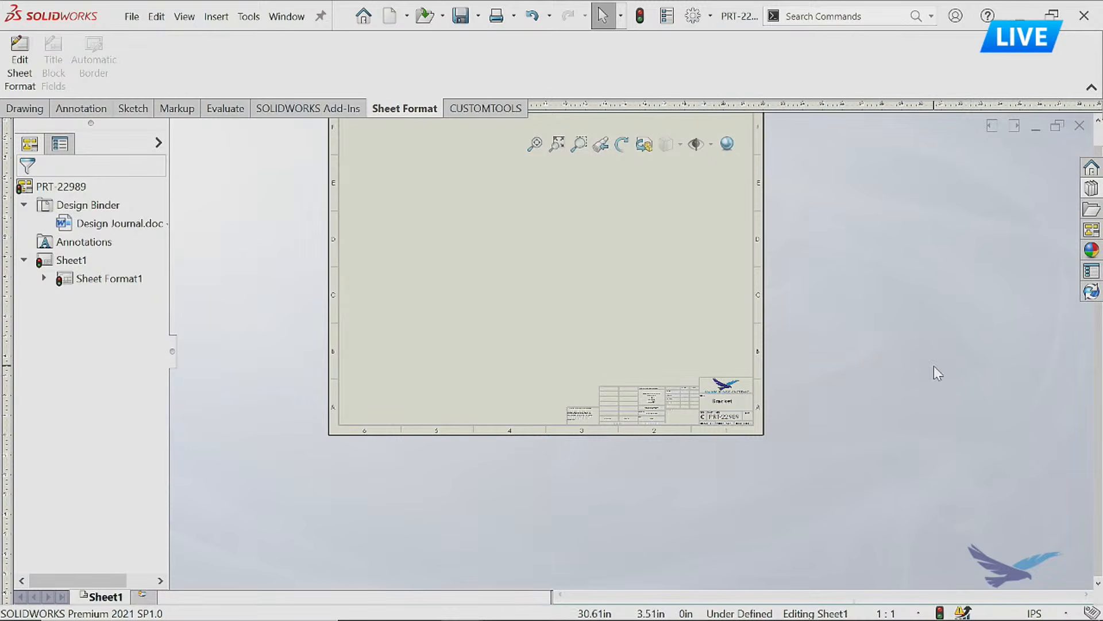
# Assign the c - livestream sheet format to Sheet1 through its sheet properties, agreeing to delete the modified notes.
pyautogui.scroll(2, 626, 287)
pyautogui.scroll(-1, 531, 211)
pyautogui.scroll(-1, 586, 319)
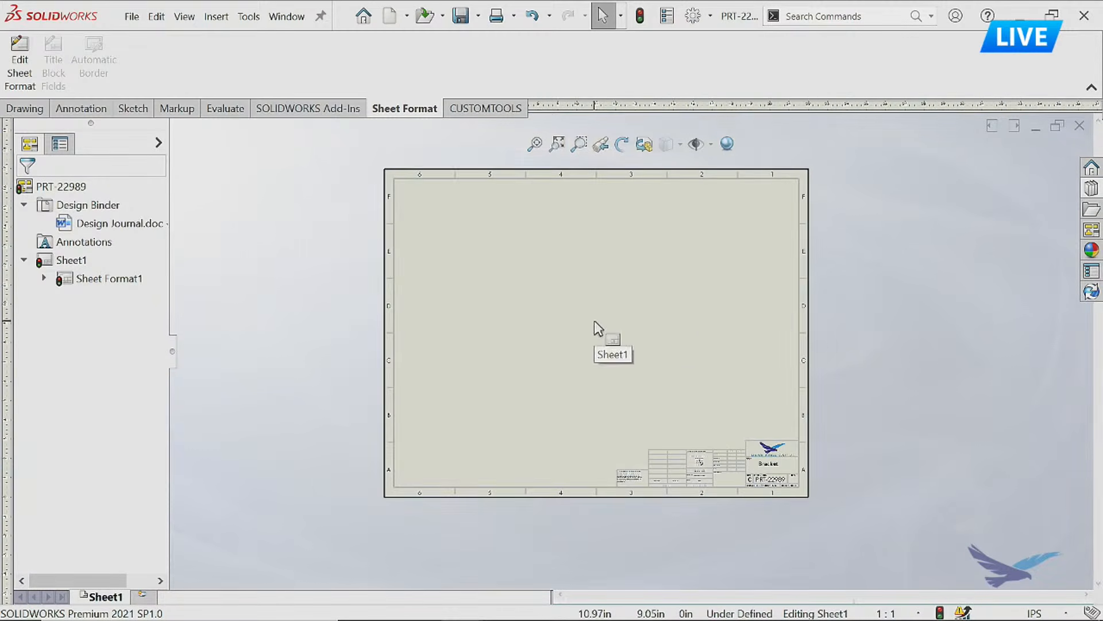
pyautogui.rightClick(111, 597)
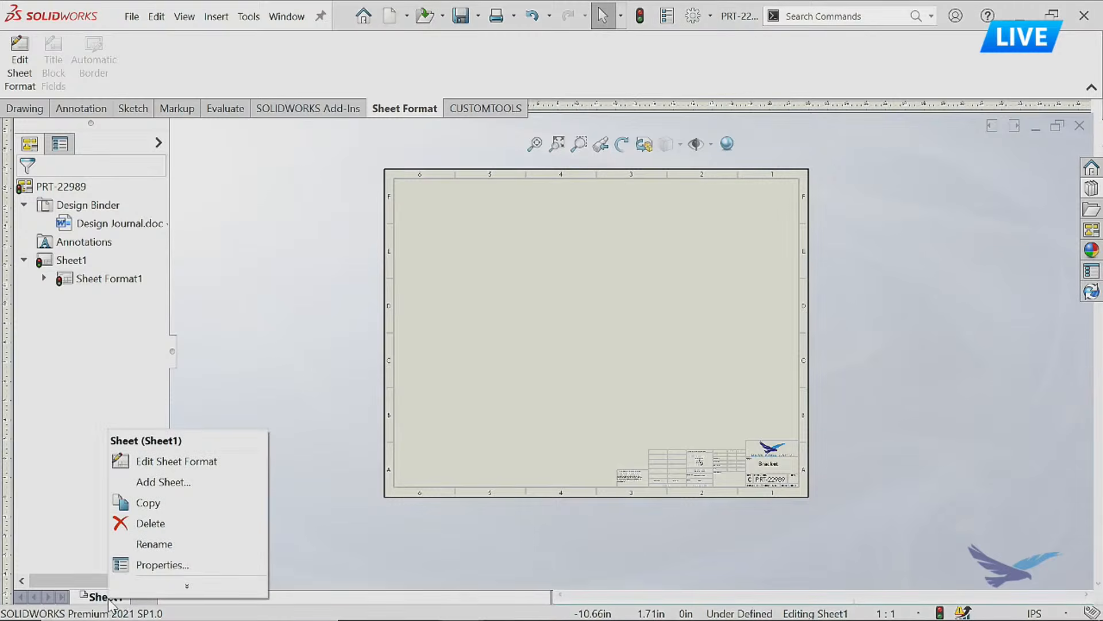
pyautogui.click(171, 571)
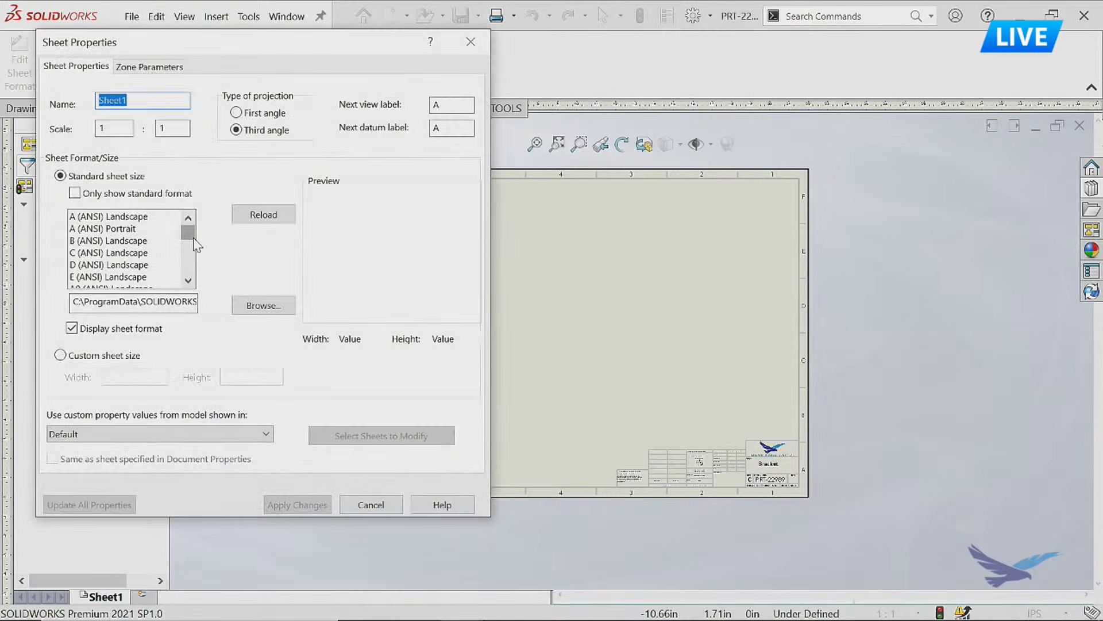
pyautogui.moveTo(161, 304); pyautogui.dragTo(250, 319)
pyautogui.click(145, 306)
pyautogui.moveTo(125, 304); pyautogui.dragTo(185, 304)
pyautogui.moveTo(187, 233); pyautogui.dragTo(187, 253)
pyautogui.click(119, 254)
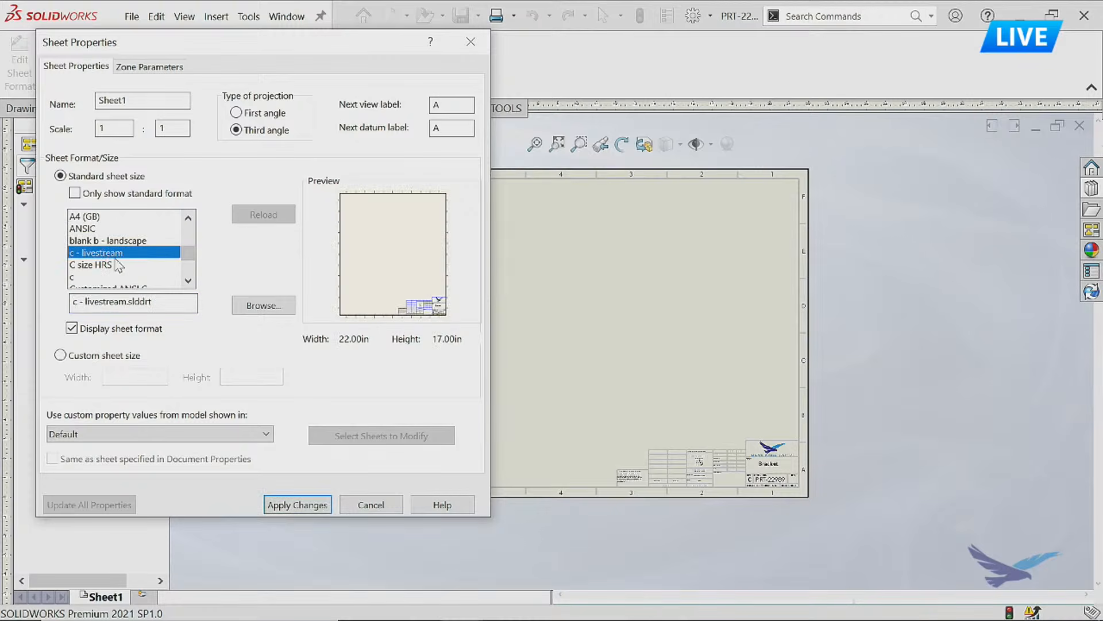
pyautogui.click(300, 504)
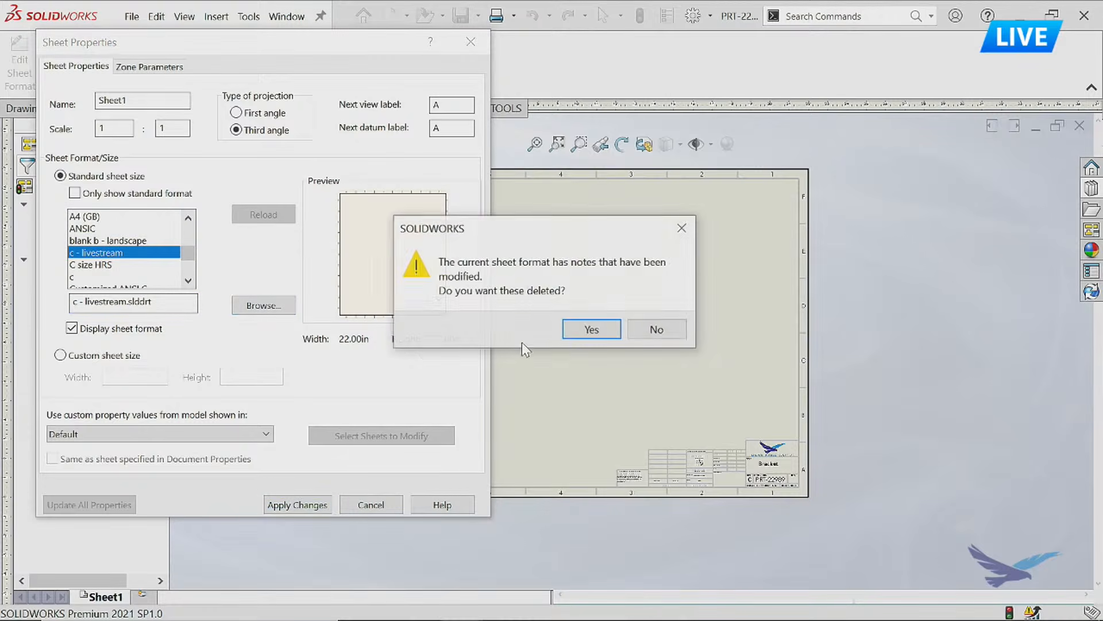
pyautogui.click(567, 331)
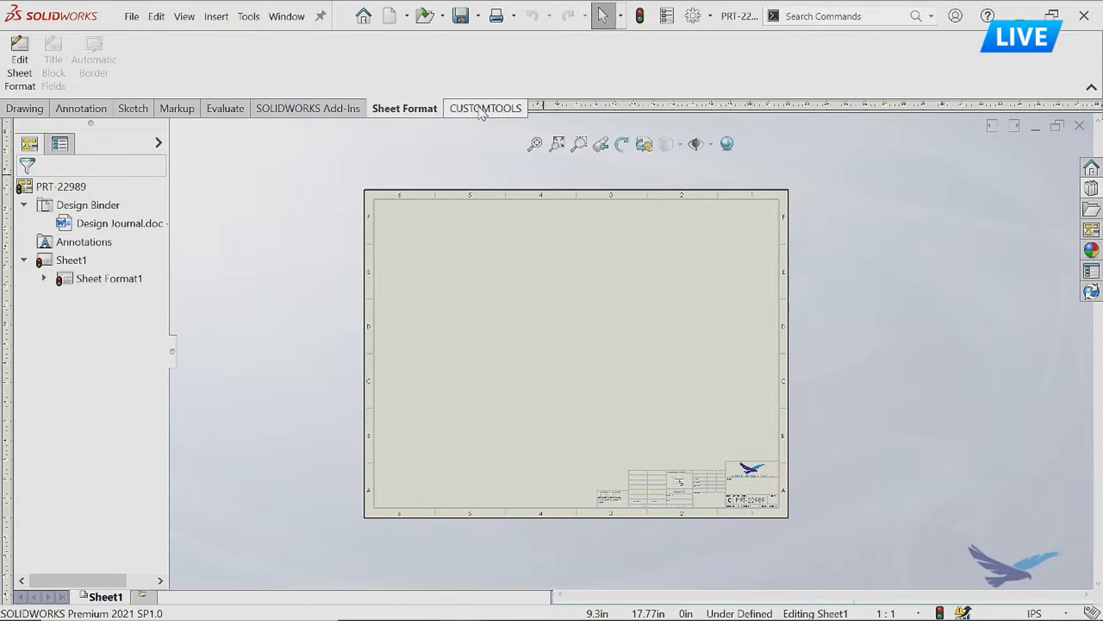
# Save the empty drawing as a drawing template named C livestream.DRWDOT in the Templates folder.
pyautogui.click(478, 16)
pyautogui.click(491, 61)
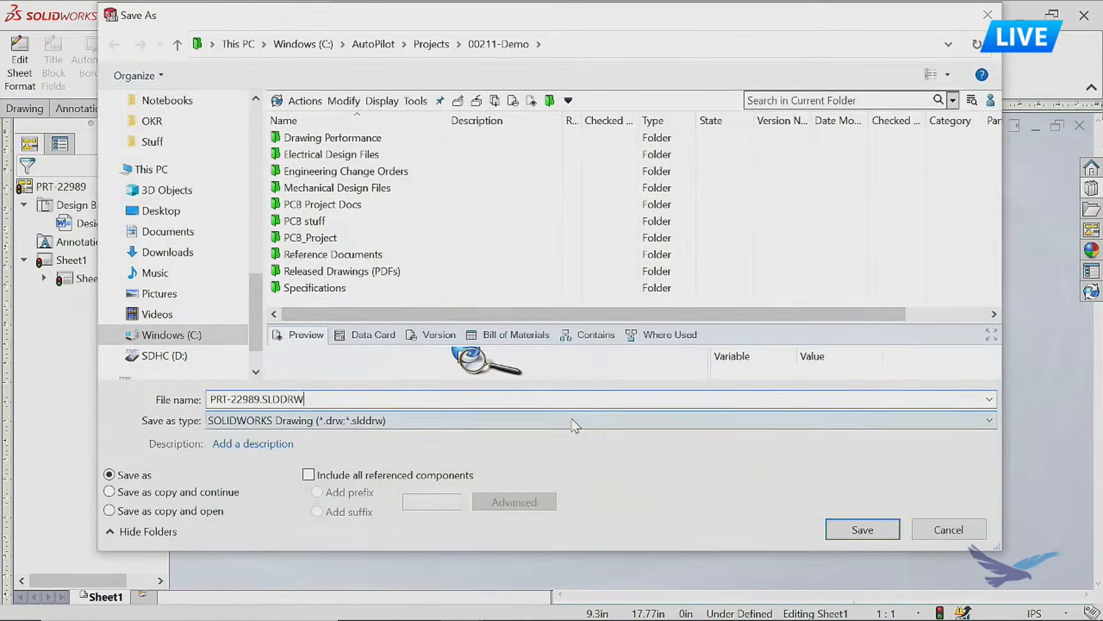
pyautogui.click(575, 421)
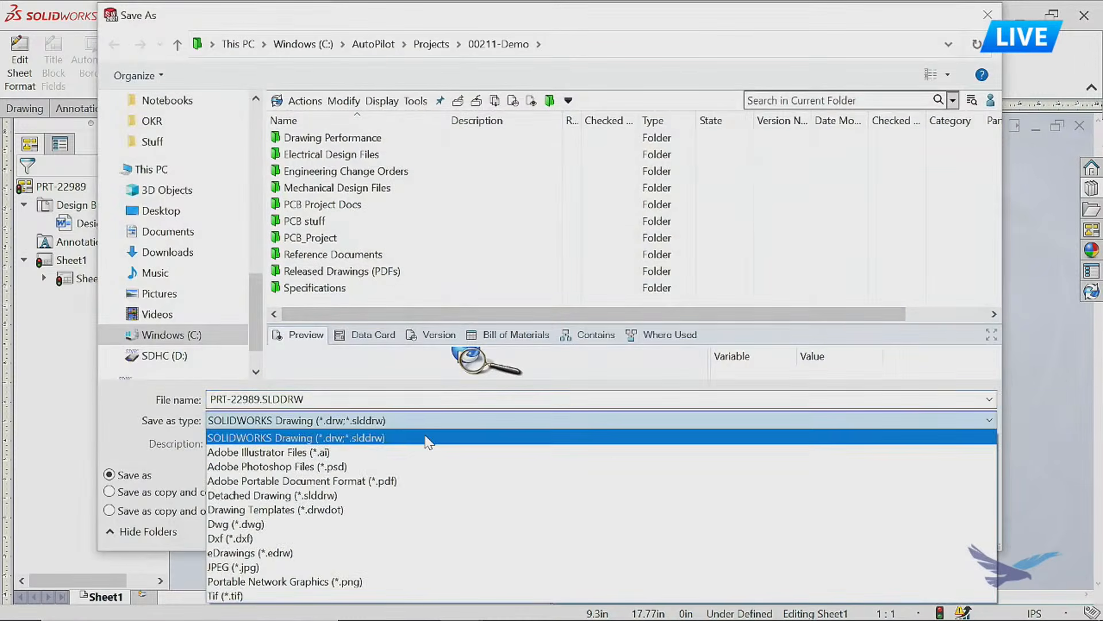
pyautogui.click(389, 510)
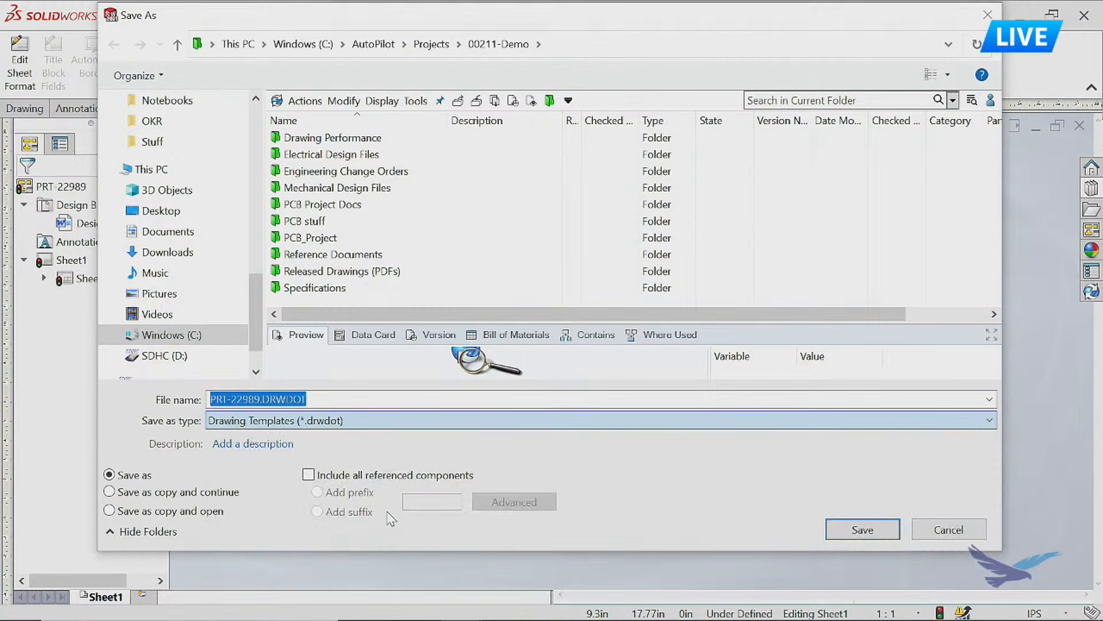
pyautogui.click(260, 400)
pyautogui.moveTo(260, 400); pyautogui.dragTo(142, 430)
pyautogui.write('C livestream')
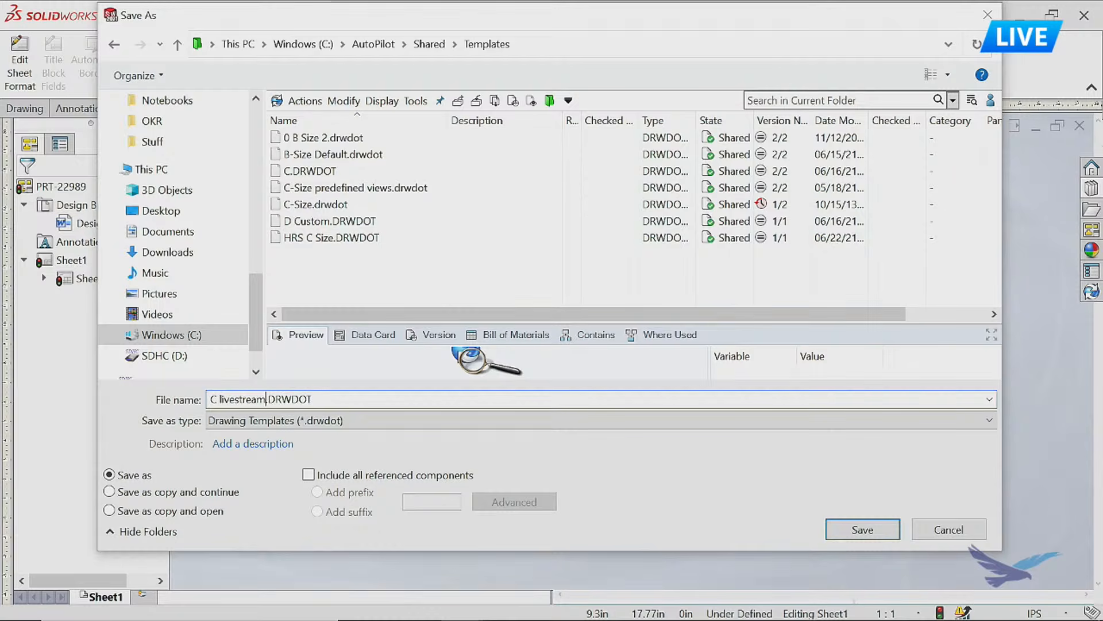
pyautogui.click(844, 524)
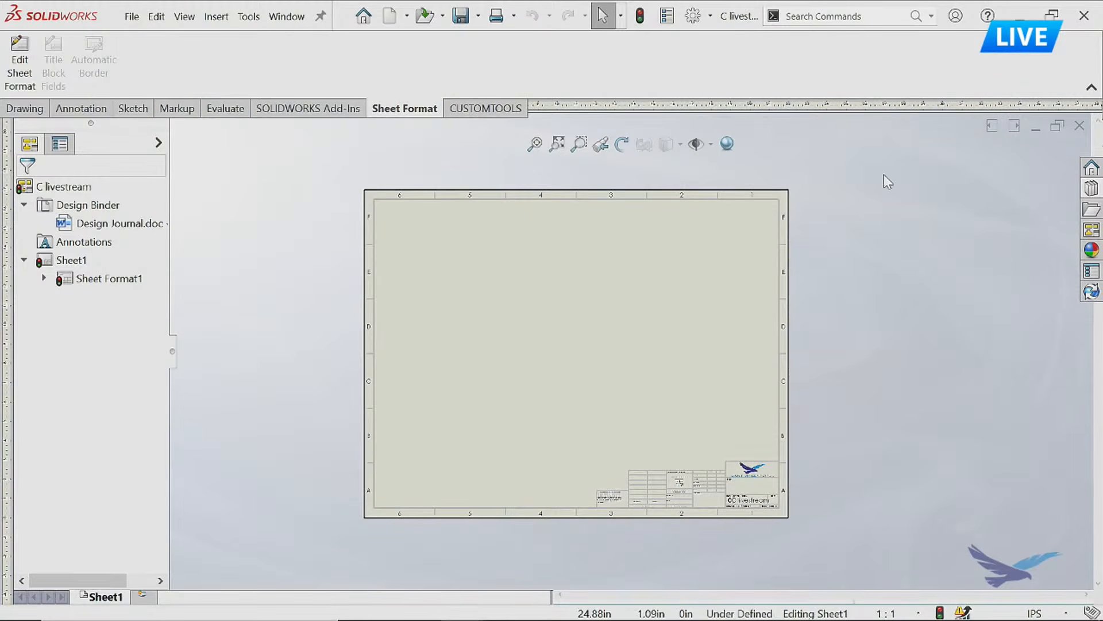
# Close the template and make a new drawing from the bracket part using the C livestream template.
pyautogui.click(1082, 132)
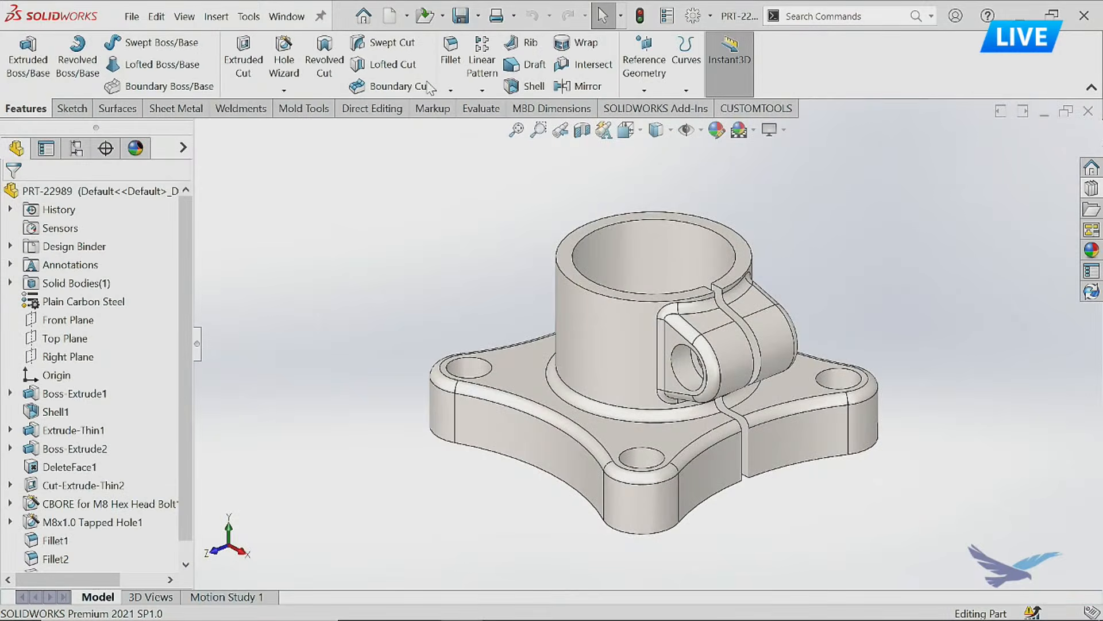
pyautogui.click(407, 16)
pyautogui.click(419, 63)
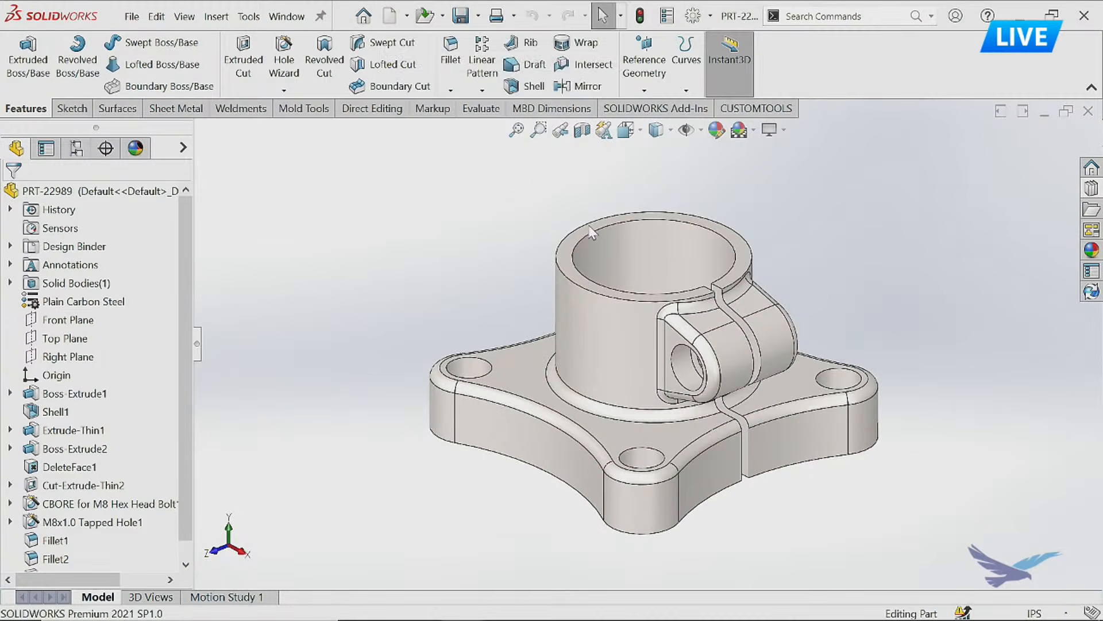
pyautogui.click(402, 157)
pyautogui.click(486, 198)
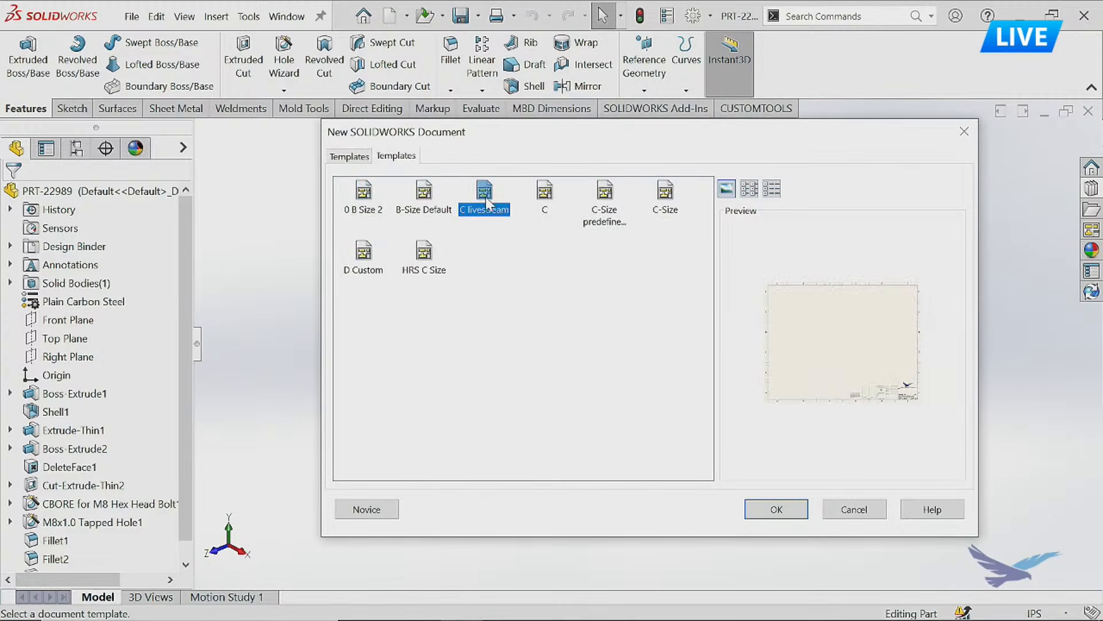
pyautogui.doubleClick(488, 198)
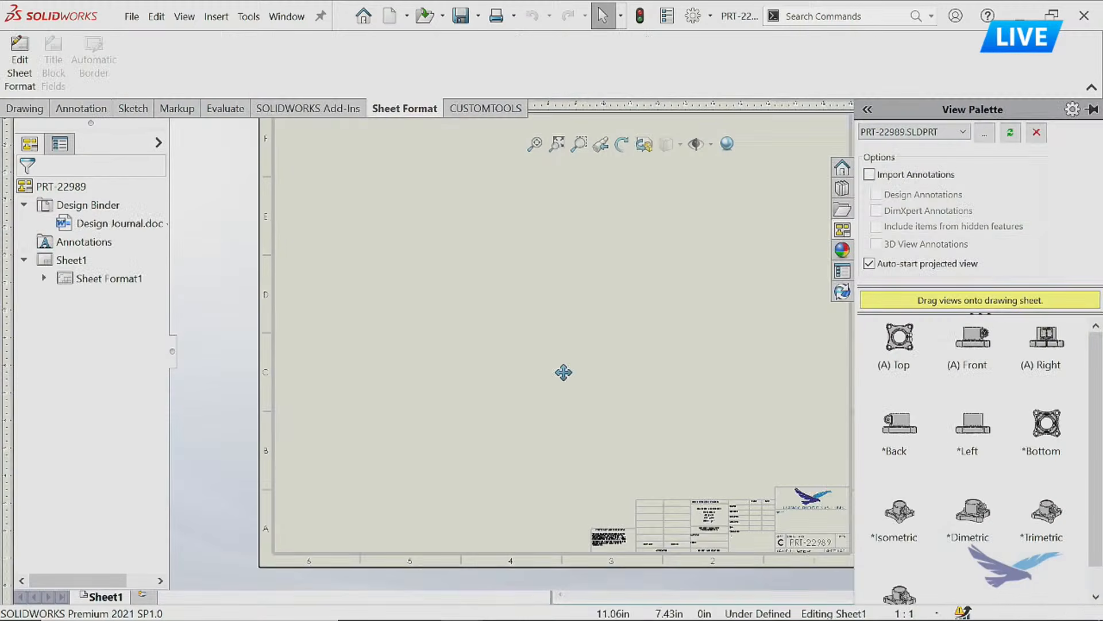
# Place an isometric view of the bracket on the sheet and check the linked title block notes.
pyautogui.moveTo(898, 520); pyautogui.dragTo(424, 299)
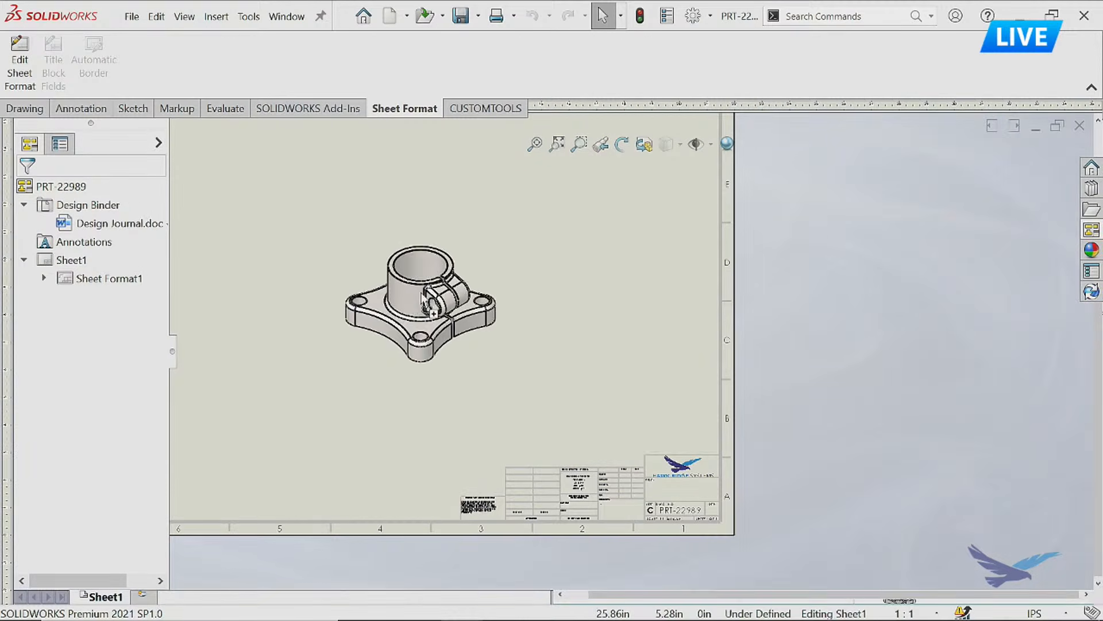
pyautogui.scroll(-3, 566, 492)
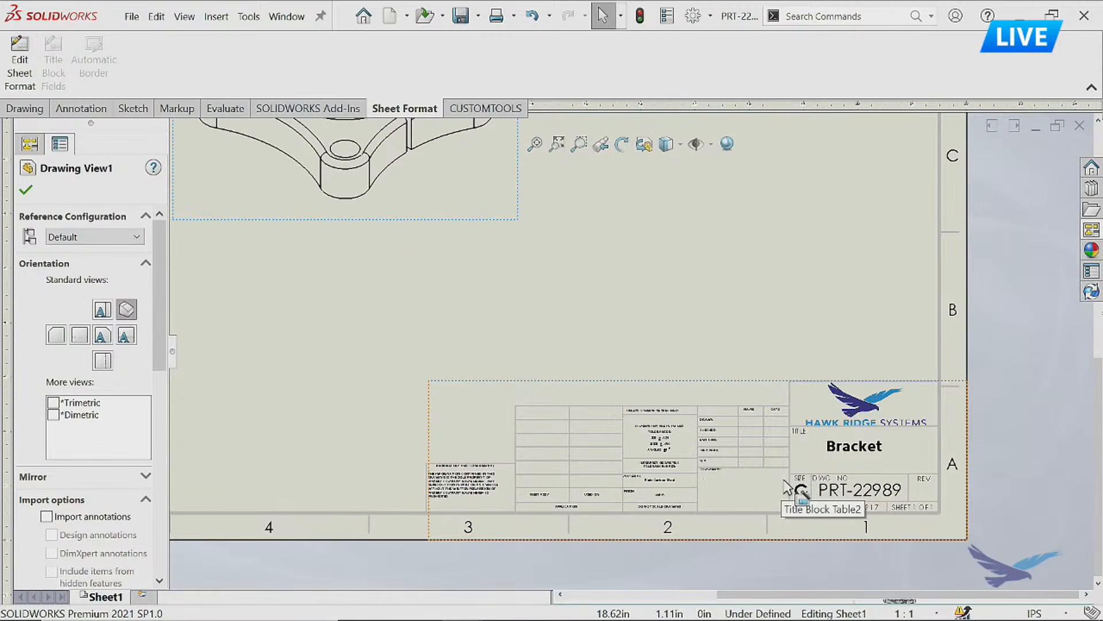
pyautogui.scroll(4, 374, 357)
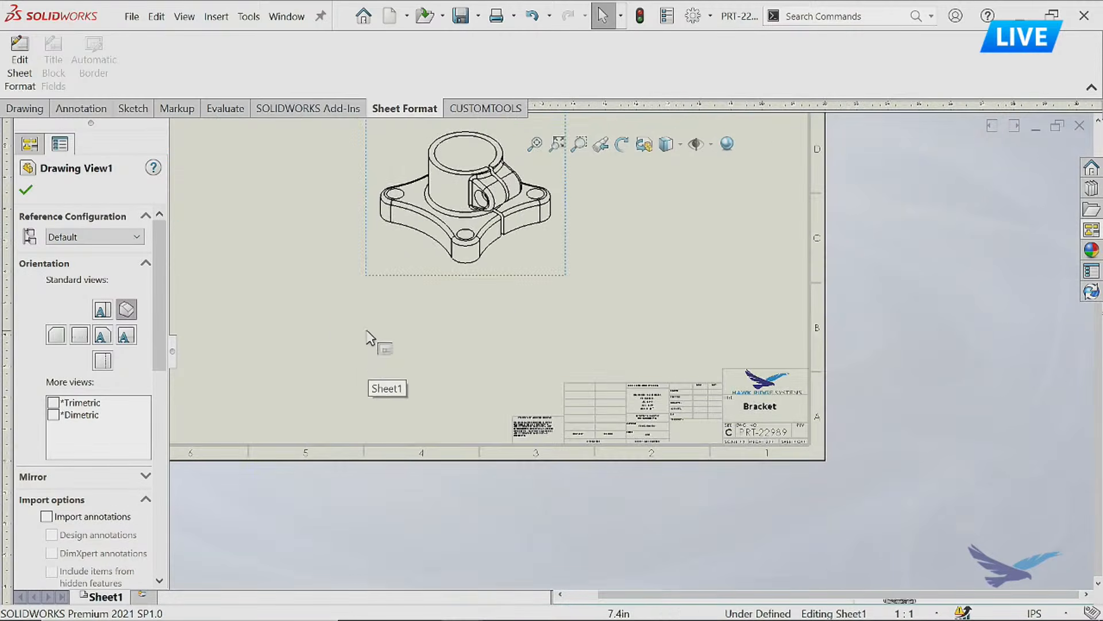
# Delete the isometric bracket view from the new drawing and confirm the deletion.
pyautogui.click(377, 272)
pyautogui.press('Delete')
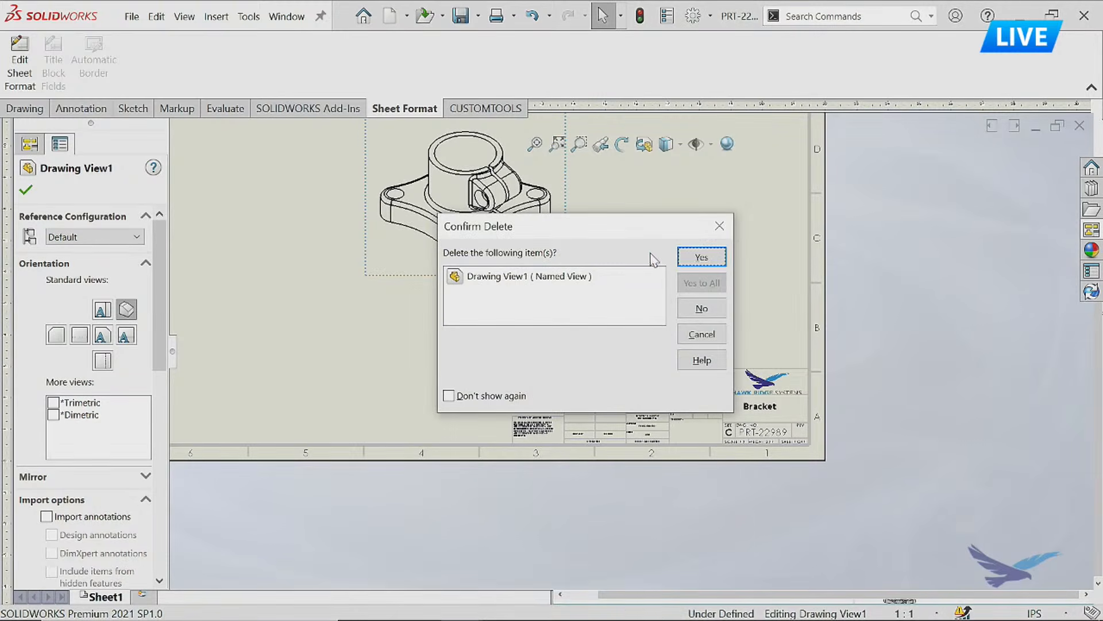
pyautogui.click(685, 262)
pyautogui.moveTo(389, 246)
pyautogui.mouseDown(button='middle')
pyautogui.moveTo(458, 383)
pyautogui.moveTo(479, 399)
pyautogui.mouseUp(button='middle')
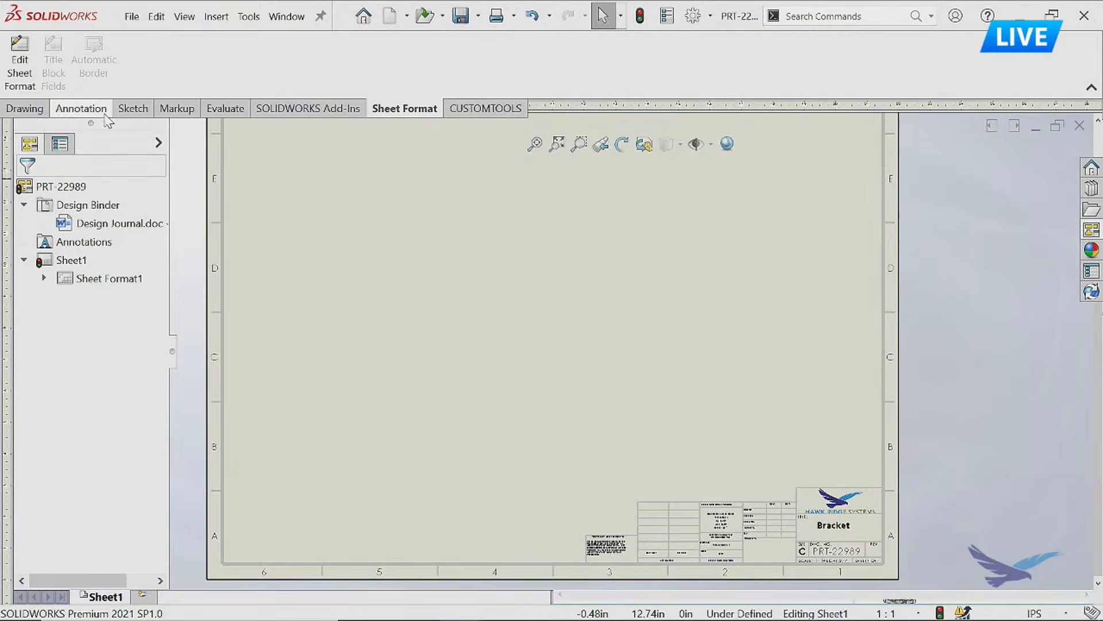
# Place a predefined front view in the lower left of the sheet, with projected views above it and to its right.
pyautogui.click(25, 108)
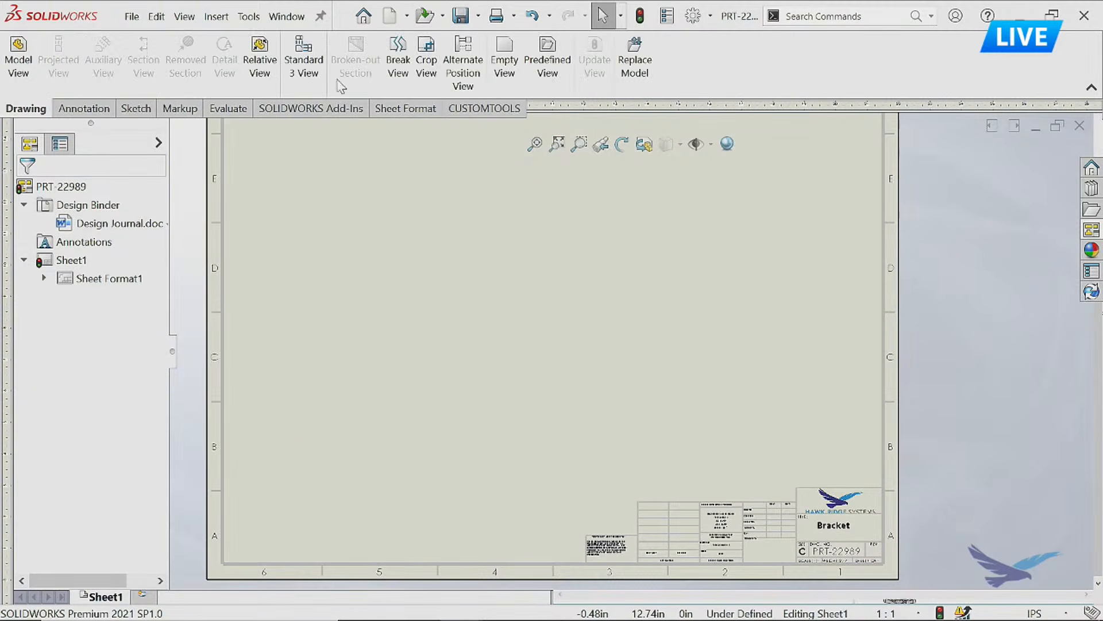
pyautogui.click(547, 64)
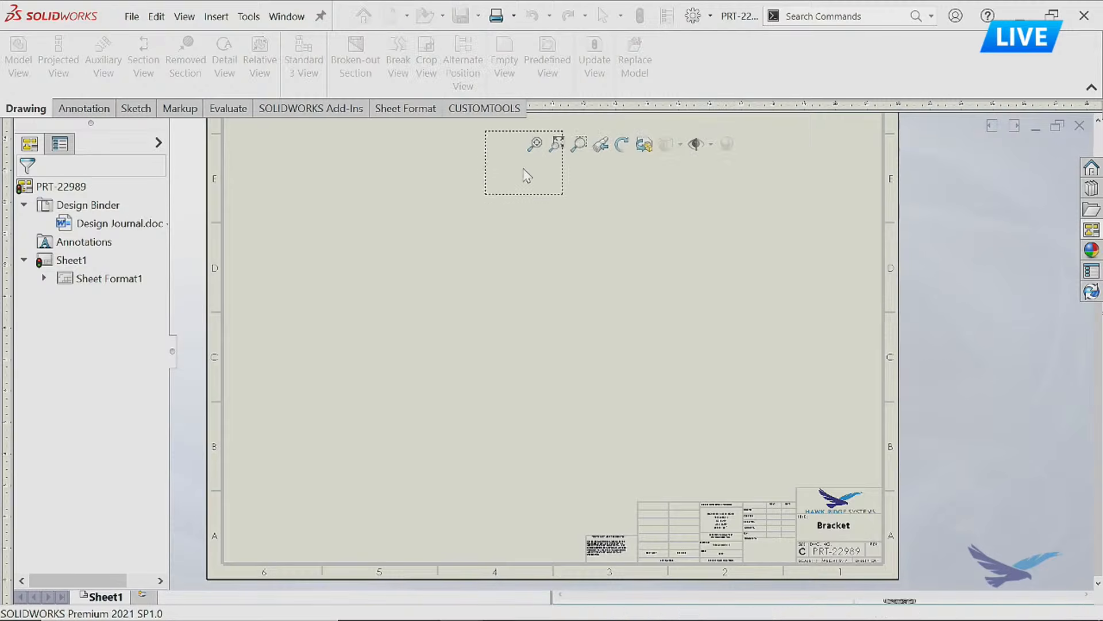
pyautogui.click(391, 407)
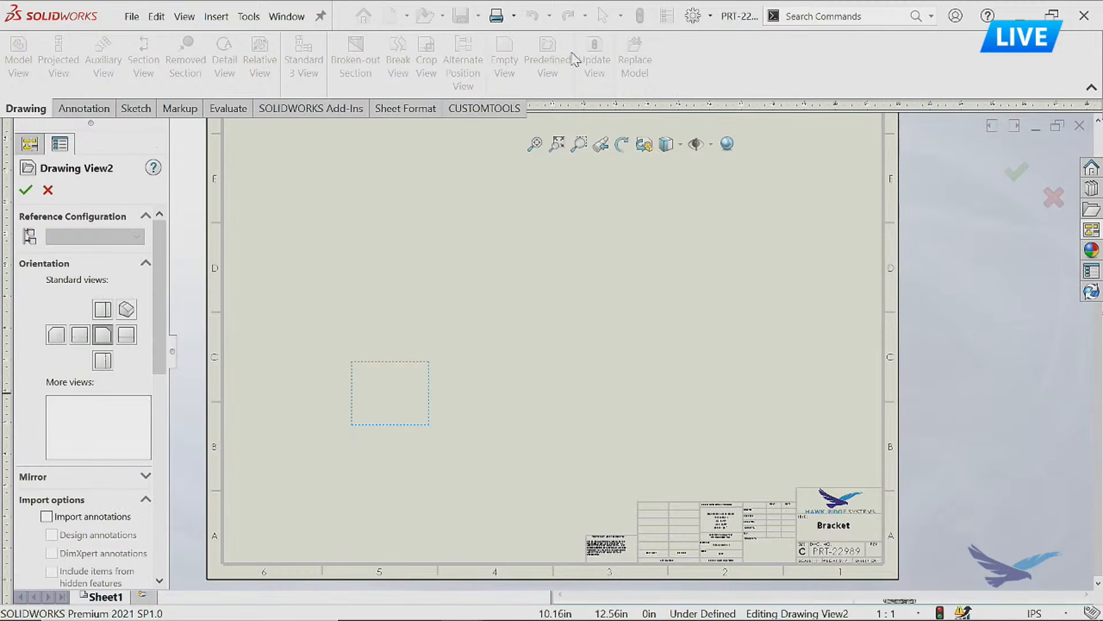
pyautogui.click(412, 395)
pyautogui.click(485, 352)
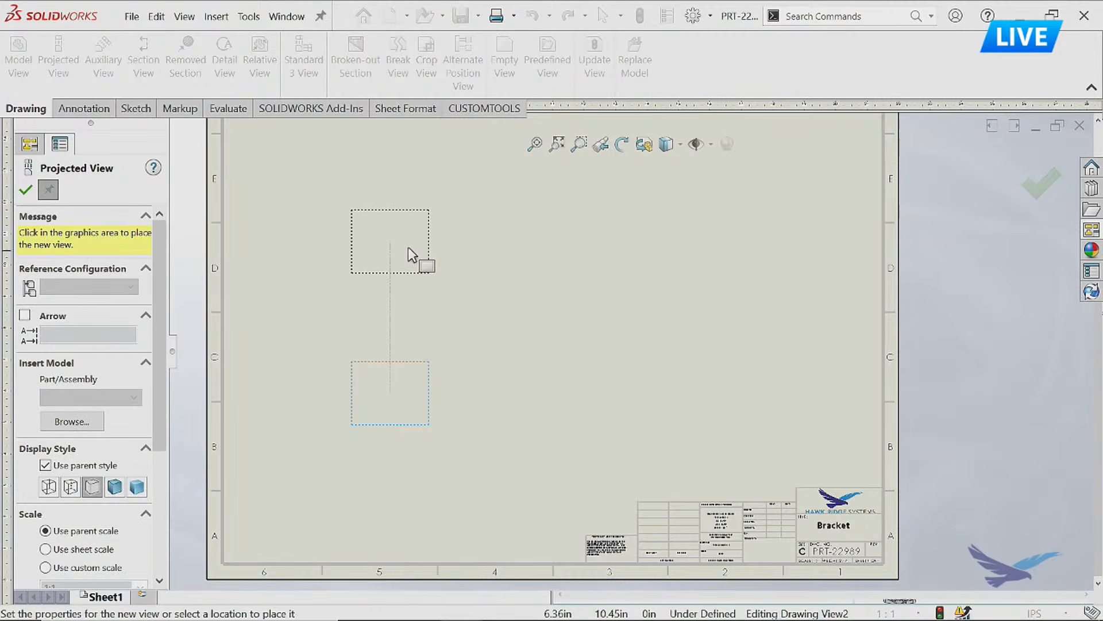
pyautogui.click(620, 393)
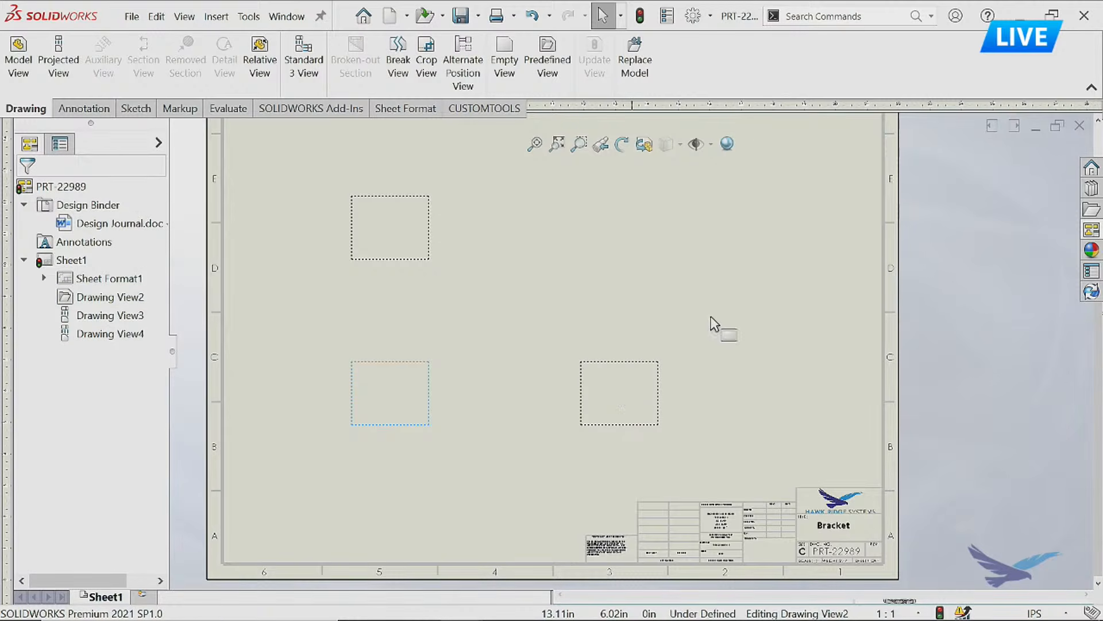
# Close the bracket part and its unsaved drawing together, discarding the changes, and switch to the slide presentation.
pyautogui.click(286, 16)
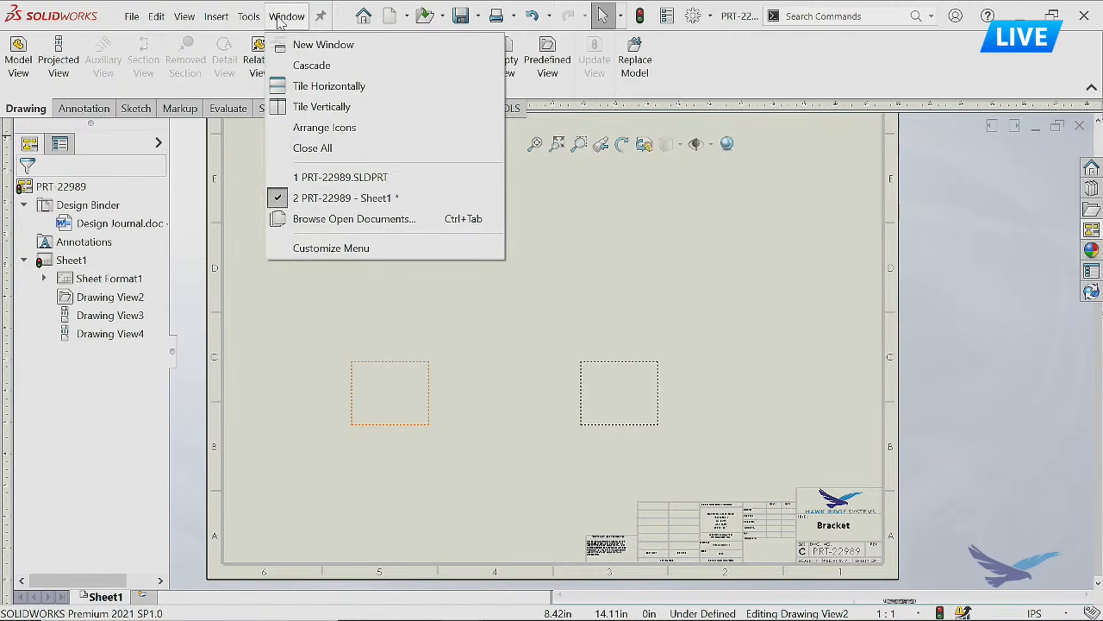
pyautogui.click(322, 147)
pyautogui.click(493, 344)
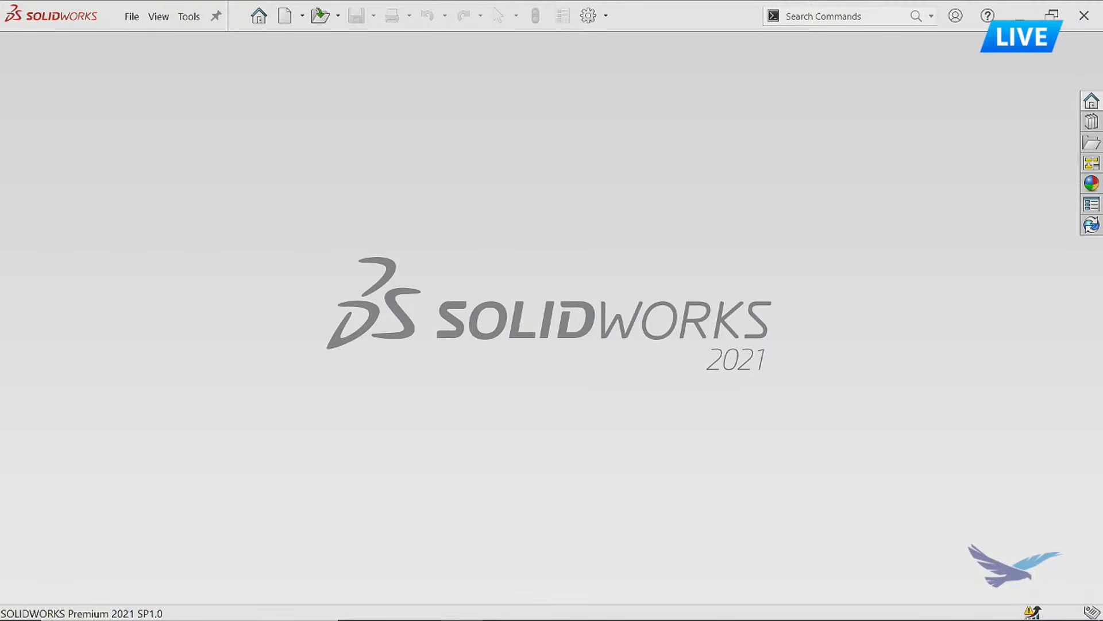
pyautogui.click(1020, 21)
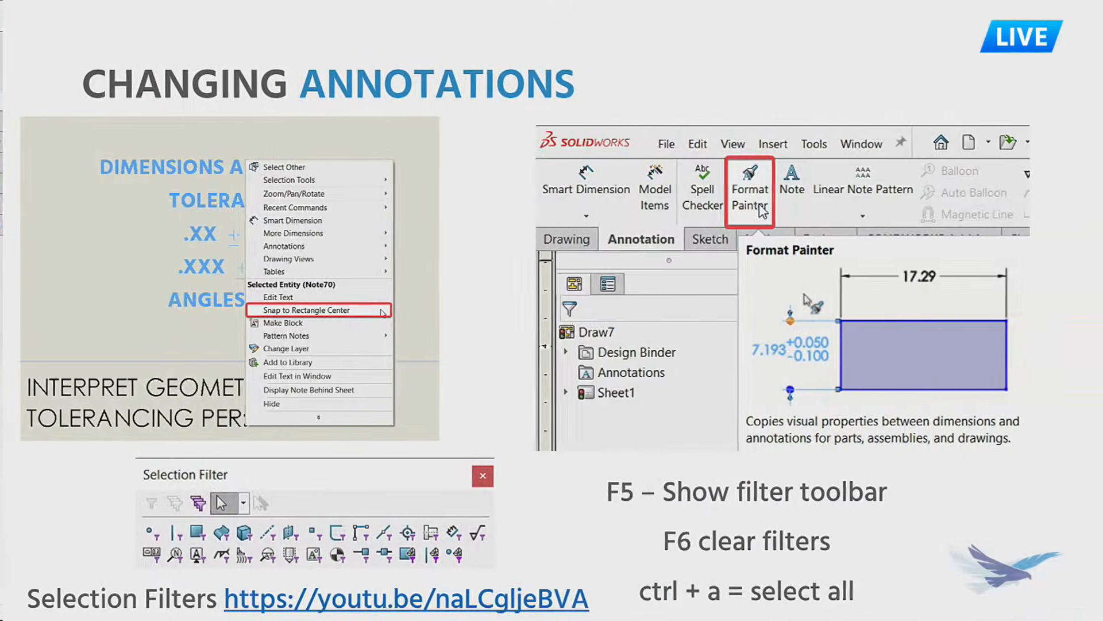
pyautogui.press('Right')
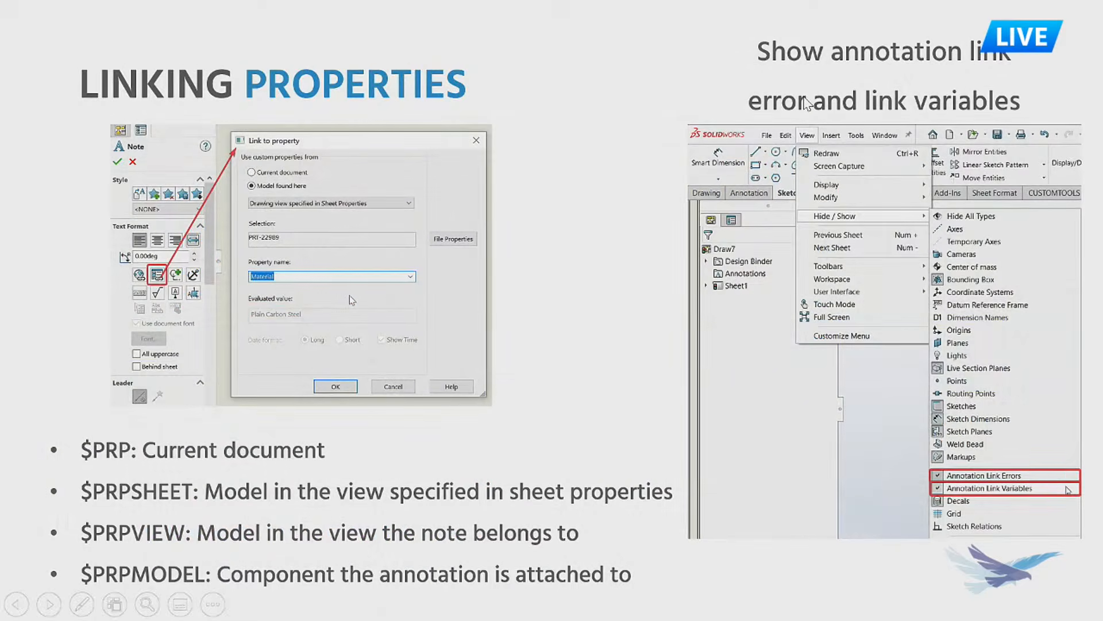
pyautogui.press('Right')
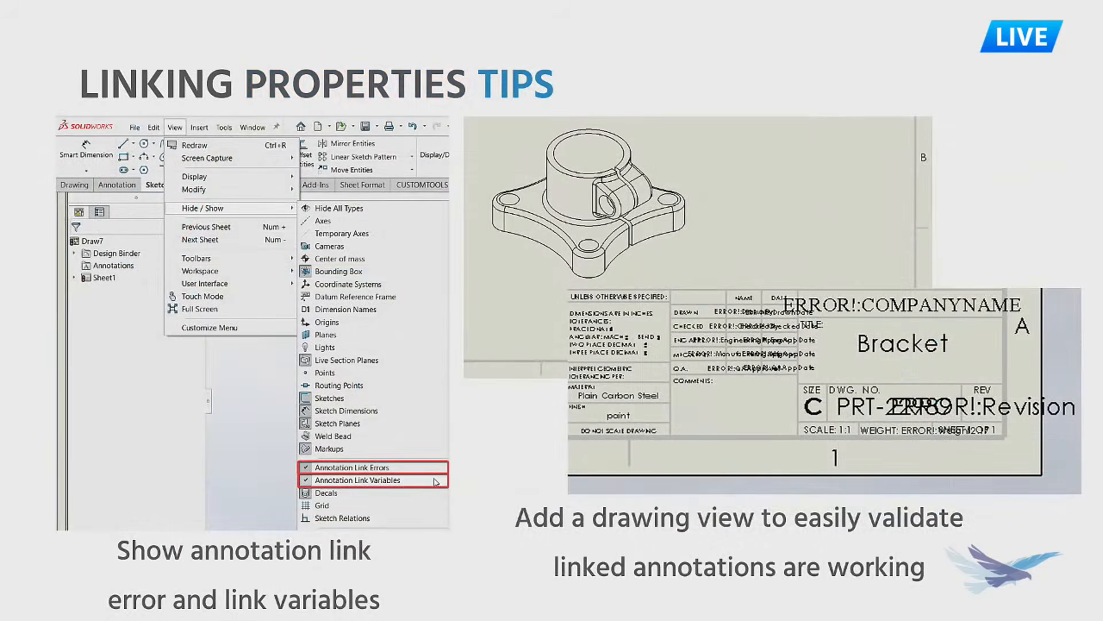
pyautogui.press('Right')
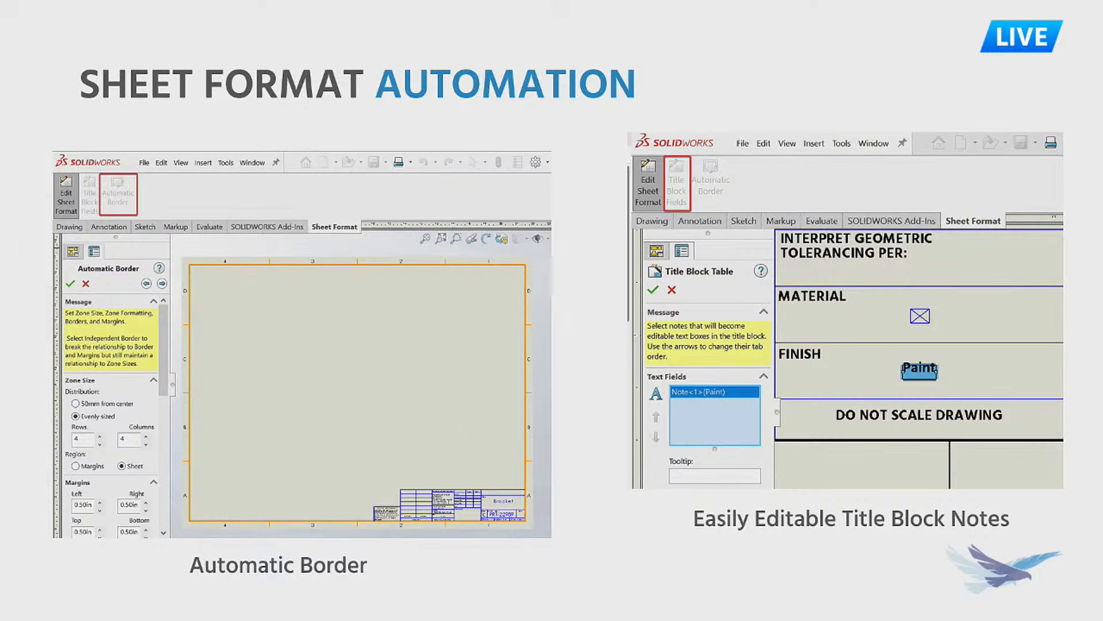
pyautogui.press('Right')
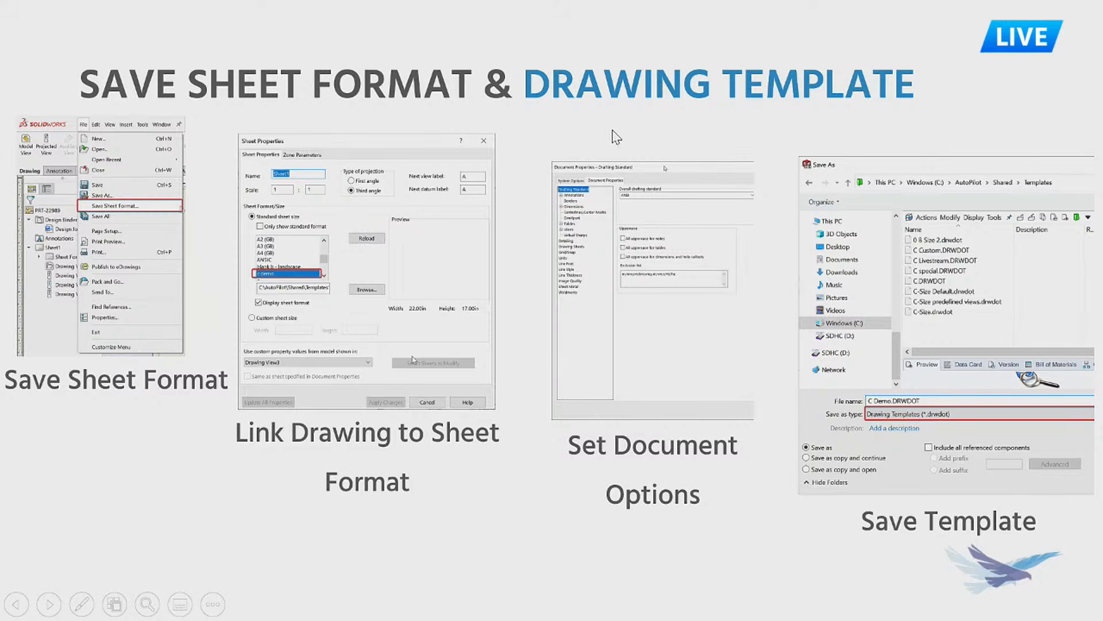
pyautogui.press('Right')
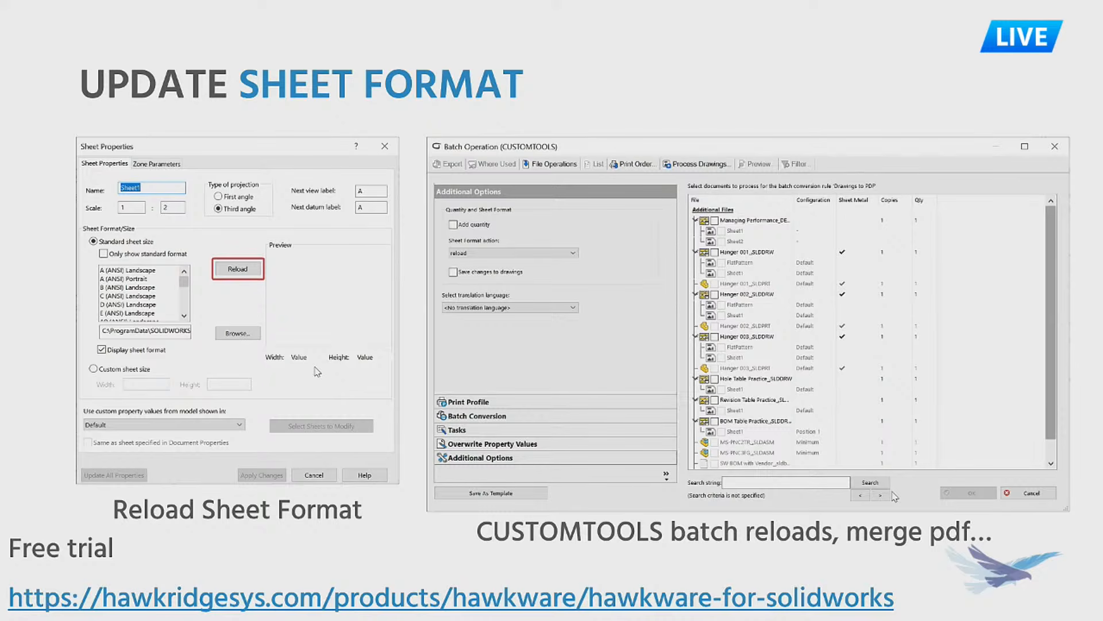
# Switch back to SOLIDWORKS and open the DRW-23564 frame drawing.
pyautogui.press('ctrl+super+Left')
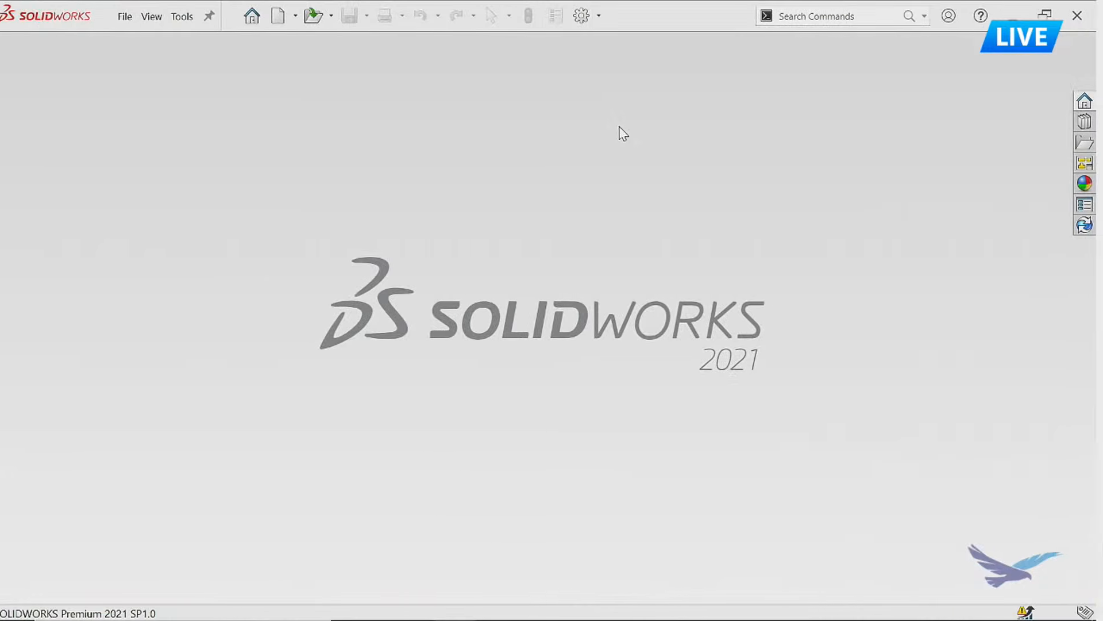
pyautogui.click(125, 22)
pyautogui.click(230, 152)
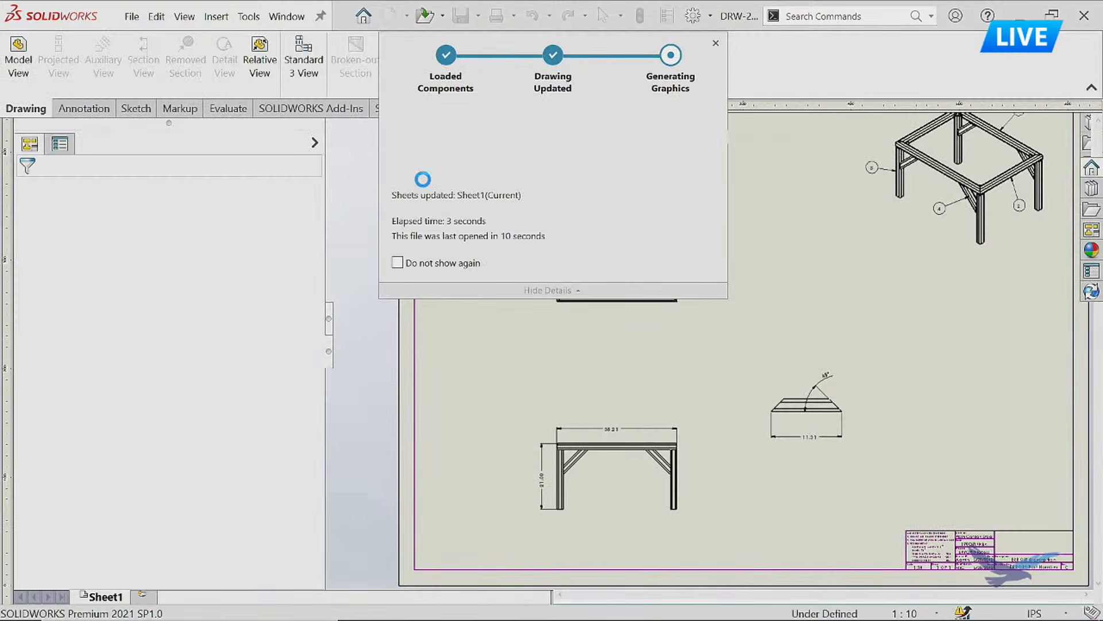
# Examine the system options for drawings, including the setting that reduces spacing when dimensions are deleted or edited.
pyautogui.click(693, 17)
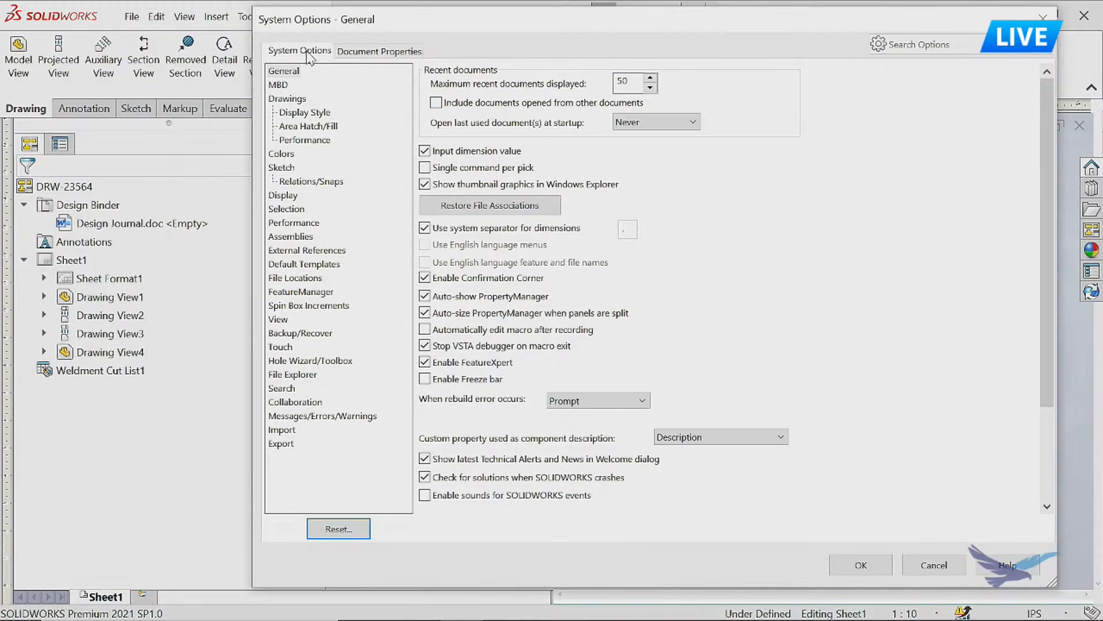
pyautogui.click(295, 98)
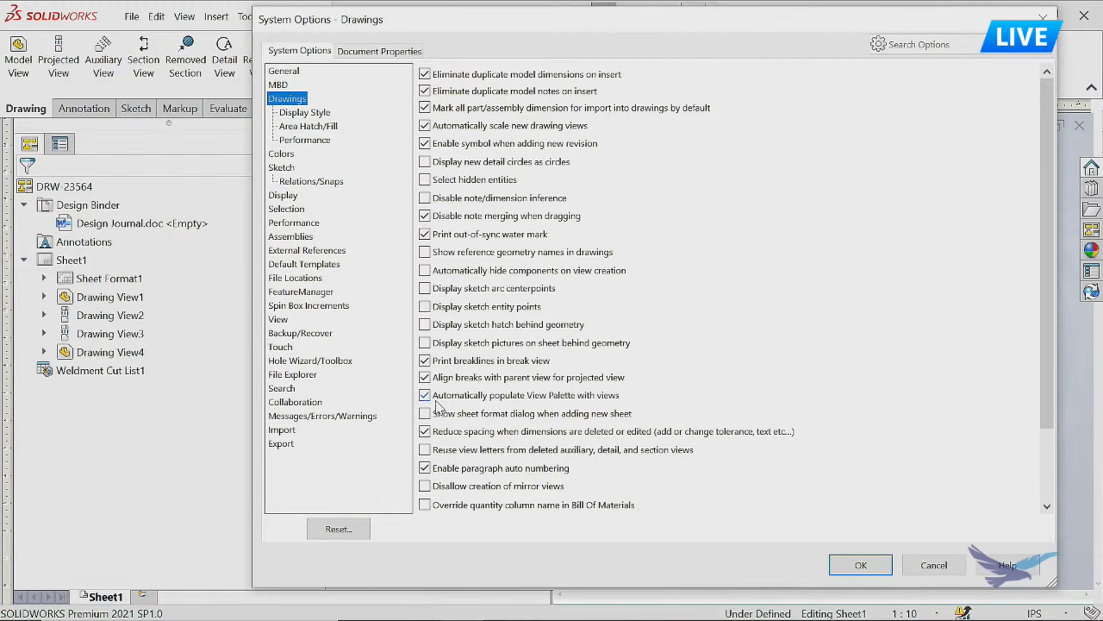
pyautogui.click(428, 431)
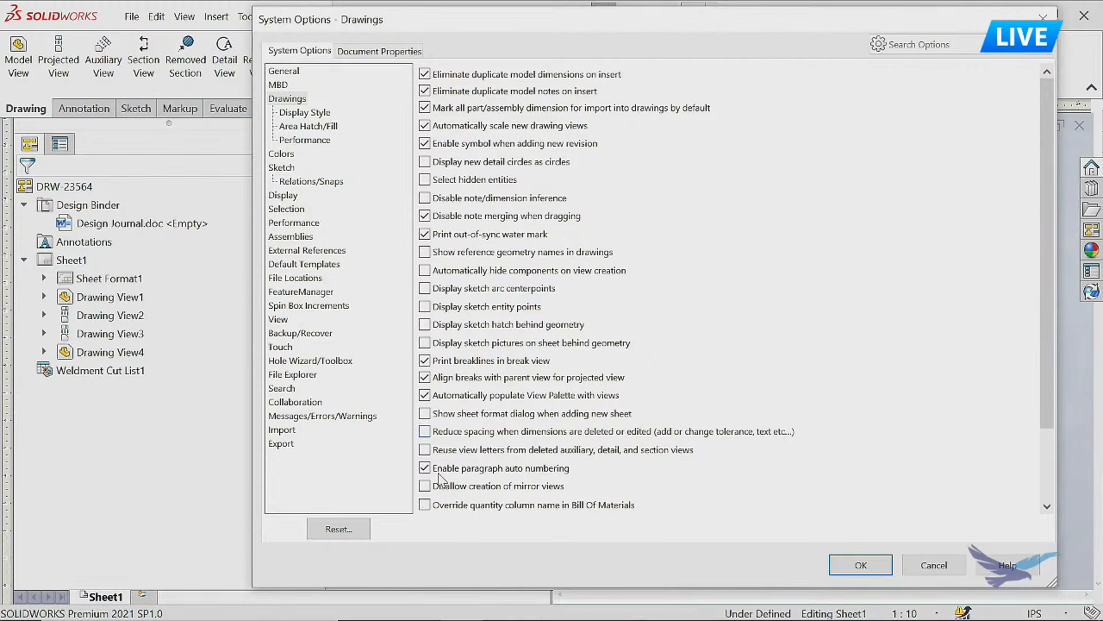
pyautogui.click(431, 432)
pyautogui.click(445, 452)
# Review the document's overall drafting standard choices and its unit settings, and leave the options without changing them.
pyautogui.click(371, 53)
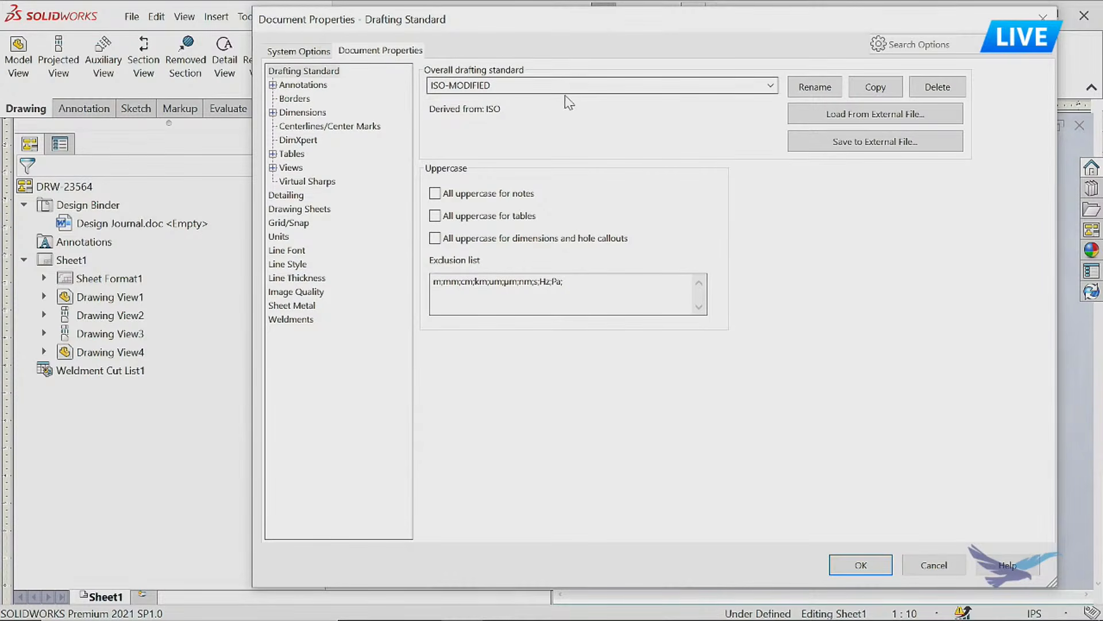
pyautogui.click(771, 86)
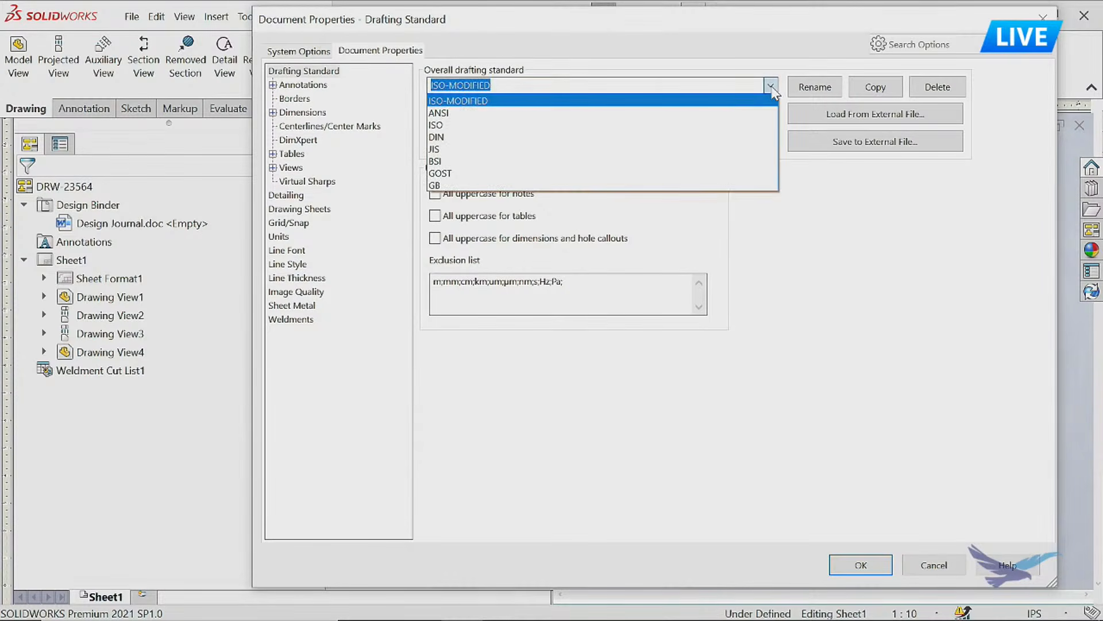
pyautogui.click(587, 104)
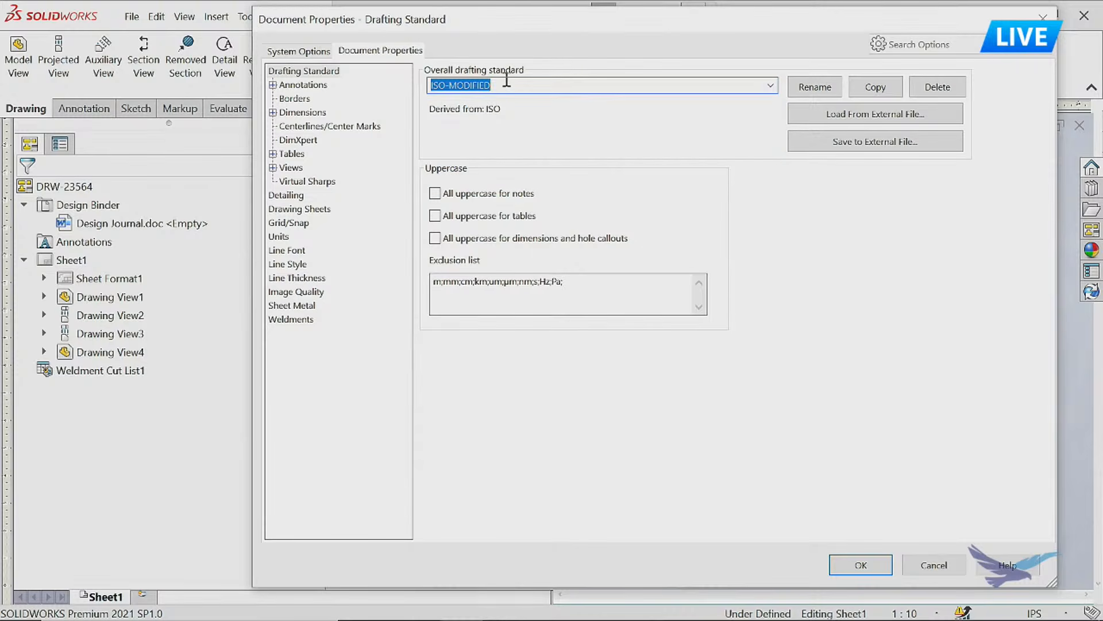
pyautogui.click(278, 237)
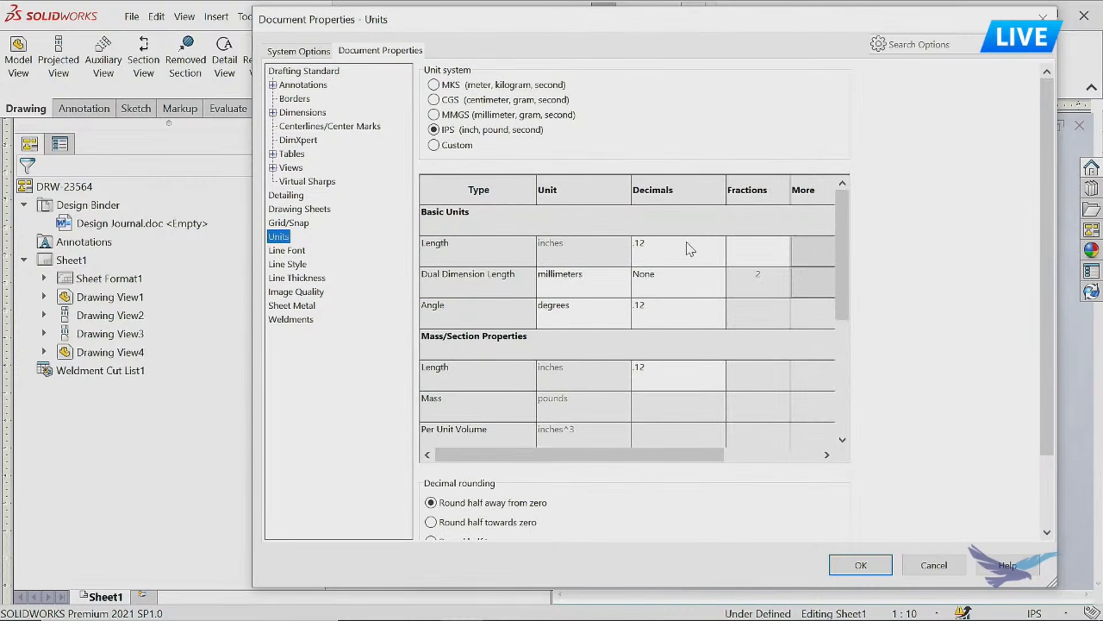
pyautogui.click(718, 243)
pyautogui.click(679, 289)
pyautogui.click(304, 71)
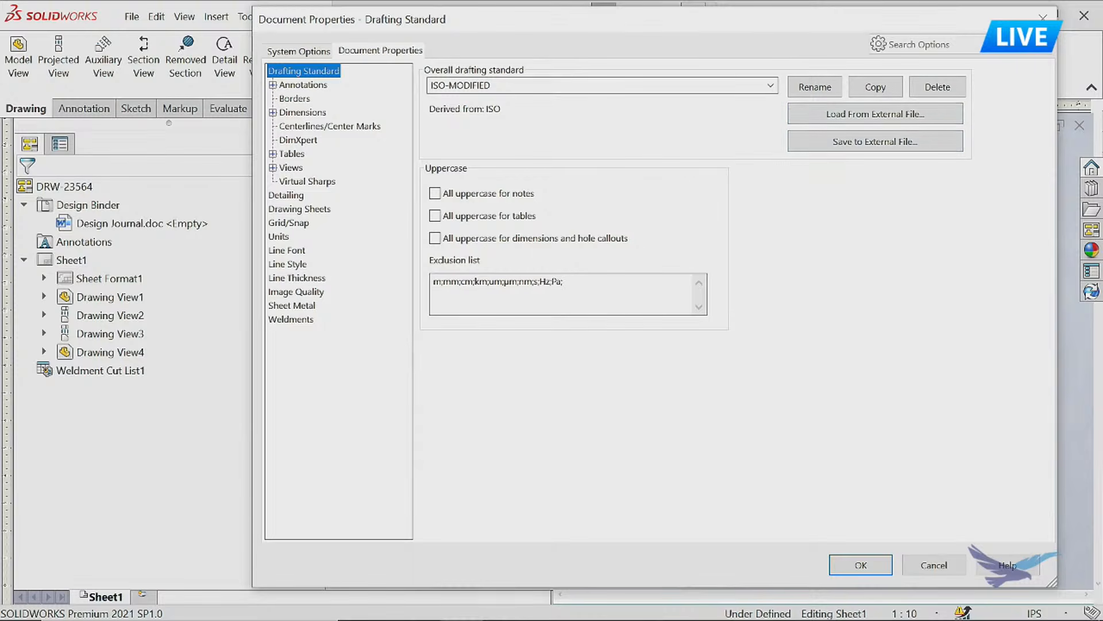
pyautogui.click(1043, 18)
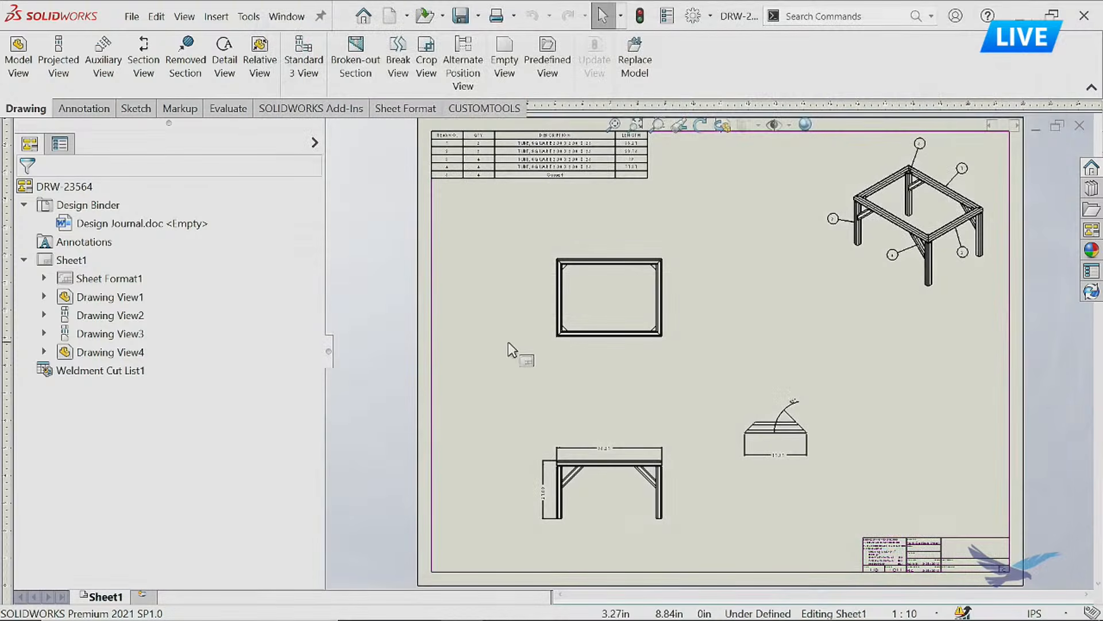
# Reposition the frame's isometric view slightly down and to the left, and shift the top view to the left.
pyautogui.click(860, 297)
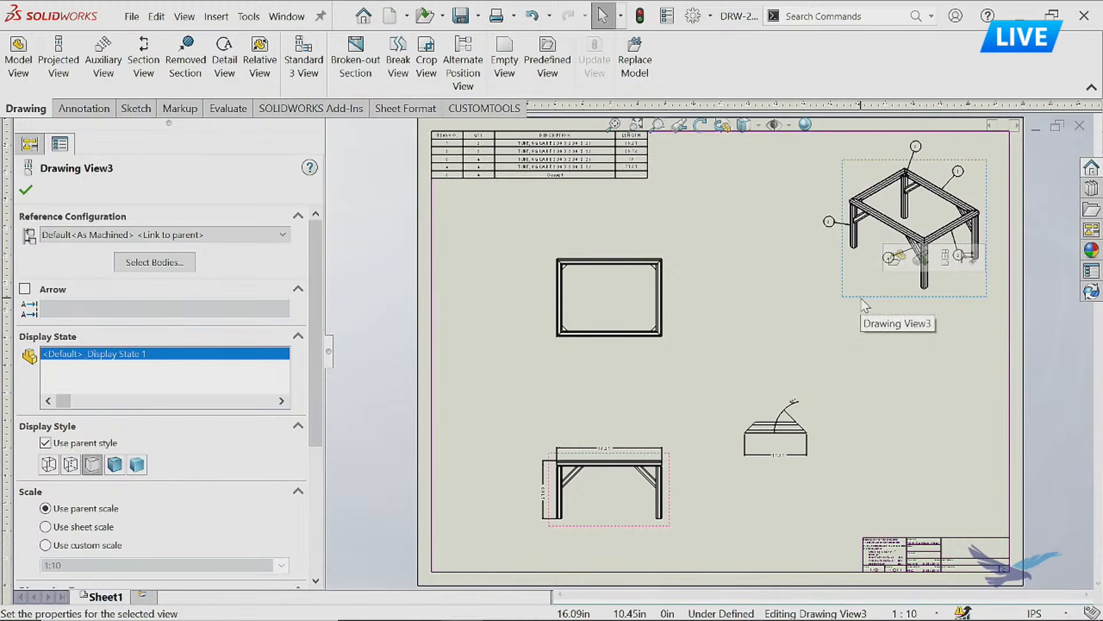
pyautogui.moveTo(868, 306); pyautogui.dragTo(877, 313)
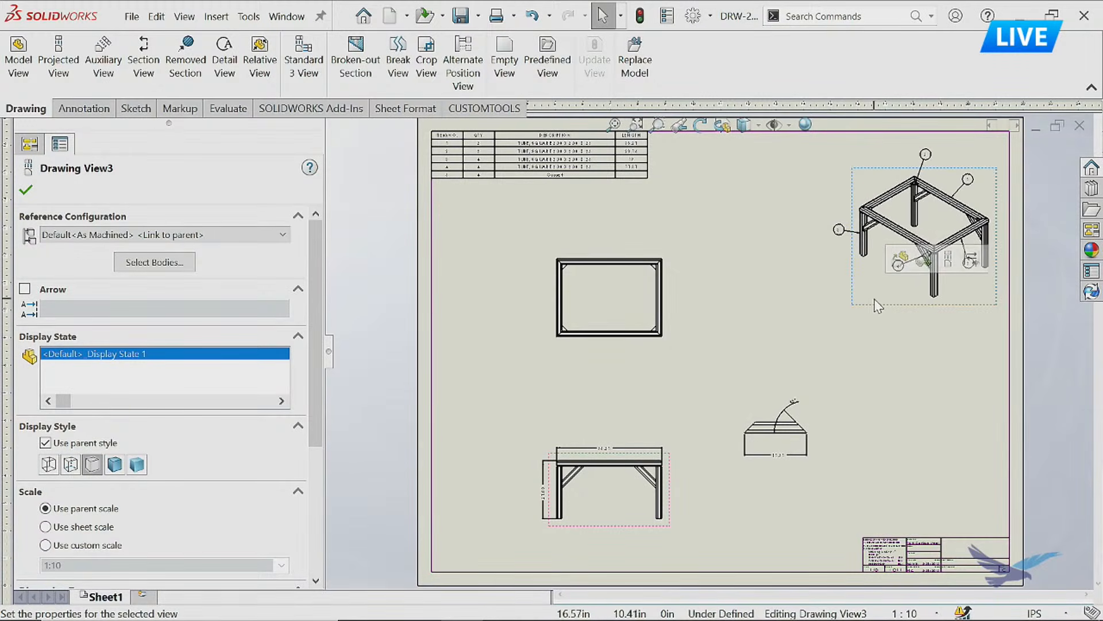
pyautogui.moveTo(957, 247)
pyautogui.mouseDown()
pyautogui.moveTo(911, 284)
pyautogui.moveTo(695, 279)
pyautogui.moveTo(972, 204)
pyautogui.mouseUp()
pyautogui.moveTo(597, 297)
pyautogui.mouseDown()
pyautogui.moveTo(606, 250)
pyautogui.moveTo(564, 316)
pyautogui.mouseUp()
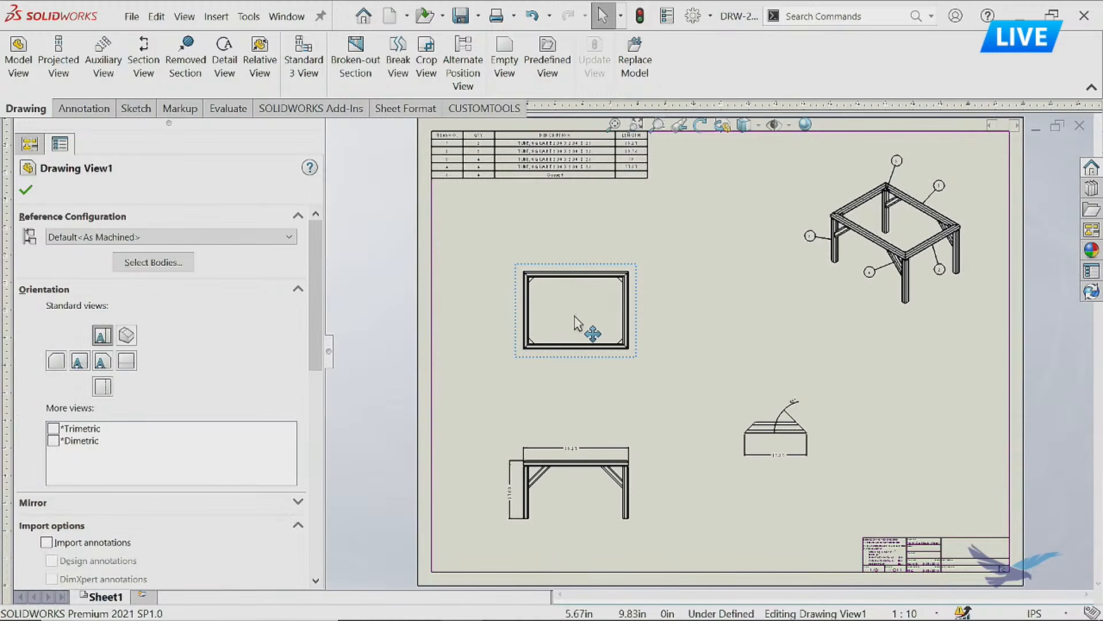
# Inspect the weldment cut list table and the title block on the sheet.
pyautogui.moveTo(532, 164)
pyautogui.mouseDown()
pyautogui.moveTo(632, 190)
pyautogui.moveTo(569, 184)
pyautogui.moveTo(543, 169)
pyautogui.moveTo(552, 193)
pyautogui.moveTo(526, 159)
pyautogui.mouseUp()
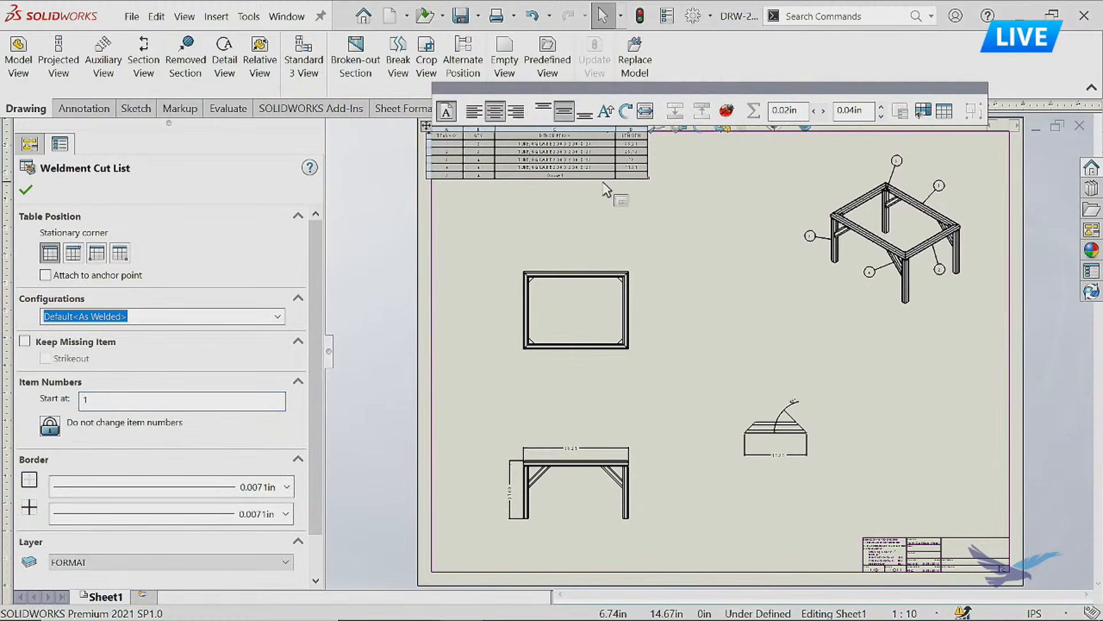
pyautogui.moveTo(564, 157); pyautogui.dragTo(526, 148)
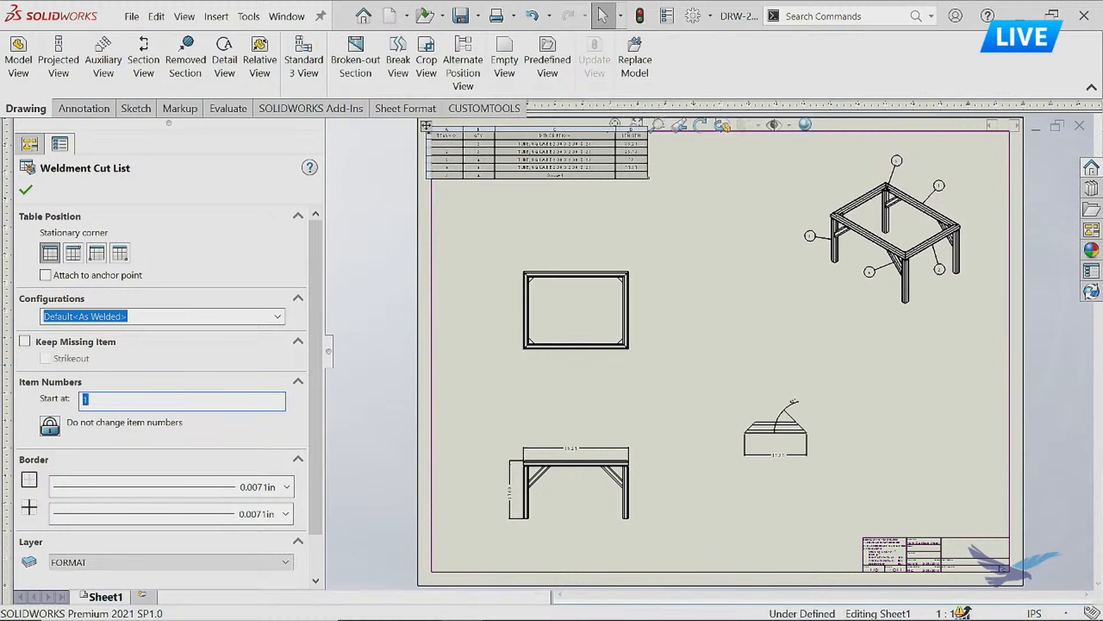
pyautogui.click(666, 229)
pyautogui.scroll(-5, 889, 546)
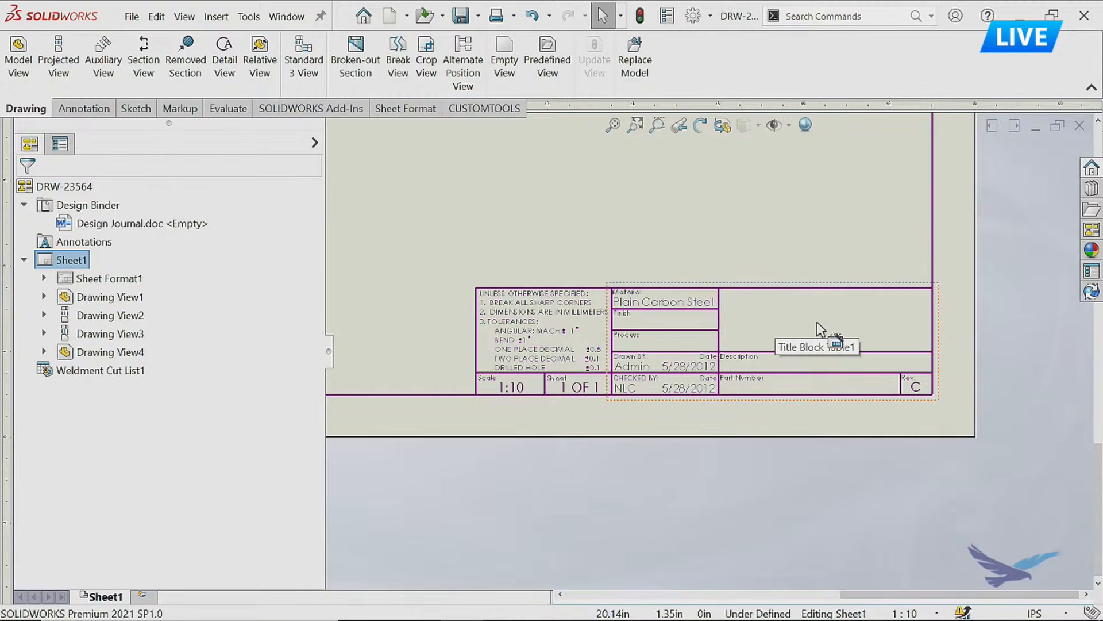
# Switch to the shared Templates folder in File Explorer and open the history of Customized ANSI C.slddrt.
pyautogui.click(504, 604)
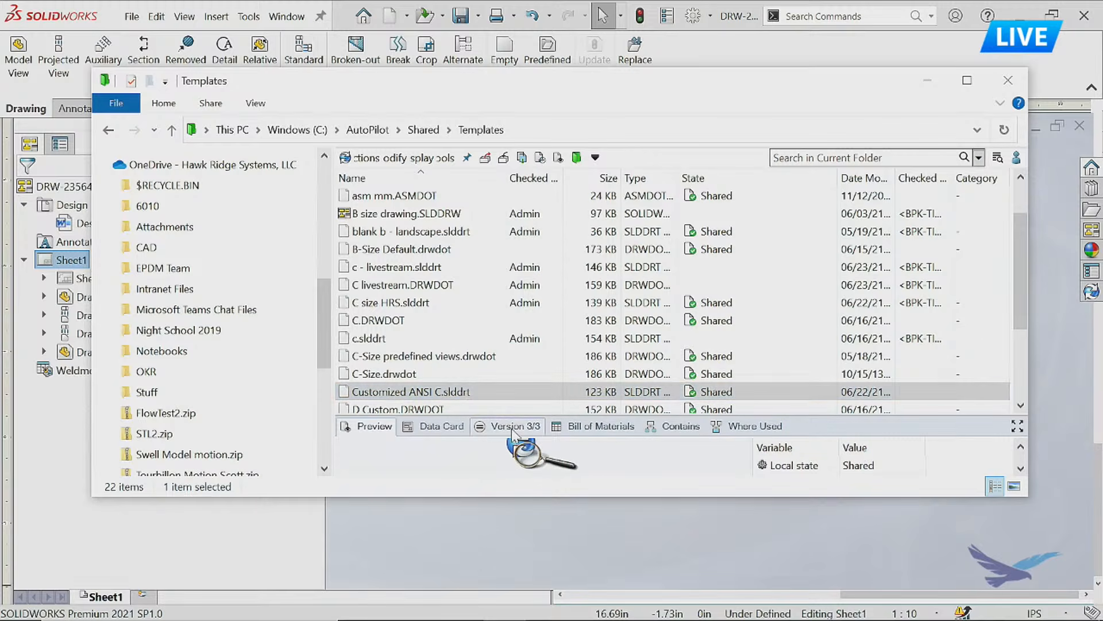
pyautogui.rightClick(454, 393)
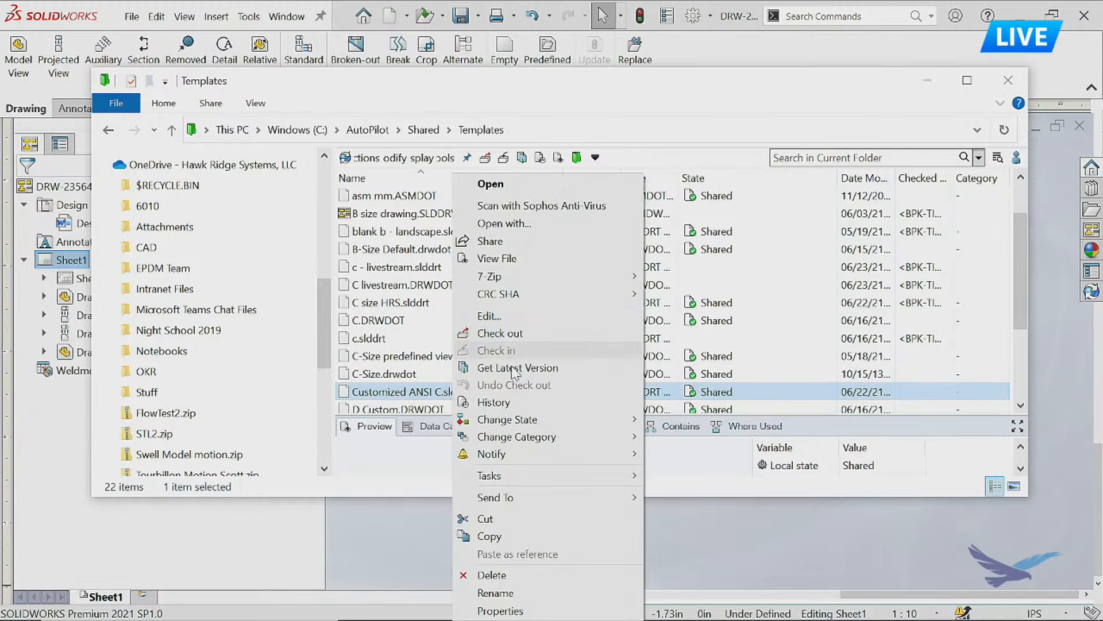
pyautogui.click(513, 401)
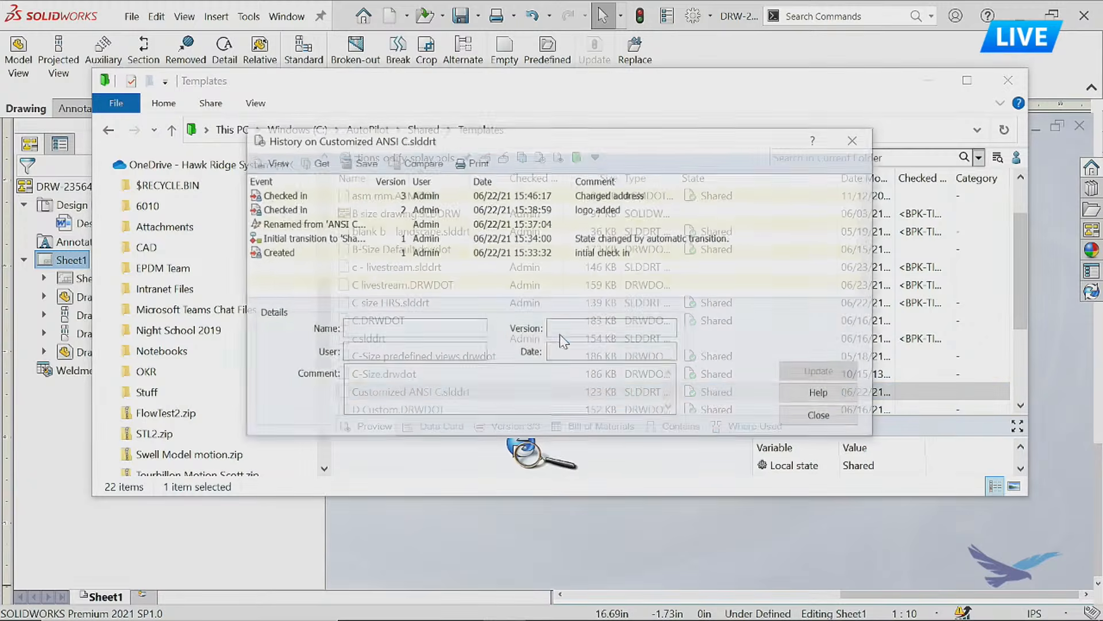
# Review the check-in comments for each version of the sheet format, and put away the history and folder windows.
pyautogui.click(426, 253)
pyautogui.click(436, 240)
pyautogui.click(595, 257)
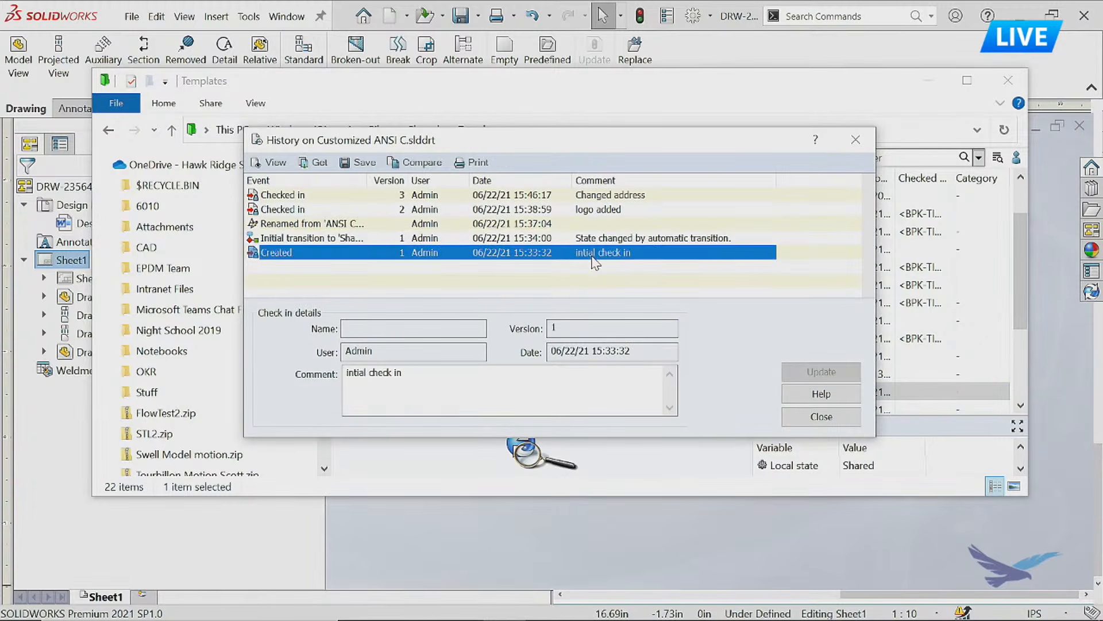
pyautogui.click(593, 239)
pyautogui.click(594, 212)
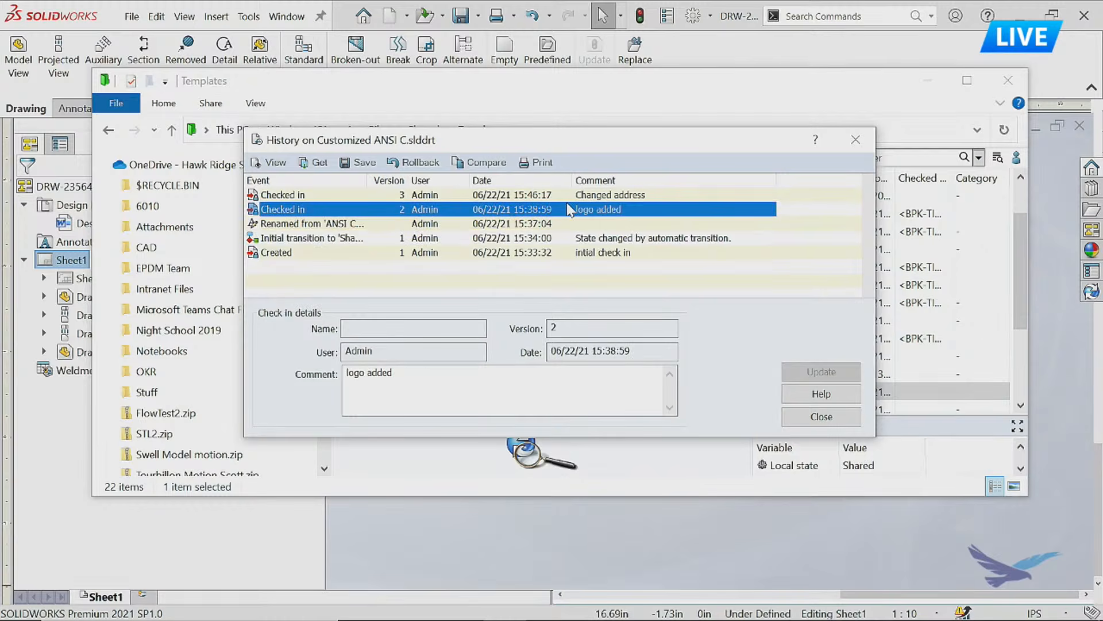
pyautogui.click(601, 196)
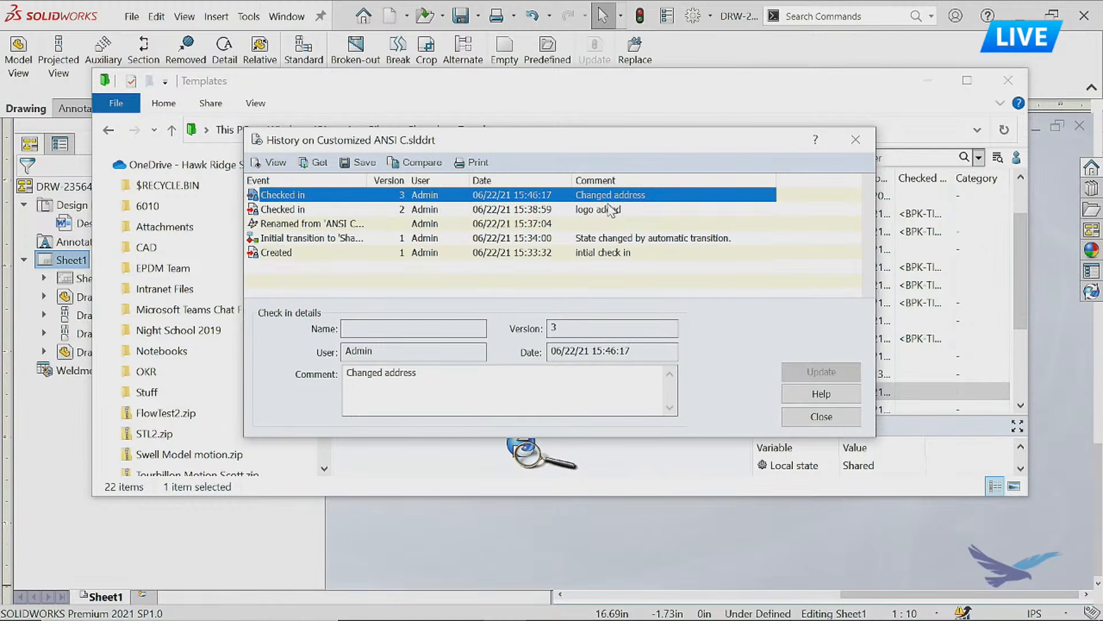
pyautogui.click(855, 140)
pyautogui.click(927, 80)
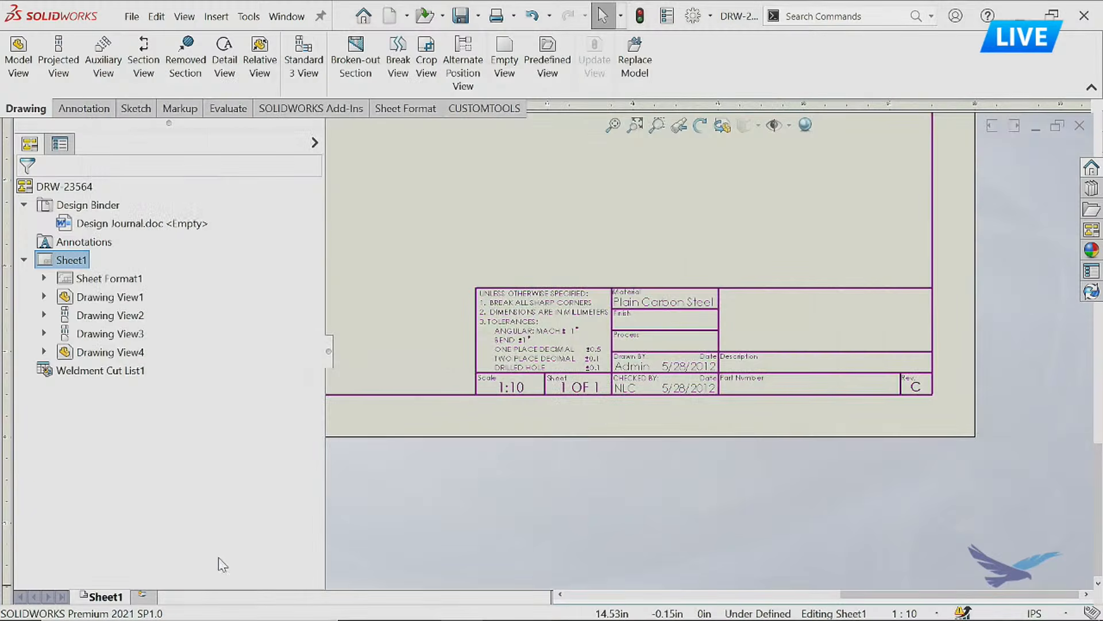
# Reload the Customized ANSI C sheet format in Sheet1's properties and apply the changes.
pyautogui.rightClick(122, 598)
pyautogui.click(172, 559)
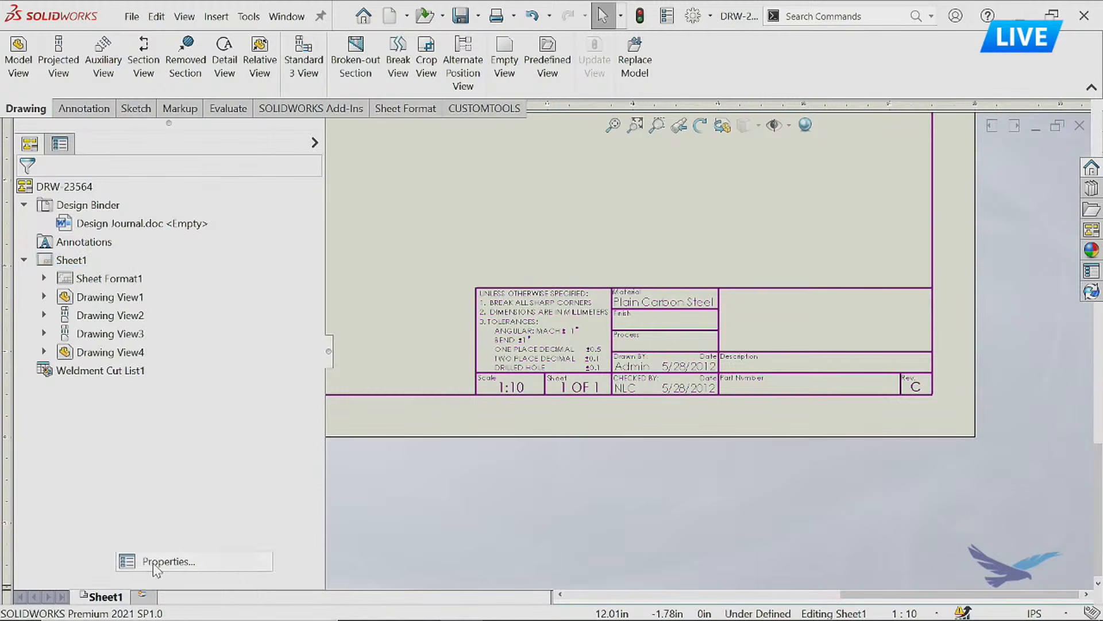
pyautogui.click(262, 218)
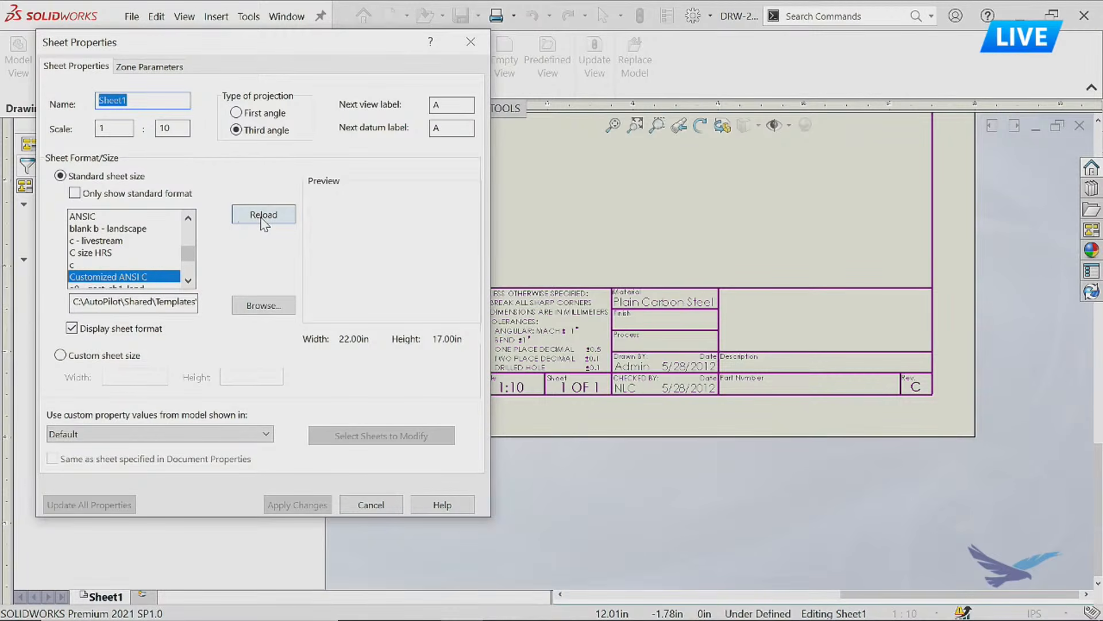
pyautogui.click(187, 281)
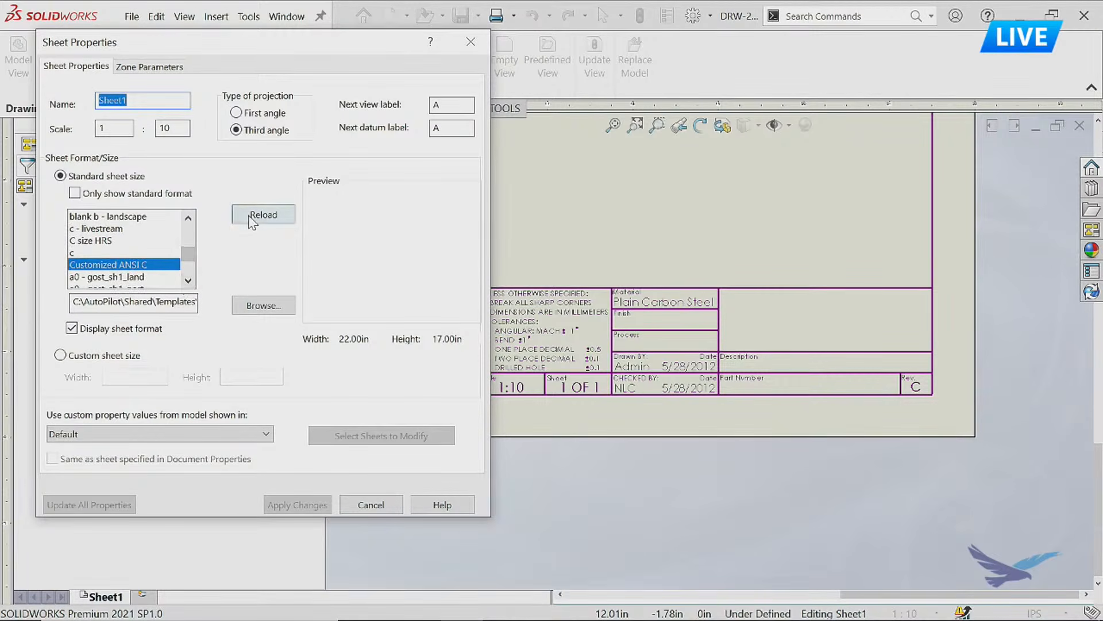
pyautogui.click(127, 278)
pyautogui.click(130, 265)
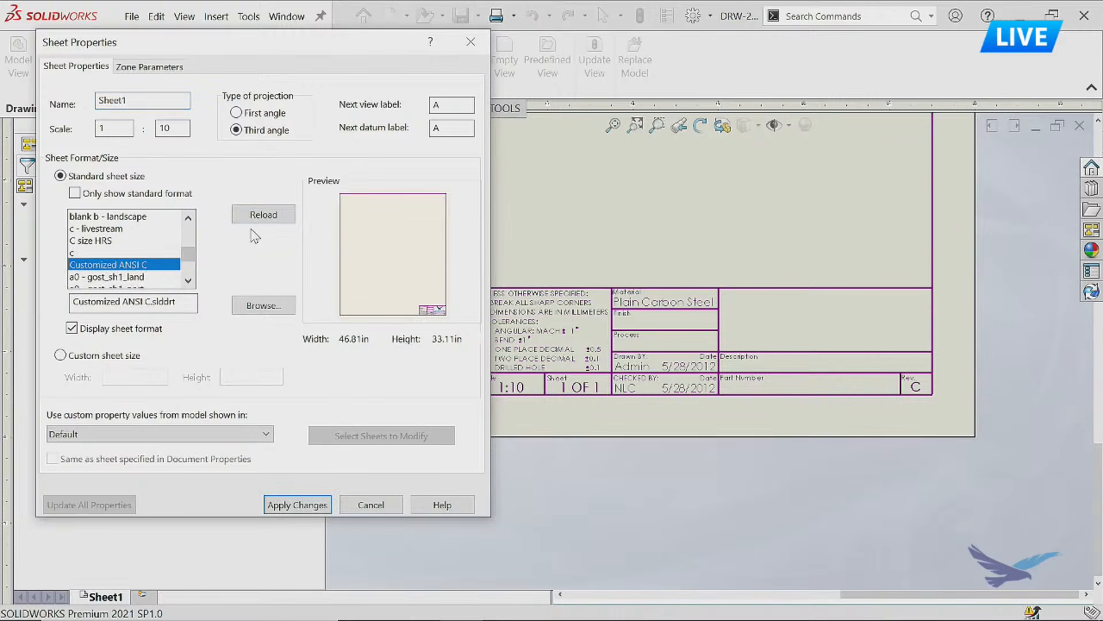
pyautogui.click(261, 214)
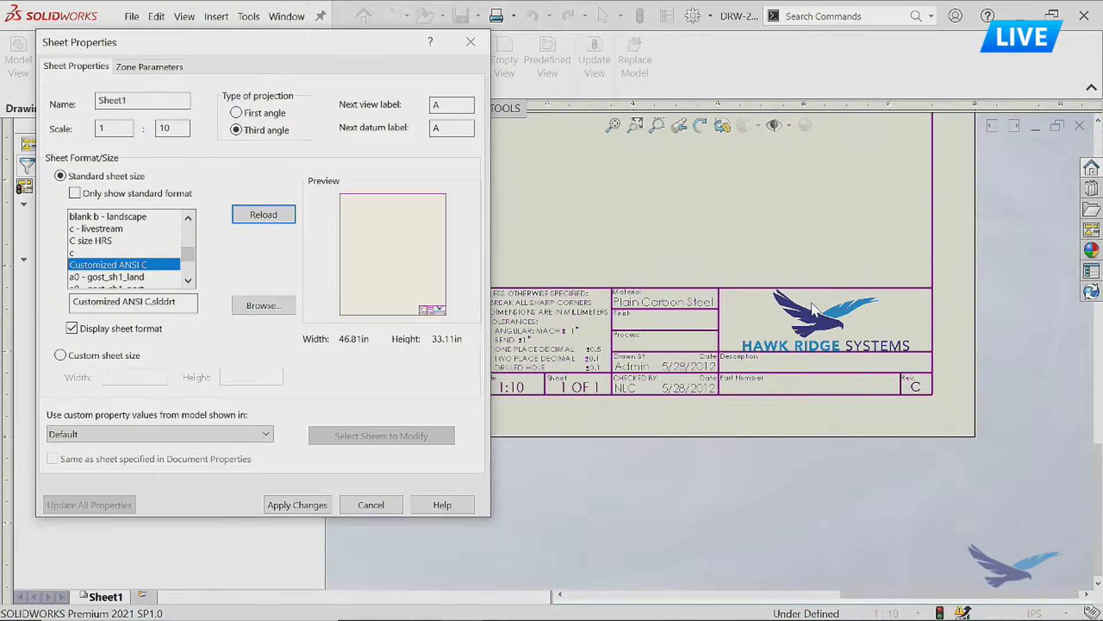
pyautogui.click(305, 509)
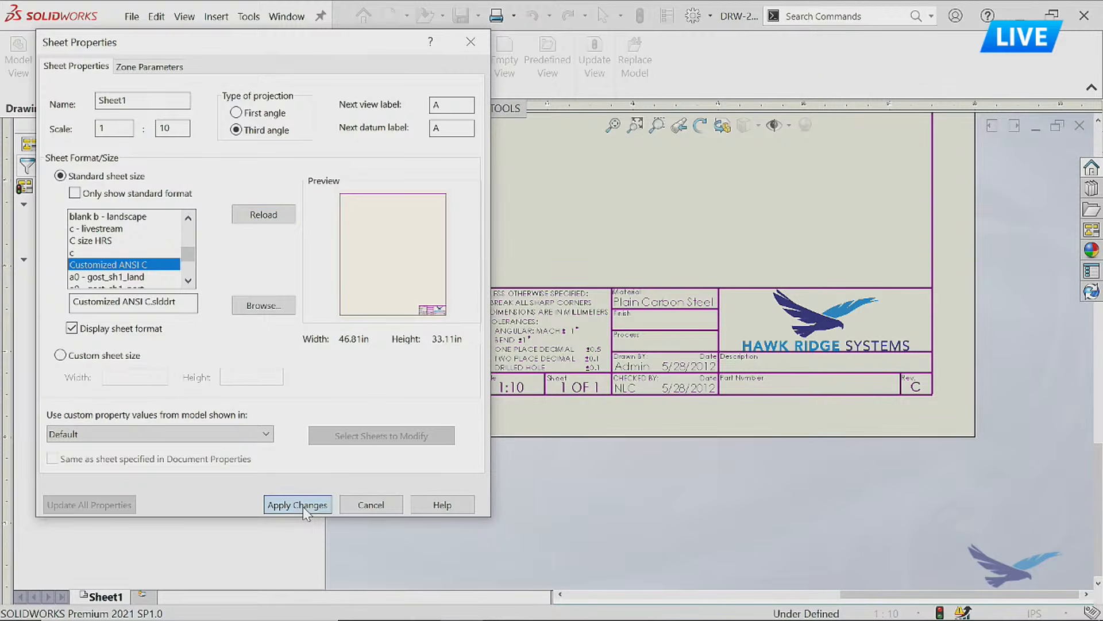
pyautogui.click(303, 506)
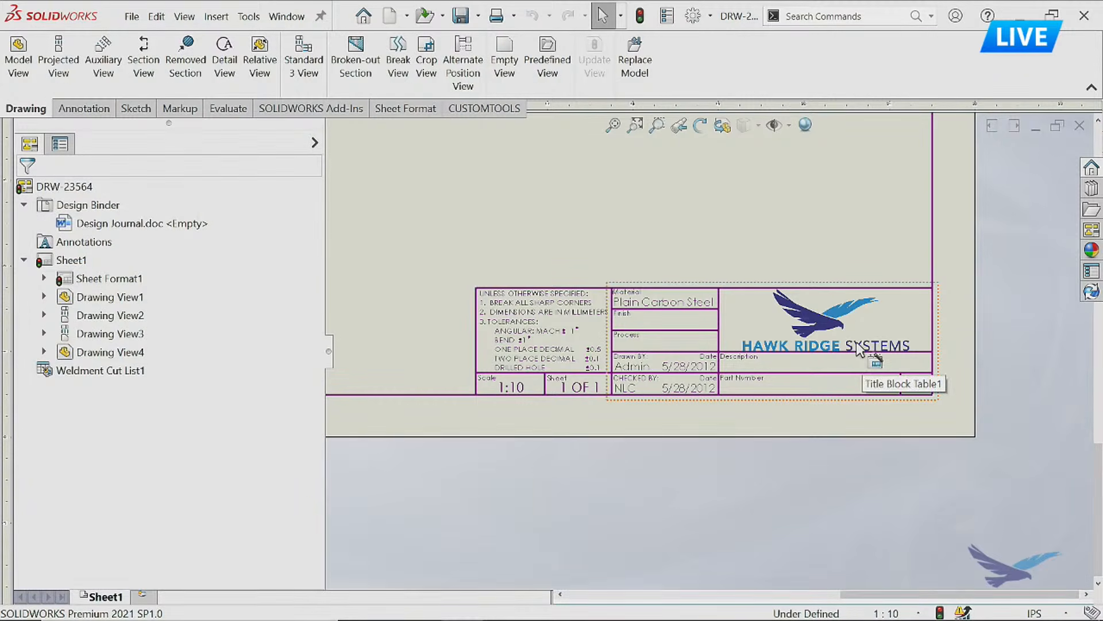
# Start a CUSTOMTOOLS batch print/convert operation for DRW-23564 and enable the Drawings to PDF Merge conversion rule.
pyautogui.click(484, 108)
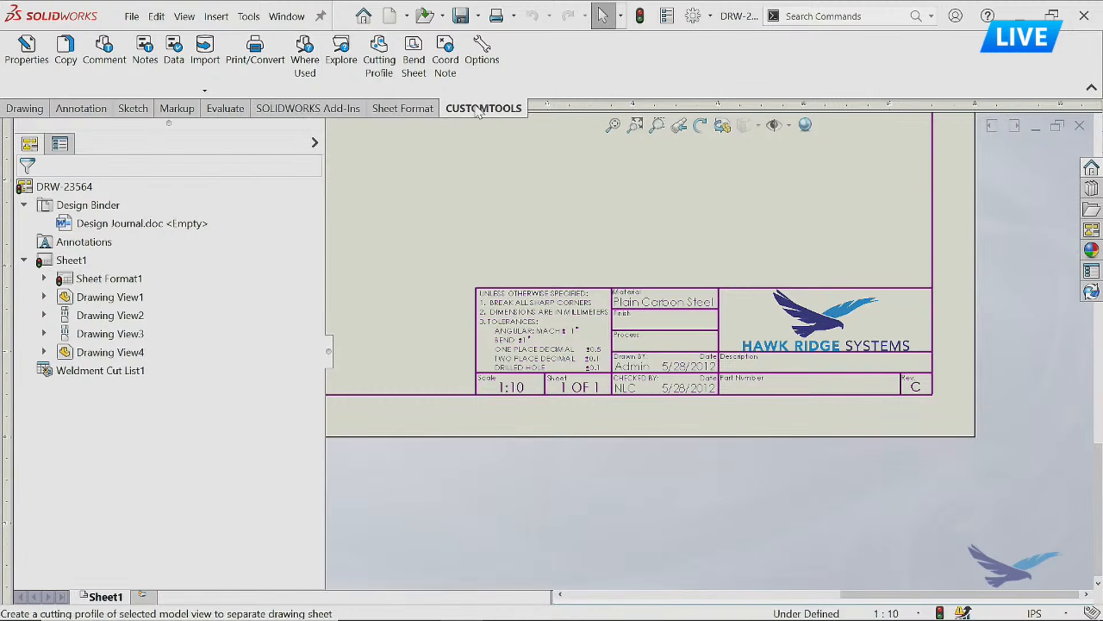
pyautogui.click(264, 75)
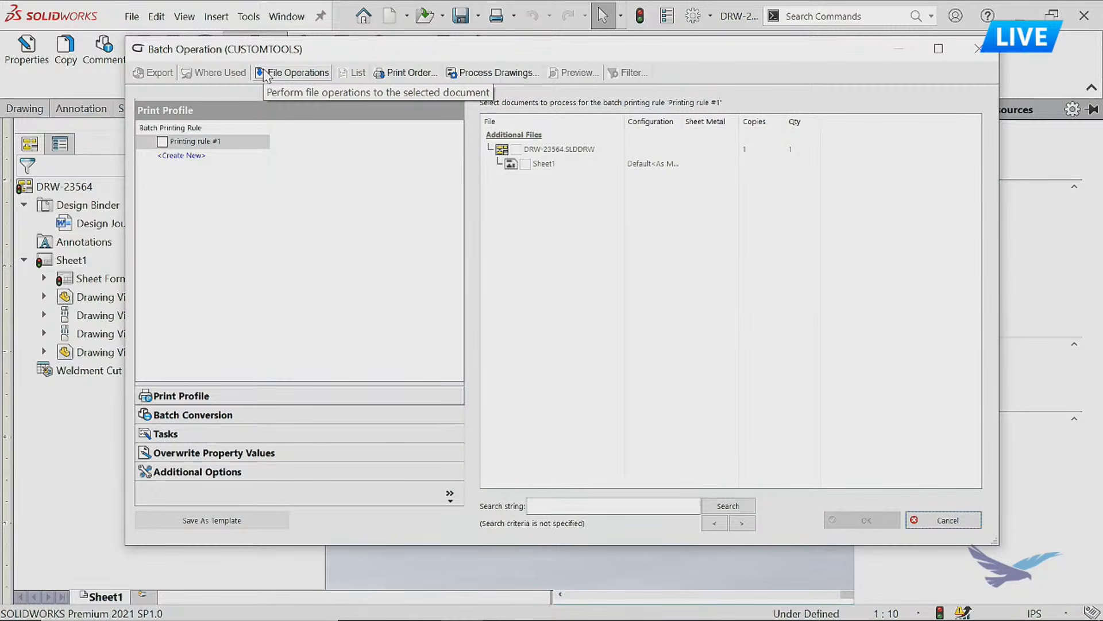
pyautogui.moveTo(355, 48); pyautogui.dragTo(356, 47)
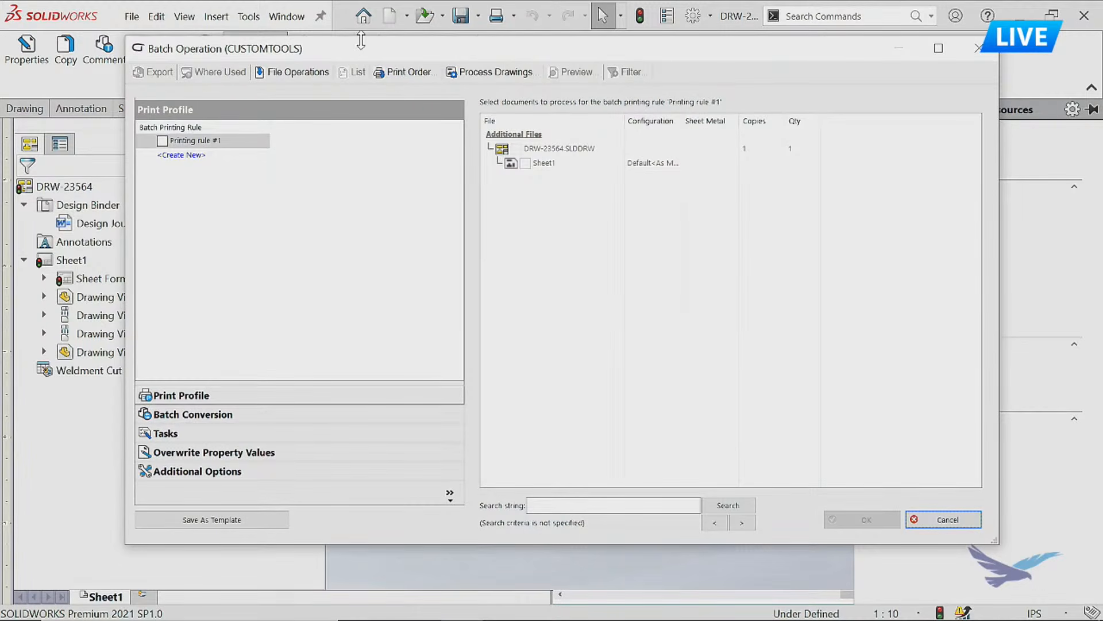
pyautogui.moveTo(364, 46); pyautogui.dragTo(371, 45)
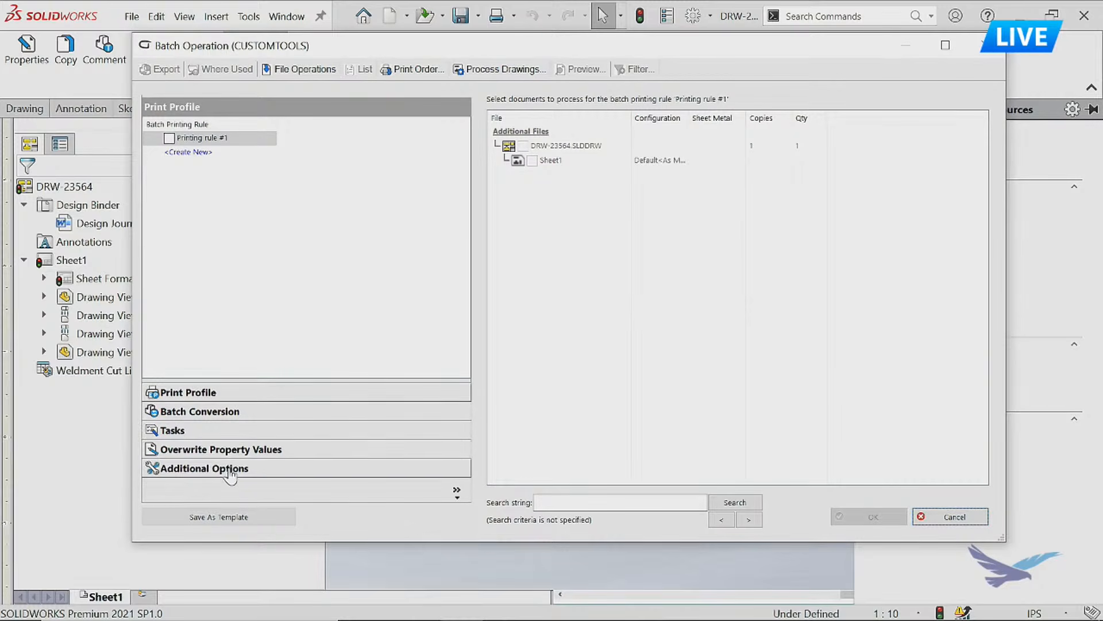
pyautogui.click(226, 412)
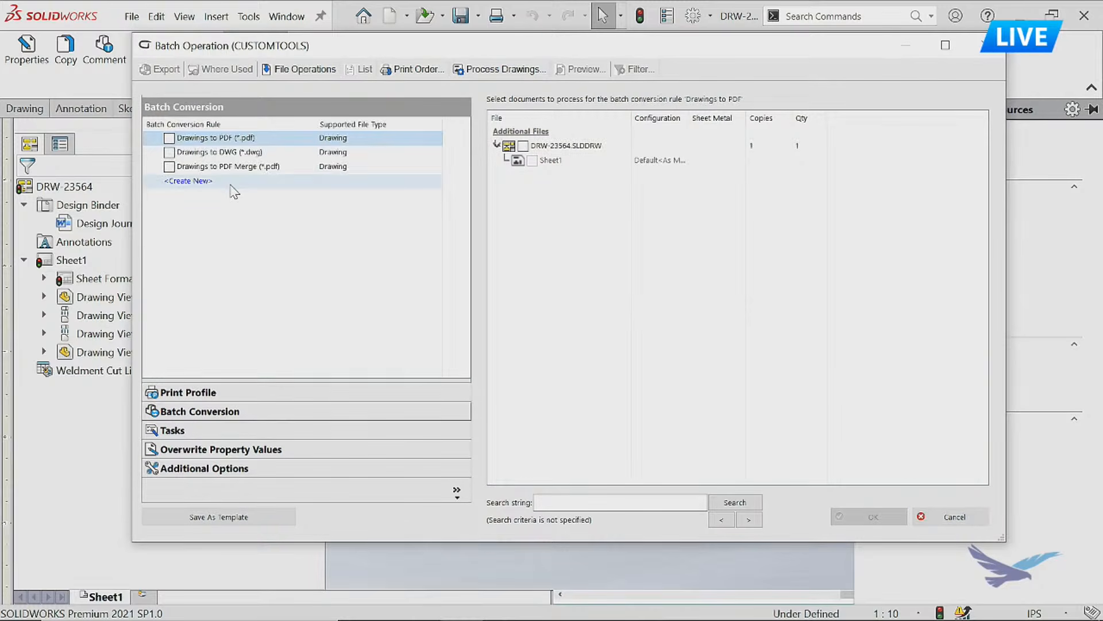
pyautogui.click(170, 167)
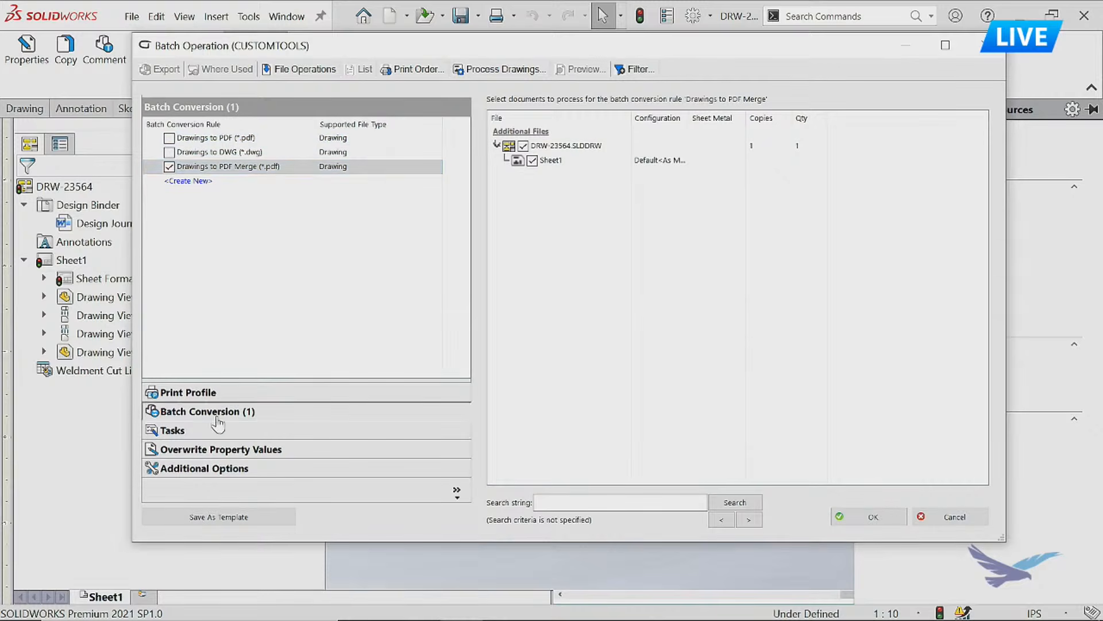
# Set the batch's sheet format action to reload and run the batch operation on the drawing.
pyautogui.click(219, 468)
pyautogui.click(242, 190)
pyautogui.click(234, 215)
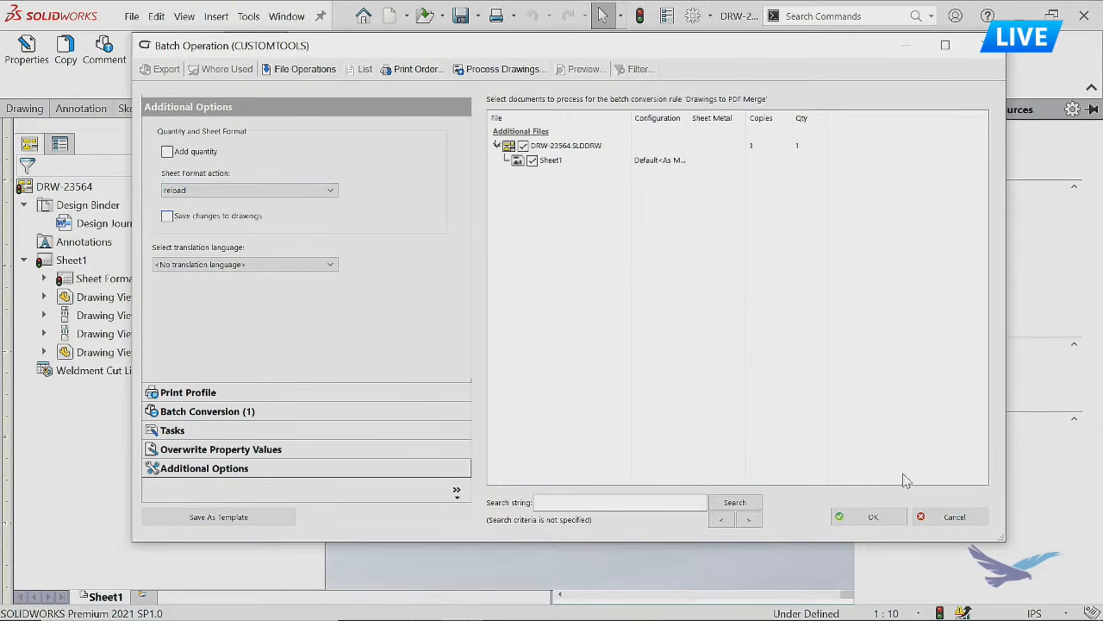
pyautogui.click(869, 516)
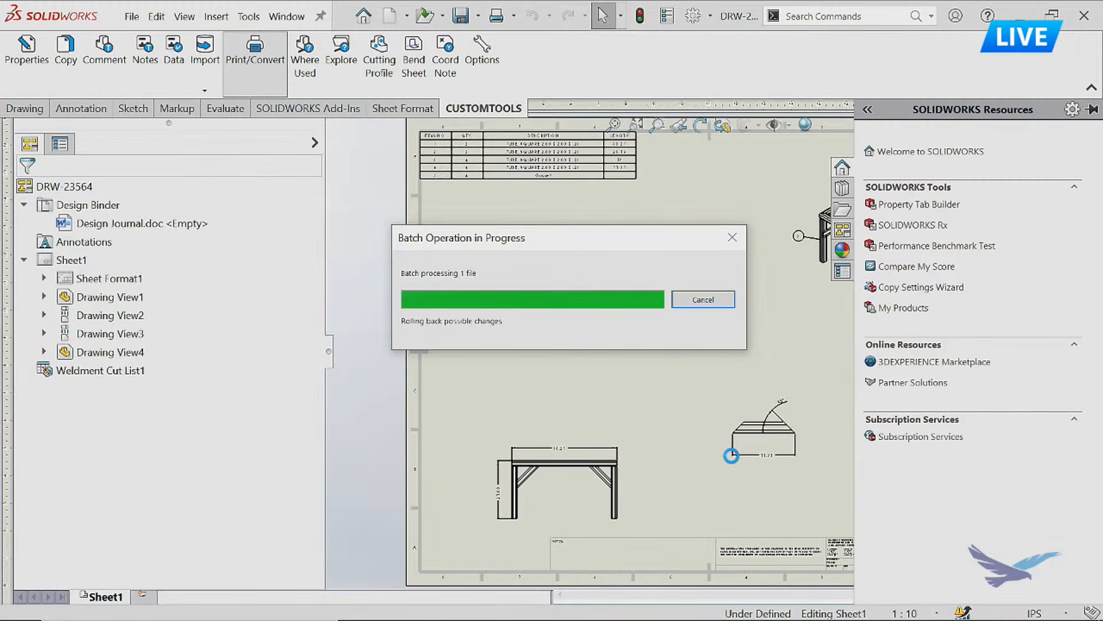
# Start another batch operation and add the 00211-Demo folder from AutoPilot's Projects to its file list.
pyautogui.moveTo(743, 517)
pyautogui.mouseDown(button='middle')
pyautogui.moveTo(671, 466)
pyautogui.moveTo(564, 448)
pyautogui.moveTo(607, 436)
pyautogui.mouseUp(button='middle')
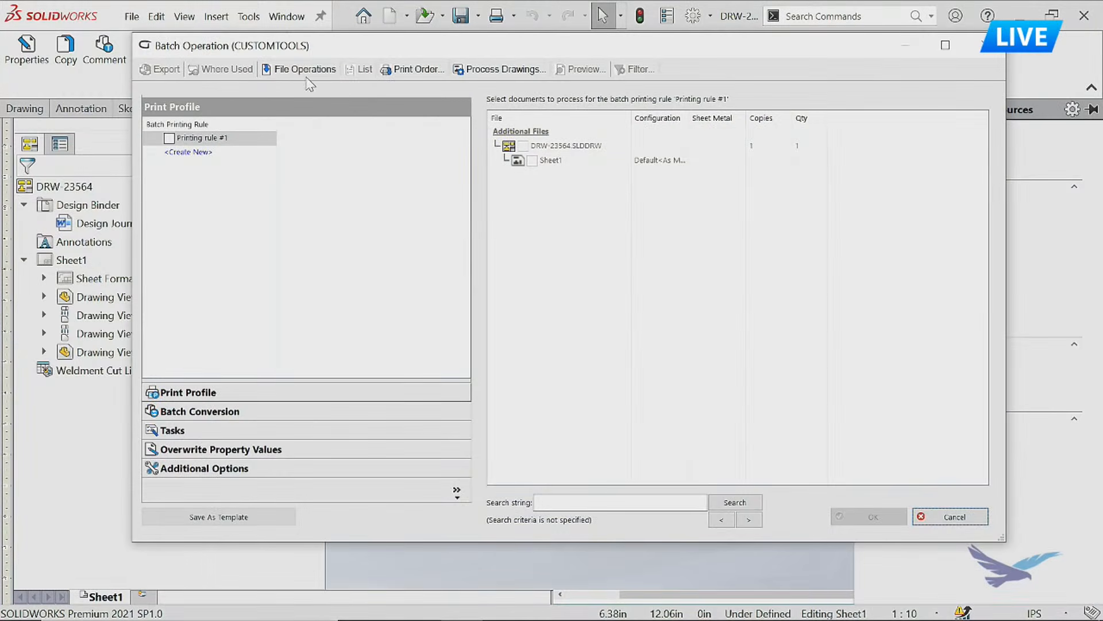
pyautogui.click(292, 69)
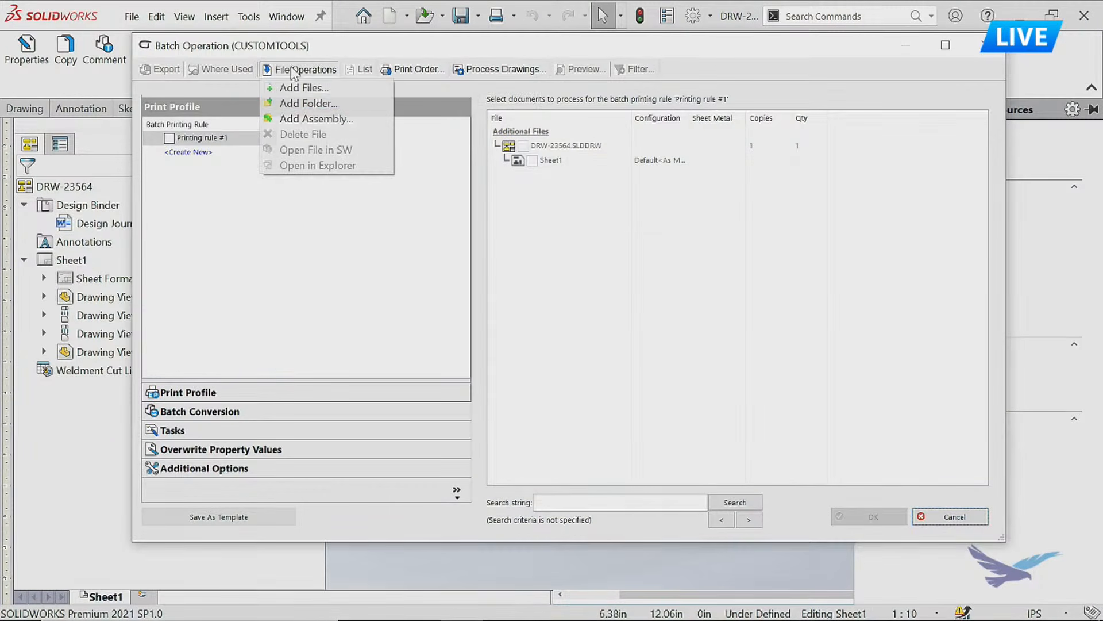
pyautogui.click(311, 105)
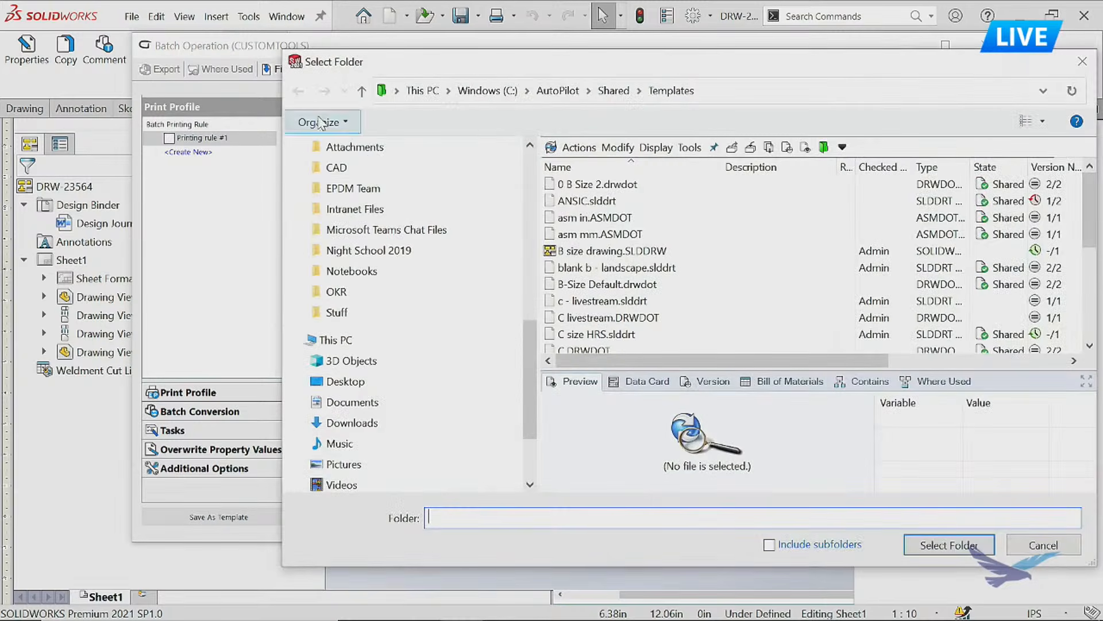
pyautogui.click(557, 90)
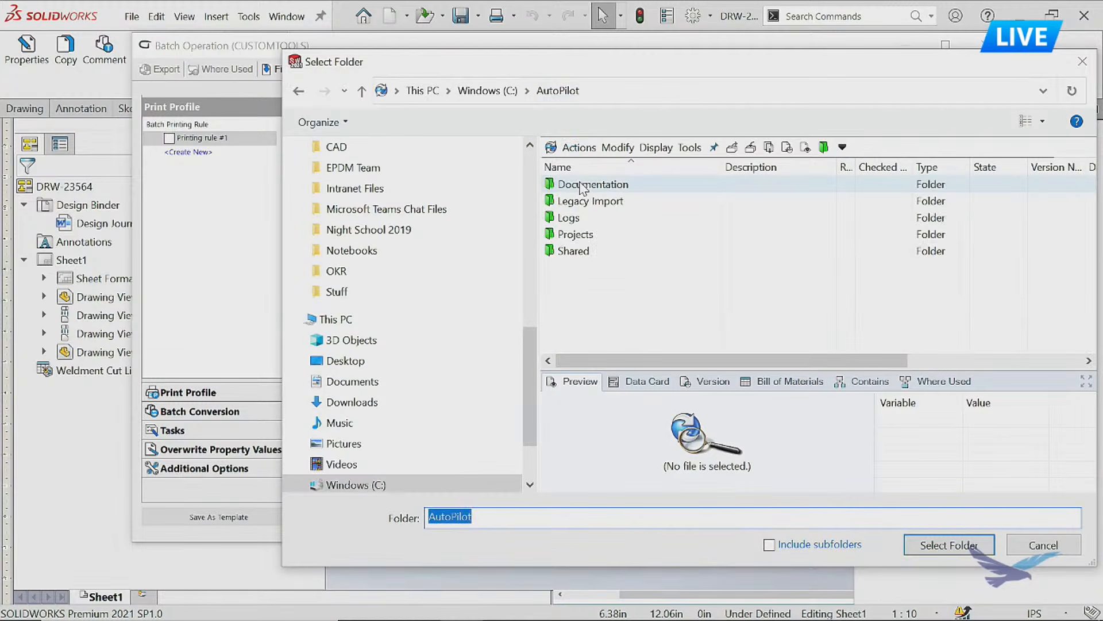
pyautogui.doubleClick(577, 234)
pyautogui.doubleClick(589, 188)
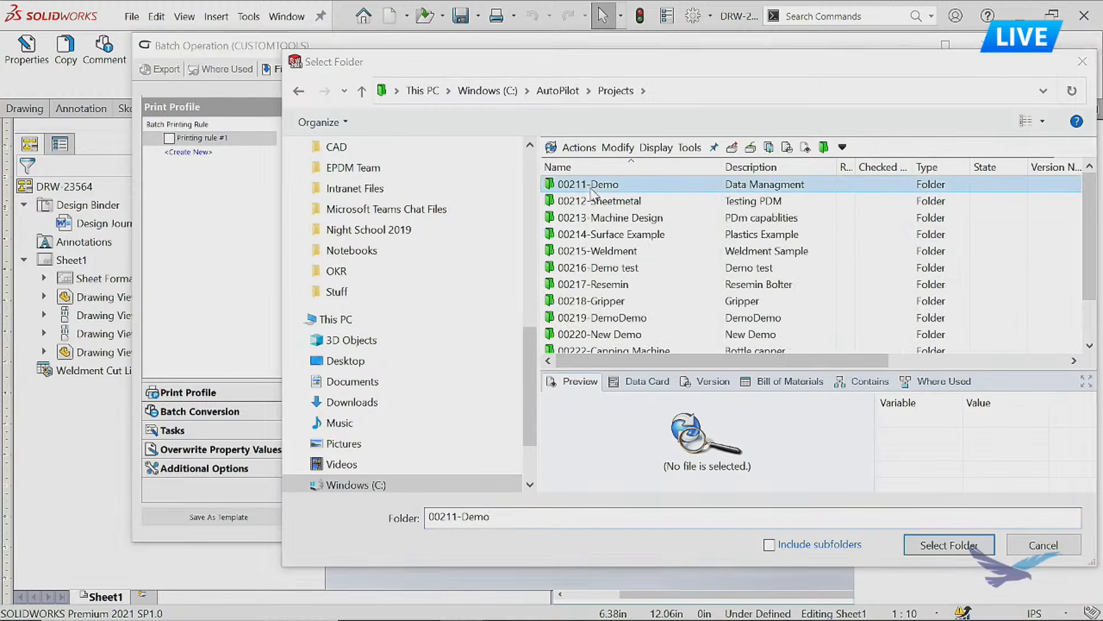
pyautogui.click(927, 544)
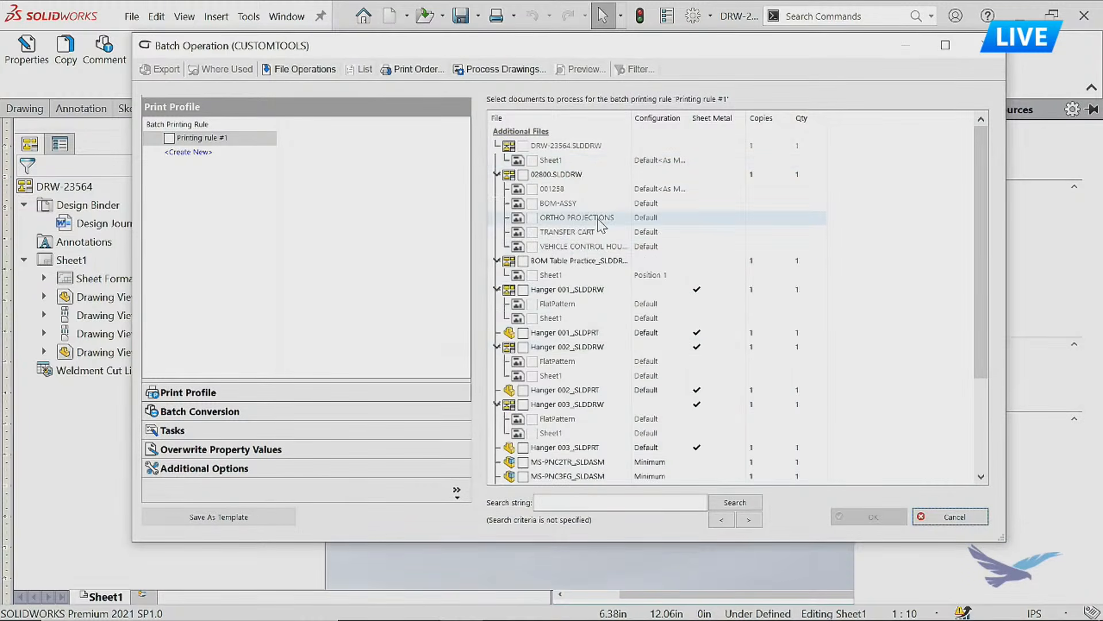
# Enable the Drawings to PDF Merge conversion rule for the drawings from the added folder.
pyautogui.click(214, 411)
pyautogui.click(218, 168)
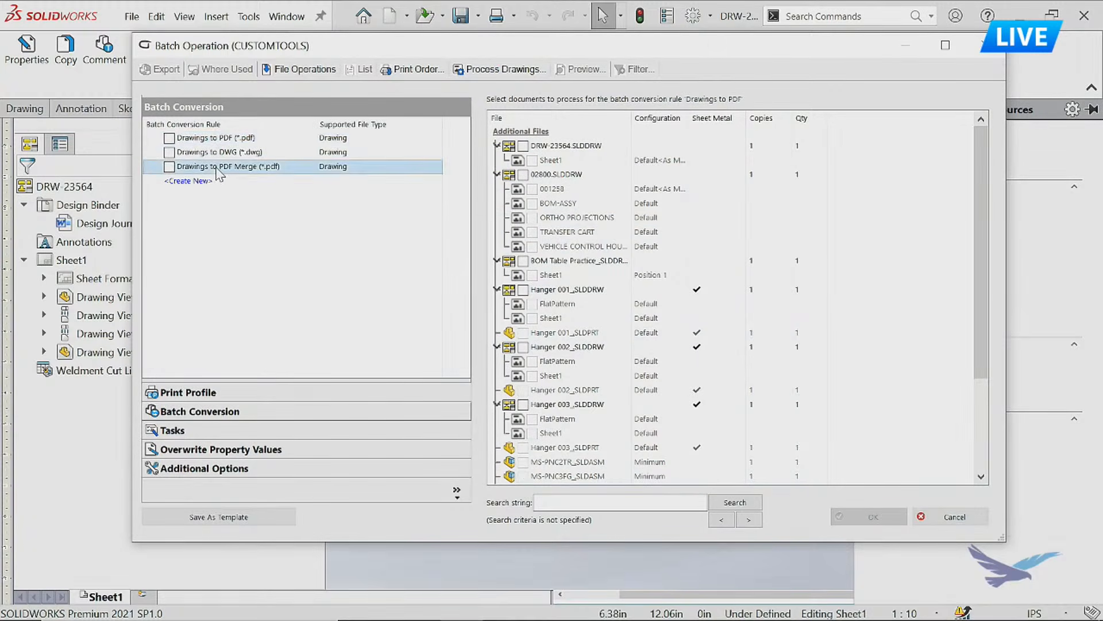
pyautogui.click(170, 167)
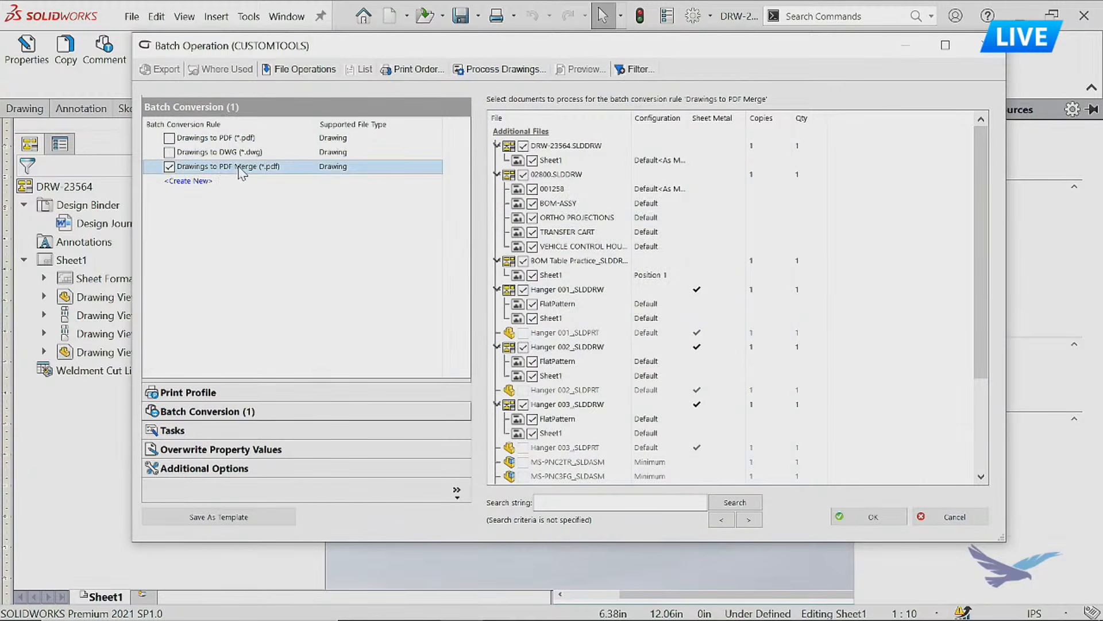
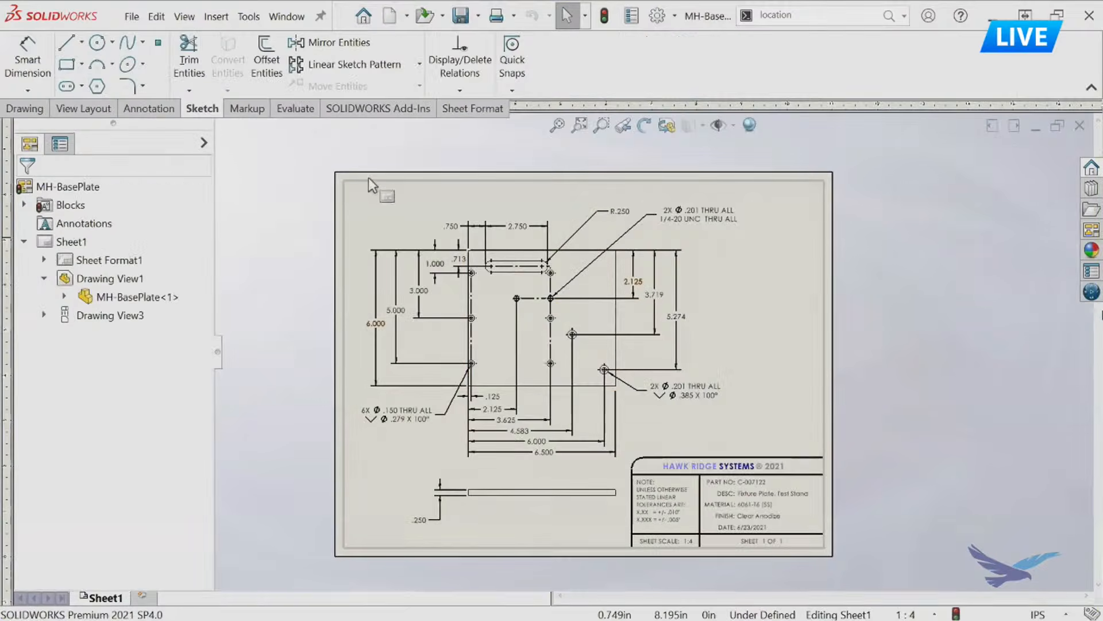
# Delete all existing dimensions and hole callouts from both views of the MH-BasePlate drawing.
pyautogui.moveTo(414, 278); pyautogui.dragTo(767, 553)
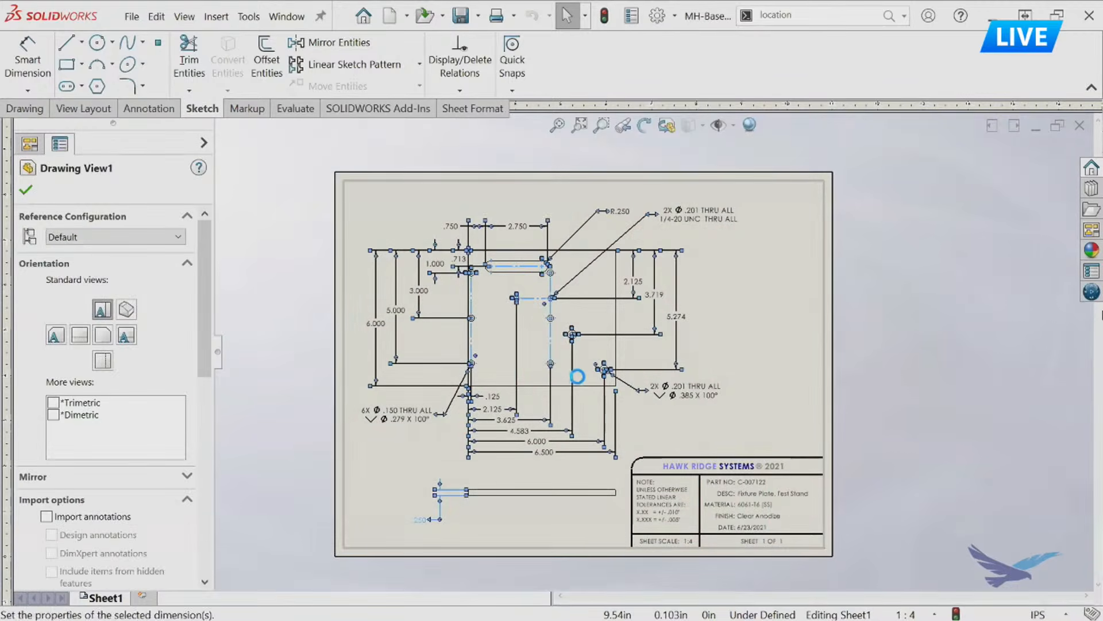
pyautogui.press('Delete')
pyautogui.scroll(-1, 556, 333)
pyautogui.scroll(-2, 555, 333)
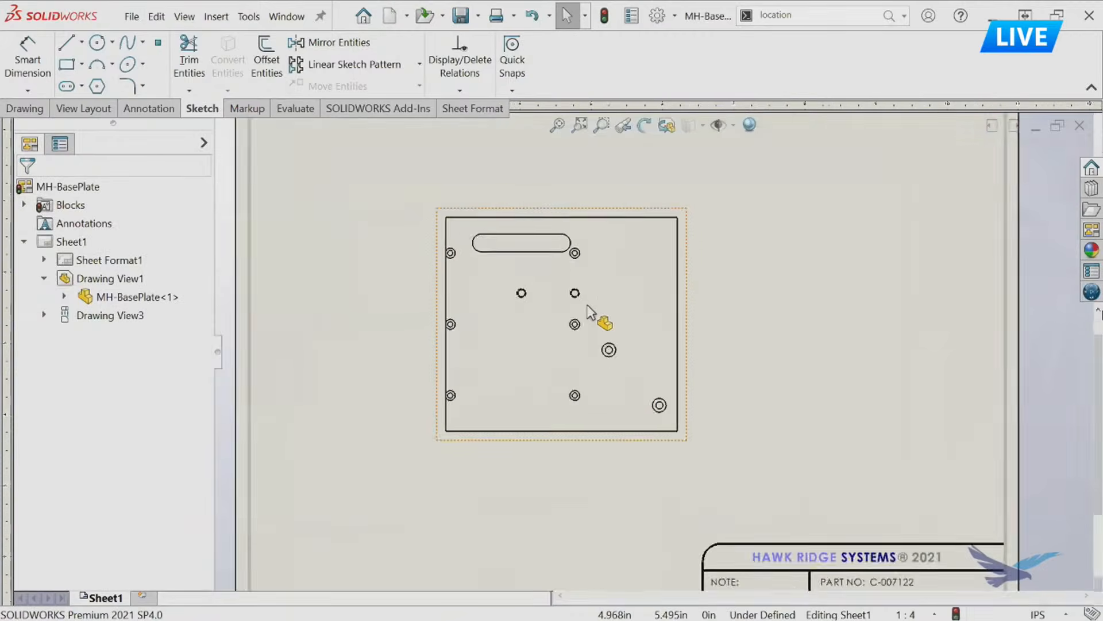
# Start a Model Items import with the entire model as the source for all views.
pyautogui.click(174, 111)
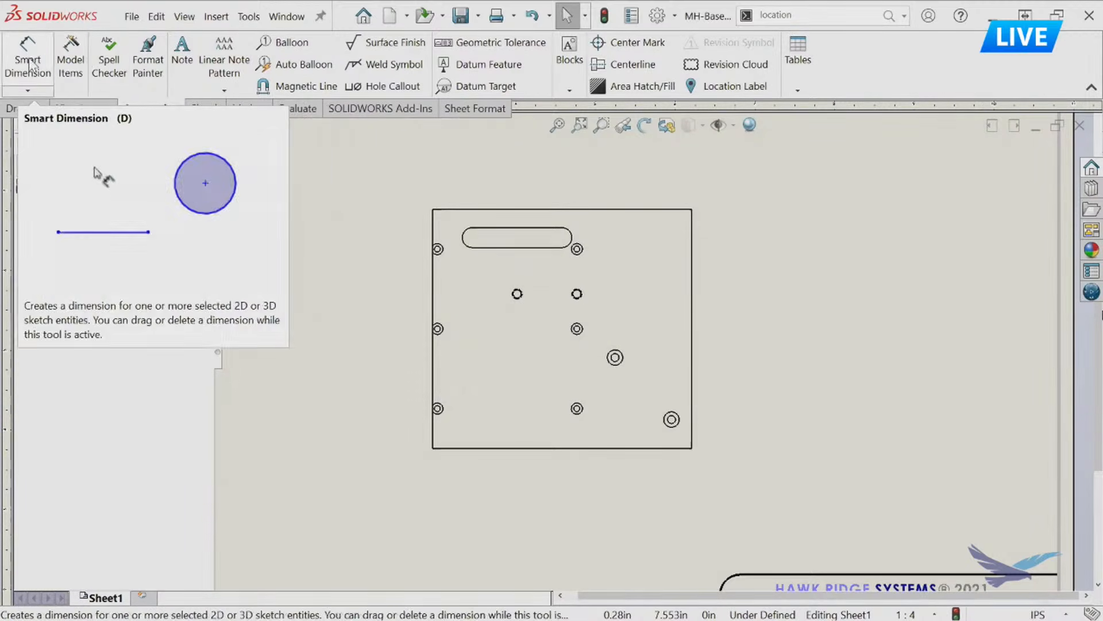
pyautogui.click(68, 62)
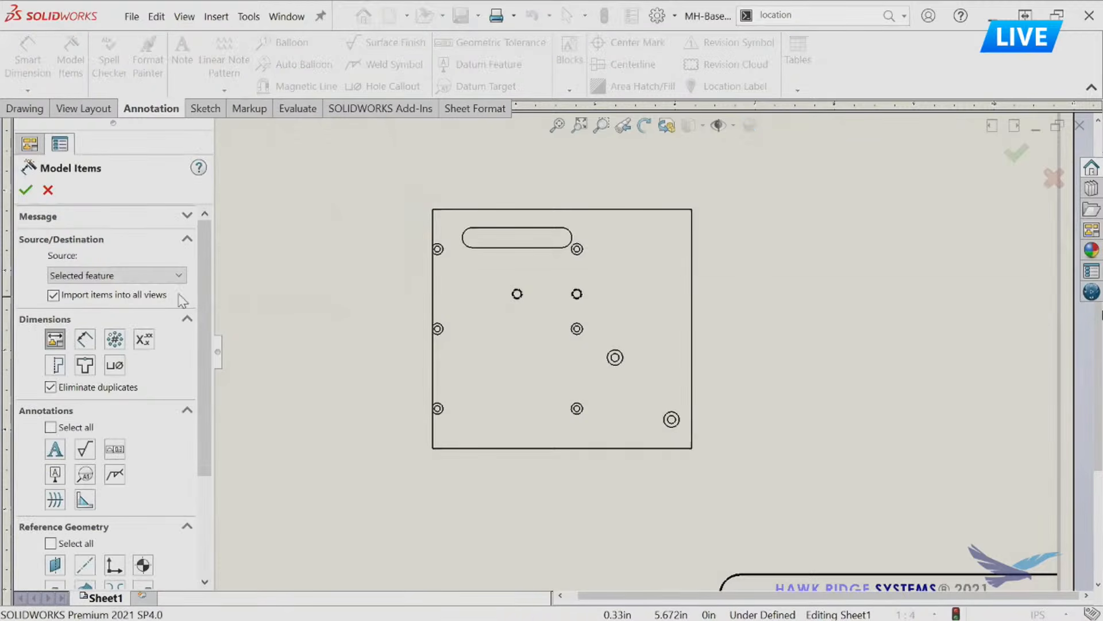
pyautogui.click(148, 276)
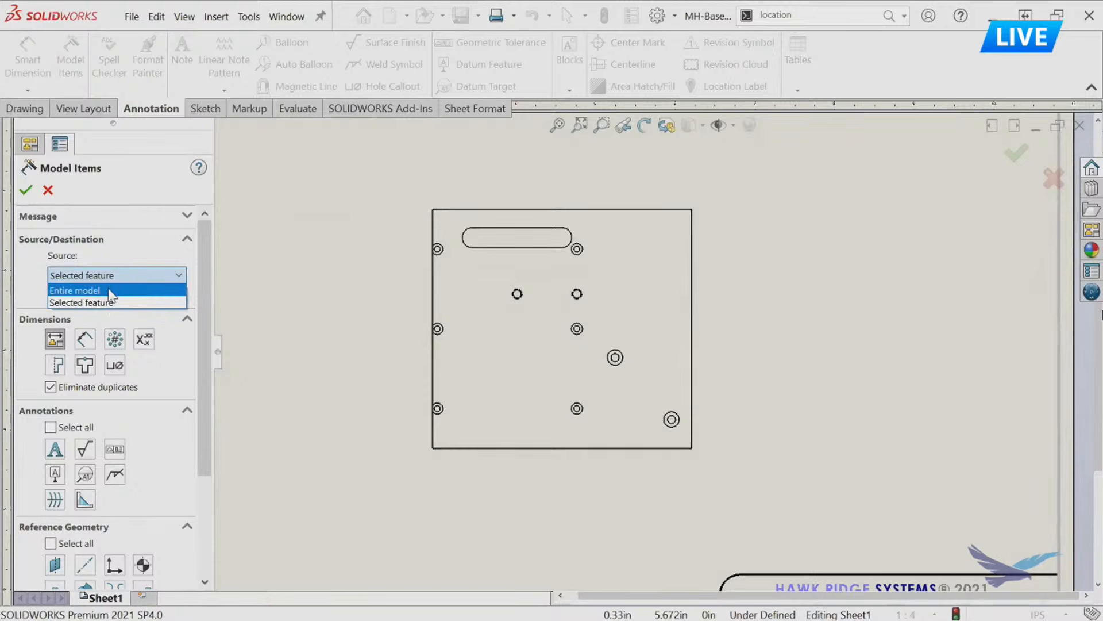
pyautogui.click(106, 291)
pyautogui.click(99, 277)
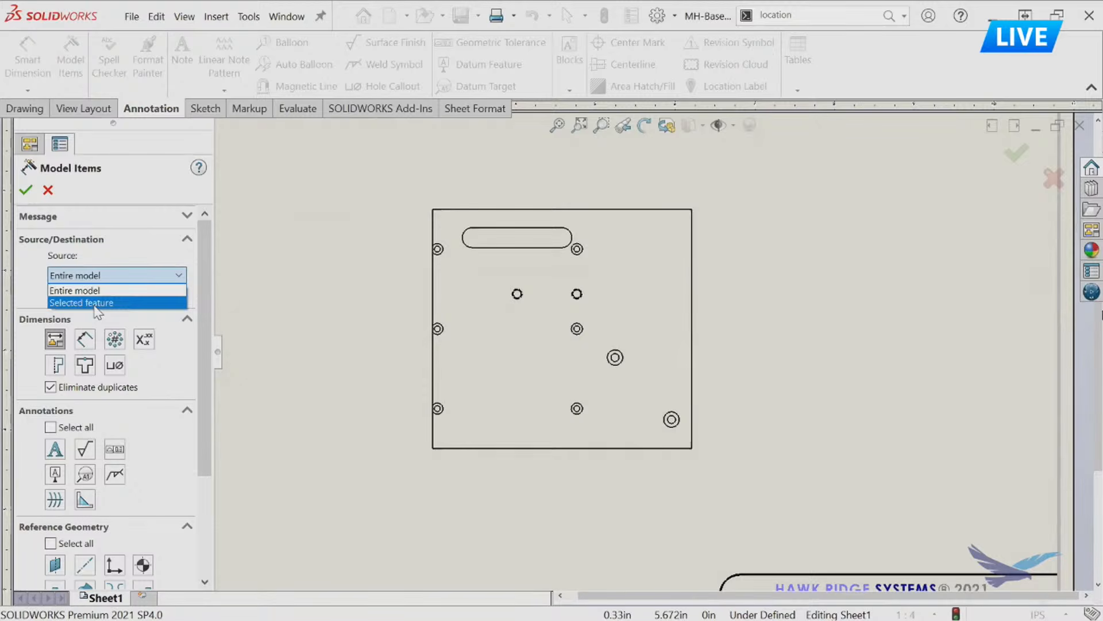
pyautogui.click(75, 290)
# Include hole wizard locations and hole callouts, keep the sketch dimension placement, and import the model items into the views.
pyautogui.scroll(-2, 204, 281)
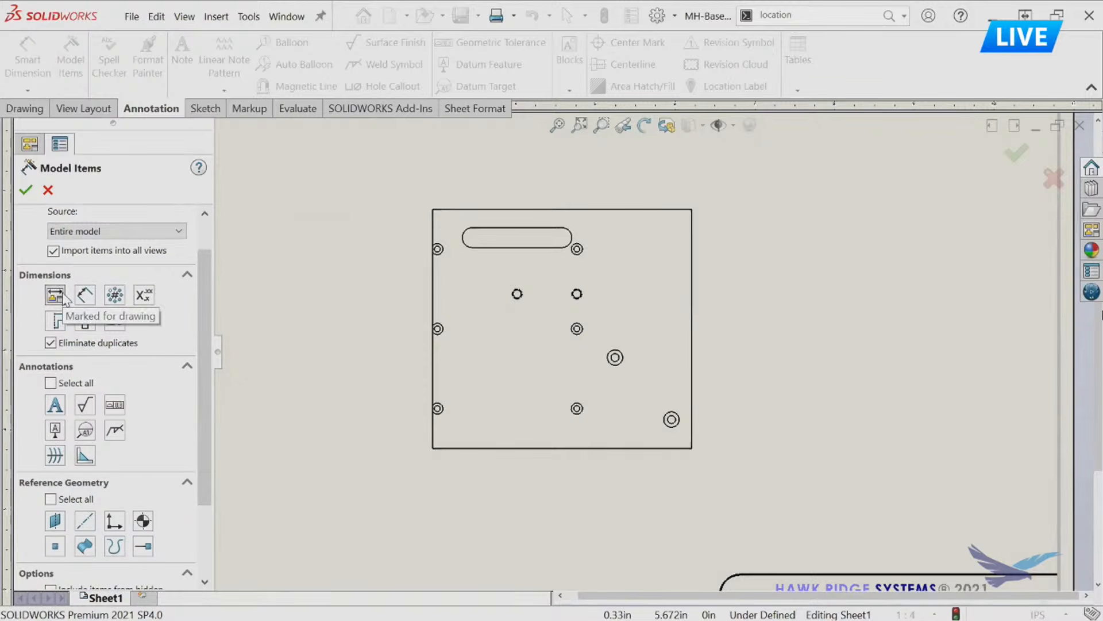
pyautogui.click(85, 320)
pyautogui.scroll(-4, 202, 296)
pyautogui.moveTo(196, 347); pyautogui.dragTo(192, 374)
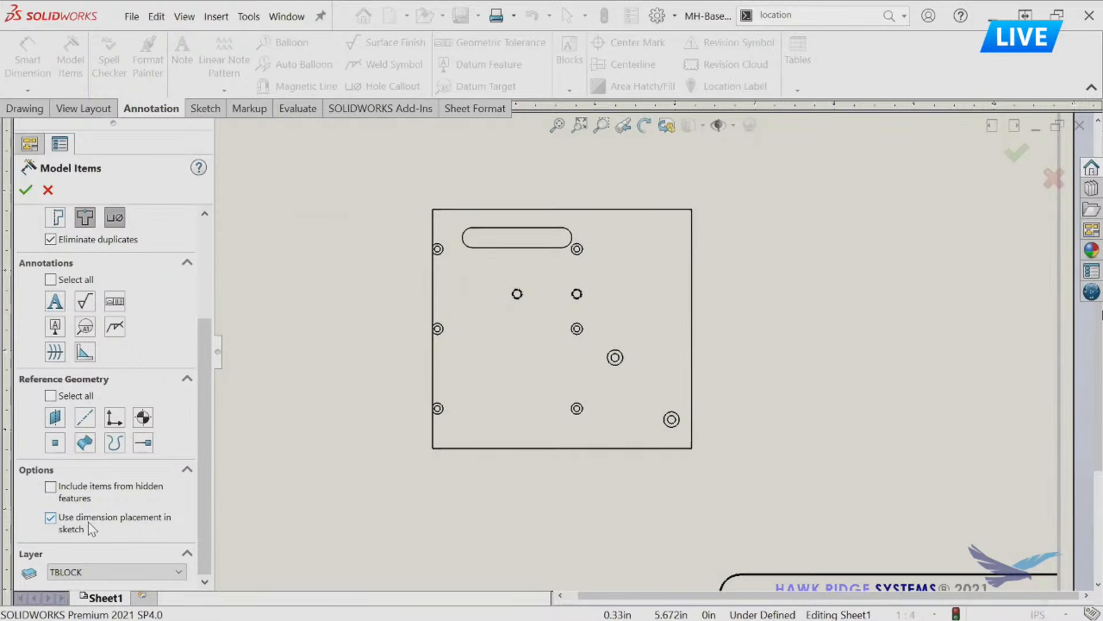
pyautogui.moveTo(200, 463); pyautogui.dragTo(183, 311)
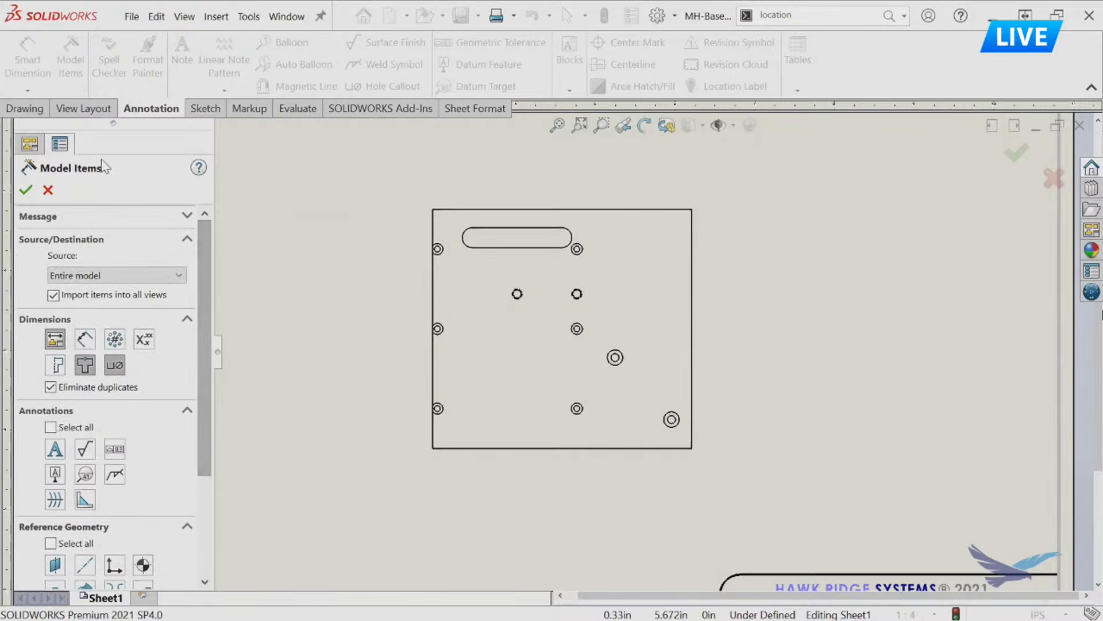
pyautogui.click(25, 190)
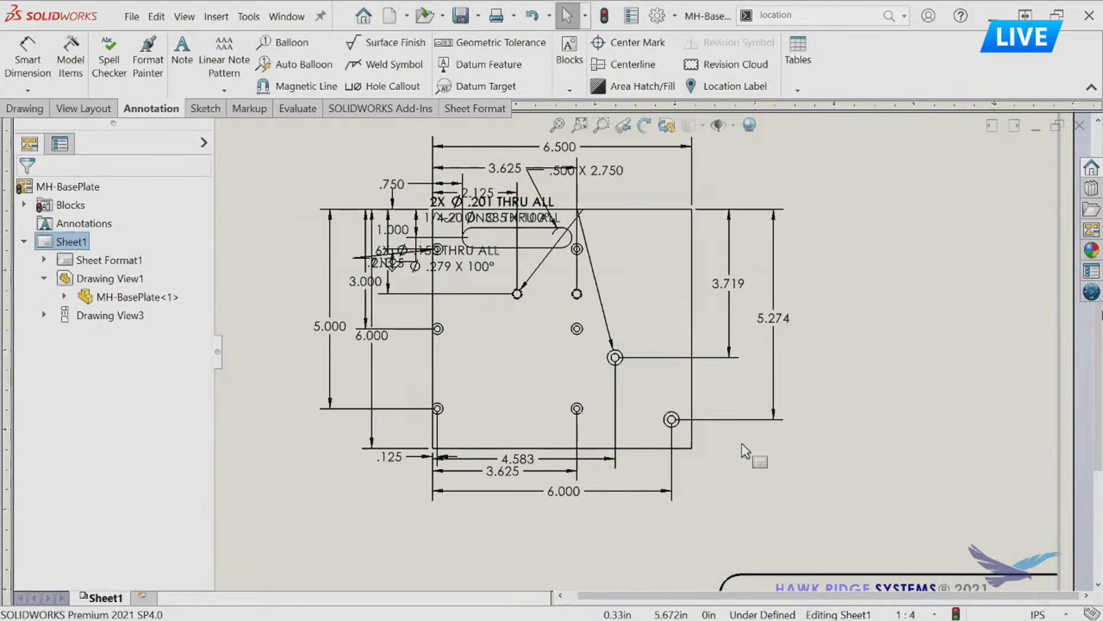
# Auto-arrange all dimensions and callouts of the plate's front view with a dimension spacing value of 1.
pyautogui.moveTo(660, 293); pyautogui.dragTo(661, 316, button='middle')
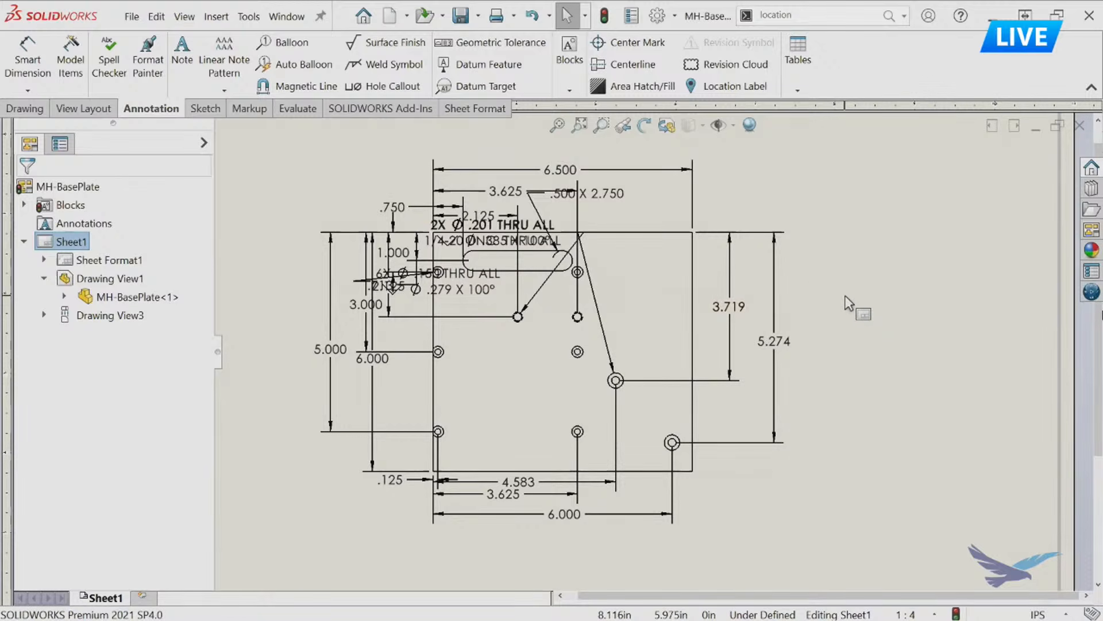
pyautogui.moveTo(868, 326); pyautogui.dragTo(852, 330, button='middle')
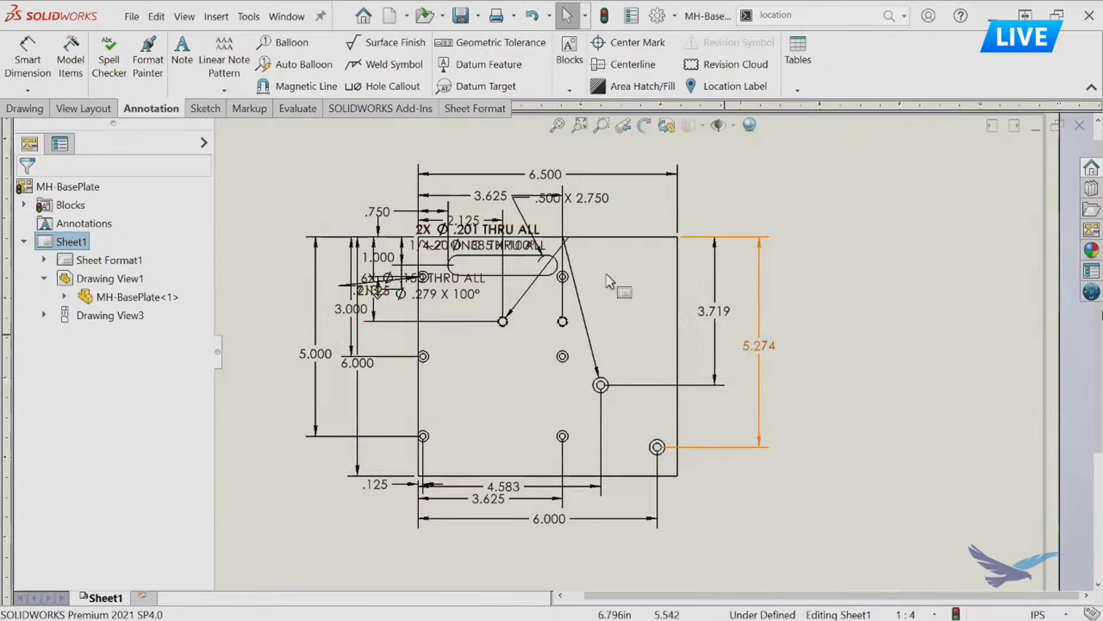
pyautogui.scroll(1, 651, 327)
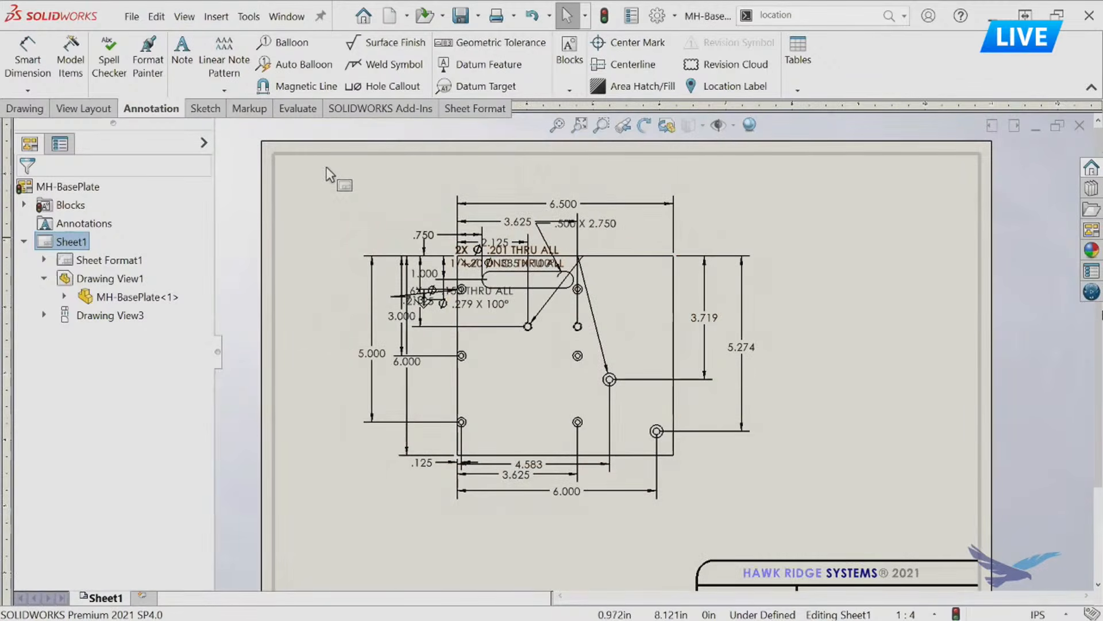
pyautogui.moveTo(324, 171)
pyautogui.mouseDown()
pyautogui.moveTo(781, 493)
pyautogui.moveTo(791, 529)
pyautogui.mouseUp()
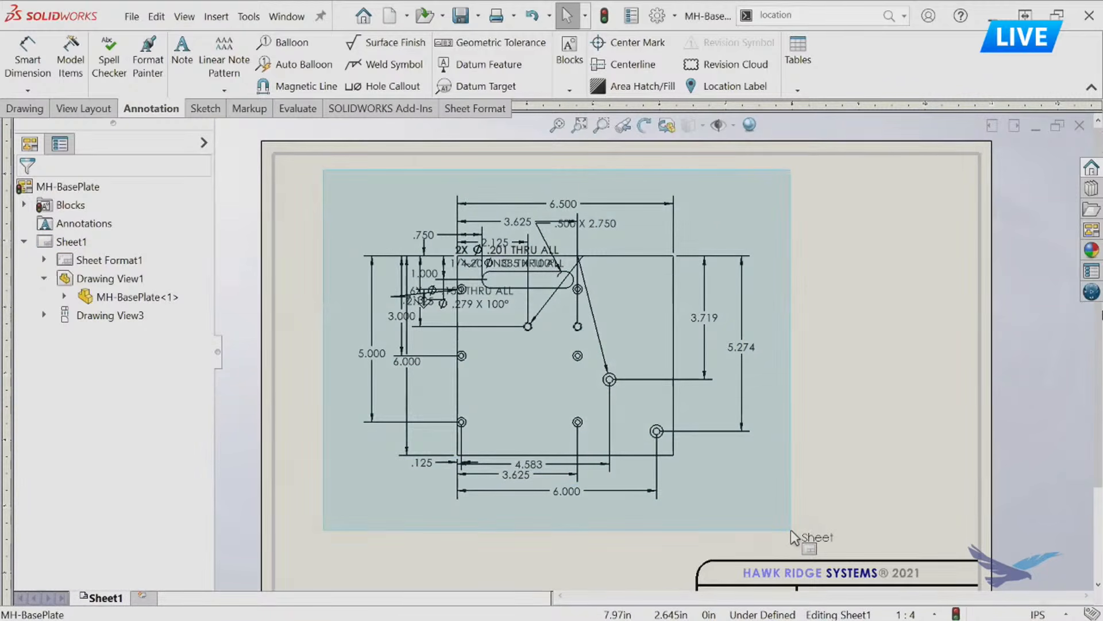
pyautogui.moveTo(791, 529); pyautogui.dragTo(791, 529)
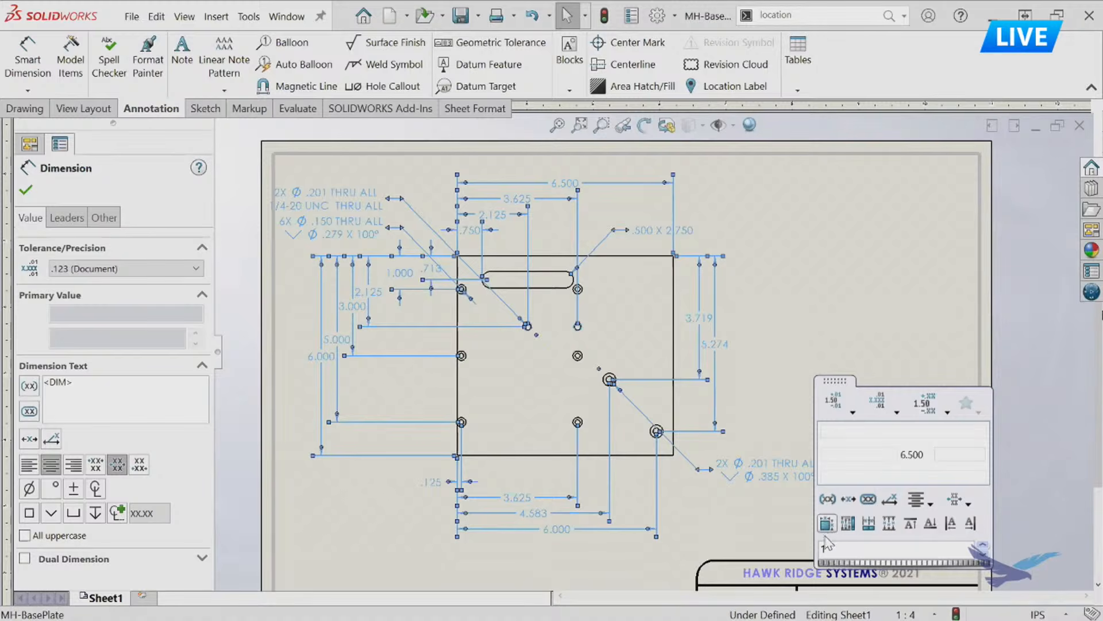
pyautogui.moveTo(833, 568)
pyautogui.mouseDown()
pyautogui.moveTo(841, 549)
pyautogui.moveTo(825, 550)
pyautogui.mouseUp()
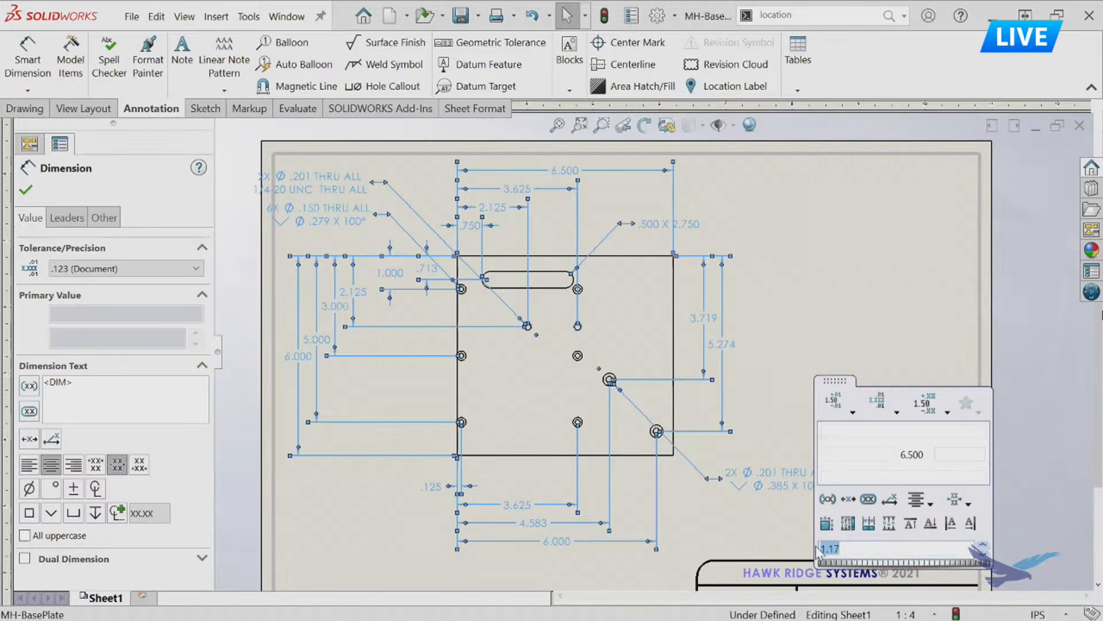
pyautogui.press('Return')
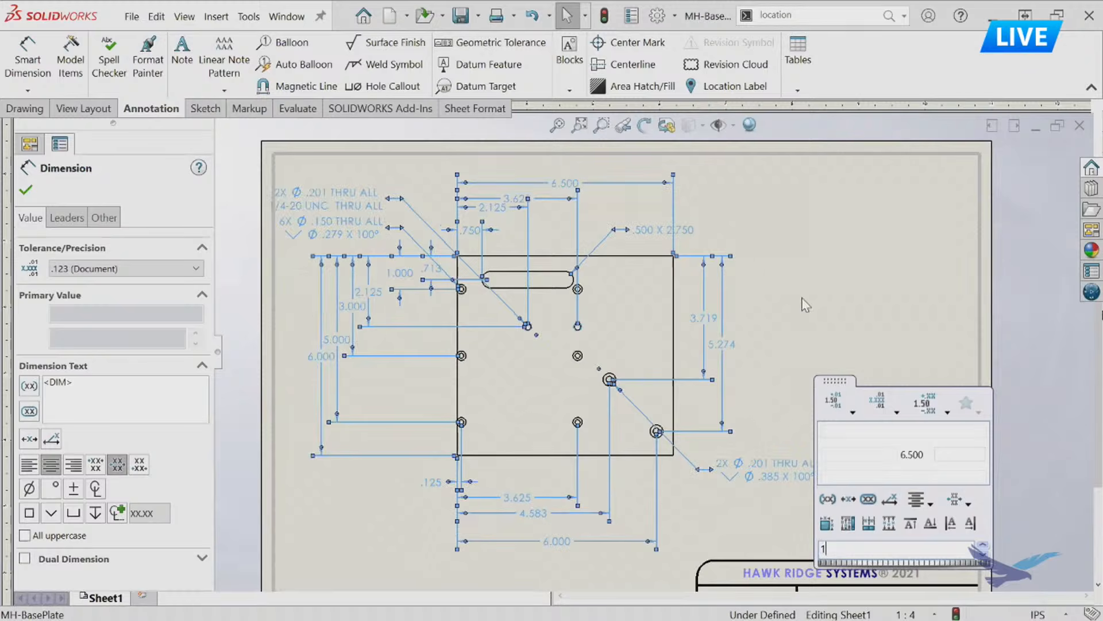
pyautogui.click(817, 268)
# Shift the plate's front view slightly to the right and nudge the 1/4-20 UNC tapped hole callout.
pyautogui.scroll(-2, 660, 399)
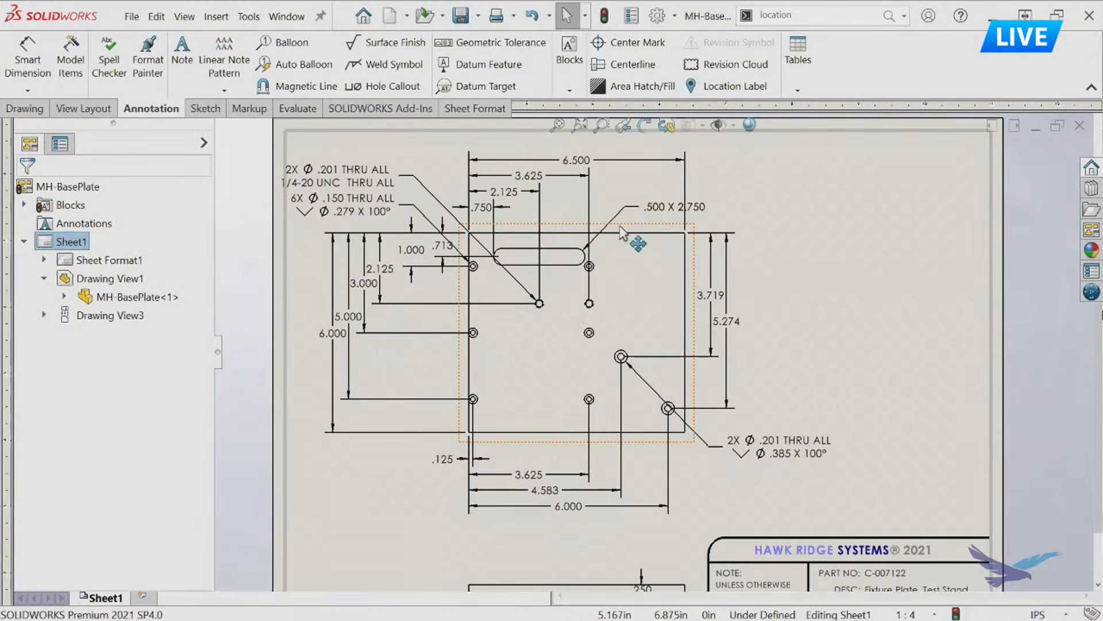
pyautogui.moveTo(616, 233); pyautogui.dragTo(635, 236)
pyautogui.moveTo(382, 171); pyautogui.dragTo(381, 172)
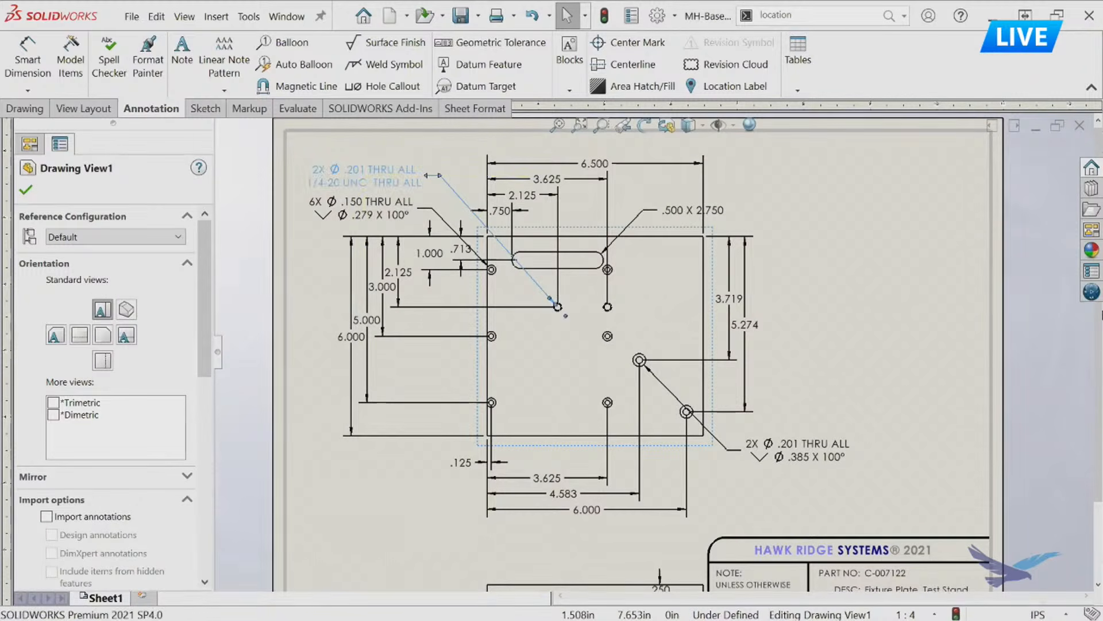
# Reattach the 2X Ø.201 countersunk hole callout's leader to the plate's lower-right hole and move its text closer to the plate.
pyautogui.click(750, 444)
pyautogui.scroll(-4, 747, 442)
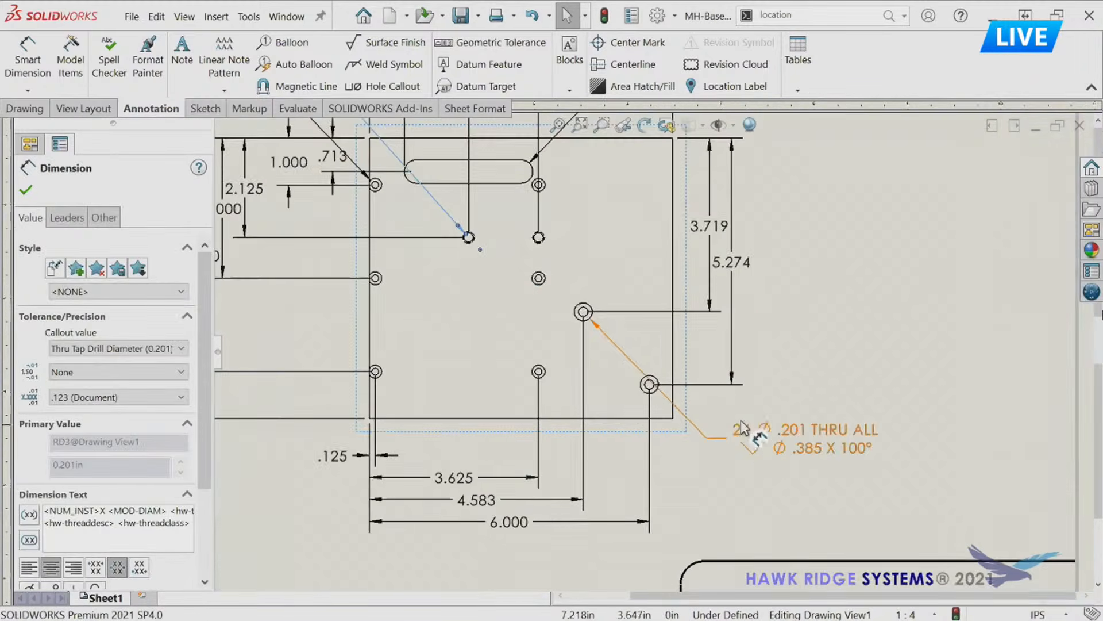
pyautogui.click(764, 428)
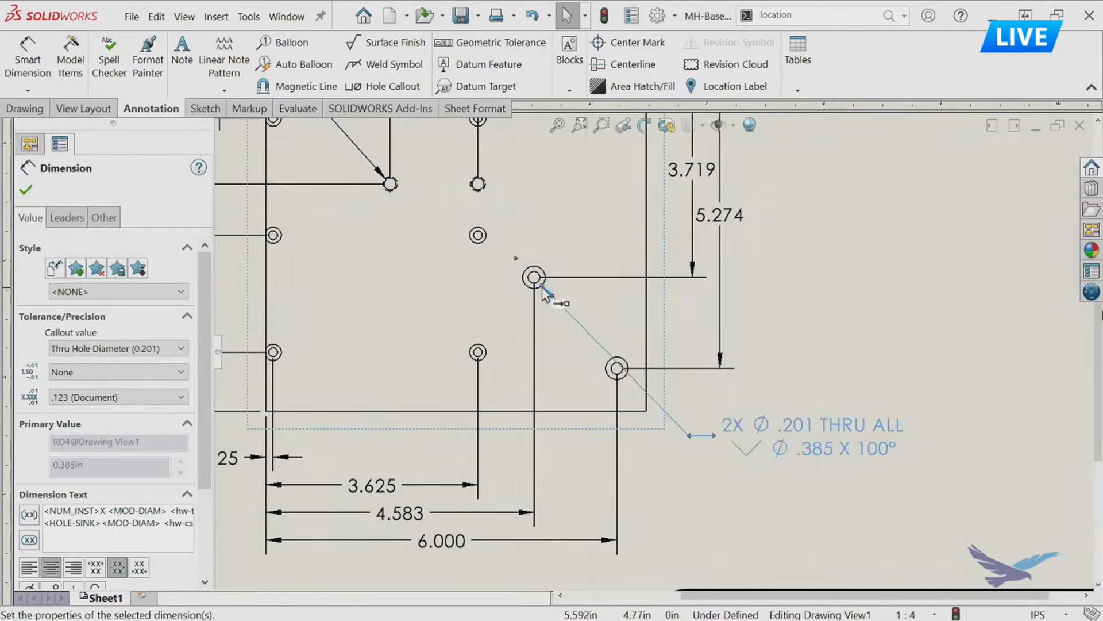
pyautogui.moveTo(545, 293); pyautogui.dragTo(619, 371)
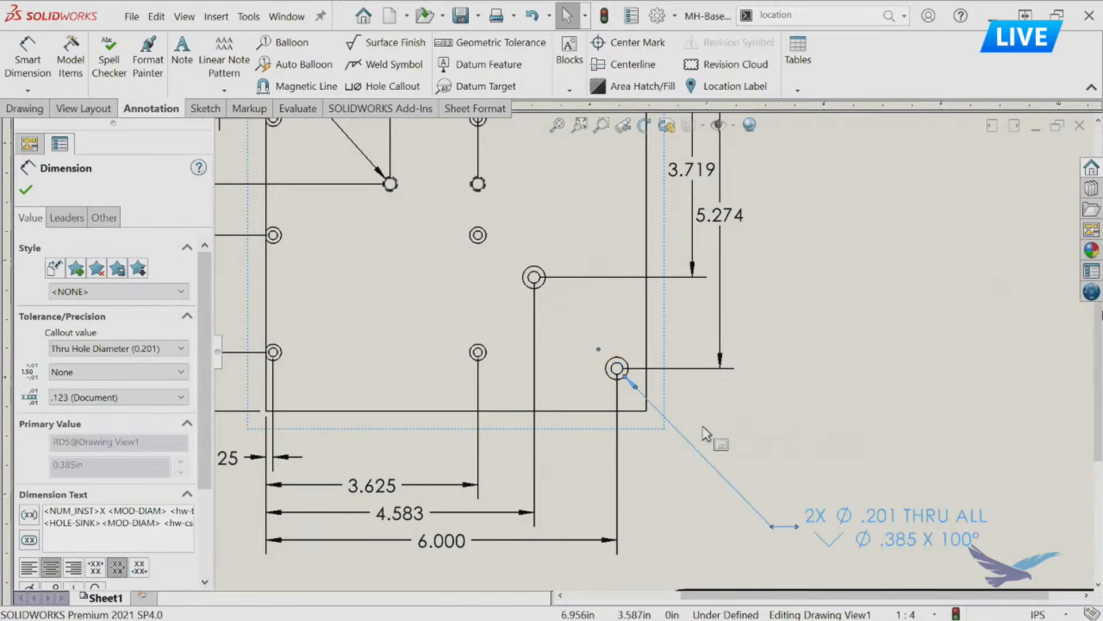
pyautogui.moveTo(839, 528); pyautogui.dragTo(773, 461)
pyautogui.scroll(3, 652, 391)
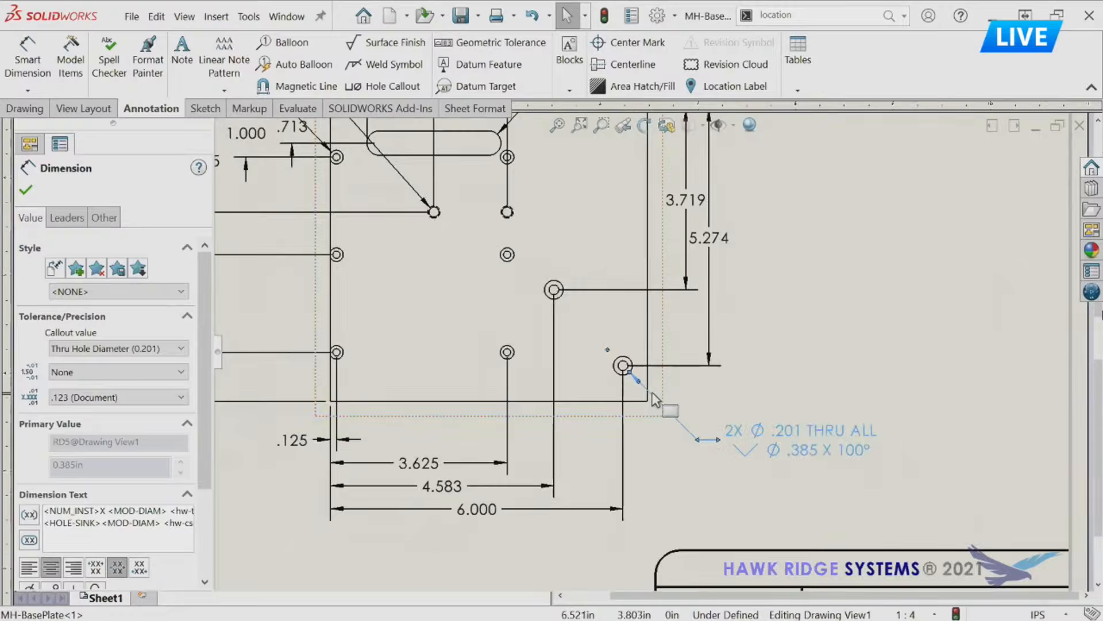
pyautogui.moveTo(568, 282); pyautogui.dragTo(568, 336, button='middle')
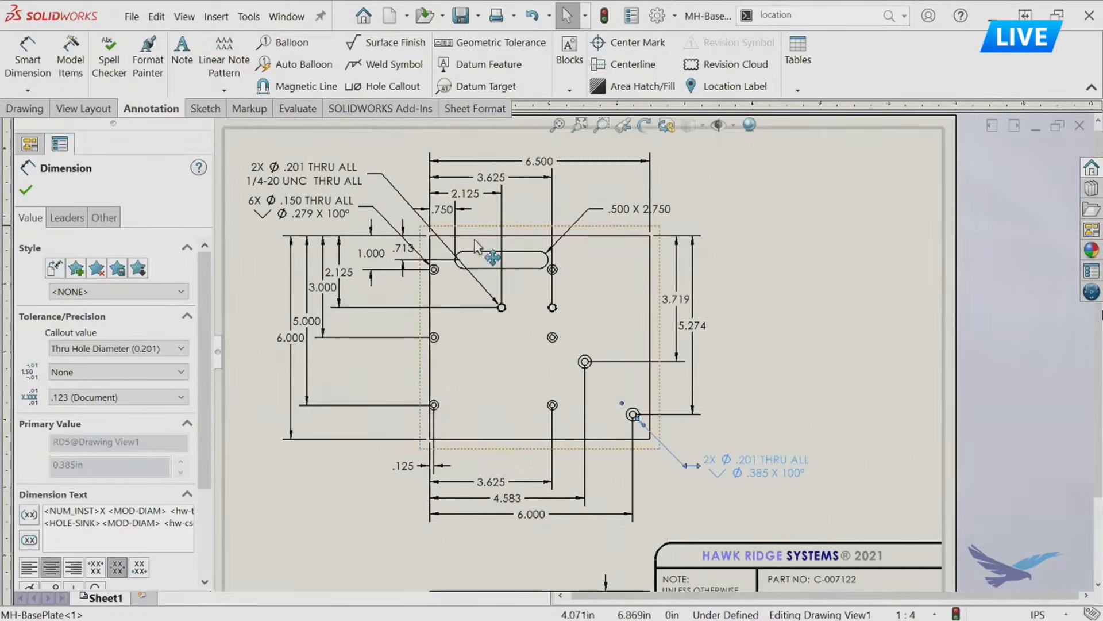
# Move the 6X Ø.150 callout below the plate's left side and attach its leader to the lower-left hole.
pyautogui.moveTo(324, 198); pyautogui.dragTo(319, 460)
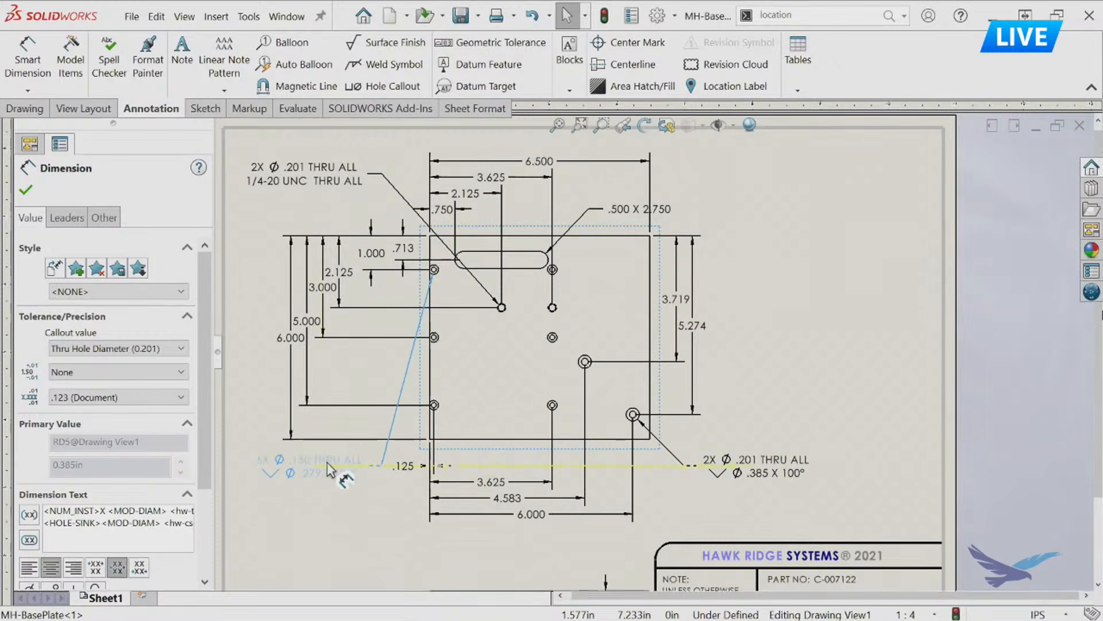
pyautogui.scroll(-3, 333, 291)
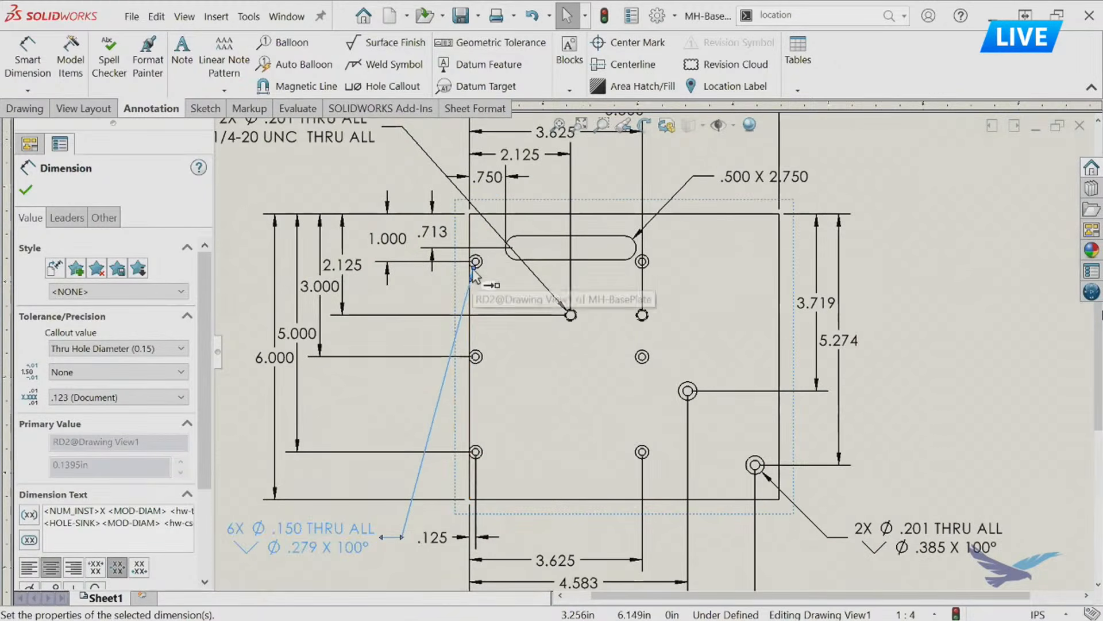
pyautogui.moveTo(473, 268); pyautogui.dragTo(475, 453)
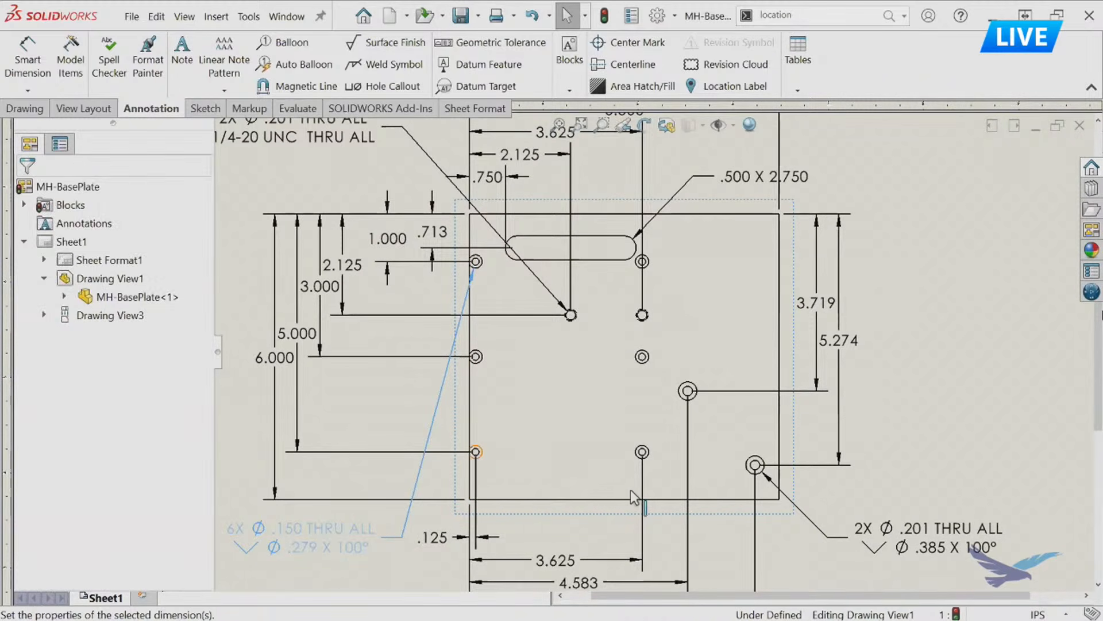
pyautogui.scroll(5, 571, 488)
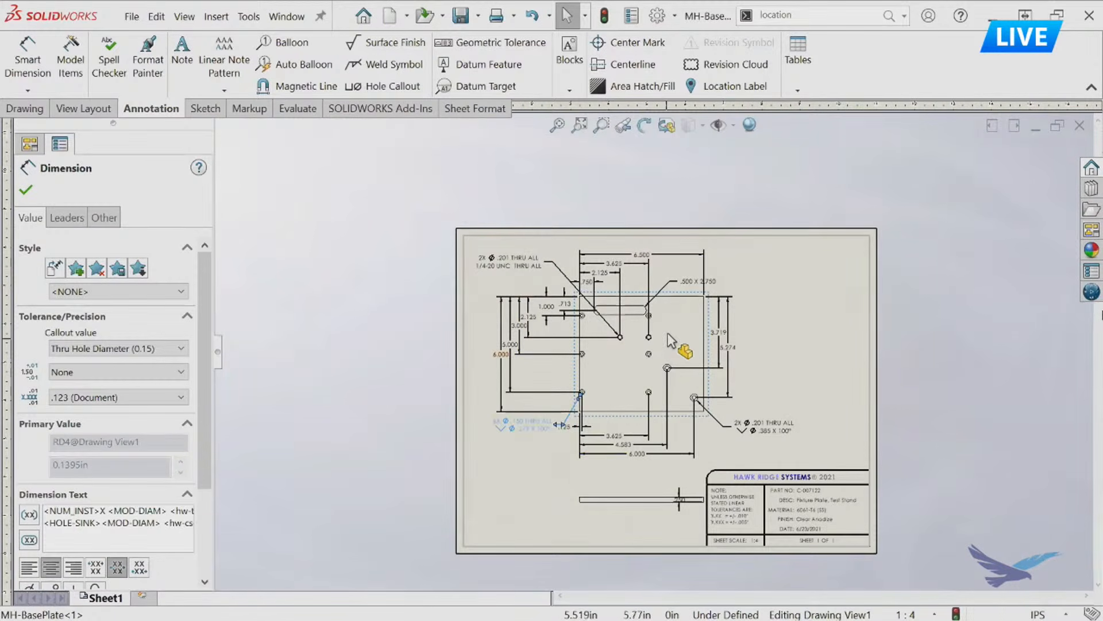
pyautogui.scroll(-3, 676, 356)
pyautogui.click(893, 270)
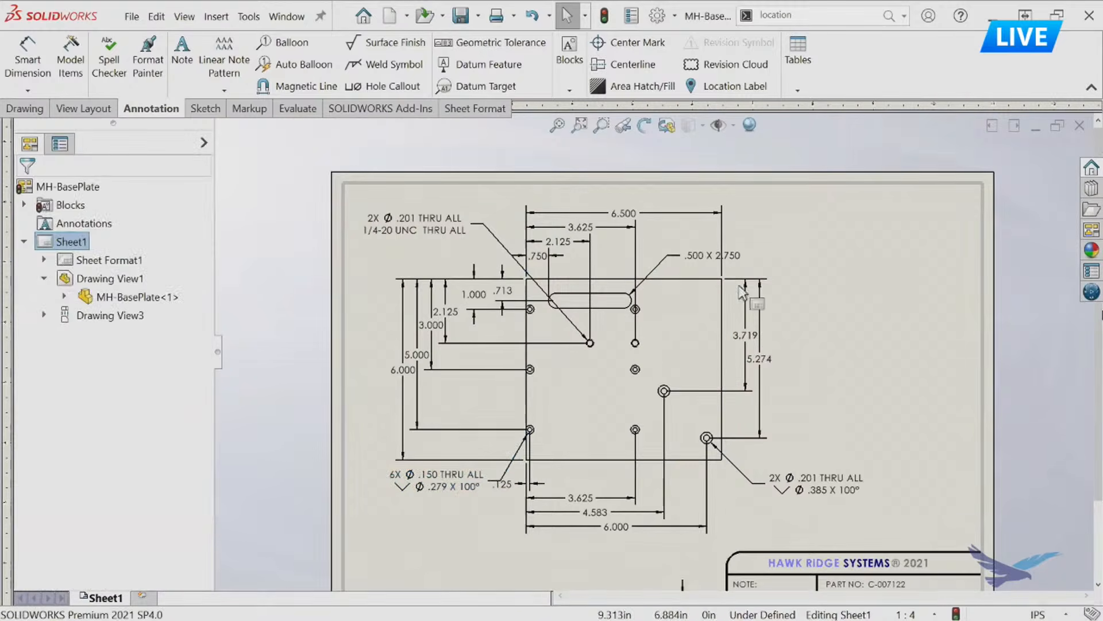
# Delete the imported dimensions and callouts from the front view and the thickness dimension from the edge view.
pyautogui.moveTo(316, 165)
pyautogui.mouseDown()
pyautogui.moveTo(834, 571)
pyautogui.moveTo(879, 573)
pyautogui.moveTo(923, 552)
pyautogui.moveTo(914, 541)
pyautogui.mouseUp()
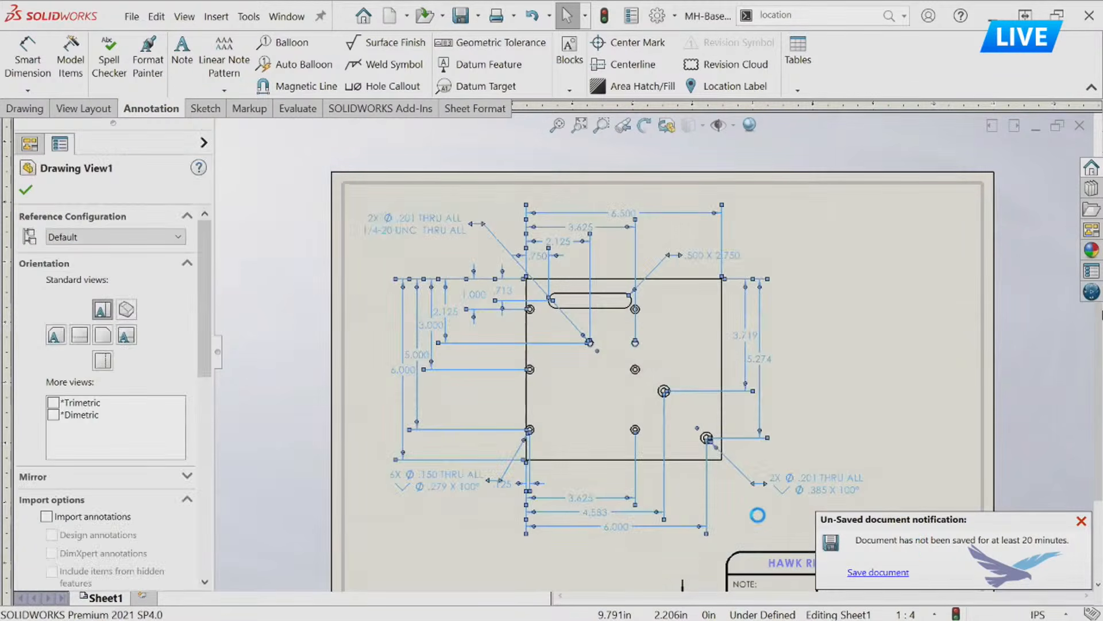
pyautogui.press('Delete')
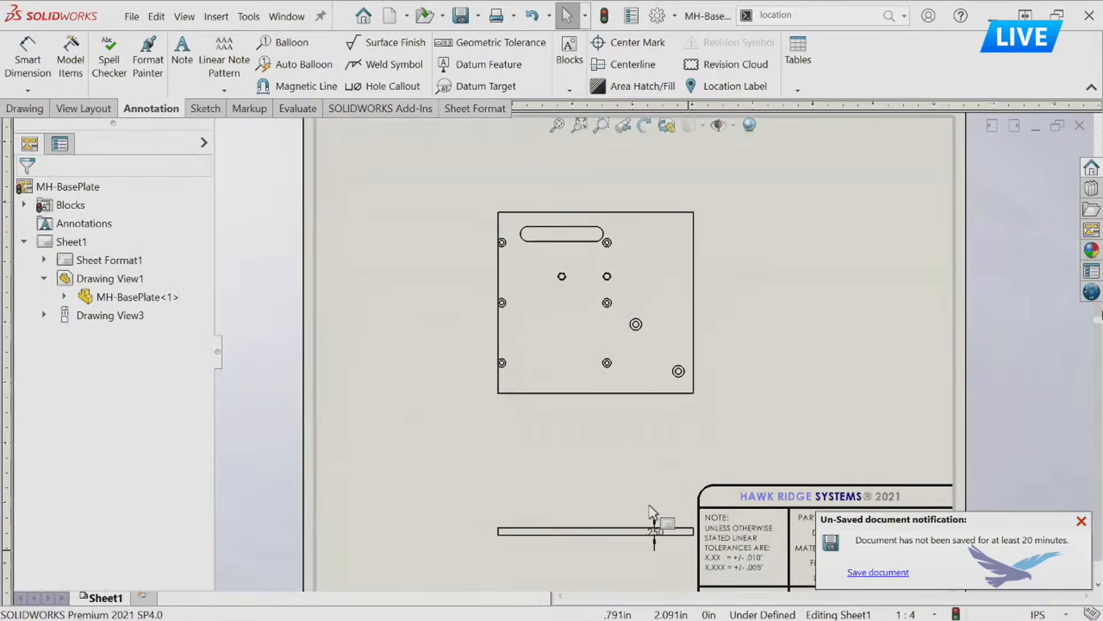
pyautogui.click(661, 532)
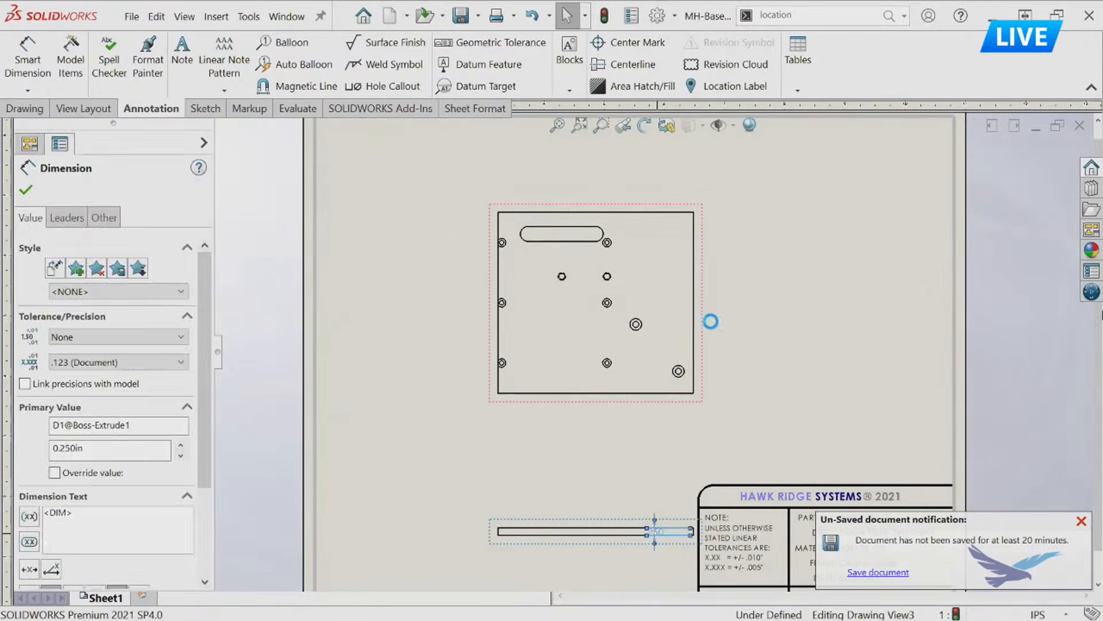
pyautogui.press('Delete')
# Import the dimensions and callouts of the .150 and .201 countersunk holes with Model Items, using Selected feature as the source.
pyautogui.scroll(-3, 703, 299)
pyautogui.moveTo(806, 294); pyautogui.dragTo(812, 332, button='right')
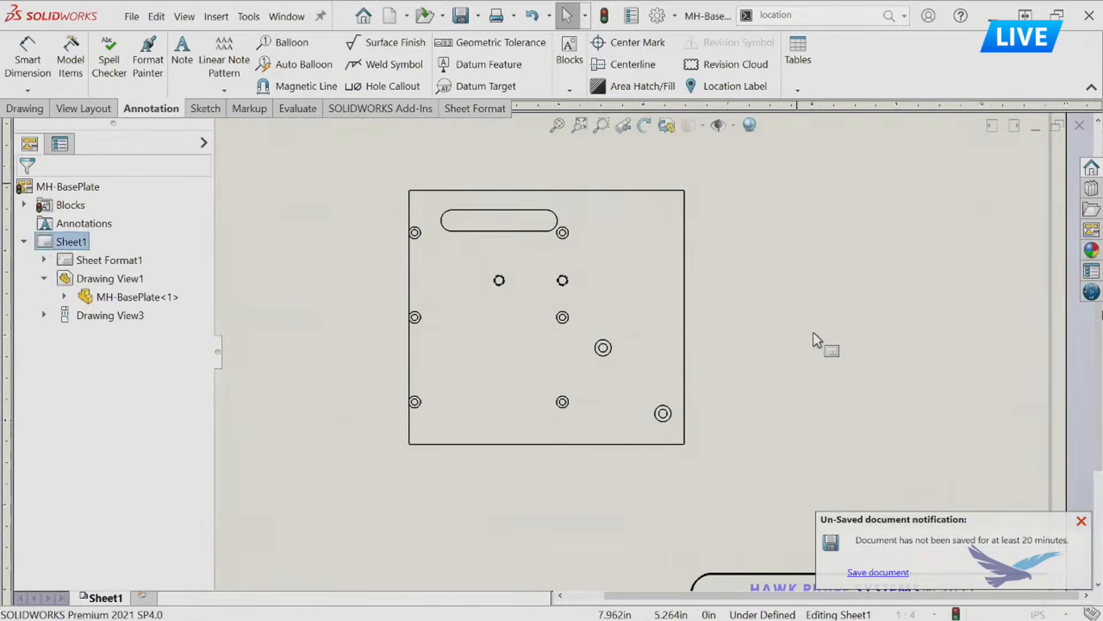
pyautogui.click(153, 276)
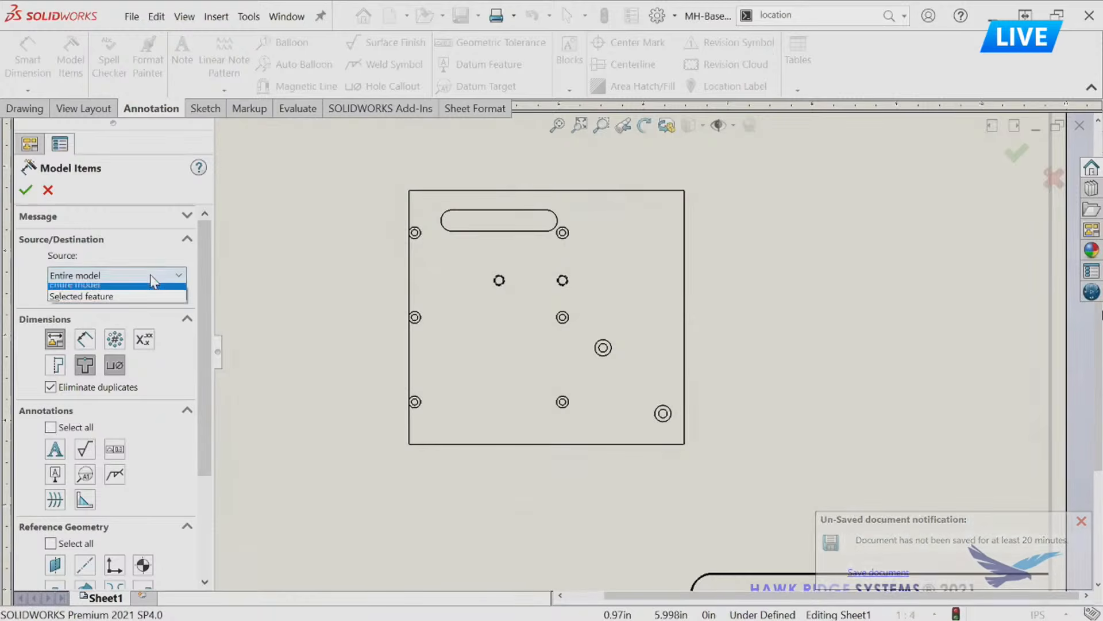
pyautogui.click(81, 300)
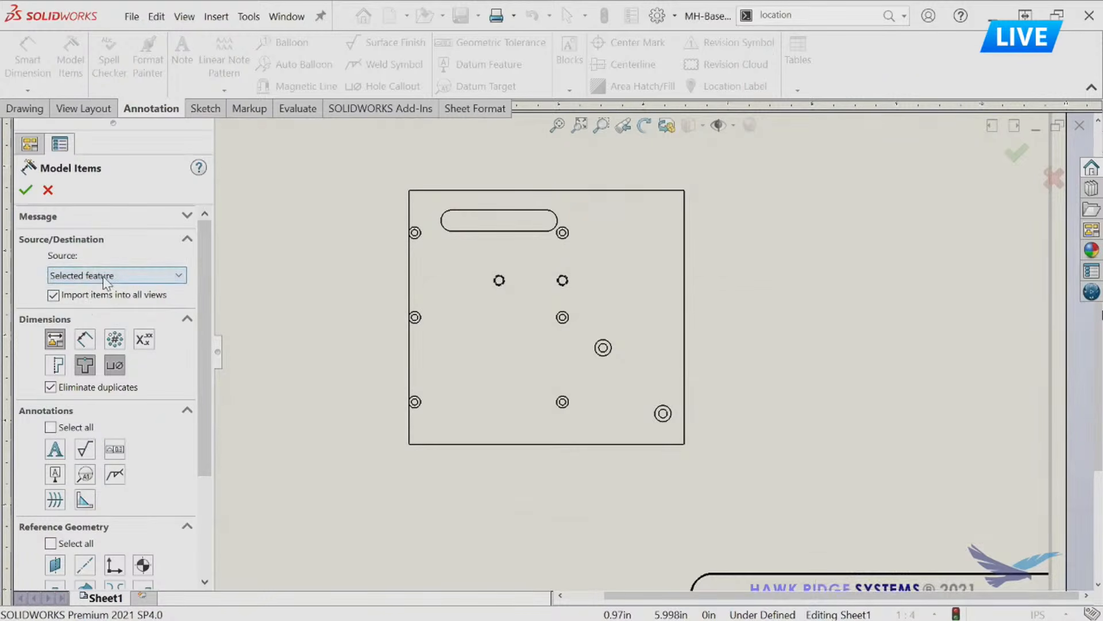
pyautogui.scroll(-5, 208, 257)
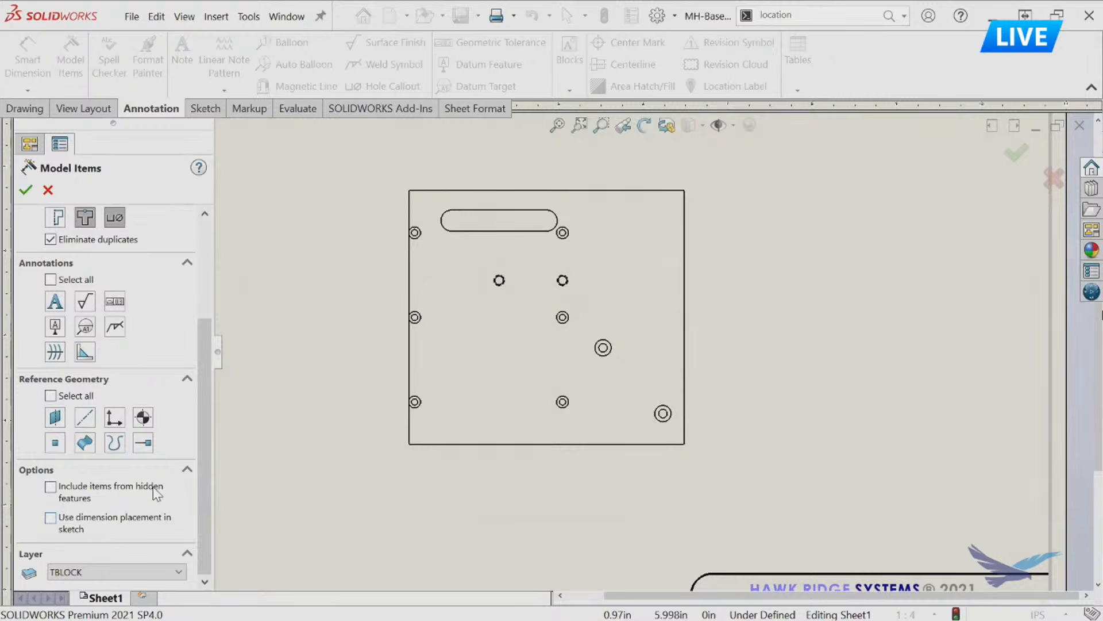
pyautogui.moveTo(199, 501); pyautogui.dragTo(200, 344)
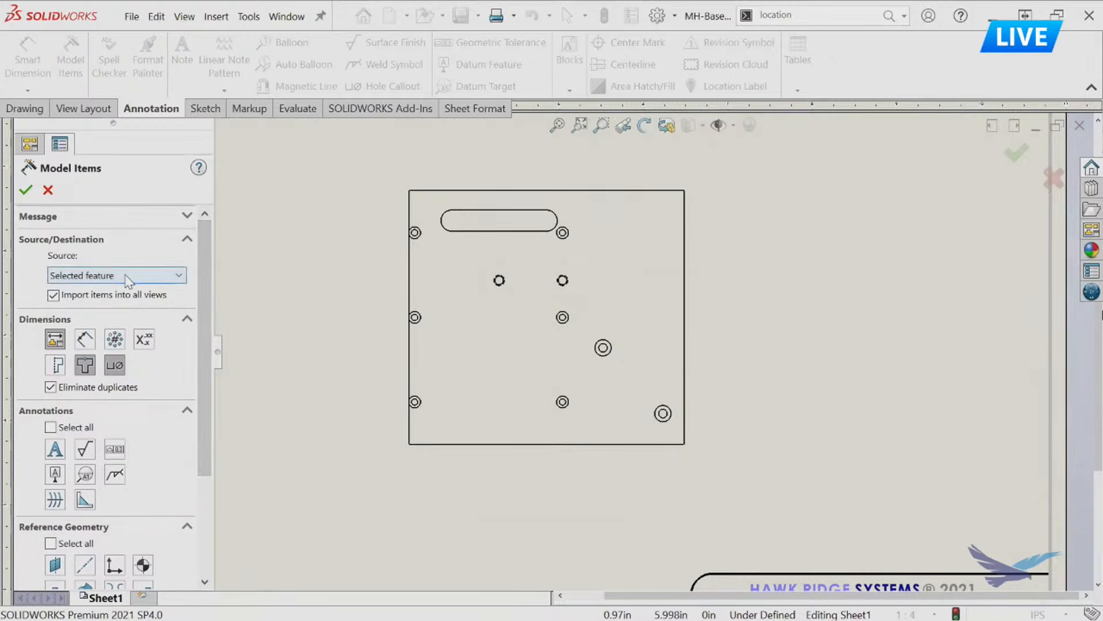
pyautogui.click(416, 407)
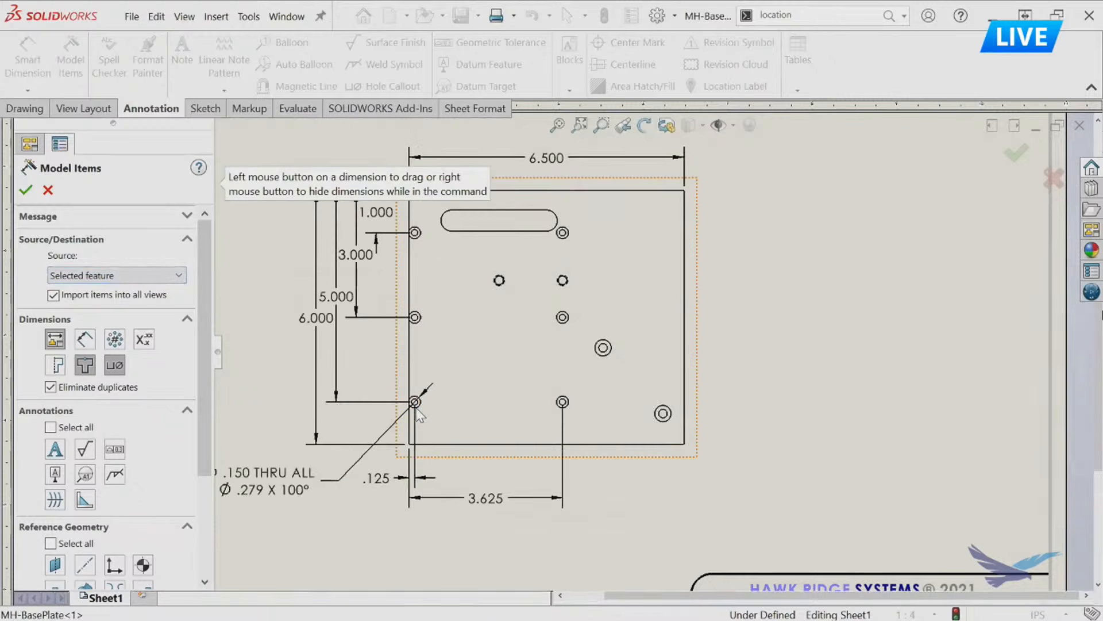
pyautogui.moveTo(634, 424); pyautogui.dragTo(669, 400)
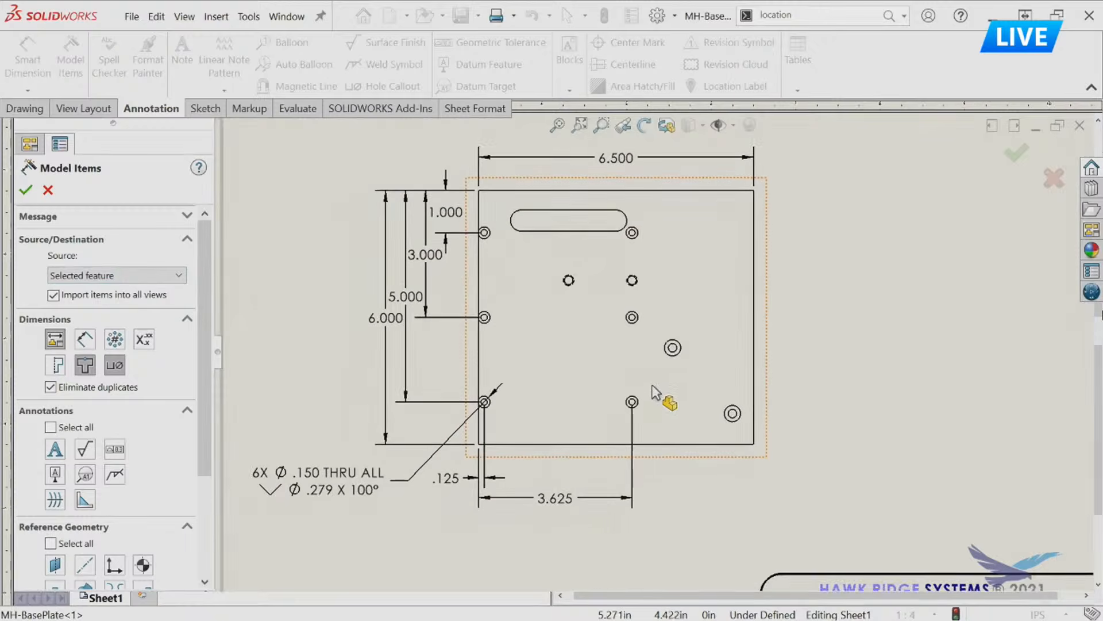
pyautogui.click(732, 413)
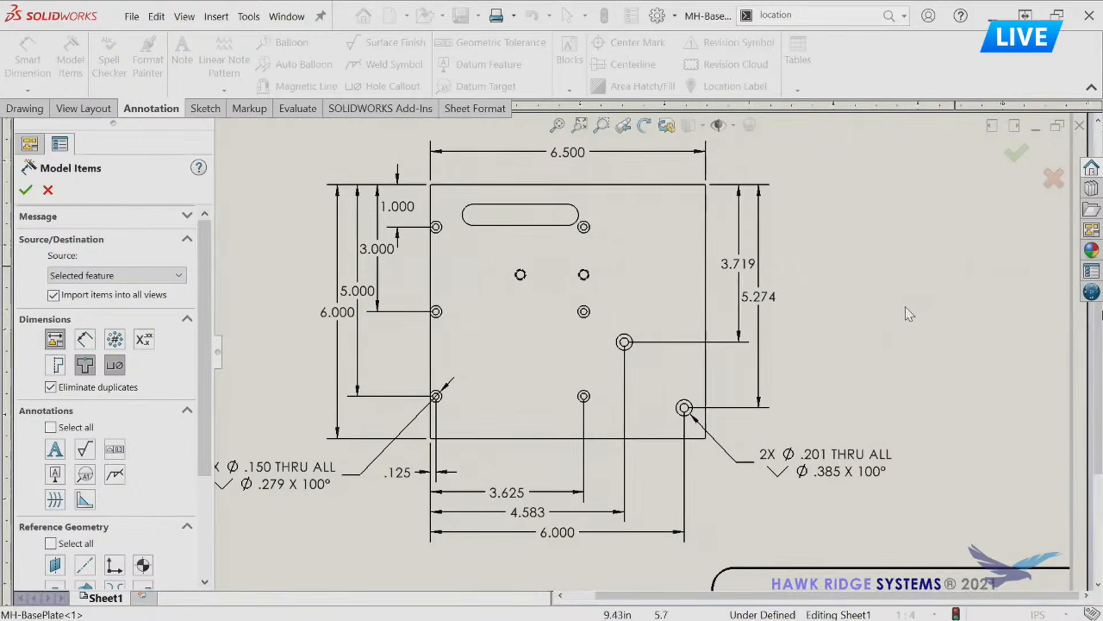
# Try hiding the 5.274 vertical dimension beside the plate within Model Items and show it again.
pyautogui.click(779, 309)
pyautogui.rightClick(771, 304)
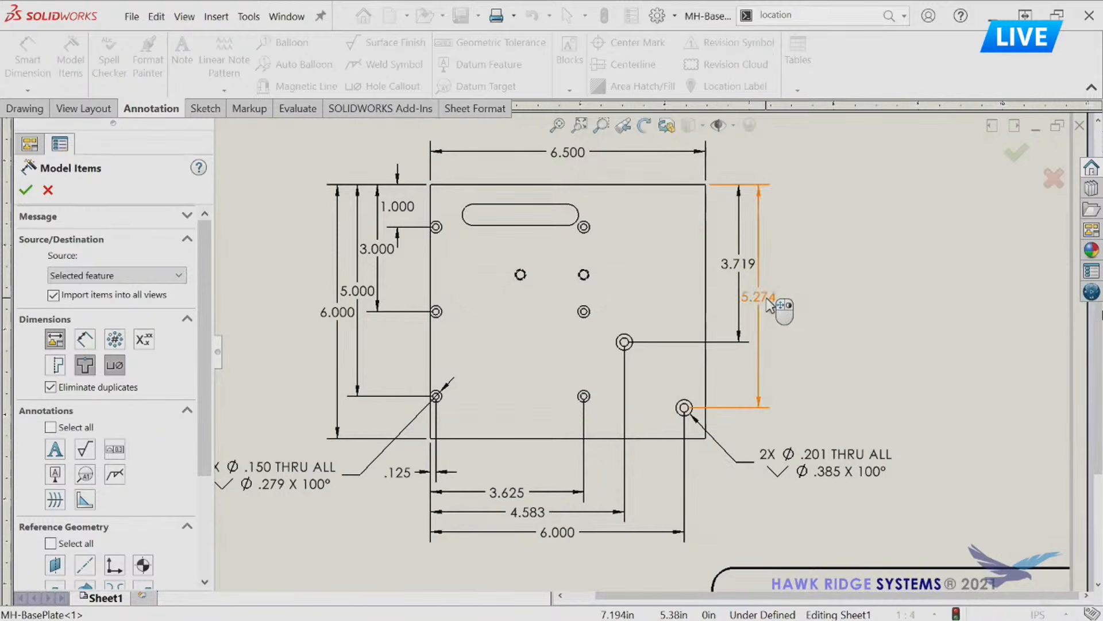
pyautogui.rightClick(770, 310)
pyautogui.rightClick(770, 309)
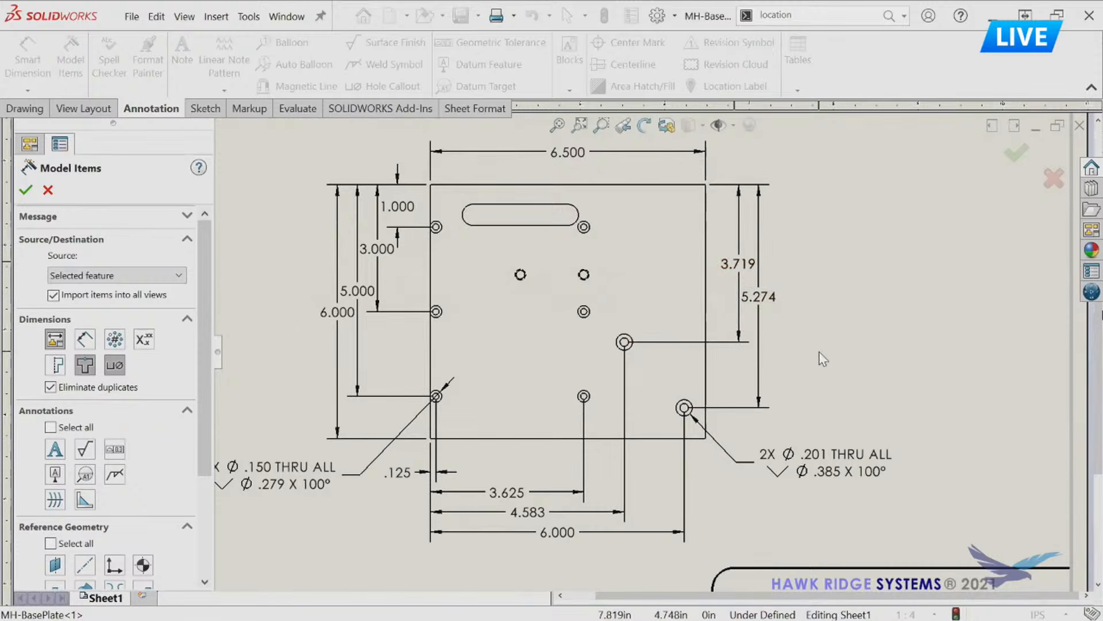
pyautogui.moveTo(816, 385)
pyautogui.mouseDown(button='middle')
pyautogui.moveTo(837, 347)
pyautogui.moveTo(847, 383)
pyautogui.mouseUp(button='middle')
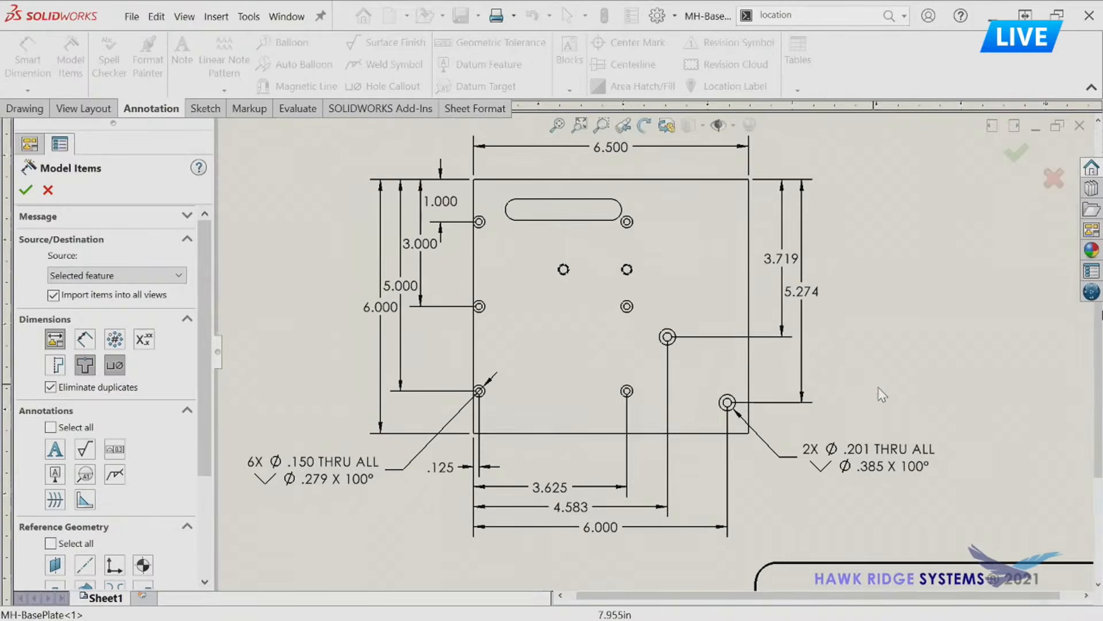
# Turn off importing items into all views and accept the Model Items import.
pyautogui.click(94, 295)
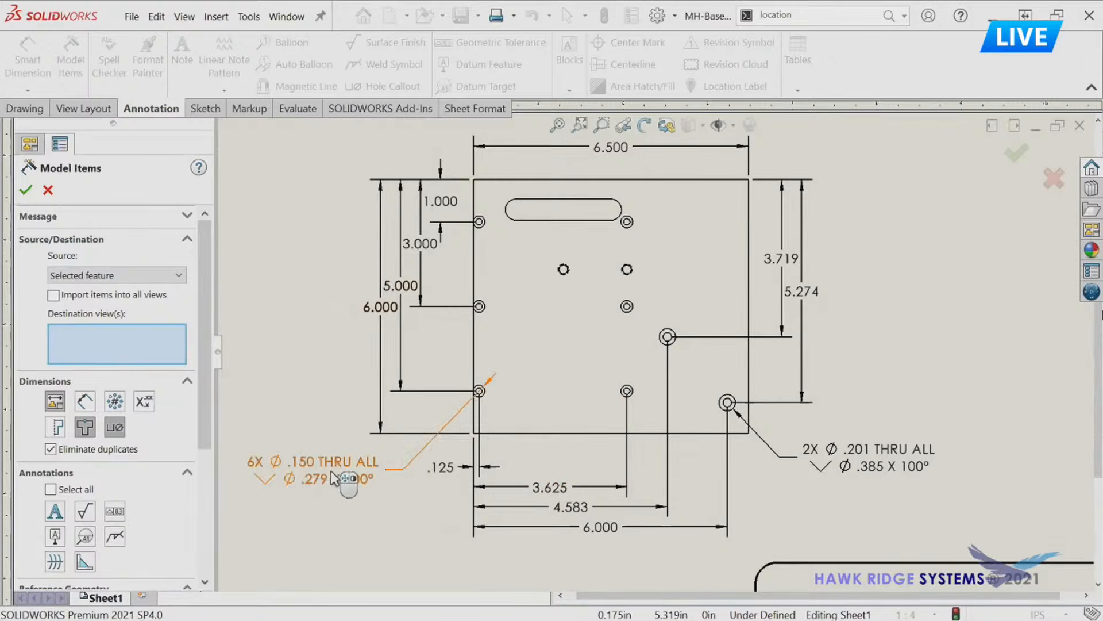
pyautogui.moveTo(517, 477)
pyautogui.mouseDown(button='middle')
pyautogui.moveTo(535, 450)
pyautogui.moveTo(552, 292)
pyautogui.moveTo(514, 432)
pyautogui.moveTo(513, 609)
pyautogui.mouseUp(button='middle')
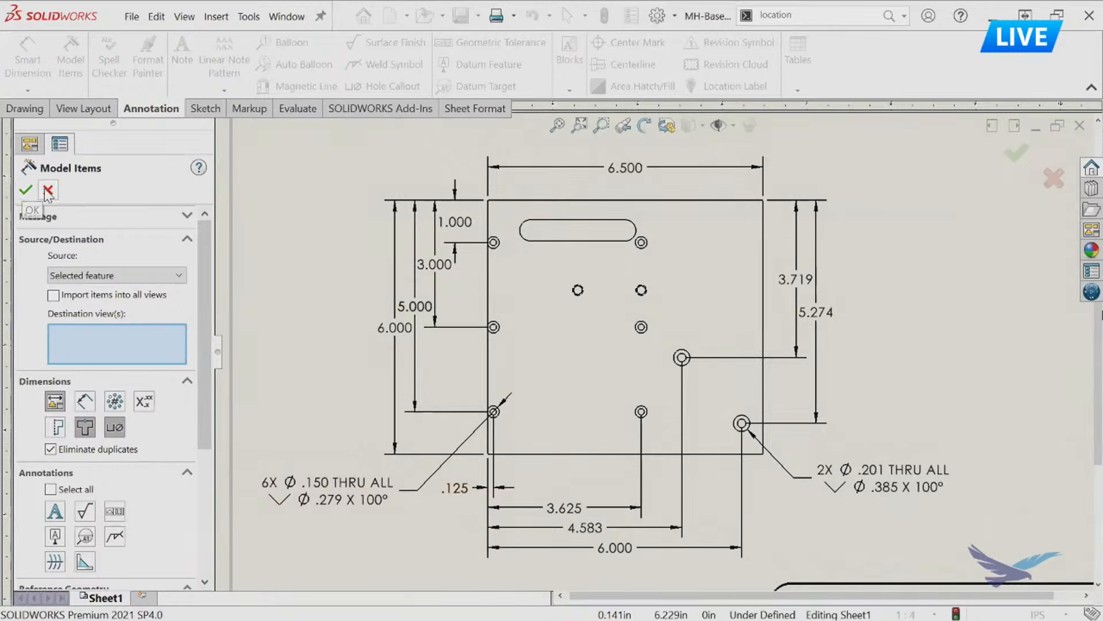
pyautogui.click(25, 191)
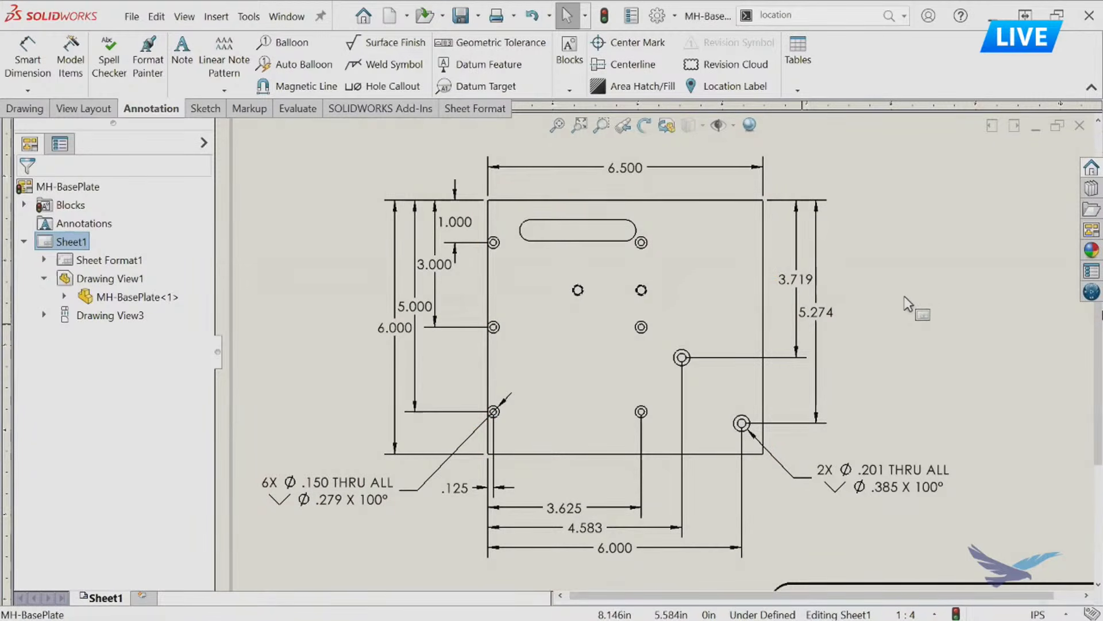
# Switch to the MH-SUPPORT-PLATE part, turn its face toward the view and select that face to show the feature dimensions.
pyautogui.hotkey('ctrl', 'Tab')
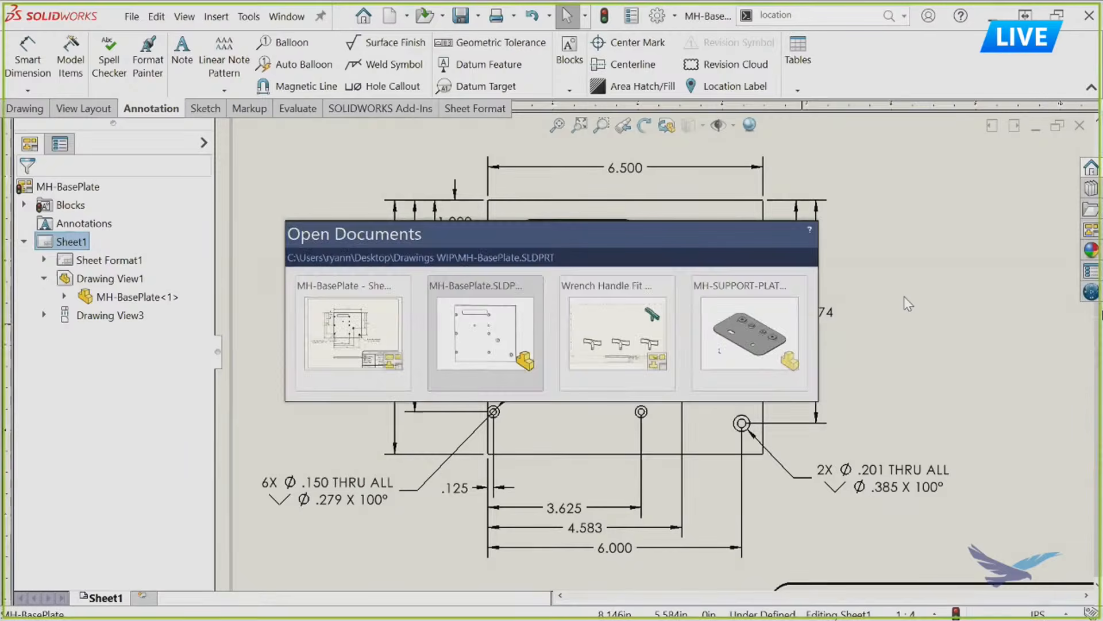
pyautogui.click(741, 316)
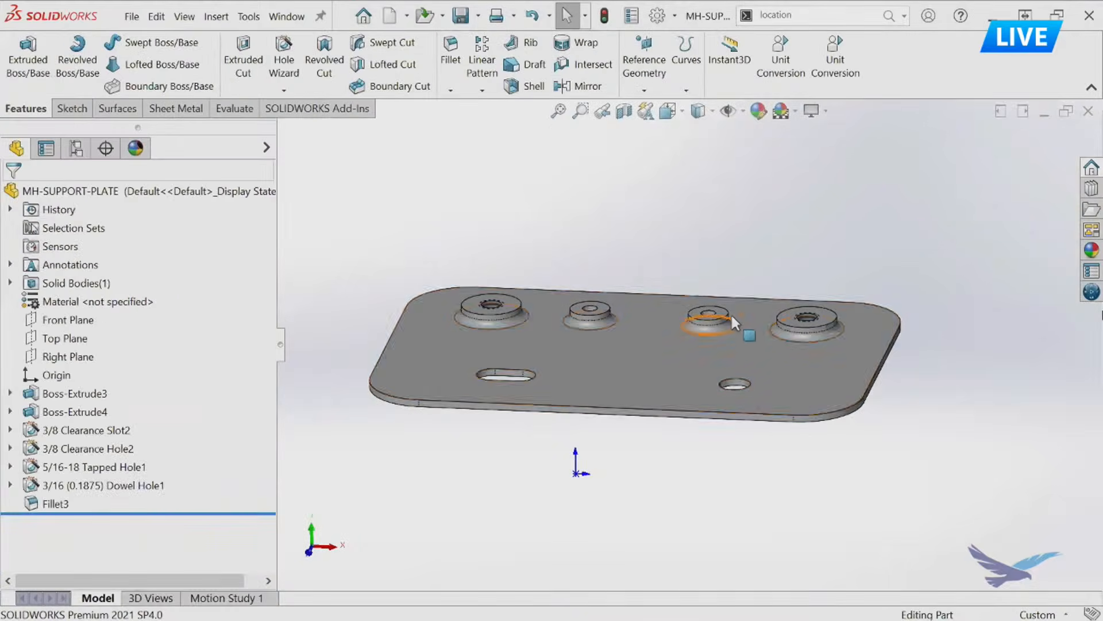
pyautogui.scroll(2, 740, 316)
pyautogui.moveTo(741, 311); pyautogui.dragTo(723, 438, button='middle')
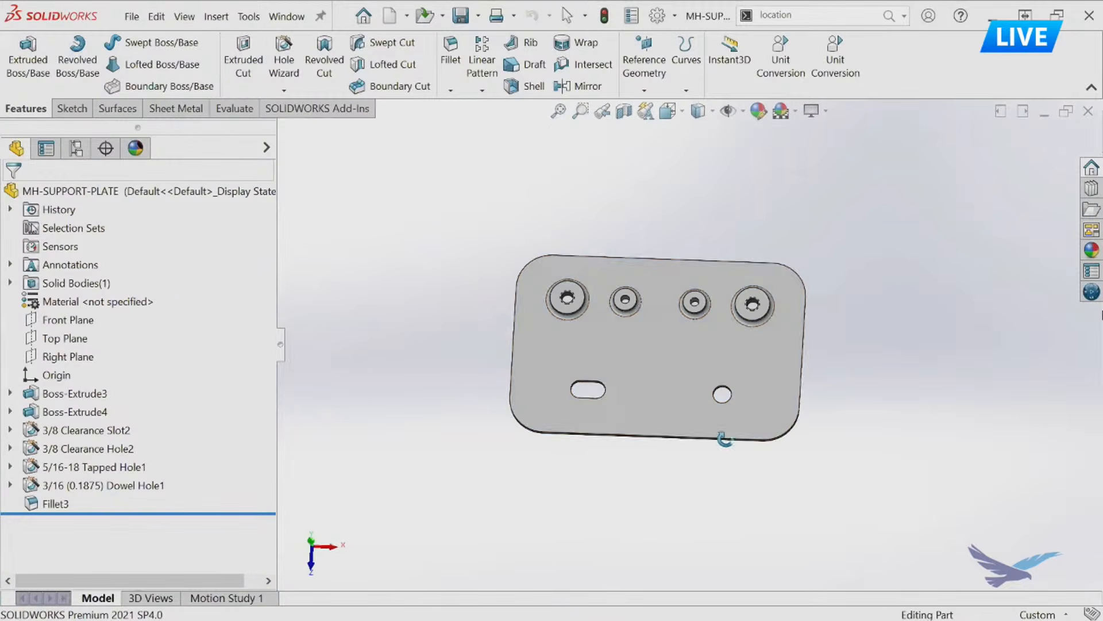
pyautogui.click(665, 364)
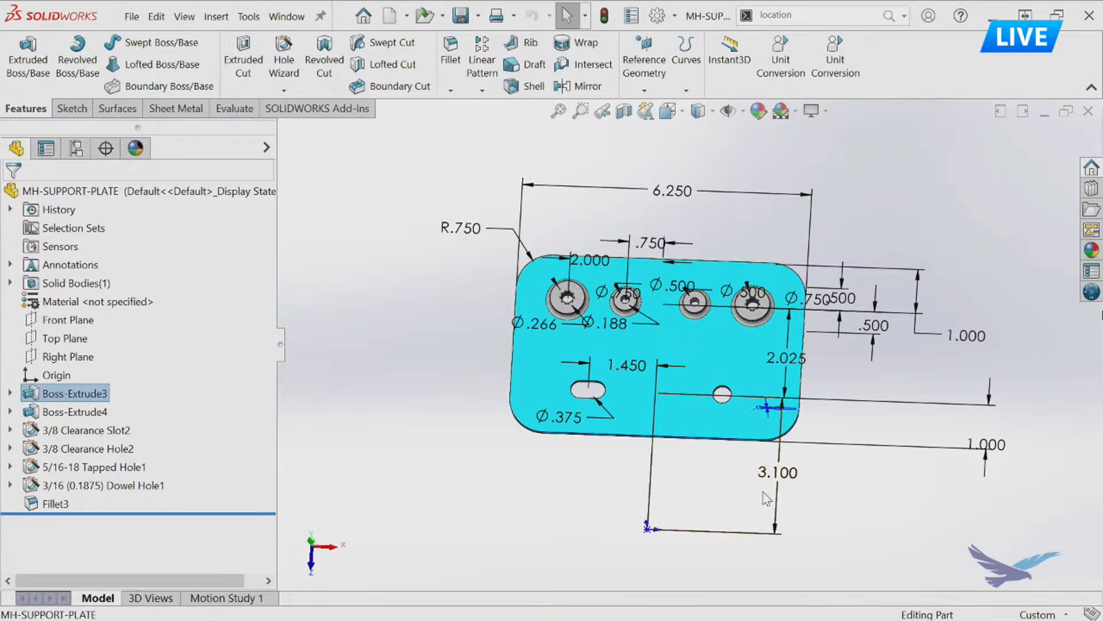
# Move the 3.100 dimension outside the support plate's right side and the lower 1.000 dimension closer to the plate.
pyautogui.moveTo(892, 483); pyautogui.dragTo(701, 397, button='middle')
pyautogui.moveTo(689, 442); pyautogui.dragTo(945, 451)
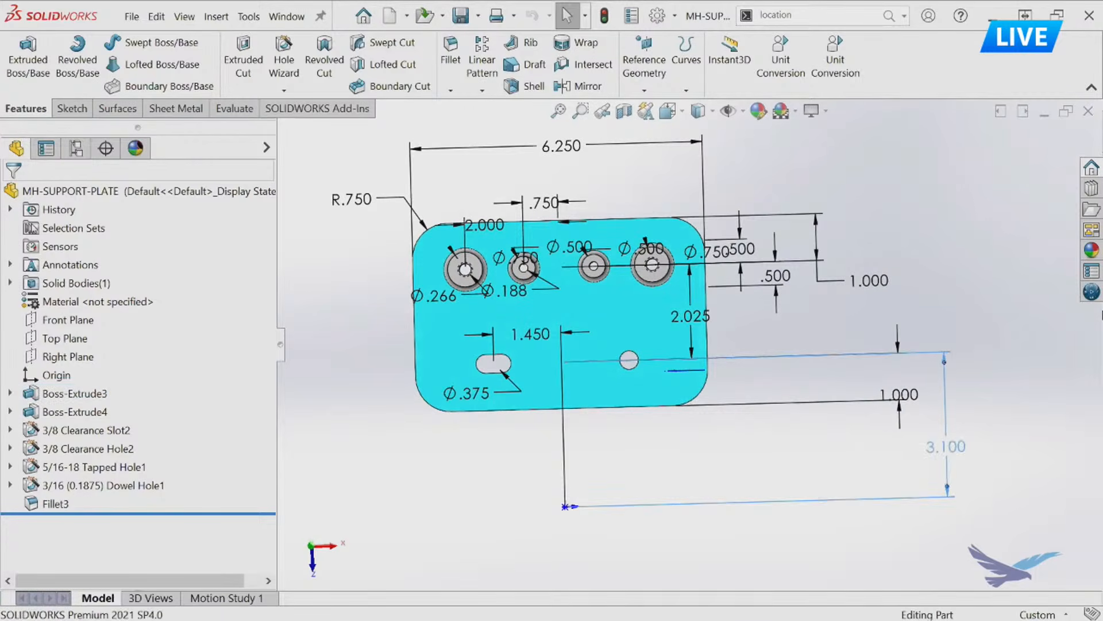
pyautogui.moveTo(884, 396); pyautogui.dragTo(748, 396)
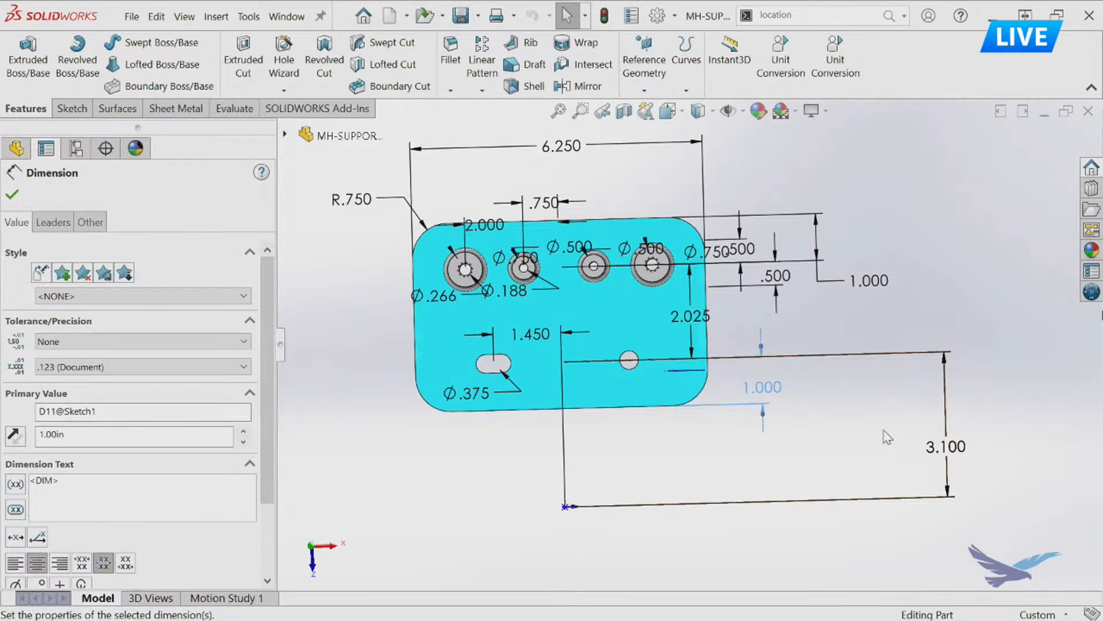
pyautogui.moveTo(945, 452)
pyautogui.mouseDown()
pyautogui.moveTo(892, 451)
pyautogui.moveTo(871, 438)
pyautogui.mouseUp()
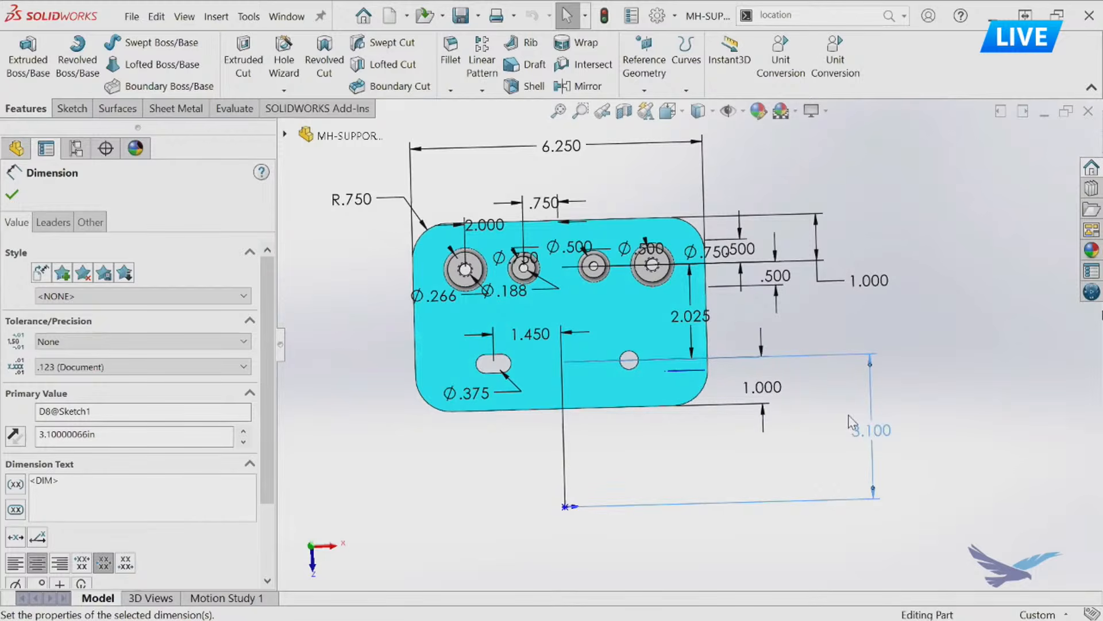
# Unmark the 3.100 dimension for drawing import and reselect the plate face to show its dimensions.
pyautogui.rightClick(897, 450)
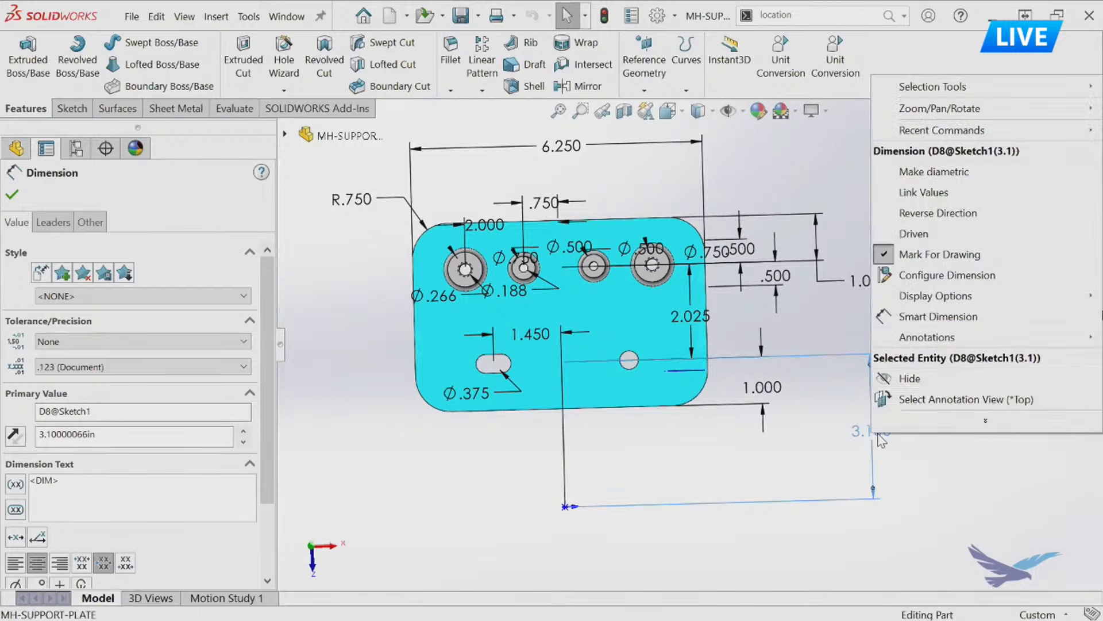
pyautogui.click(935, 260)
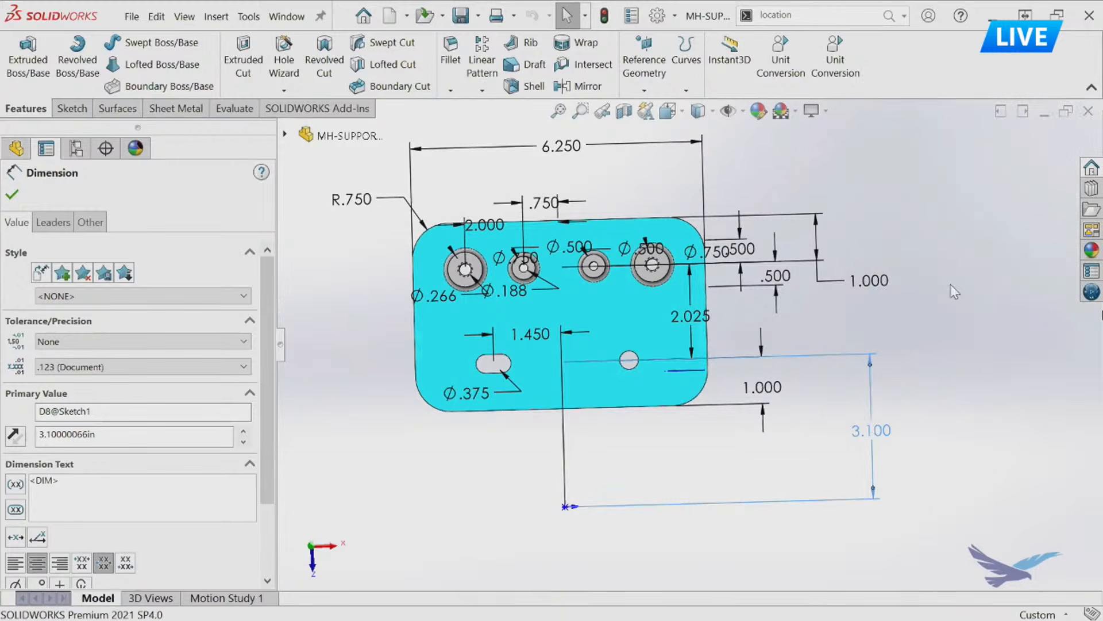
pyautogui.click(894, 332)
pyautogui.click(642, 314)
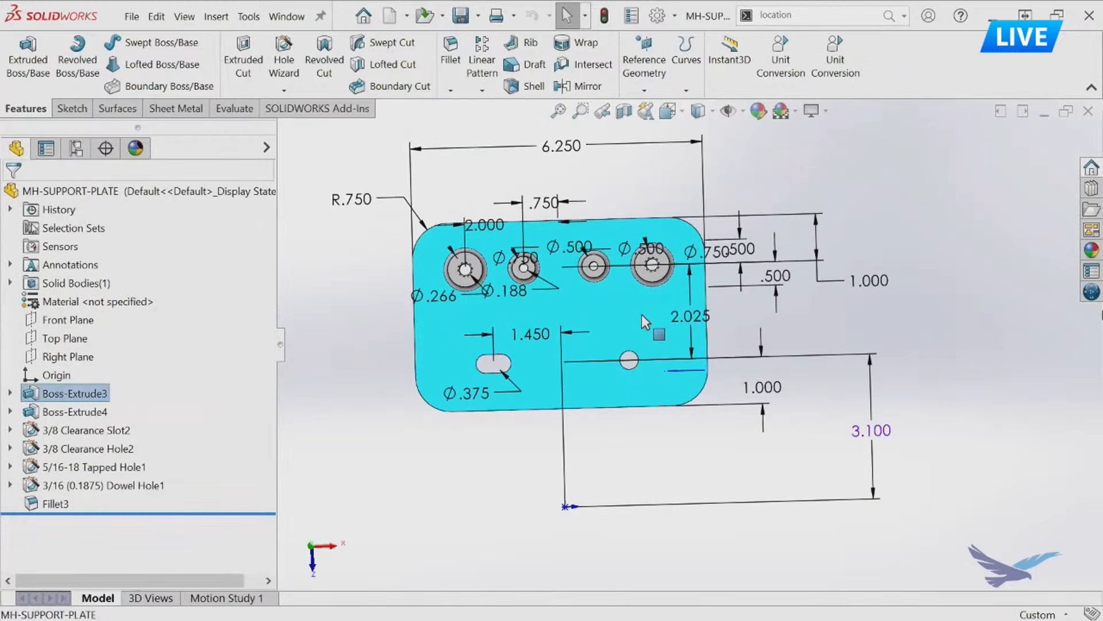
pyautogui.moveTo(898, 344)
pyautogui.mouseDown(button='middle')
pyautogui.moveTo(889, 363)
pyautogui.moveTo(908, 352)
pyautogui.moveTo(897, 338)
pyautogui.mouseUp(button='middle')
pyautogui.scroll(1, 897, 338)
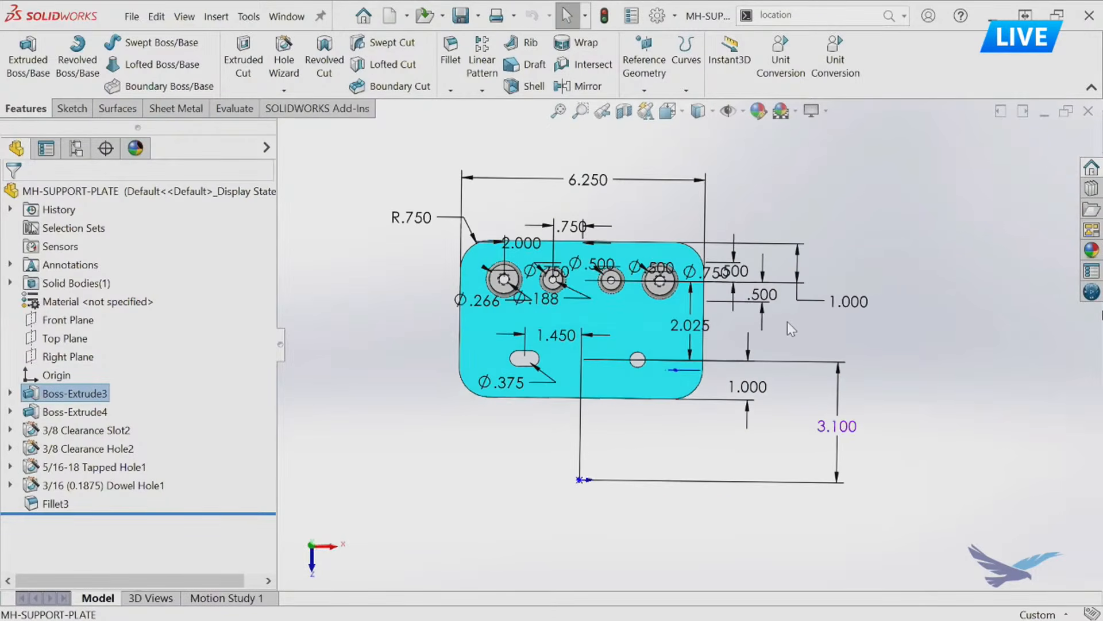
pyautogui.scroll(-1, 795, 328)
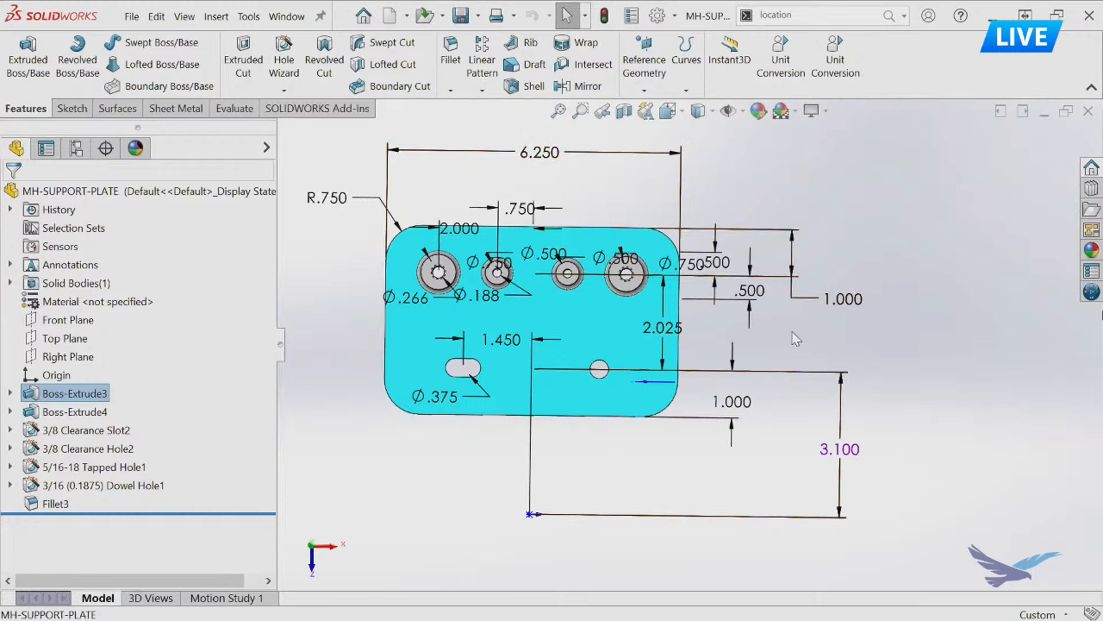
# Give the plate's 6.250 overall width dimension a symmetric tolerance of ±.02.
pyautogui.keyDown('ctrl'); pyautogui.moveTo(649, 329); pyautogui.dragTo(731, 350, button='middle'); pyautogui.keyUp('ctrl')
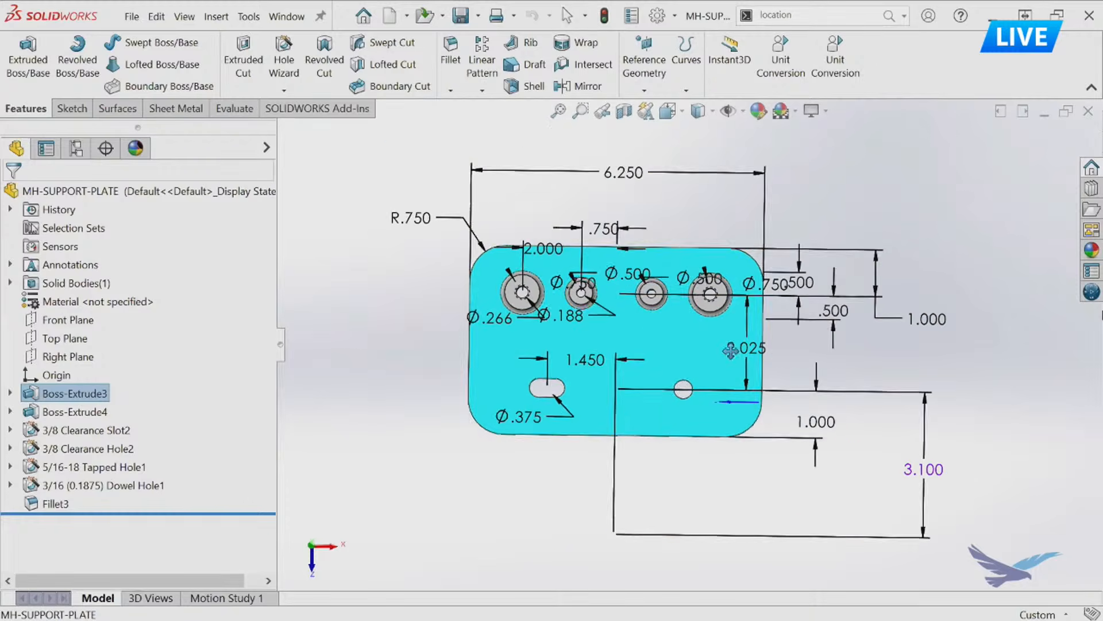
pyautogui.click(635, 175)
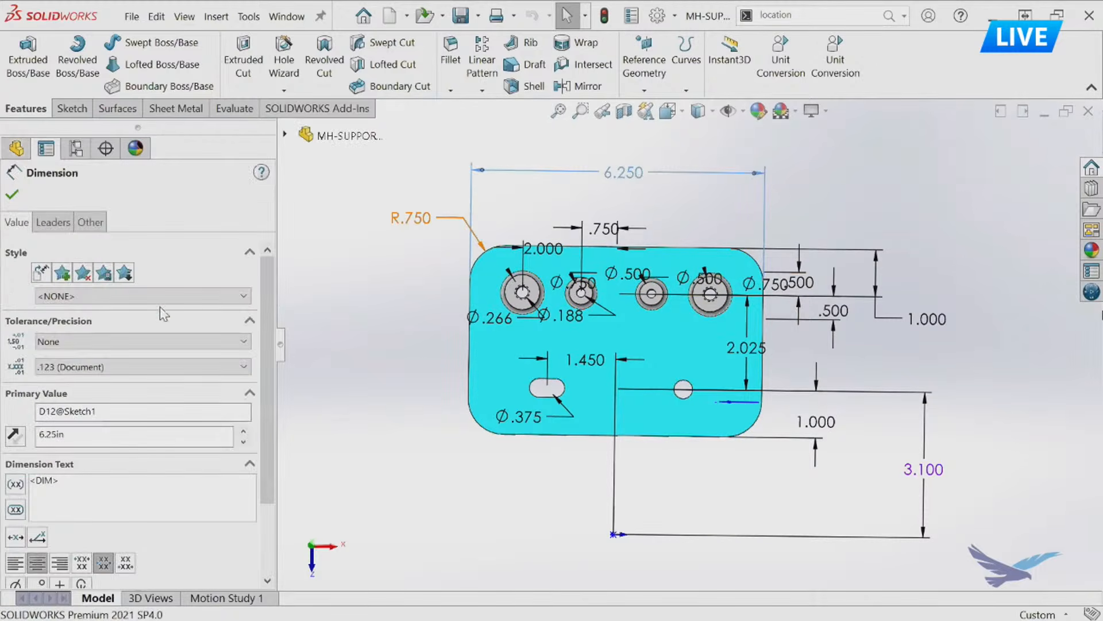
pyautogui.click(108, 344)
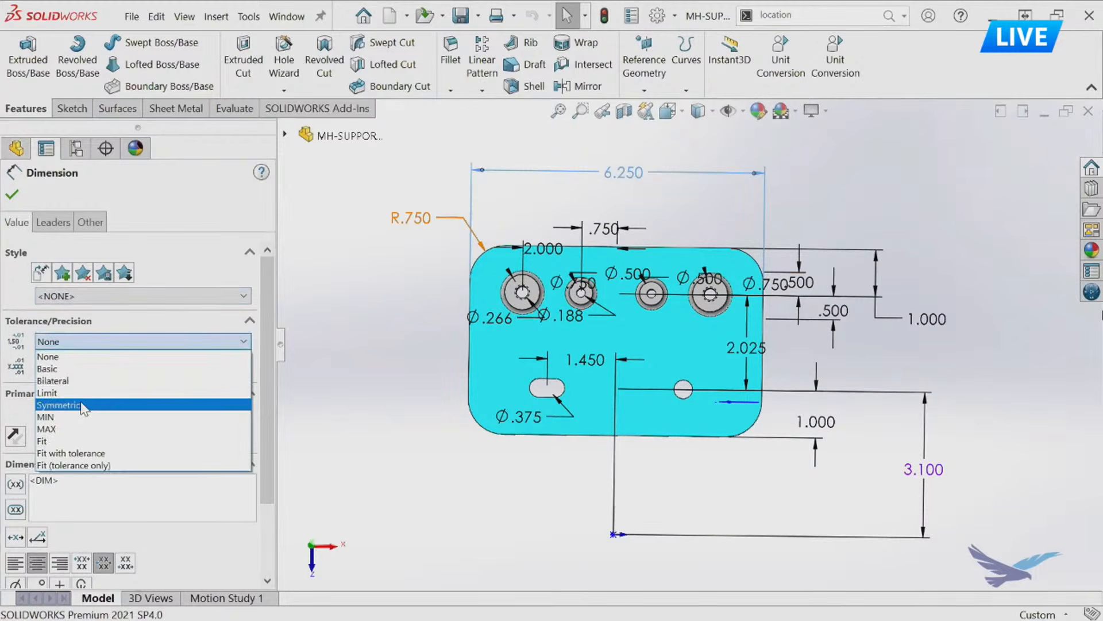
pyautogui.click(81, 396)
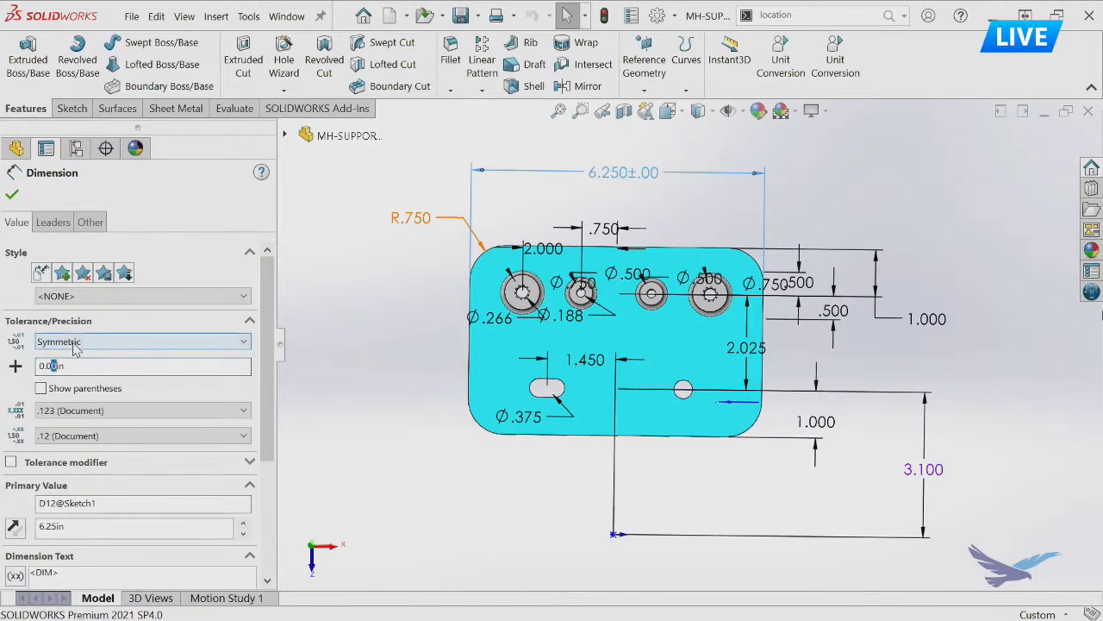
pyautogui.click(336, 291)
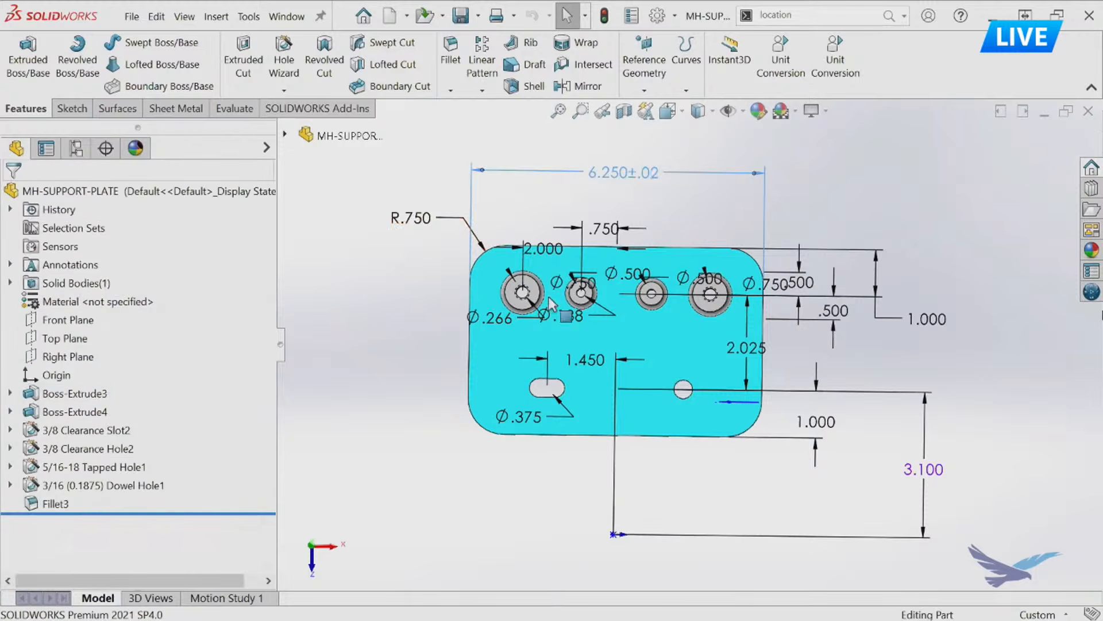
# Show the support plate's feature dimensions in the Top view orientation.
pyautogui.click(627, 286)
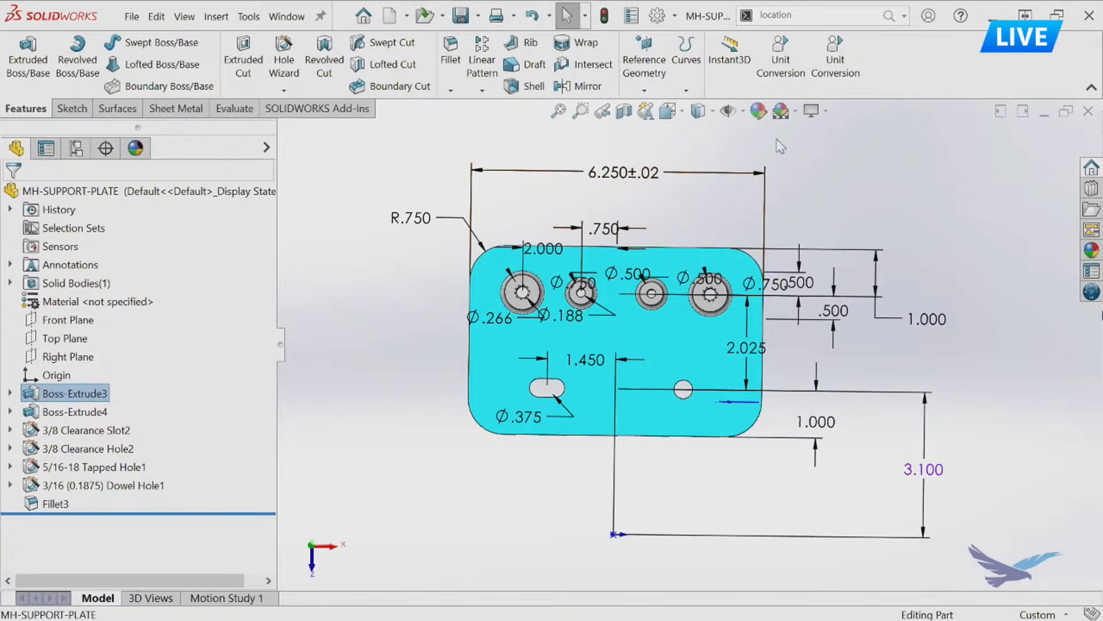
pyautogui.press('space')
pyautogui.click(875, 252)
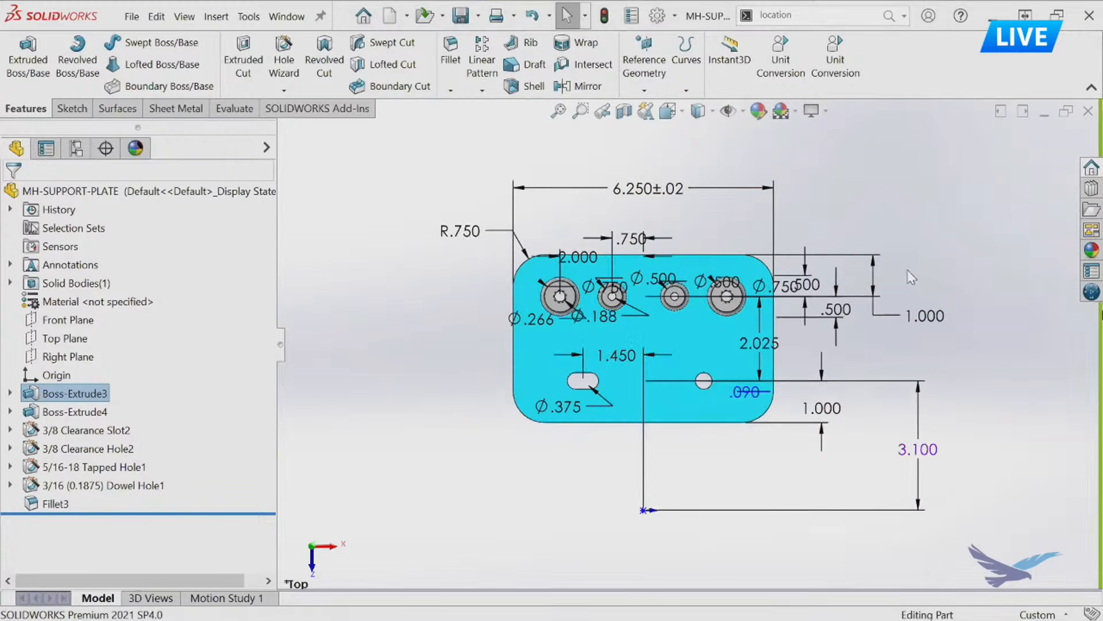
pyautogui.scroll(-1, 929, 295)
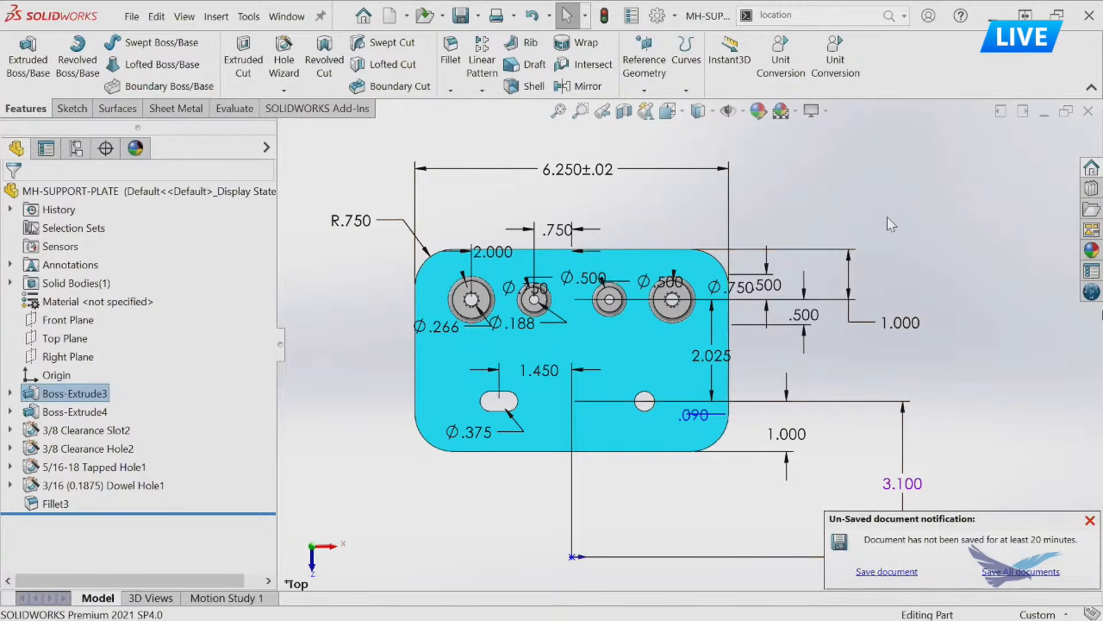
pyautogui.keyDown('ctrl'); pyautogui.moveTo(972, 319); pyautogui.dragTo(944, 311, button='middle'); pyautogui.keyUp('ctrl')
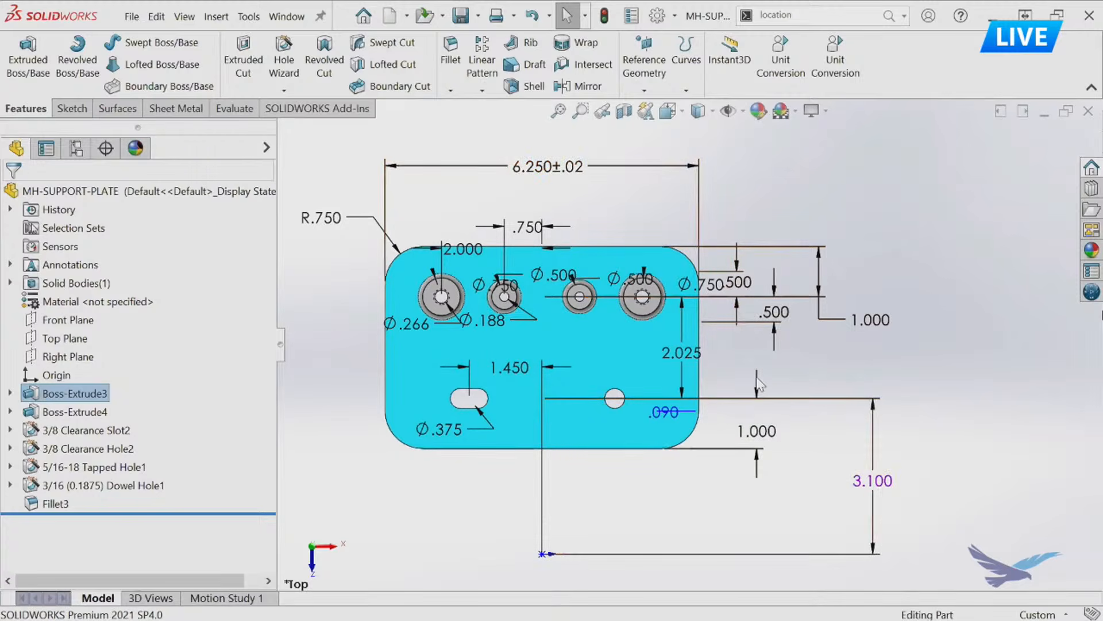
# Switch from the support plate part to the MH-BasePlate drawing and bring the dimensioned plate view into sight.
pyautogui.click(876, 198)
pyautogui.hotkey('ctrl', 'Tab')
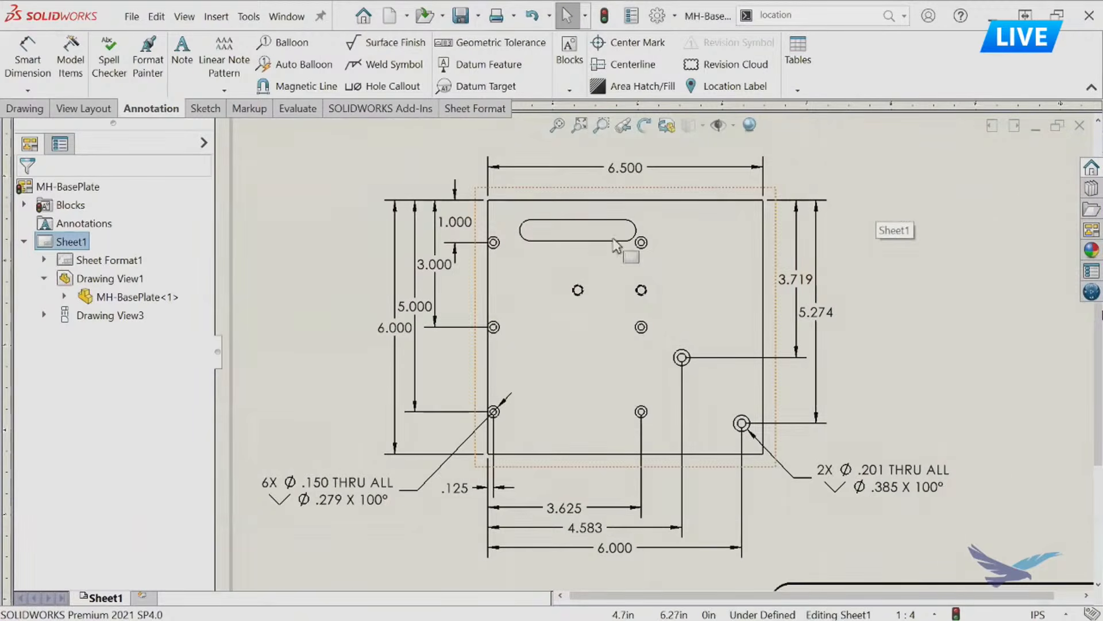
pyautogui.moveTo(540, 265)
pyautogui.mouseDown(button='middle')
pyautogui.moveTo(500, 313)
pyautogui.moveTo(495, 347)
pyautogui.mouseUp(button='middle')
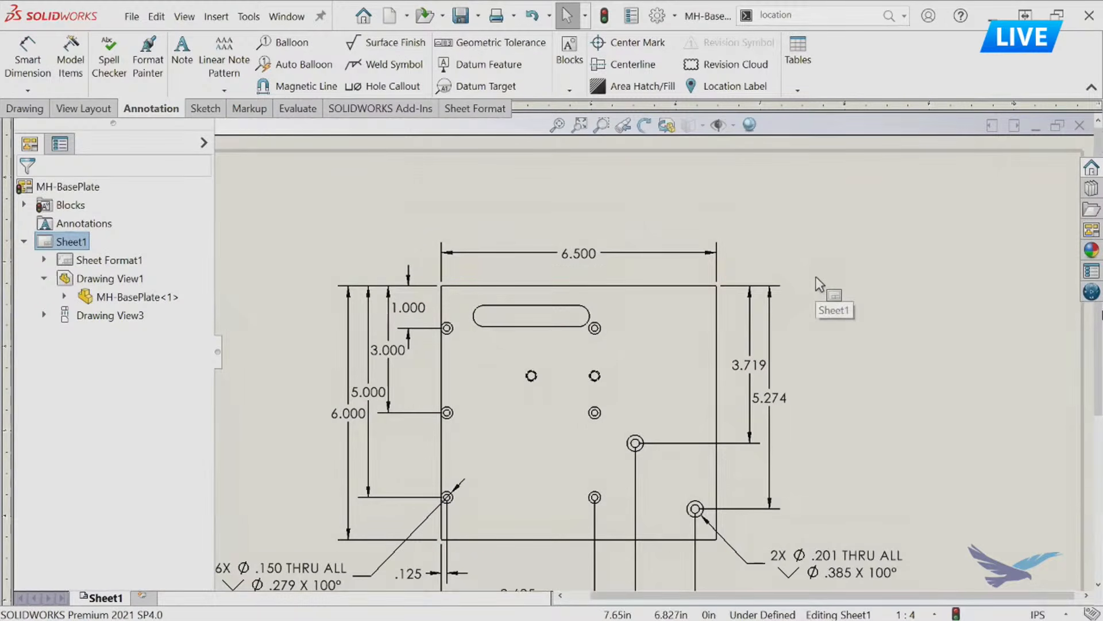
# Set the base plate's overall width to 7.5 in through its imported dimension in the drawing view.
pyautogui.click(594, 253)
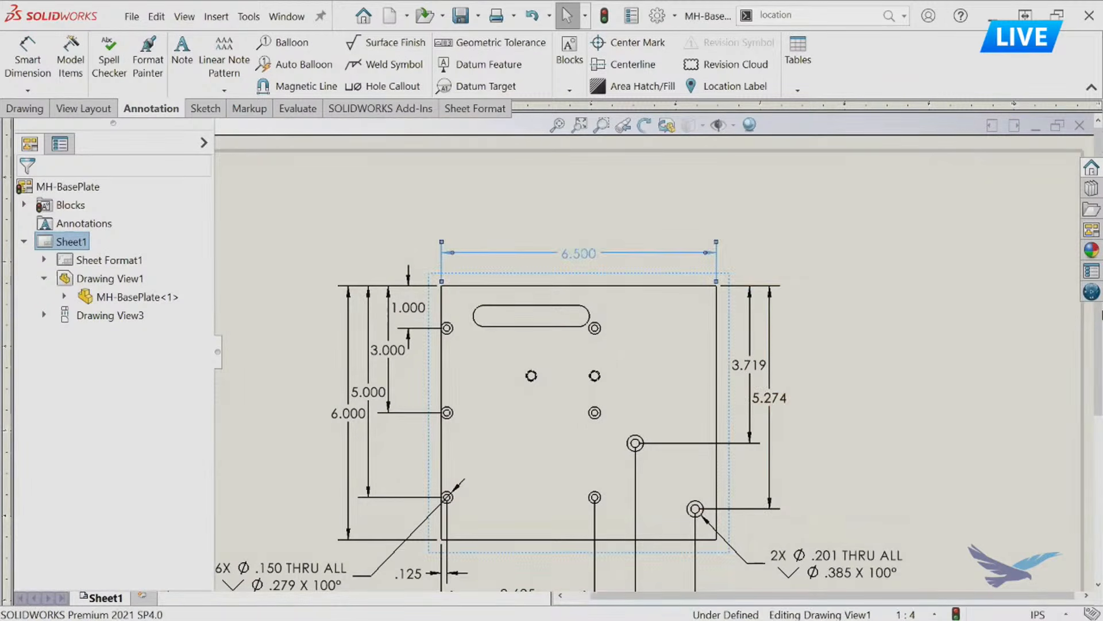
pyautogui.doubleClick(581, 253)
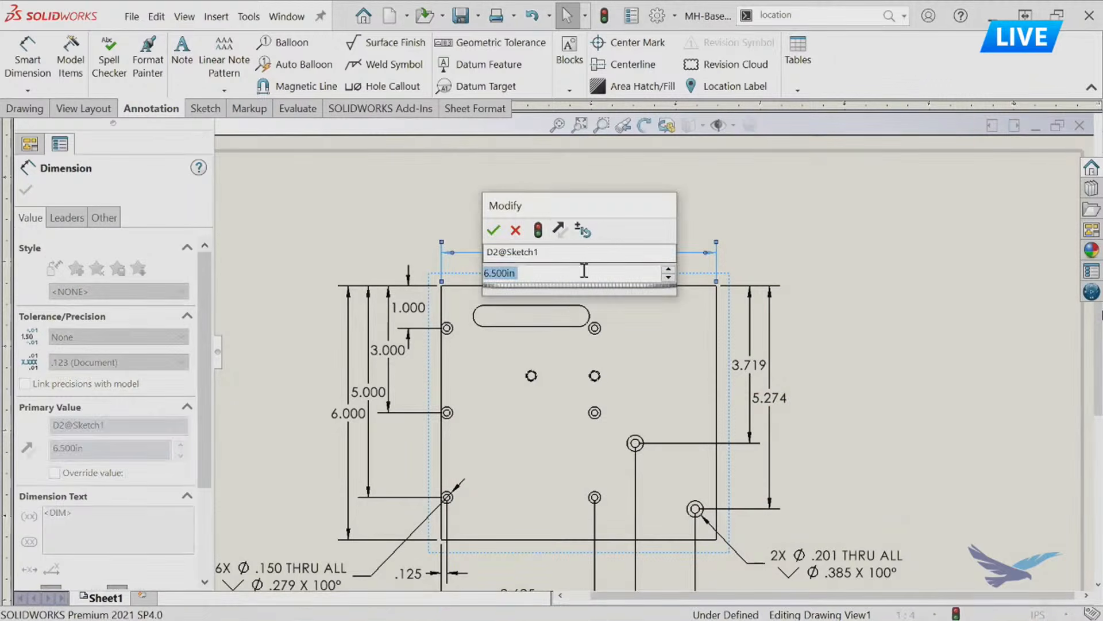
pyautogui.moveTo(580, 210); pyautogui.dragTo(873, 204)
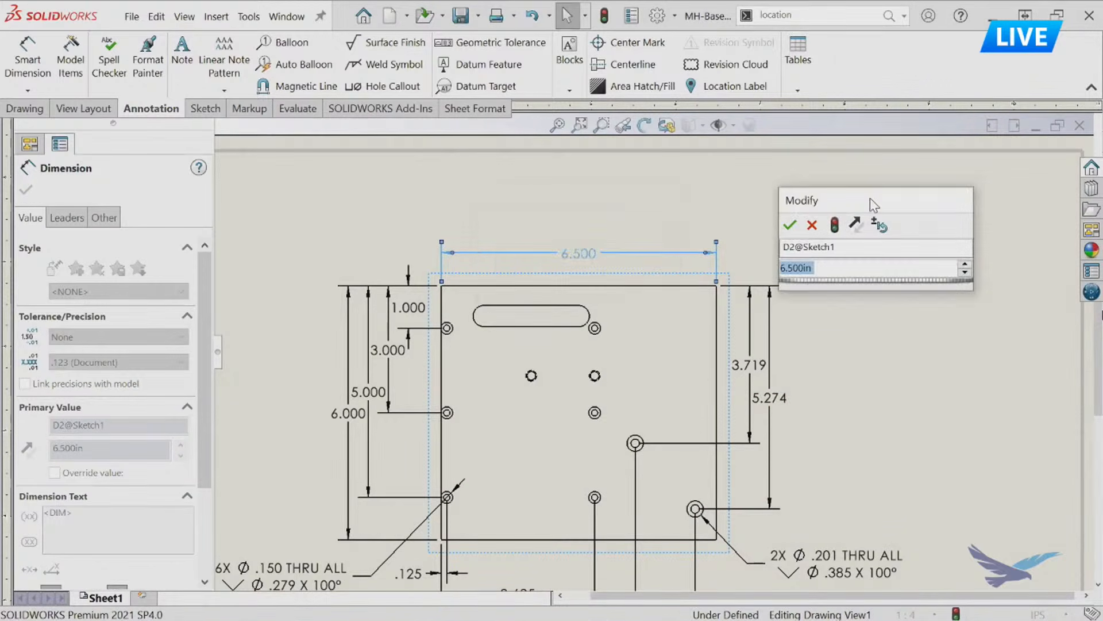
pyautogui.press('Return')
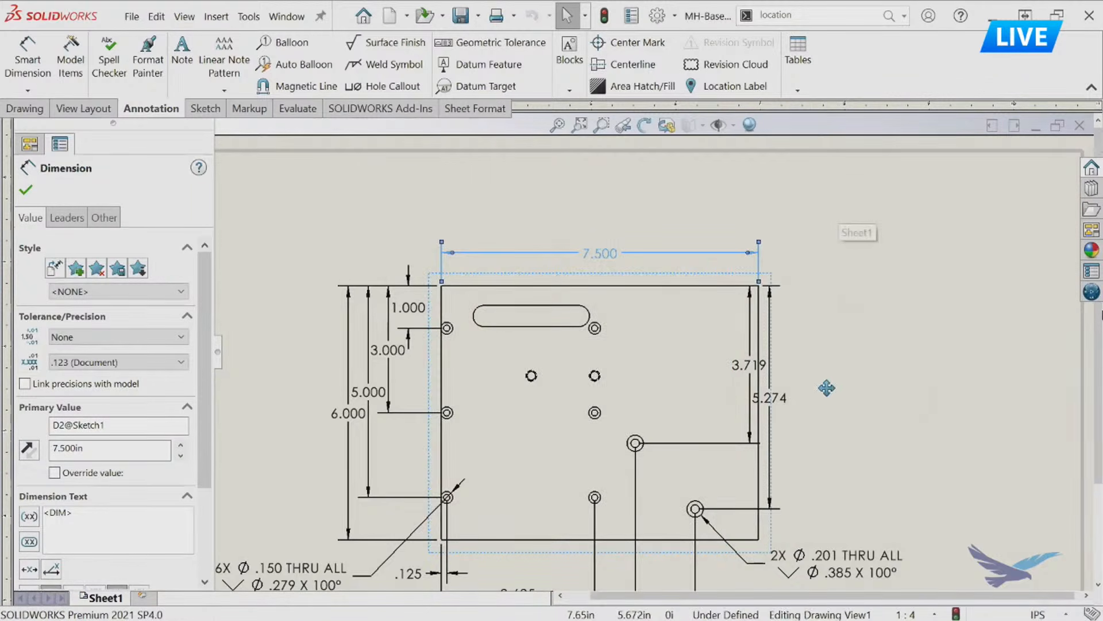
# Move the 5.274 and 3.719 hole location dimensions outward so both clear the widened plate's right edge.
pyautogui.moveTo(814, 374); pyautogui.dragTo(767, 353, button='middle')
pyautogui.moveTo(726, 376); pyautogui.dragTo(778, 377)
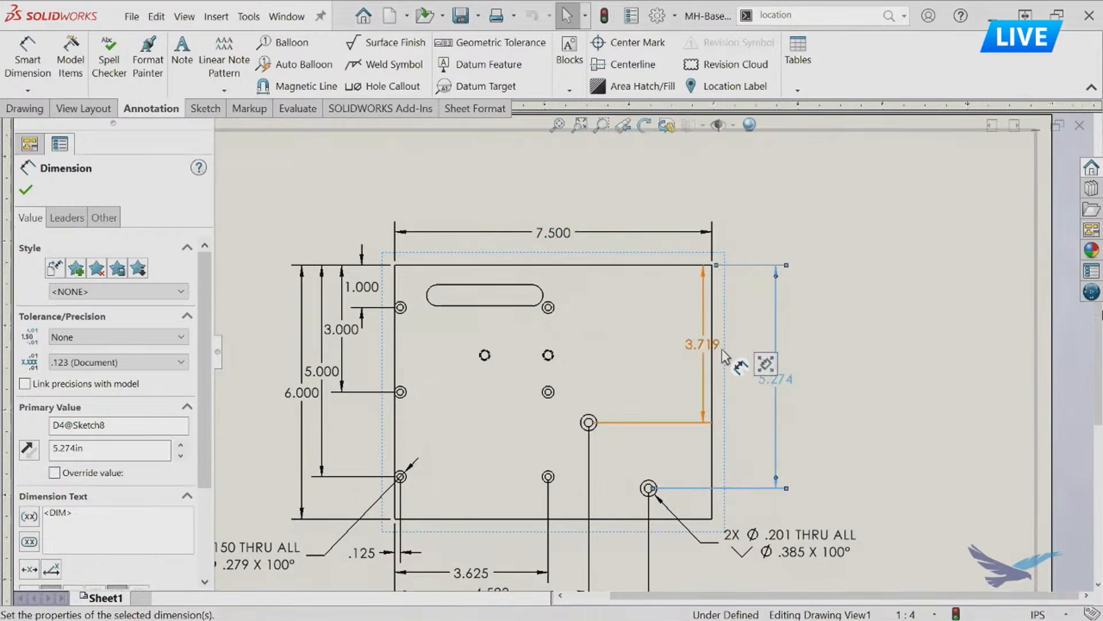
pyautogui.moveTo(726, 355)
pyautogui.mouseDown()
pyautogui.moveTo(753, 361)
pyautogui.moveTo(747, 351)
pyautogui.mouseUp()
pyautogui.click(574, 197)
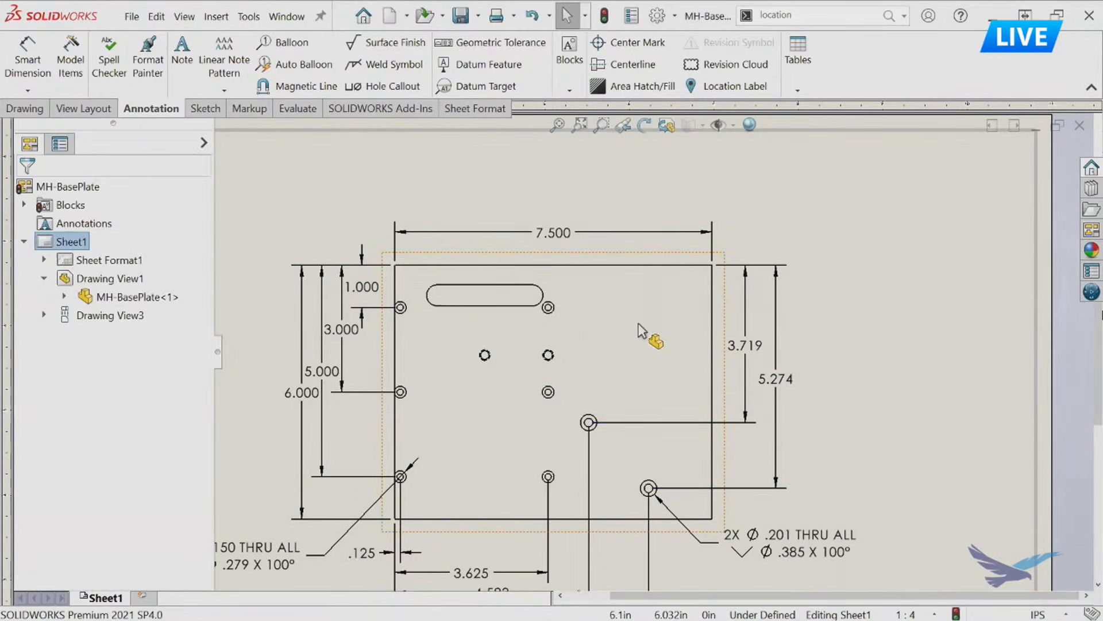
# Set the base plate's overall width dimension to 6.5 in.
pyautogui.click(570, 240)
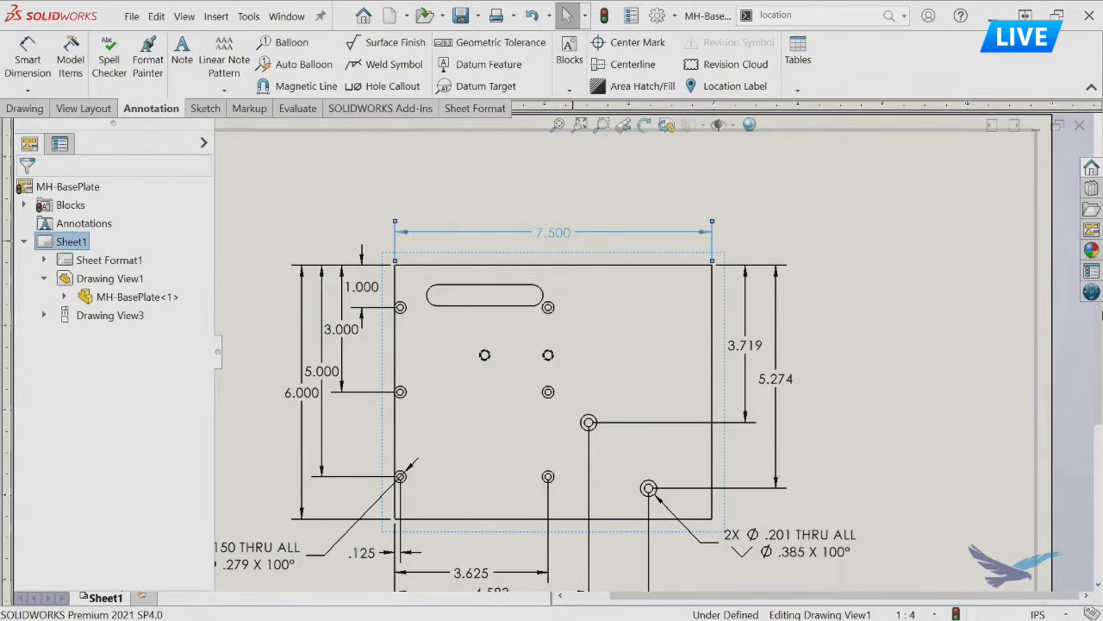
pyautogui.doubleClick(566, 232)
pyautogui.write('6.5')
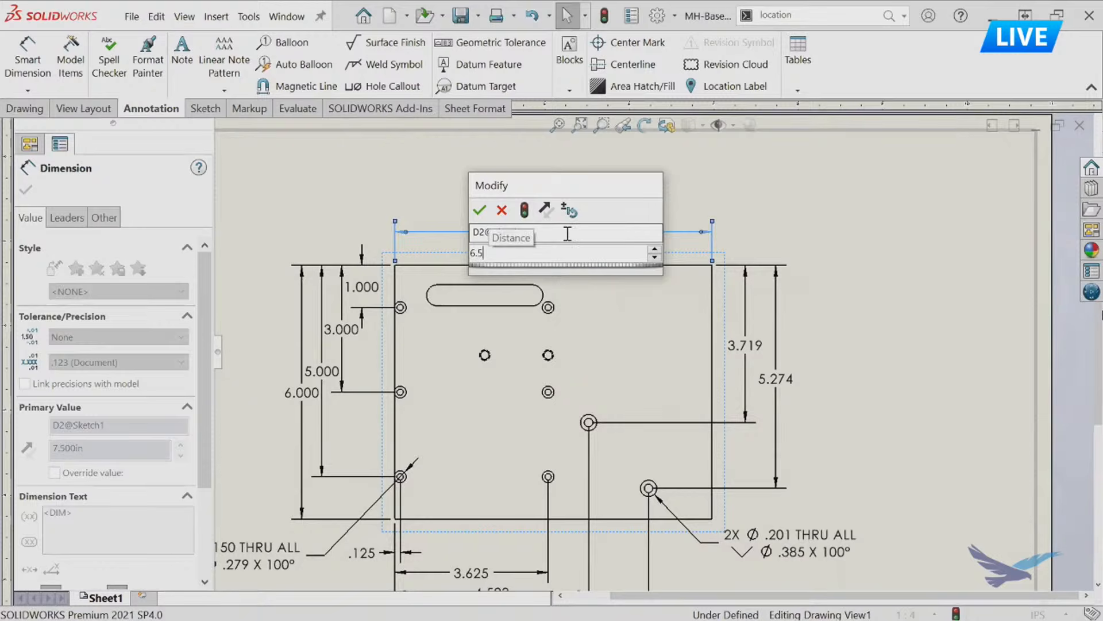
pyautogui.press('Return')
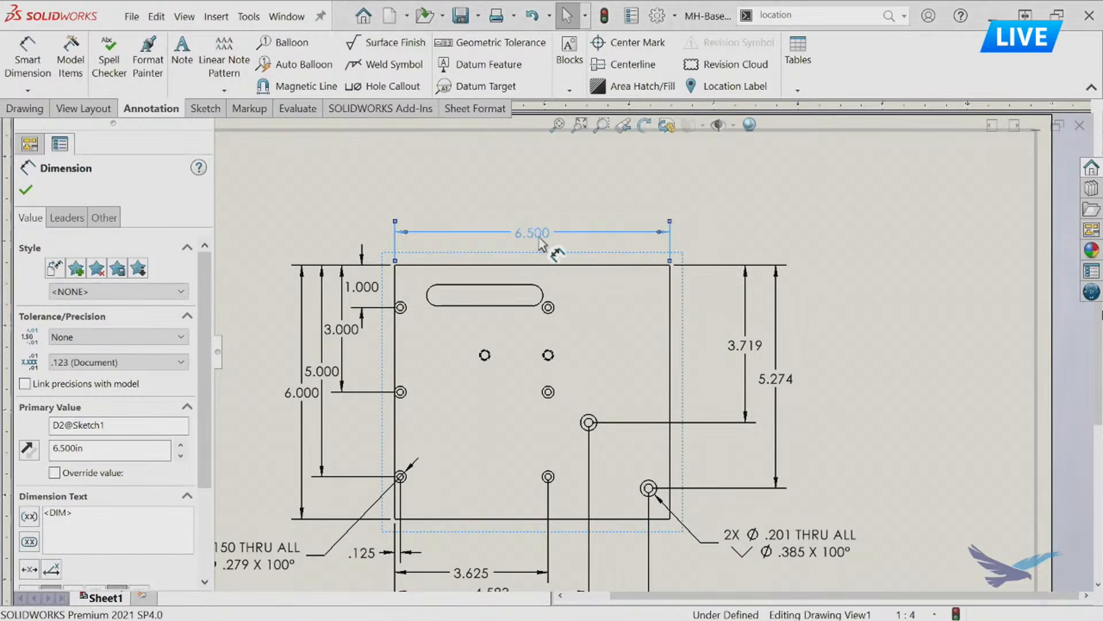
# Move the 3.719 and 5.274 hole location dimensions back closer to the plate's right edge.
pyautogui.moveTo(750, 351); pyautogui.dragTo(724, 348)
pyautogui.moveTo(776, 381); pyautogui.dragTo(758, 384)
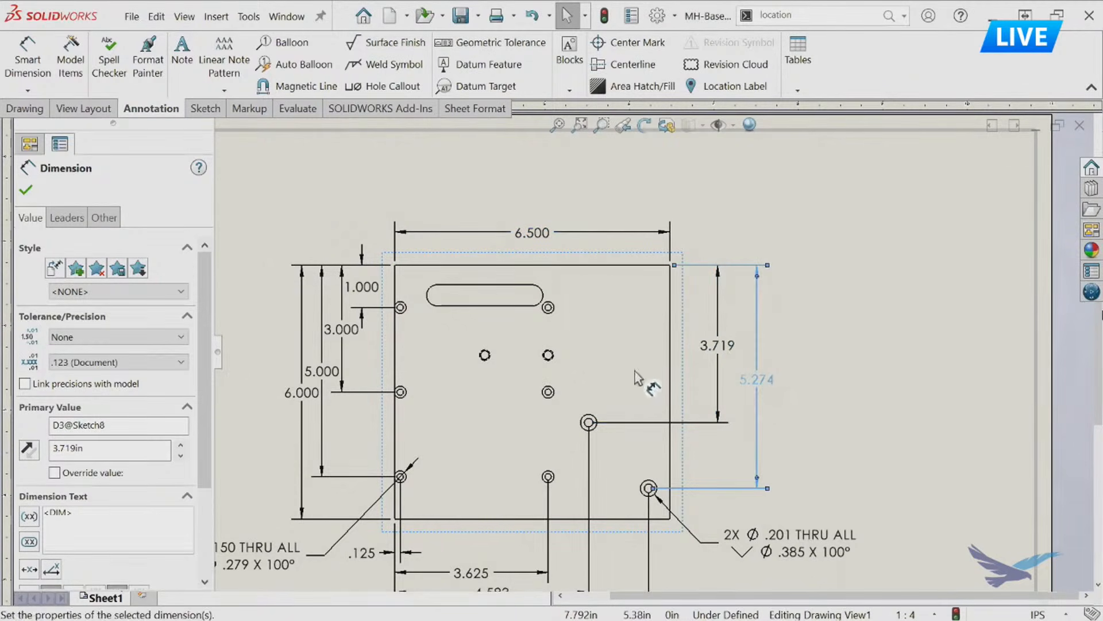
pyautogui.click(545, 180)
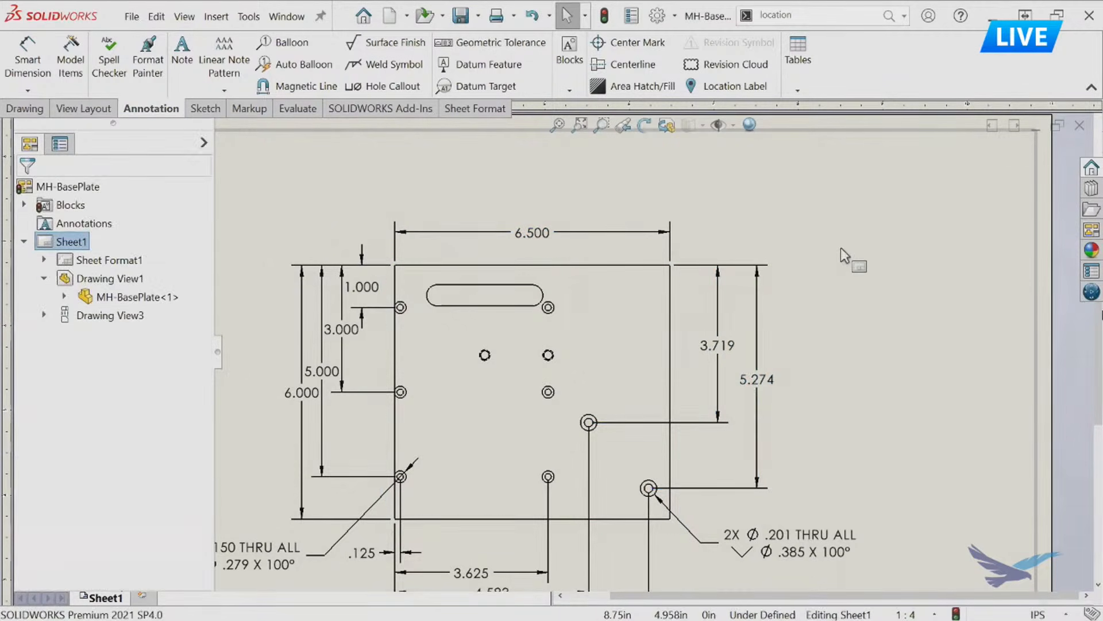
# Add a second overall width dimension to the plate's top edge with Smart Dimension, placed above the imported width dimension.
pyautogui.press('d')
pyautogui.click(629, 266)
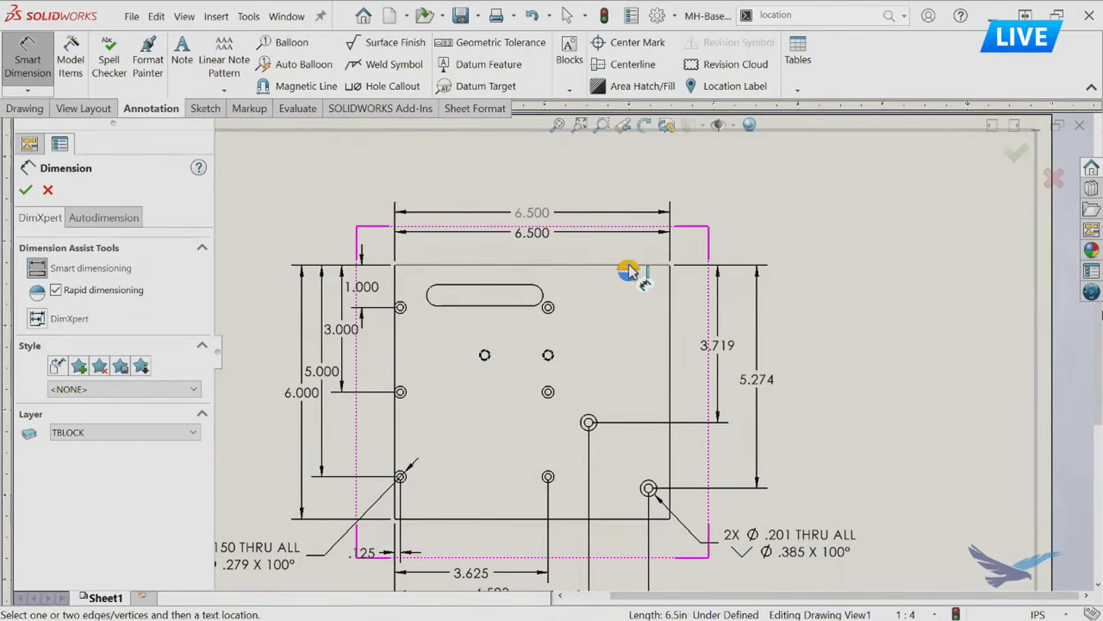
pyautogui.click(540, 216)
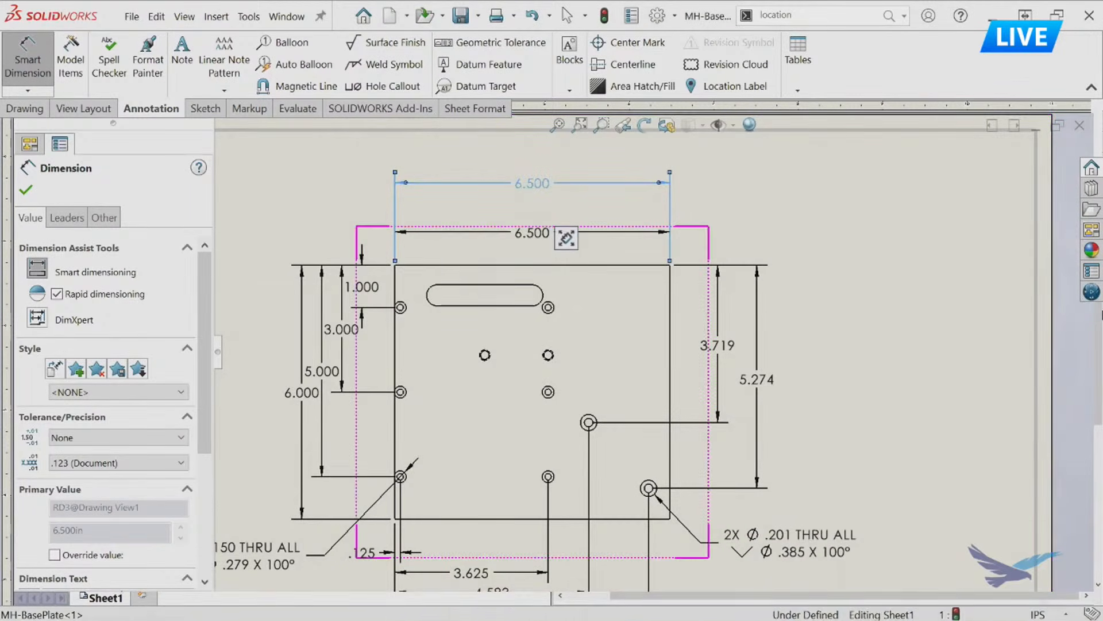
pyautogui.press('ctrl')
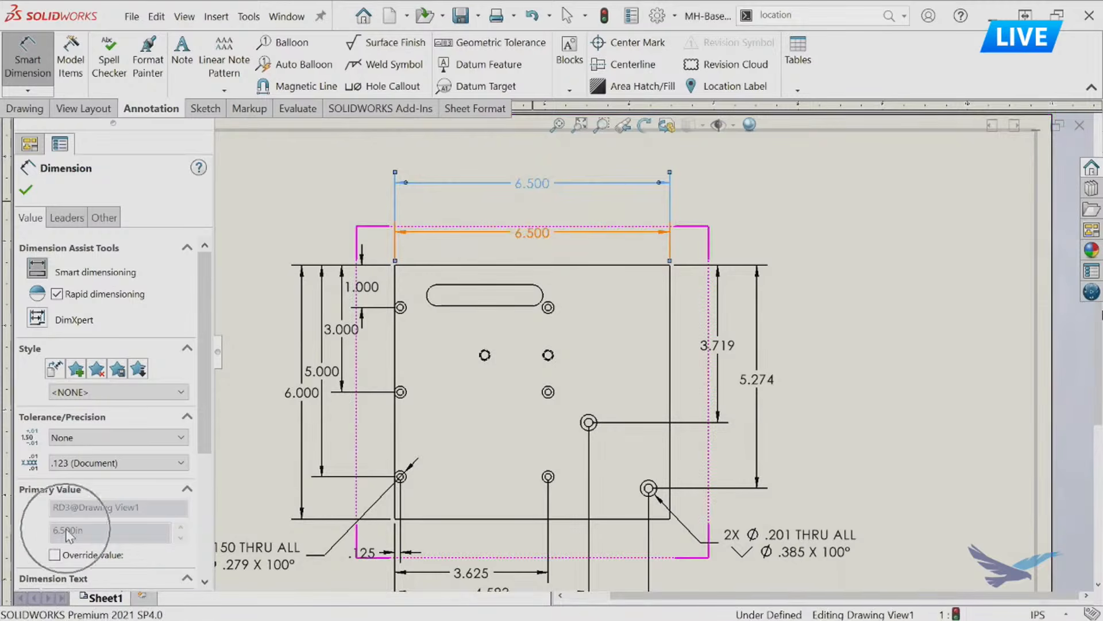
# Set the imported overall width dimension, the lower of the two above the plate, to 7 in.
pyautogui.click(549, 237)
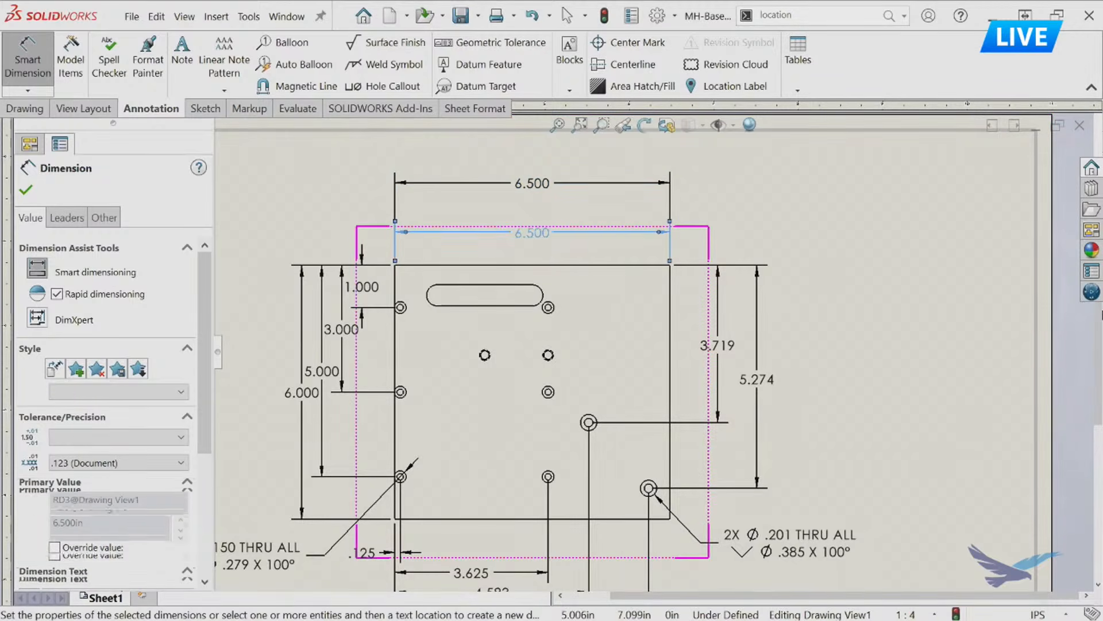
pyautogui.doubleClick(547, 234)
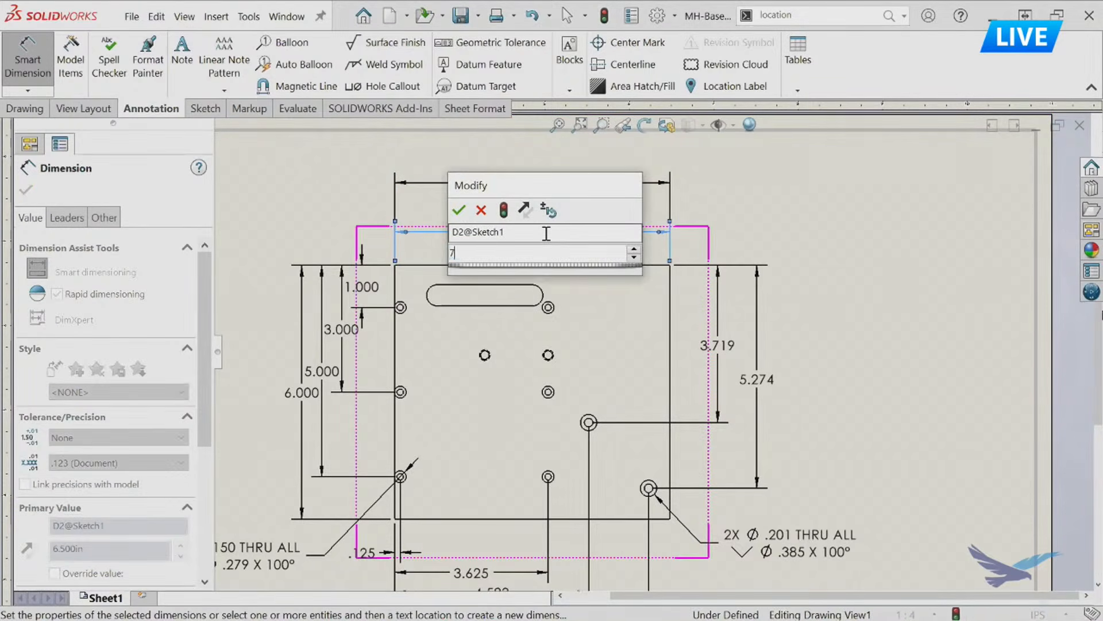
pyautogui.write('7')
pyautogui.press('Return')
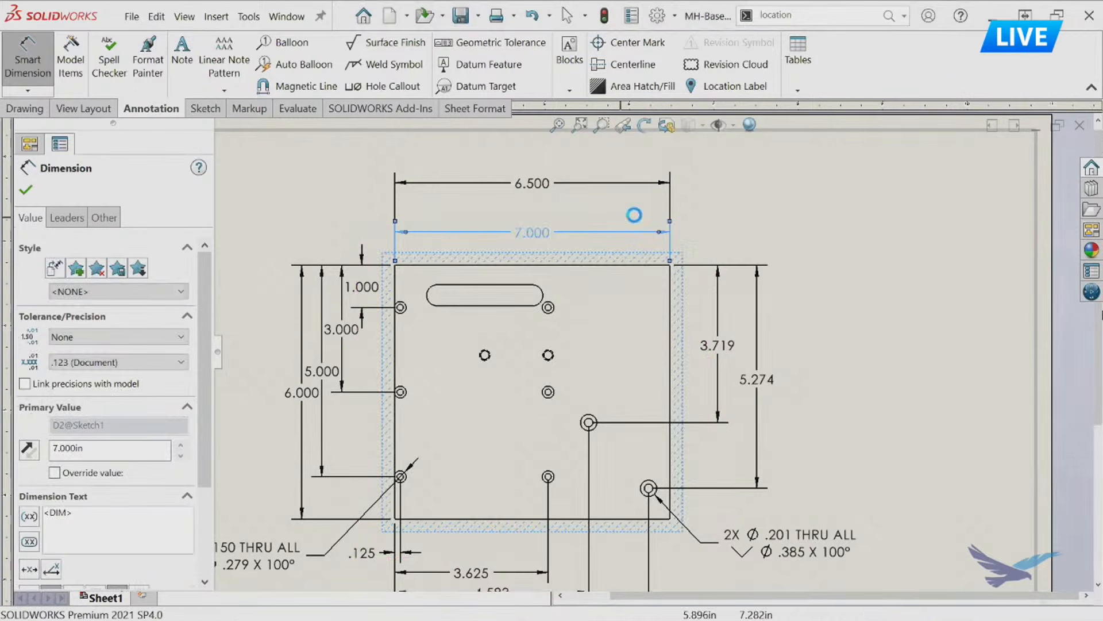
pyautogui.click(847, 220)
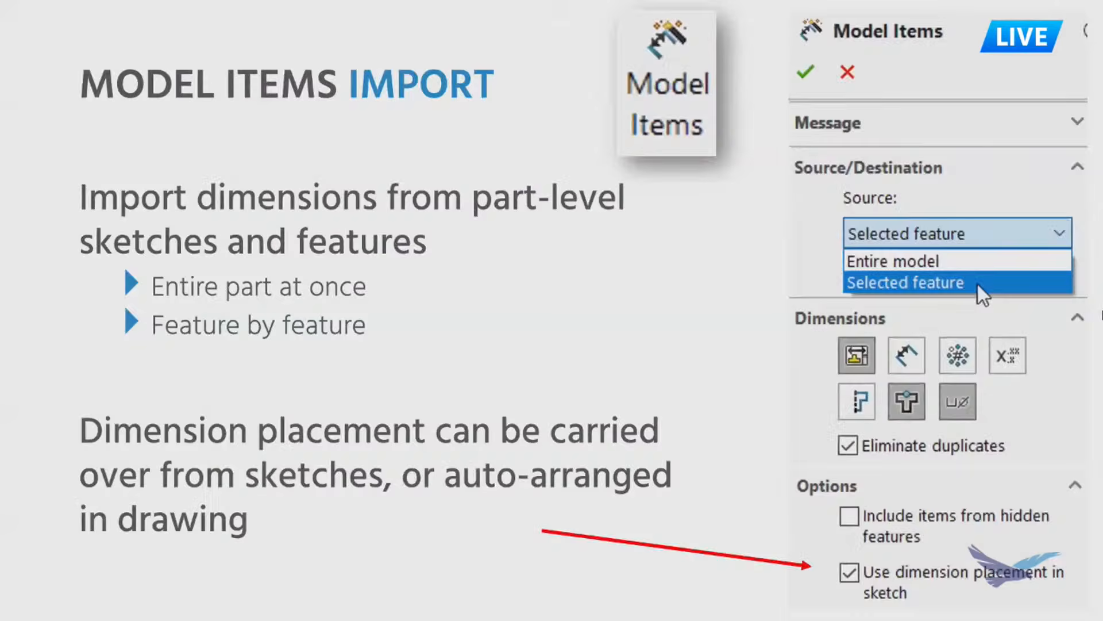
pyautogui.click(620, 235)
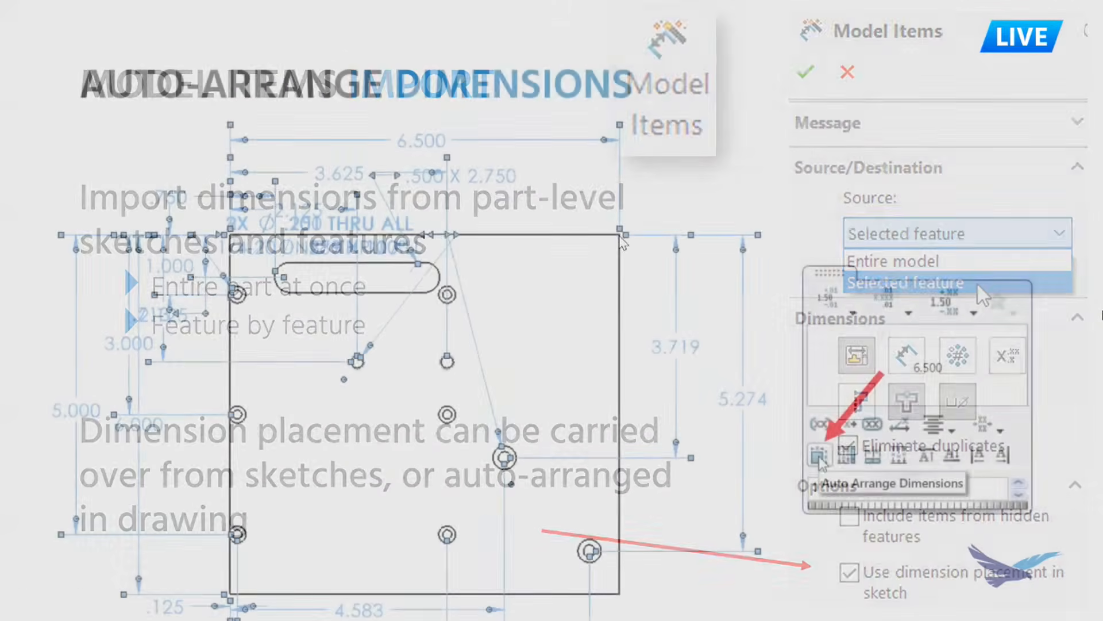
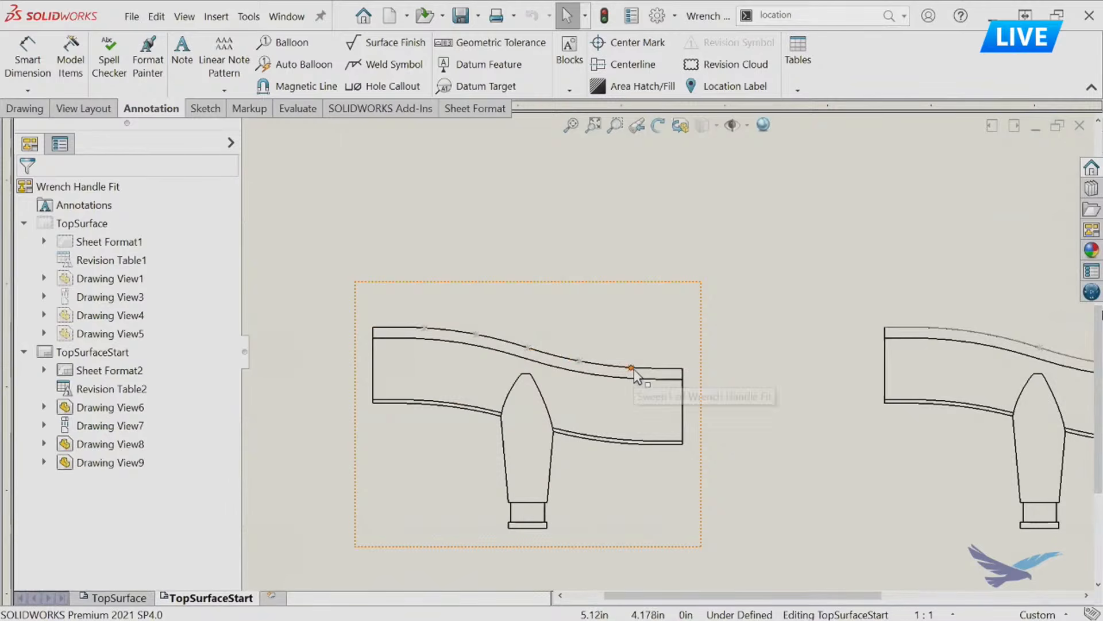
# Replace the rightmost point on the handle's top curve with a new sketch point placed slightly farther left on the curve.
pyautogui.click(632, 369)
pyautogui.press('Delete')
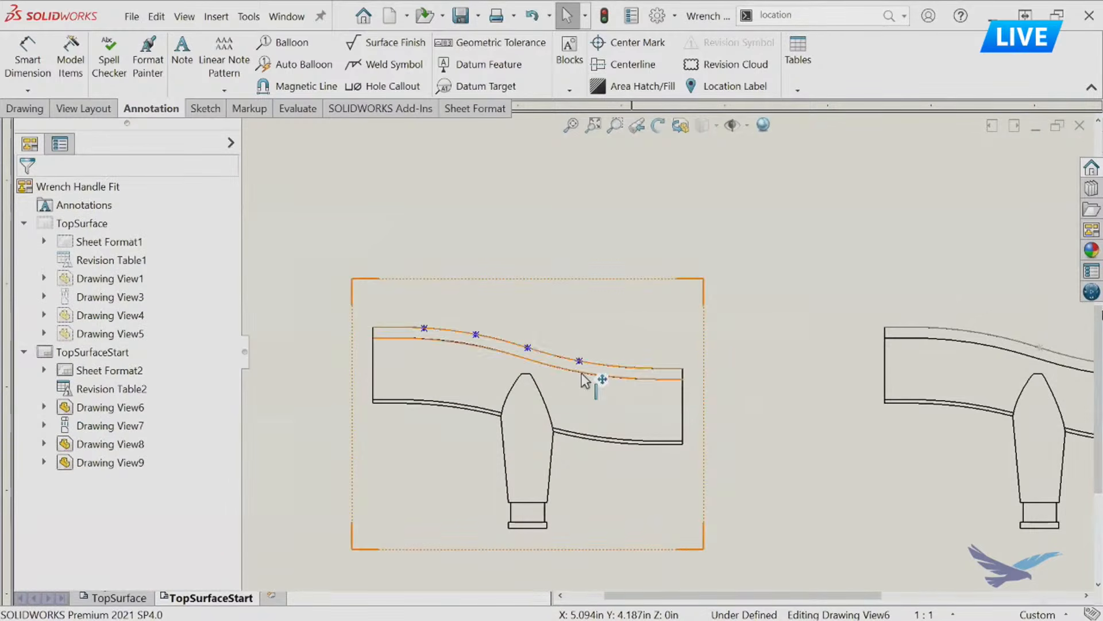
pyautogui.click(202, 108)
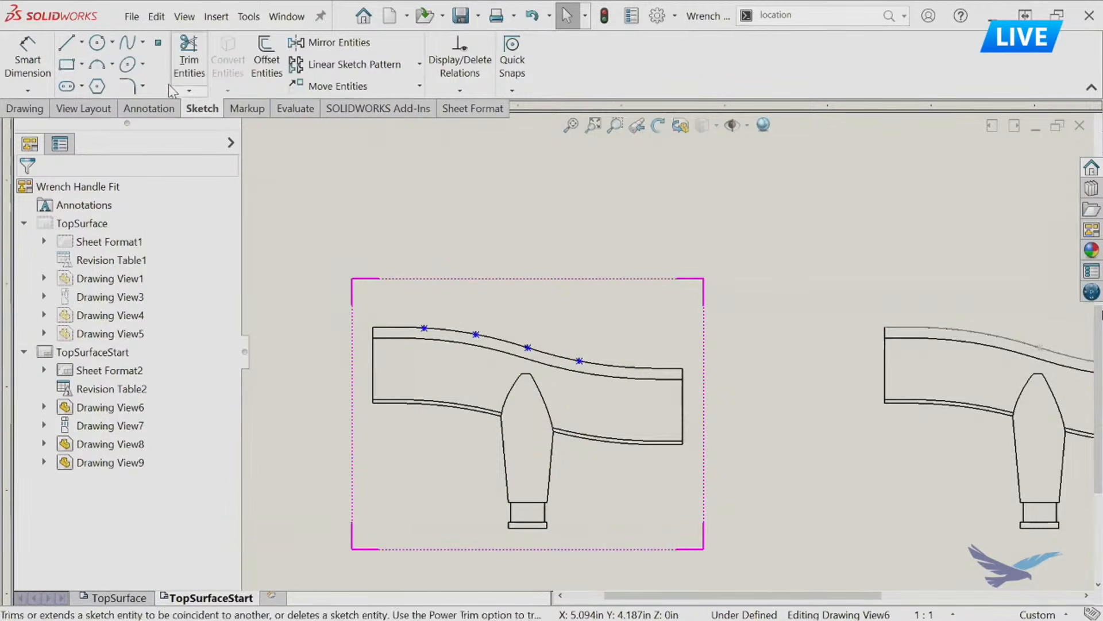
pyautogui.click(158, 45)
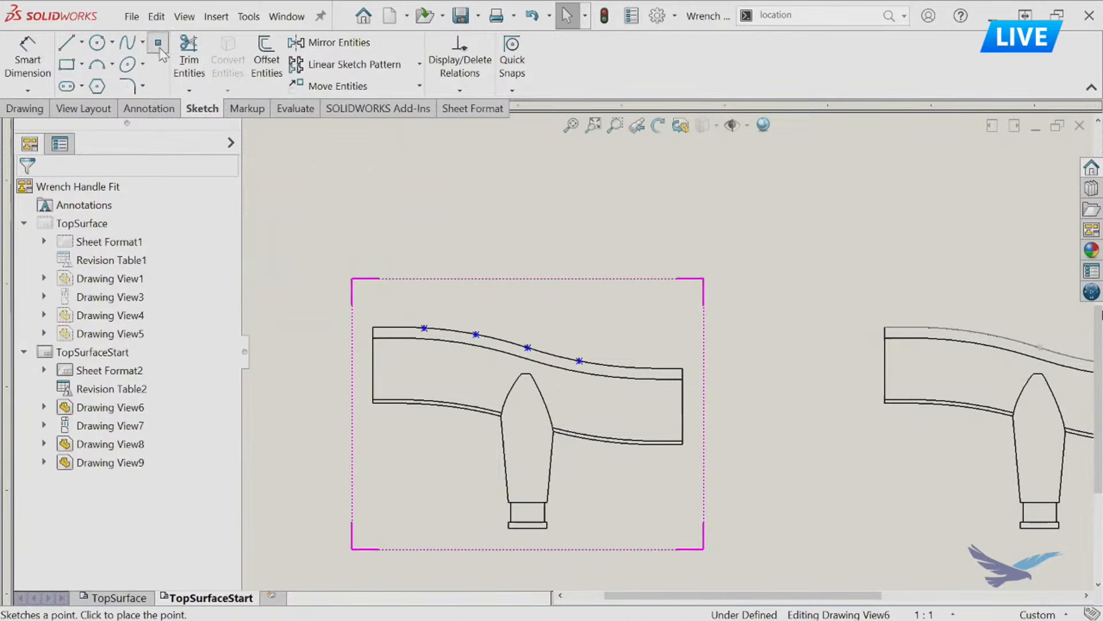
pyautogui.click(621, 367)
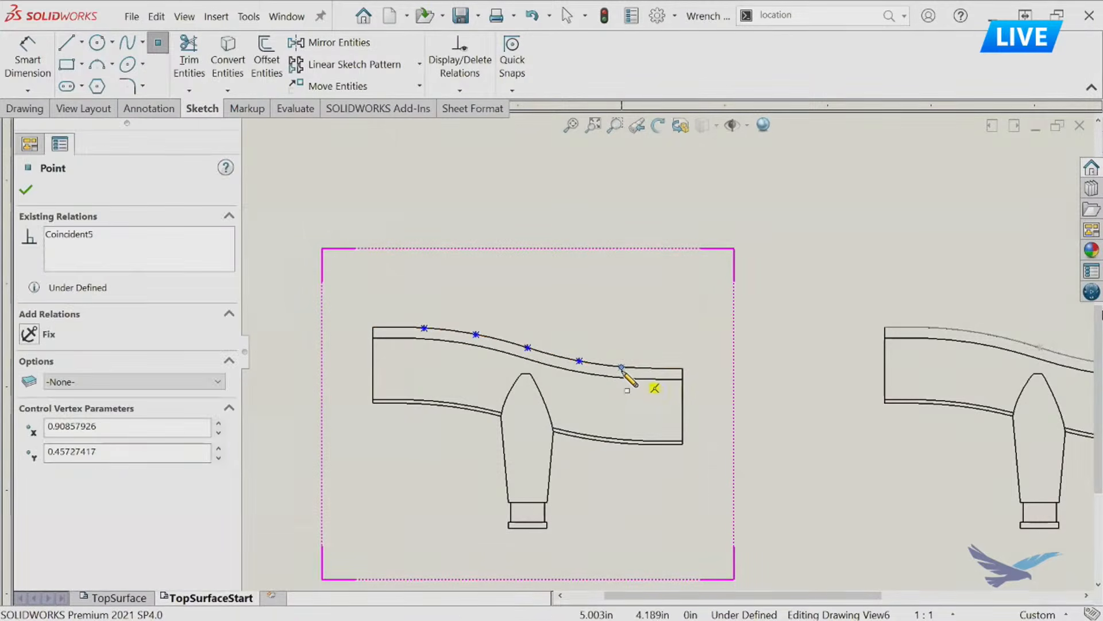
pyautogui.press('Escape')
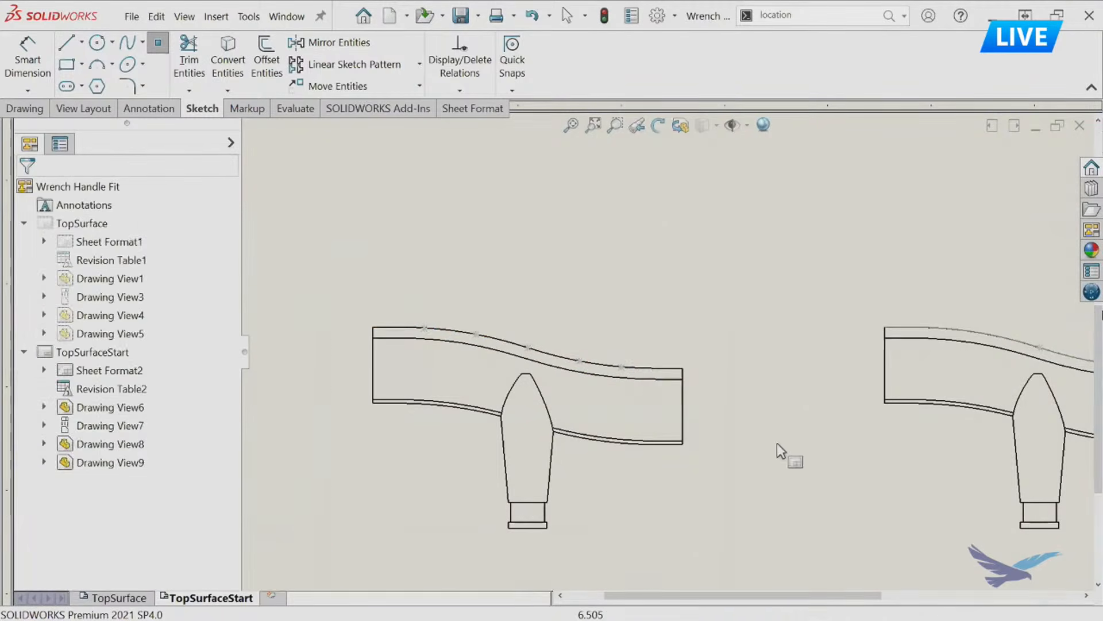
# Try to dimension the handle's curved top edges directly with Smart Dimension.
pyautogui.press('d')
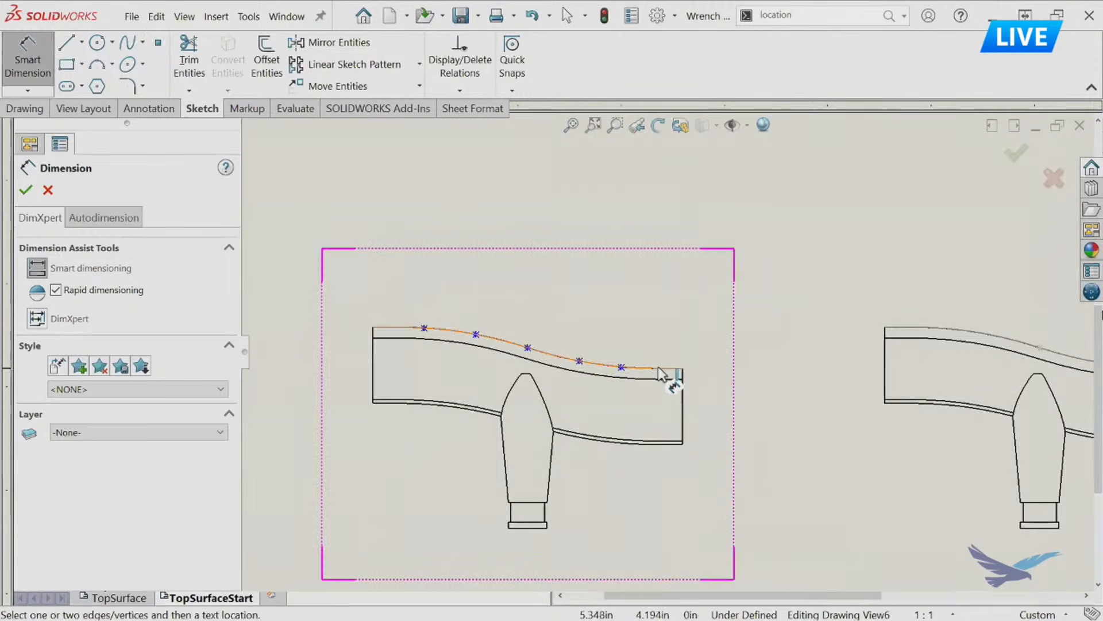
pyautogui.click(662, 374)
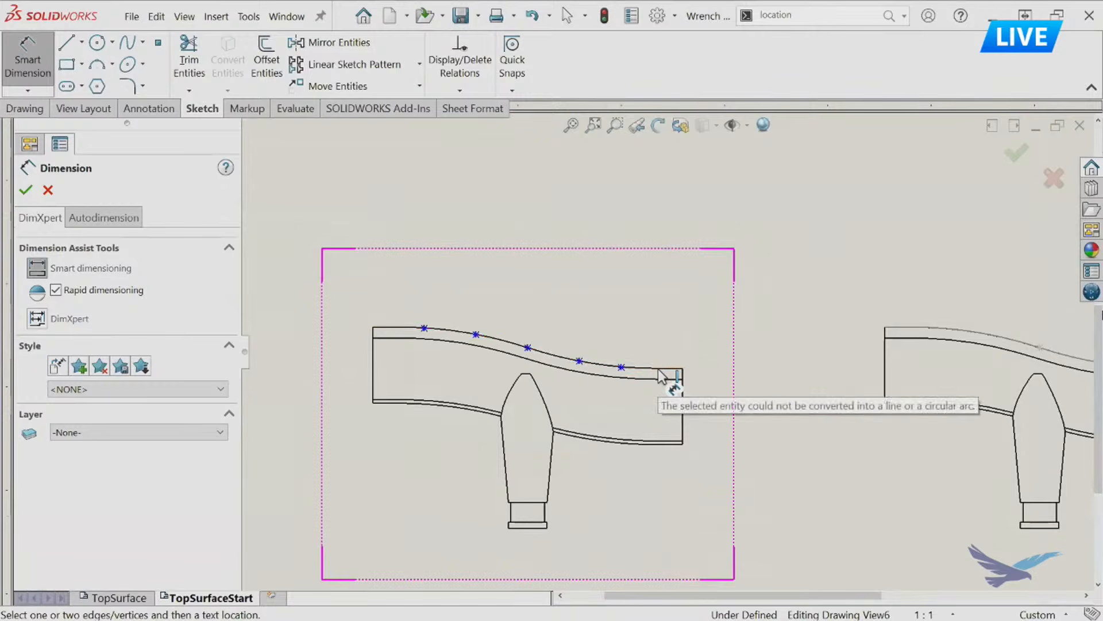
pyautogui.click(653, 376)
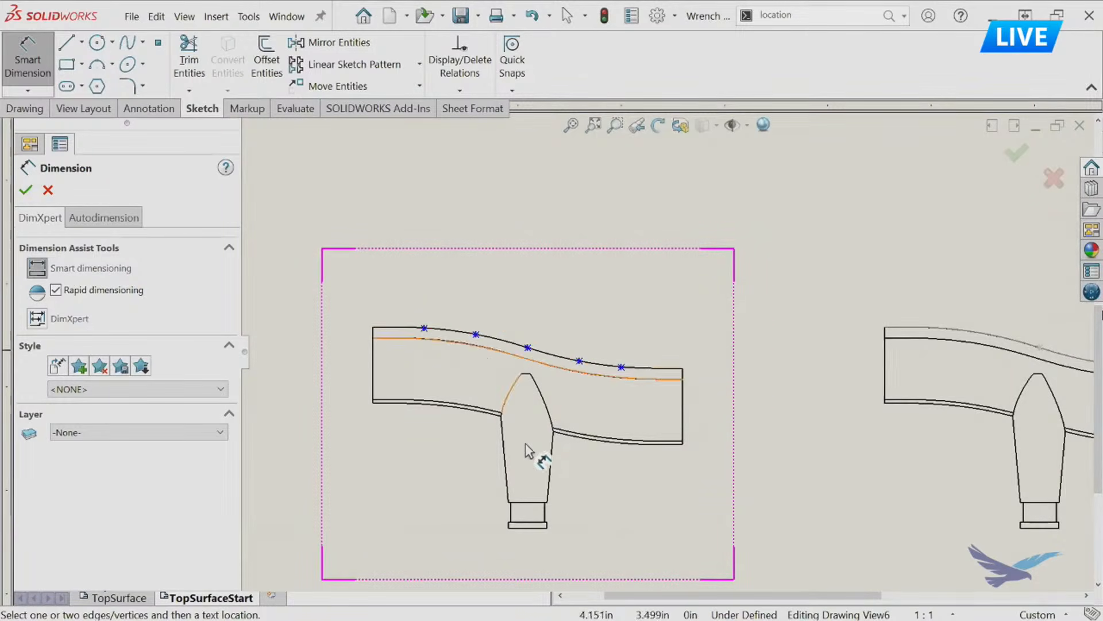
# Dimension the first point on the top curve 0.5 in horizontally from the handle's left edge.
pyautogui.scroll(-2, 501, 477)
pyautogui.click(424, 253)
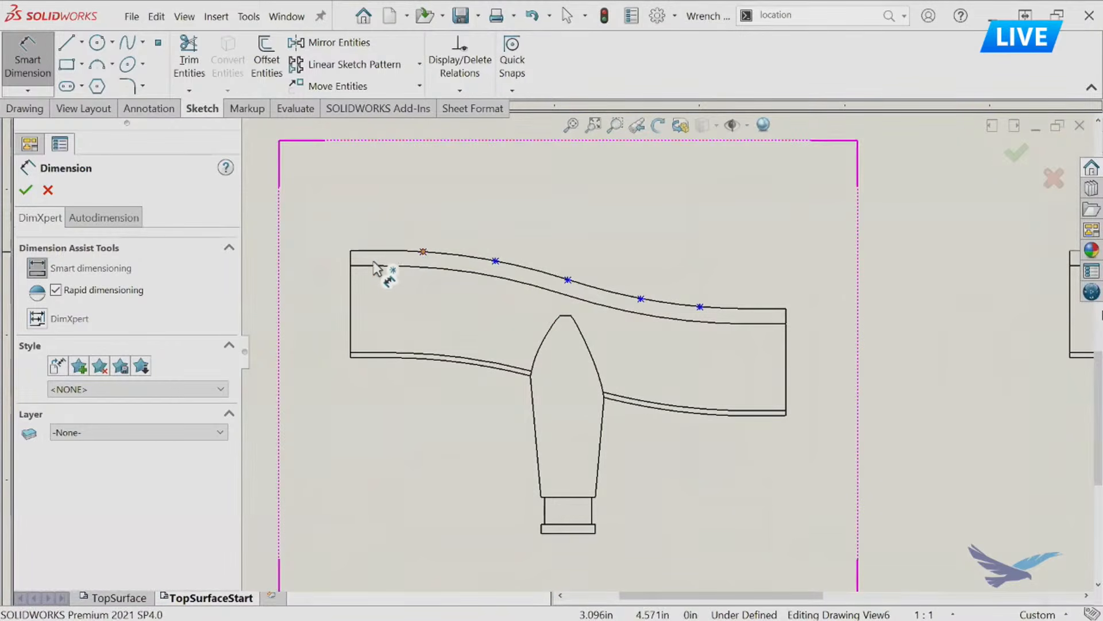
pyautogui.click(351, 285)
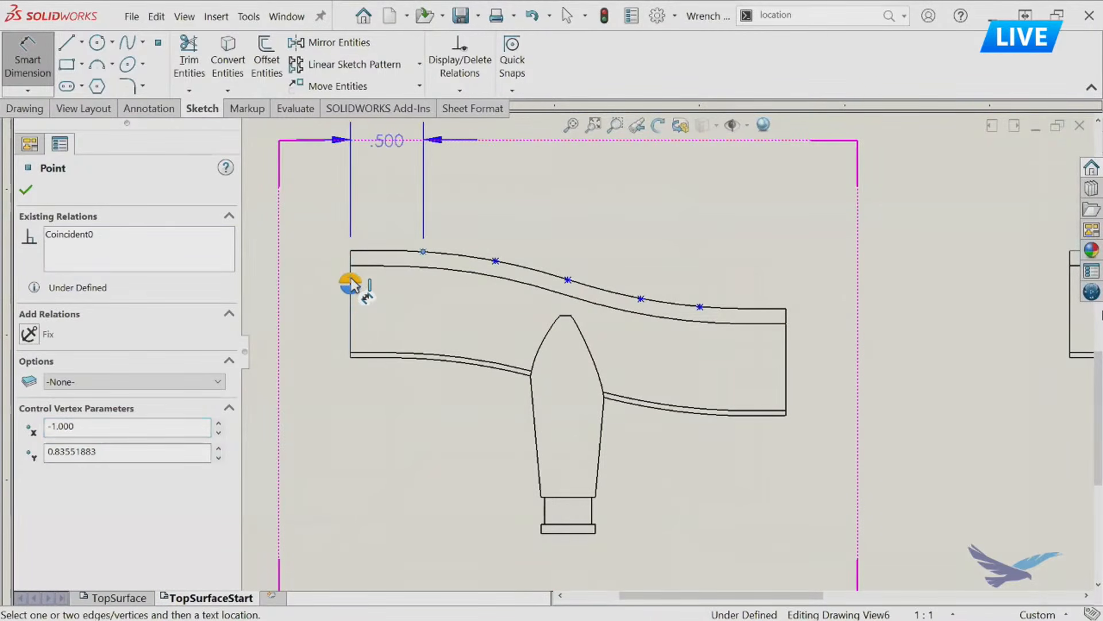
pyautogui.click(352, 279)
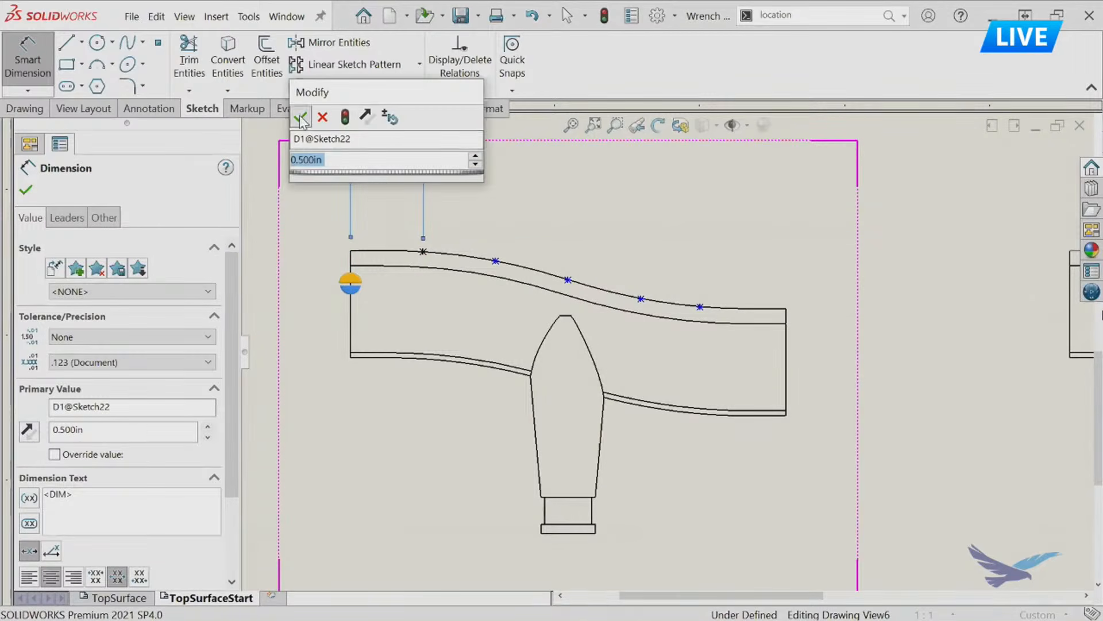
pyautogui.click(298, 116)
# Dimension the vertical height from the stem's bottom edge to the first curve point, placing it left of the handle.
pyautogui.scroll(2, 481, 231)
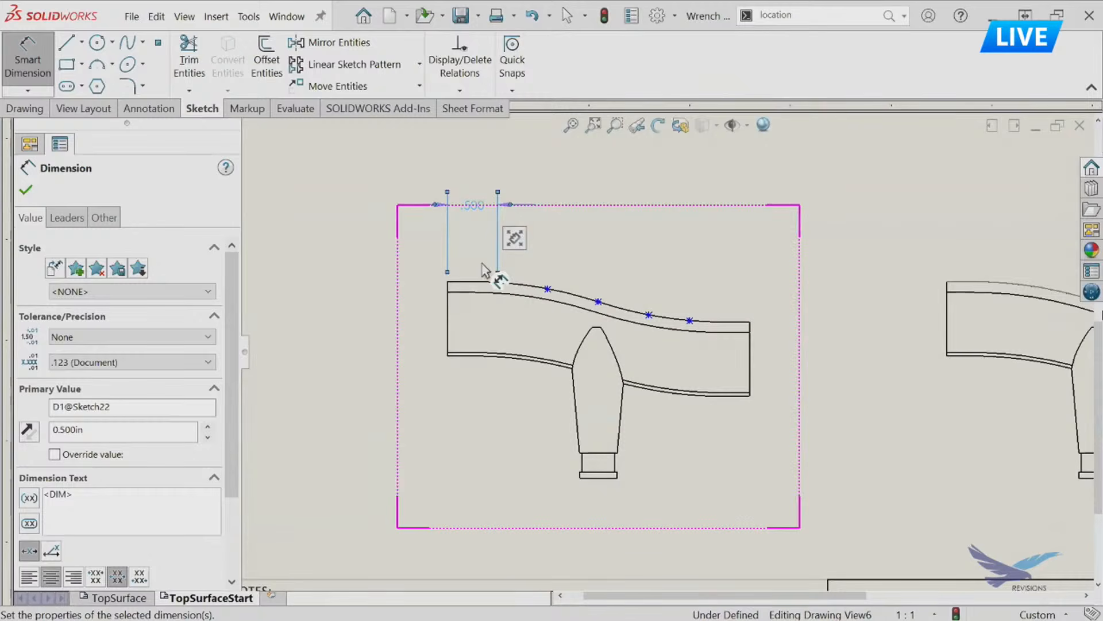
pyautogui.click(496, 285)
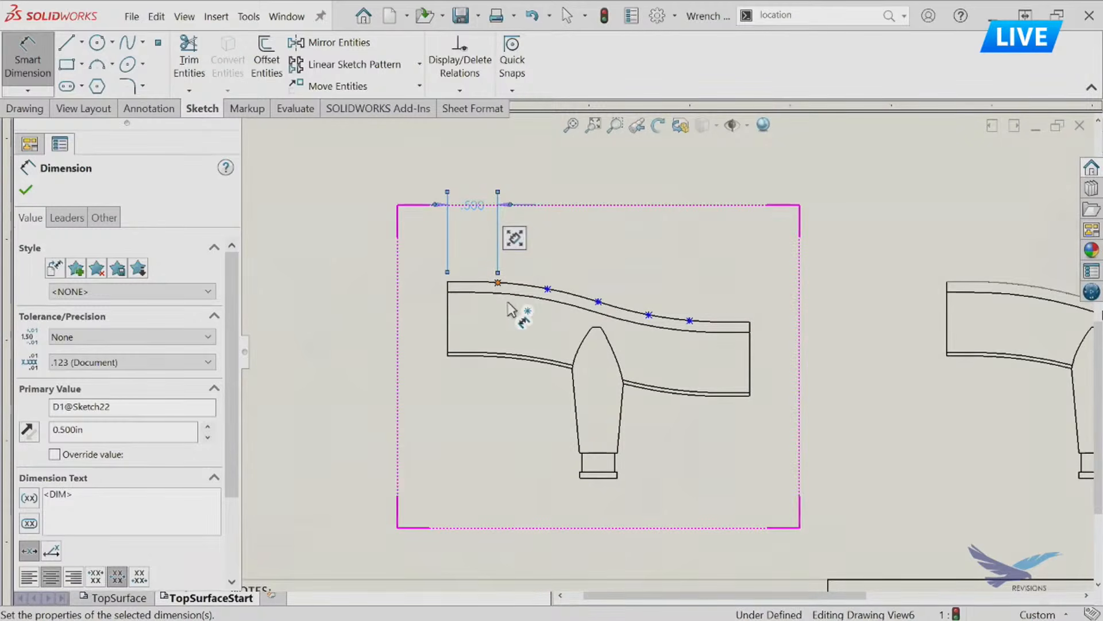
pyautogui.click(594, 477)
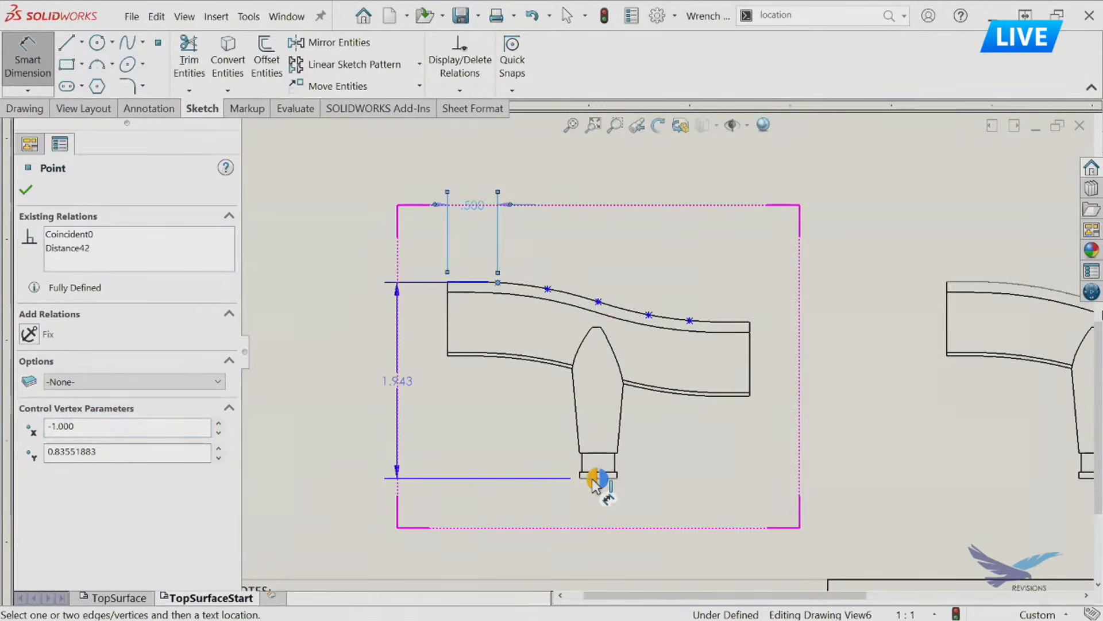
pyautogui.click(403, 389)
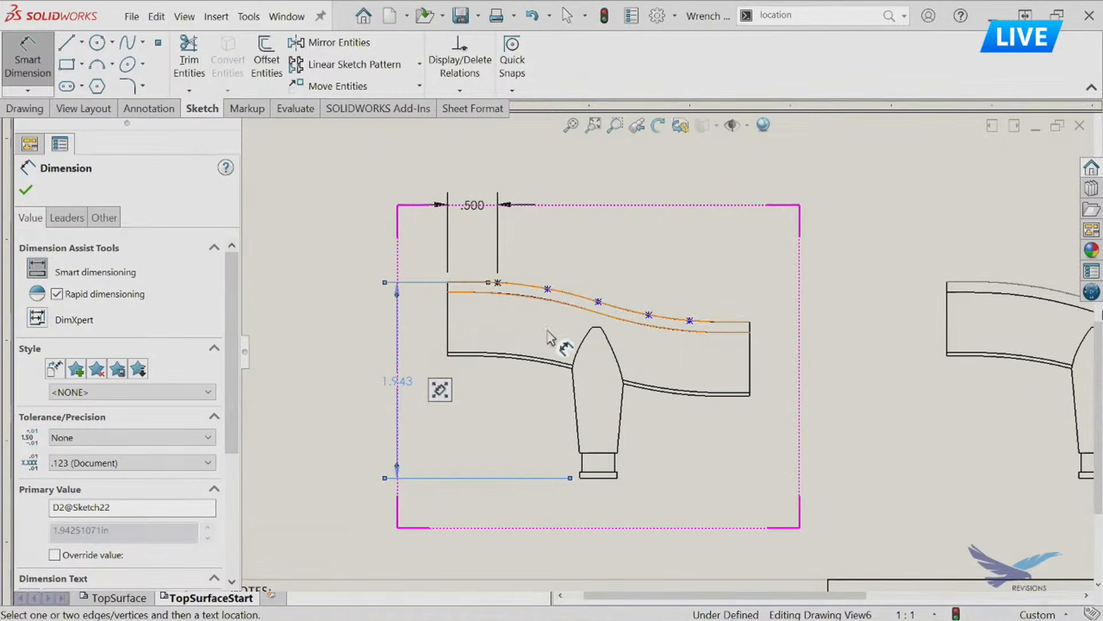
# Dimension the last point on the top curve 2.5 in horizontally from the handle's left edge.
pyautogui.click(691, 320)
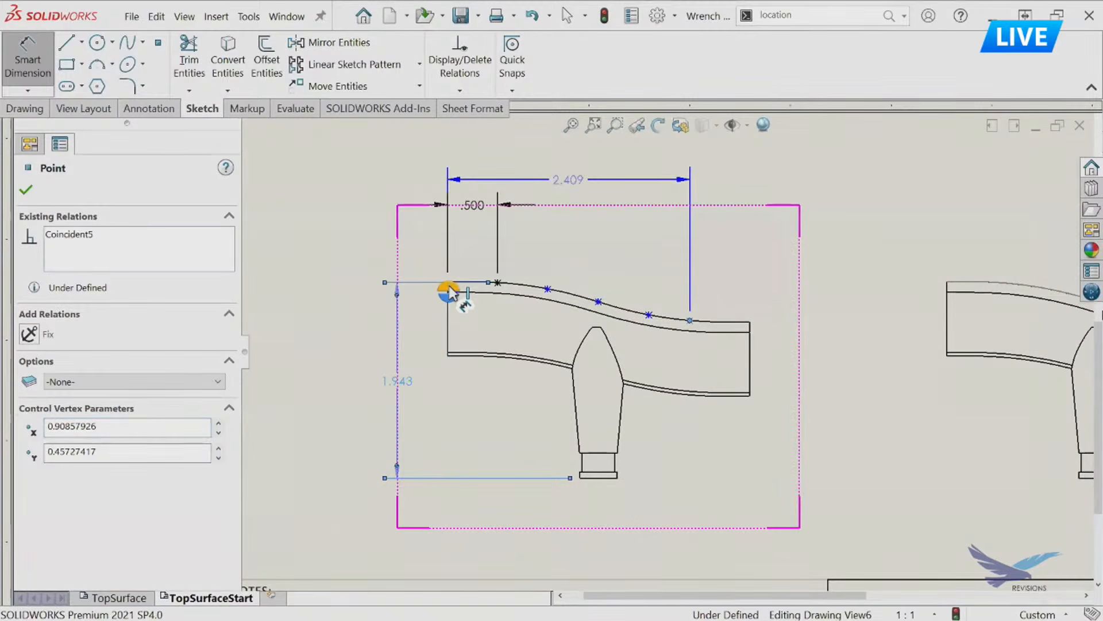
pyautogui.click(450, 293)
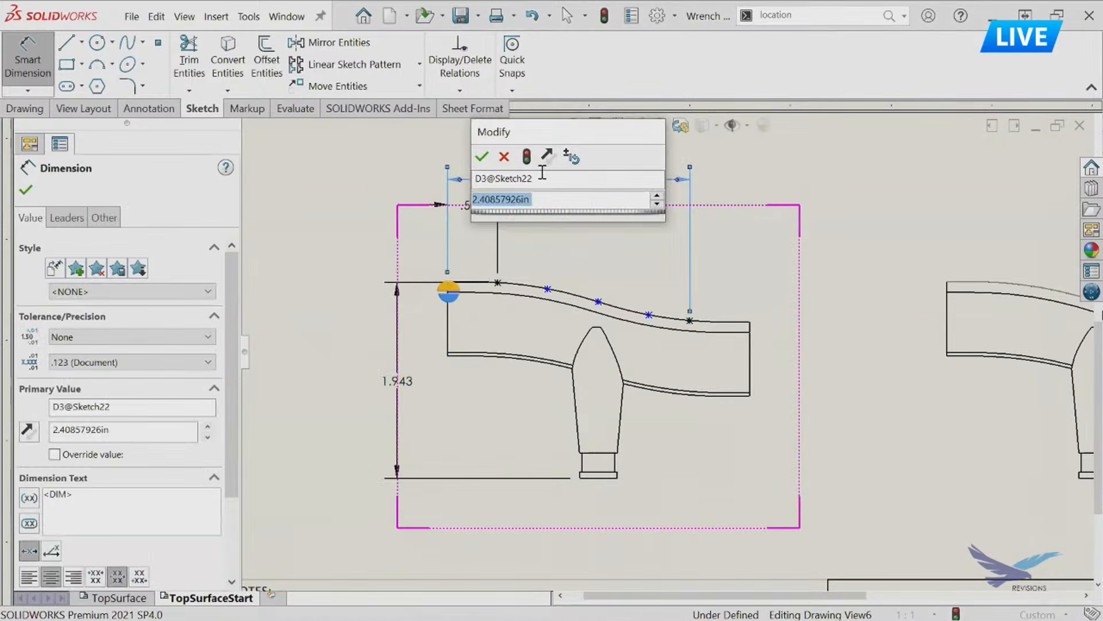
pyautogui.press('Return')
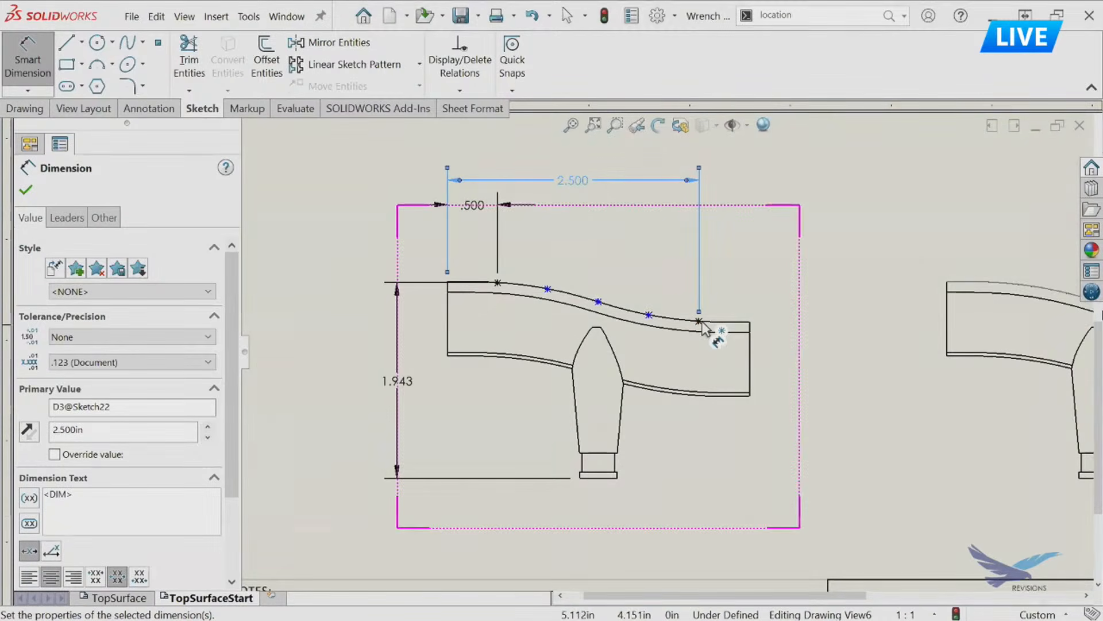
# Dimension the vertical height from the stem's bottom edge to the last curve point, placing it right of the handle.
pyautogui.click(699, 320)
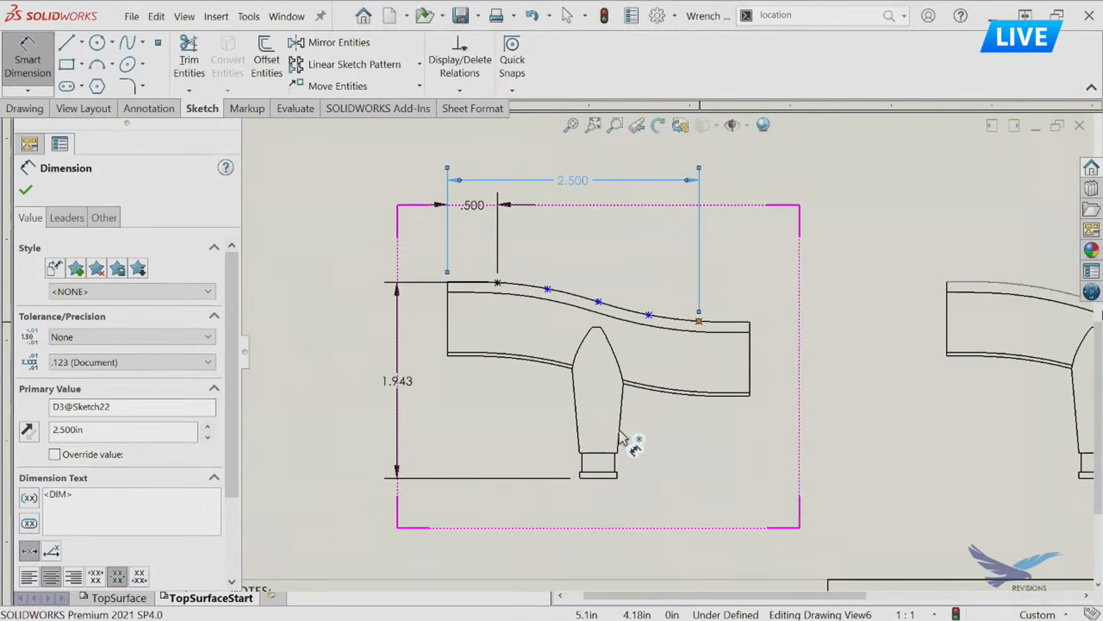
pyautogui.click(607, 481)
pyautogui.click(793, 397)
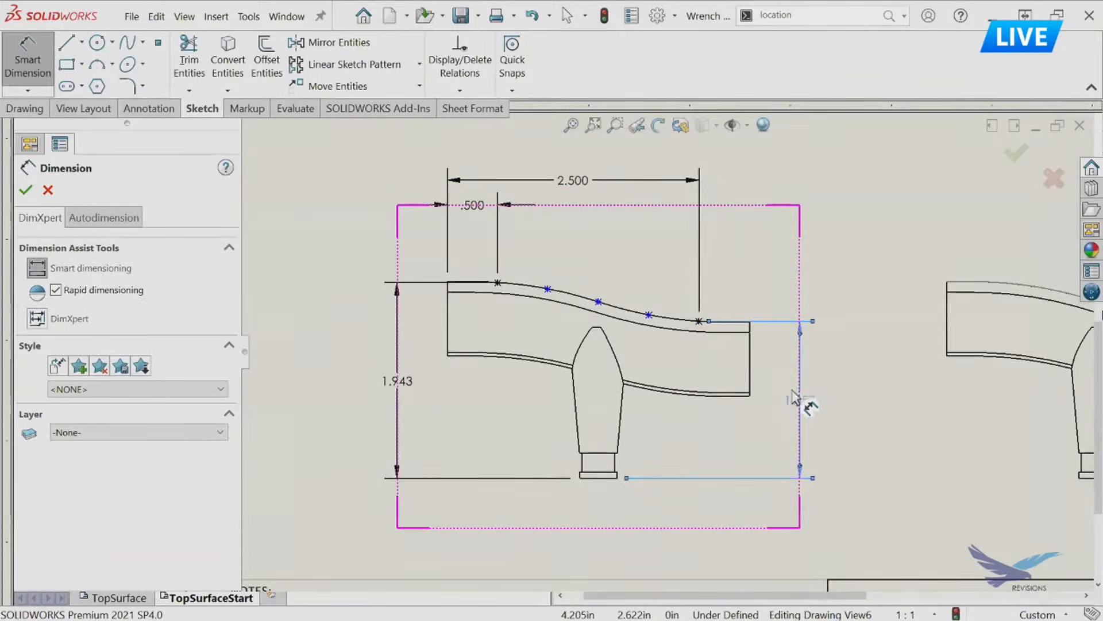
pyautogui.click(848, 210)
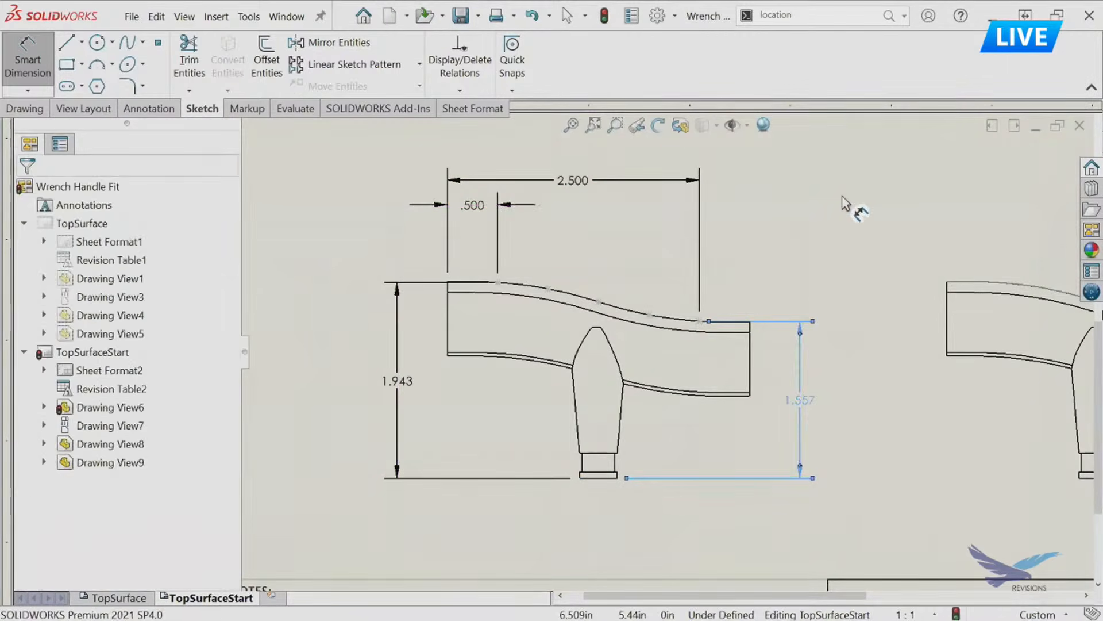
# Examine the right arc of the sketch along the handle's top curve in the neighbouring Drawing View8.
pyautogui.moveTo(860, 316)
pyautogui.mouseDown(button='middle')
pyautogui.moveTo(666, 299)
pyautogui.moveTo(459, 327)
pyautogui.mouseUp(button='middle')
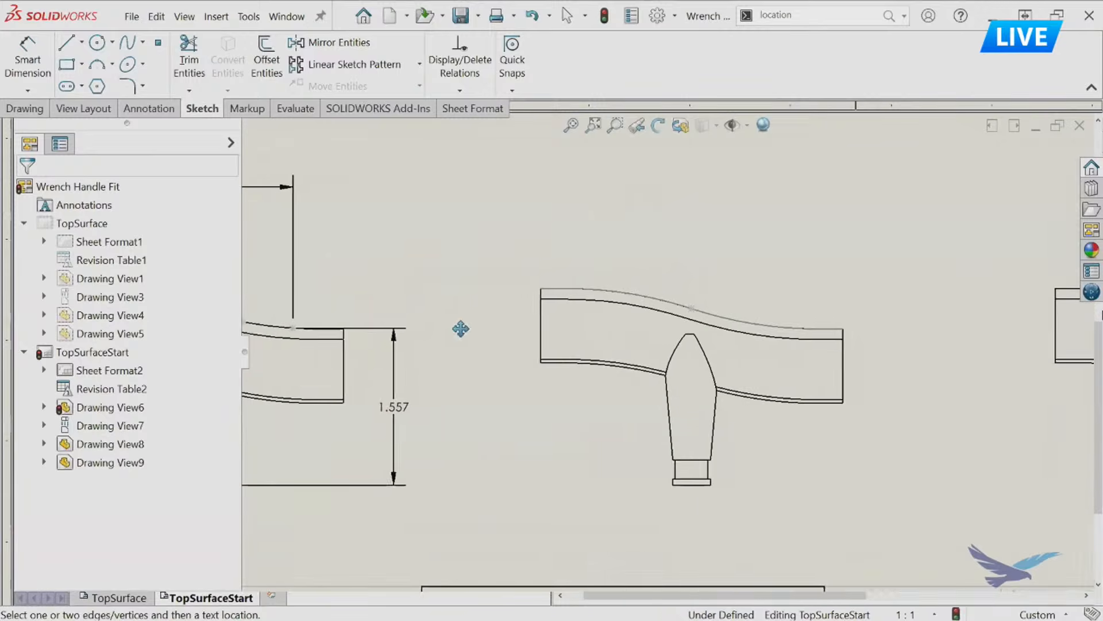
pyautogui.click(706, 317)
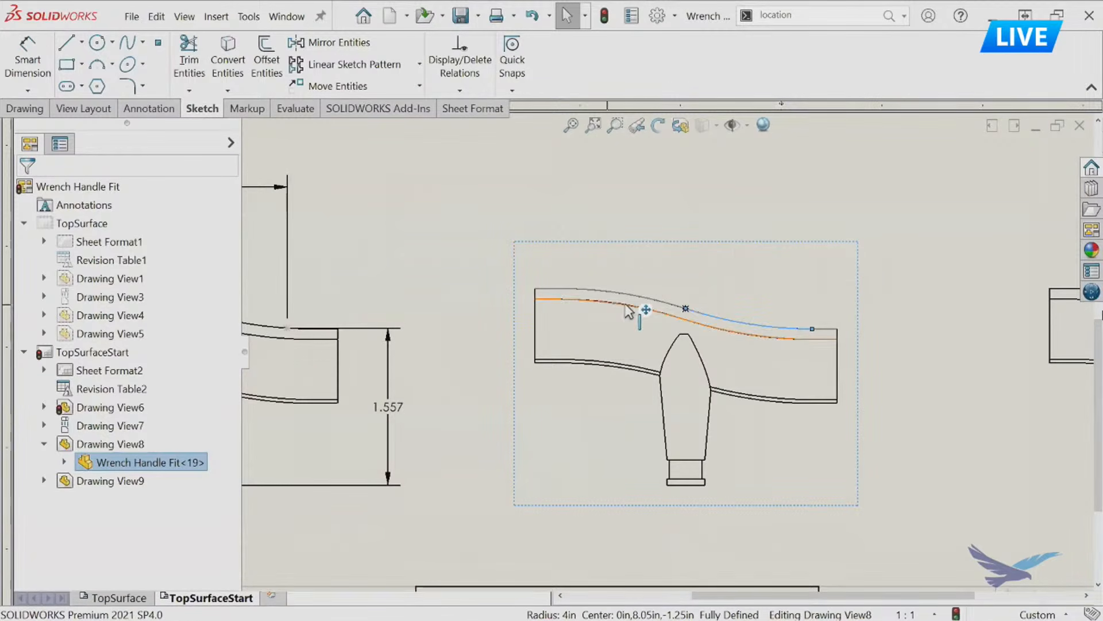
pyautogui.scroll(-1, 819, 417)
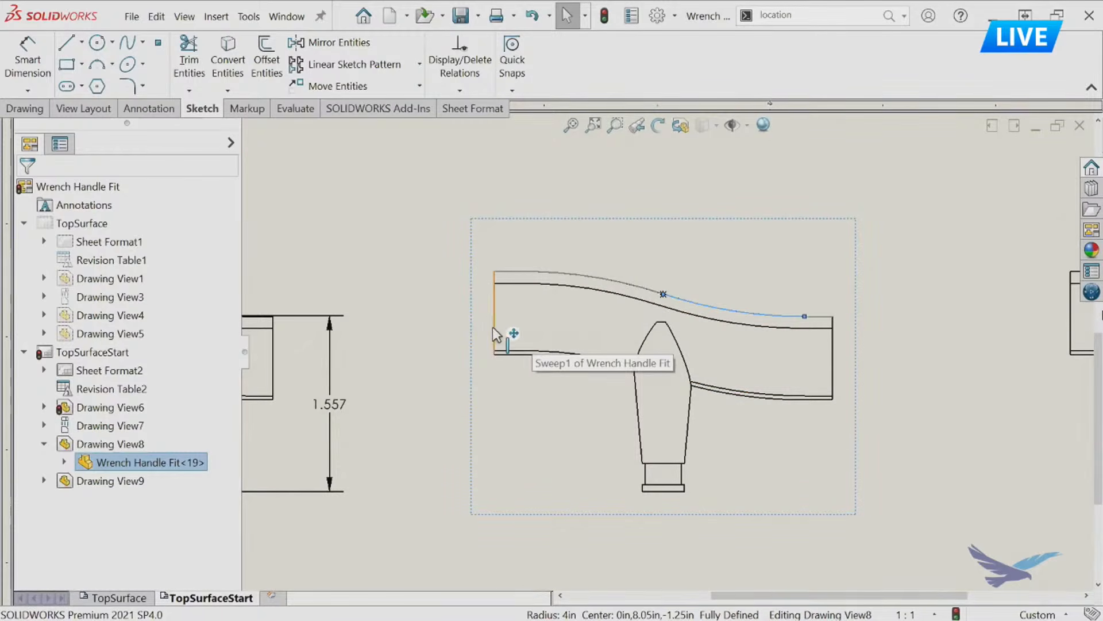
pyautogui.click(461, 304)
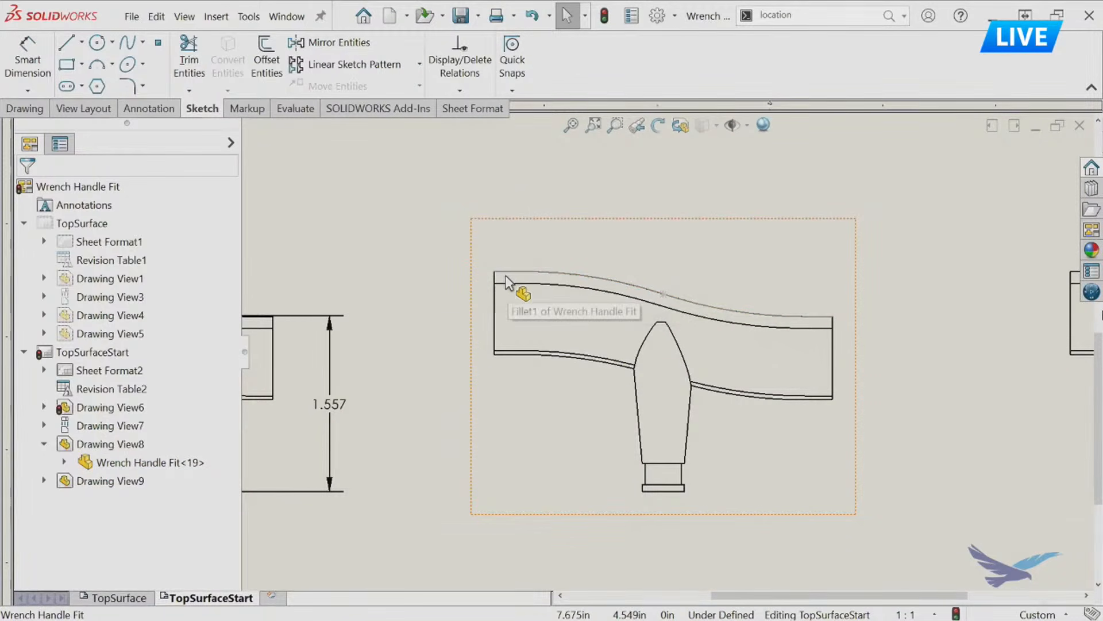
# Find the Path sketch under Drawing View8's Wrench Handle Fit part, hide it and show it again.
pyautogui.click(551, 229)
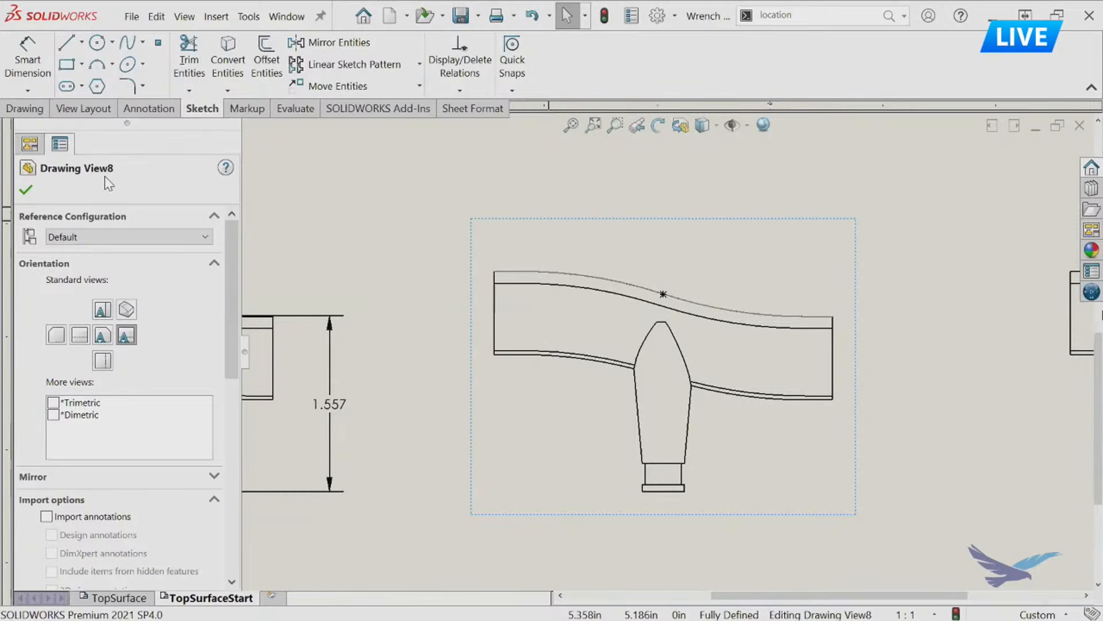
pyautogui.click(29, 144)
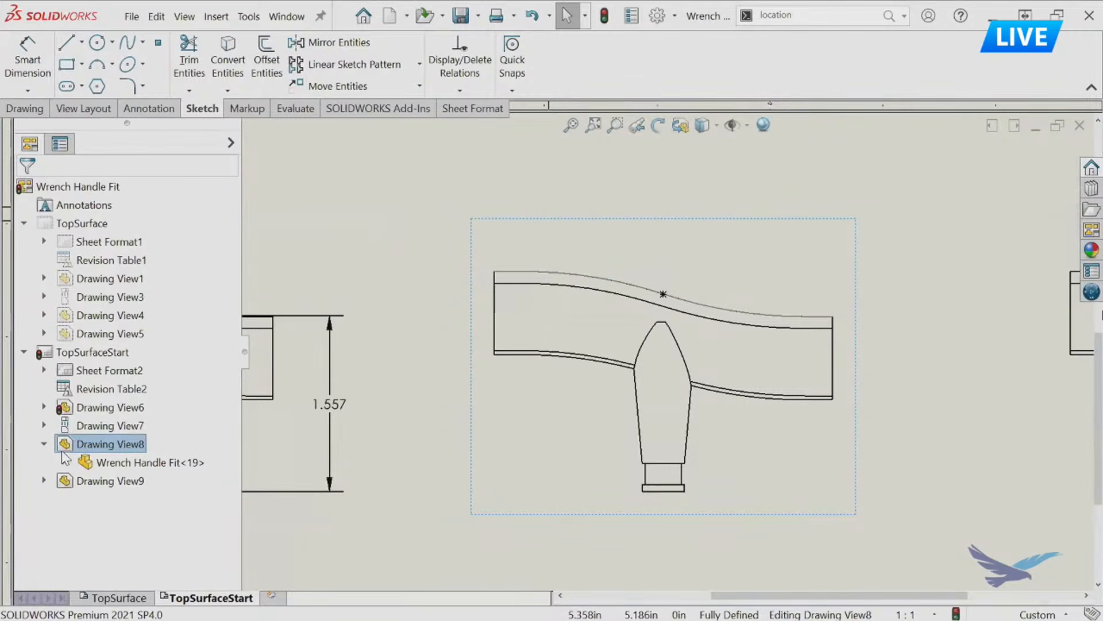
pyautogui.click(45, 444)
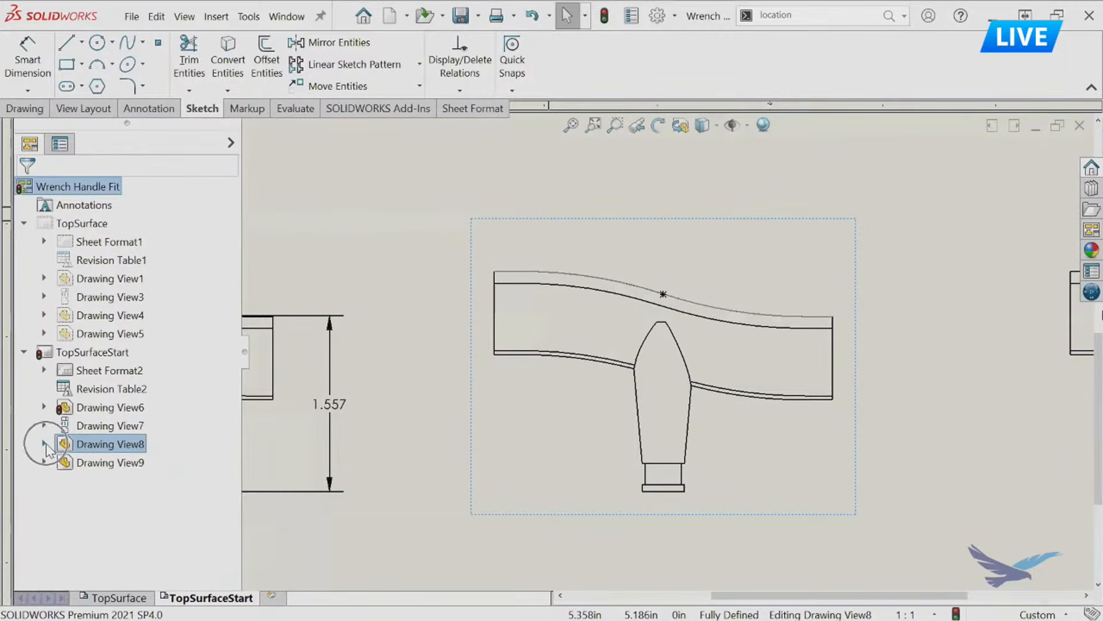
pyautogui.click(44, 444)
pyautogui.click(65, 462)
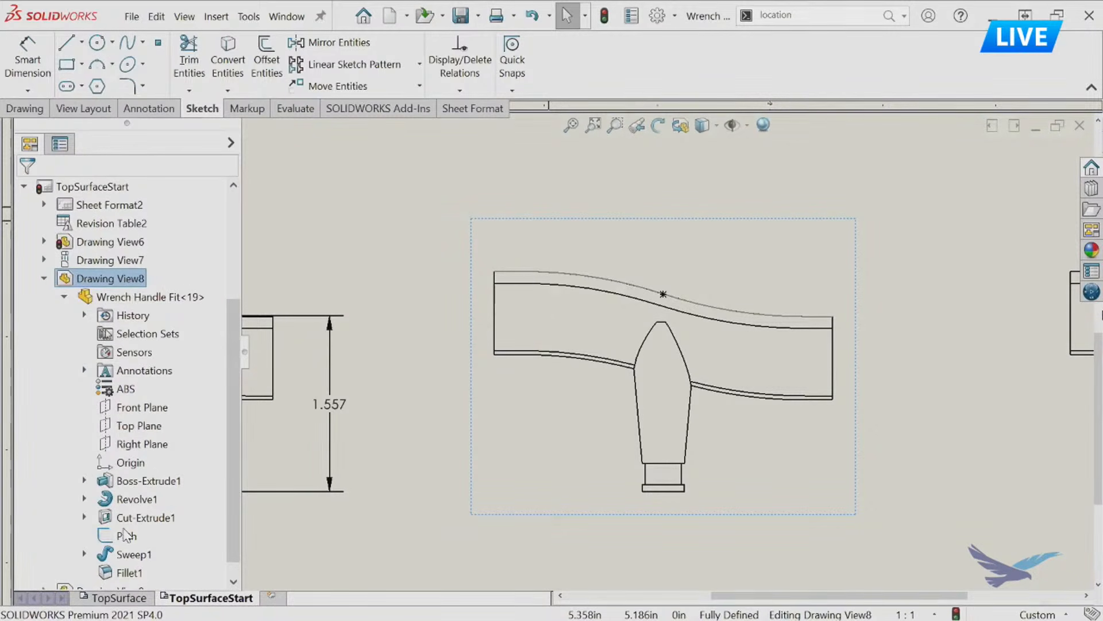
pyautogui.rightClick(125, 541)
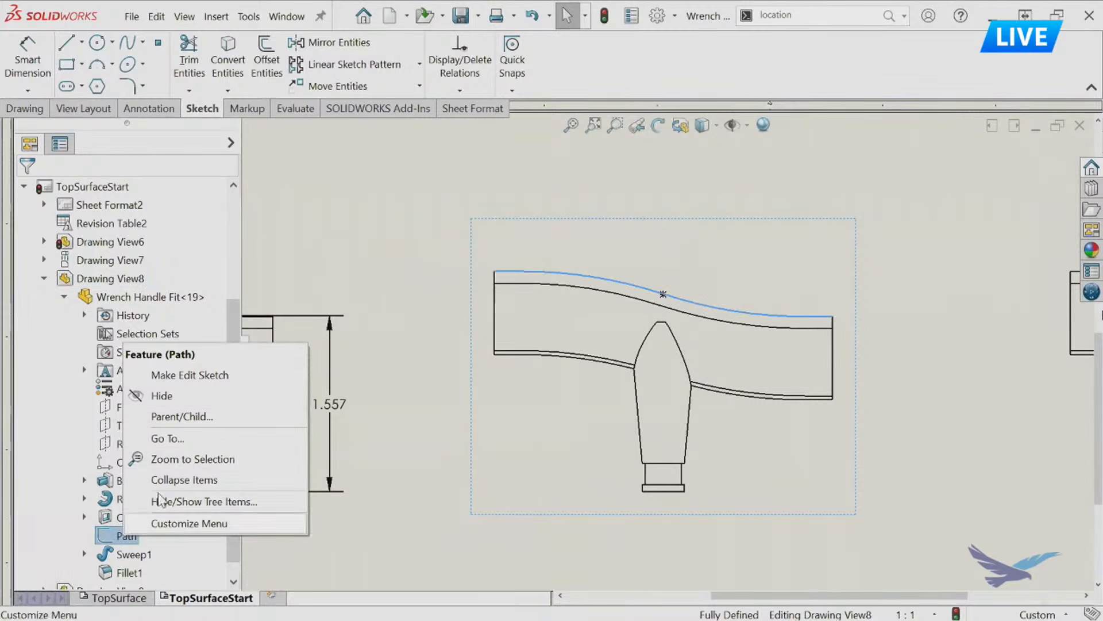
pyautogui.click(180, 398)
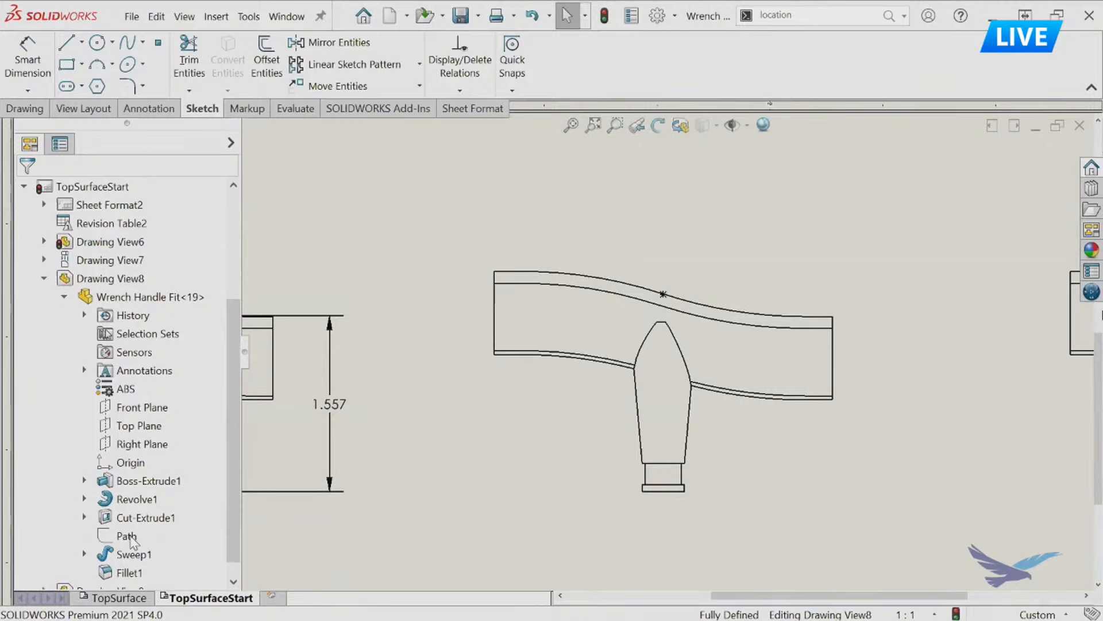
pyautogui.rightClick(129, 538)
pyautogui.click(178, 396)
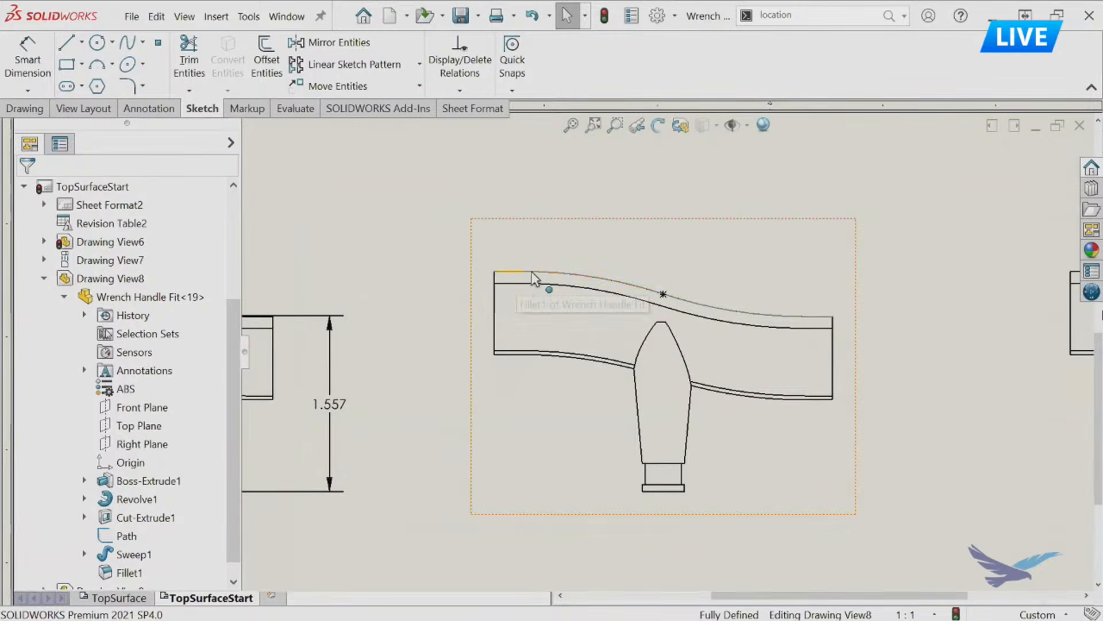
pyautogui.click(940, 207)
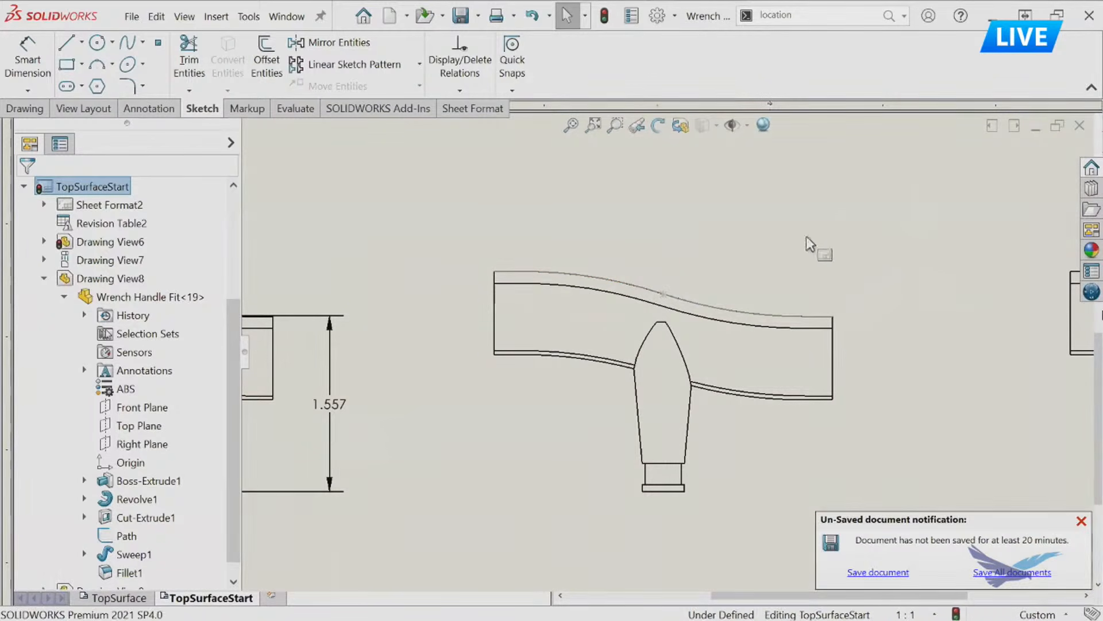
# Dimension the lengths of the short straight Path sketch lines at the right and left ends of Drawing View8's top curve.
pyautogui.press('d')
pyautogui.click(826, 316)
pyautogui.click(826, 314)
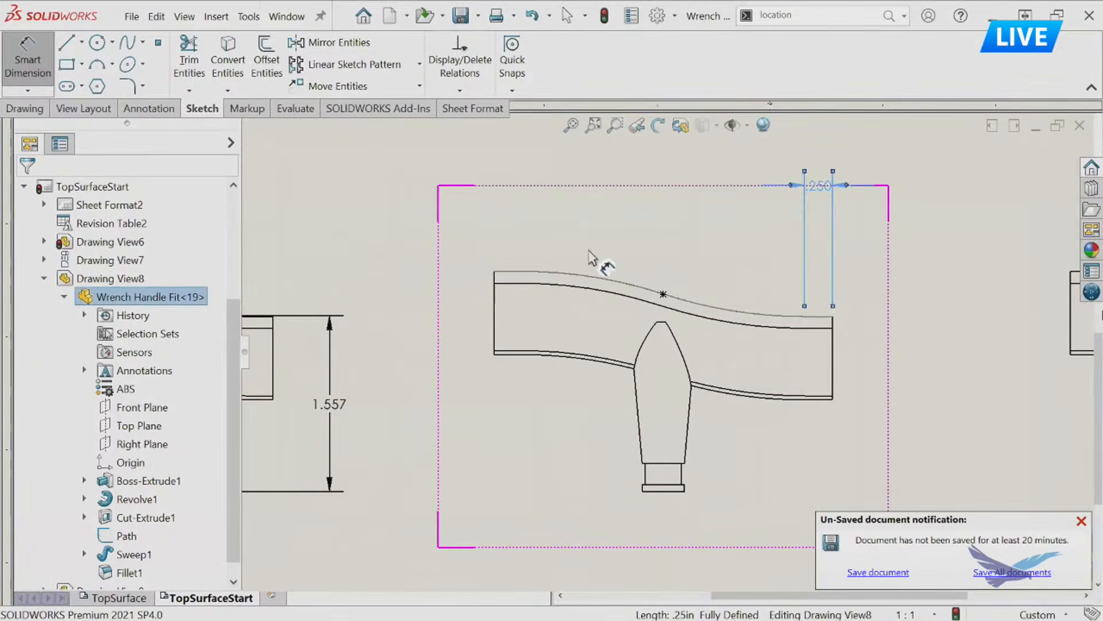
pyautogui.click(508, 275)
pyautogui.click(508, 277)
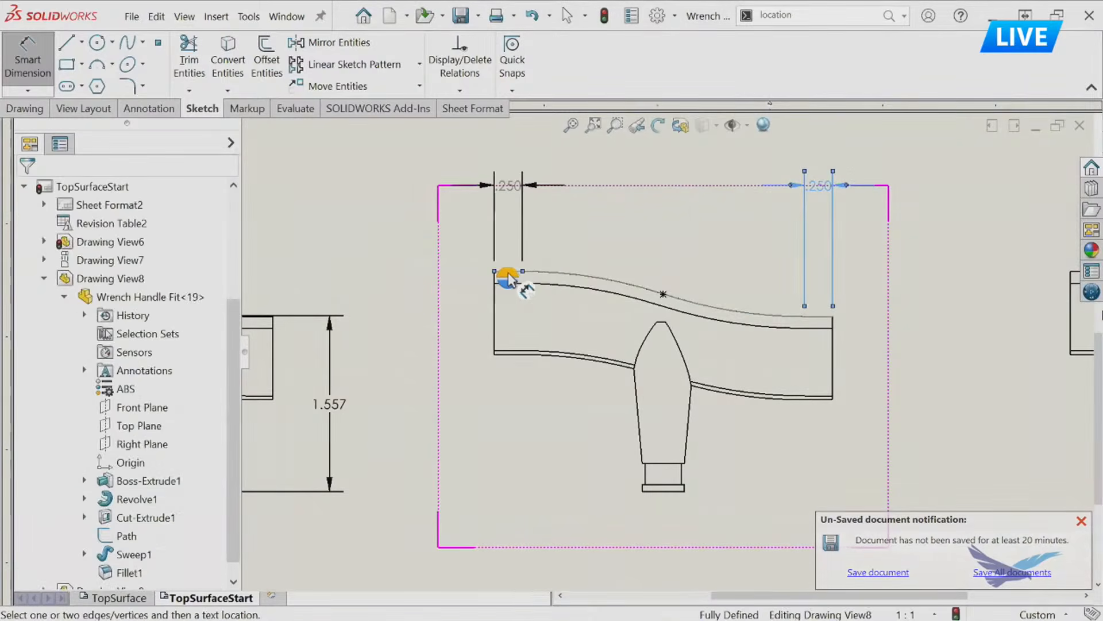
# Dimension the radius of Drawing View8's left Path arc and move both short-line dimension texts outside their extension lines.
pyautogui.click(652, 293)
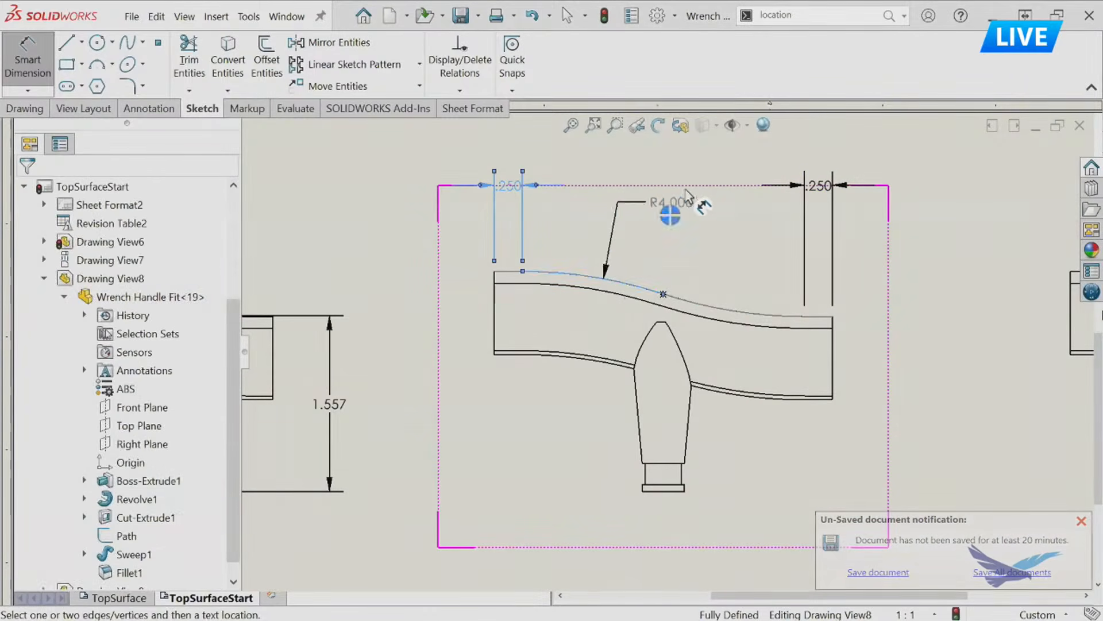
pyautogui.click(709, 170)
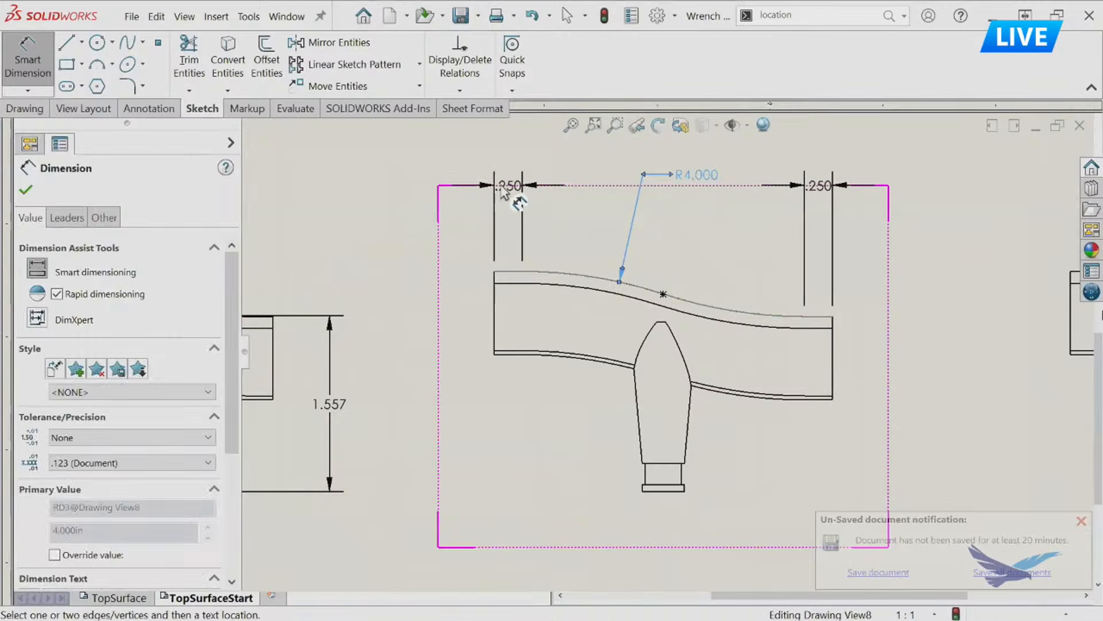
pyautogui.moveTo(504, 186); pyautogui.dragTo(428, 185)
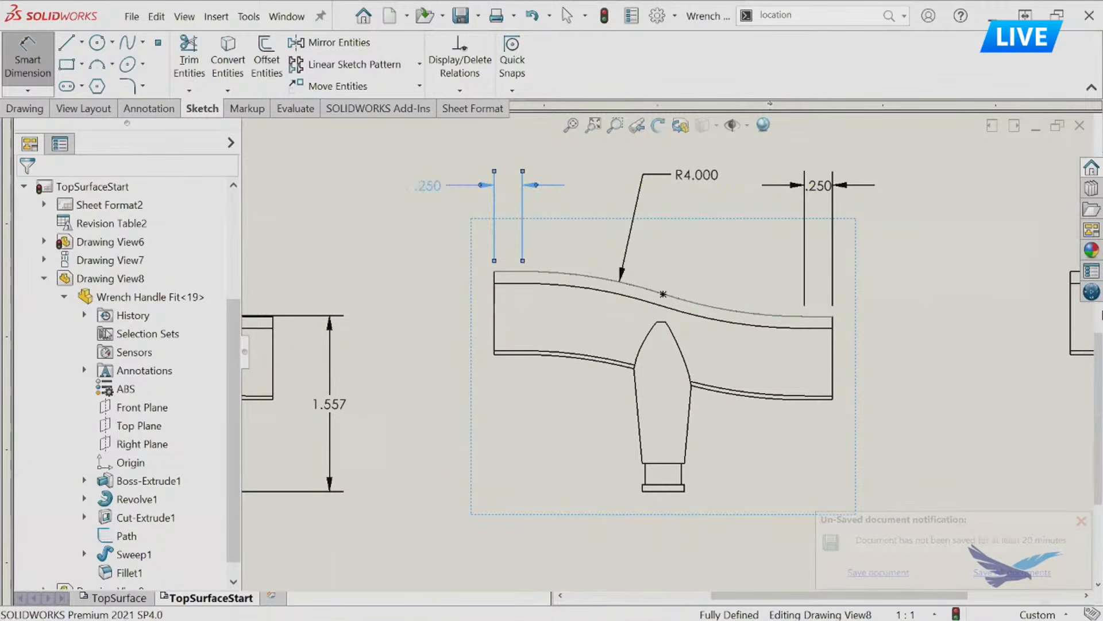
pyautogui.moveTo(827, 192); pyautogui.dragTo(912, 195)
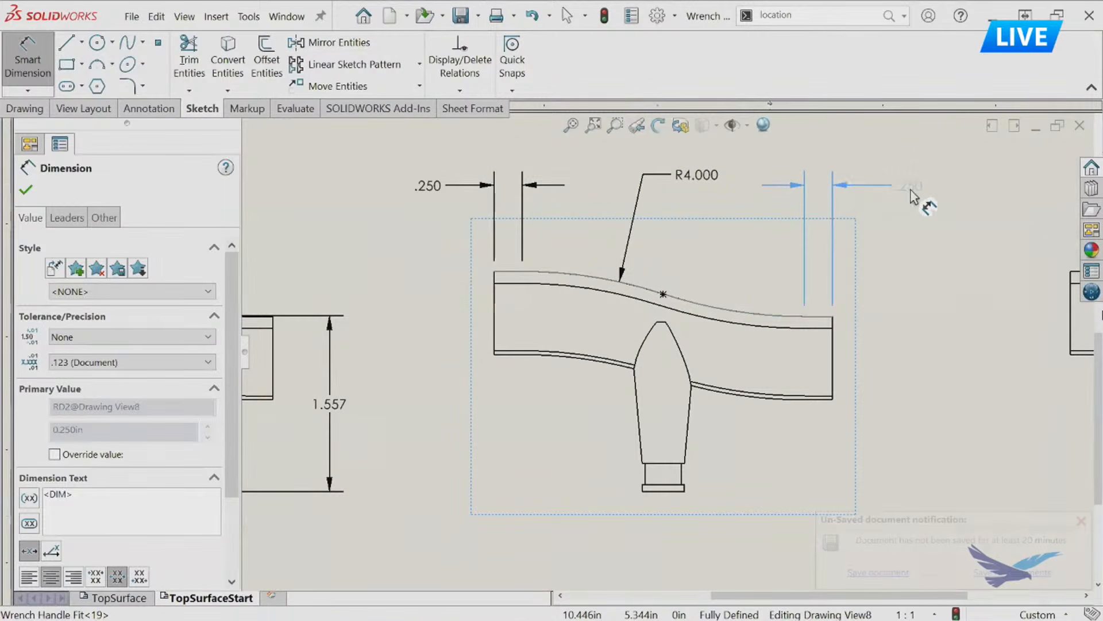
pyautogui.press('Escape')
pyautogui.click(901, 296)
pyautogui.scroll(-1, 823, 213)
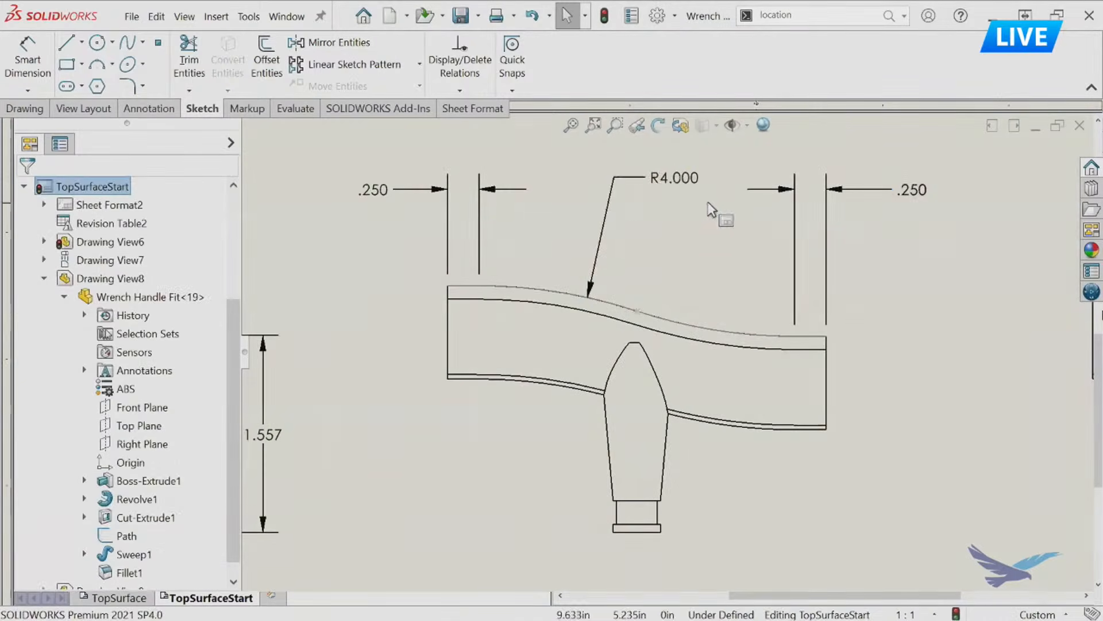
# Add the prefix 2X to the radius dimension text on Drawing View8's top curve.
pyautogui.click(692, 184)
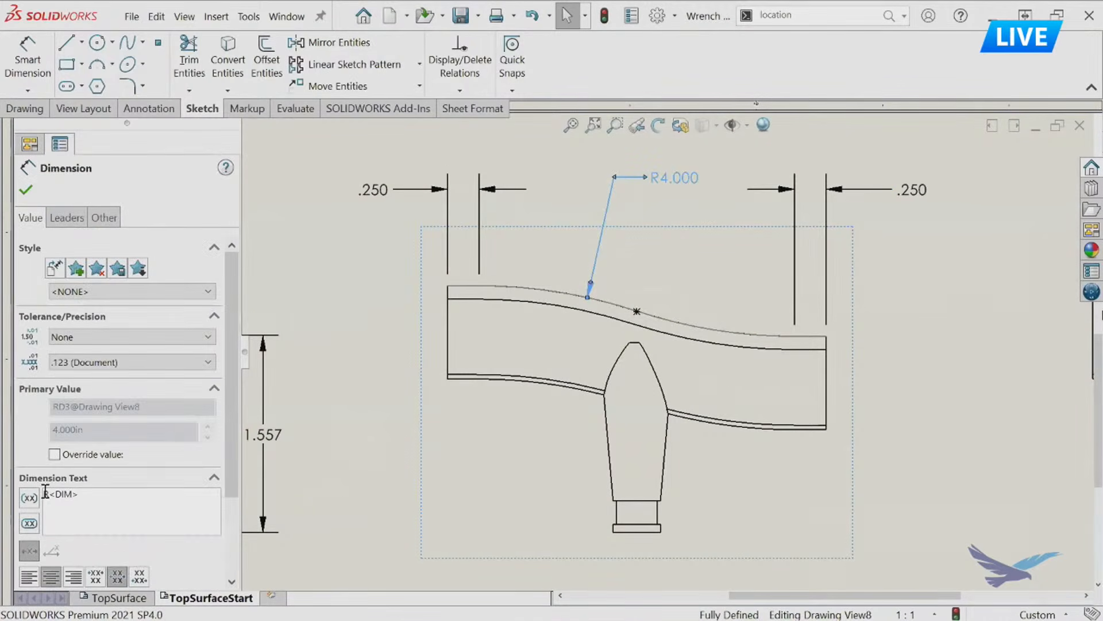
pyautogui.write('2X')
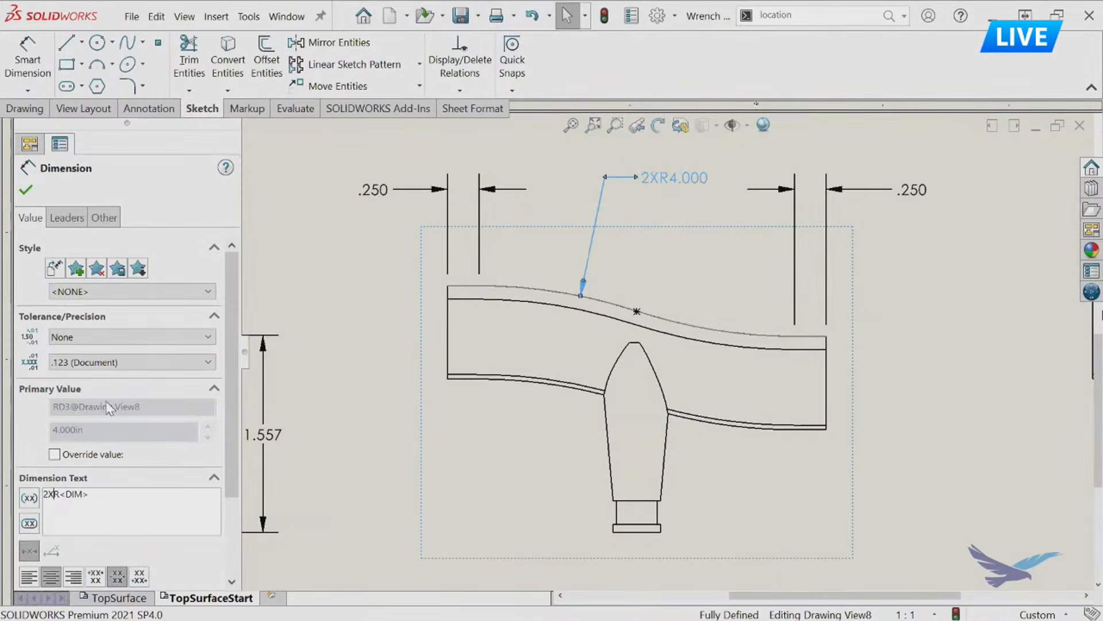
pyautogui.click(26, 189)
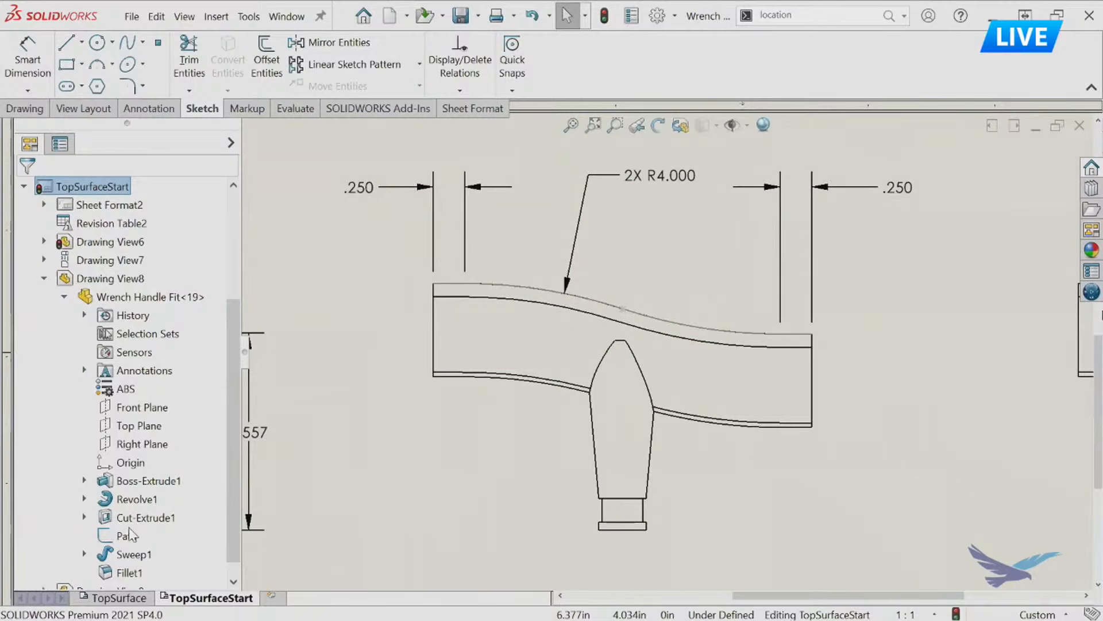
# Collapse the Drawing View8 branch in the drawing's feature tree.
pyautogui.scroll(-1, 131, 526)
pyautogui.scroll(4, 138, 428)
pyautogui.scroll(-1, 76, 397)
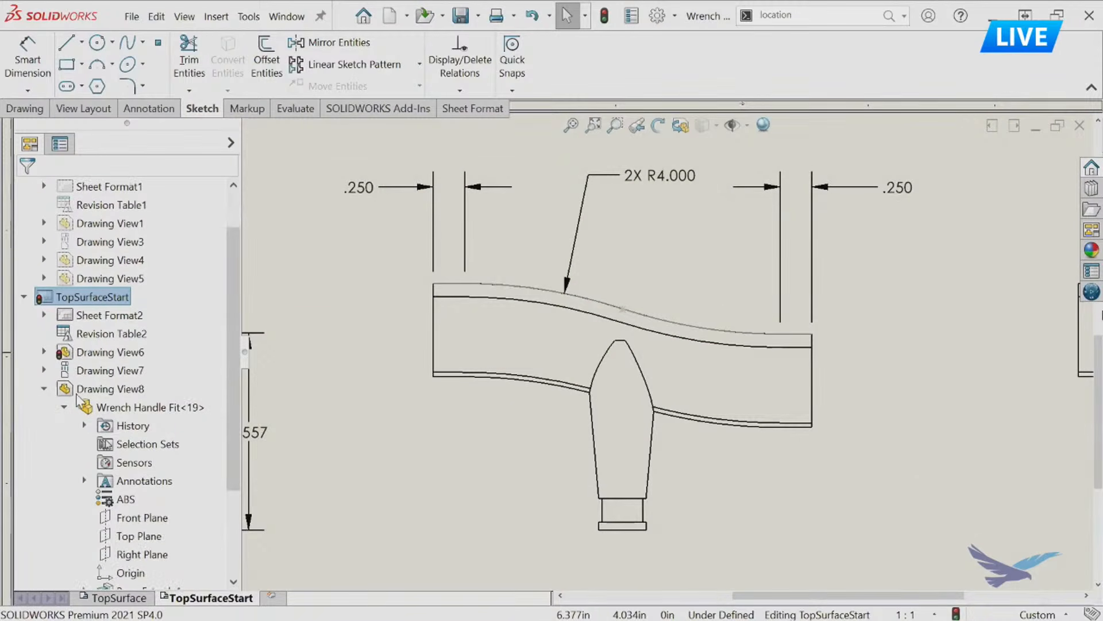
pyautogui.click(45, 389)
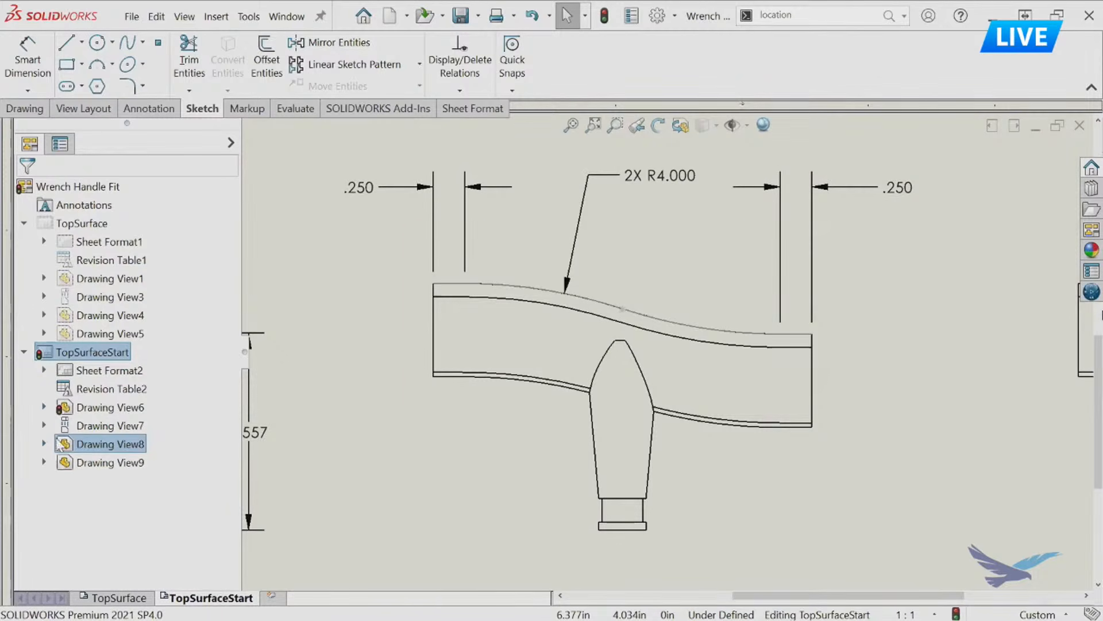
# Start a geometric tolerance for Drawing View9 with the surface profile symbol and a tolerance of 0.01.
pyautogui.moveTo(801, 441); pyautogui.dragTo(320, 408, button='middle')
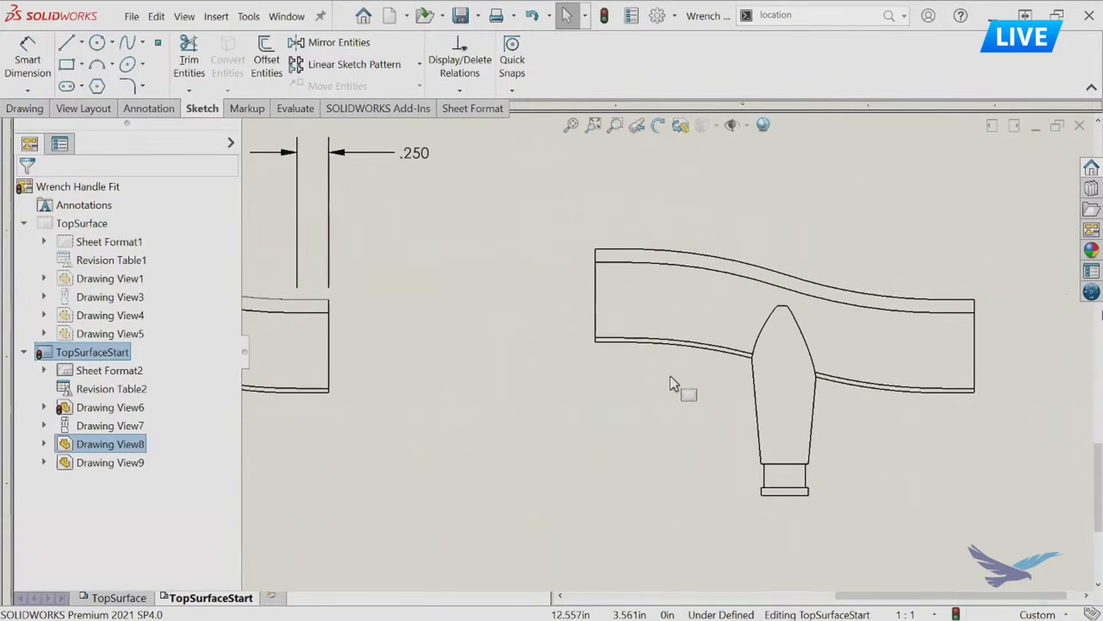
pyautogui.scroll(3, 671, 373)
pyautogui.moveTo(650, 367); pyautogui.dragTo(554, 371, button='middle')
pyautogui.scroll(-1, 768, 304)
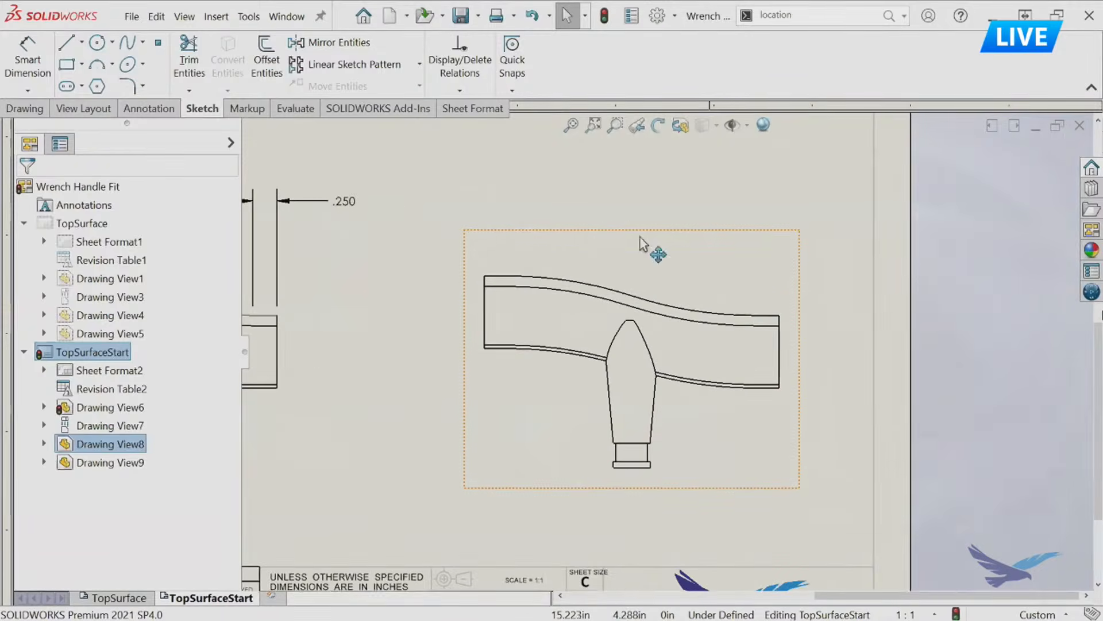
pyautogui.click(148, 111)
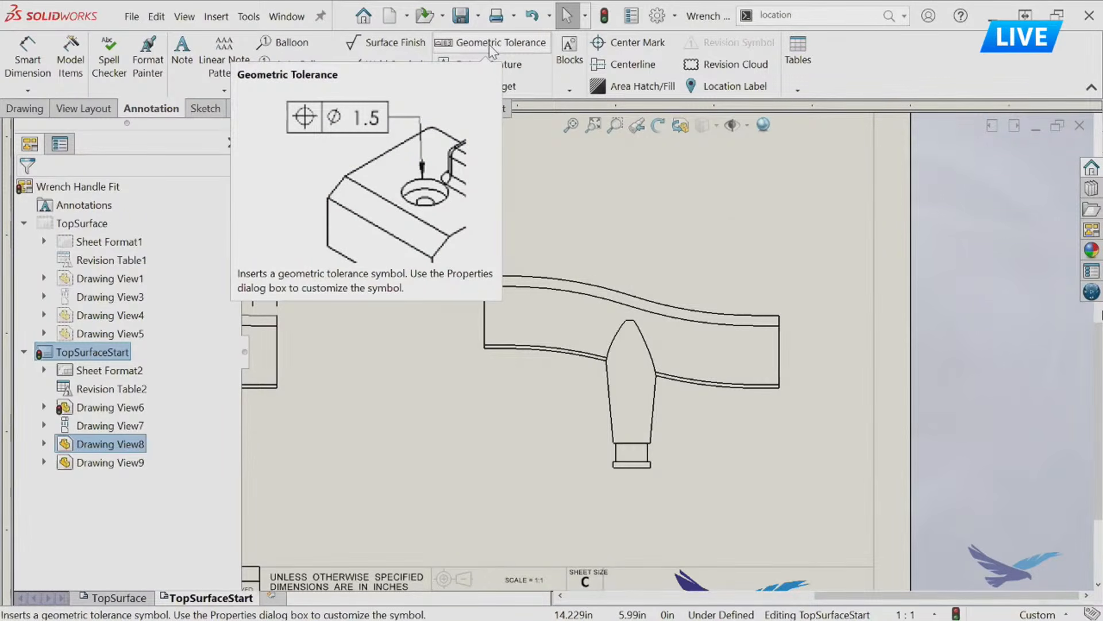
pyautogui.click(489, 44)
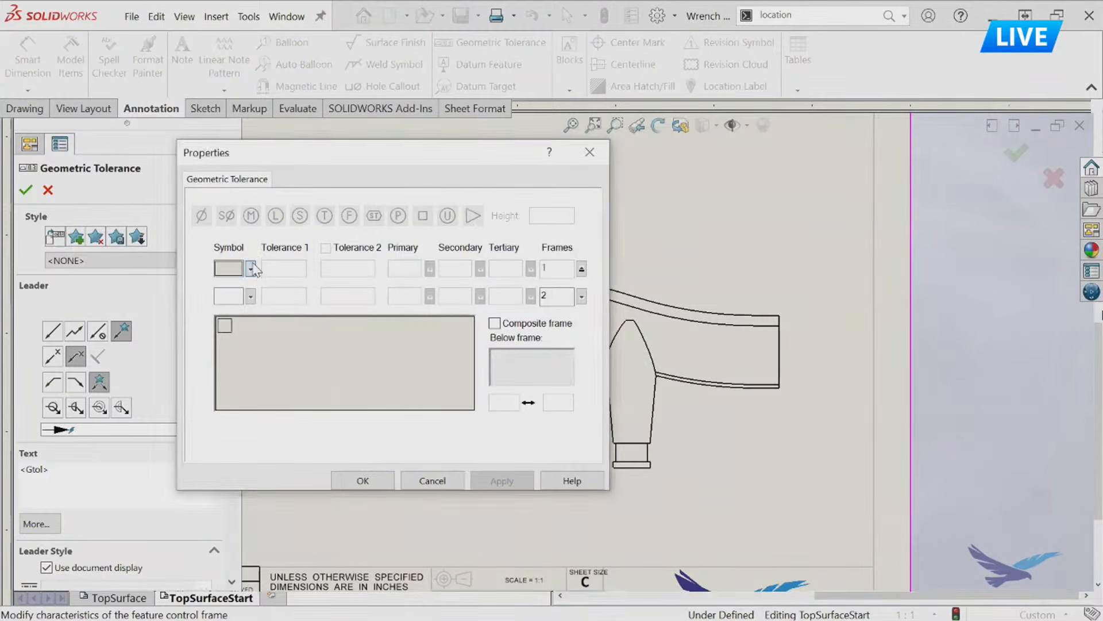
pyautogui.click(251, 269)
pyautogui.click(251, 296)
pyautogui.click(282, 270)
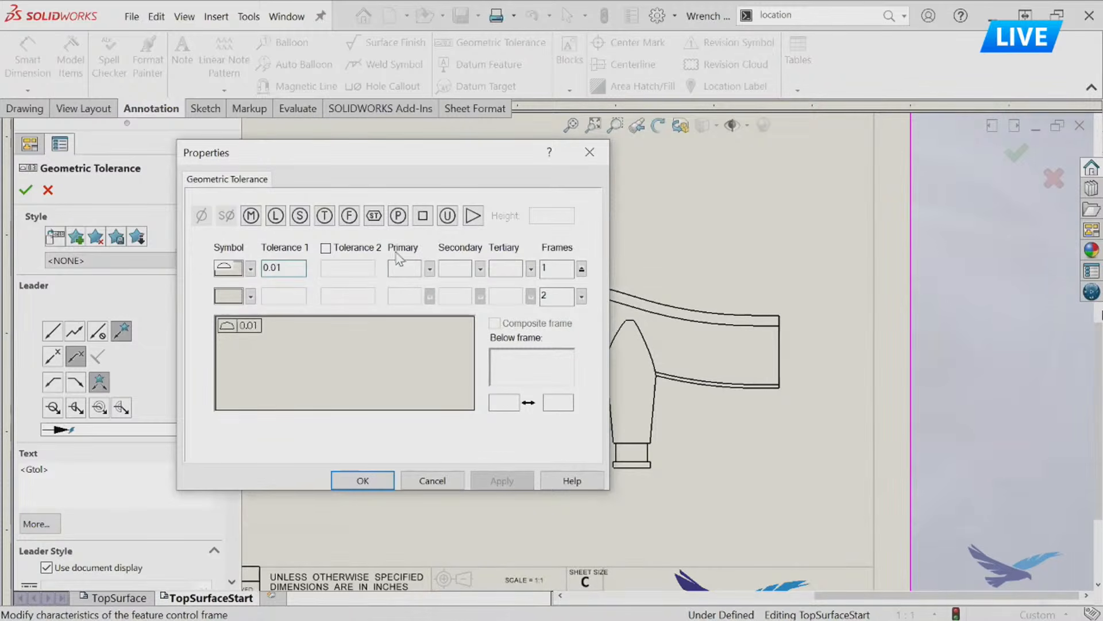
pyautogui.click(420, 269)
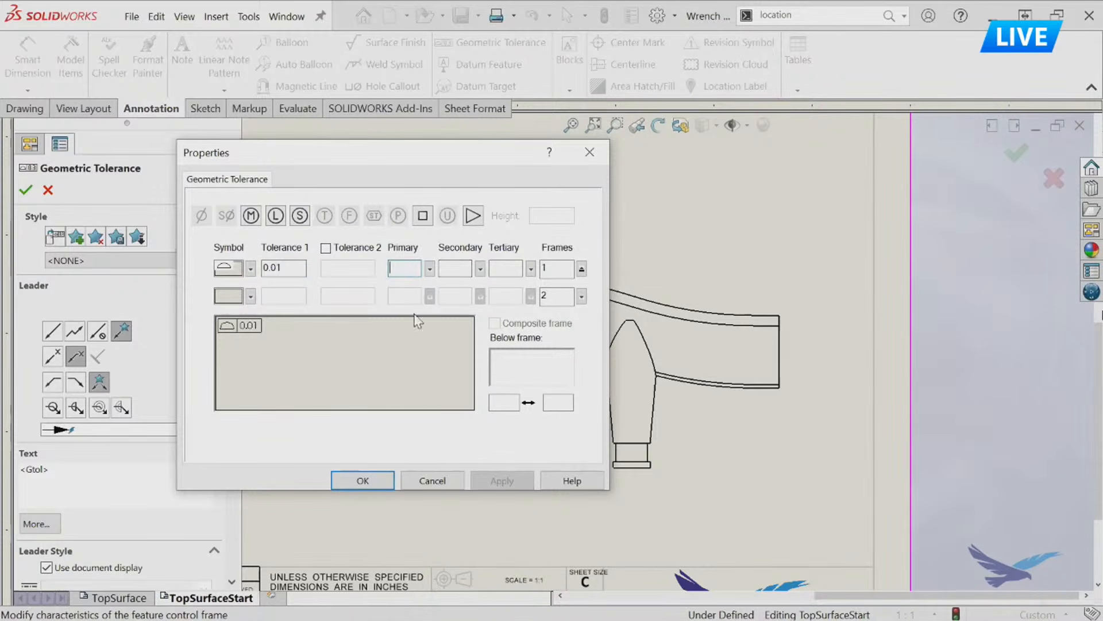
# Attach the tolerance frame's leader to Drawing View9's top curve and place the frame above the handle's right half.
pyautogui.click(658, 299)
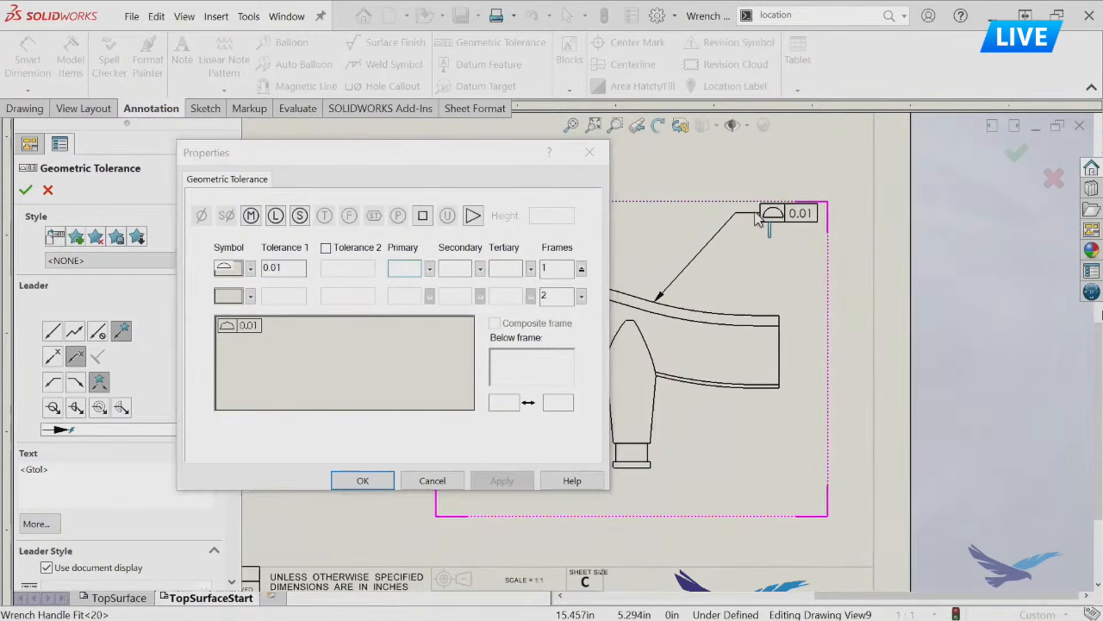
pyautogui.click(715, 237)
pyautogui.click(368, 479)
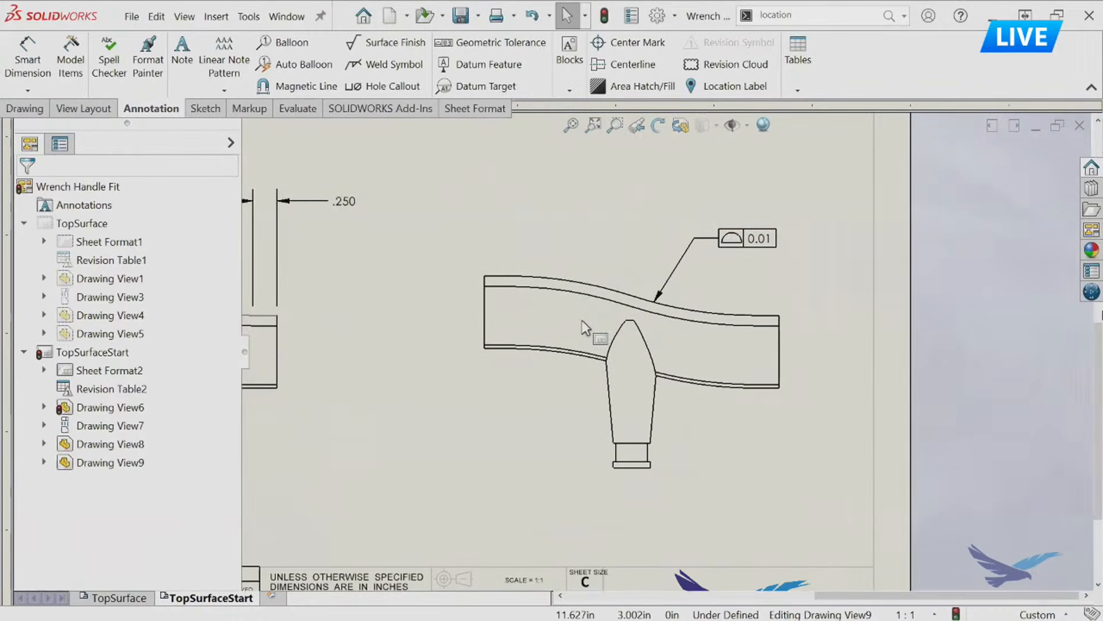
# Switch to the TopSurface sheet and examine the surface profile tolerance with its datums A and B in the rightmost view.
pyautogui.click(115, 597)
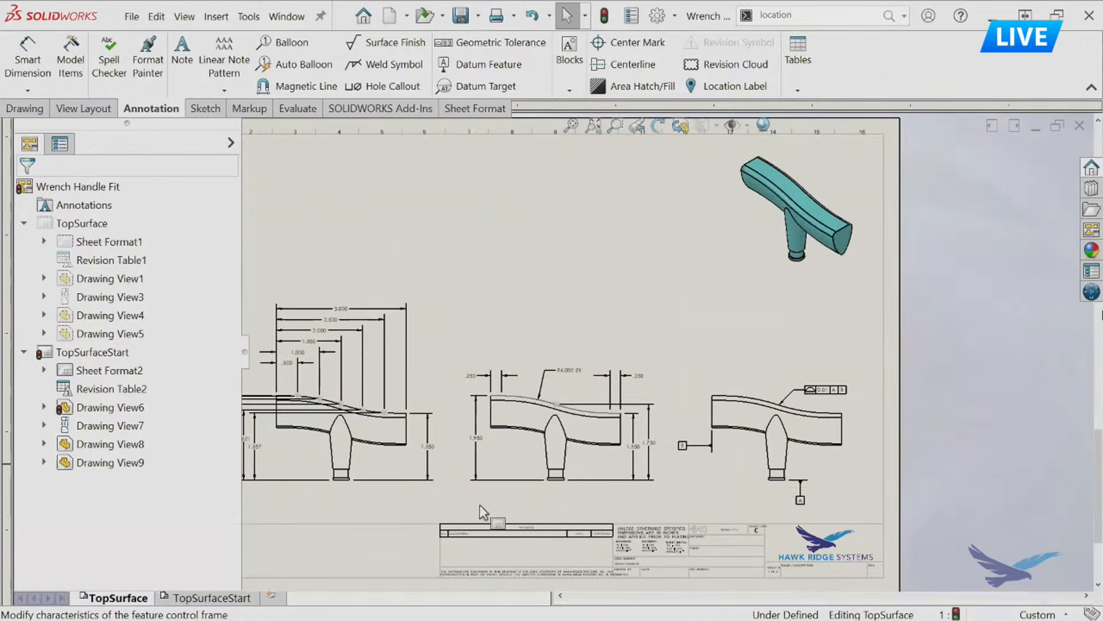
pyautogui.scroll(-3, 860, 470)
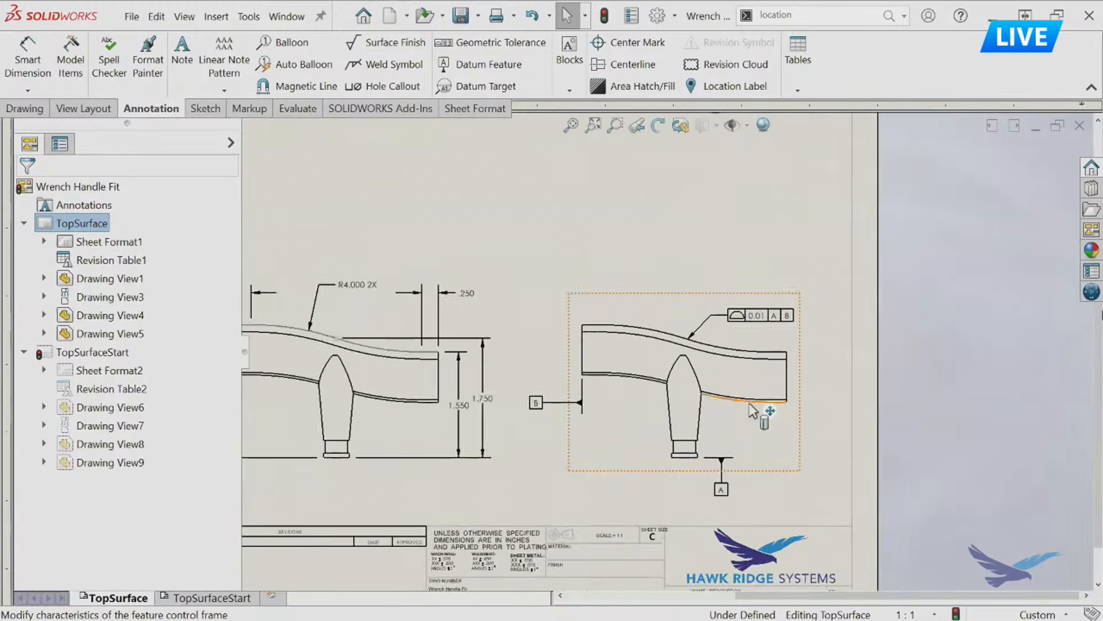
pyautogui.scroll(-2, 753, 410)
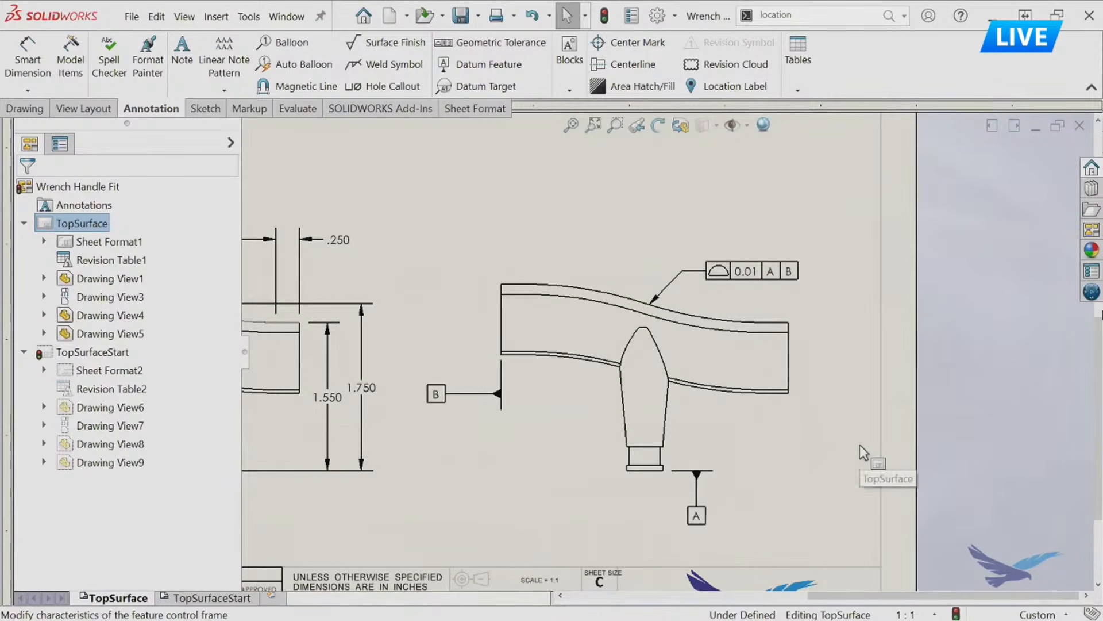
# Dimension the height from the stem's bottom edge to the top curve's right end in Drawing View5 and make it Basic.
pyautogui.moveTo(851, 494); pyautogui.dragTo(838, 320, button='right')
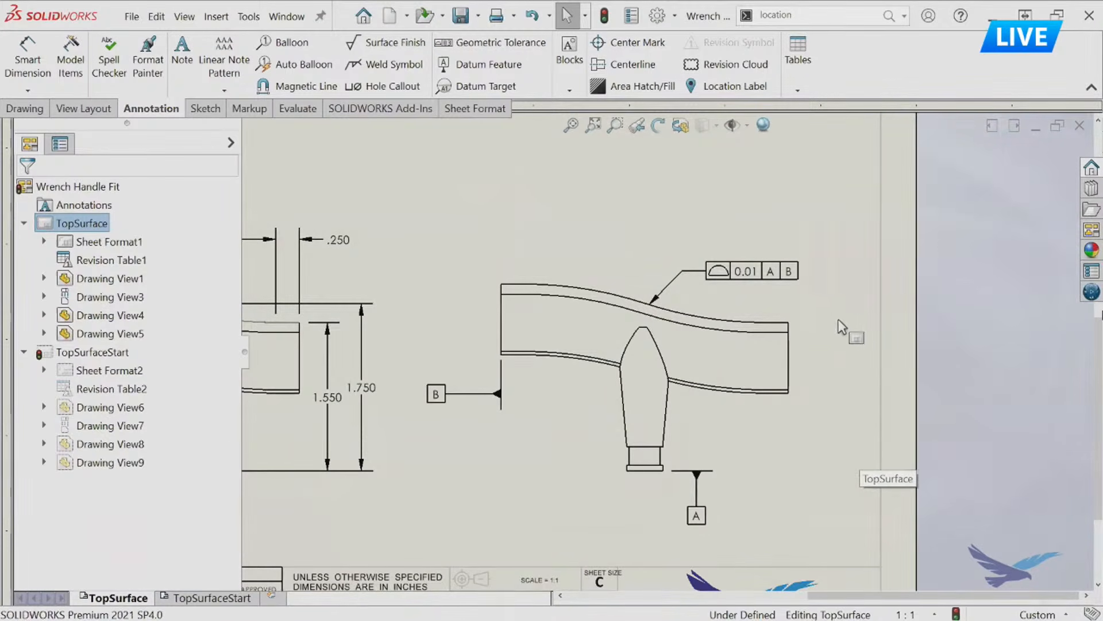
pyautogui.click(646, 467)
pyautogui.click(789, 324)
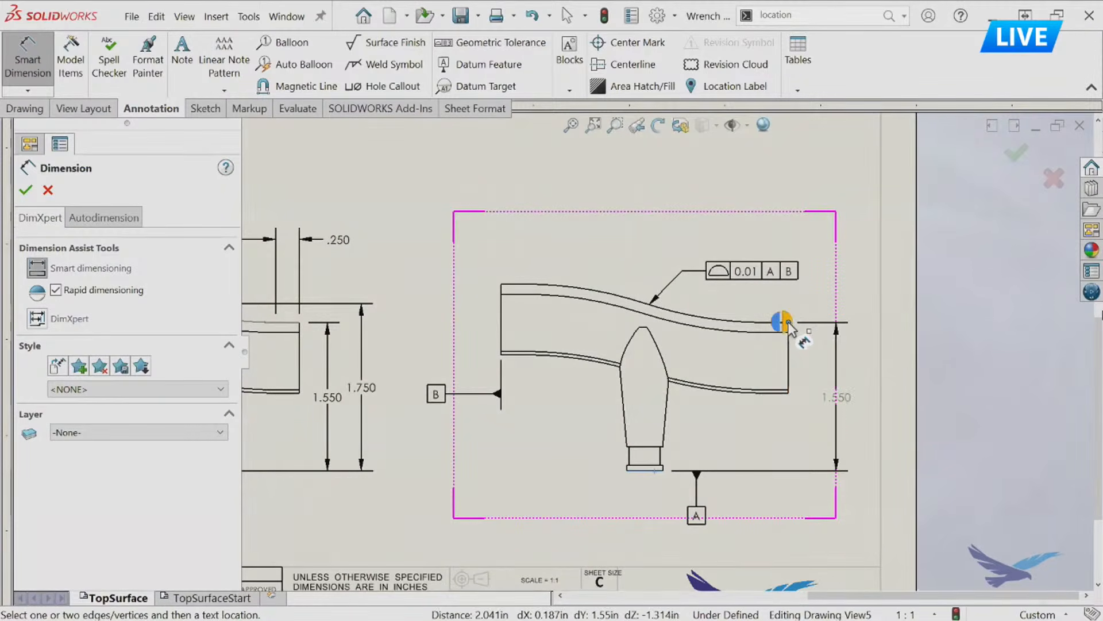
pyautogui.click(838, 409)
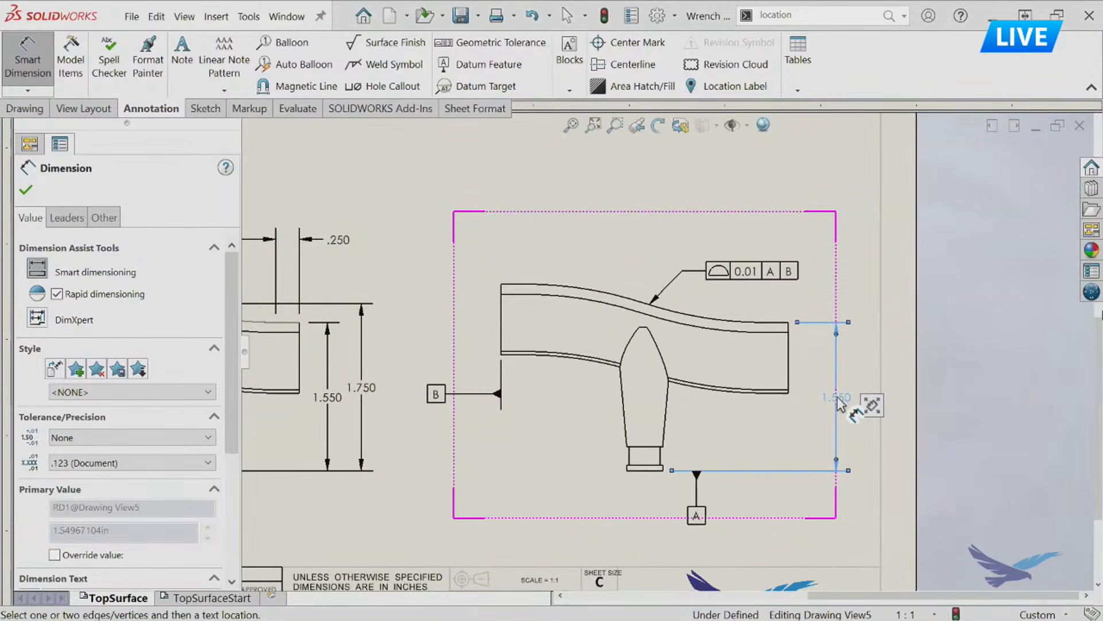
pyautogui.click(883, 304)
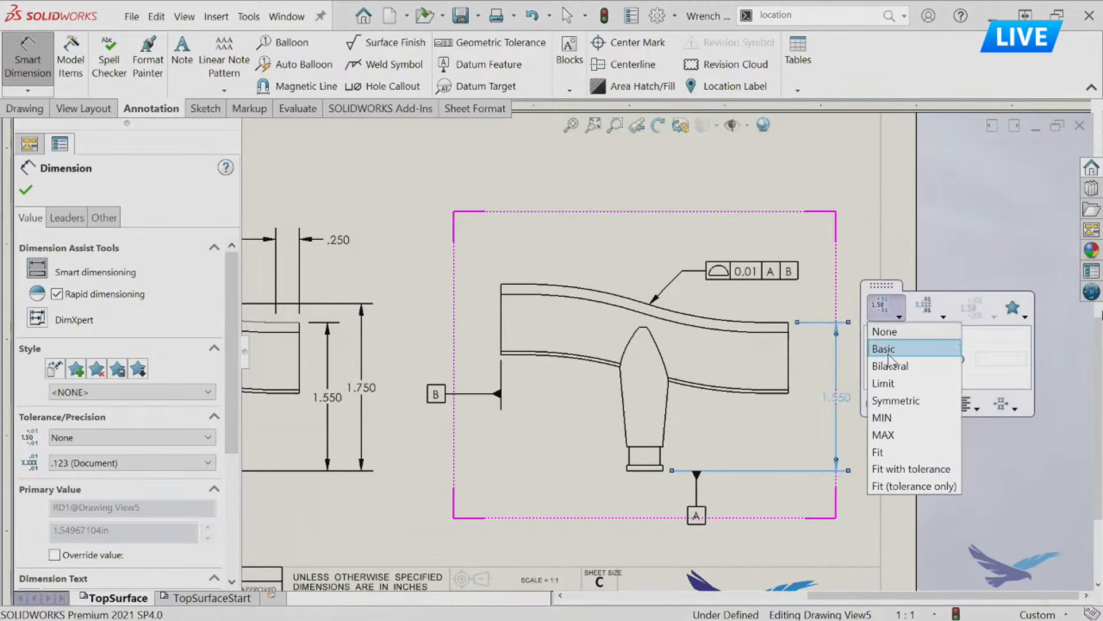
pyautogui.click(906, 217)
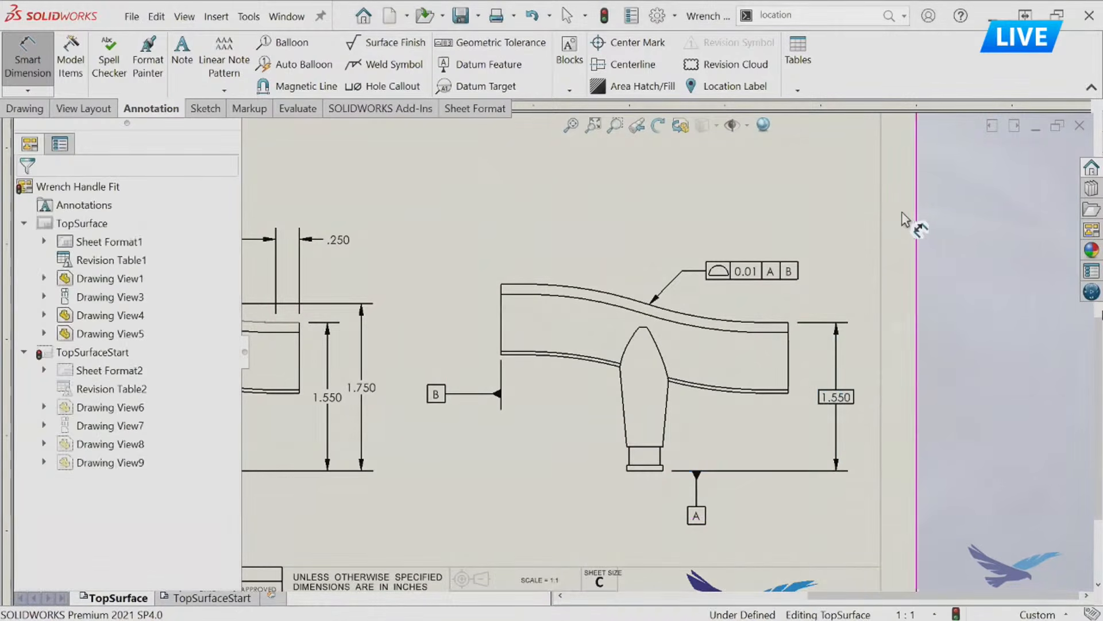
# Dimension the height from the stem's bottom edge to the top curve's left end in Drawing View5 and make it Basic.
pyautogui.click(642, 471)
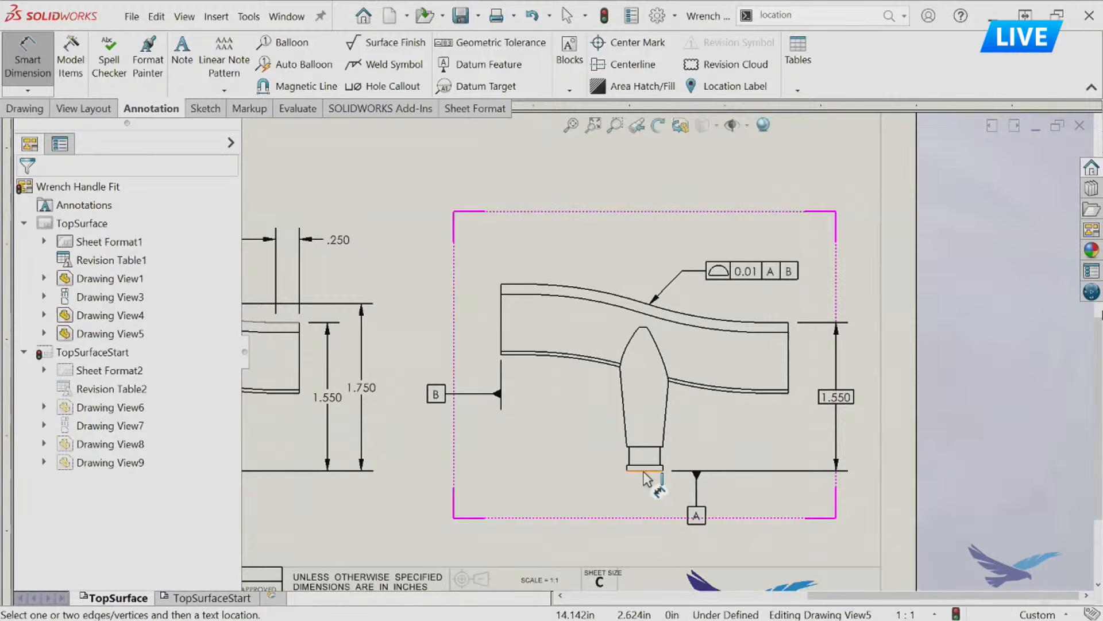
pyautogui.click(502, 285)
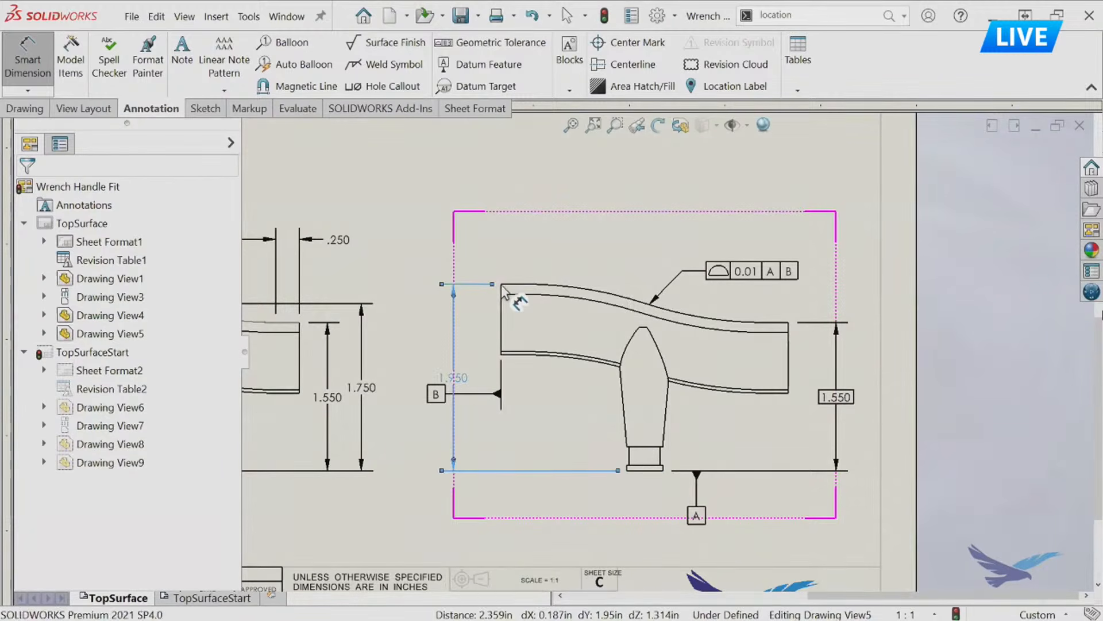
pyautogui.click(440, 377)
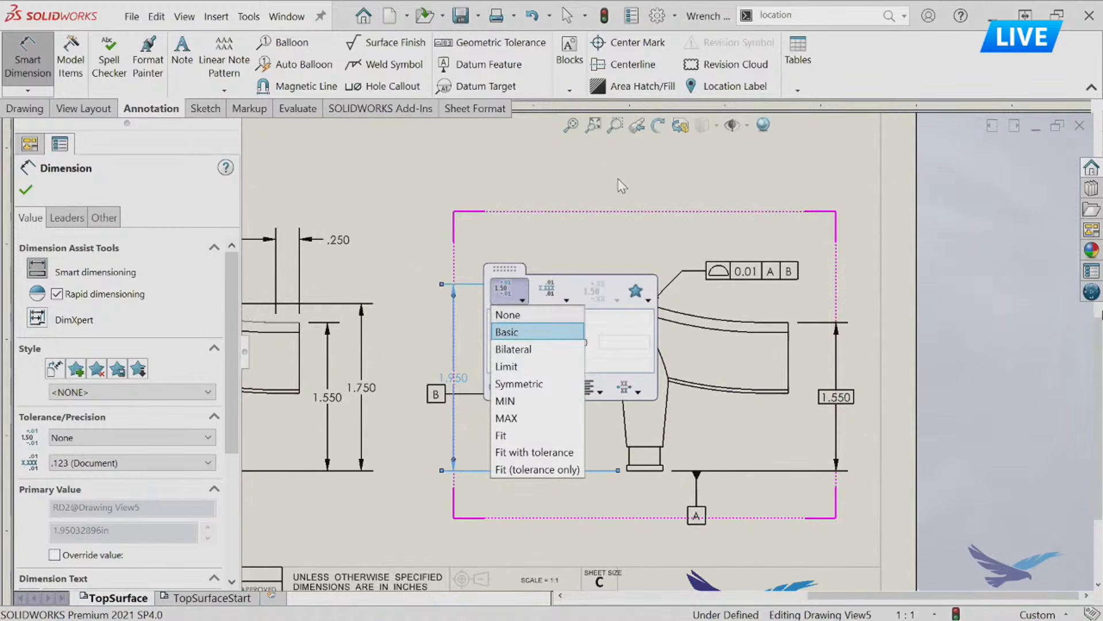
pyautogui.click(572, 245)
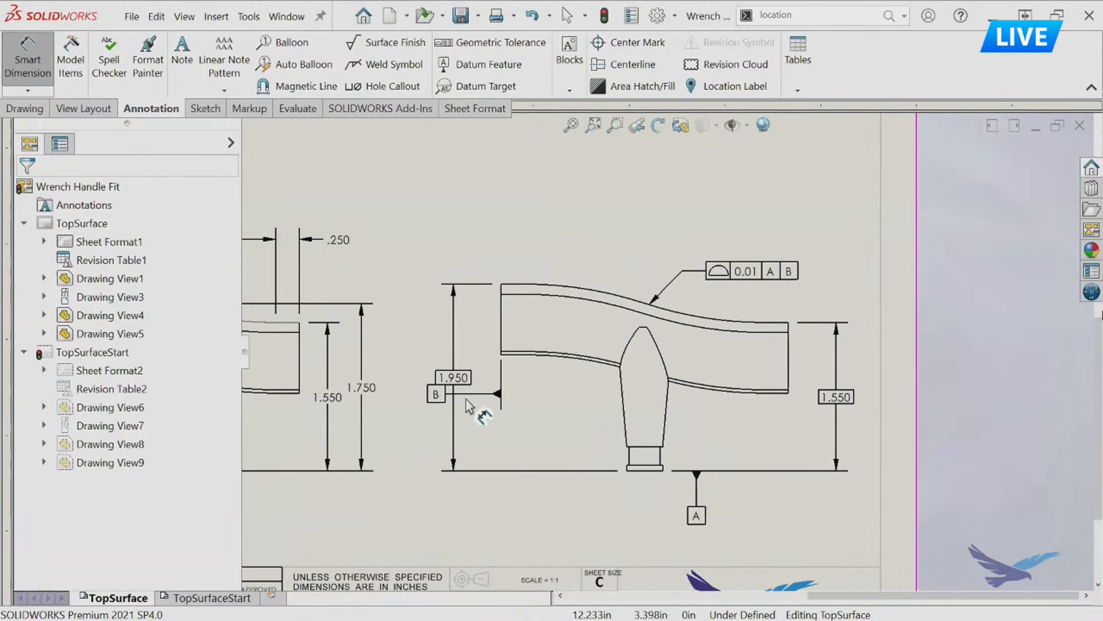
# Move the datum B symbol to the right side of the handle's left edge, clear of the height dimension.
pyautogui.press('Escape')
pyautogui.moveTo(441, 394); pyautogui.dragTo(533, 408)
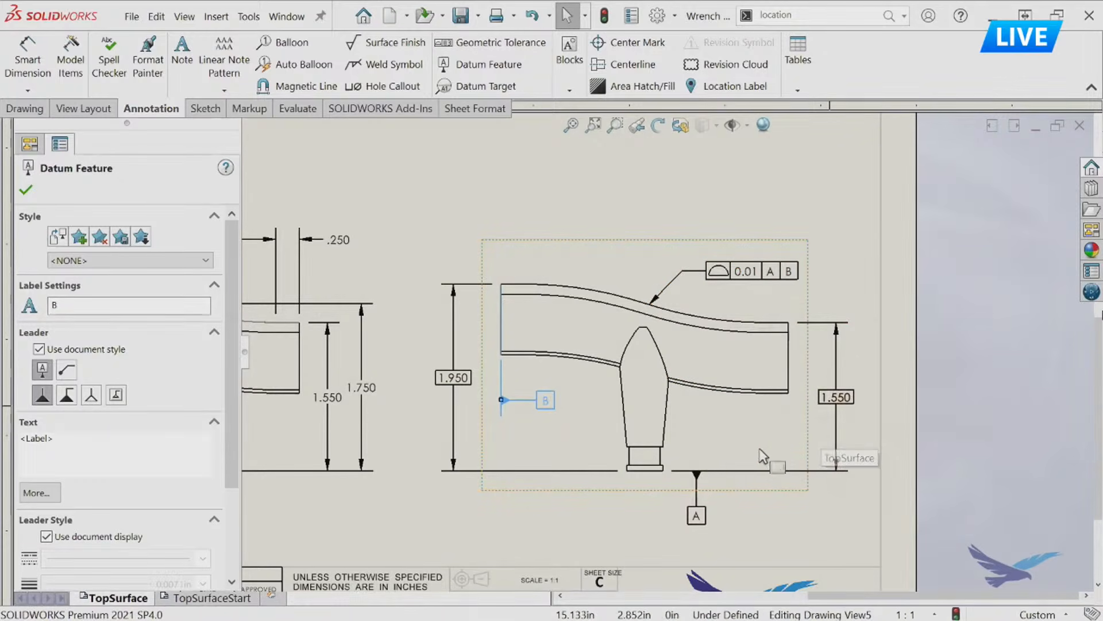
pyautogui.press('Escape')
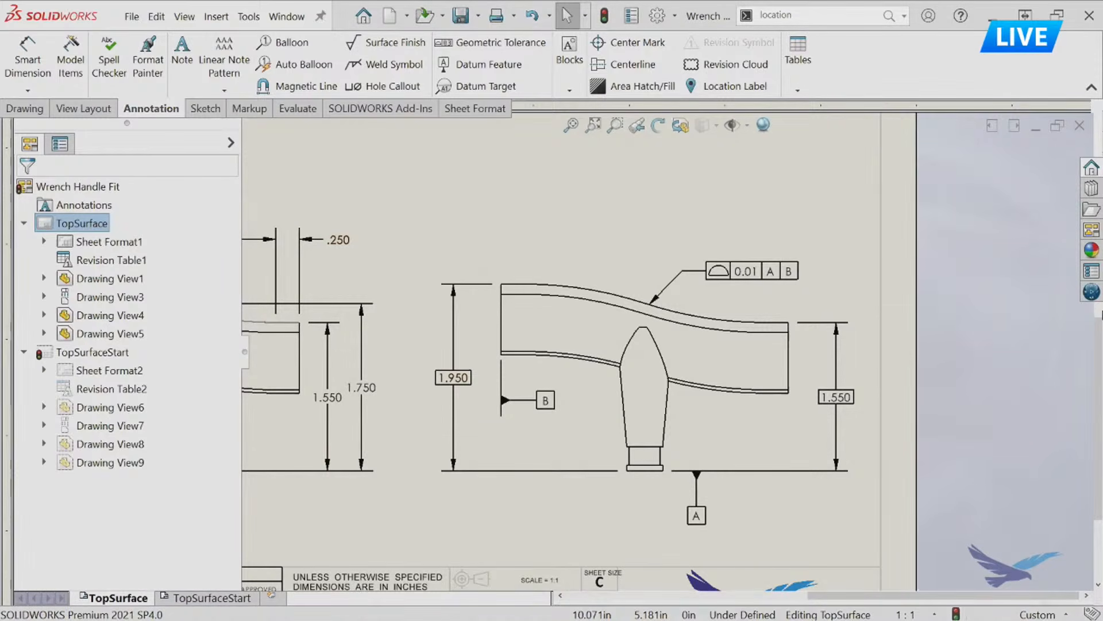
pyautogui.hotkey('alt', 'Tab')
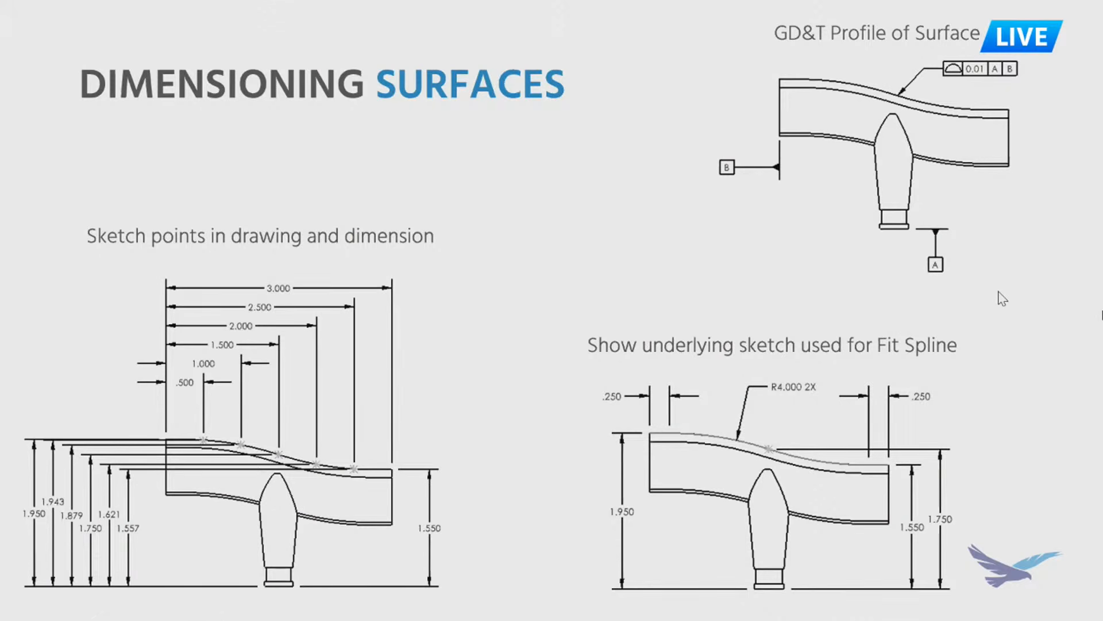
pyautogui.press('Right')
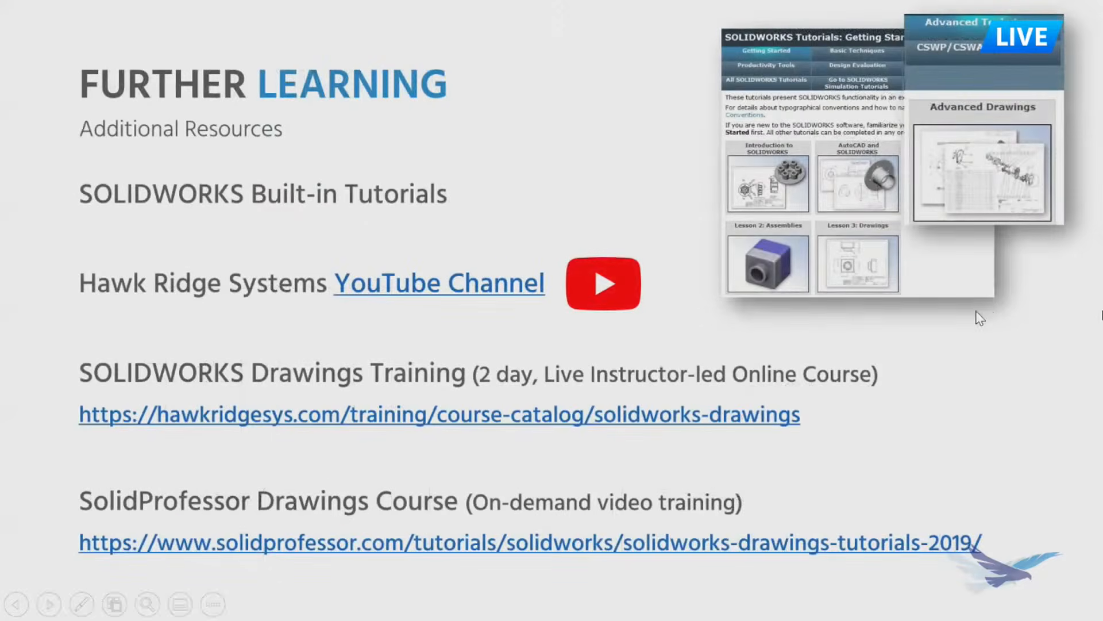